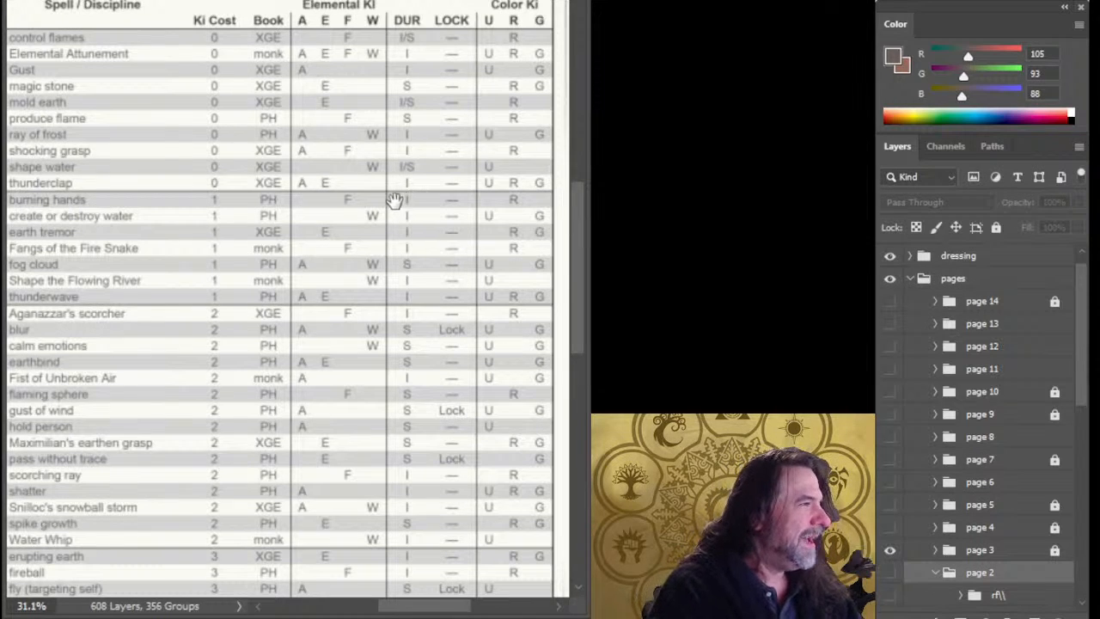
- Examine the Elemental Disciplines Table on page 3, covering its ki cost, element, duration, lock and color columns and the overall page layout
{"action": "left_click_drag", "start_coordinate": [399, 181], "coordinate": [385, 228]}
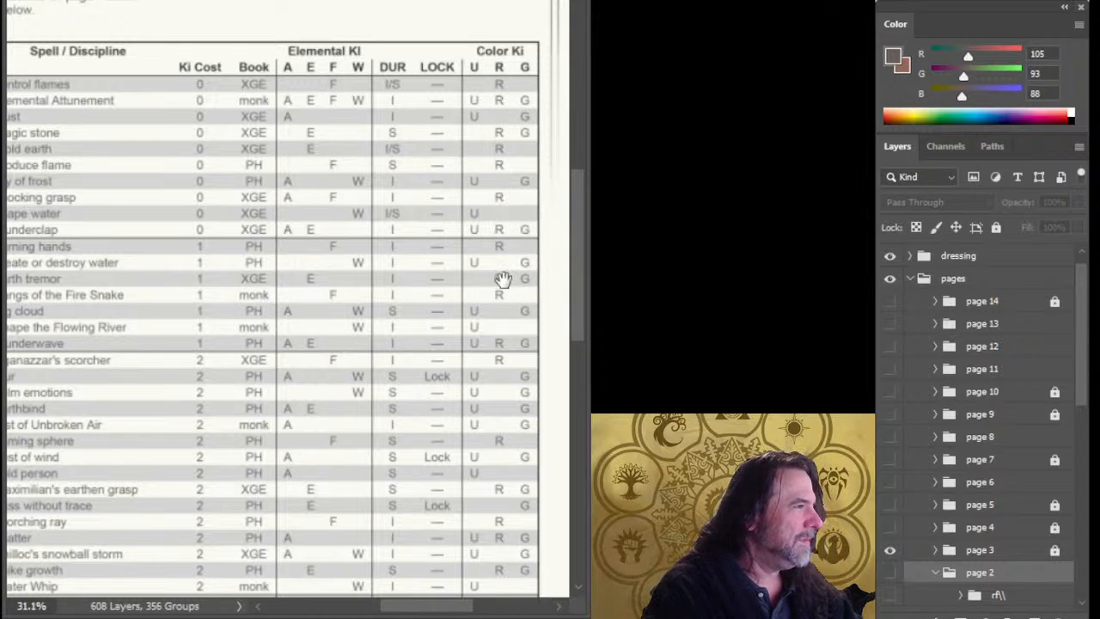
{"action": "left_click_drag", "start_coordinate": [234, 306], "coordinate": [290, 329]}
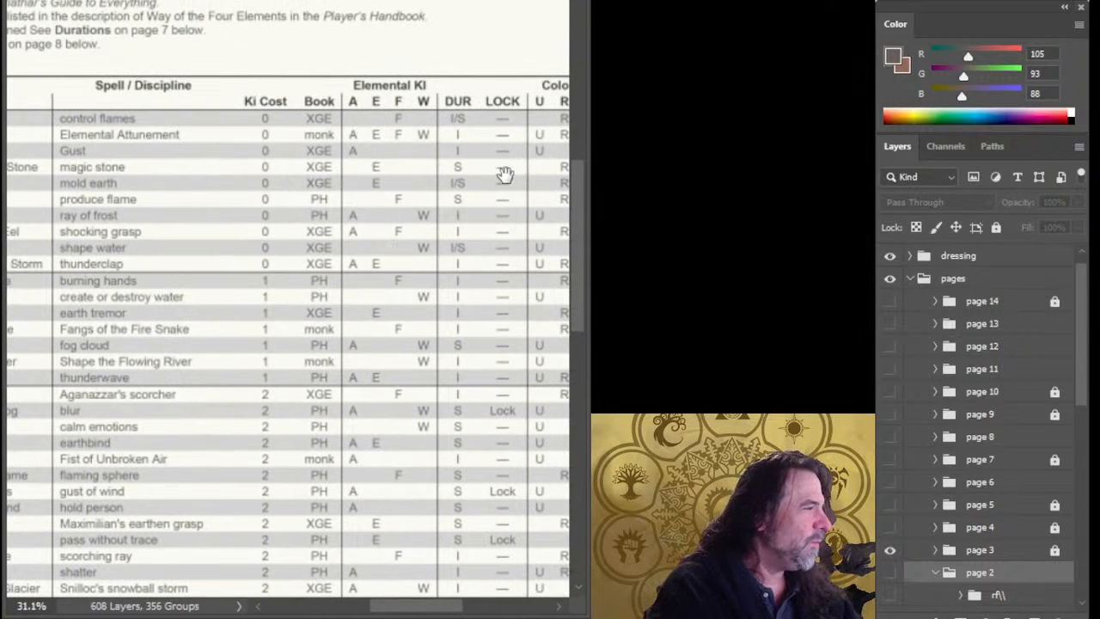
{"action": "left_click_drag", "start_coordinate": [240, 287], "coordinate": [368, 314]}
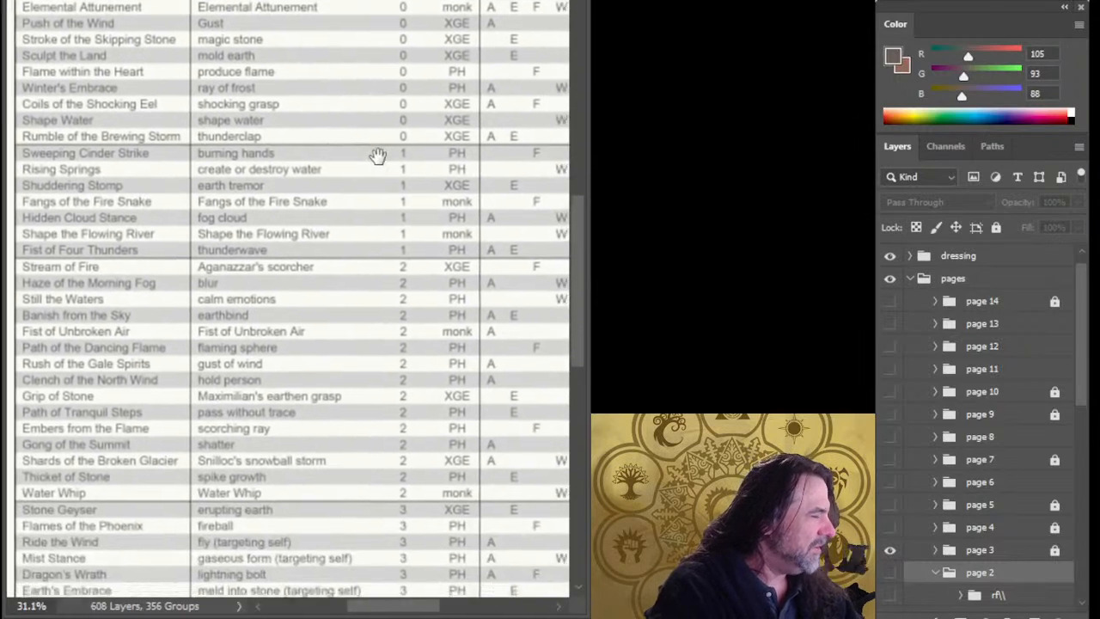
{"action": "scroll", "coordinate": [378, 156], "scroll_direction": "down", "scroll_amount": 6}
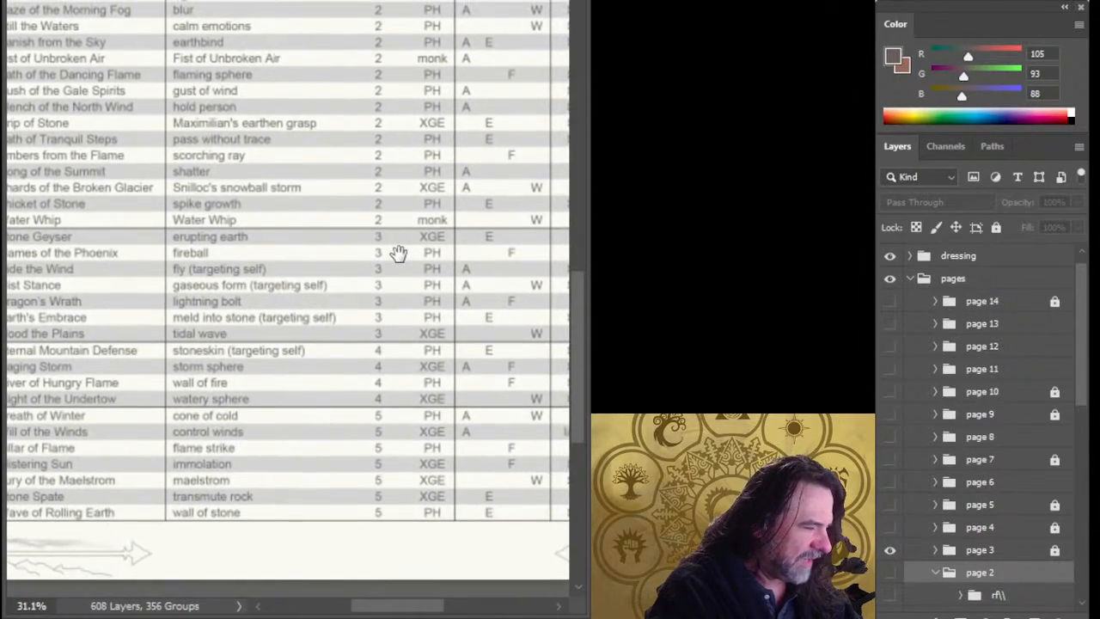
{"action": "scroll", "coordinate": [398, 252], "scroll_direction": "up", "scroll_amount": 9}
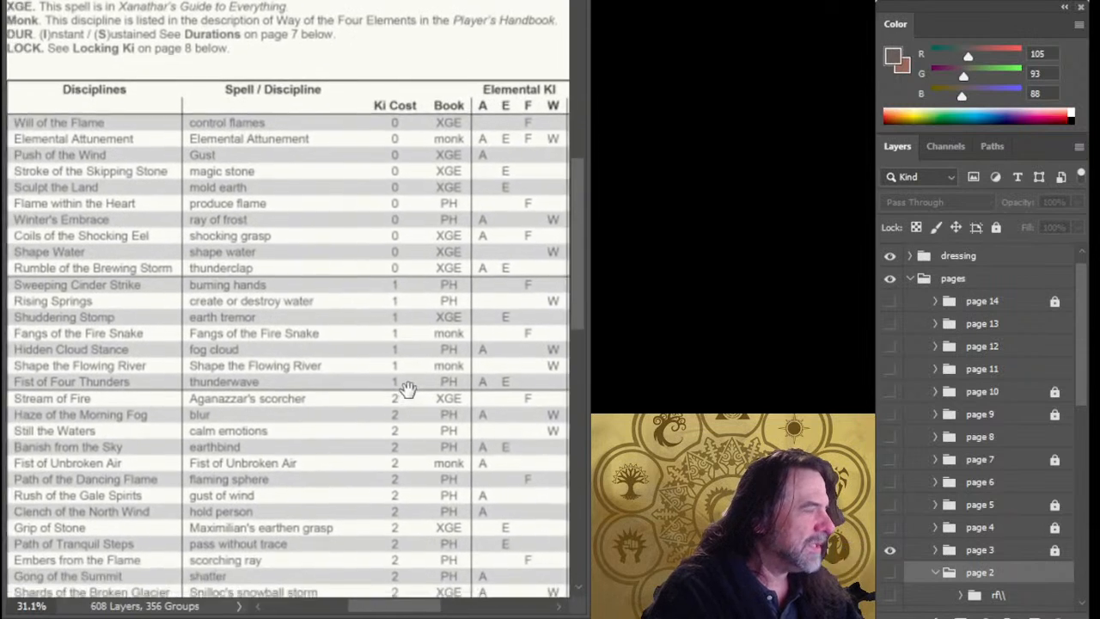
{"action": "left_click_drag", "start_coordinate": [408, 390], "coordinate": [401, 149]}
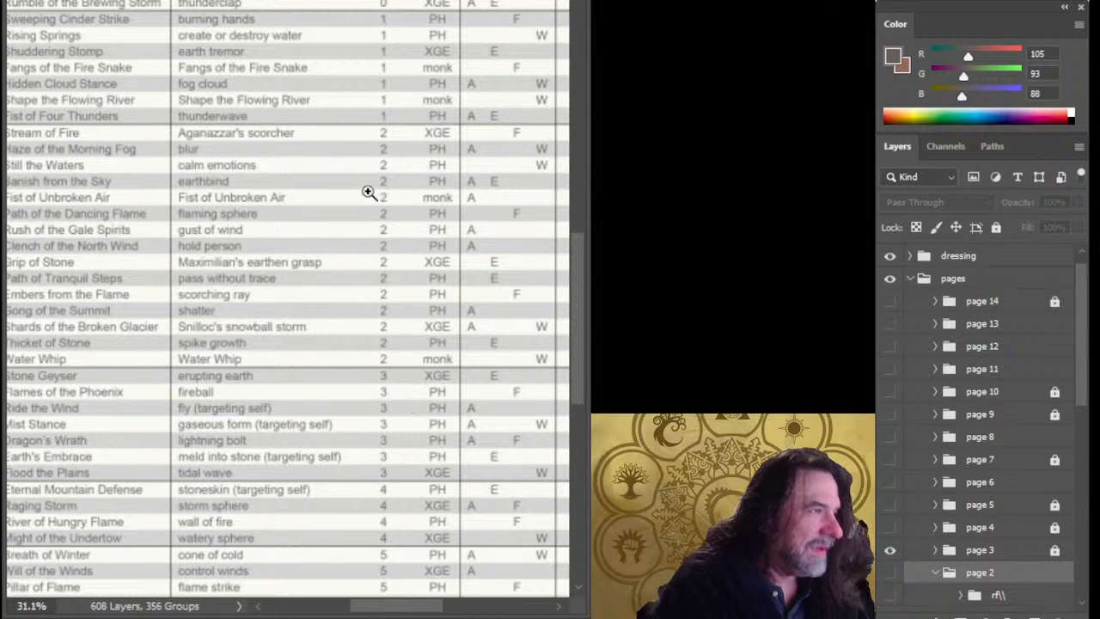
{"action": "left_click_drag", "start_coordinate": [456, 193], "coordinate": [228, 486]}
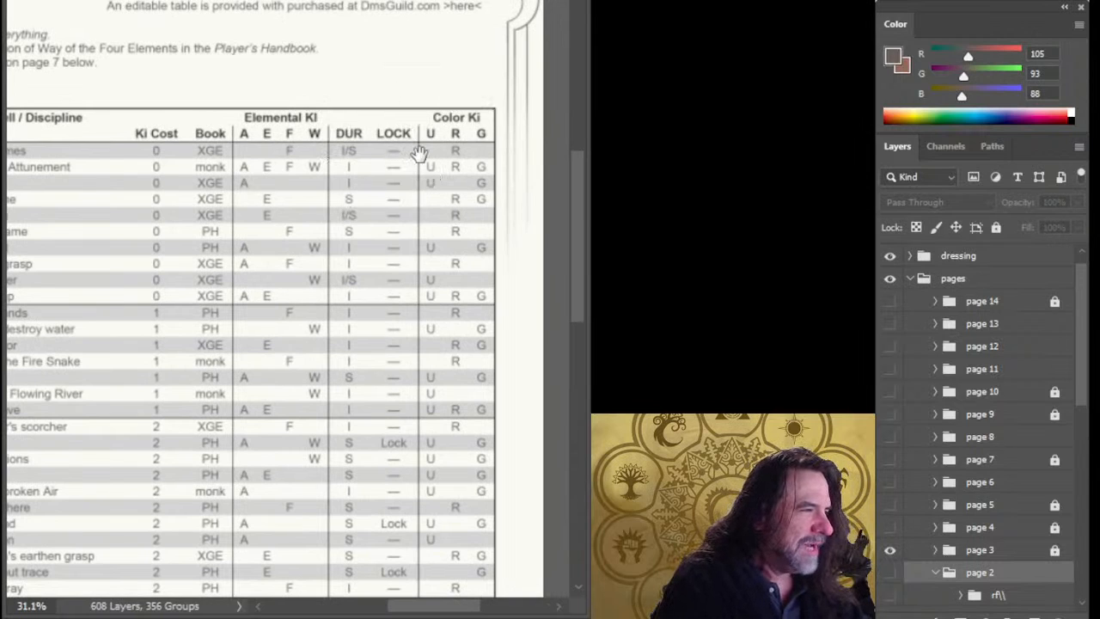
{"action": "left_click_drag", "start_coordinate": [161, 374], "coordinate": [364, 326]}
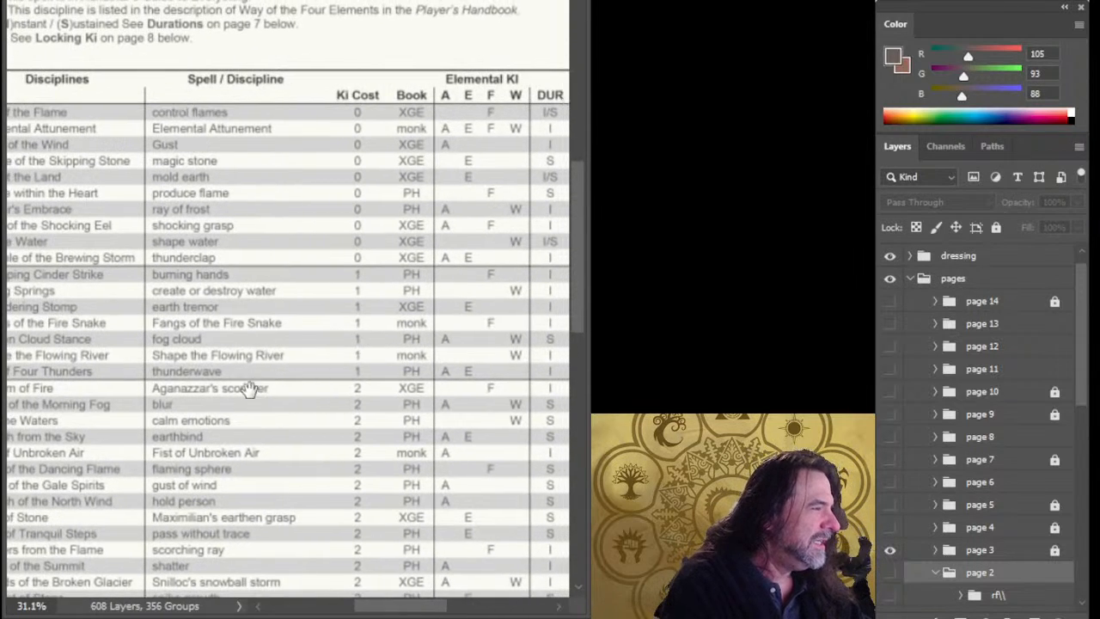
{"action": "left_click_drag", "start_coordinate": [249, 390], "coordinate": [280, 238]}
{"action": "left_click_drag", "start_coordinate": [335, 559], "coordinate": [315, 470]}
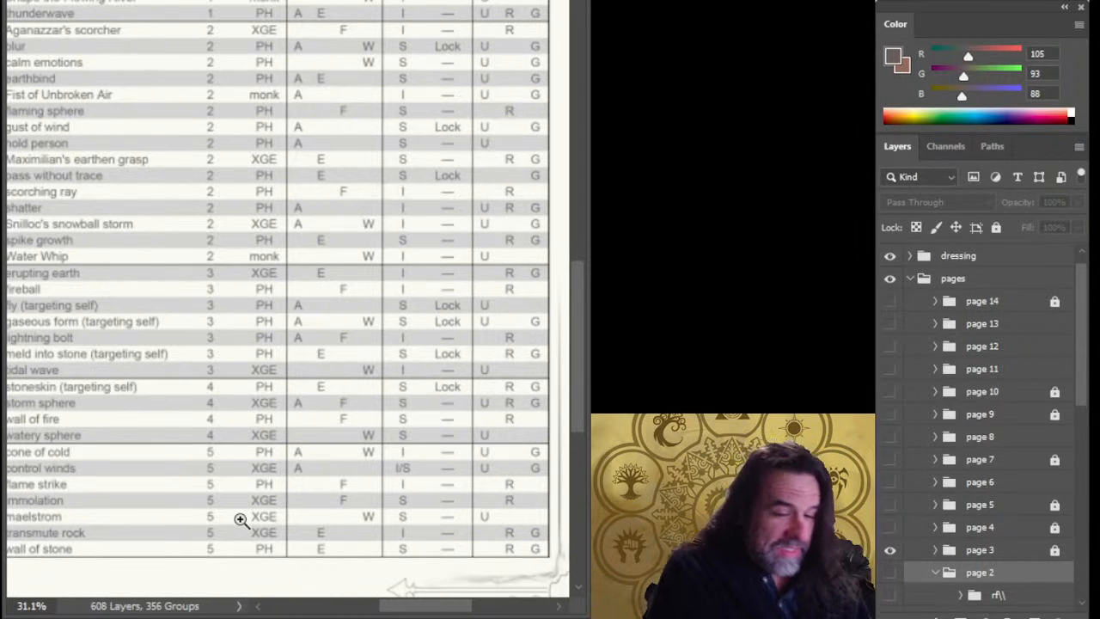
{"action": "scroll", "coordinate": [347, 296], "scroll_direction": "down", "scroll_amount": 3}
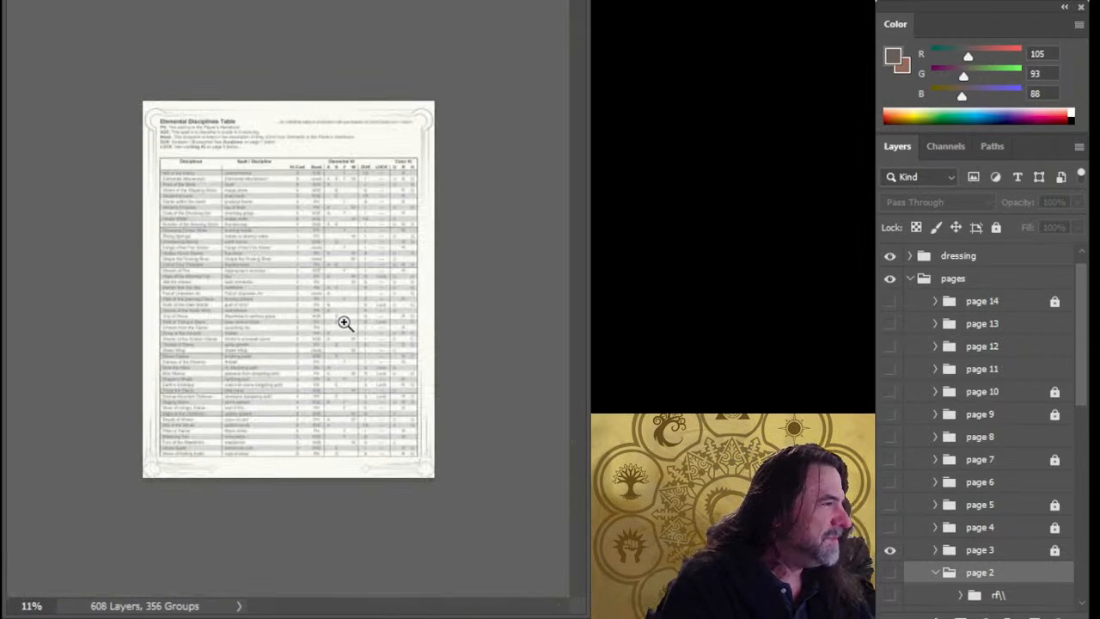
{"action": "scroll", "coordinate": [246, 228], "scroll_direction": "up", "scroll_amount": 2}
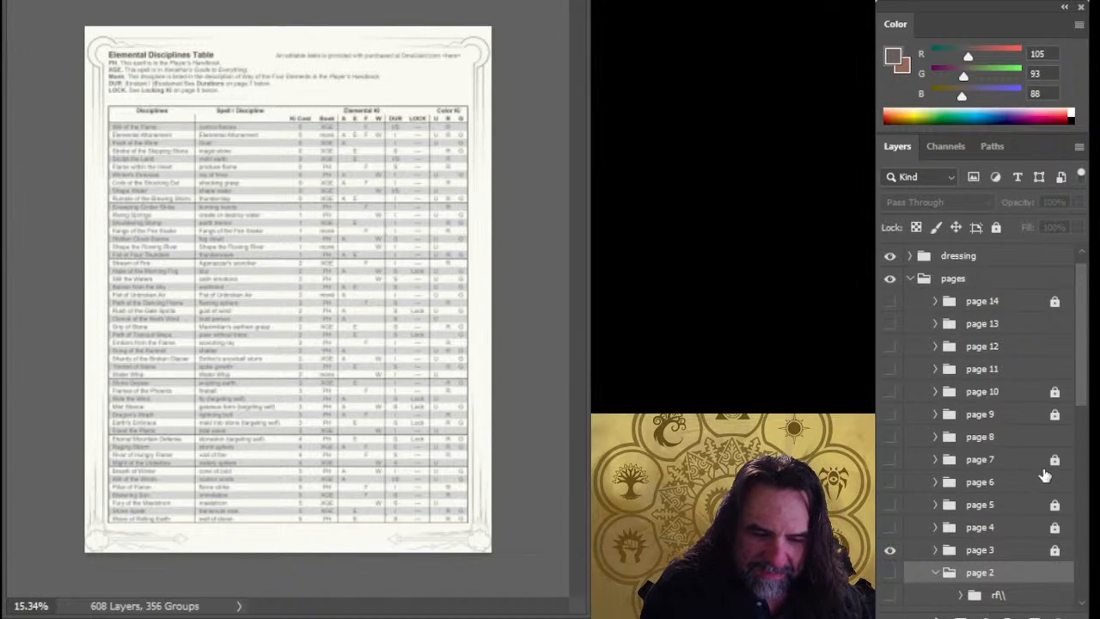
- Compare the page 2 introduction with the page 3 table by alternating the visibility of their layer groups, leaving page 3 shown
{"action": "left_click_drag", "start_coordinate": [1080, 375], "coordinate": [1080, 440]}
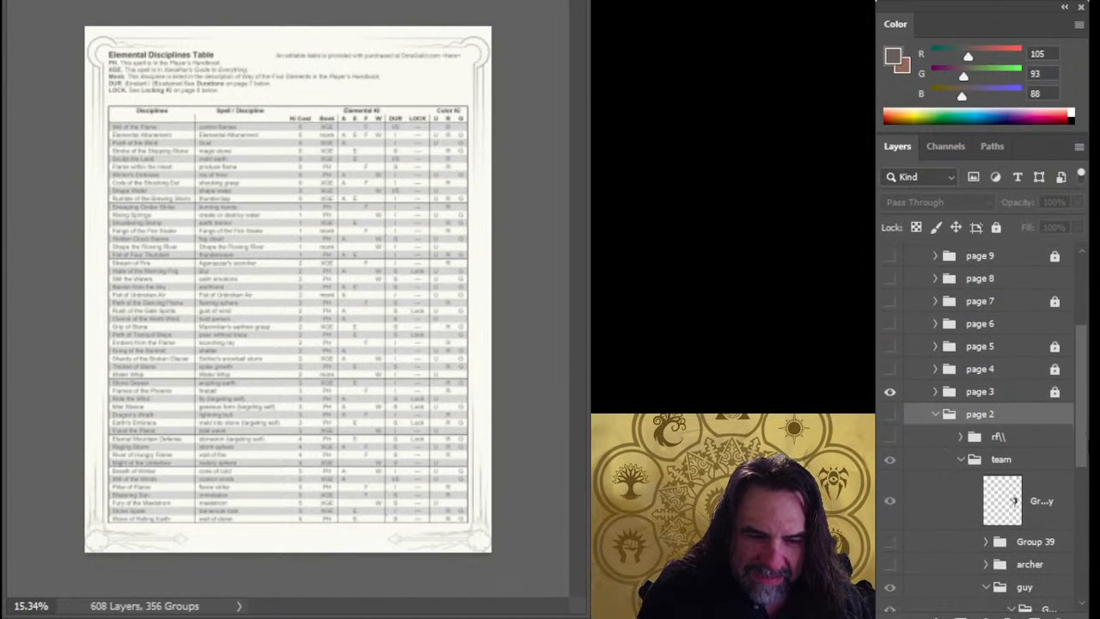
{"action": "left_click", "coordinate": [890, 393]}
{"action": "left_click", "coordinate": [890, 417]}
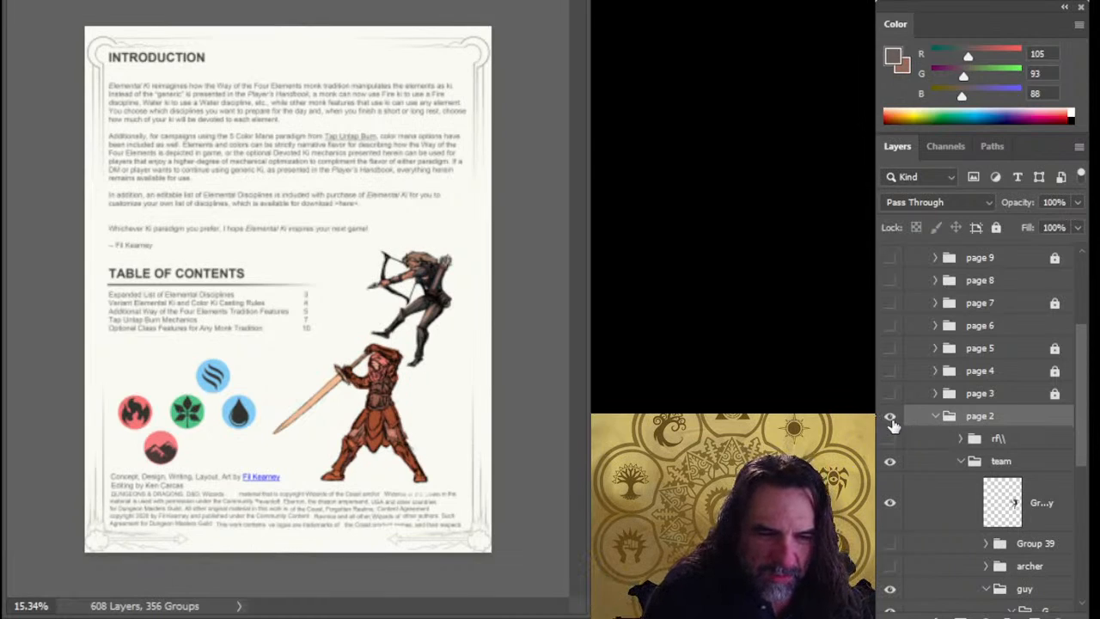
{"action": "left_click", "coordinate": [890, 418]}
{"action": "left_click", "coordinate": [891, 396]}
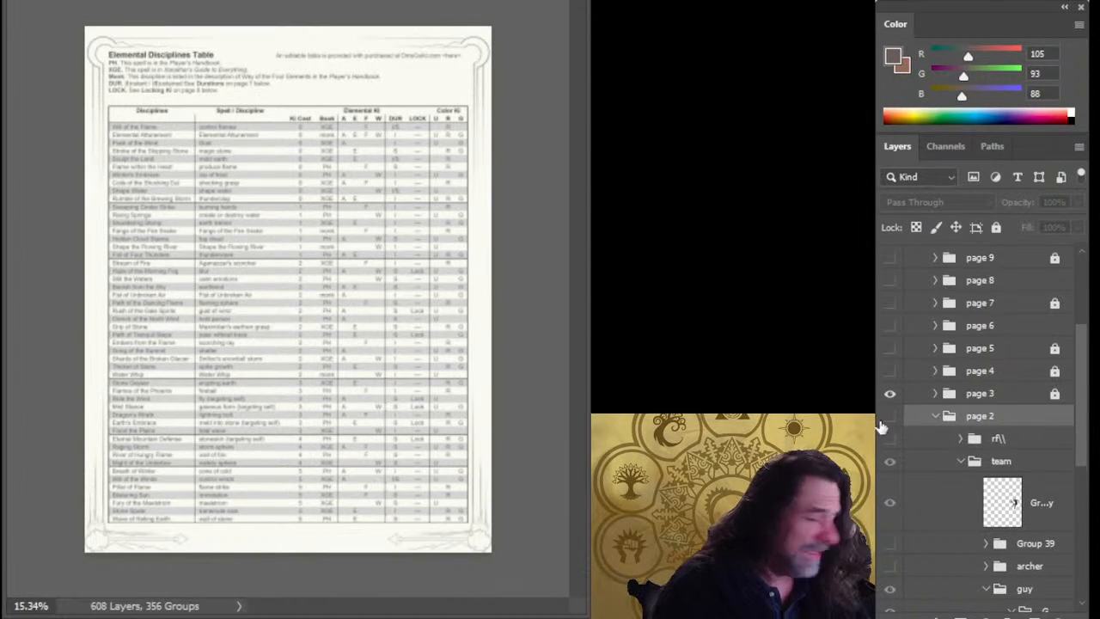
{"action": "left_click", "coordinate": [890, 395]}
{"action": "left_click", "coordinate": [891, 417]}
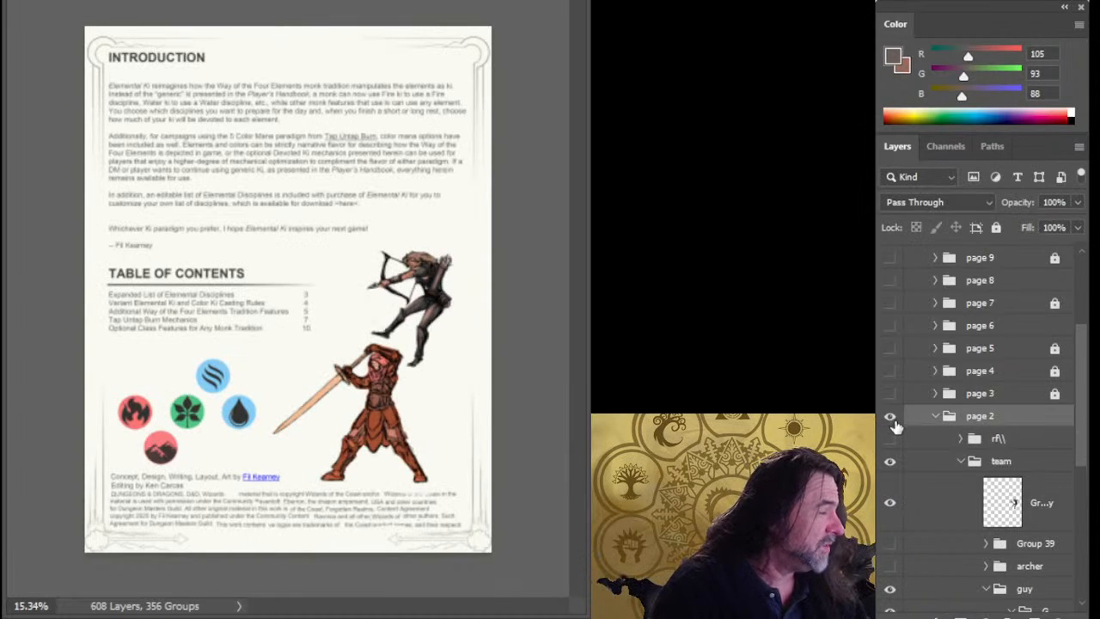
{"action": "left_click", "coordinate": [891, 417]}
{"action": "left_click", "coordinate": [890, 394]}
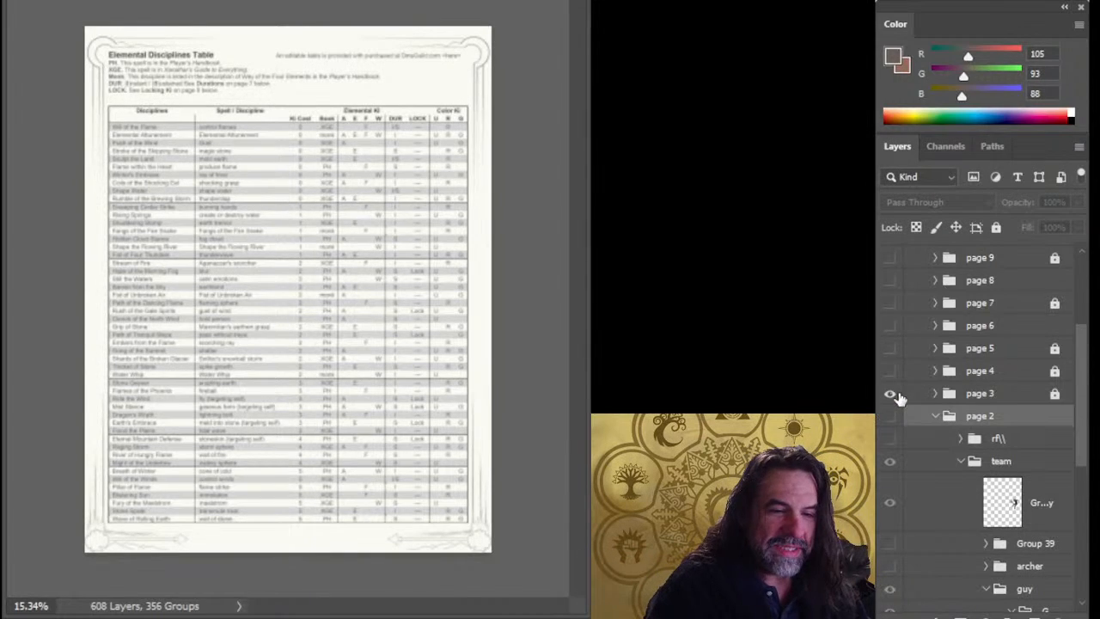
- Hide page 3, view page 4 briefly, and display page 5 in its place
{"action": "left_click", "coordinate": [891, 394]}
{"action": "left_click", "coordinate": [891, 370]}
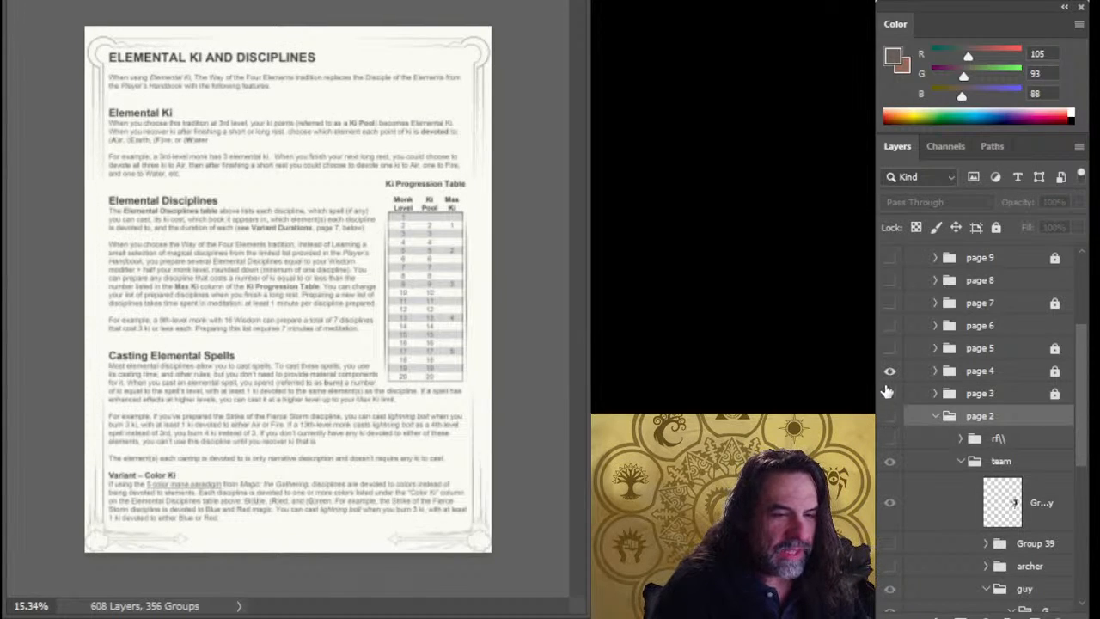
{"action": "left_click", "coordinate": [890, 370]}
{"action": "left_click", "coordinate": [890, 348]}
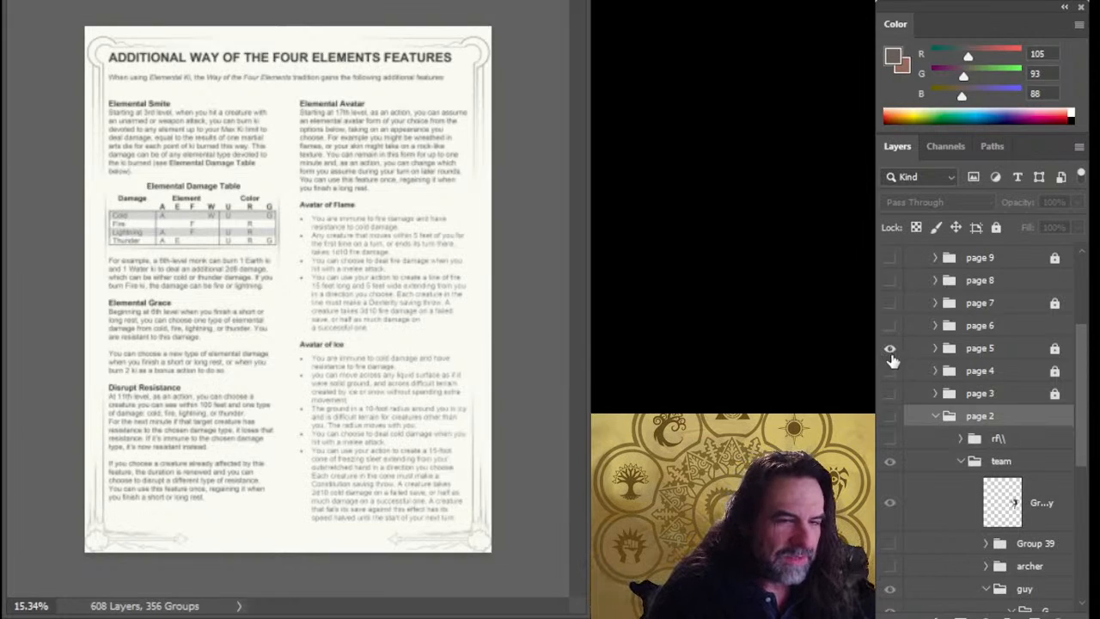
- Examine page 5's first text column closely, from Elemental Smite and the Elemental Damage Table through Elemental Grace and Disrupt Resistance
{"action": "left_click_drag", "start_coordinate": [176, 227], "coordinate": [327, 300]}
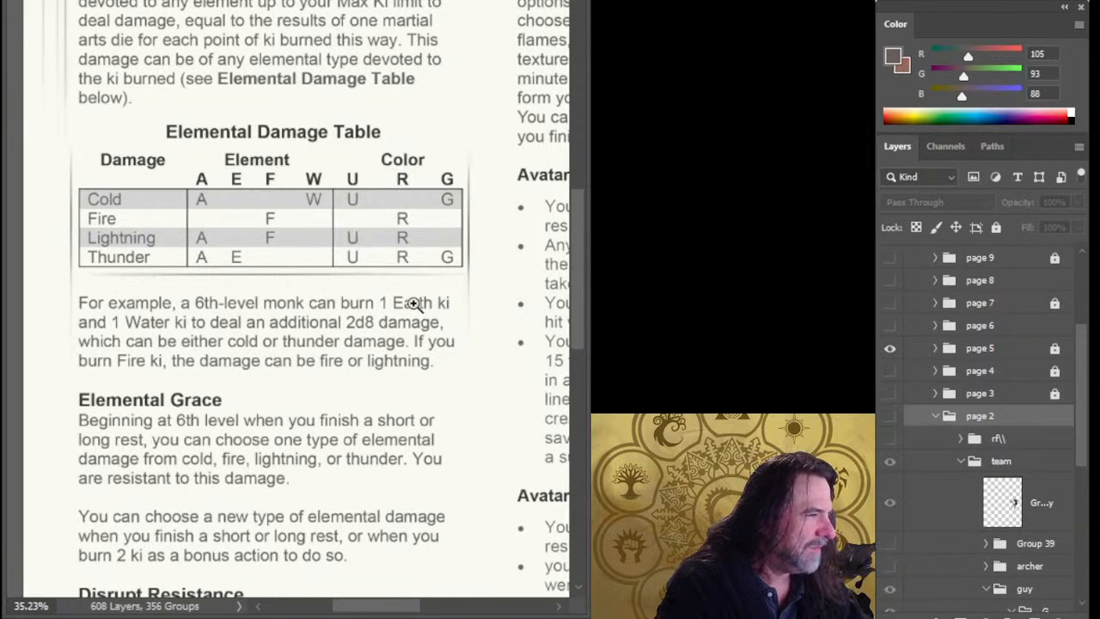
{"action": "scroll", "coordinate": [414, 305], "scroll_direction": "down", "scroll_amount": 3}
{"action": "left_click_drag", "start_coordinate": [434, 370], "coordinate": [287, 314]}
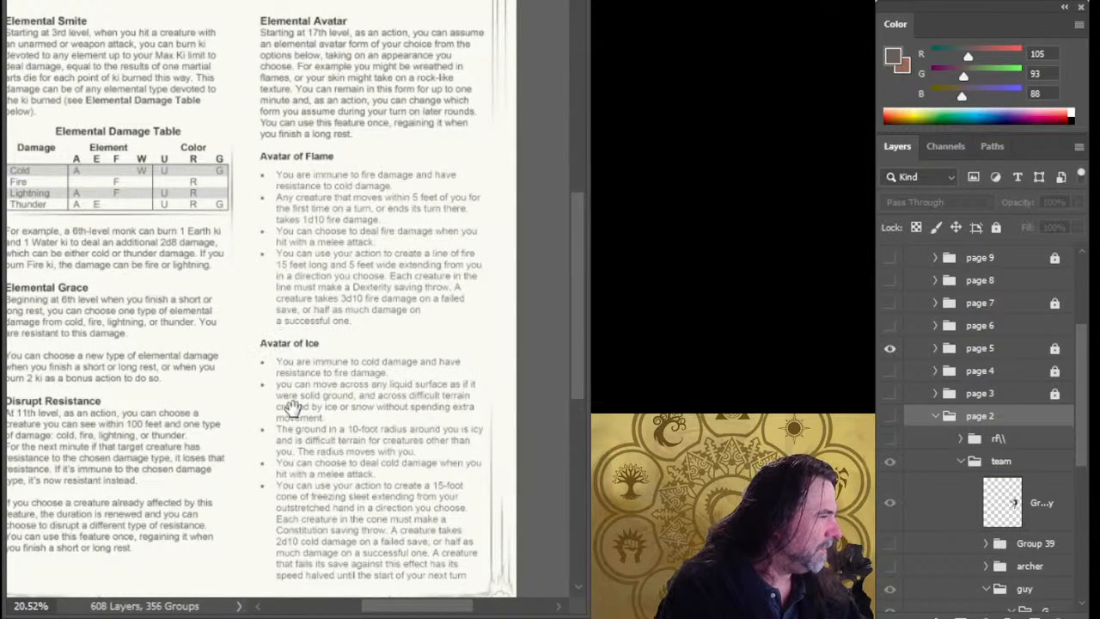
{"action": "left_click_drag", "start_coordinate": [368, 413], "coordinate": [437, 366]}
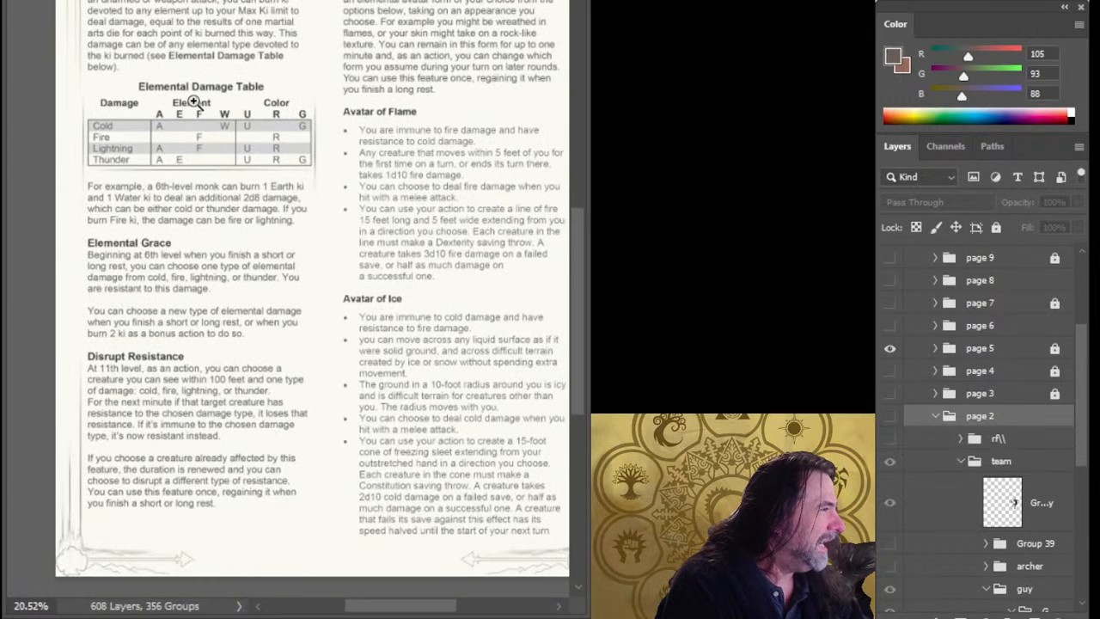
{"action": "left_click_drag", "start_coordinate": [195, 103], "coordinate": [224, 334]}
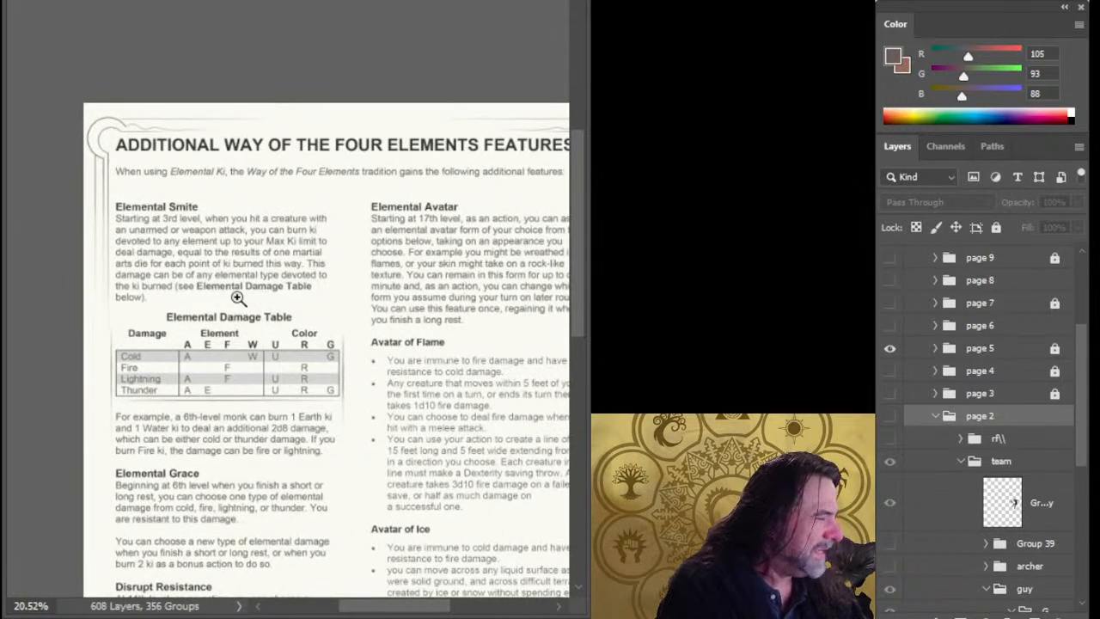
{"action": "left_click_drag", "start_coordinate": [334, 449], "coordinate": [319, 249]}
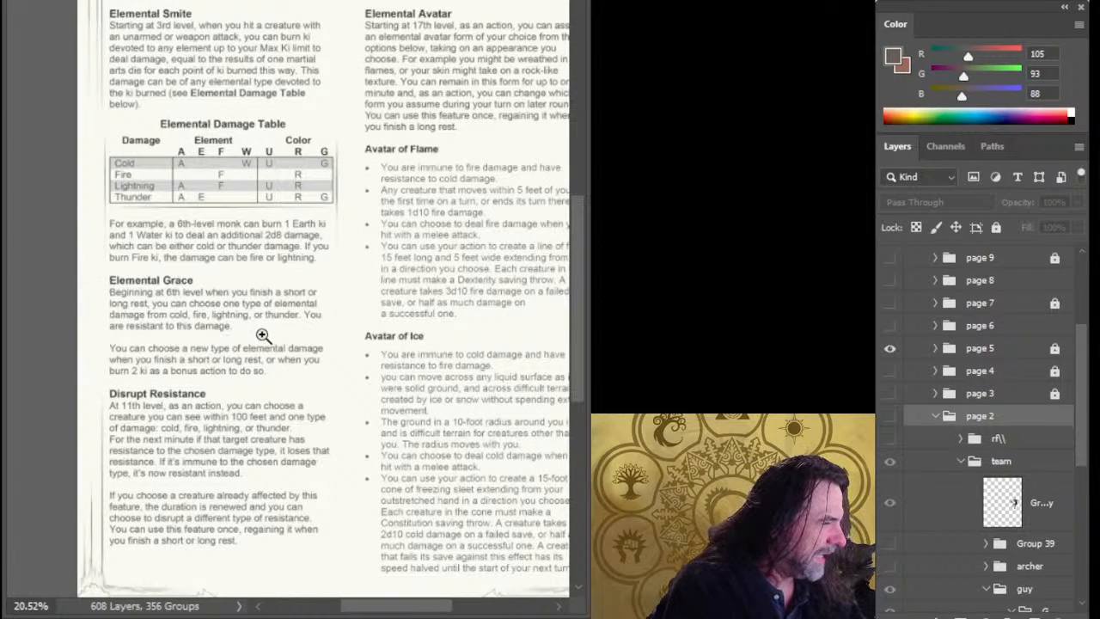
{"action": "left_click_drag", "start_coordinate": [375, 477], "coordinate": [368, 400]}
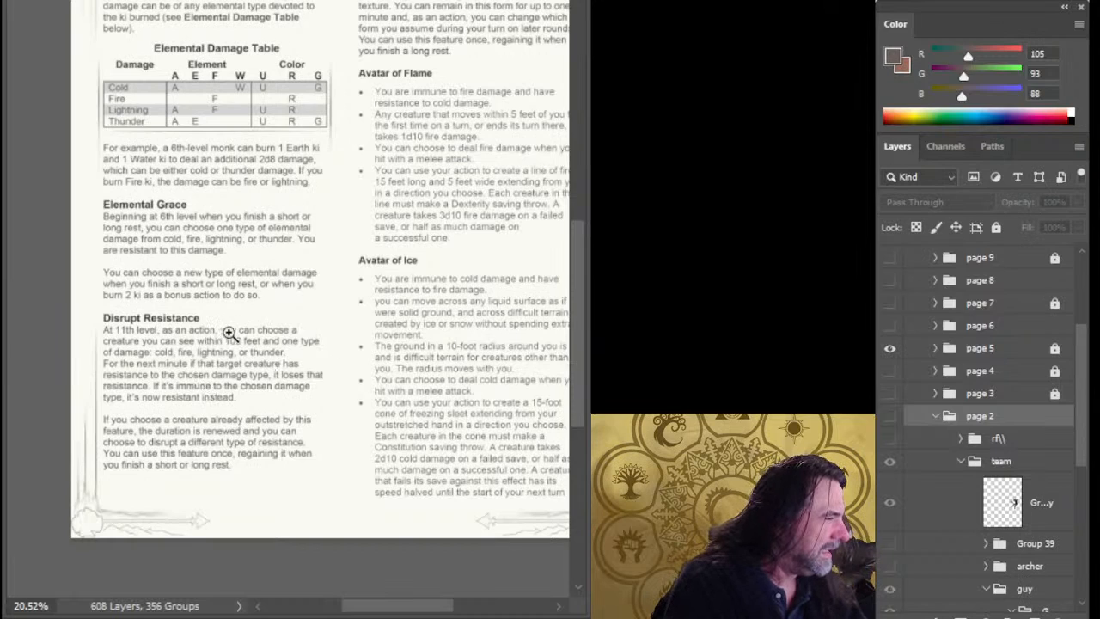
{"action": "left_click_drag", "start_coordinate": [378, 271], "coordinate": [379, 278]}
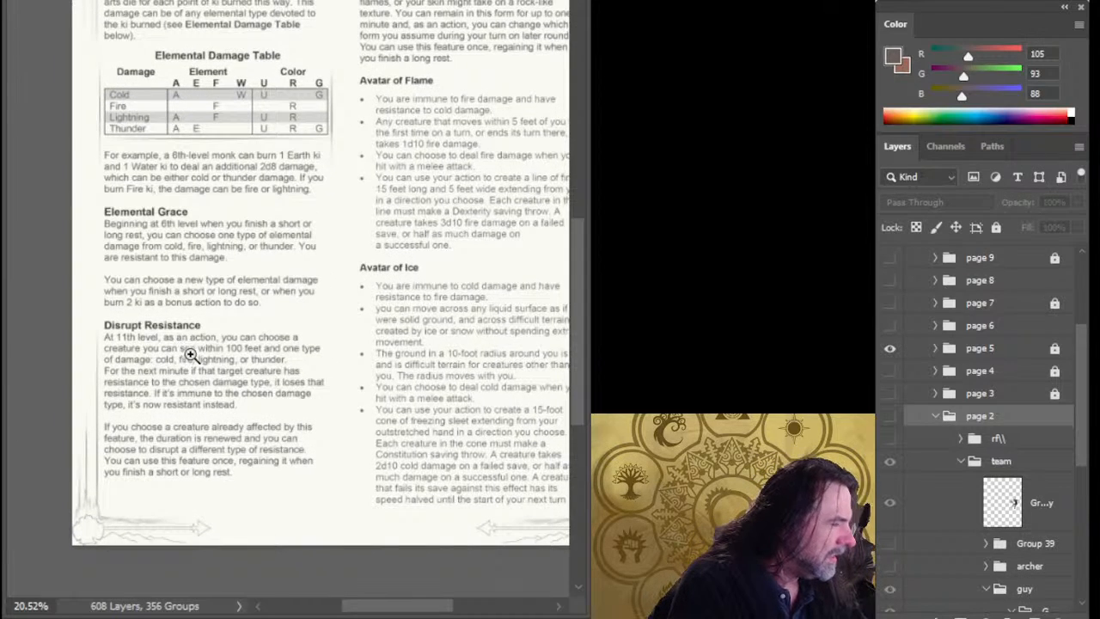
{"action": "left_click_drag", "start_coordinate": [334, 204], "coordinate": [300, 314]}
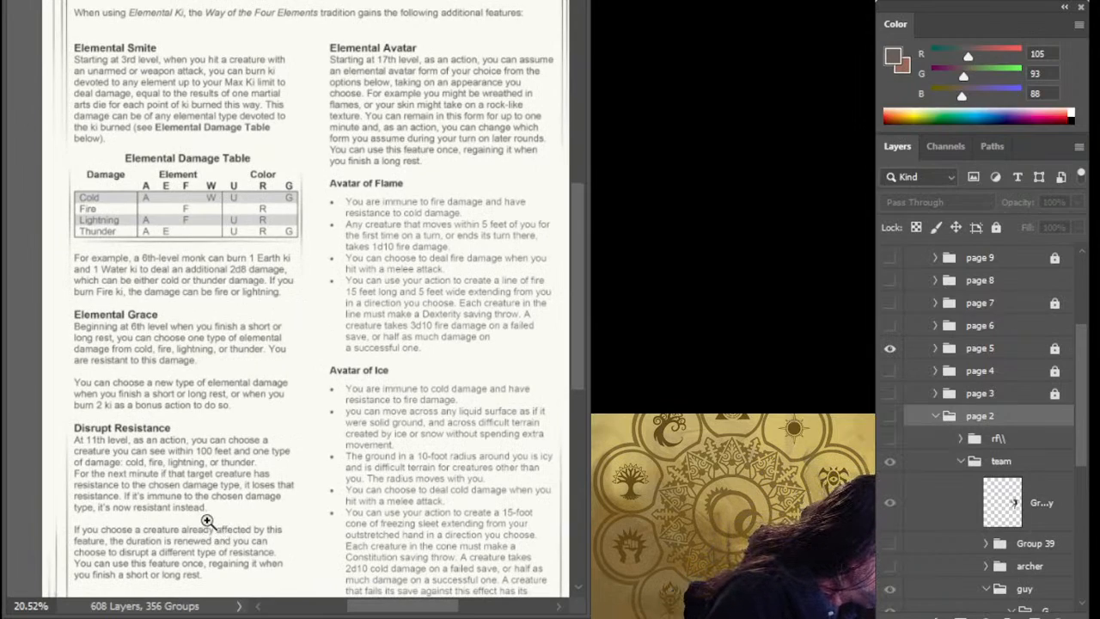
{"action": "left_click_drag", "start_coordinate": [103, 465], "coordinate": [150, 456]}
{"action": "left_click_drag", "start_coordinate": [185, 495], "coordinate": [179, 414]}
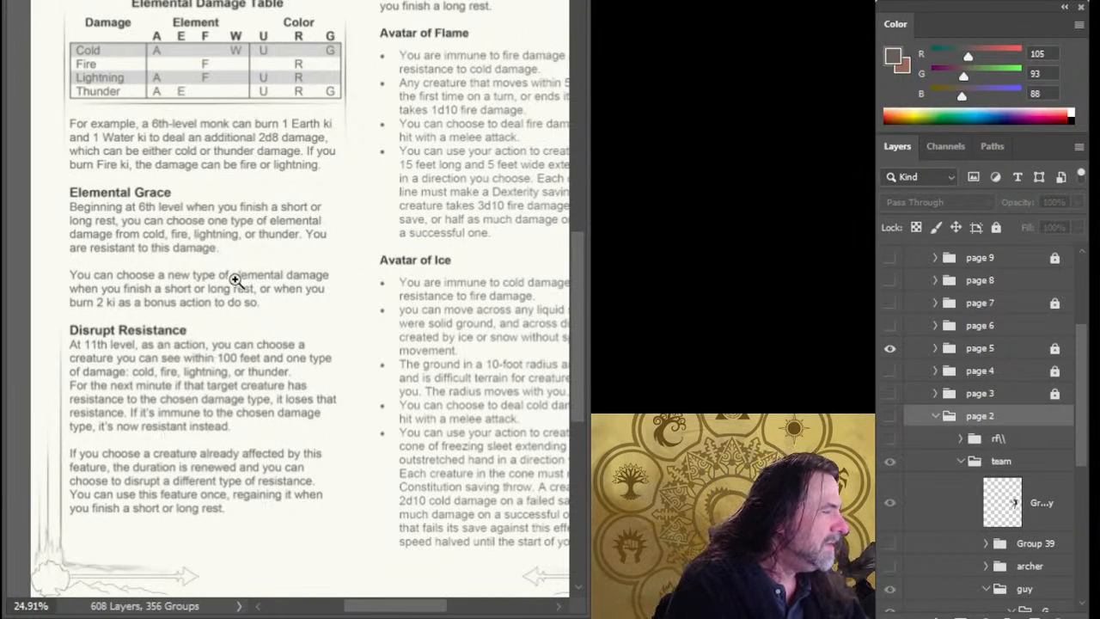
- Read page 5's second text column, covering Elemental Avatar, Avatar of Flame and Avatar of Ice
{"action": "left_click_drag", "start_coordinate": [430, 339], "coordinate": [342, 501]}
{"action": "left_click_drag", "start_coordinate": [363, 349], "coordinate": [351, 430]}
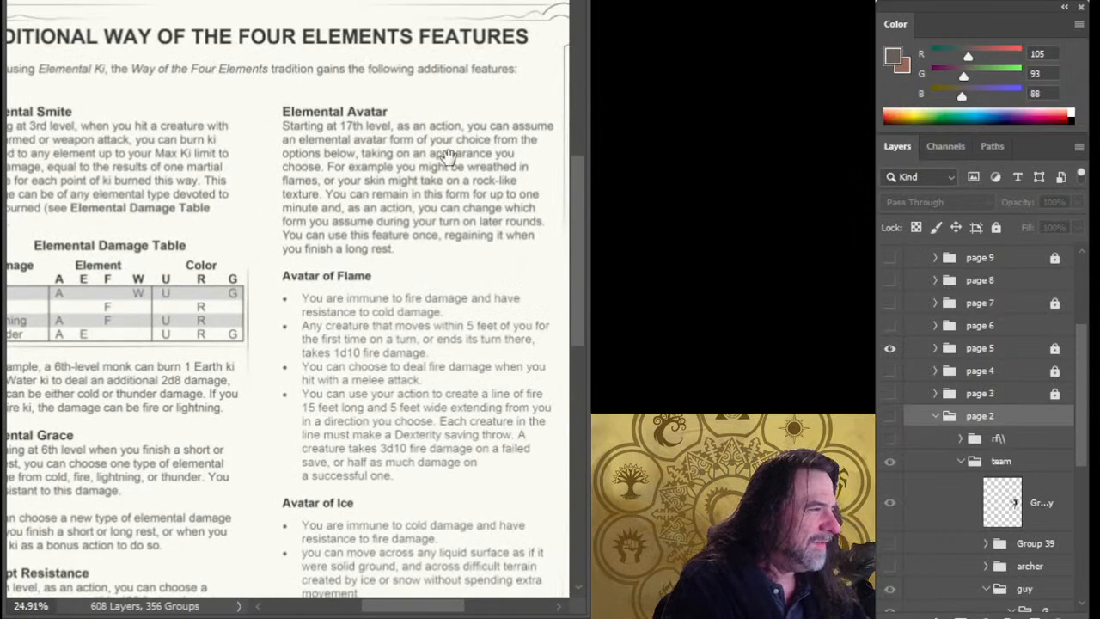
{"action": "left_click_drag", "start_coordinate": [428, 246], "coordinate": [379, 202]}
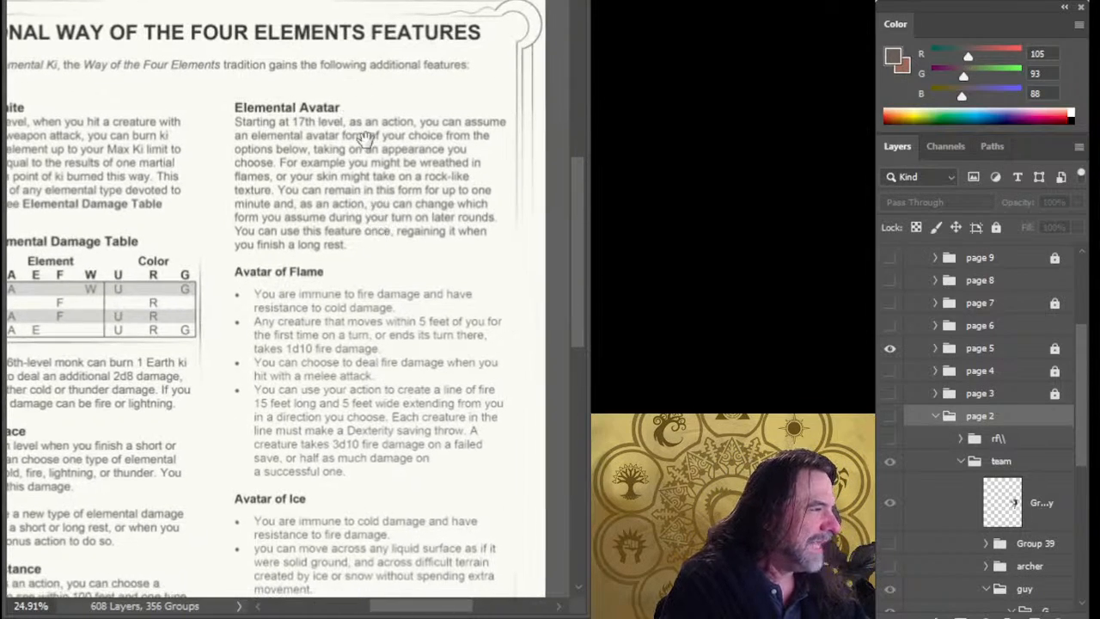
{"action": "left_click_drag", "start_coordinate": [356, 400], "coordinate": [339, 294]}
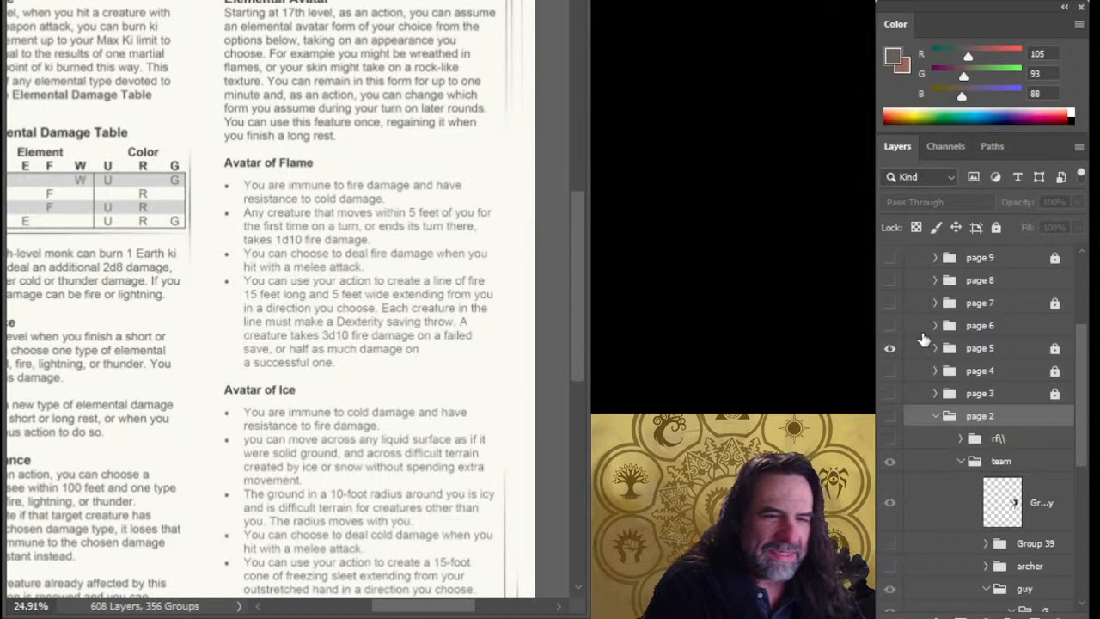
- Show page 6 instead of page 5 and inspect its avatar text and artwork down to the cave scene
{"action": "left_click", "coordinate": [889, 348]}
{"action": "left_click", "coordinate": [890, 326]}
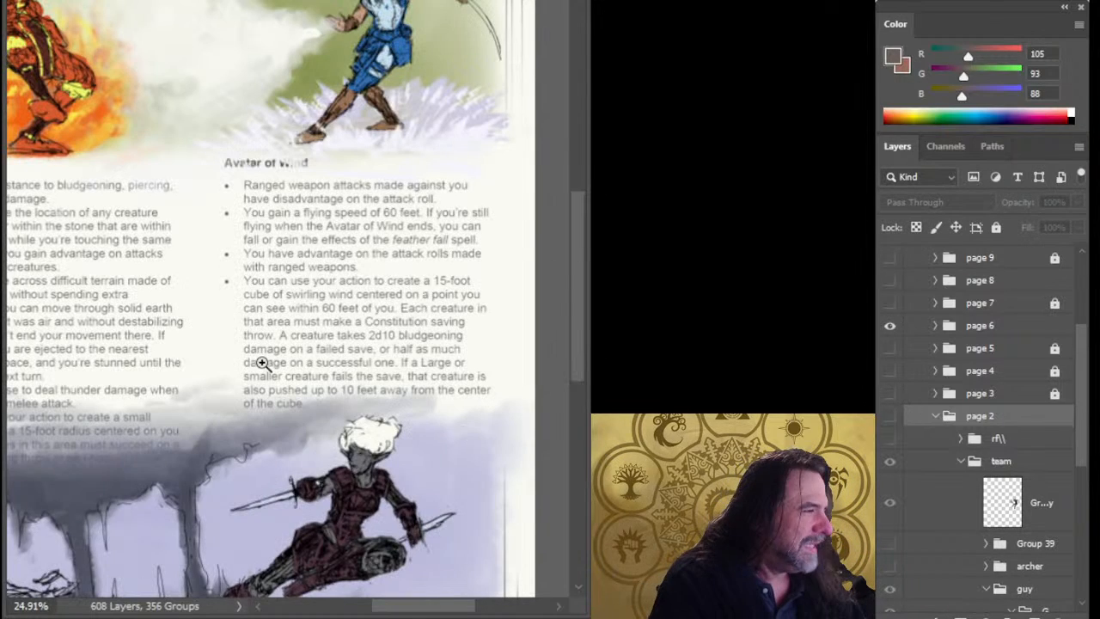
{"action": "left_click_drag", "start_coordinate": [200, 283], "coordinate": [252, 298]}
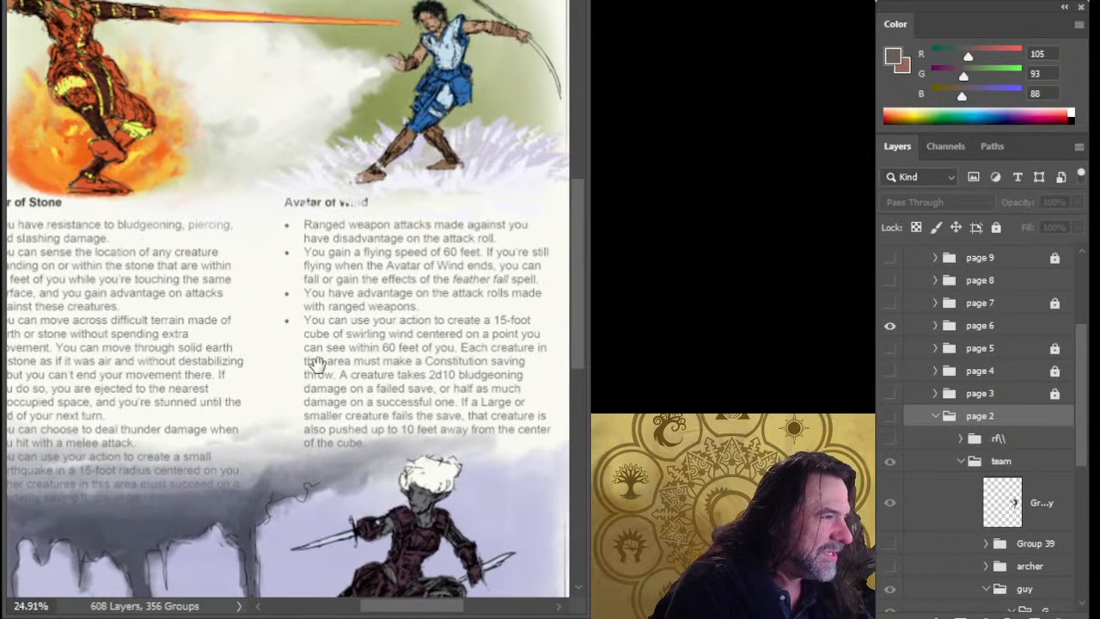
{"action": "left_click_drag", "start_coordinate": [316, 362], "coordinate": [317, 397]}
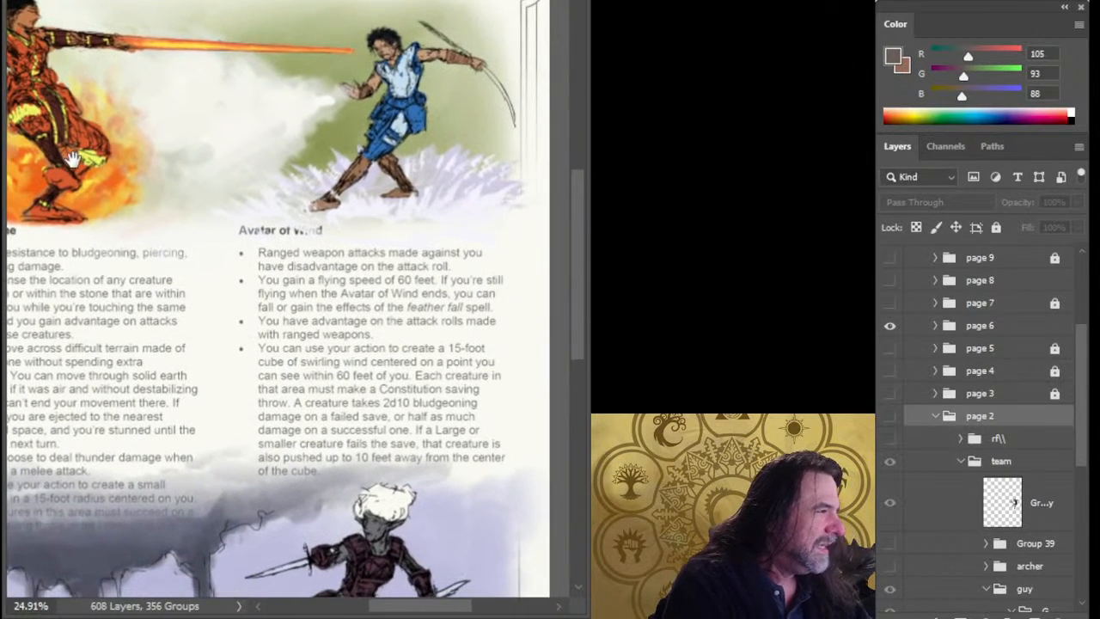
{"action": "left_click_drag", "start_coordinate": [212, 410], "coordinate": [346, 160]}
{"action": "left_click_drag", "start_coordinate": [388, 341], "coordinate": [360, 347]}
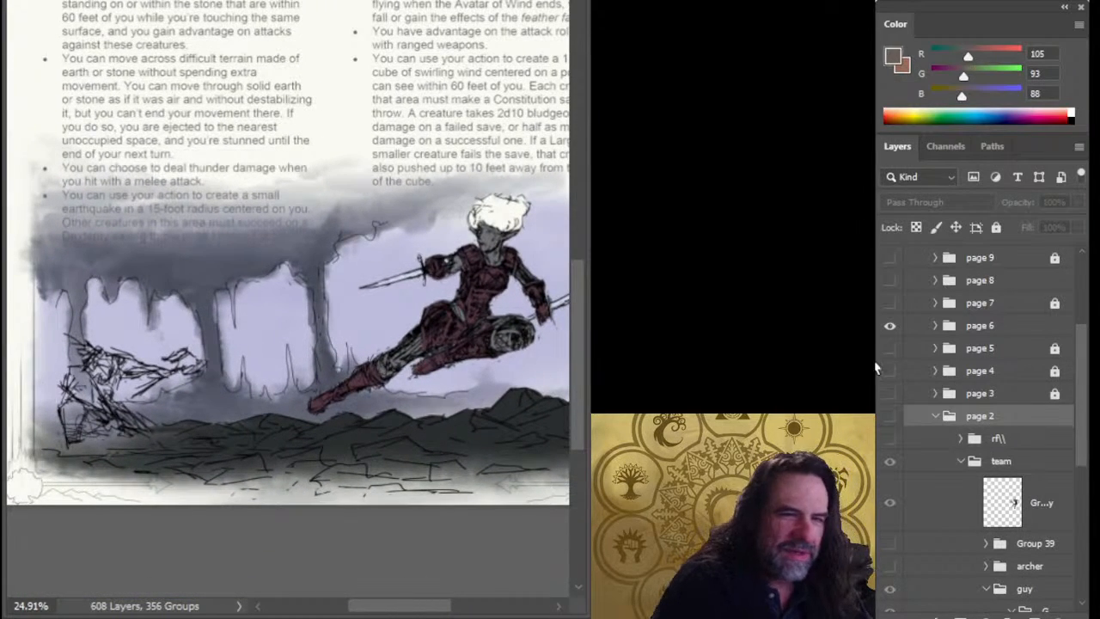
- Expand the page 6 group to reveal its subgroups and collapse the stone group inside it
{"action": "left_click", "coordinate": [936, 326]}
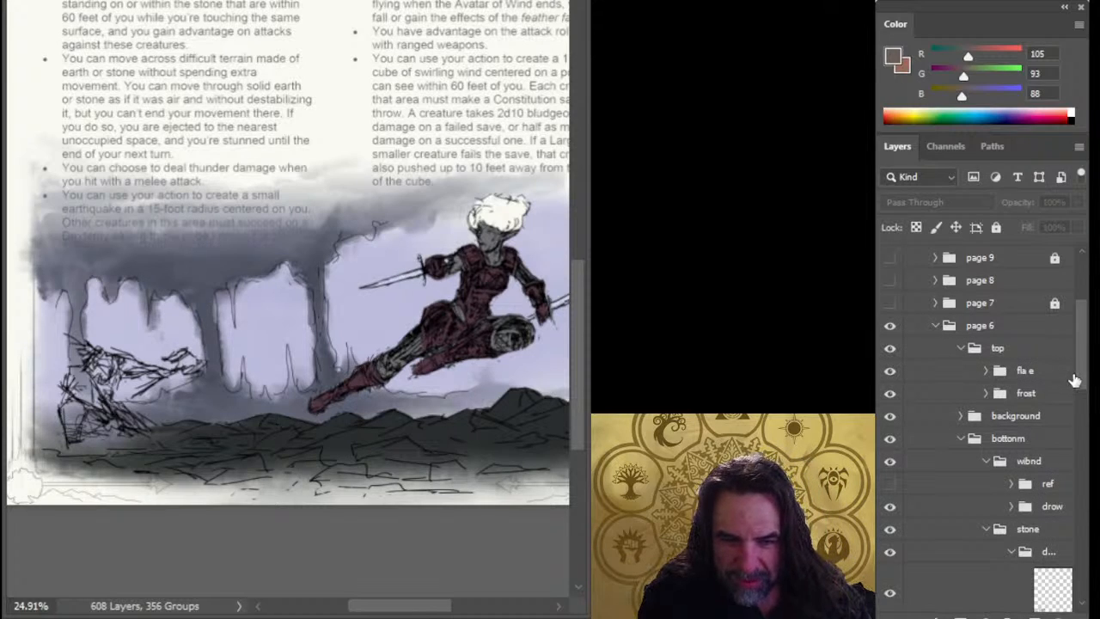
{"action": "left_click_drag", "start_coordinate": [1074, 380], "coordinate": [1084, 347]}
{"action": "scroll", "coordinate": [1072, 399], "scroll_direction": "down", "scroll_amount": 3}
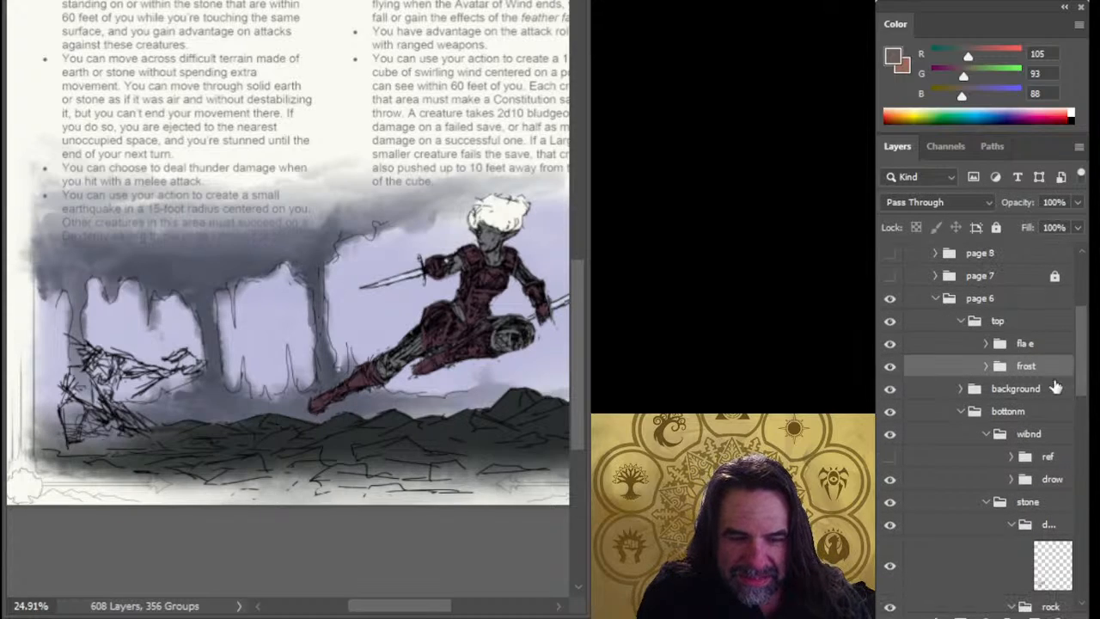
{"action": "left_click", "coordinate": [988, 502]}
{"action": "left_click_drag", "start_coordinate": [1085, 411], "coordinate": [1080, 359]}
{"action": "scroll", "coordinate": [1079, 359], "scroll_direction": "down", "scroll_amount": 5}
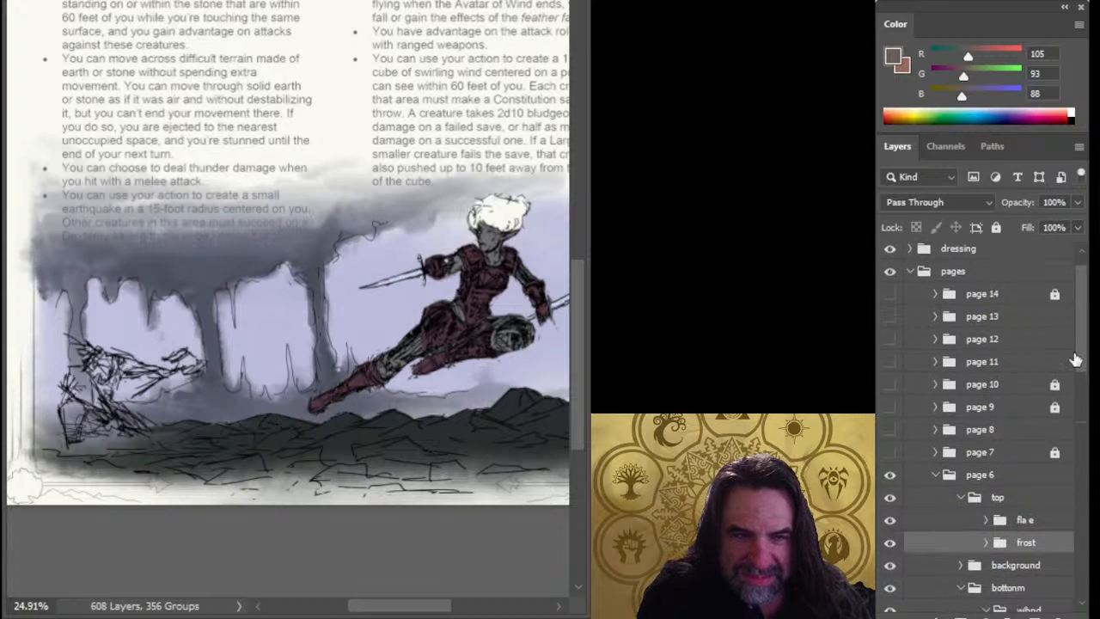
{"action": "scroll", "coordinate": [1085, 393], "scroll_direction": "down", "scroll_amount": 2}
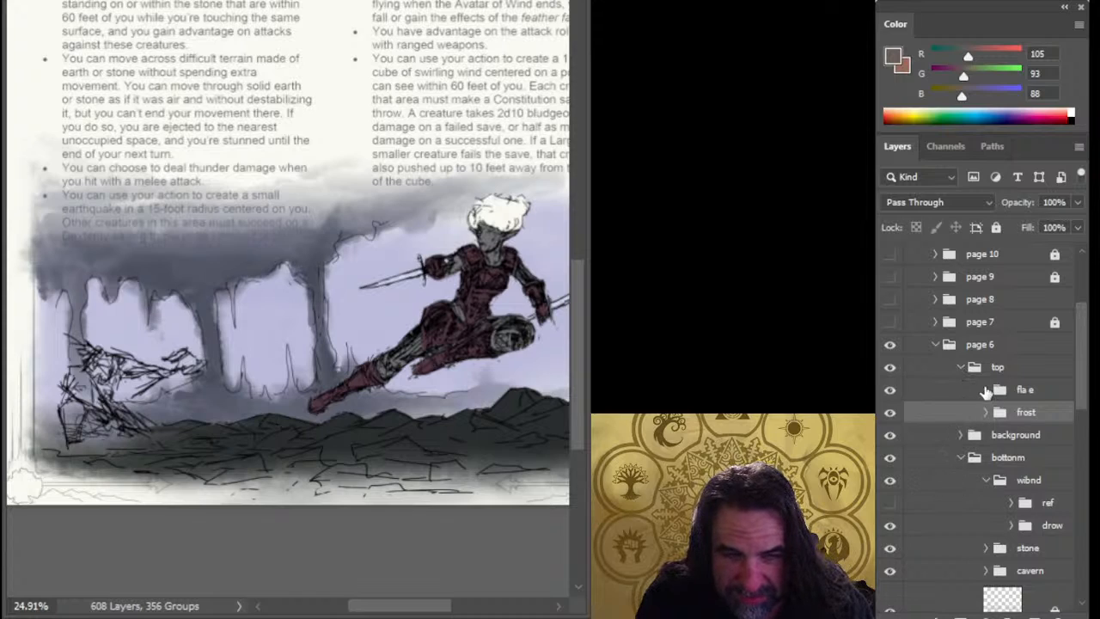
- Inspect the fla e group inside page 6's top group, briefly showing its ref subgroup
{"action": "left_click", "coordinate": [888, 346]}
{"action": "left_click", "coordinate": [888, 346]}
{"action": "left_click", "coordinate": [962, 367]}
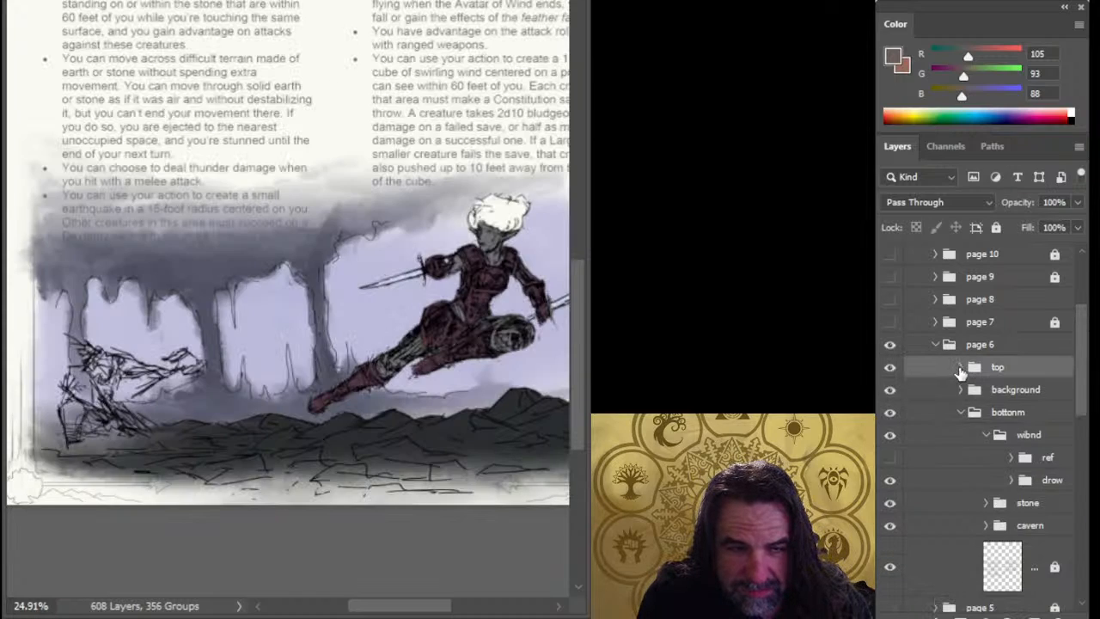
{"action": "left_click", "coordinate": [962, 367]}
{"action": "left_click", "coordinate": [982, 392]}
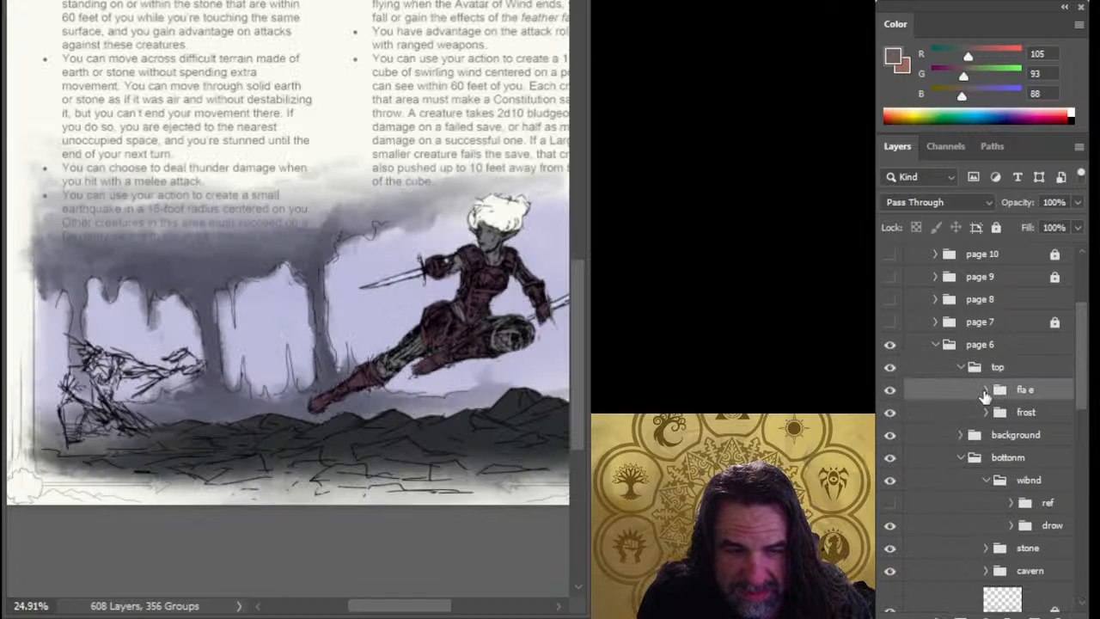
{"action": "left_click", "coordinate": [985, 391]}
{"action": "left_click", "coordinate": [987, 392]}
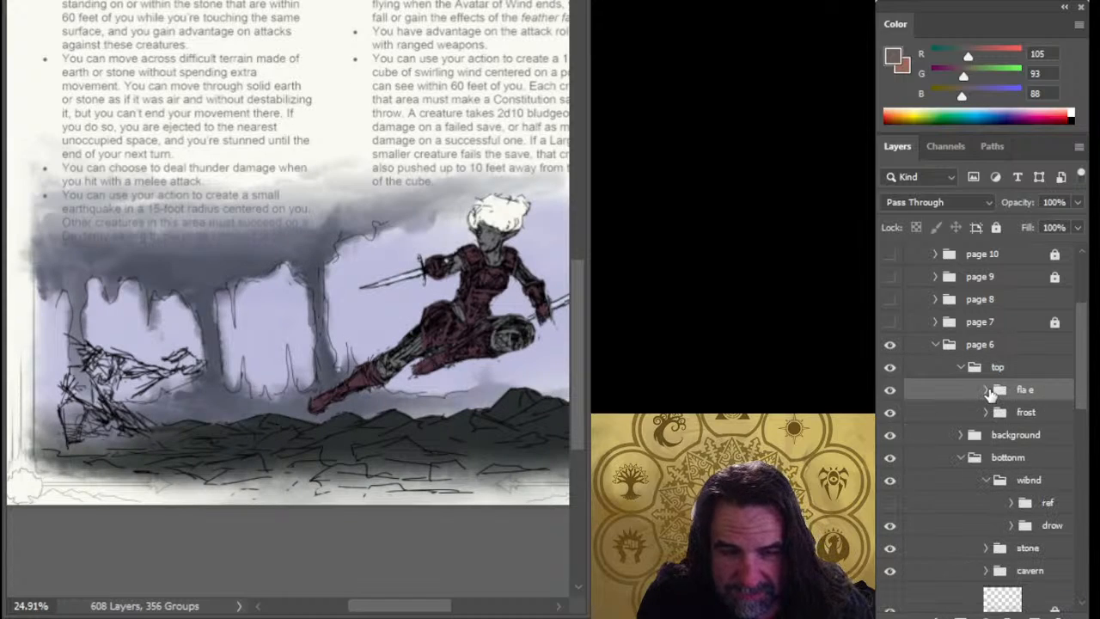
{"action": "left_click", "coordinate": [987, 391]}
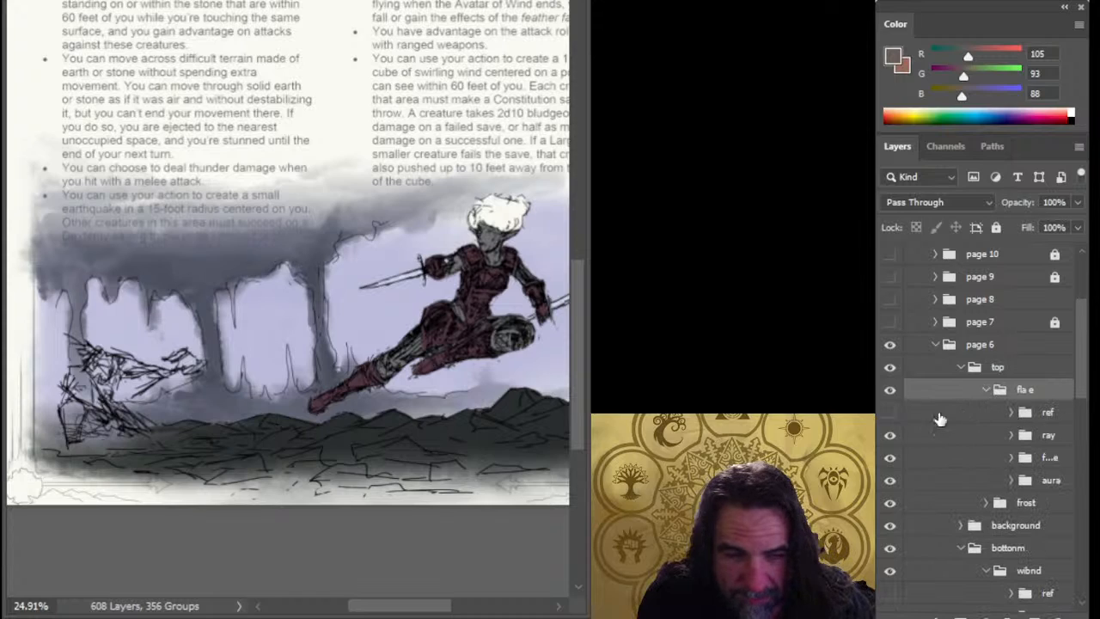
{"action": "left_click", "coordinate": [907, 419]}
{"action": "left_click", "coordinate": [891, 416]}
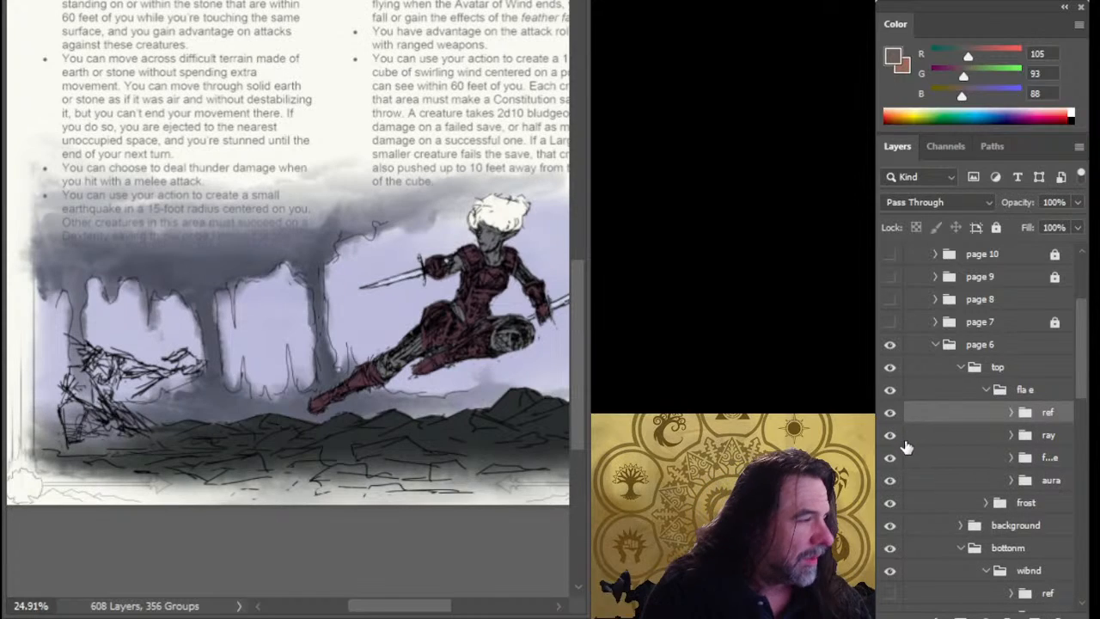
{"action": "left_click", "coordinate": [901, 415]}
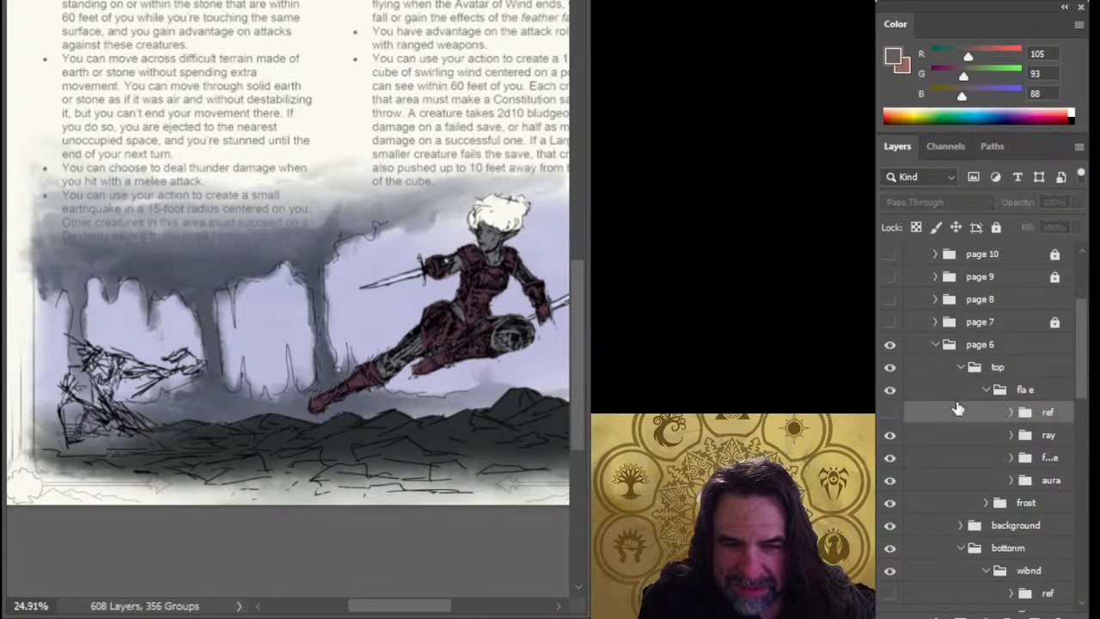
{"action": "left_click", "coordinate": [986, 392]}
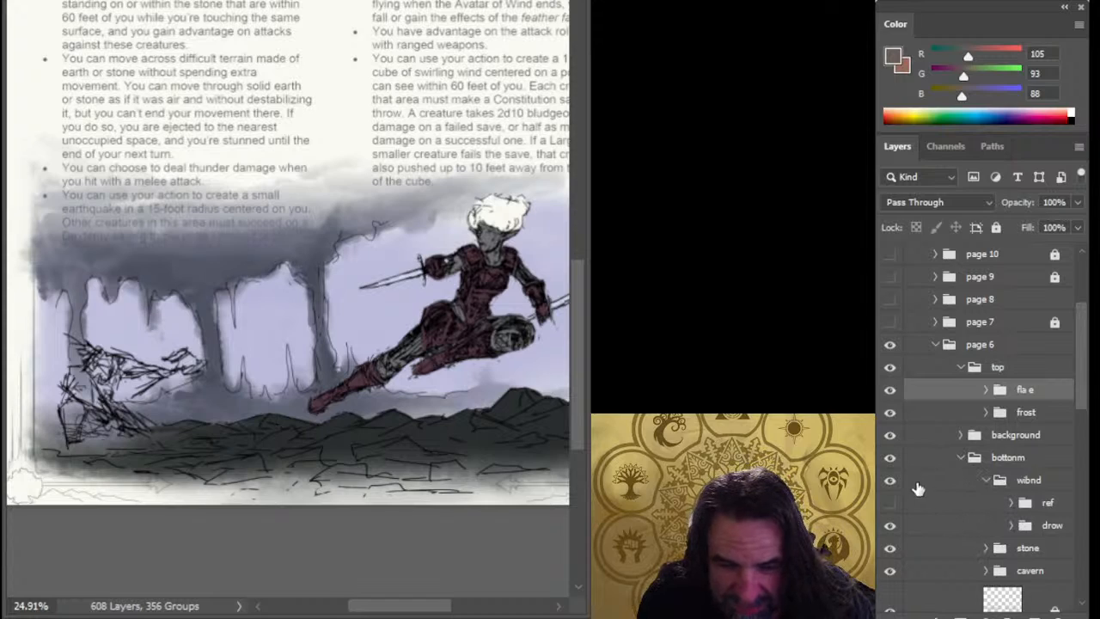
- Show the wibnd group's reference images, then expand the stone group and select the crouching figure's sketch layer
{"action": "left_click", "coordinate": [894, 507]}
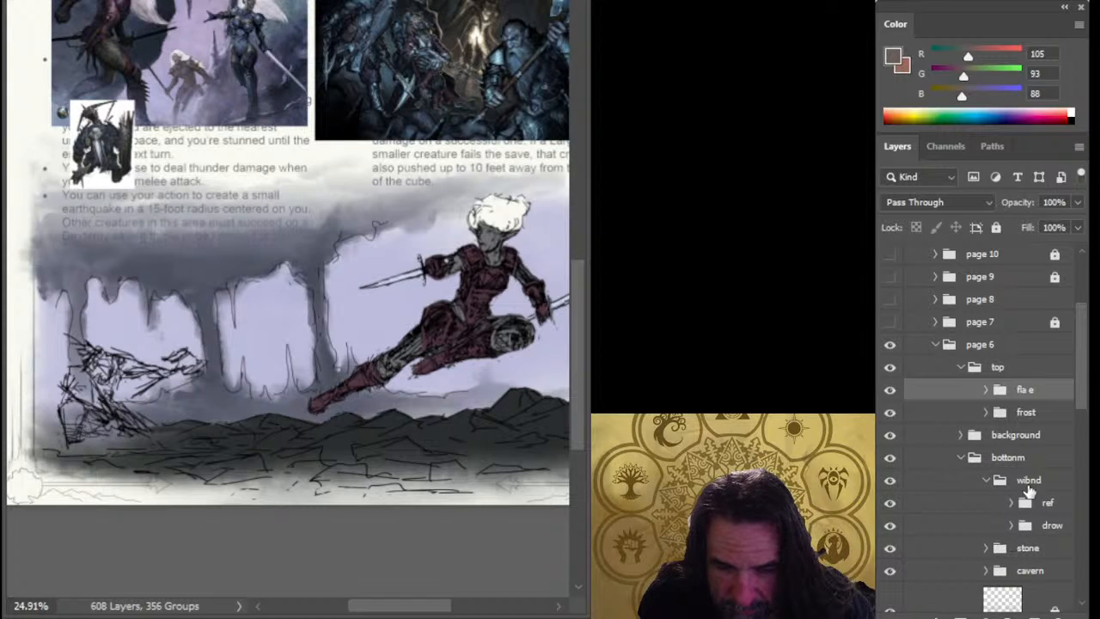
{"action": "left_click_drag", "start_coordinate": [1079, 398], "coordinate": [1062, 426]}
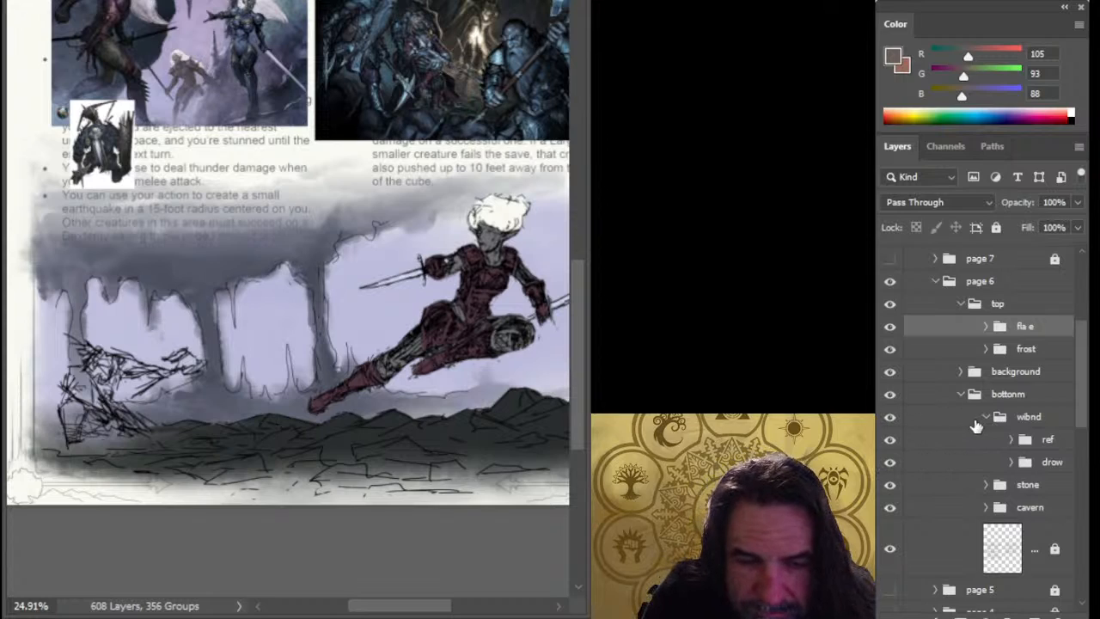
{"action": "left_click", "coordinate": [986, 485]}
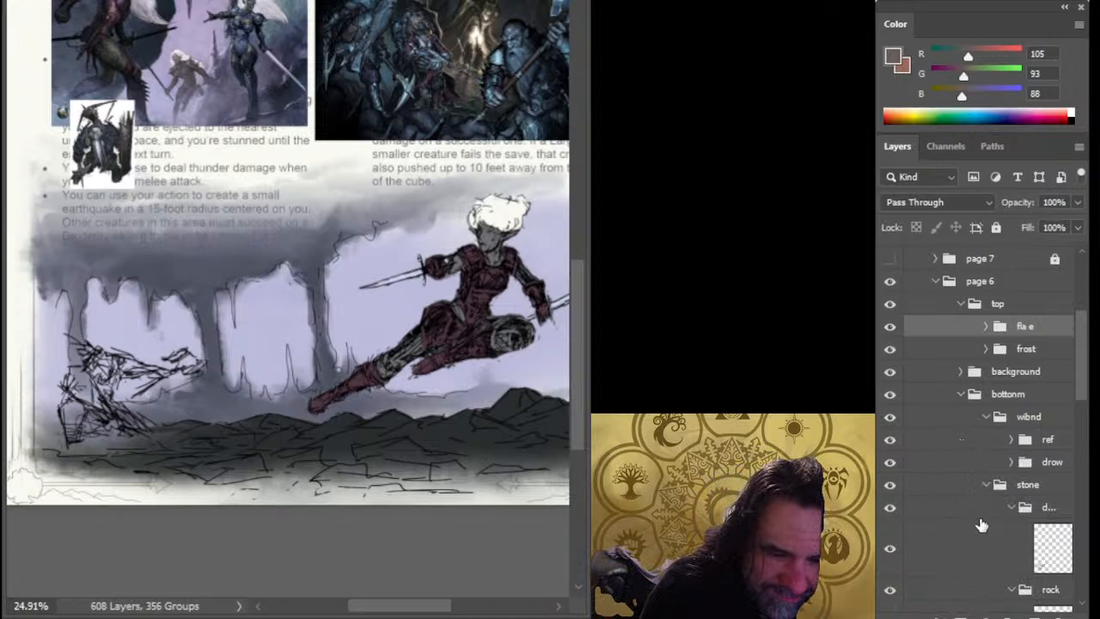
{"action": "left_click", "coordinate": [890, 550]}
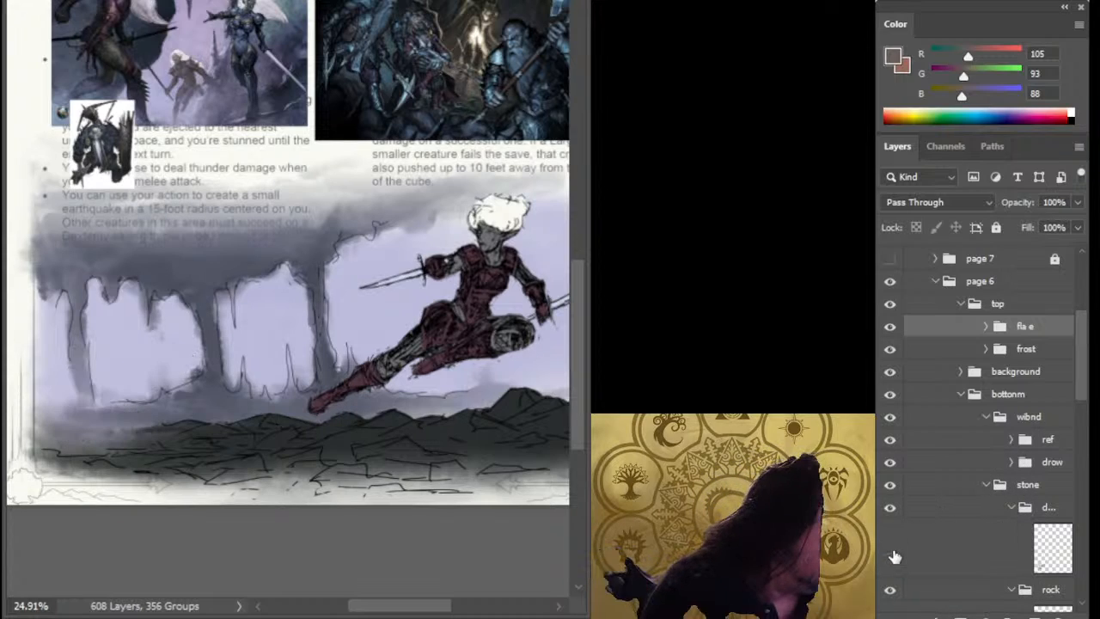
{"action": "left_click", "coordinate": [890, 550]}
{"action": "left_click", "coordinate": [933, 563]}
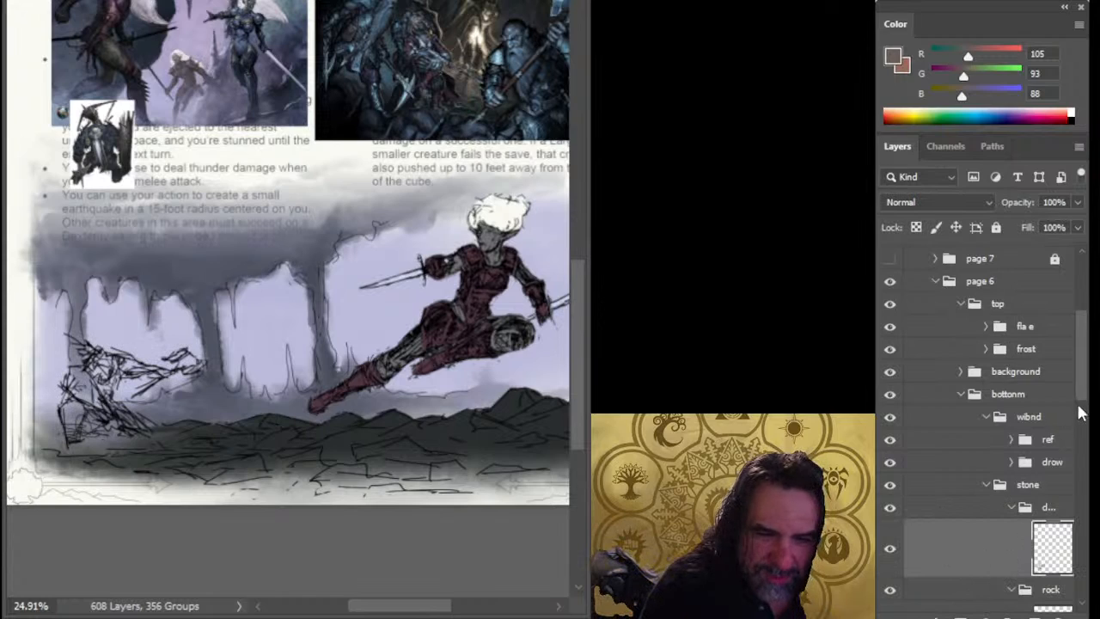
- Add a blank layer directly below the crouching figure's sketch layer in the stone group
{"action": "scroll", "coordinate": [1079, 414], "scroll_direction": "down", "scroll_amount": 2}
{"action": "left_click", "coordinate": [1032, 615]}
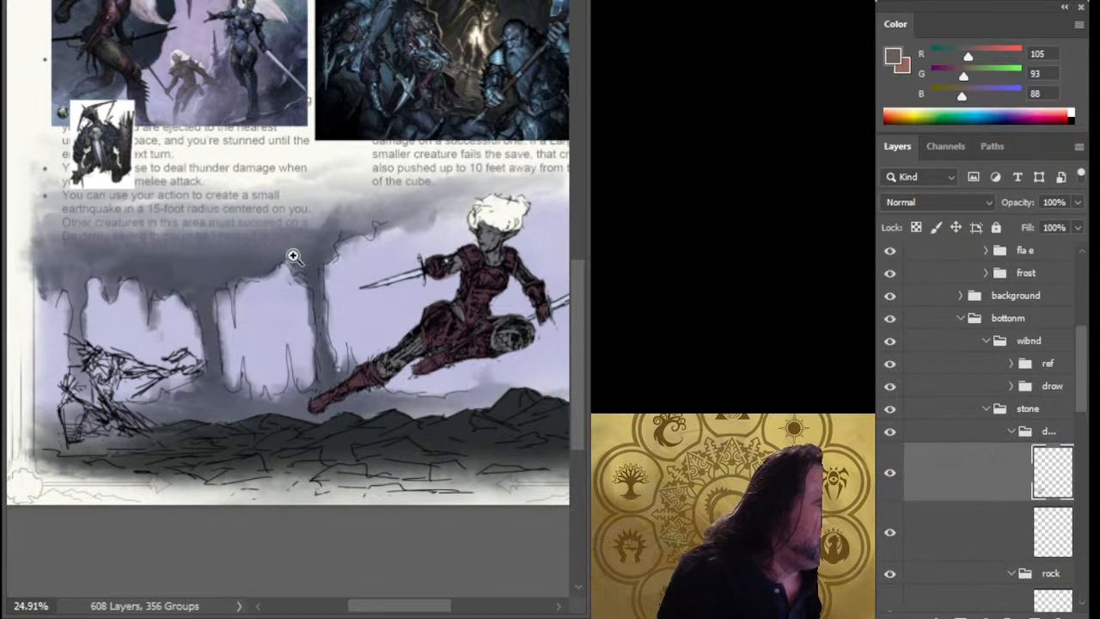
{"action": "scroll", "coordinate": [1079, 411], "scroll_direction": "down", "scroll_amount": 2}
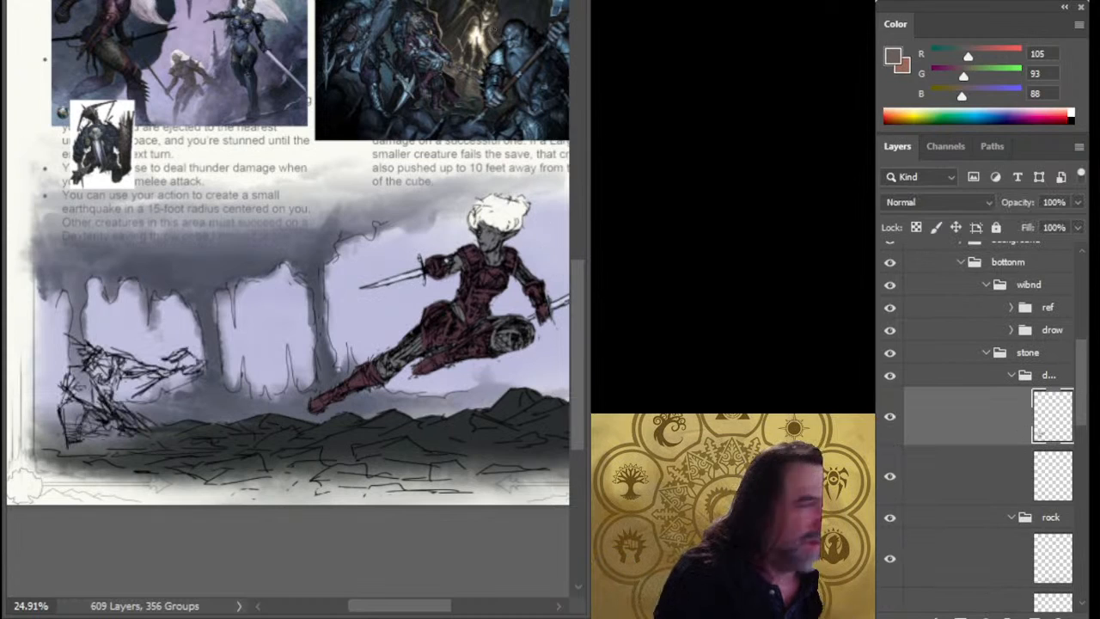
{"action": "left_click", "coordinate": [970, 487]}
- Reselect the crouching figure's sketch layer and reset the foreground and background colors to default black and white
{"action": "left_click_drag", "start_coordinate": [273, 234], "coordinate": [387, 383]}
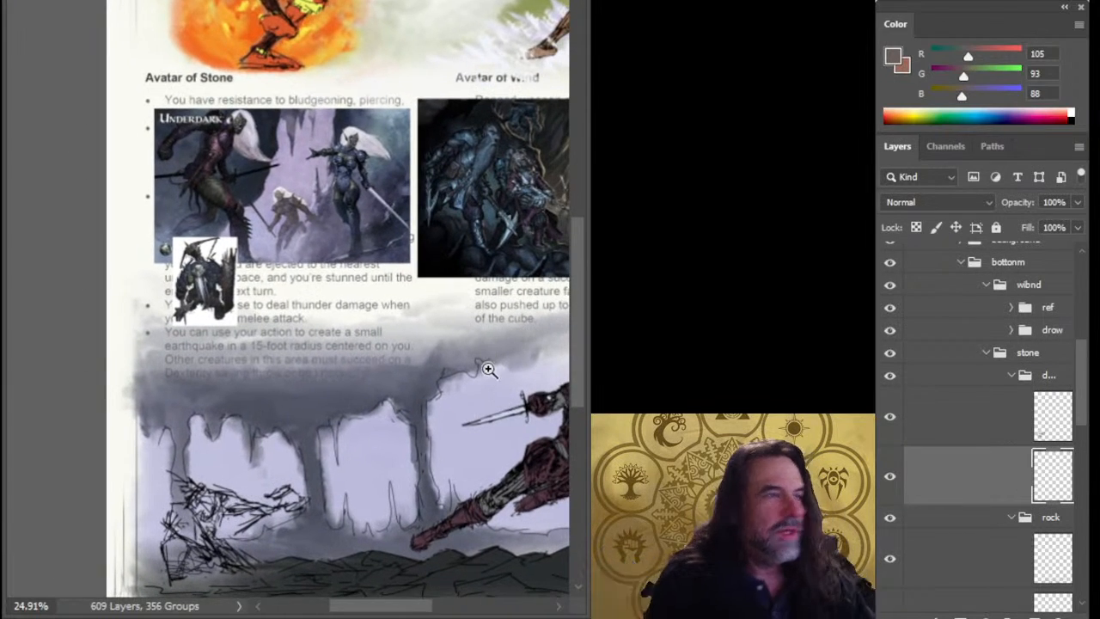
{"action": "left_click_drag", "start_coordinate": [343, 226], "coordinate": [416, 110]}
{"action": "mouse_move", "coordinate": [287, 369]}
{"action": "left_mouse_down"}
{"action": "mouse_move", "coordinate": [332, 363]}
{"action": "mouse_move", "coordinate": [287, 353]}
{"action": "left_mouse_up"}
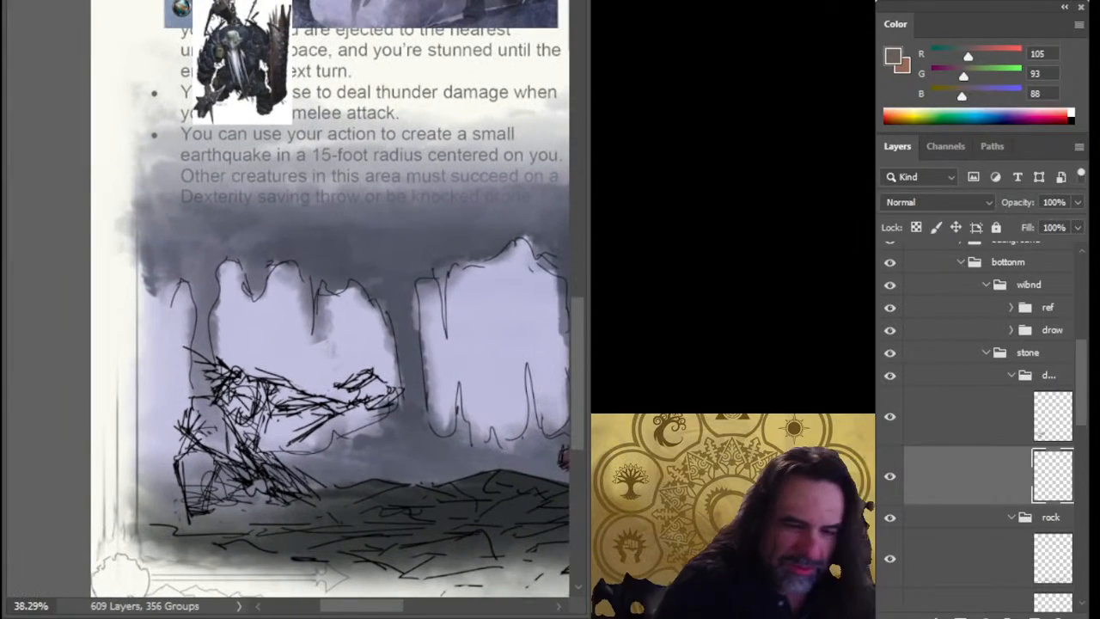
{"action": "left_click", "coordinate": [890, 477]}
{"action": "left_click", "coordinate": [891, 477]}
{"action": "key", "text": "alt+]"}
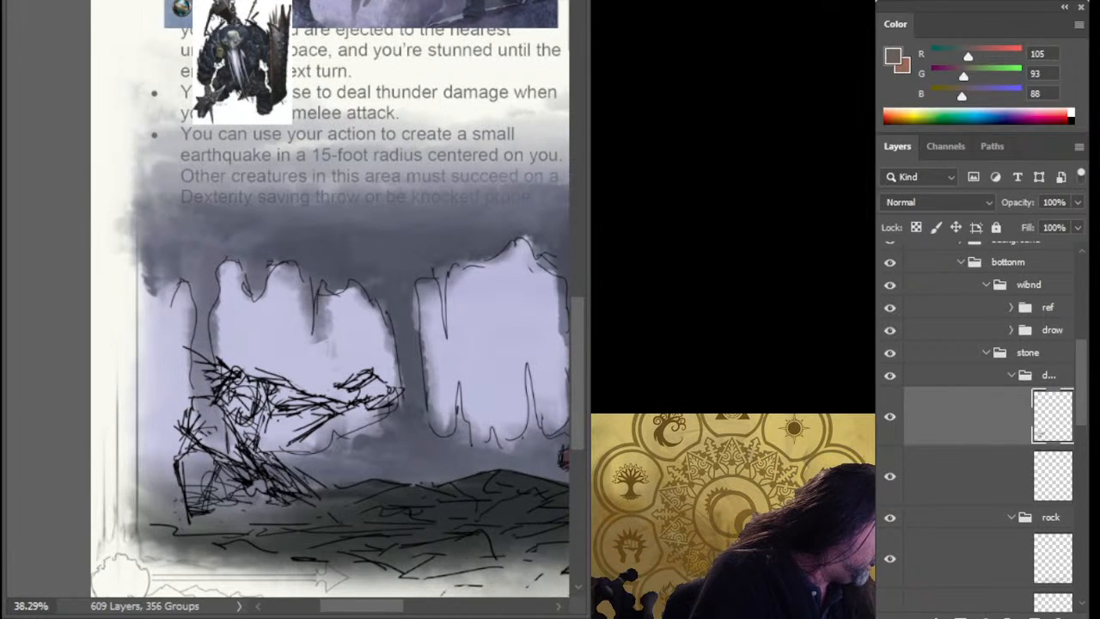
{"action": "key", "text": "d"}
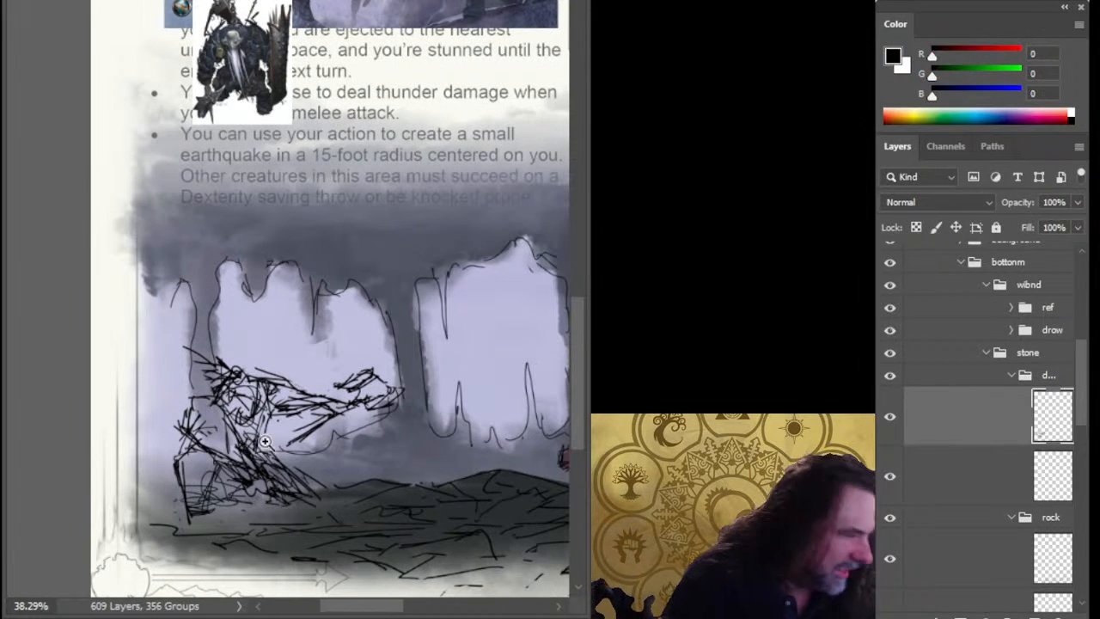
{"action": "left_click_drag", "start_coordinate": [265, 441], "coordinate": [282, 425]}
{"action": "left_click_drag", "start_coordinate": [370, 472], "coordinate": [390, 363]}
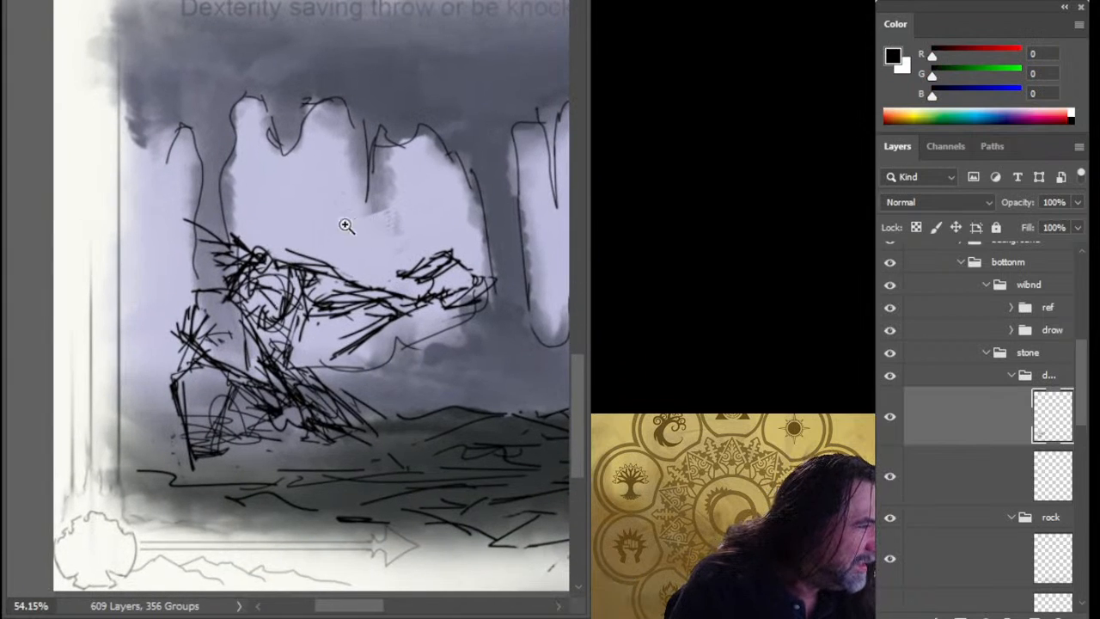
{"action": "left_click_drag", "start_coordinate": [319, 224], "coordinate": [275, 200]}
{"action": "key", "text": "ctrl+z"}
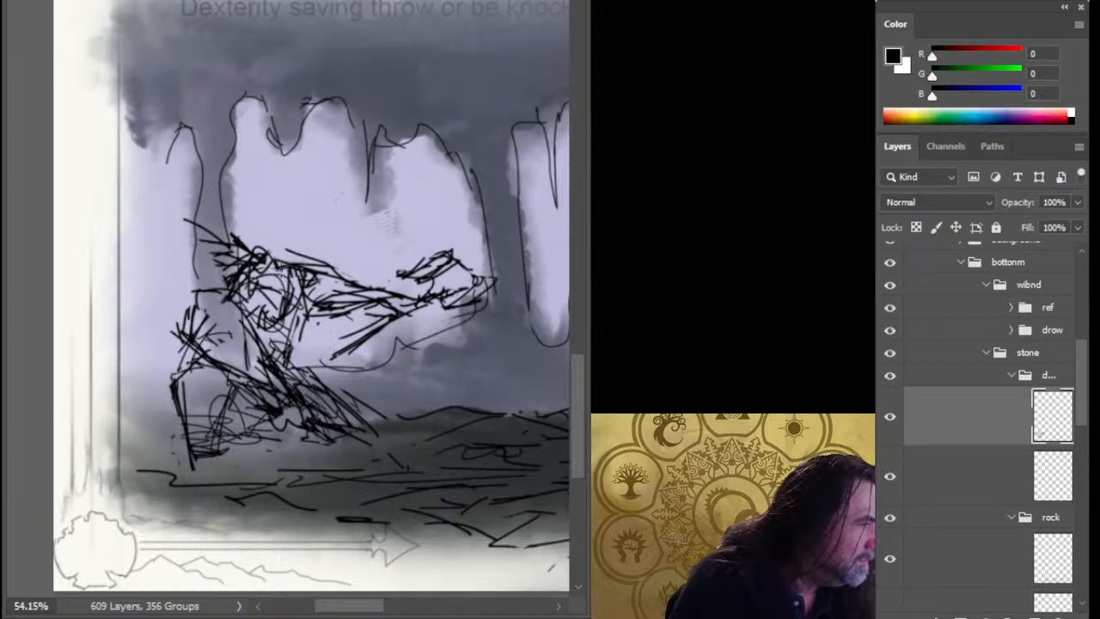
{"action": "left_click_drag", "start_coordinate": [307, 226], "coordinate": [326, 231]}
{"action": "key", "text": "ctrl+z"}
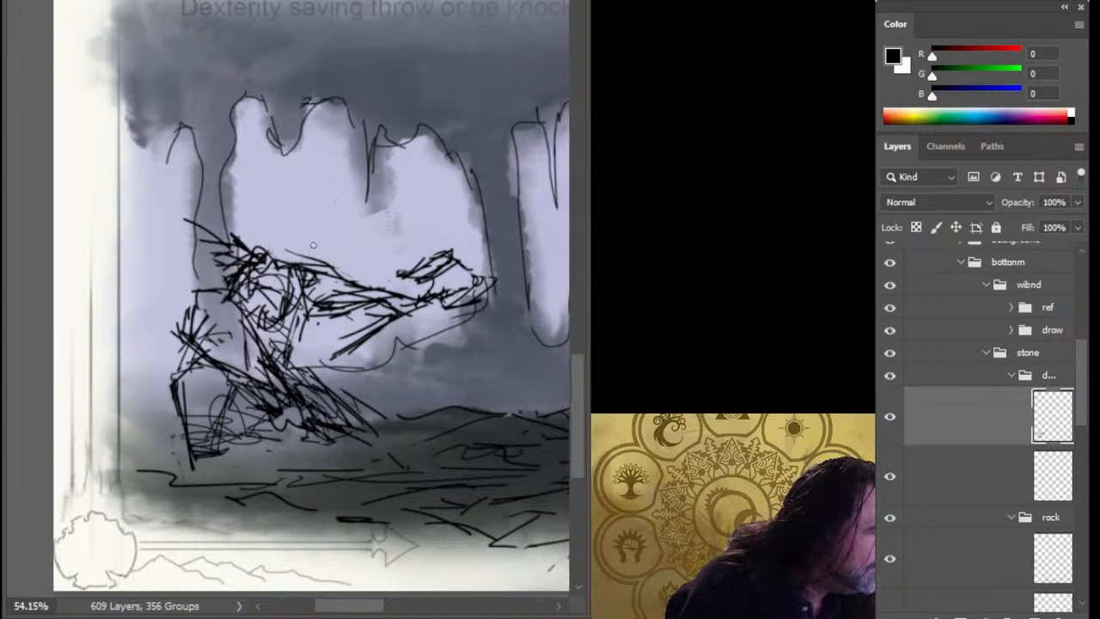
- Study the Underdark and armored dwarf reference images above the cave scene, and return to the crouching figure
{"action": "left_click_drag", "start_coordinate": [384, 133], "coordinate": [387, 590]}
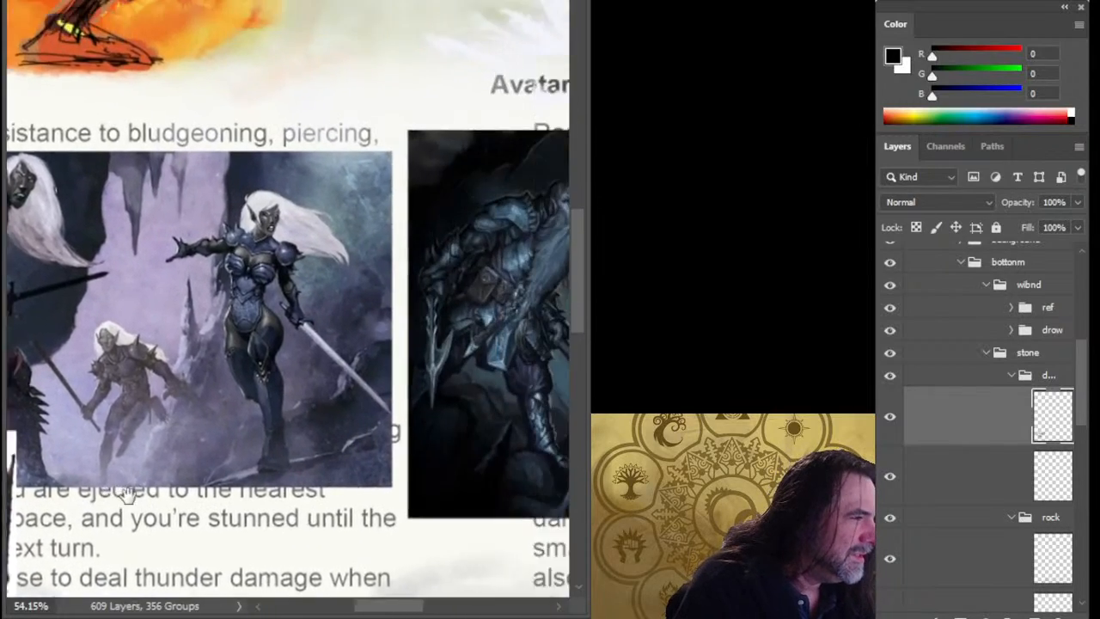
{"action": "mouse_move", "coordinate": [567, 267]}
{"action": "left_mouse_down"}
{"action": "mouse_move", "coordinate": [356, 385]}
{"action": "mouse_move", "coordinate": [294, 374]}
{"action": "mouse_move", "coordinate": [203, 431]}
{"action": "mouse_move", "coordinate": [124, 431]}
{"action": "mouse_move", "coordinate": [297, 440]}
{"action": "left_mouse_up"}
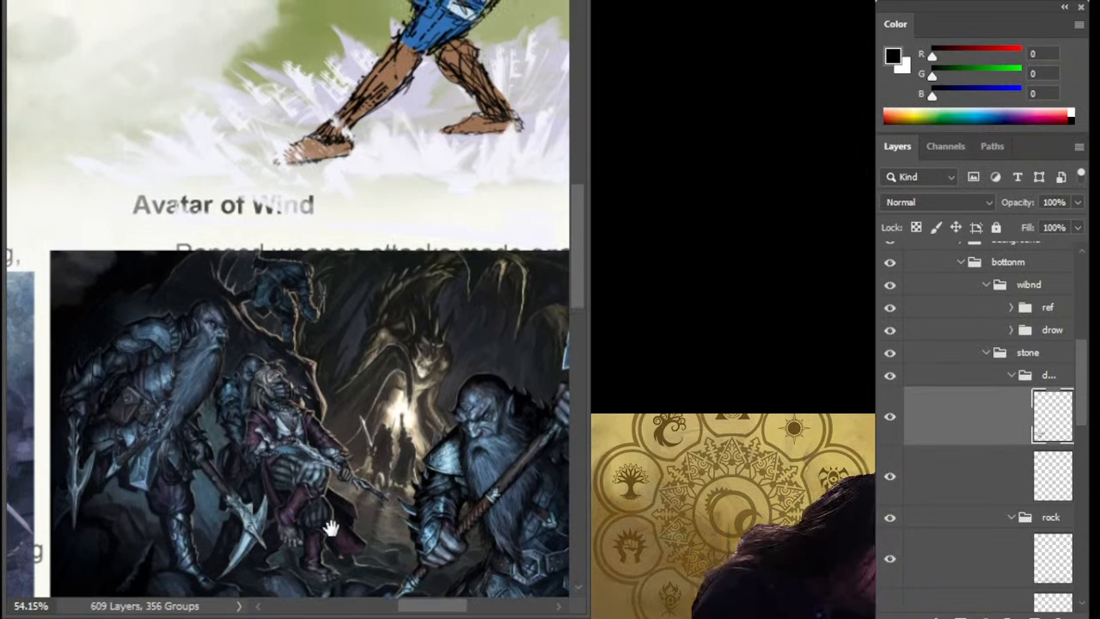
{"action": "mouse_move", "coordinate": [290, 528]}
{"action": "left_mouse_down"}
{"action": "mouse_move", "coordinate": [252, 518]}
{"action": "mouse_move", "coordinate": [210, 454]}
{"action": "mouse_move", "coordinate": [299, 495]}
{"action": "mouse_move", "coordinate": [373, 341]}
{"action": "left_mouse_up"}
{"action": "left_click_drag", "start_coordinate": [385, 343], "coordinate": [544, 201]}
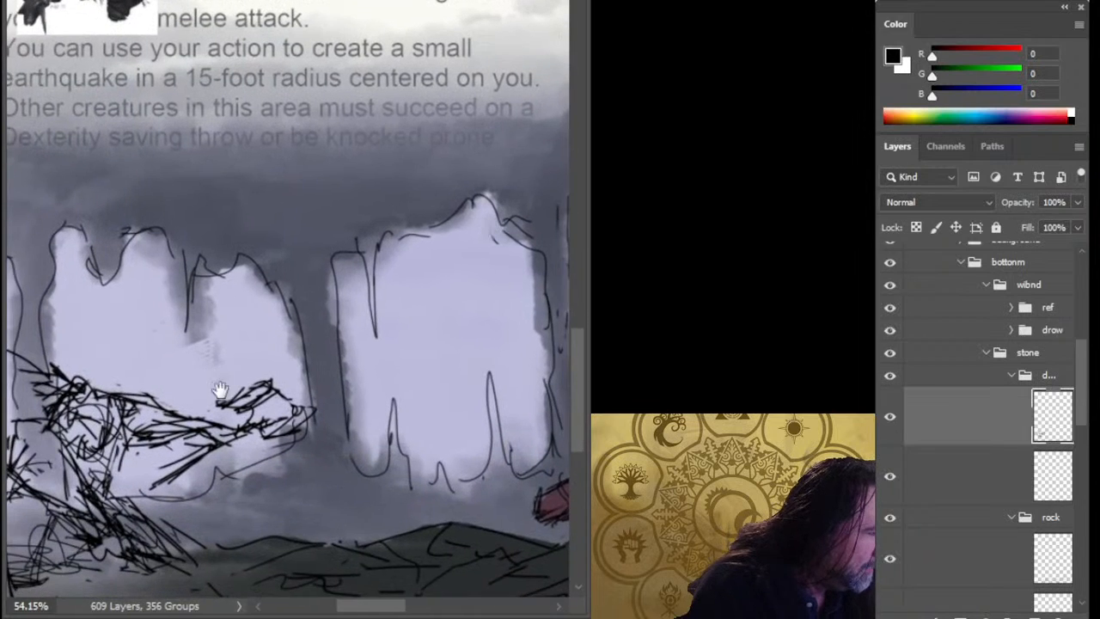
{"action": "left_click_drag", "start_coordinate": [220, 394], "coordinate": [342, 372]}
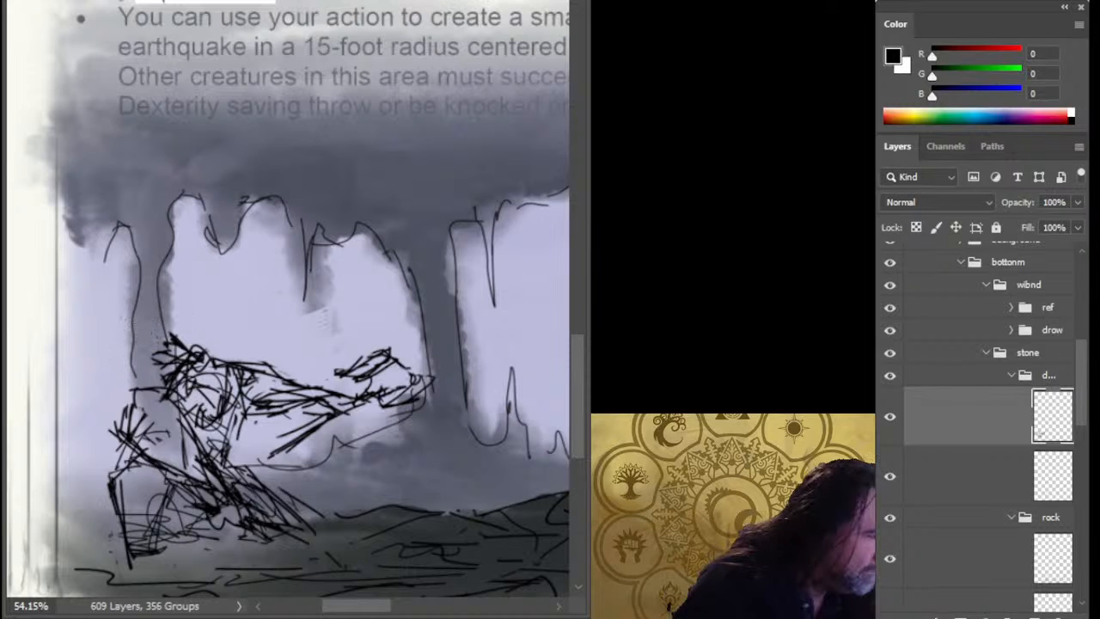
- Duplicate the crouching figure's sketch layer and hide the lower copy
{"action": "left_click_drag", "start_coordinate": [123, 318], "coordinate": [165, 344]}
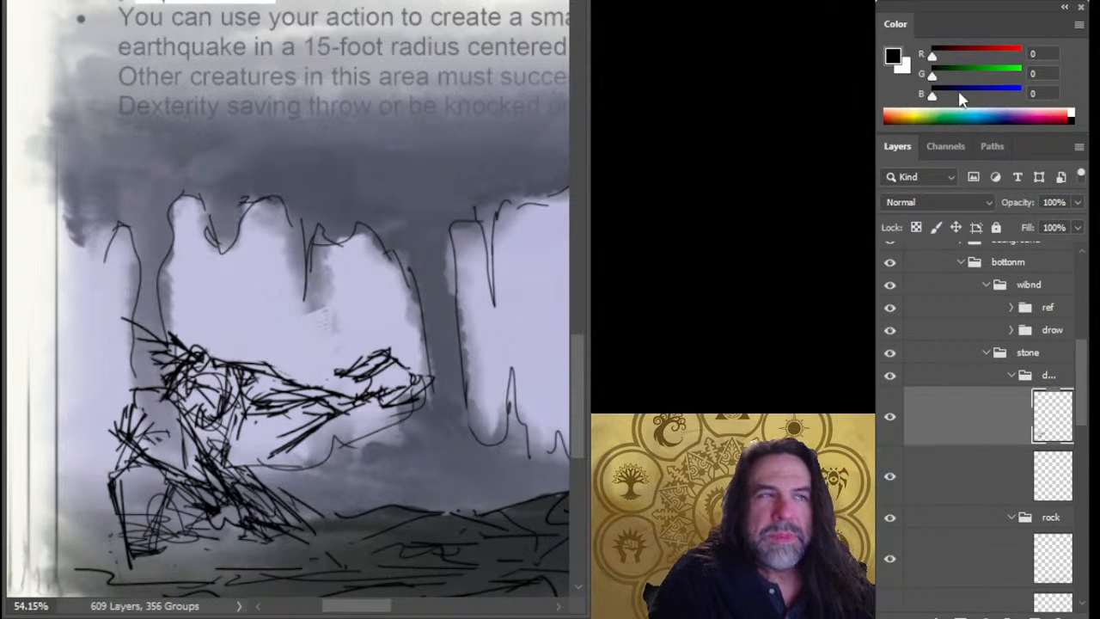
{"action": "key", "text": "ctrl+shift+alt+n"}
{"action": "left_click", "coordinate": [891, 473]}
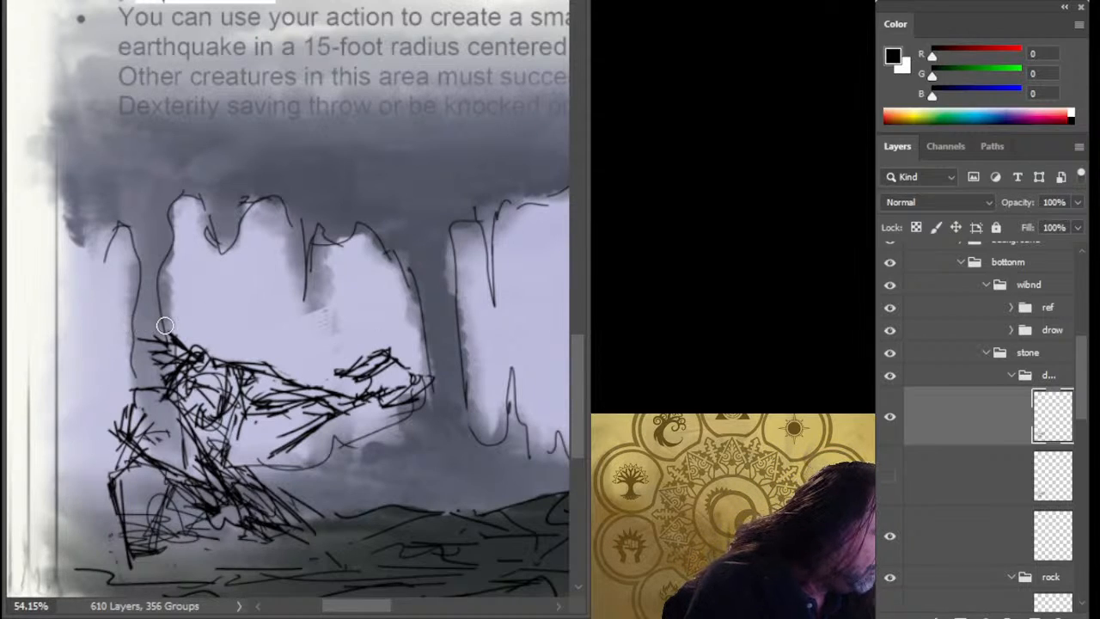
- Undo the last head strokes, clear the rough lines inside the crouching figure's head, and redraw a rounder bald skull outline
{"action": "key", "text": "ctrl+z"}
{"action": "key", "text": "ctrl+z"}
{"action": "key", "text": "ctrl+z"}
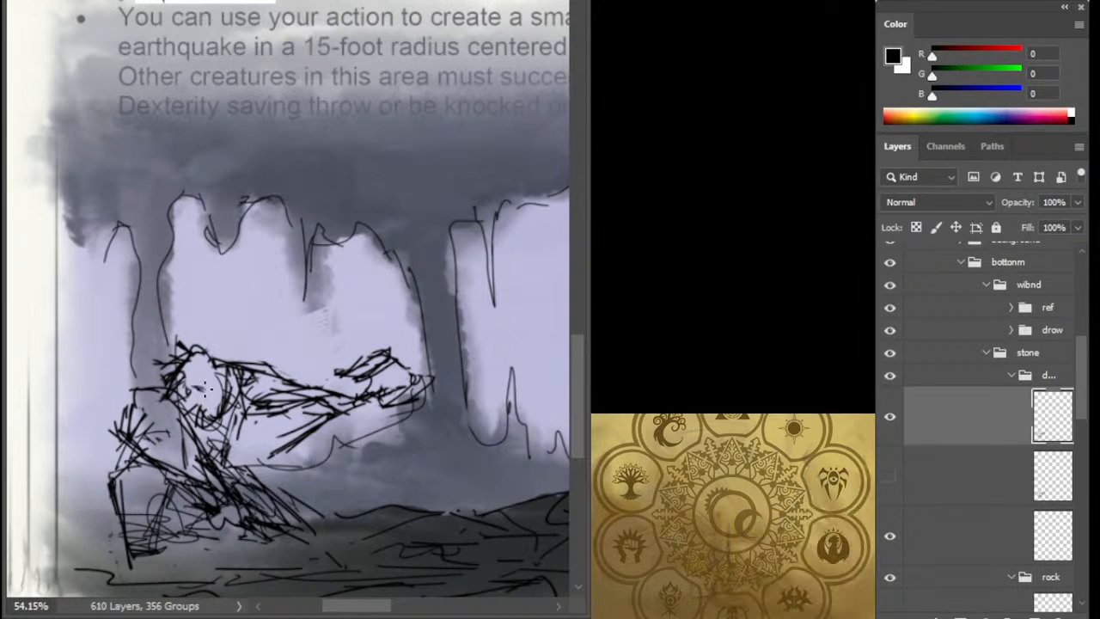
{"action": "left_click_drag", "start_coordinate": [217, 375], "coordinate": [219, 392]}
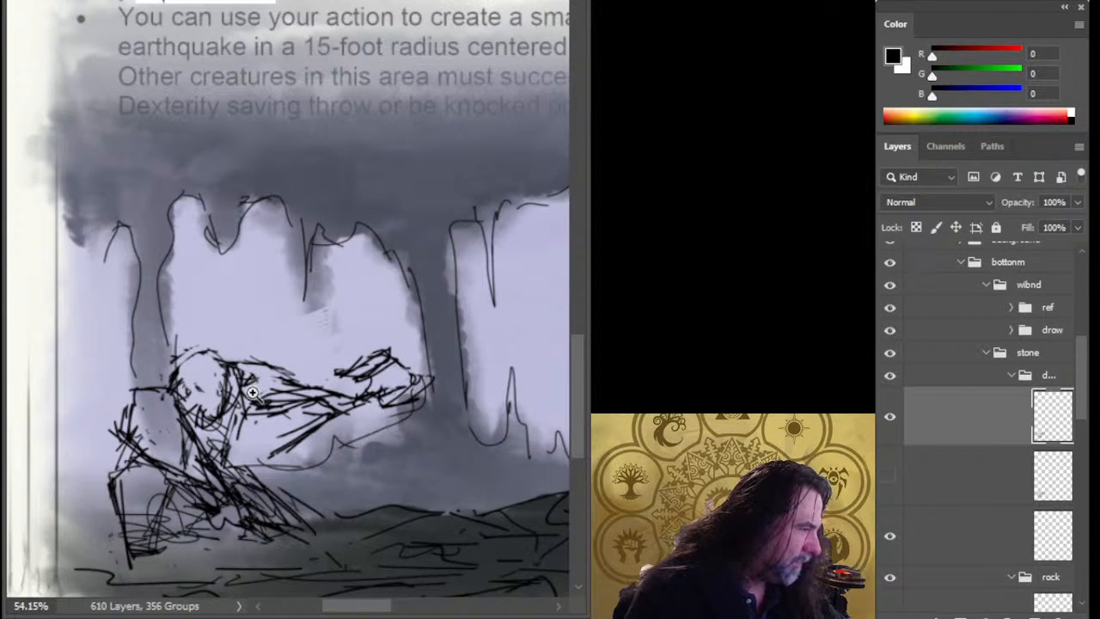
{"action": "left_click_drag", "start_coordinate": [246, 392], "coordinate": [300, 417]}
{"action": "left_click_drag", "start_coordinate": [300, 417], "coordinate": [351, 350]}
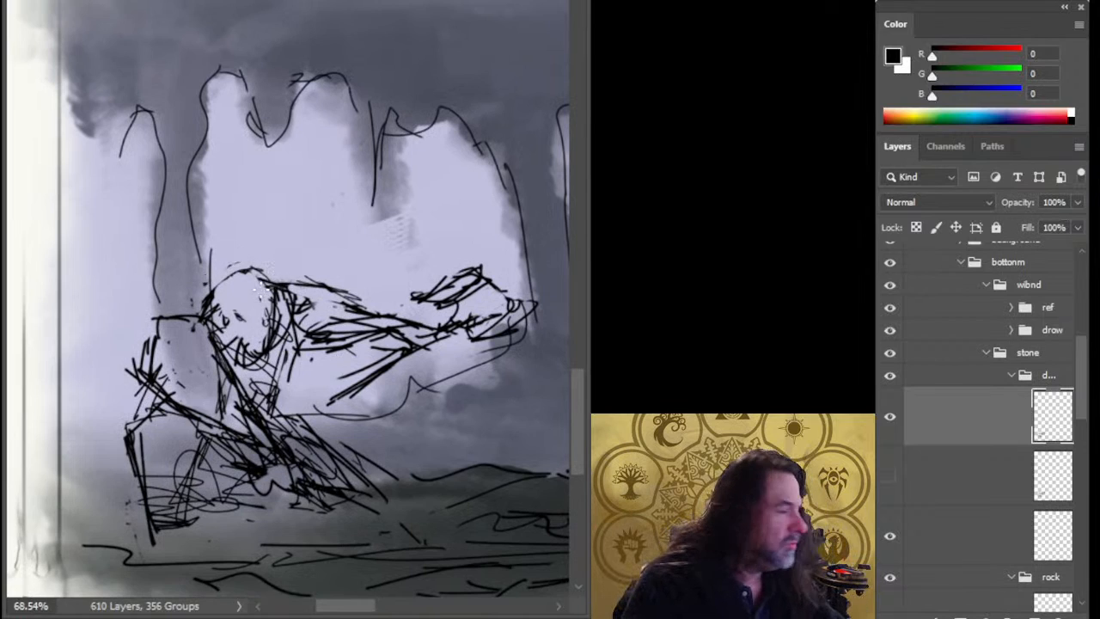
{"action": "mouse_move", "coordinate": [211, 282]}
{"action": "left_mouse_down"}
{"action": "mouse_move", "coordinate": [258, 270]}
{"action": "mouse_move", "coordinate": [245, 263]}
{"action": "mouse_move", "coordinate": [240, 275]}
{"action": "mouse_move", "coordinate": [266, 287]}
{"action": "mouse_move", "coordinate": [251, 264]}
{"action": "mouse_move", "coordinate": [228, 287]}
{"action": "left_mouse_up"}
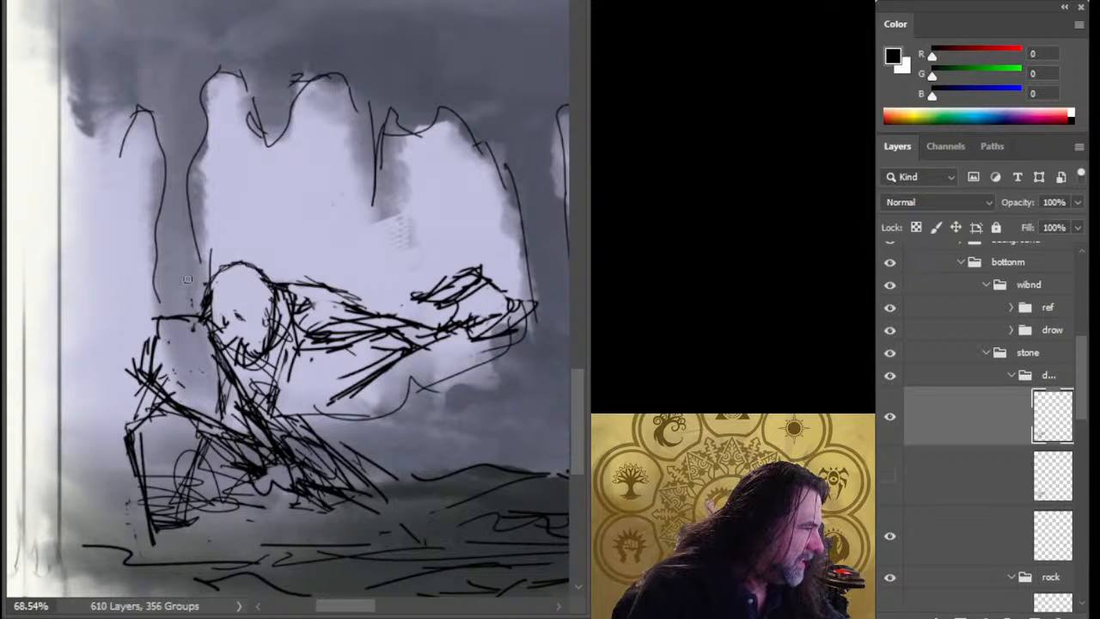
- Sketch the brow, eyes and beard on the crouching figure's face and redraw the rounded shoulder of the planted arm
{"action": "mouse_move", "coordinate": [223, 300]}
{"action": "left_mouse_down"}
{"action": "mouse_move", "coordinate": [207, 307]}
{"action": "mouse_move", "coordinate": [218, 304]}
{"action": "mouse_move", "coordinate": [206, 325]}
{"action": "mouse_move", "coordinate": [255, 313]}
{"action": "mouse_move", "coordinate": [261, 320]}
{"action": "mouse_move", "coordinate": [237, 322]}
{"action": "mouse_move", "coordinate": [256, 327]}
{"action": "mouse_move", "coordinate": [267, 375]}
{"action": "left_mouse_up"}
{"action": "left_click_drag", "start_coordinate": [282, 339], "coordinate": [254, 398]}
{"action": "left_click_drag", "start_coordinate": [231, 332], "coordinate": [242, 375]}
{"action": "left_click_drag", "start_coordinate": [254, 377], "coordinate": [248, 395]}
{"action": "key", "text": "e"}
{"action": "left_click_drag", "start_coordinate": [248, 342], "coordinate": [273, 370]}
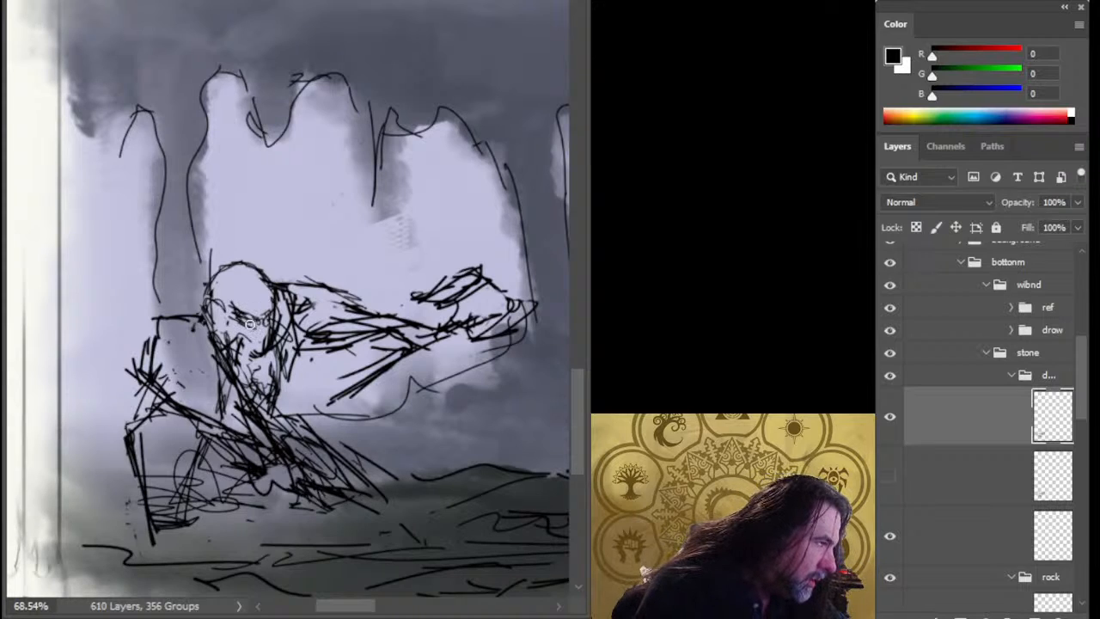
{"action": "left_click_drag", "start_coordinate": [250, 323], "coordinate": [261, 343]}
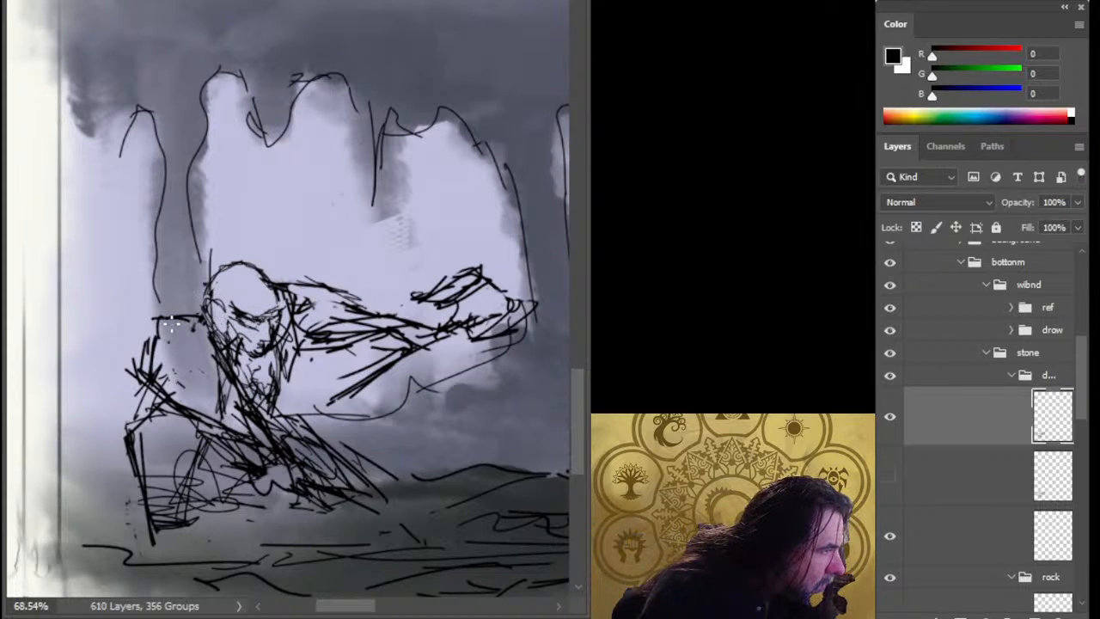
{"action": "mouse_move", "coordinate": [191, 327]}
{"action": "left_mouse_down"}
{"action": "mouse_move", "coordinate": [125, 344]}
{"action": "mouse_move", "coordinate": [140, 342]}
{"action": "mouse_move", "coordinate": [137, 366]}
{"action": "left_mouse_up"}
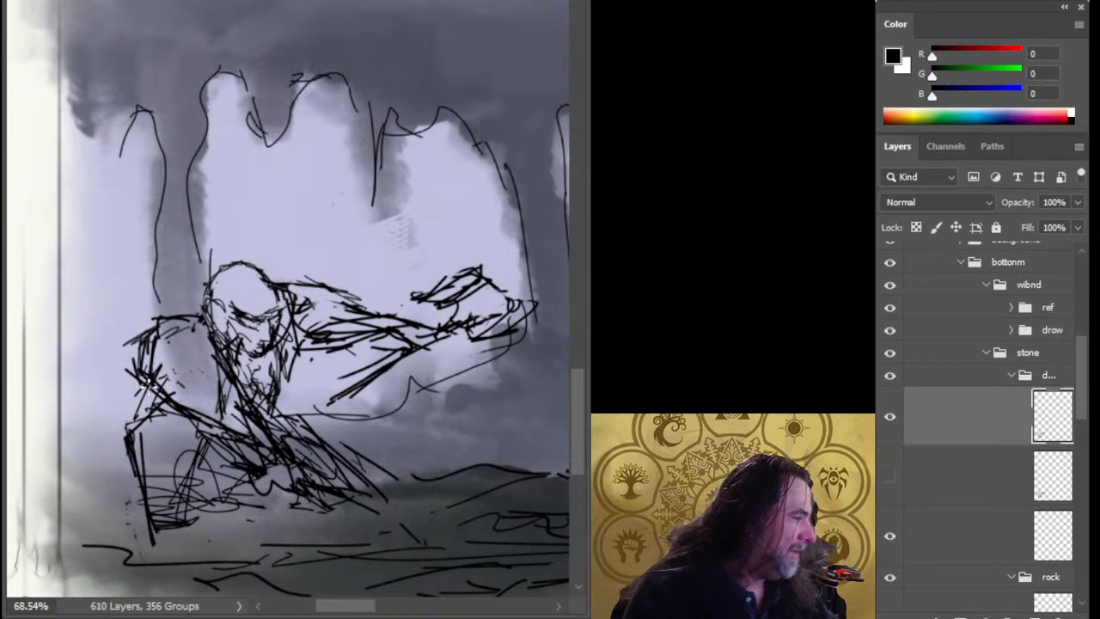
{"action": "mouse_move", "coordinate": [201, 386]}
{"action": "left_mouse_down"}
{"action": "mouse_move", "coordinate": [232, 389]}
{"action": "mouse_move", "coordinate": [217, 388]}
{"action": "left_mouse_up"}
- Redraw the upper face of the hammer head as a flat, tilted oval rim above the outstretched hand
{"action": "left_click_drag", "start_coordinate": [400, 392], "coordinate": [345, 319]}
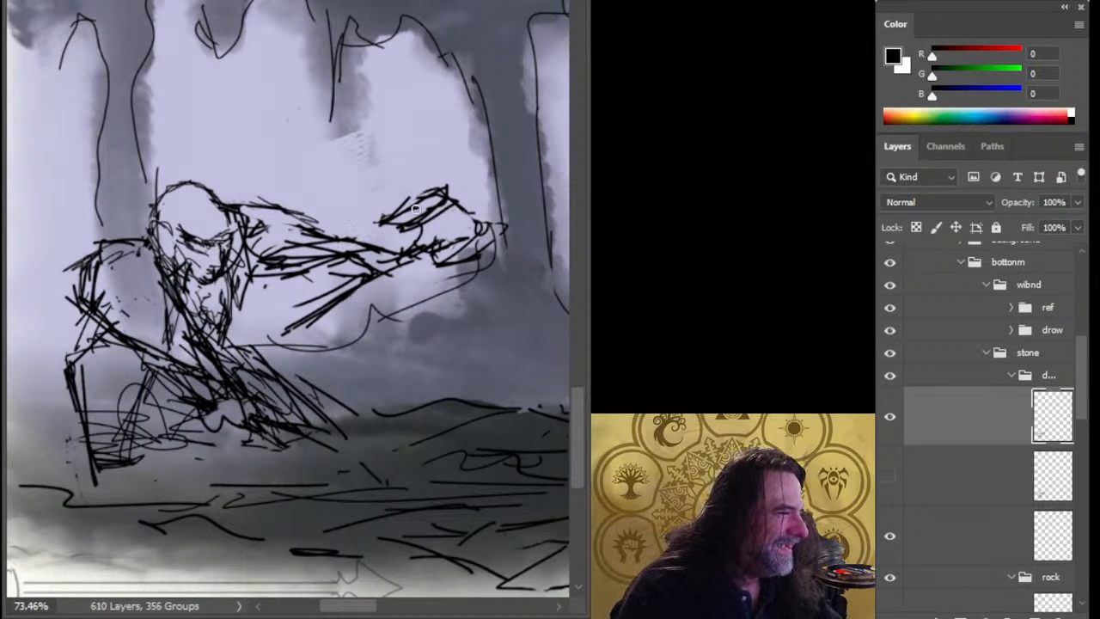
{"action": "mouse_move", "coordinate": [430, 189]}
{"action": "left_mouse_down"}
{"action": "mouse_move", "coordinate": [382, 213]}
{"action": "mouse_move", "coordinate": [455, 177]}
{"action": "mouse_move", "coordinate": [388, 211]}
{"action": "mouse_move", "coordinate": [437, 172]}
{"action": "mouse_move", "coordinate": [380, 215]}
{"action": "mouse_move", "coordinate": [446, 168]}
{"action": "mouse_move", "coordinate": [431, 177]}
{"action": "left_mouse_up"}
{"action": "key", "text": "e"}
{"action": "key", "text": "b"}
{"action": "key", "text": "e"}
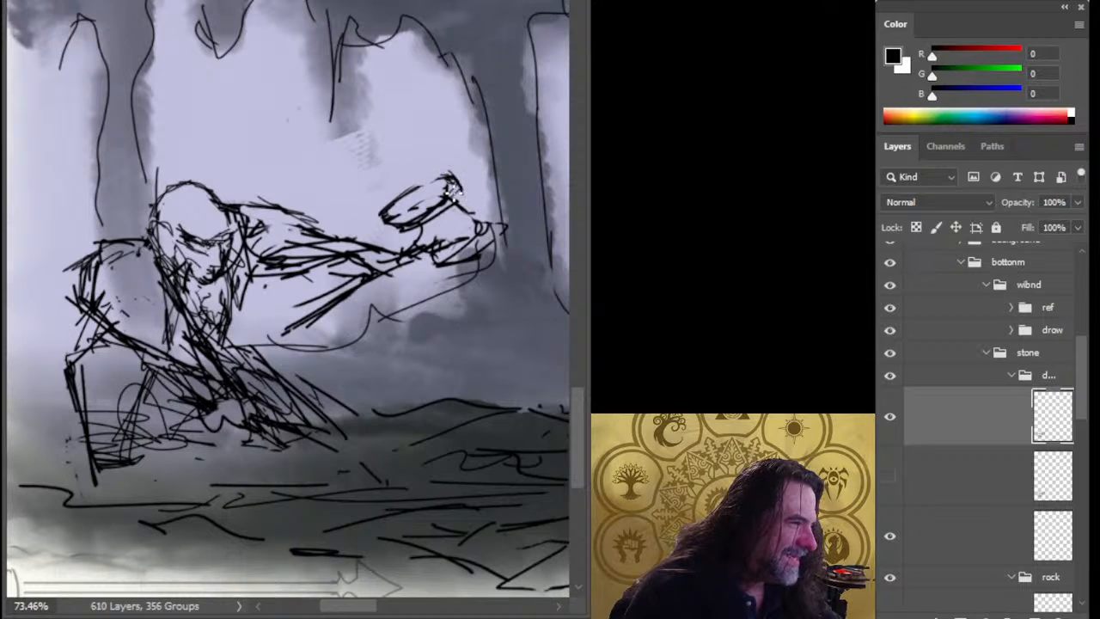
{"action": "mouse_move", "coordinate": [443, 177]}
{"action": "left_mouse_down"}
{"action": "mouse_move", "coordinate": [410, 208]}
{"action": "mouse_move", "coordinate": [440, 198]}
{"action": "left_mouse_up"}
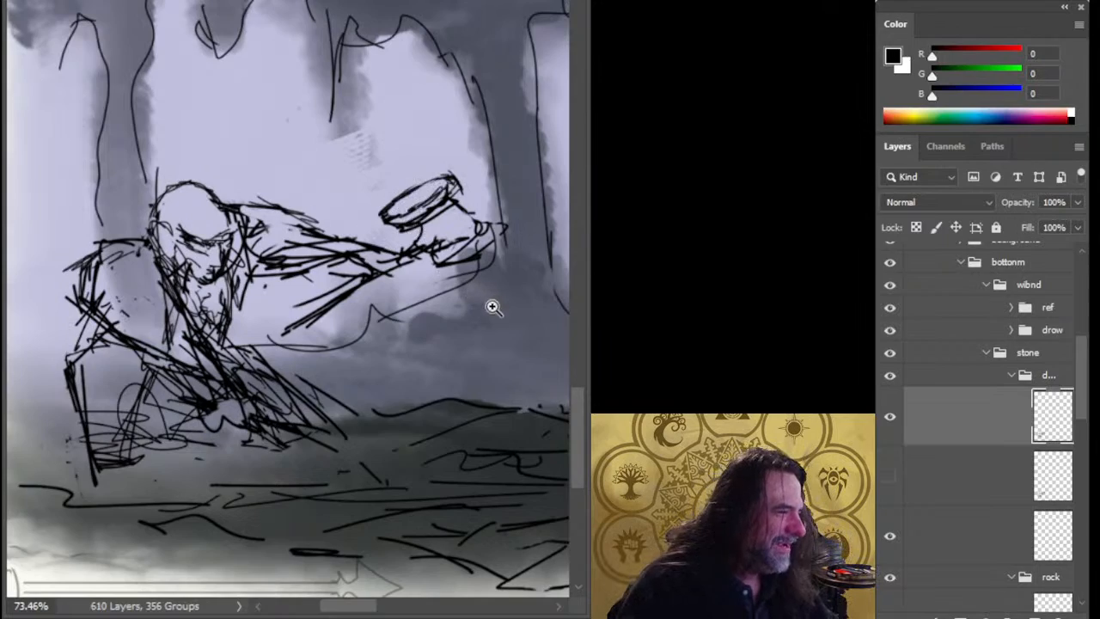
- Reshape the lower end of the hammer head into a thick rounded rim parallel to the upper one, erasing stray lines
{"action": "mouse_move", "coordinate": [491, 305]}
{"action": "left_mouse_down"}
{"action": "mouse_move", "coordinate": [500, 284]}
{"action": "mouse_move", "coordinate": [400, 285]}
{"action": "mouse_move", "coordinate": [456, 287]}
{"action": "mouse_move", "coordinate": [410, 286]}
{"action": "left_mouse_up"}
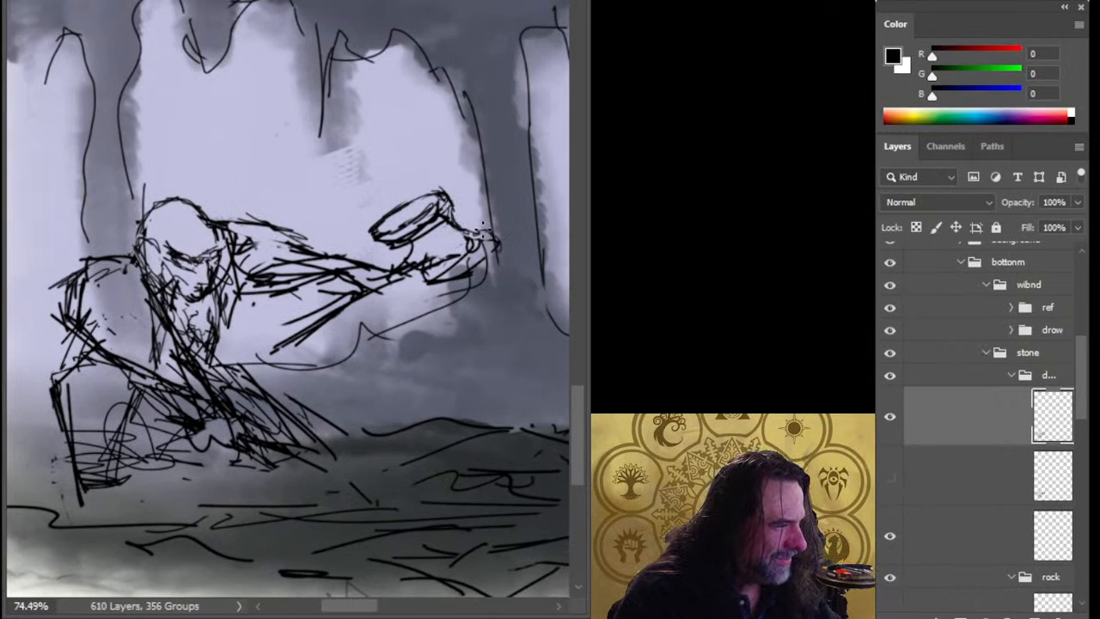
{"action": "mouse_move", "coordinate": [485, 228]}
{"action": "left_mouse_down"}
{"action": "mouse_move", "coordinate": [497, 254]}
{"action": "mouse_move", "coordinate": [473, 263]}
{"action": "left_mouse_up"}
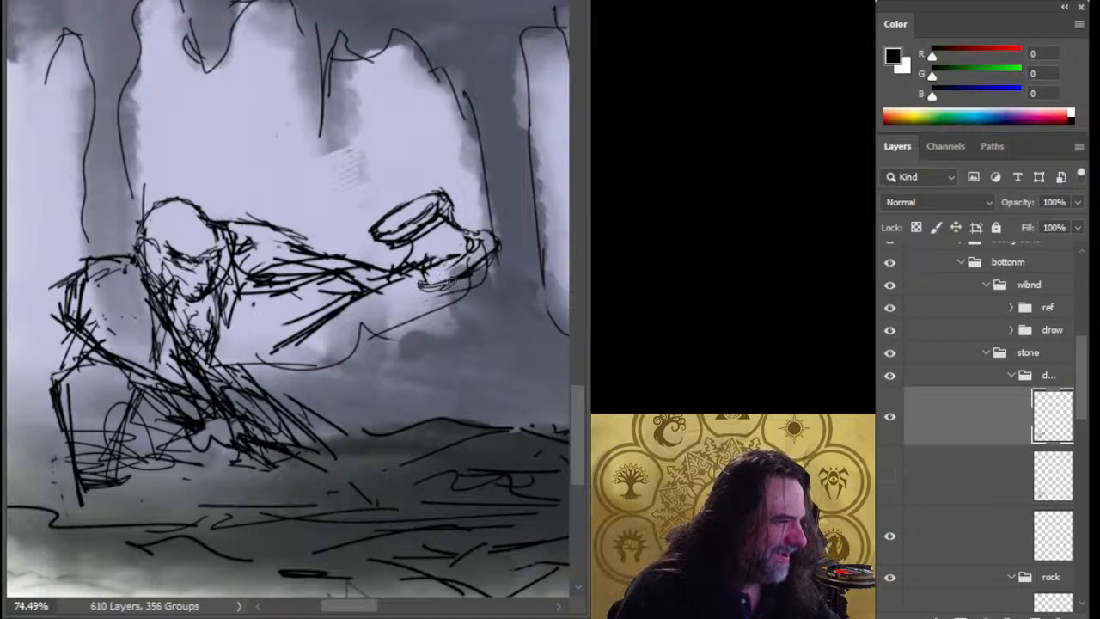
{"action": "mouse_move", "coordinate": [447, 287]}
{"action": "left_mouse_down"}
{"action": "mouse_move", "coordinate": [418, 280]}
{"action": "mouse_move", "coordinate": [430, 266]}
{"action": "left_mouse_up"}
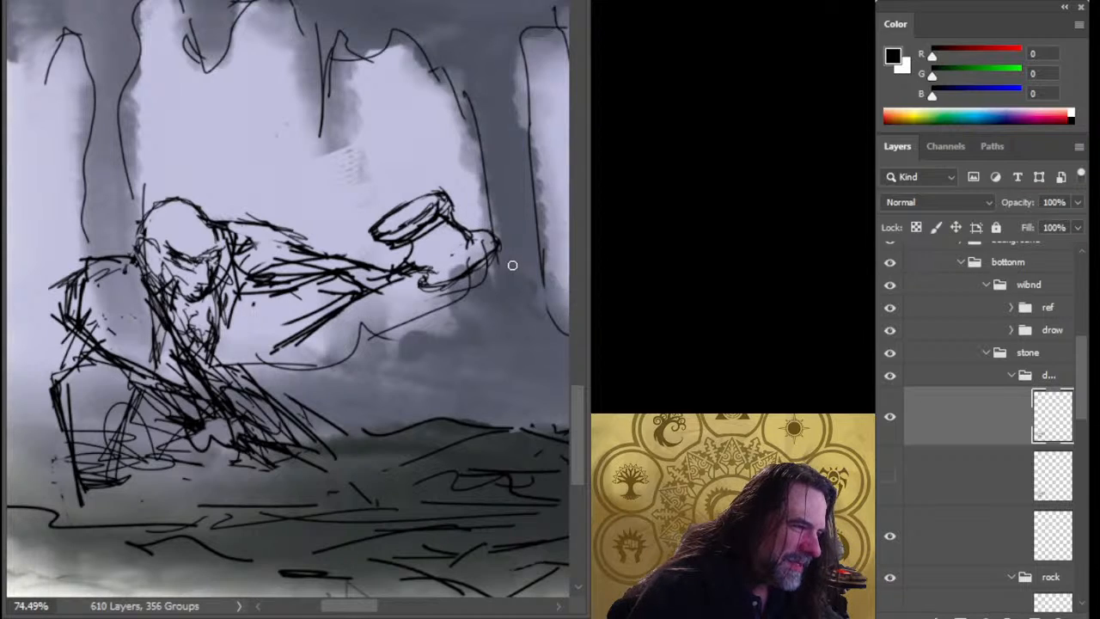
{"action": "mouse_move", "coordinate": [497, 248]}
{"action": "left_mouse_down"}
{"action": "mouse_move", "coordinate": [440, 293]}
{"action": "mouse_move", "coordinate": [417, 297]}
{"action": "mouse_move", "coordinate": [420, 282]}
{"action": "left_mouse_up"}
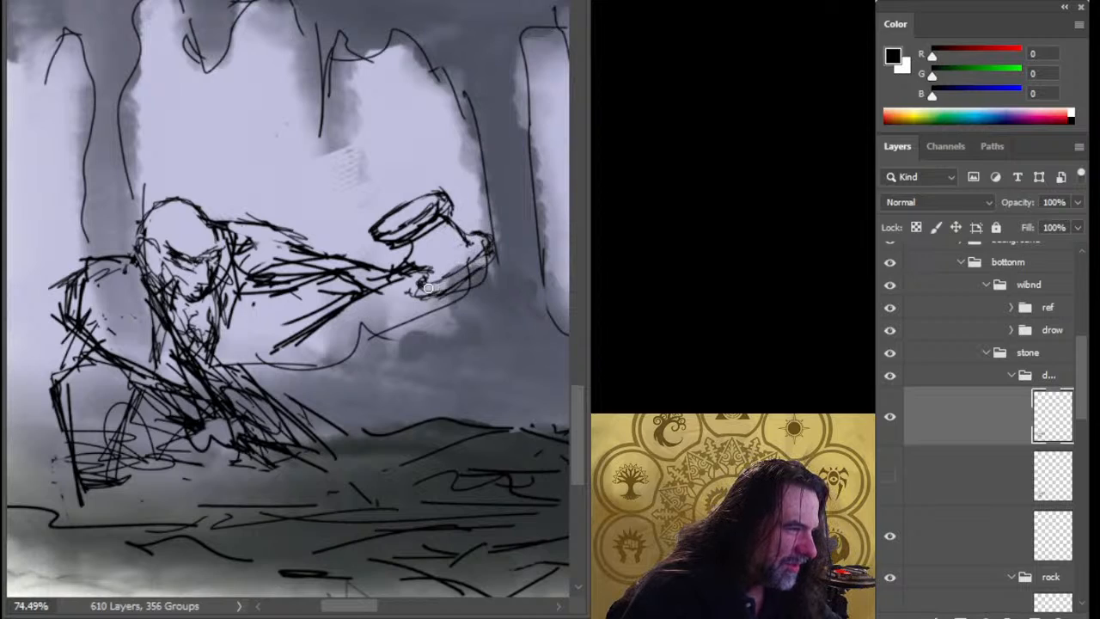
{"action": "mouse_move", "coordinate": [421, 293]}
{"action": "left_mouse_down"}
{"action": "mouse_move", "coordinate": [488, 241]}
{"action": "mouse_move", "coordinate": [469, 232]}
{"action": "mouse_move", "coordinate": [488, 257]}
{"action": "mouse_move", "coordinate": [456, 291]}
{"action": "mouse_move", "coordinate": [494, 267]}
{"action": "mouse_move", "coordinate": [458, 300]}
{"action": "mouse_move", "coordinate": [432, 296]}
{"action": "mouse_move", "coordinate": [434, 277]}
{"action": "left_mouse_up"}
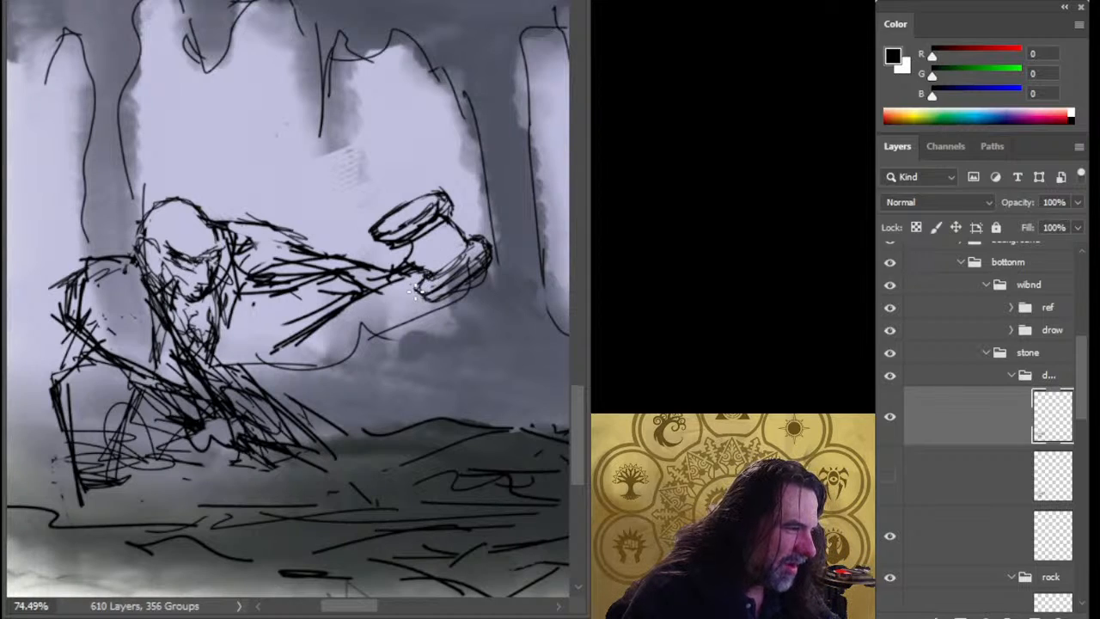
{"action": "mouse_move", "coordinate": [479, 257]}
{"action": "left_mouse_down"}
{"action": "mouse_move", "coordinate": [446, 282]}
{"action": "mouse_move", "coordinate": [482, 248]}
{"action": "left_mouse_up"}
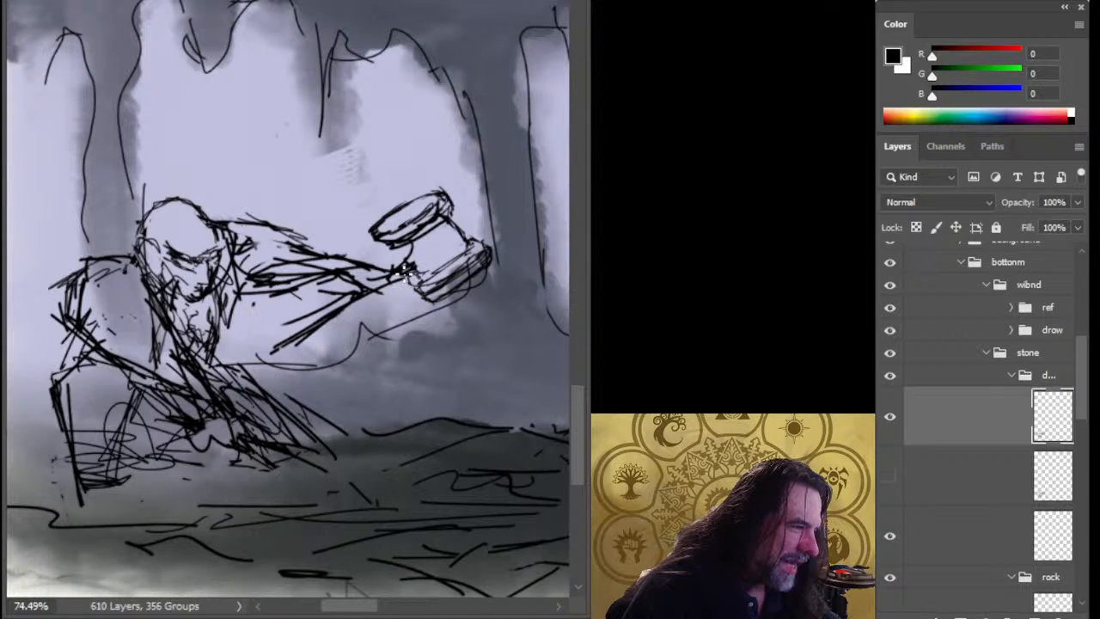
- Refine the joint between hand and hammer head, and redraw the hammer's handle as a cleaner straight shaft below the forearm
{"action": "mouse_move", "coordinate": [436, 275]}
{"action": "left_mouse_down"}
{"action": "mouse_move", "coordinate": [466, 252]}
{"action": "mouse_move", "coordinate": [406, 244]}
{"action": "left_mouse_up"}
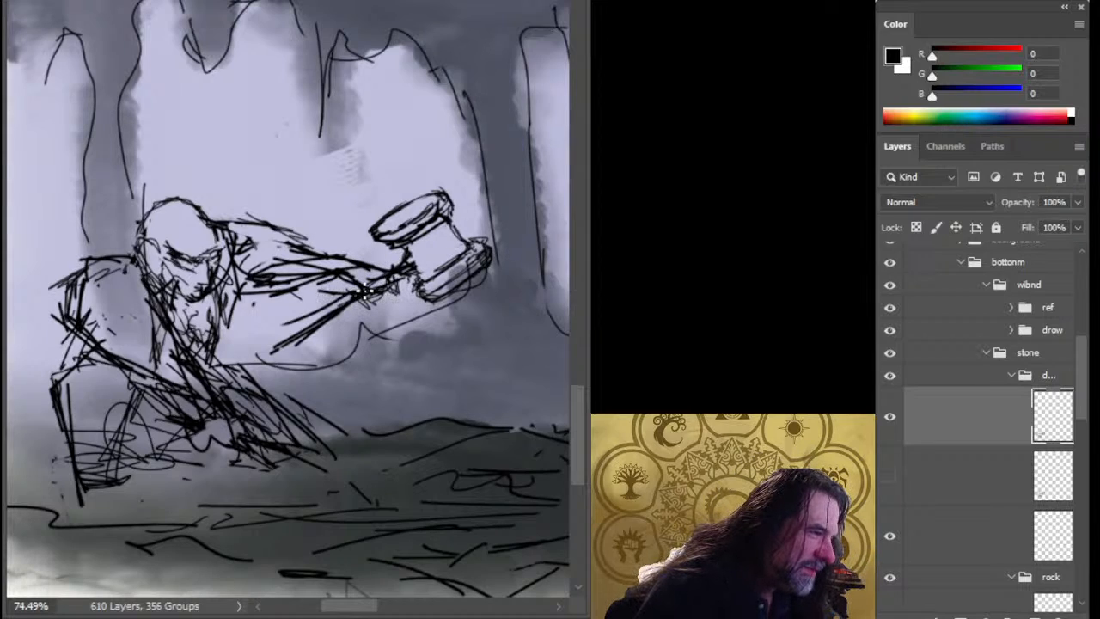
{"action": "key", "text": "ctrl+alt+z"}
{"action": "key", "text": "ctrl+alt+z"}
{"action": "key", "text": "ctrl+alt+z"}
{"action": "key", "text": "ctrl+alt+z"}
{"action": "key", "text": "ctrl+alt+z"}
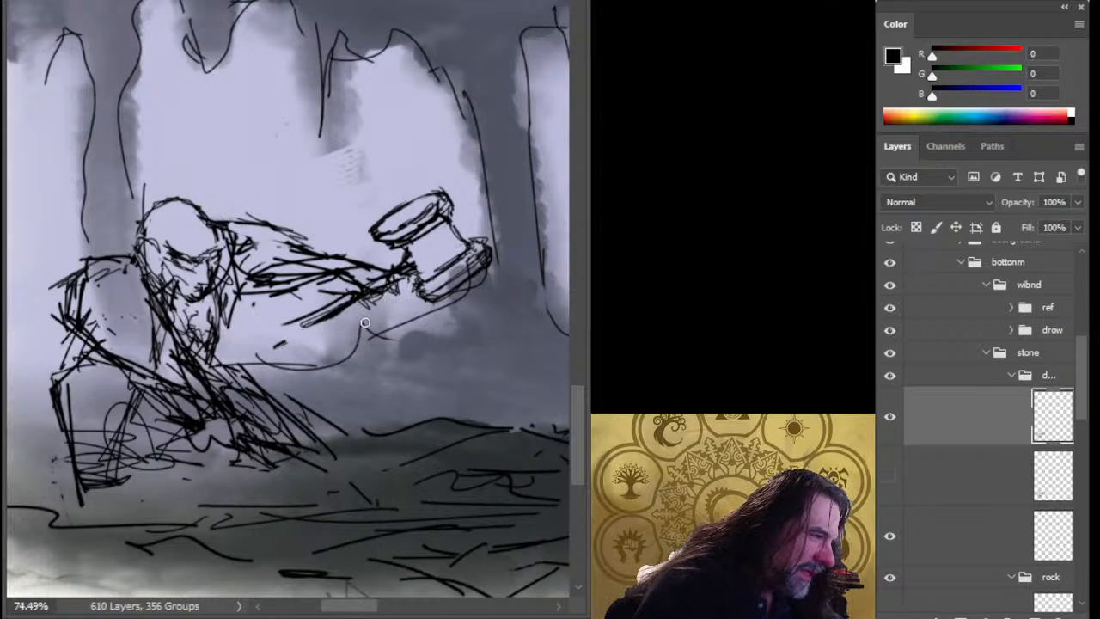
{"action": "left_click_drag", "start_coordinate": [355, 298], "coordinate": [278, 344]}
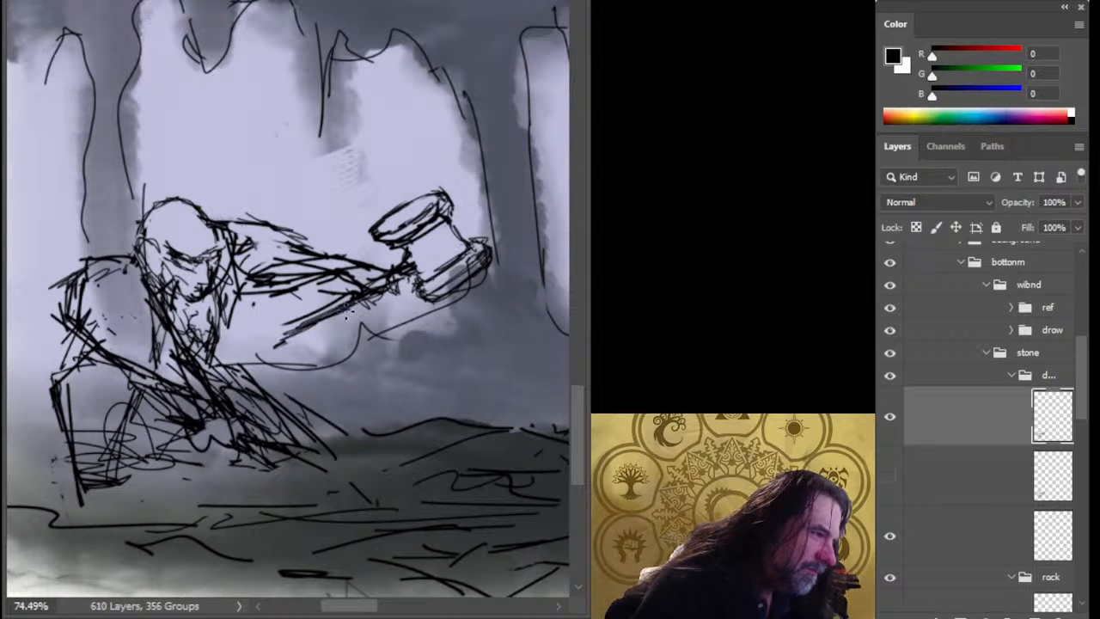
{"action": "left_click_drag", "start_coordinate": [349, 315], "coordinate": [284, 335]}
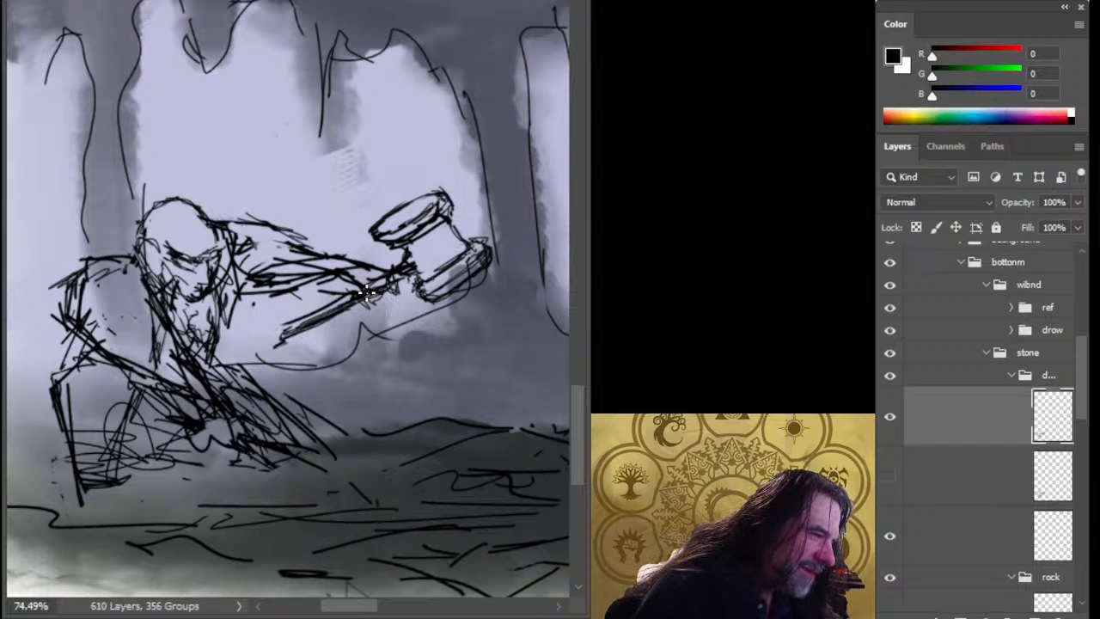
{"action": "scroll", "coordinate": [455, 356], "scroll_direction": "down", "scroll_amount": 5}
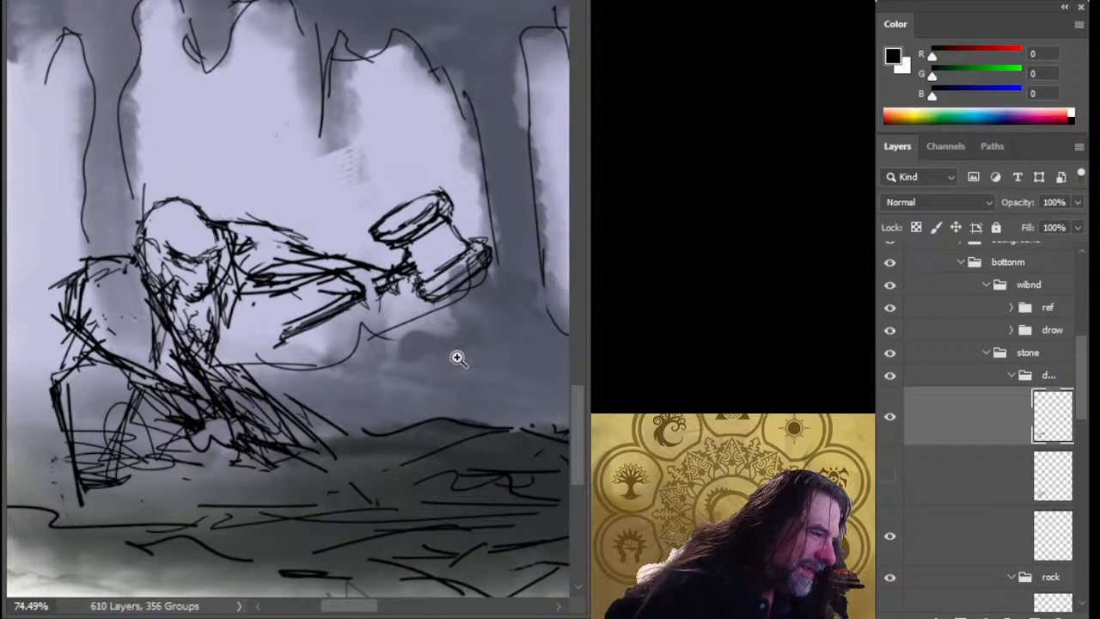
- Sketch the fist gripping the hammer and tighten the forearm lines, and shift the lassoed arm and hammer slightly lower
{"action": "mouse_move", "coordinate": [494, 361]}
{"action": "left_mouse_down"}
{"action": "mouse_move", "coordinate": [206, 338]}
{"action": "mouse_move", "coordinate": [397, 343]}
{"action": "left_mouse_up"}
{"action": "left_click_drag", "start_coordinate": [278, 341], "coordinate": [325, 354]}
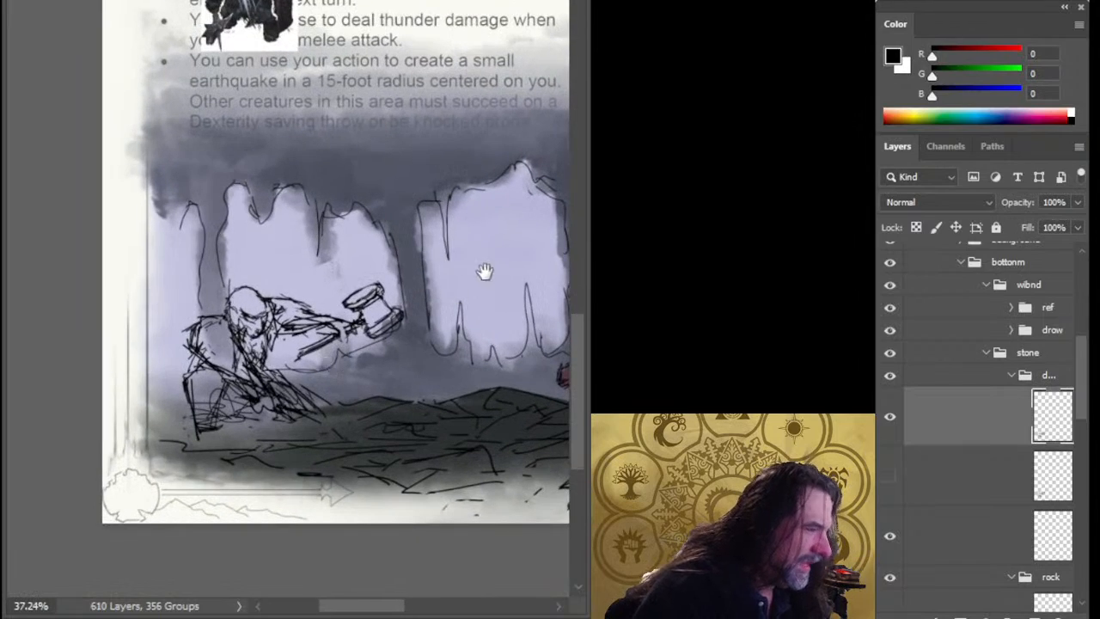
{"action": "left_click_drag", "start_coordinate": [484, 272], "coordinate": [276, 602]}
{"action": "mouse_move", "coordinate": [395, 424]}
{"action": "left_mouse_down"}
{"action": "mouse_move", "coordinate": [506, 343]}
{"action": "mouse_move", "coordinate": [501, 226]}
{"action": "mouse_move", "coordinate": [472, 216]}
{"action": "left_mouse_up"}
{"action": "mouse_move", "coordinate": [289, 485]}
{"action": "left_mouse_down"}
{"action": "mouse_move", "coordinate": [344, 473]}
{"action": "mouse_move", "coordinate": [421, 327]}
{"action": "mouse_move", "coordinate": [404, 296]}
{"action": "left_mouse_up"}
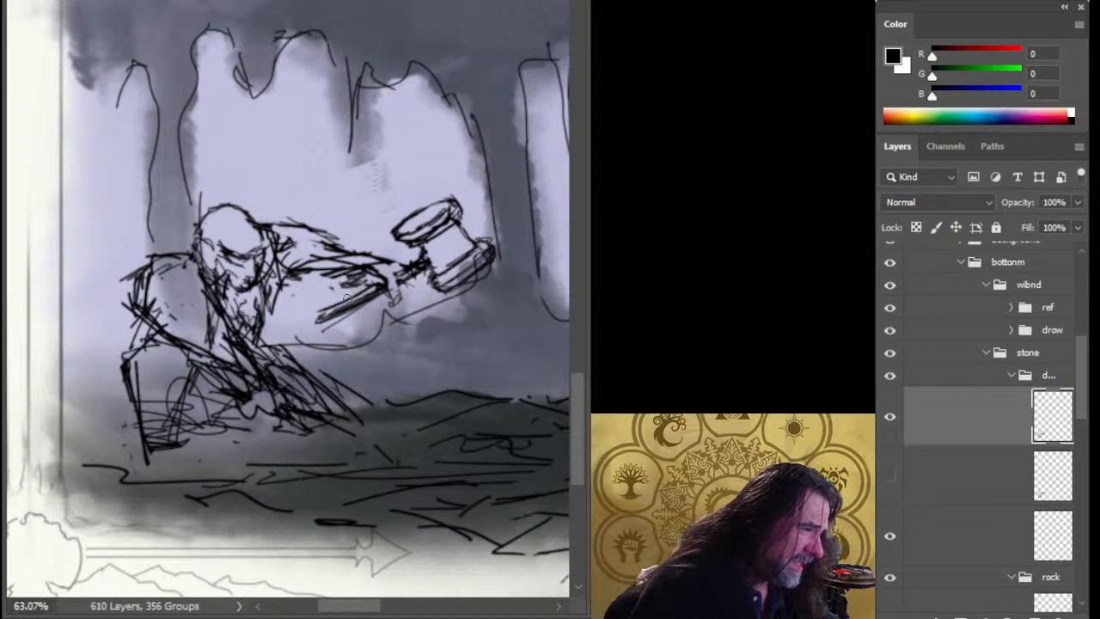
{"action": "left_click_drag", "start_coordinate": [403, 285], "coordinate": [417, 273]}
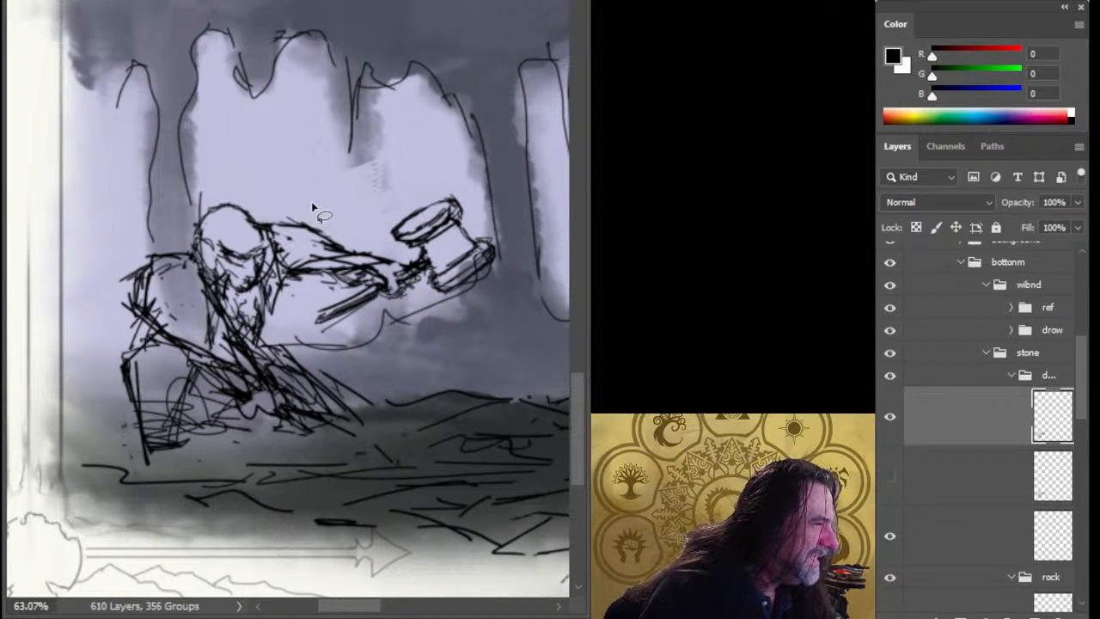
{"action": "mouse_move", "coordinate": [313, 204]}
{"action": "left_mouse_down"}
{"action": "mouse_move", "coordinate": [283, 266]}
{"action": "mouse_move", "coordinate": [466, 342]}
{"action": "mouse_move", "coordinate": [371, 217]}
{"action": "mouse_move", "coordinate": [396, 260]}
{"action": "mouse_move", "coordinate": [389, 251]}
{"action": "left_mouse_up"}
{"action": "key", "text": "ctrl+d"}
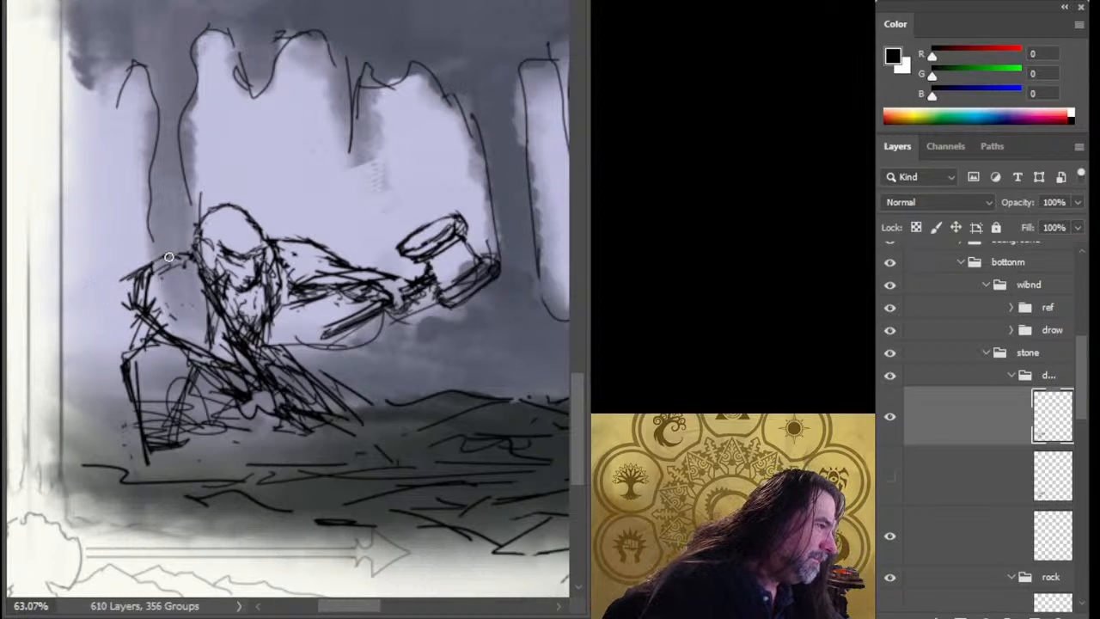
- Copy the lassoed arm and hammer to a new layer, enlarge and rotate them slightly clockwise, and merge them into the sketch
{"action": "key", "text": "l"}
{"action": "mouse_move", "coordinate": [279, 211]}
{"action": "left_mouse_down"}
{"action": "mouse_move", "coordinate": [265, 218]}
{"action": "mouse_move", "coordinate": [288, 330]}
{"action": "mouse_move", "coordinate": [516, 361]}
{"action": "mouse_move", "coordinate": [265, 208]}
{"action": "left_mouse_up"}
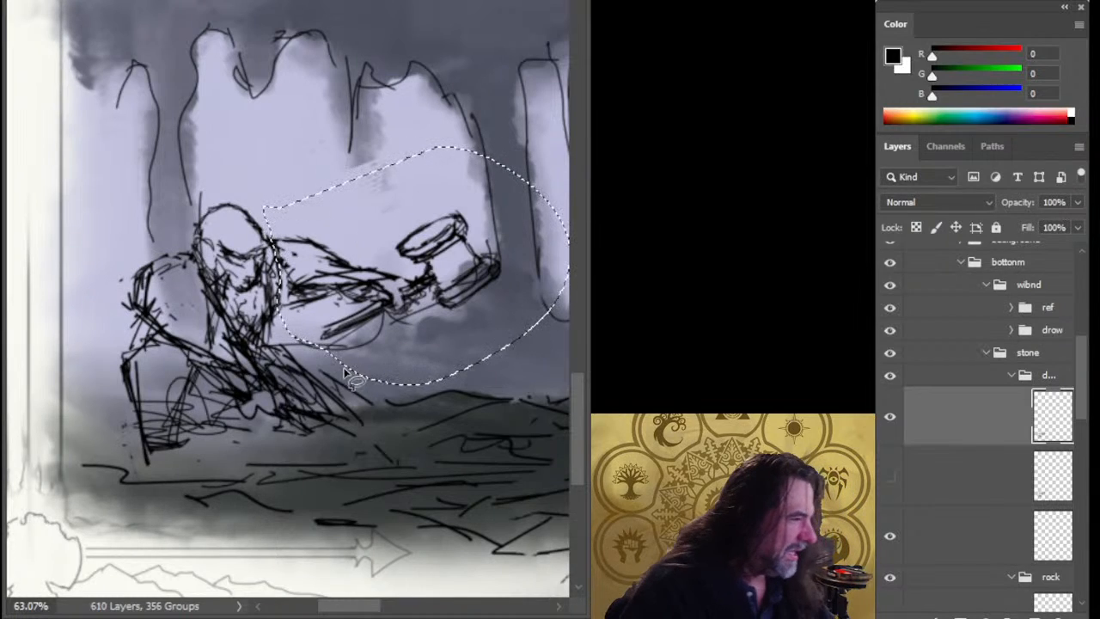
{"action": "key", "text": "ctrl+j"}
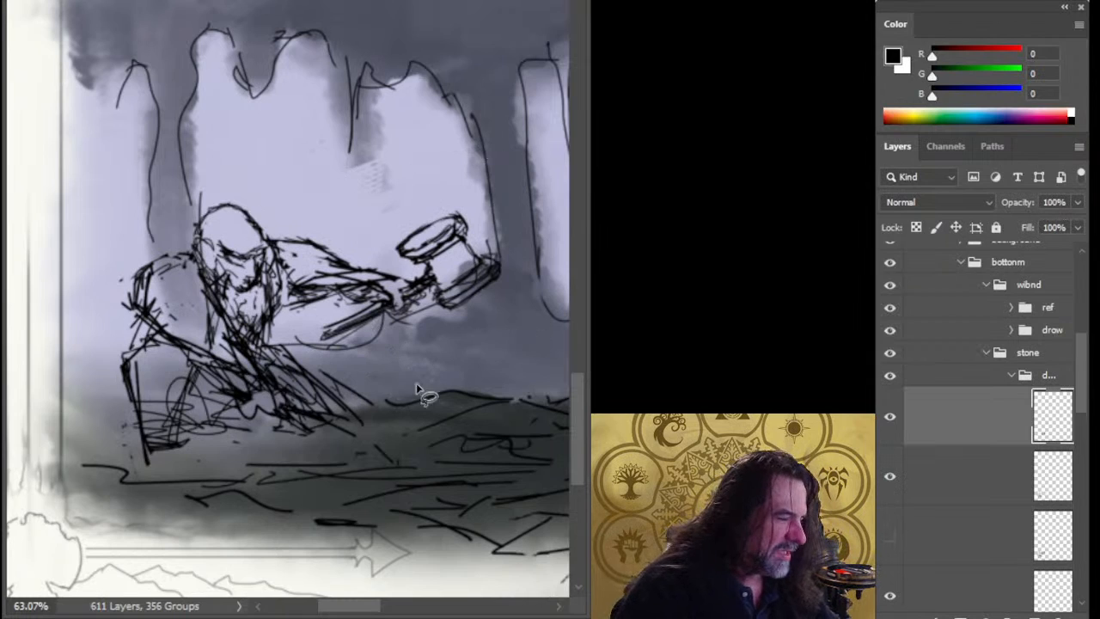
{"action": "key", "text": "ctrl+t"}
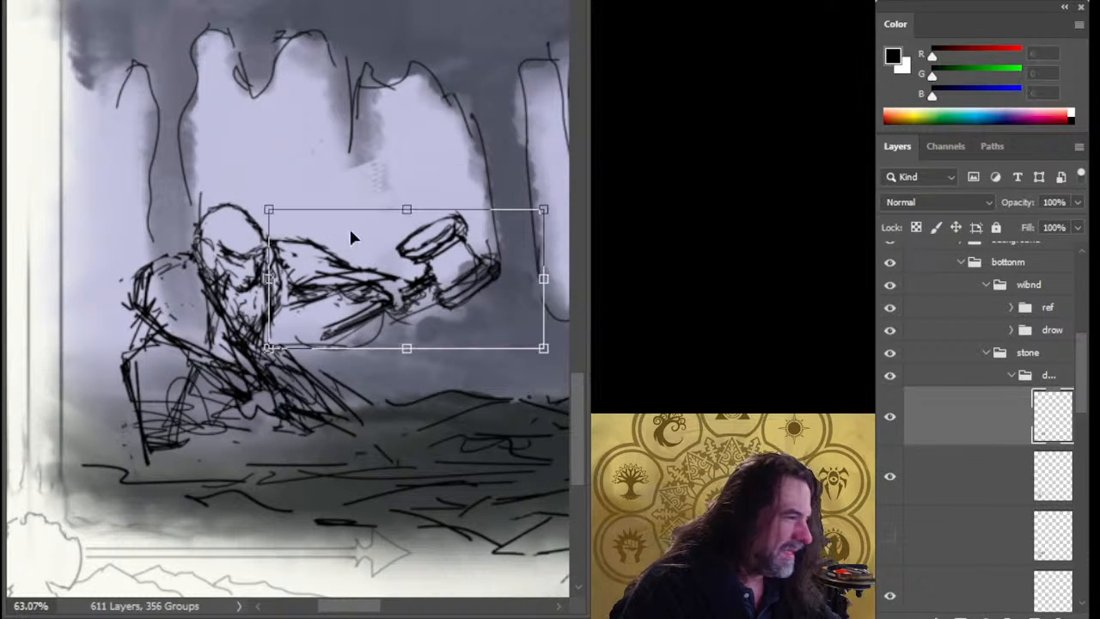
{"action": "left_click_drag", "start_coordinate": [408, 206], "coordinate": [411, 206]}
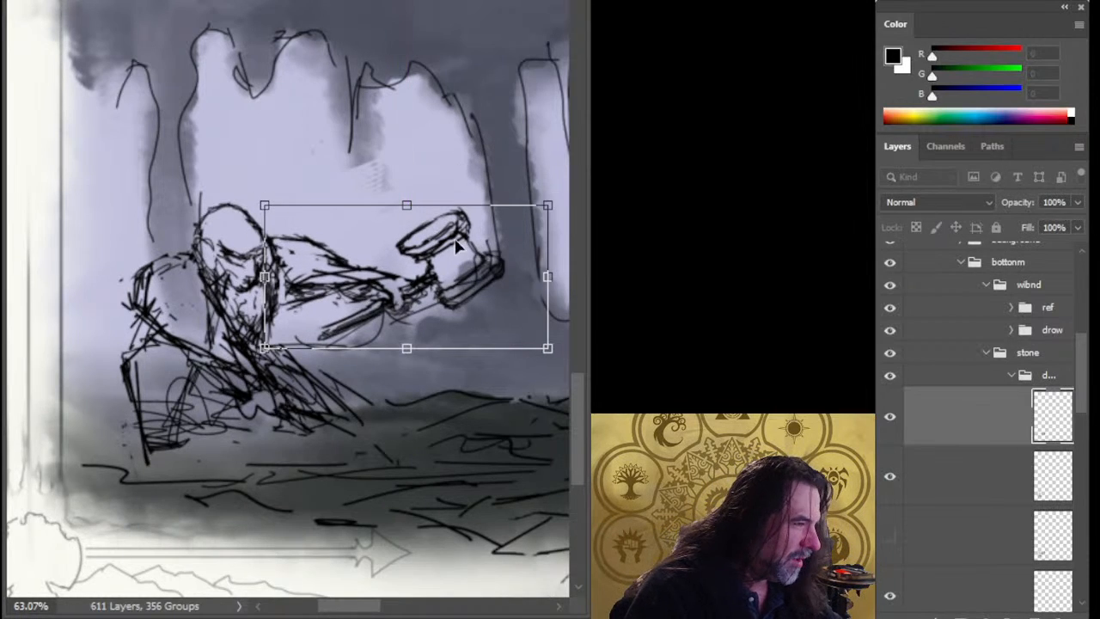
{"action": "left_click_drag", "start_coordinate": [444, 160], "coordinate": [455, 164]}
{"action": "left_click_drag", "start_coordinate": [416, 278], "coordinate": [424, 293]}
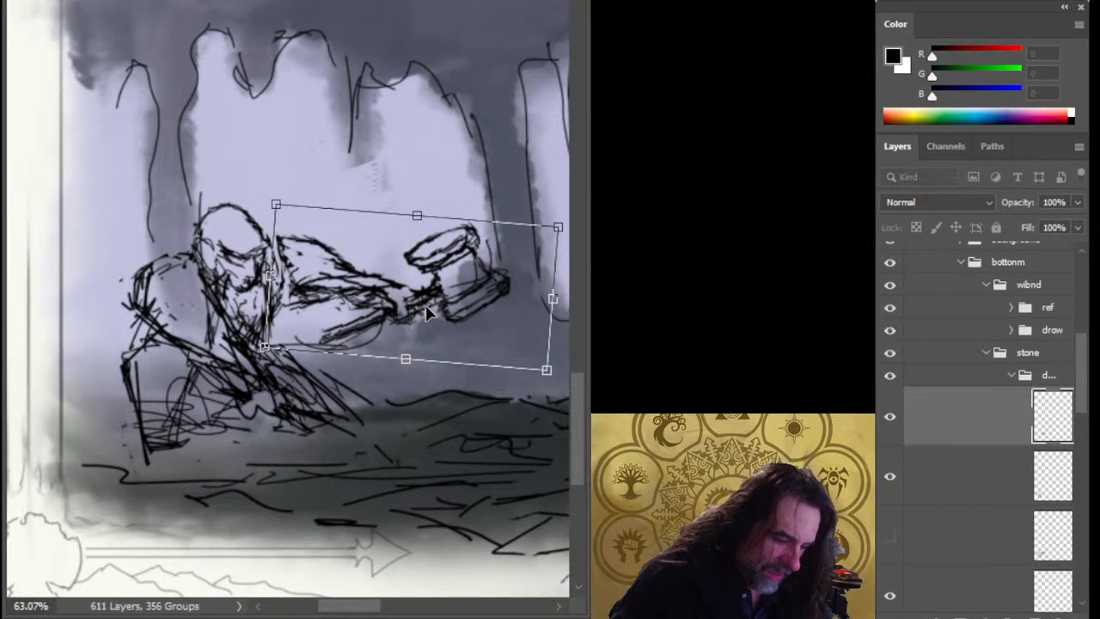
{"action": "key", "text": "Return"}
{"action": "mouse_move", "coordinate": [484, 339]}
{"action": "left_mouse_down"}
{"action": "mouse_move", "coordinate": [477, 353]}
{"action": "mouse_move", "coordinate": [480, 338]}
{"action": "mouse_move", "coordinate": [469, 336]}
{"action": "left_mouse_up"}
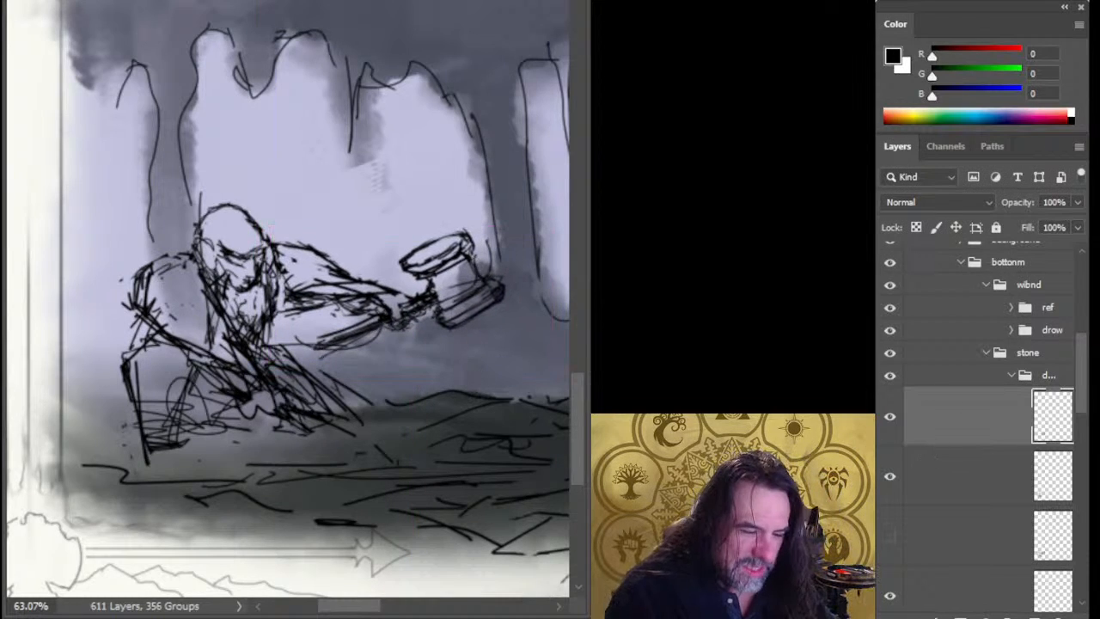
{"action": "key", "text": "Delete"}
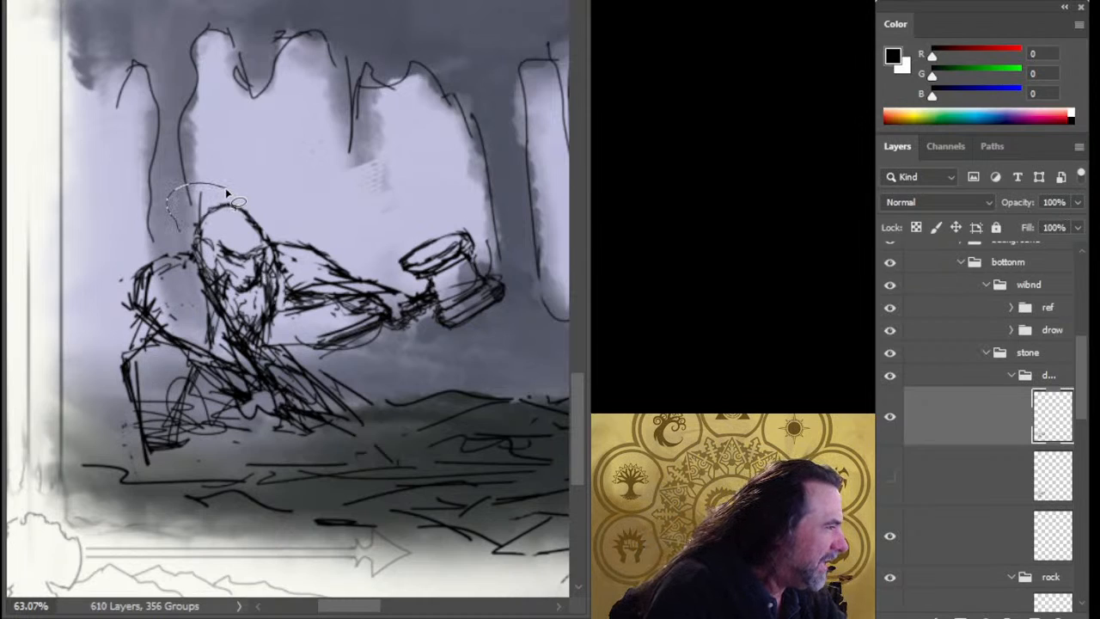
- Lasso the crouching figure's head to make it slightly smaller, and refine the face and beard lines
{"action": "mouse_move", "coordinate": [226, 189]}
{"action": "left_mouse_down"}
{"action": "mouse_move", "coordinate": [262, 215]}
{"action": "mouse_move", "coordinate": [236, 230]}
{"action": "mouse_move", "coordinate": [243, 243]}
{"action": "left_mouse_up"}
{"action": "key", "text": "ctrl+d"}
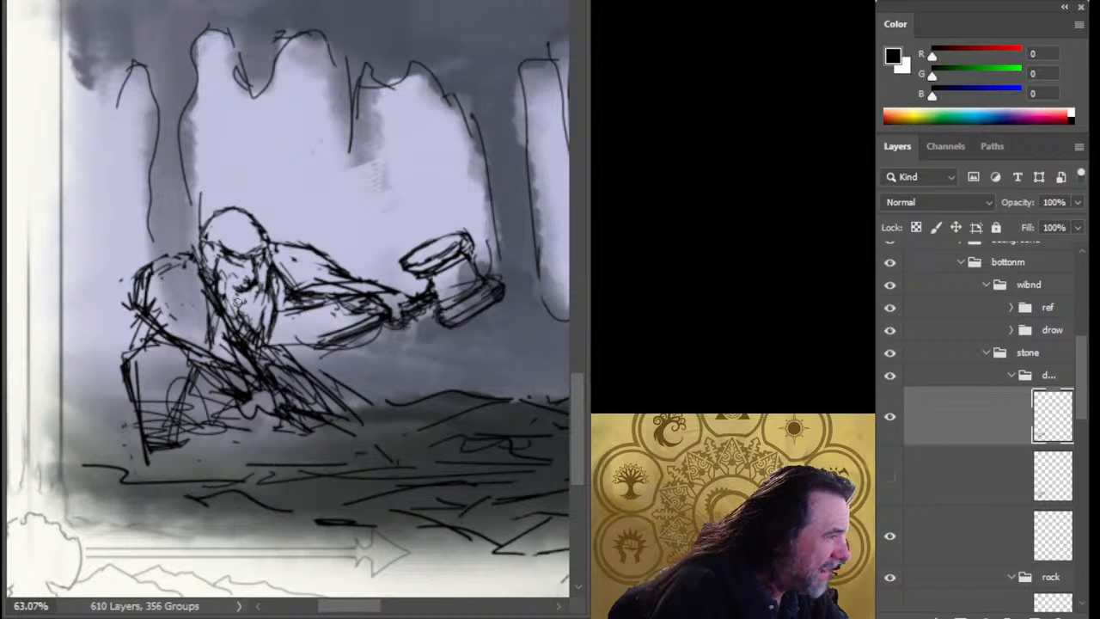
{"action": "left_click_drag", "start_coordinate": [234, 280], "coordinate": [233, 302]}
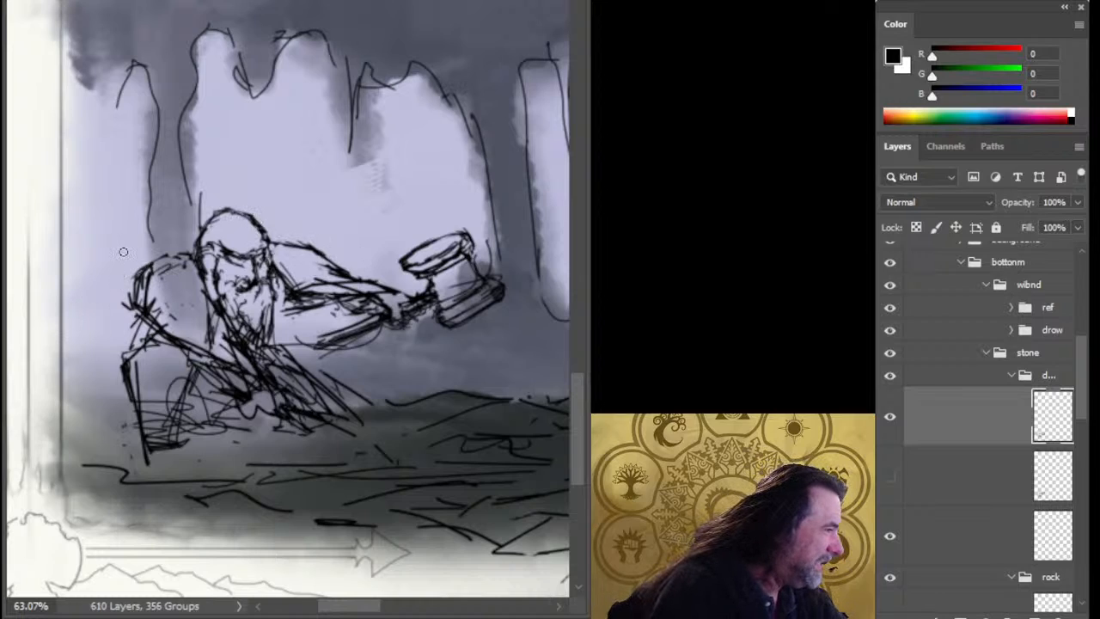
- Clean up the outline of the crouching figure's bent-arm shoulder and hatch shading across that upper arm
{"action": "left_click_drag", "start_coordinate": [123, 252], "coordinate": [119, 346]}
{"action": "left_click_drag", "start_coordinate": [150, 268], "coordinate": [136, 305]}
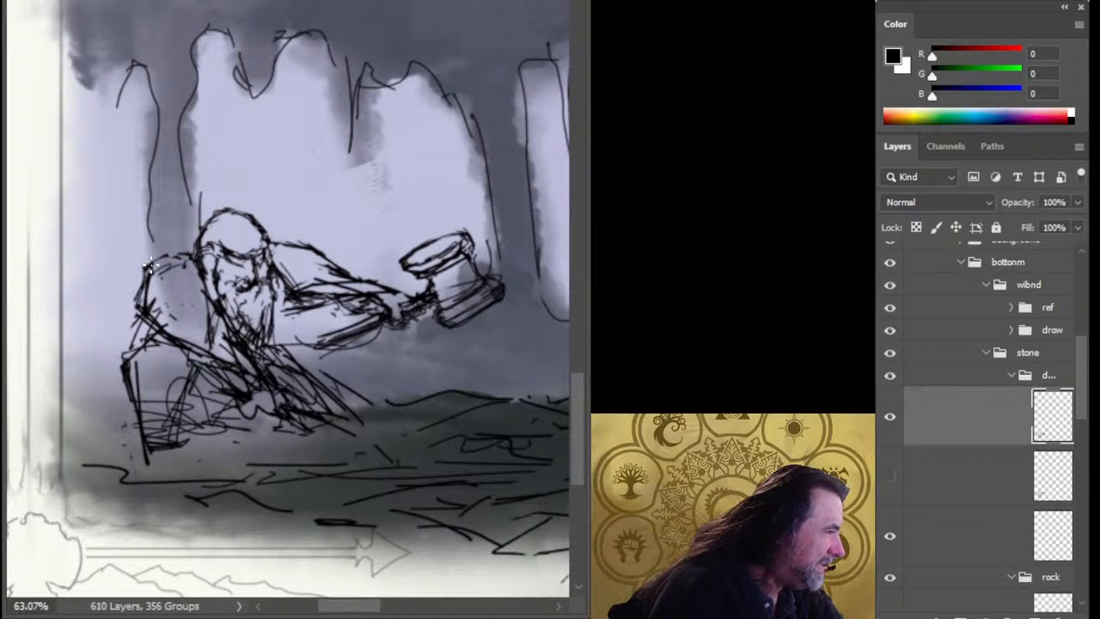
{"action": "mouse_move", "coordinate": [148, 268]}
{"action": "left_mouse_down"}
{"action": "mouse_move", "coordinate": [148, 319]}
{"action": "mouse_move", "coordinate": [135, 309]}
{"action": "mouse_move", "coordinate": [198, 318]}
{"action": "left_mouse_up"}
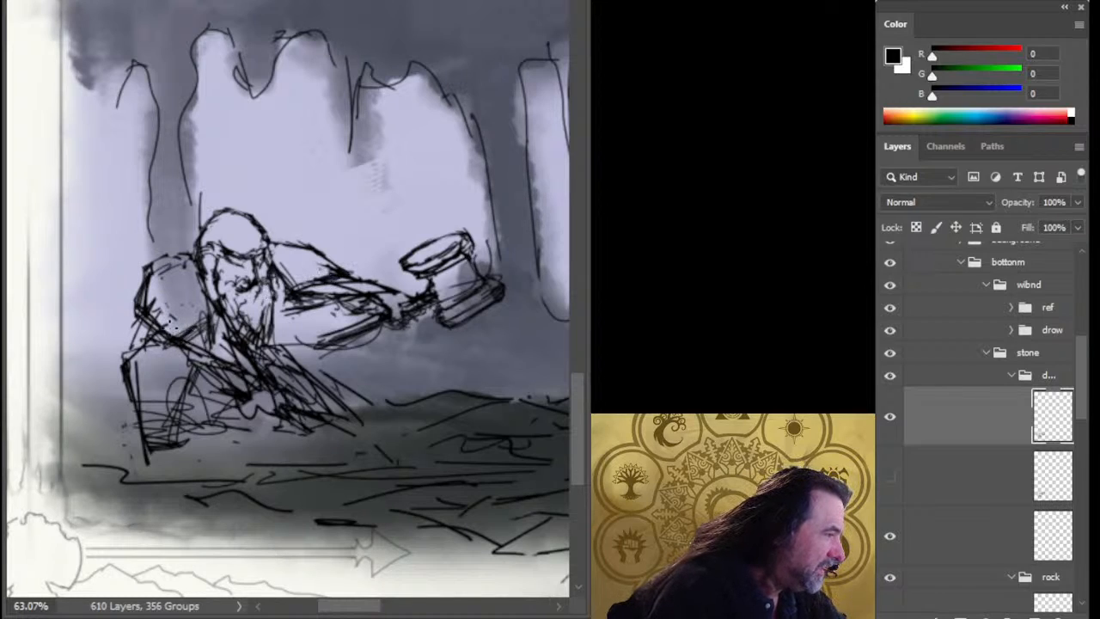
{"action": "left_click_drag", "start_coordinate": [170, 327], "coordinate": [198, 308]}
{"action": "mouse_move", "coordinate": [163, 327]}
{"action": "left_mouse_down"}
{"action": "mouse_move", "coordinate": [203, 301]}
{"action": "mouse_move", "coordinate": [191, 296]}
{"action": "left_mouse_up"}
{"action": "mouse_move", "coordinate": [163, 308]}
{"action": "left_mouse_down"}
{"action": "mouse_move", "coordinate": [187, 294]}
{"action": "mouse_move", "coordinate": [180, 275]}
{"action": "left_mouse_up"}
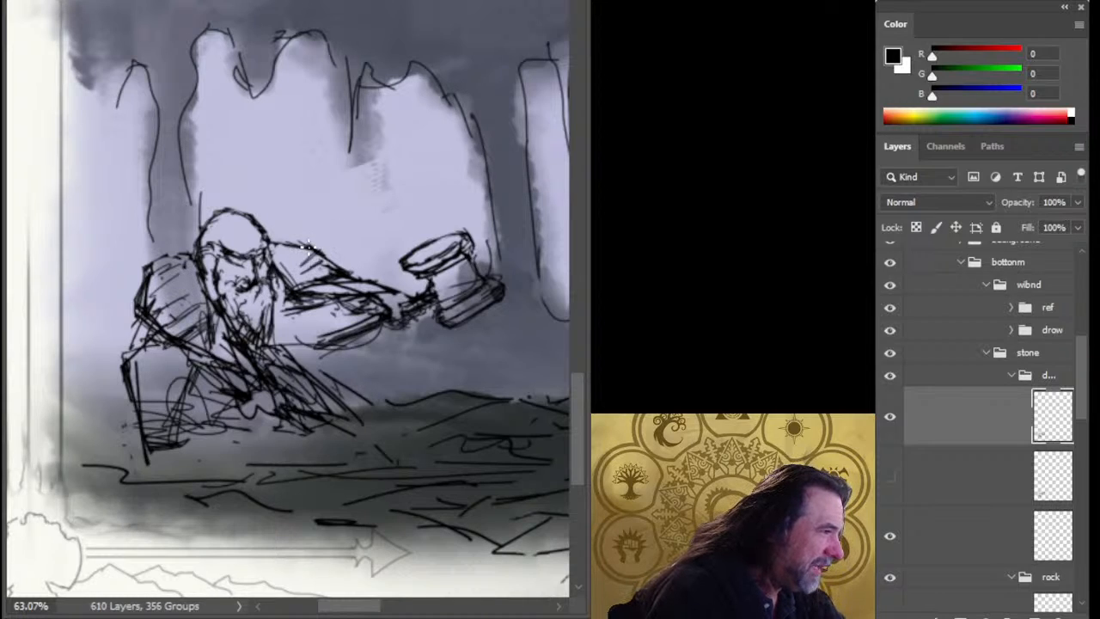
- Add shading strokes to the outstretched arm's shoulder, rework the torso folds below the beard, and define the front knee
{"action": "left_click_drag", "start_coordinate": [313, 246], "coordinate": [290, 268]}
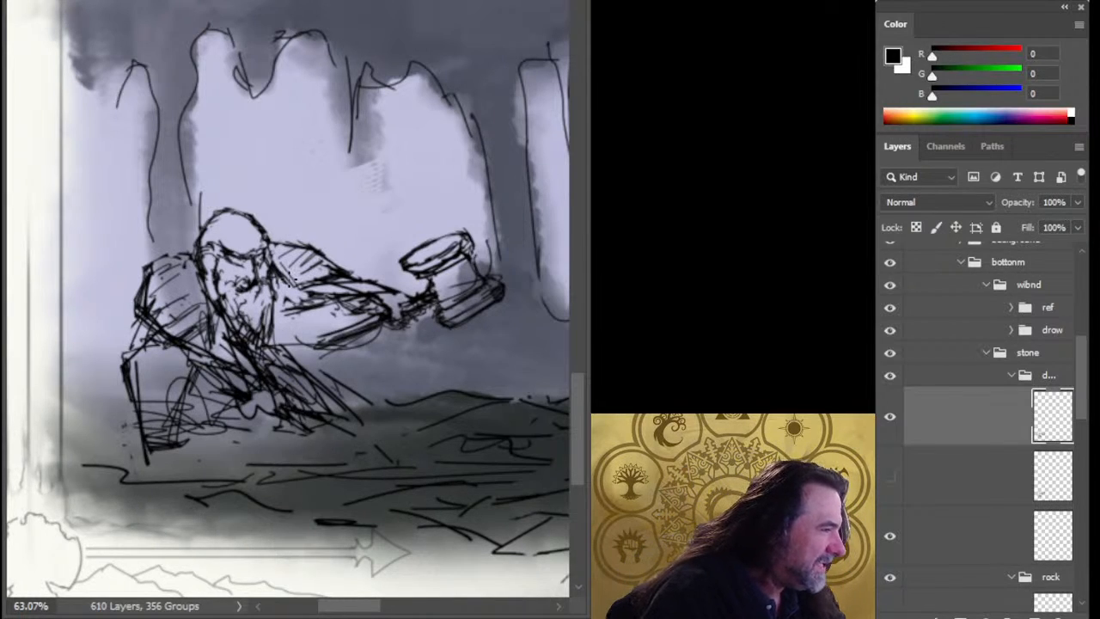
{"action": "left_click_drag", "start_coordinate": [290, 277], "coordinate": [310, 290]}
{"action": "mouse_move", "coordinate": [287, 304]}
{"action": "left_mouse_down"}
{"action": "mouse_move", "coordinate": [311, 306]}
{"action": "mouse_move", "coordinate": [275, 306]}
{"action": "left_mouse_up"}
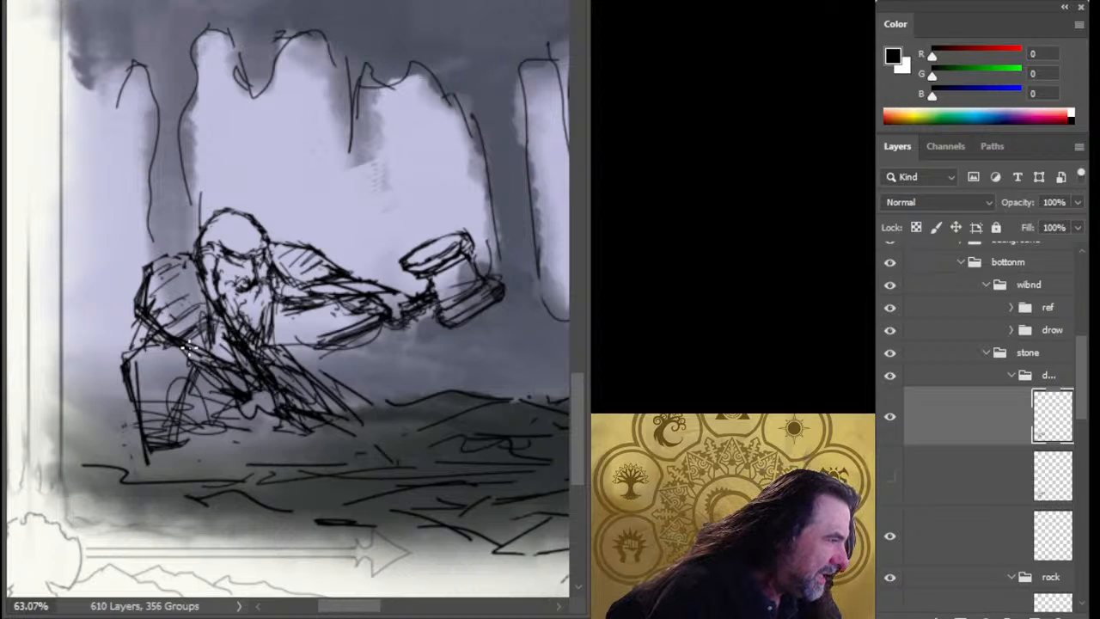
{"action": "mouse_move", "coordinate": [217, 372]}
{"action": "left_mouse_down"}
{"action": "mouse_move", "coordinate": [240, 383]}
{"action": "mouse_move", "coordinate": [240, 418]}
{"action": "mouse_move", "coordinate": [266, 426]}
{"action": "mouse_move", "coordinate": [261, 440]}
{"action": "mouse_move", "coordinate": [263, 421]}
{"action": "left_mouse_up"}
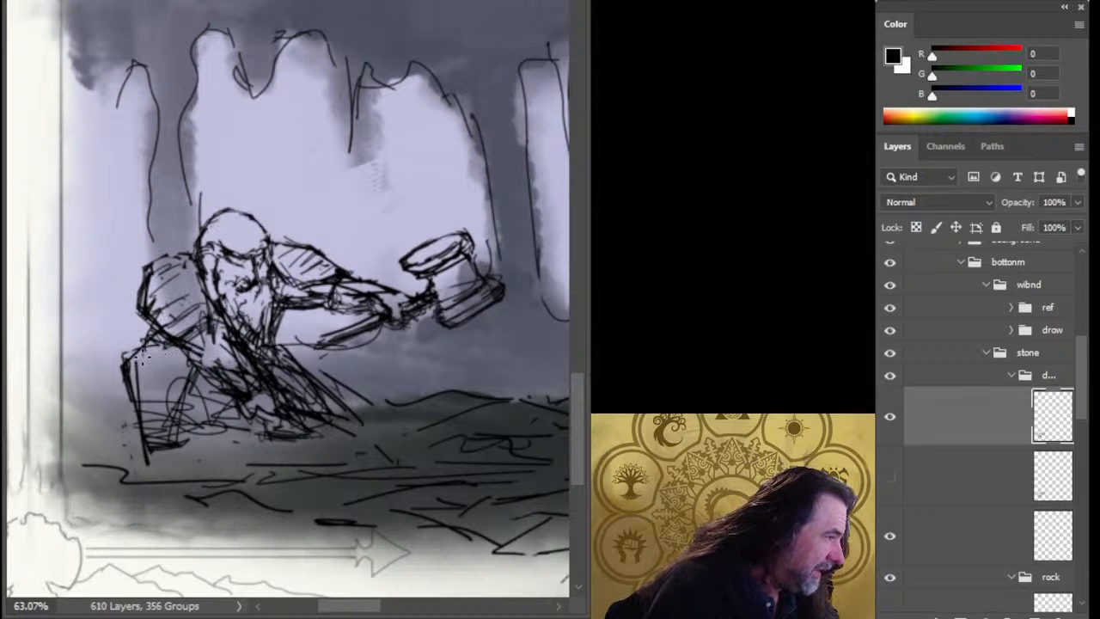
{"action": "mouse_move", "coordinate": [137, 366]}
{"action": "left_mouse_down"}
{"action": "mouse_move", "coordinate": [165, 387]}
{"action": "mouse_move", "coordinate": [158, 348]}
{"action": "mouse_move", "coordinate": [130, 354]}
{"action": "mouse_move", "coordinate": [147, 328]}
{"action": "mouse_move", "coordinate": [143, 366]}
{"action": "left_mouse_up"}
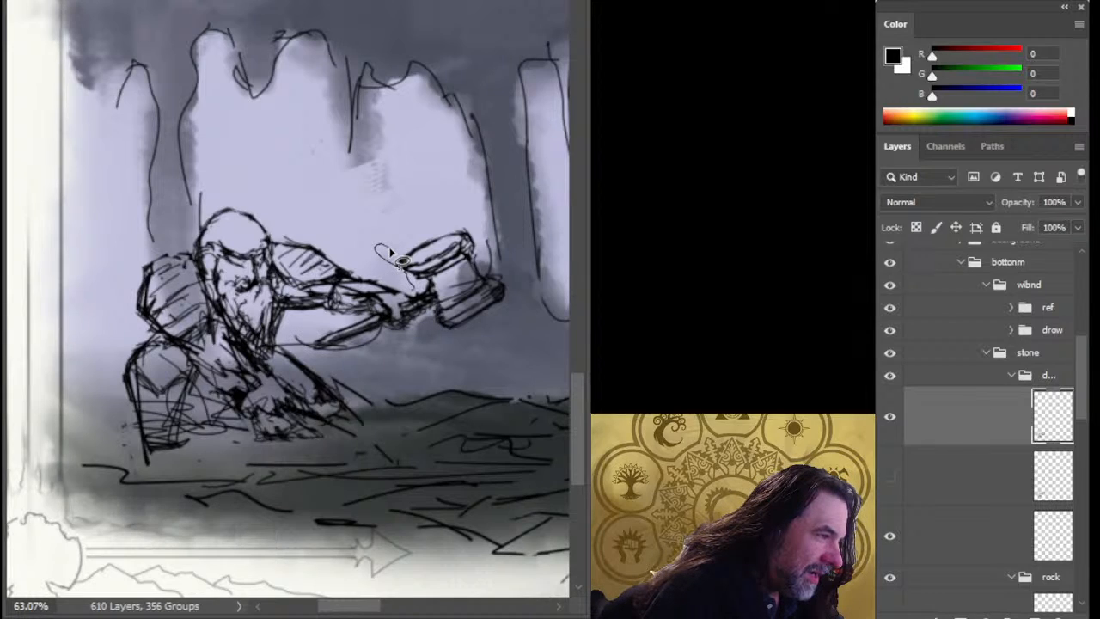
- Nudge the lassoed hammer head closer to the fist, and shift its upper face slightly away from the figure
{"action": "mouse_move", "coordinate": [384, 251]}
{"action": "left_mouse_down"}
{"action": "mouse_move", "coordinate": [499, 307]}
{"action": "mouse_move", "coordinate": [404, 318]}
{"action": "left_mouse_up"}
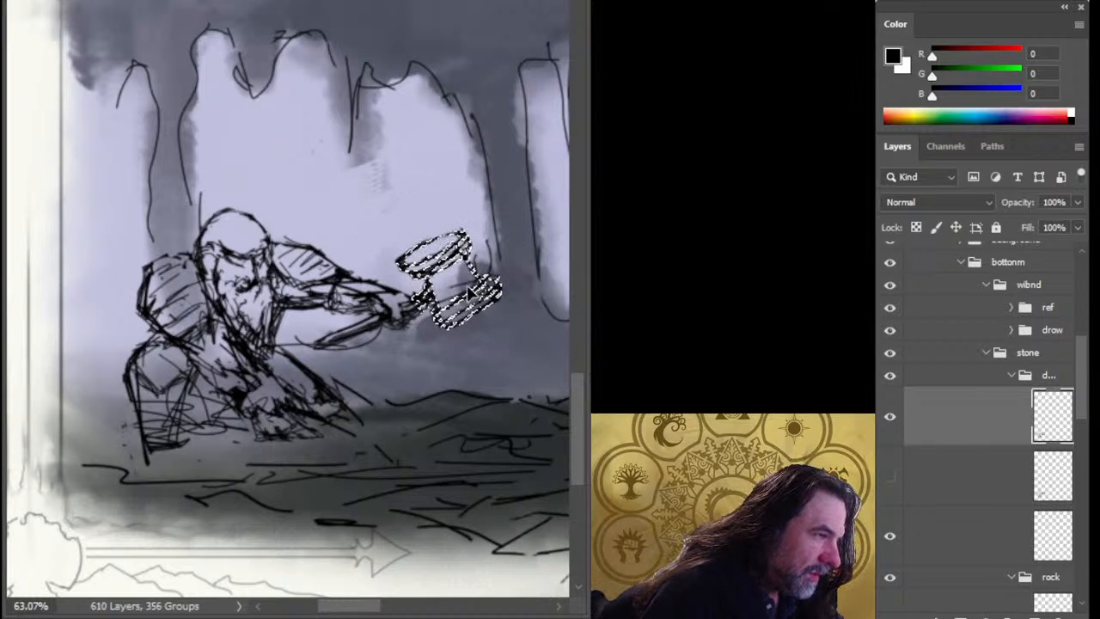
{"action": "left_click_drag", "start_coordinate": [469, 288], "coordinate": [466, 285]}
{"action": "key", "text": "ctrl+d"}
{"action": "key", "text": "b"}
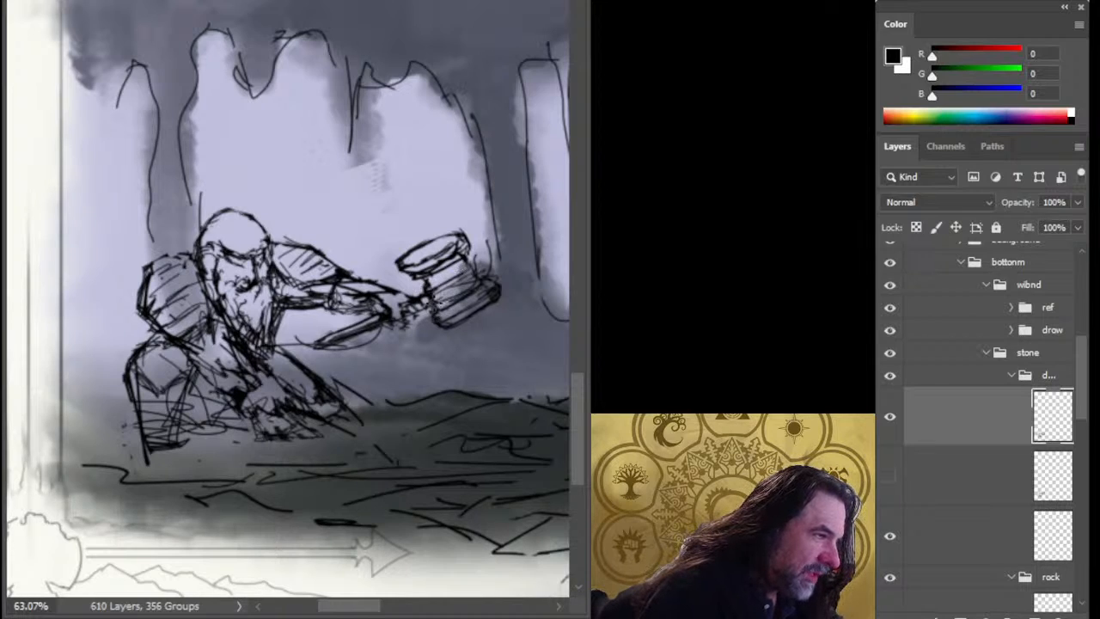
{"action": "key", "text": "l"}
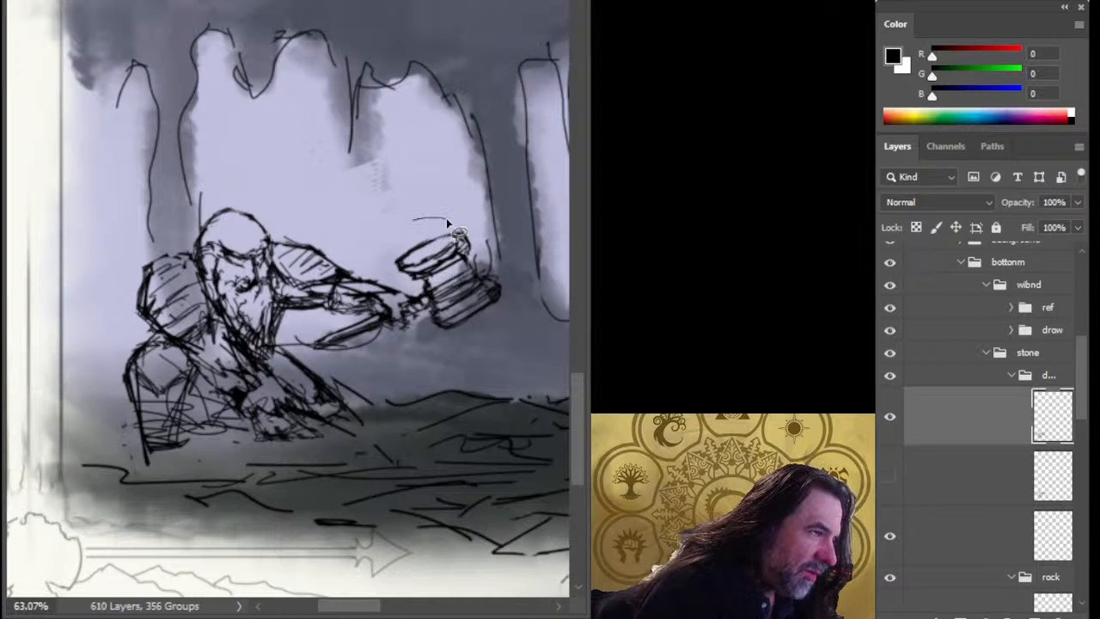
{"action": "mouse_move", "coordinate": [423, 202]}
{"action": "left_mouse_down"}
{"action": "mouse_move", "coordinate": [395, 273]}
{"action": "mouse_move", "coordinate": [414, 284]}
{"action": "mouse_move", "coordinate": [435, 286]}
{"action": "mouse_move", "coordinate": [492, 217]}
{"action": "left_mouse_up"}
{"action": "left_click_drag", "start_coordinate": [444, 257], "coordinate": [452, 258]}
{"action": "key", "text": "ctrl+d"}
{"action": "key", "text": "b"}
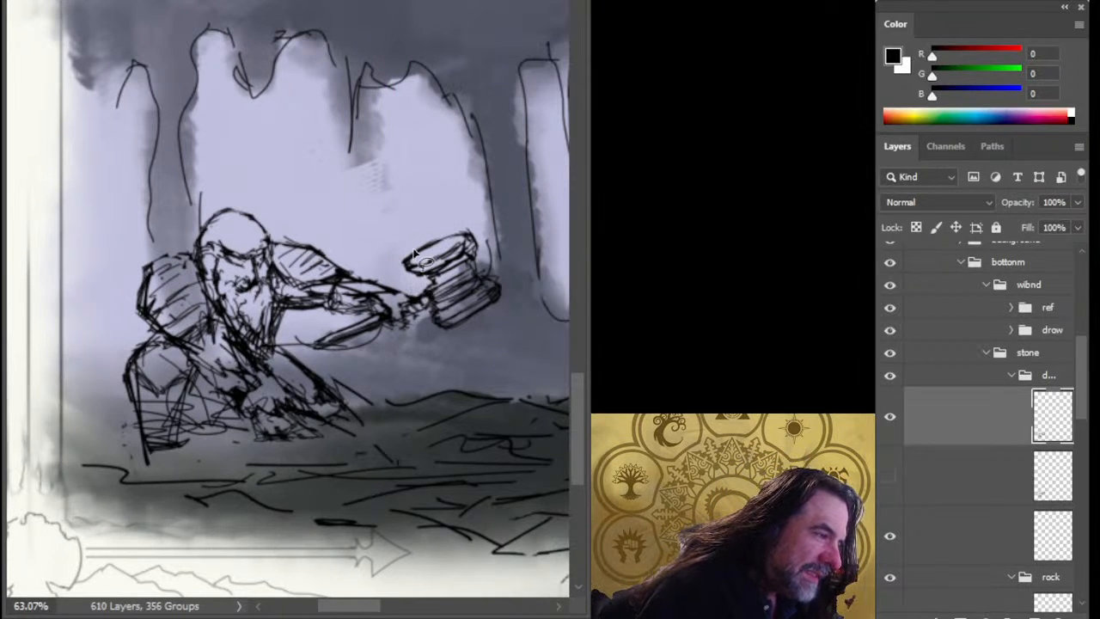
- Lasso the whole hammer head, separate it onto its own hidden layer, and return to the figure sketch layer
{"action": "mouse_move", "coordinate": [546, 250]}
{"action": "left_mouse_down"}
{"action": "mouse_move", "coordinate": [410, 231]}
{"action": "mouse_move", "coordinate": [400, 318]}
{"action": "left_mouse_up"}
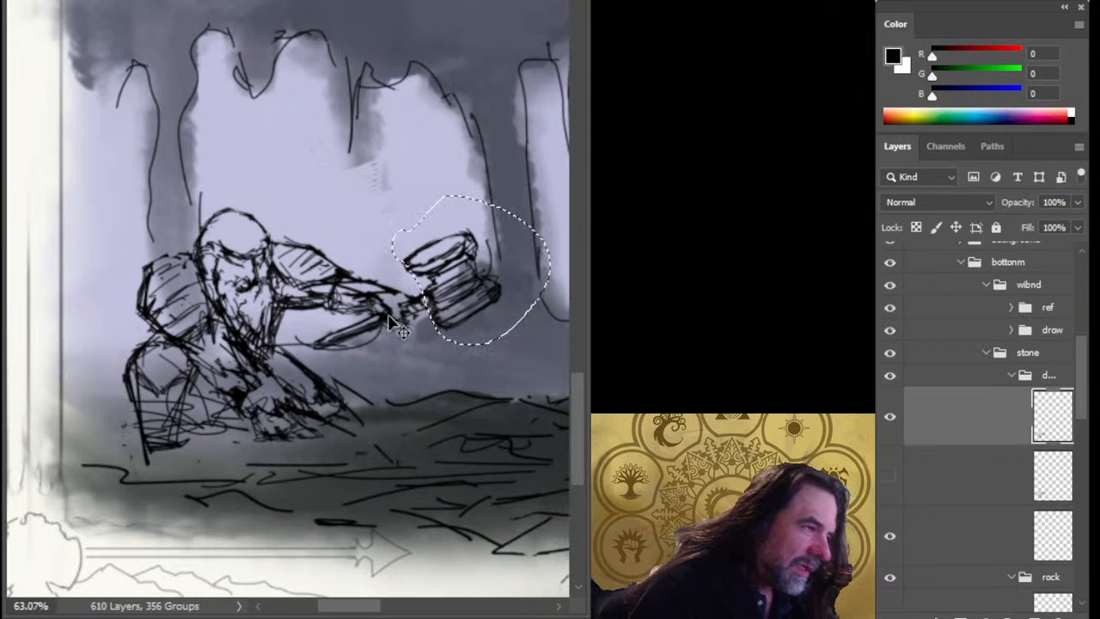
{"action": "key", "text": "ctrl+j"}
{"action": "key", "text": "ctrl+comma"}
{"action": "left_click", "coordinate": [956, 484]}
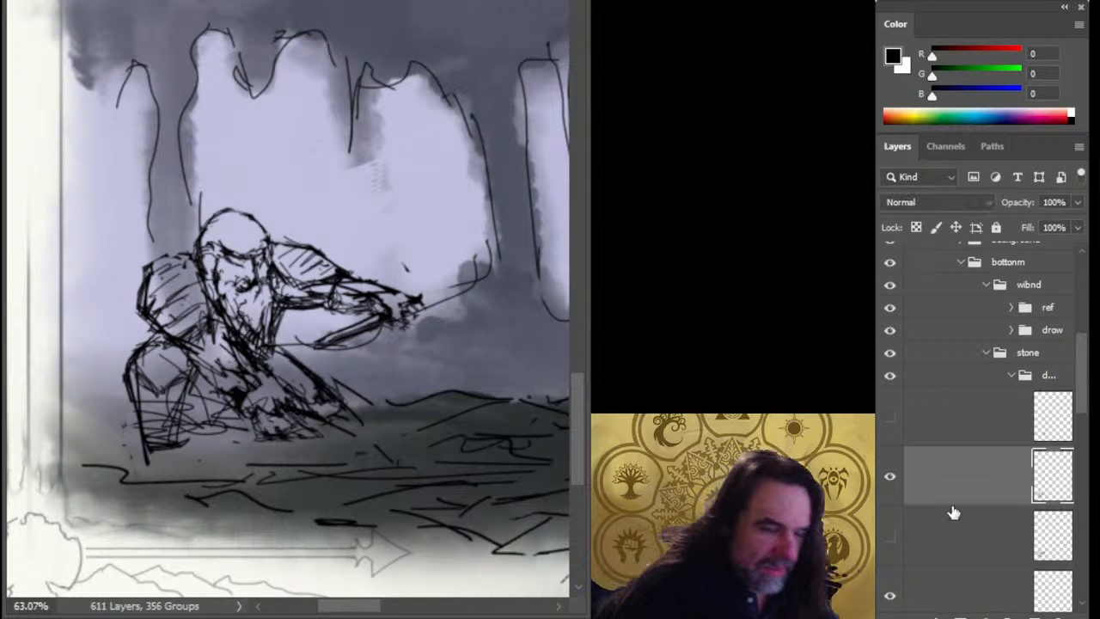
- Erase part of the hammer handle, keep a hidden backup copy of the figure sketch, and delete the unused extra layer
{"action": "key", "text": "ctrl+j"}
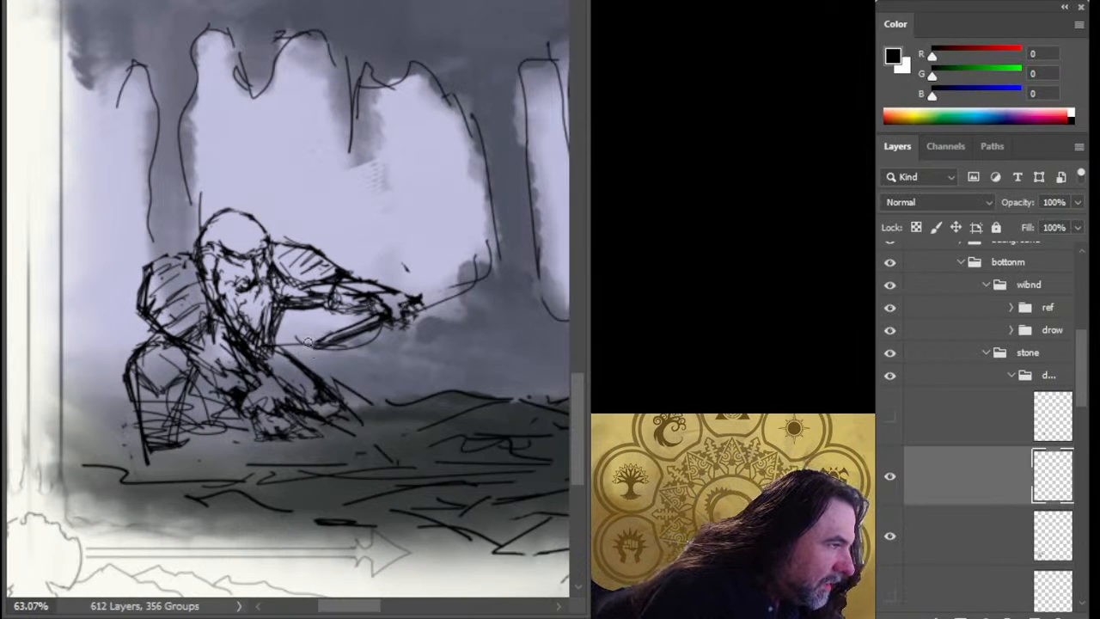
{"action": "left_click", "coordinate": [946, 529]}
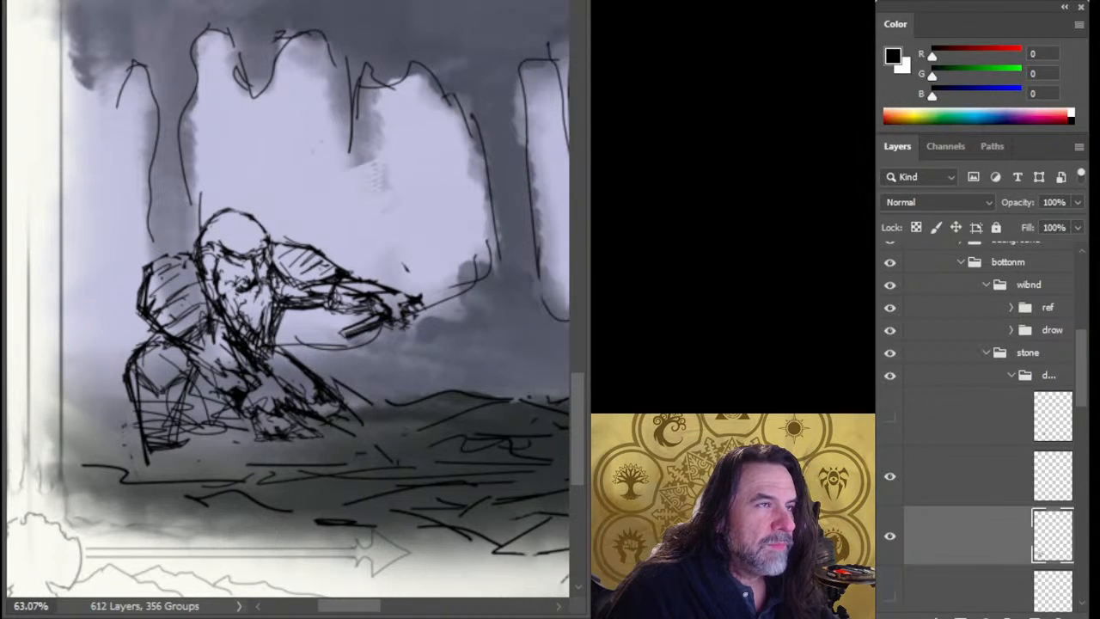
{"action": "key", "text": "ctrl+j"}
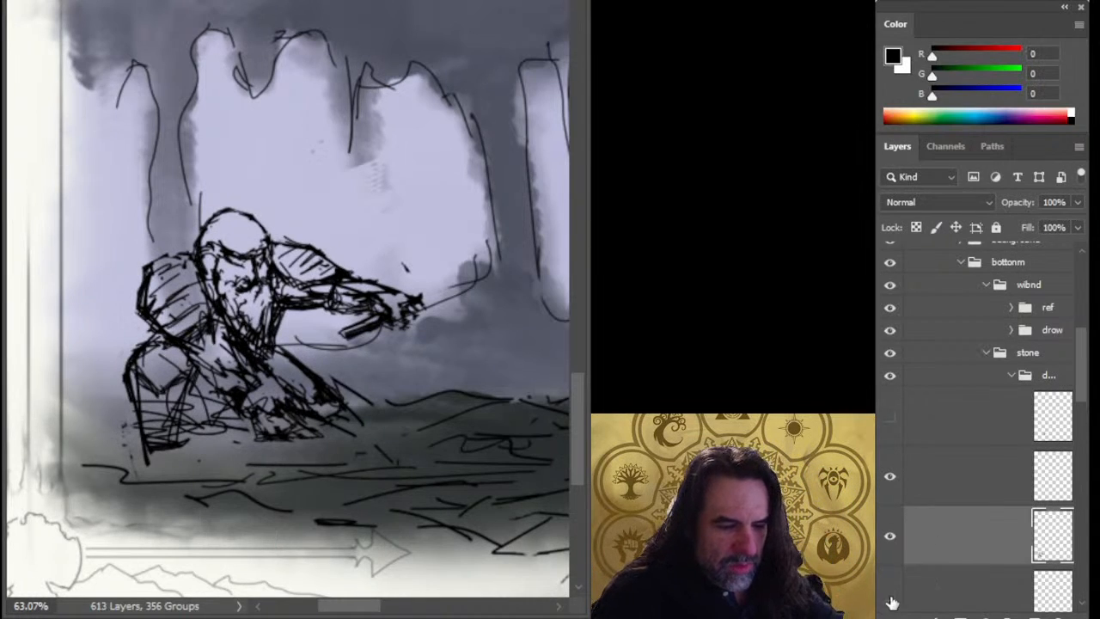
{"action": "left_click", "coordinate": [891, 596]}
{"action": "left_click", "coordinate": [891, 477]}
{"action": "left_click", "coordinate": [989, 478]}
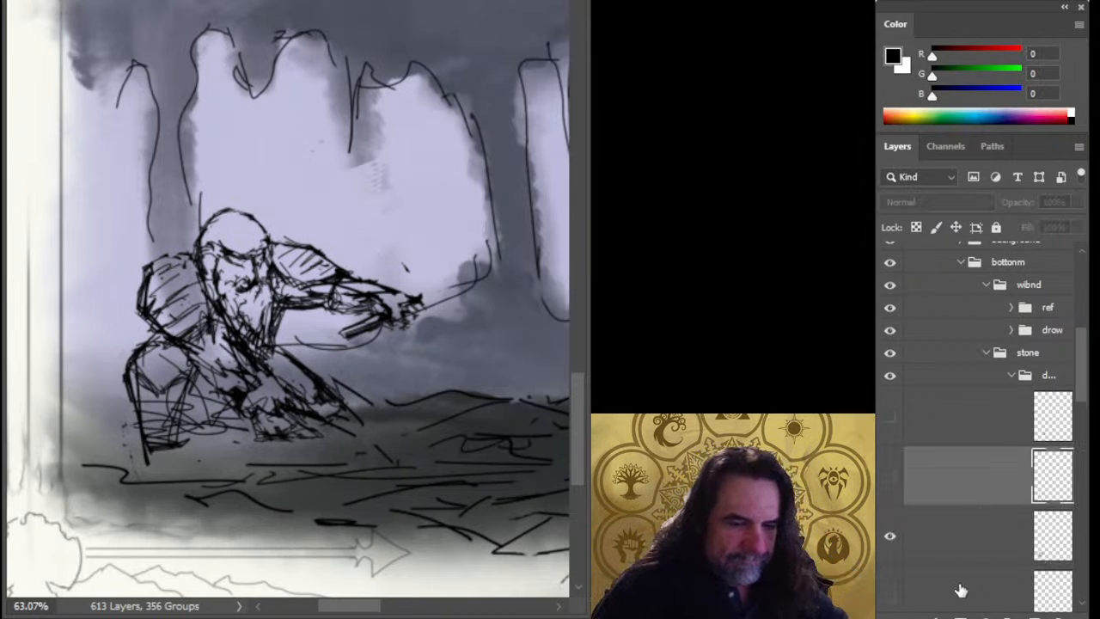
{"action": "key", "text": "Delete"}
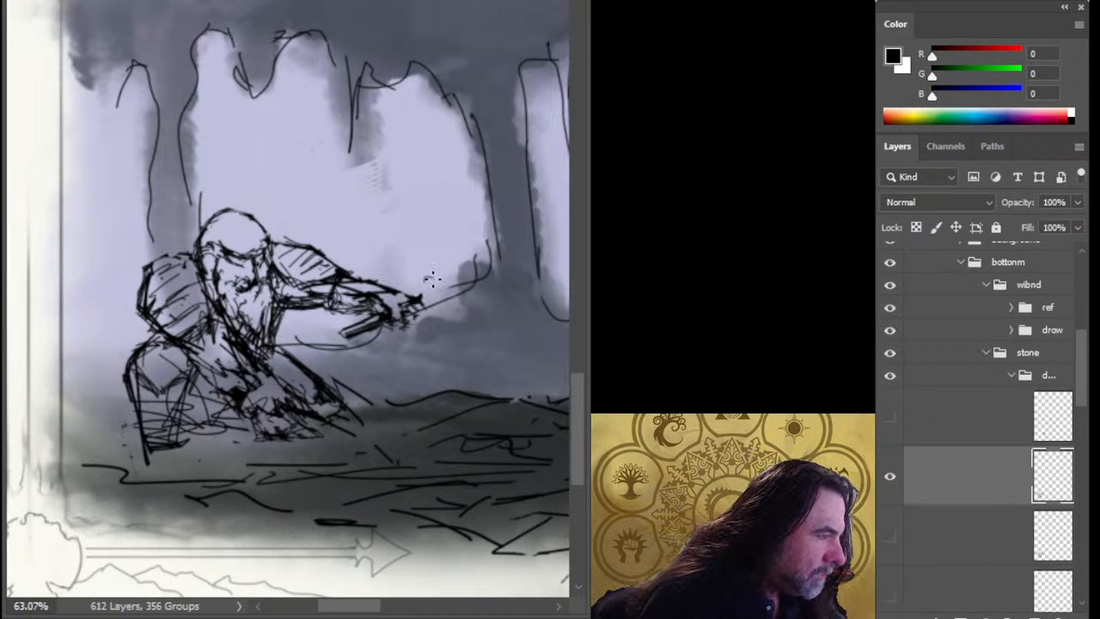
- Add dark strokes at the end of the outstretched fist, and refine the lines of the bearded face and head
{"action": "left_click_drag", "start_coordinate": [432, 278], "coordinate": [431, 310]}
{"action": "left_click_drag", "start_coordinate": [416, 285], "coordinate": [430, 319]}
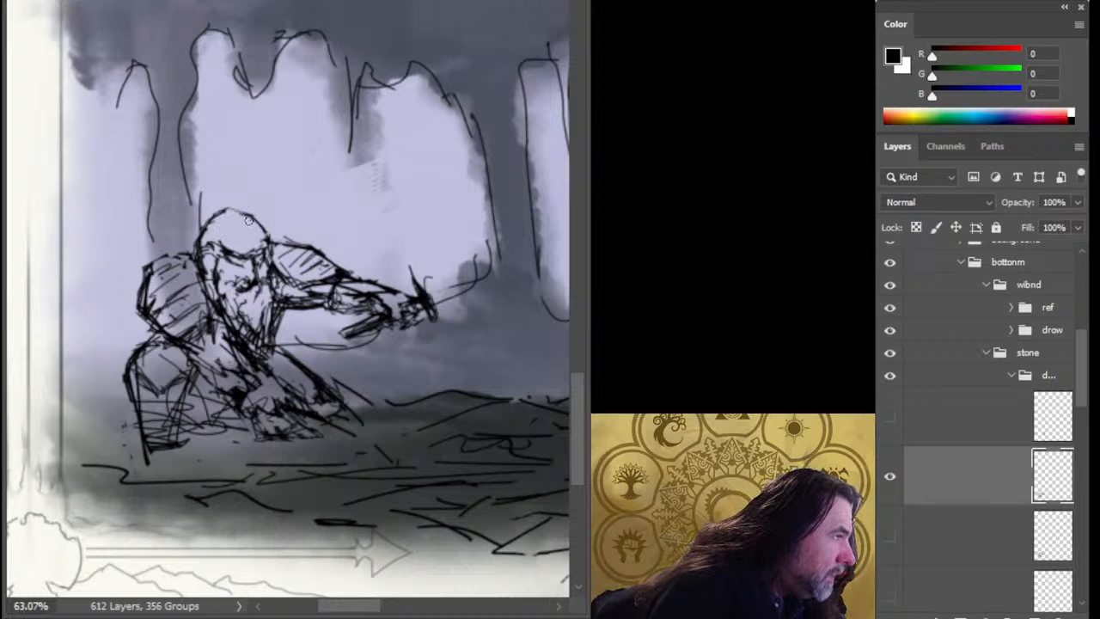
{"action": "mouse_move", "coordinate": [251, 217]}
{"action": "left_mouse_down"}
{"action": "mouse_move", "coordinate": [215, 219]}
{"action": "mouse_move", "coordinate": [228, 233]}
{"action": "mouse_move", "coordinate": [209, 263]}
{"action": "left_mouse_up"}
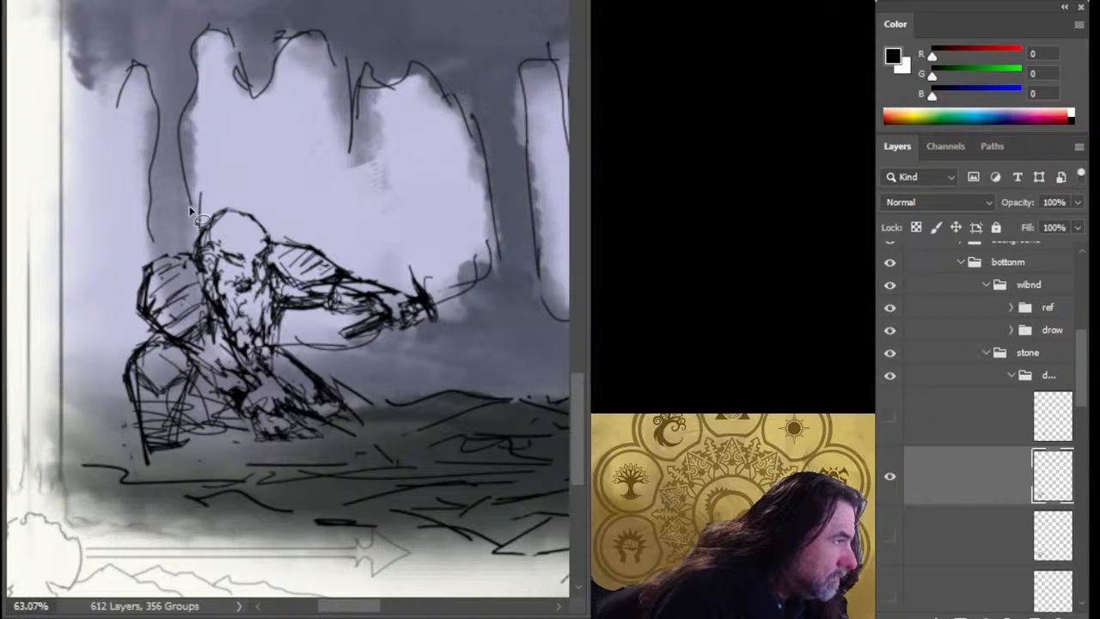
{"action": "mouse_move", "coordinate": [186, 207]}
{"action": "left_mouse_down"}
{"action": "mouse_move", "coordinate": [223, 334]}
{"action": "mouse_move", "coordinate": [248, 359]}
{"action": "mouse_move", "coordinate": [275, 346]}
{"action": "mouse_move", "coordinate": [225, 215]}
{"action": "left_mouse_up"}
{"action": "key", "text": "ctrl+d"}
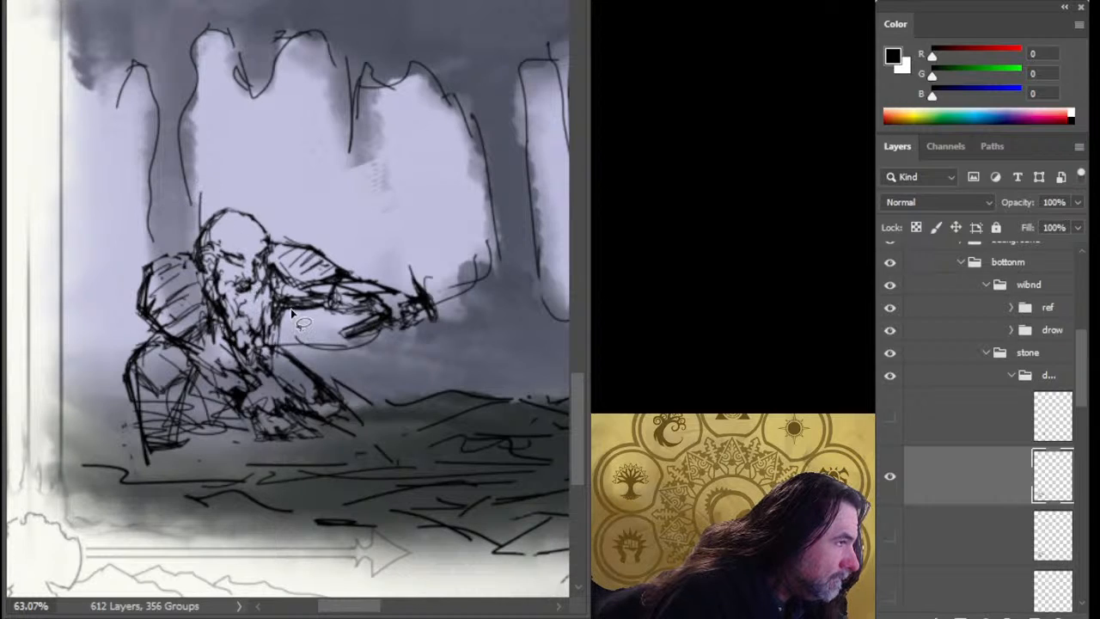
- Redraw the front lower leg longer with a planted boot, cleaning its edges and adding wrap lines across the shin
{"action": "key", "text": "b"}
{"action": "mouse_move", "coordinate": [203, 322]}
{"action": "left_mouse_down"}
{"action": "mouse_move", "coordinate": [190, 394]}
{"action": "mouse_move", "coordinate": [133, 460]}
{"action": "left_mouse_up"}
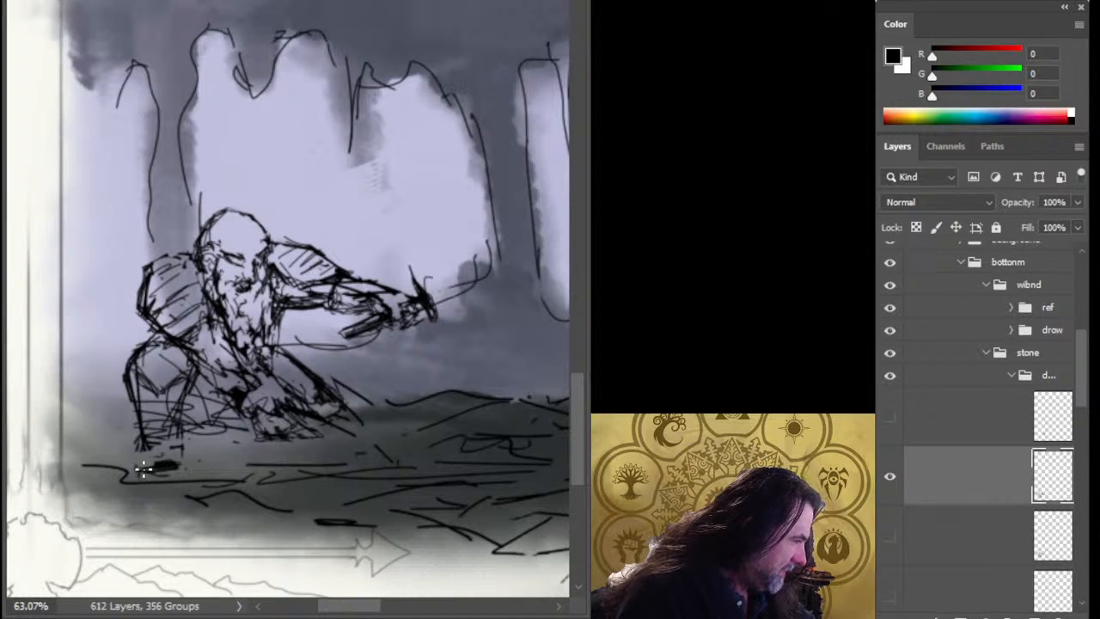
{"action": "mouse_move", "coordinate": [144, 469]}
{"action": "left_mouse_down"}
{"action": "mouse_move", "coordinate": [181, 474]}
{"action": "mouse_move", "coordinate": [177, 428]}
{"action": "mouse_move", "coordinate": [179, 468]}
{"action": "left_mouse_up"}
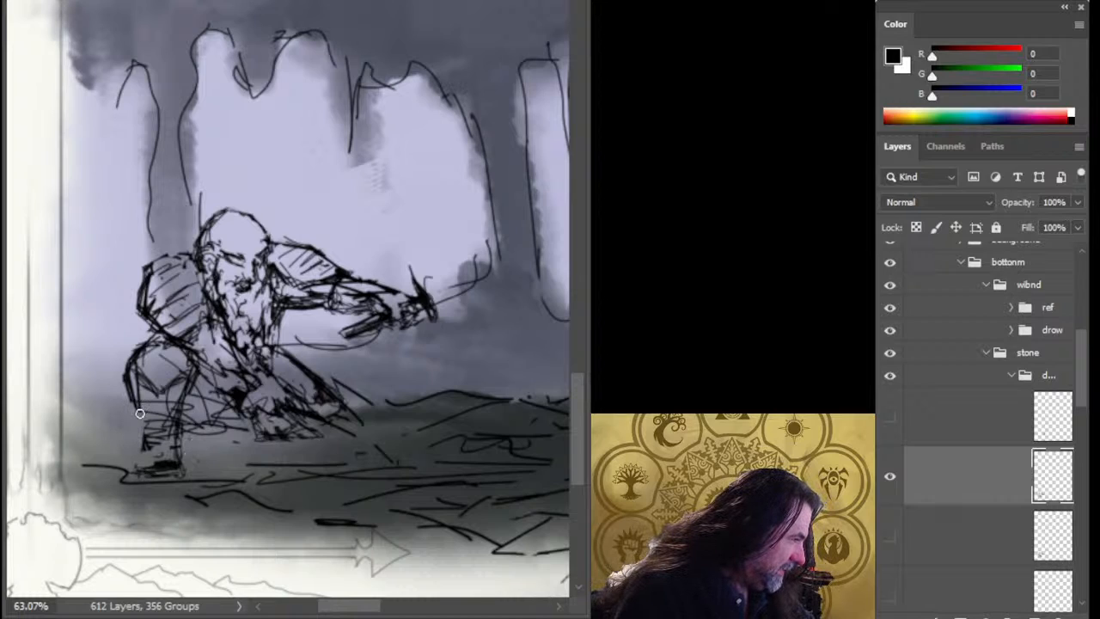
{"action": "mouse_move", "coordinate": [140, 414]}
{"action": "left_mouse_down"}
{"action": "mouse_move", "coordinate": [136, 451]}
{"action": "mouse_move", "coordinate": [134, 430]}
{"action": "mouse_move", "coordinate": [151, 475]}
{"action": "mouse_move", "coordinate": [128, 402]}
{"action": "left_mouse_up"}
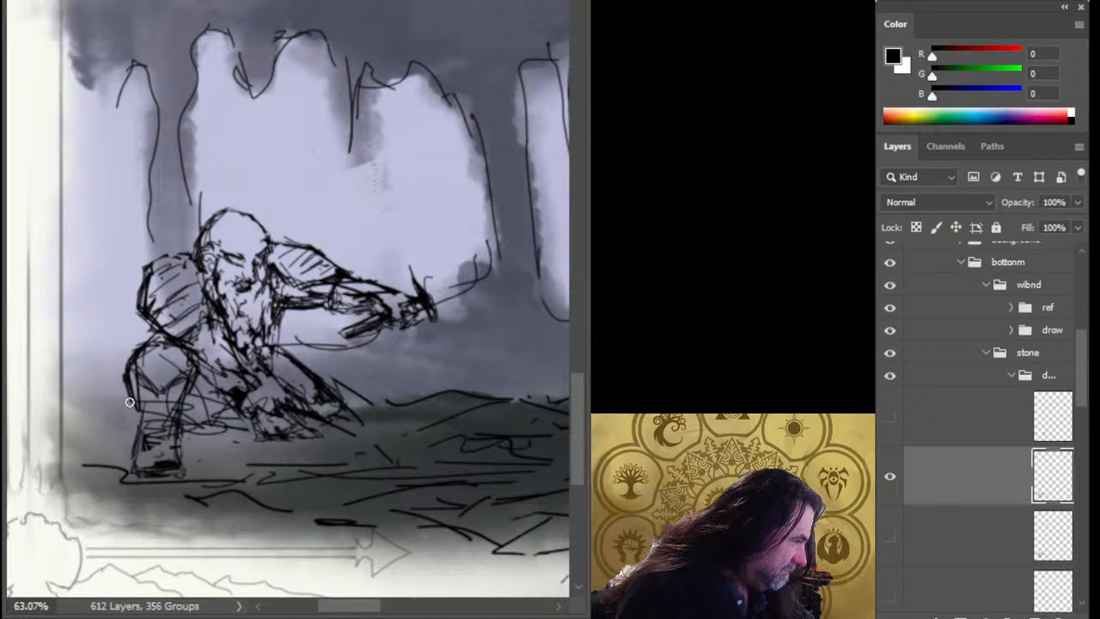
{"action": "mouse_move", "coordinate": [130, 443]}
{"action": "left_mouse_down"}
{"action": "mouse_move", "coordinate": [132, 411]}
{"action": "mouse_move", "coordinate": [137, 464]}
{"action": "mouse_move", "coordinate": [135, 408]}
{"action": "mouse_move", "coordinate": [135, 442]}
{"action": "left_mouse_up"}
{"action": "key", "text": "b"}
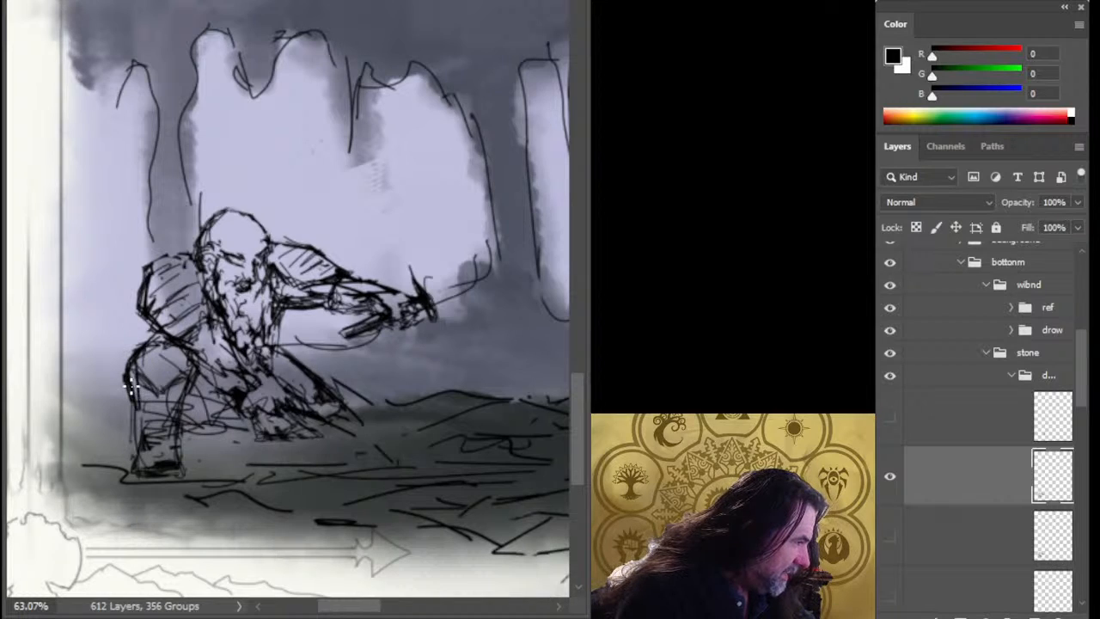
{"action": "left_click_drag", "start_coordinate": [132, 387], "coordinate": [141, 466]}
{"action": "left_click_drag", "start_coordinate": [148, 361], "coordinate": [148, 401]}
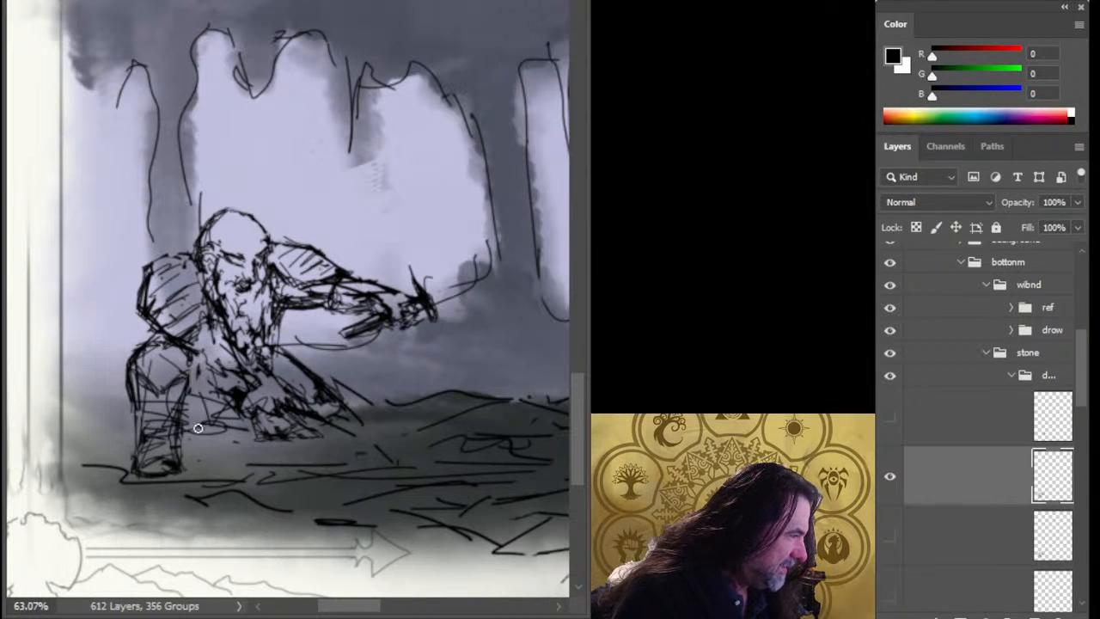
{"action": "left_click_drag", "start_coordinate": [197, 392], "coordinate": [194, 361]}
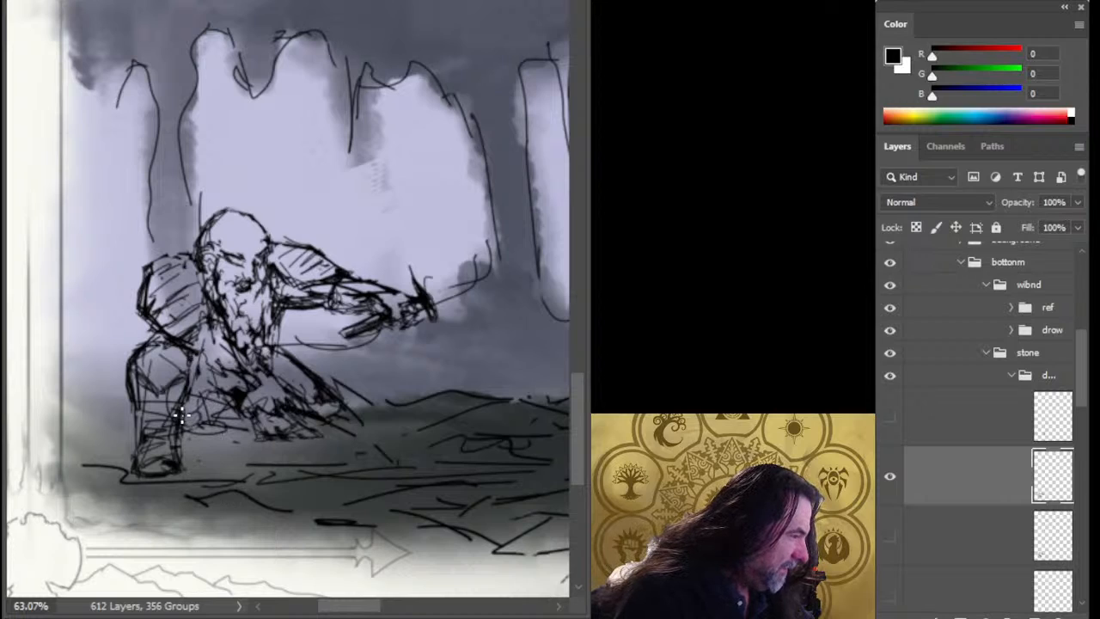
- Lasso the rear leg and lower-body lines below the beard, paste them onto a new layer, and position them lower
{"action": "mouse_move", "coordinate": [277, 340]}
{"action": "left_mouse_down"}
{"action": "mouse_move", "coordinate": [264, 369]}
{"action": "mouse_move", "coordinate": [311, 430]}
{"action": "mouse_move", "coordinate": [327, 436]}
{"action": "mouse_move", "coordinate": [357, 397]}
{"action": "left_mouse_up"}
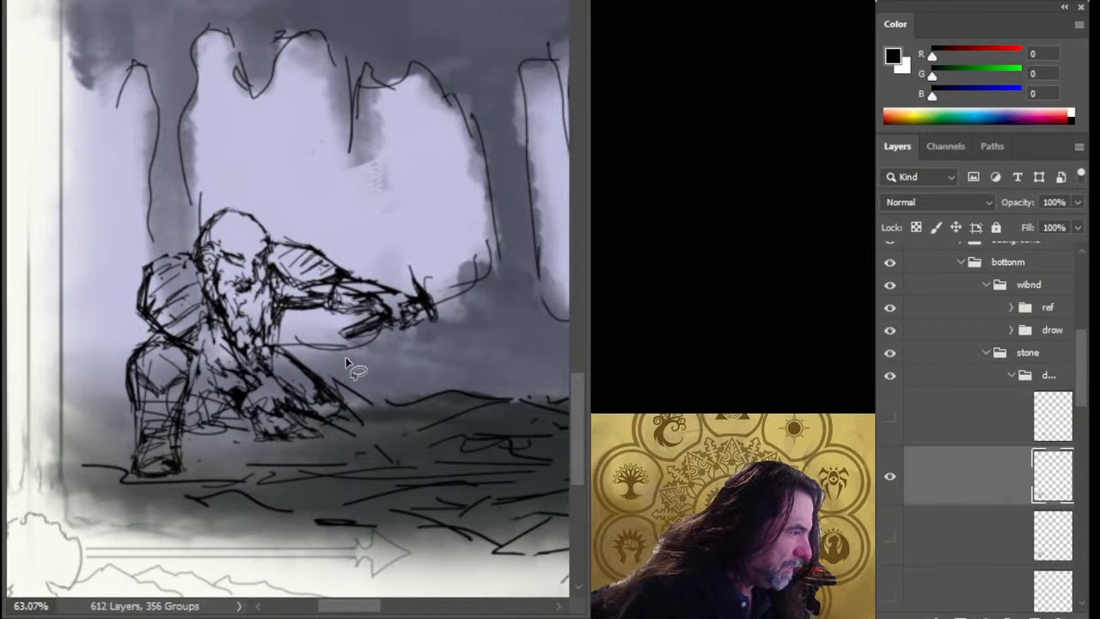
{"action": "left_click_drag", "start_coordinate": [268, 350], "coordinate": [265, 368]}
{"action": "mouse_move", "coordinate": [337, 362]}
{"action": "left_mouse_down"}
{"action": "mouse_move", "coordinate": [290, 334]}
{"action": "mouse_move", "coordinate": [278, 357]}
{"action": "mouse_move", "coordinate": [200, 324]}
{"action": "mouse_move", "coordinate": [186, 431]}
{"action": "mouse_move", "coordinate": [328, 471]}
{"action": "mouse_move", "coordinate": [369, 397]}
{"action": "mouse_move", "coordinate": [337, 361]}
{"action": "left_mouse_up"}
{"action": "left_click_drag", "start_coordinate": [317, 423], "coordinate": [315, 433]}
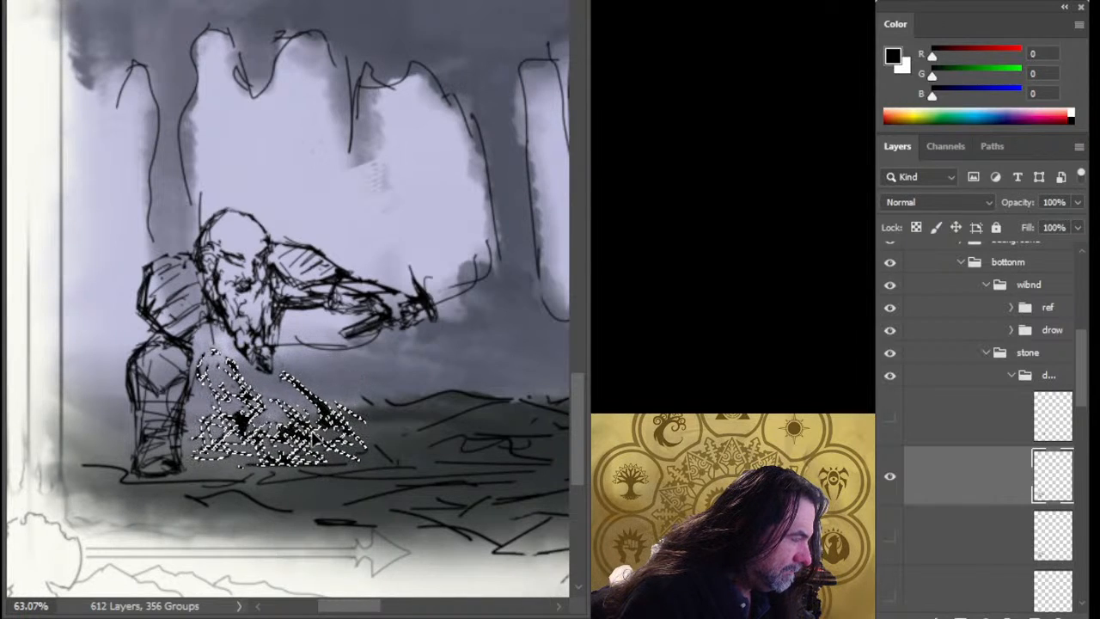
{"action": "left_click", "coordinate": [348, 485]}
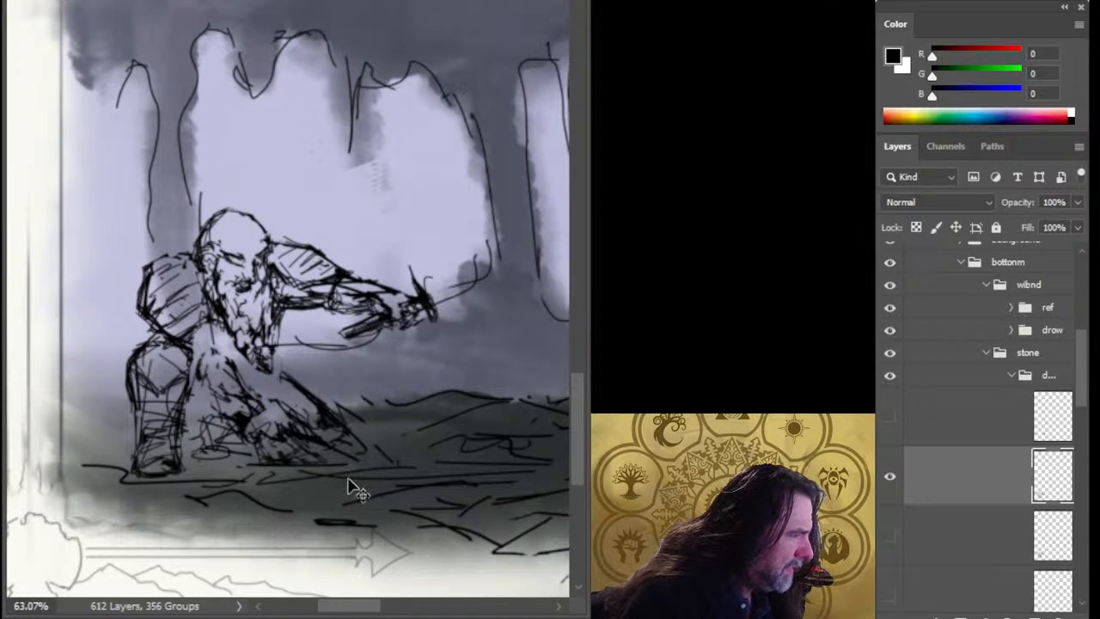
{"action": "key", "text": "ctrl+z"}
{"action": "key", "text": "ctrl+x"}
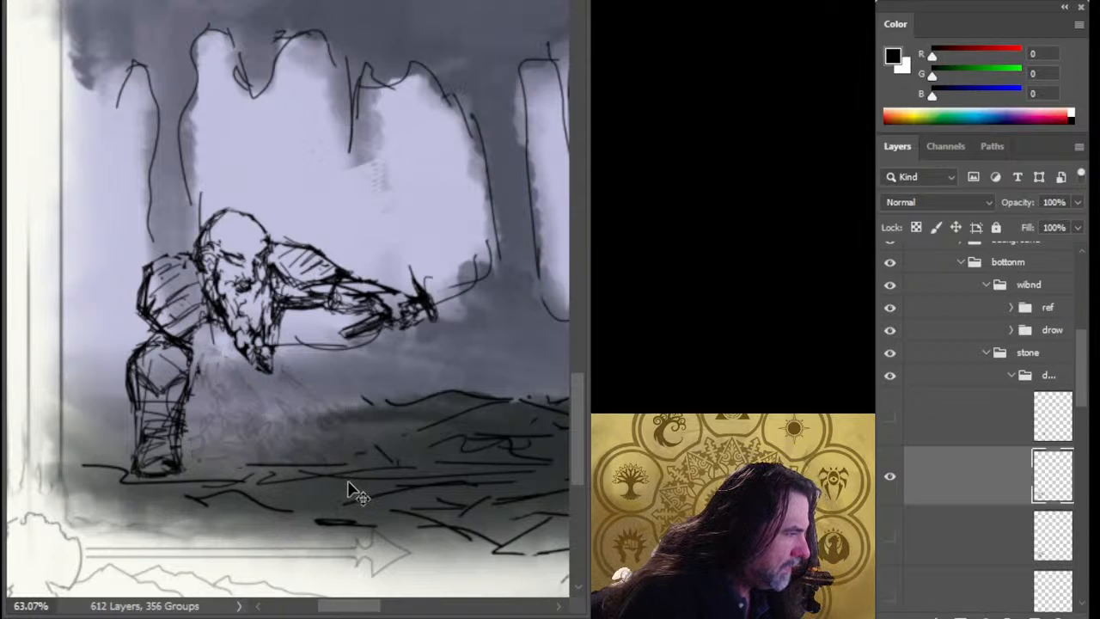
{"action": "key", "text": "ctrl+v"}
{"action": "left_click_drag", "start_coordinate": [352, 486], "coordinate": [350, 464]}
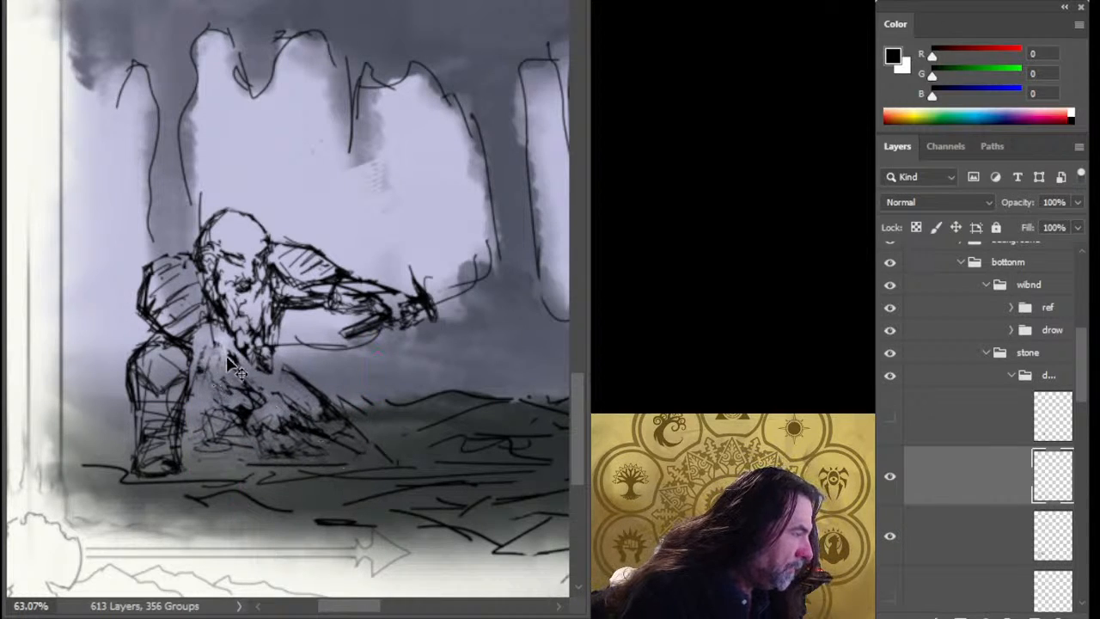
- Sketch the torso and thigh lines joining the lowered legs to the body, and erase the rear leg's rough outer edge
{"action": "key", "text": "b"}
{"action": "left_click_drag", "start_coordinate": [221, 329], "coordinate": [245, 365]}
{"action": "mouse_move", "coordinate": [227, 318]}
{"action": "left_mouse_down"}
{"action": "mouse_move", "coordinate": [241, 348]}
{"action": "mouse_move", "coordinate": [180, 336]}
{"action": "left_mouse_up"}
{"action": "left_click_drag", "start_coordinate": [189, 360], "coordinate": [219, 388]}
{"action": "left_click_drag", "start_coordinate": [189, 352], "coordinate": [219, 391]}
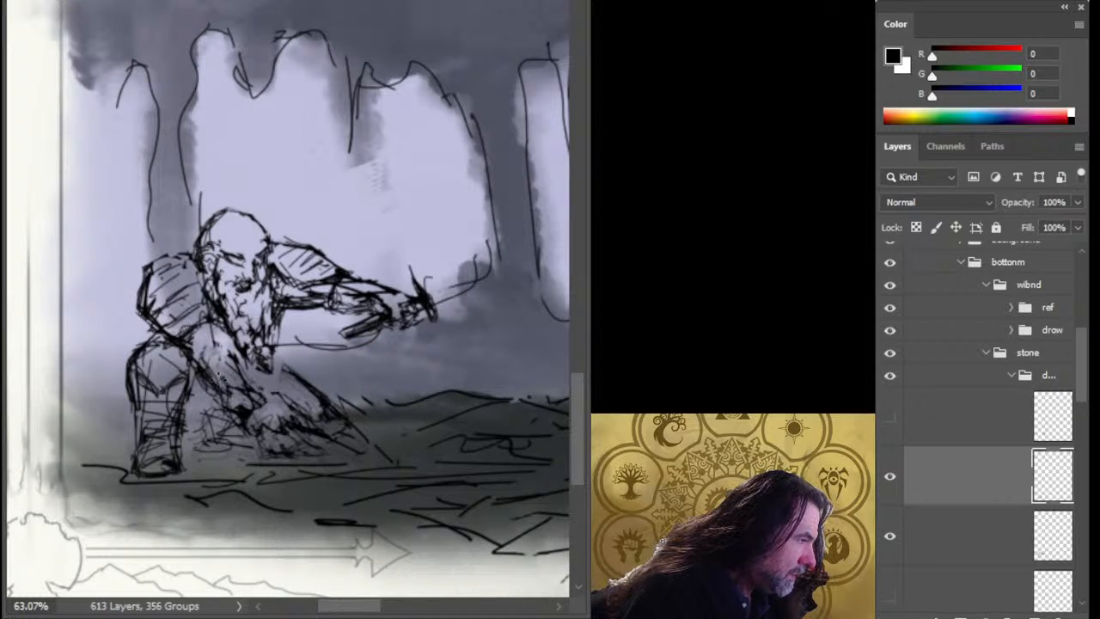
{"action": "mouse_move", "coordinate": [284, 362]}
{"action": "left_mouse_down"}
{"action": "mouse_move", "coordinate": [304, 374]}
{"action": "mouse_move", "coordinate": [280, 380]}
{"action": "mouse_move", "coordinate": [306, 375]}
{"action": "mouse_move", "coordinate": [314, 408]}
{"action": "mouse_move", "coordinate": [238, 354]}
{"action": "mouse_move", "coordinate": [251, 387]}
{"action": "mouse_move", "coordinate": [245, 365]}
{"action": "mouse_move", "coordinate": [253, 373]}
{"action": "mouse_move", "coordinate": [230, 378]}
{"action": "mouse_move", "coordinate": [240, 361]}
{"action": "left_mouse_up"}
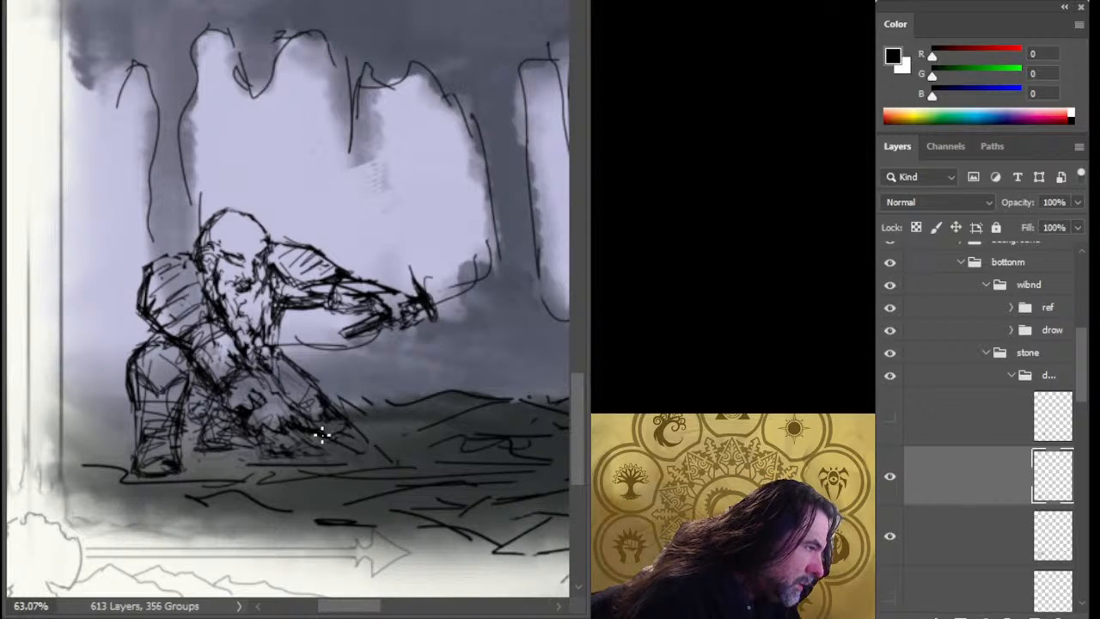
{"action": "mouse_move", "coordinate": [314, 366]}
{"action": "left_mouse_down"}
{"action": "mouse_move", "coordinate": [318, 395]}
{"action": "mouse_move", "coordinate": [338, 383]}
{"action": "mouse_move", "coordinate": [359, 431]}
{"action": "left_mouse_up"}
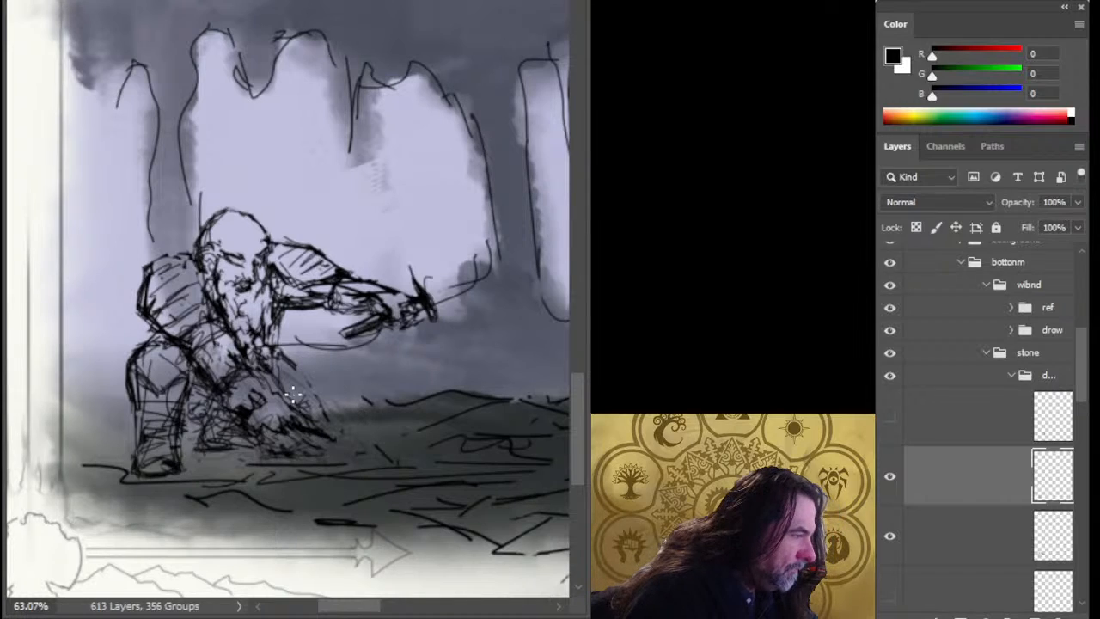
- Sketch the outer edge and inner lines of the rear thigh and shin, running down to the foot
{"action": "mouse_move", "coordinate": [310, 409]}
{"action": "left_mouse_down"}
{"action": "mouse_move", "coordinate": [288, 363]}
{"action": "mouse_move", "coordinate": [316, 413]}
{"action": "left_mouse_up"}
{"action": "left_click_drag", "start_coordinate": [287, 364], "coordinate": [325, 420]}
{"action": "mouse_move", "coordinate": [296, 354]}
{"action": "left_mouse_down"}
{"action": "mouse_move", "coordinate": [341, 417]}
{"action": "mouse_move", "coordinate": [289, 361]}
{"action": "mouse_move", "coordinate": [310, 404]}
{"action": "mouse_move", "coordinate": [284, 348]}
{"action": "mouse_move", "coordinate": [319, 422]}
{"action": "left_mouse_up"}
{"action": "mouse_move", "coordinate": [297, 378]}
{"action": "left_mouse_down"}
{"action": "mouse_move", "coordinate": [284, 349]}
{"action": "mouse_move", "coordinate": [312, 422]}
{"action": "mouse_move", "coordinate": [312, 404]}
{"action": "left_mouse_up"}
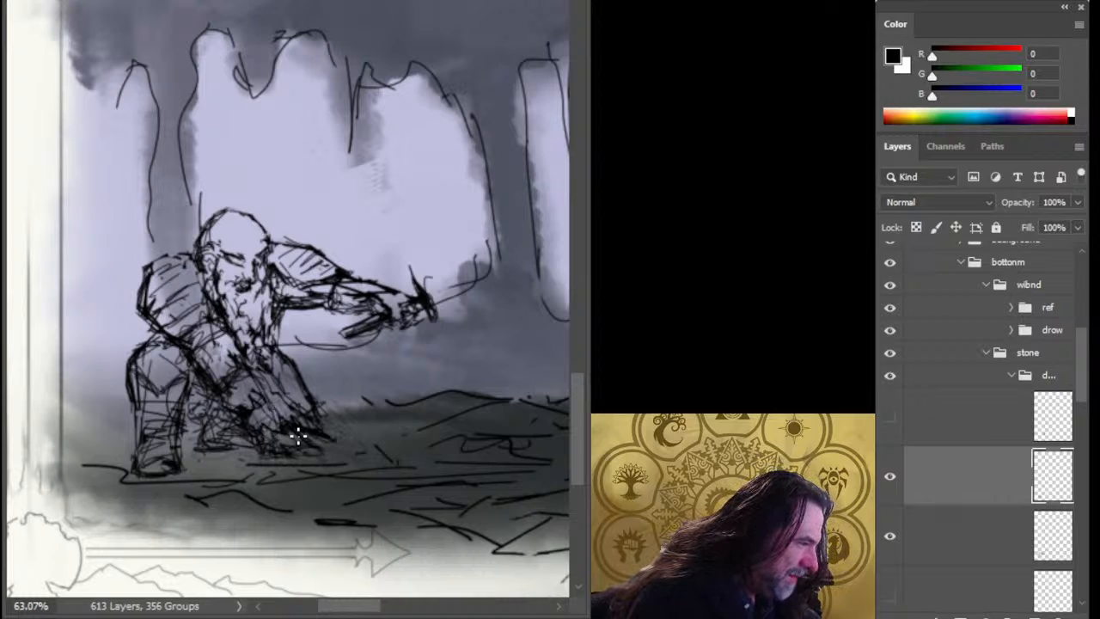
{"action": "left_click_drag", "start_coordinate": [297, 437], "coordinate": [234, 378]}
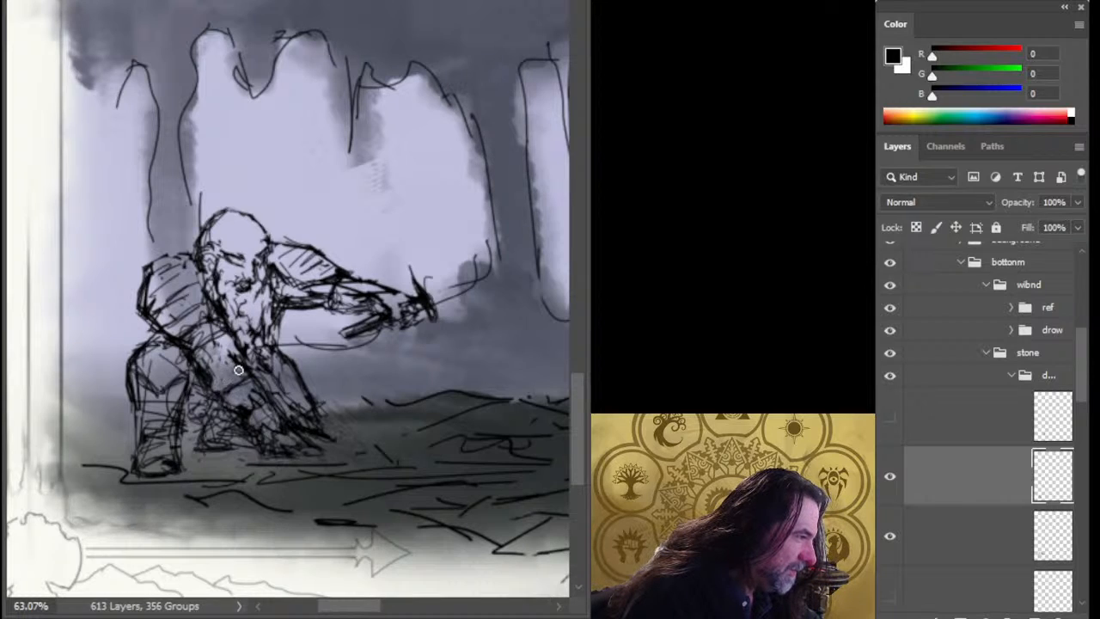
- Lasso the bent arm and shoulder beside the beard, merge the layer down, and move that part inward toward the body
{"action": "key", "text": "l"}
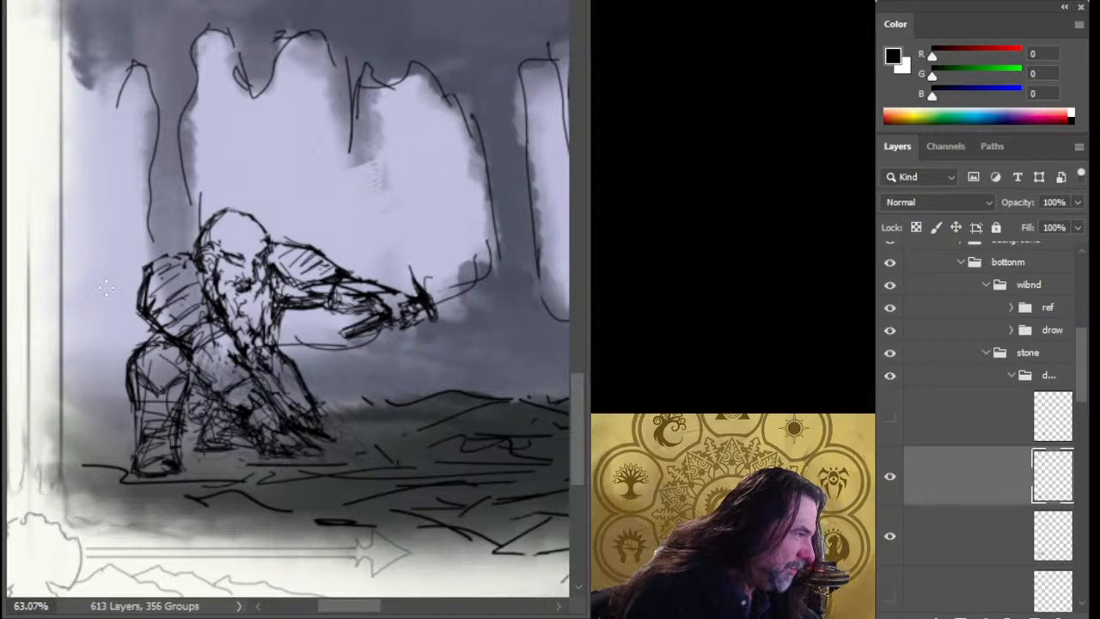
{"action": "mouse_move", "coordinate": [141, 237]}
{"action": "left_mouse_down"}
{"action": "mouse_move", "coordinate": [115, 273]}
{"action": "mouse_move", "coordinate": [194, 387]}
{"action": "mouse_move", "coordinate": [237, 354]}
{"action": "mouse_move", "coordinate": [222, 293]}
{"action": "mouse_move", "coordinate": [148, 225]}
{"action": "mouse_move", "coordinate": [142, 233]}
{"action": "left_mouse_up"}
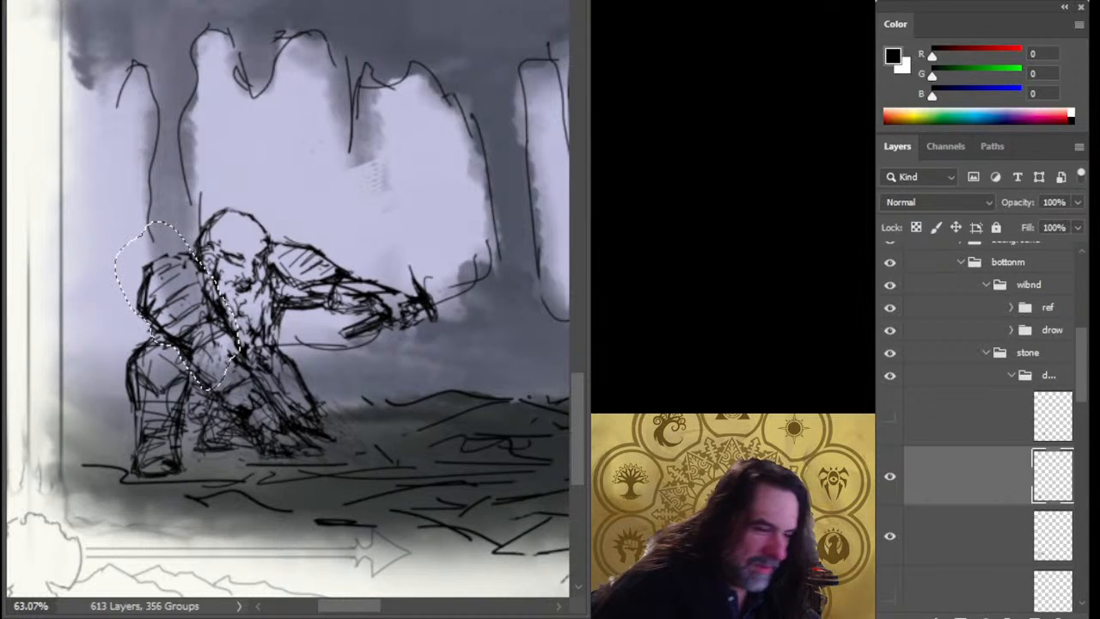
{"action": "key", "text": "ctrl+e"}
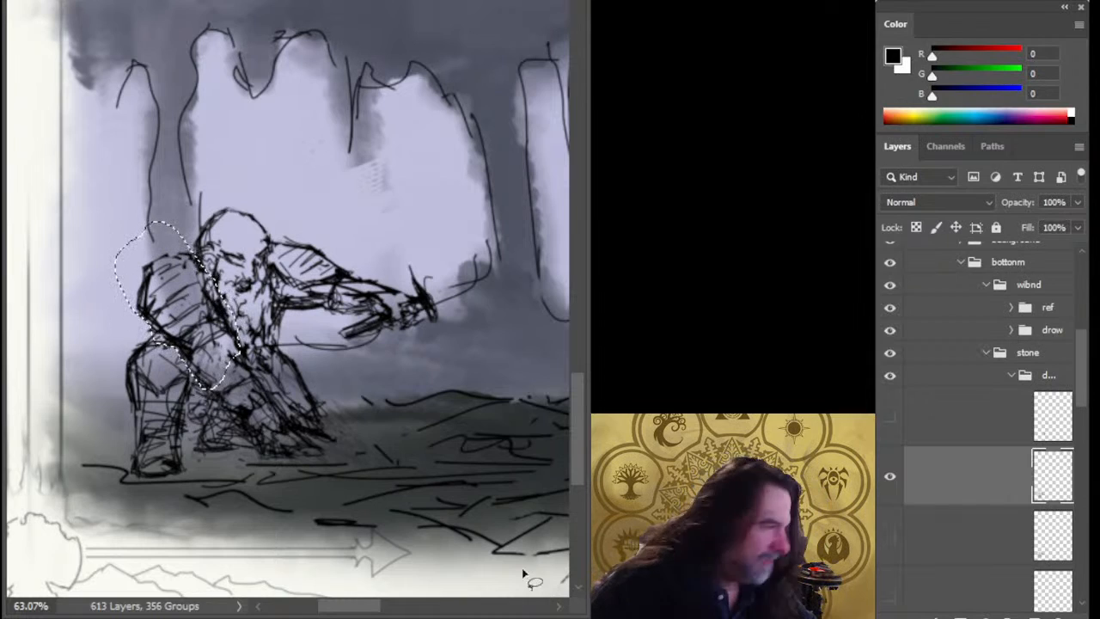
{"action": "left_click_drag", "start_coordinate": [184, 305], "coordinate": [229, 345]}
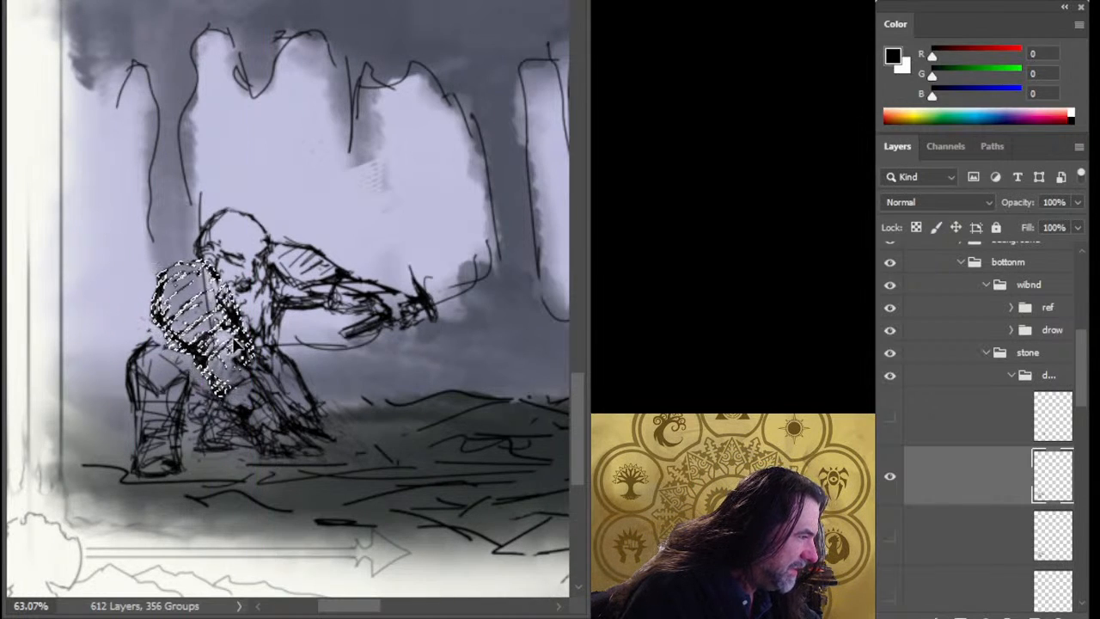
{"action": "key", "text": "ctrl+d"}
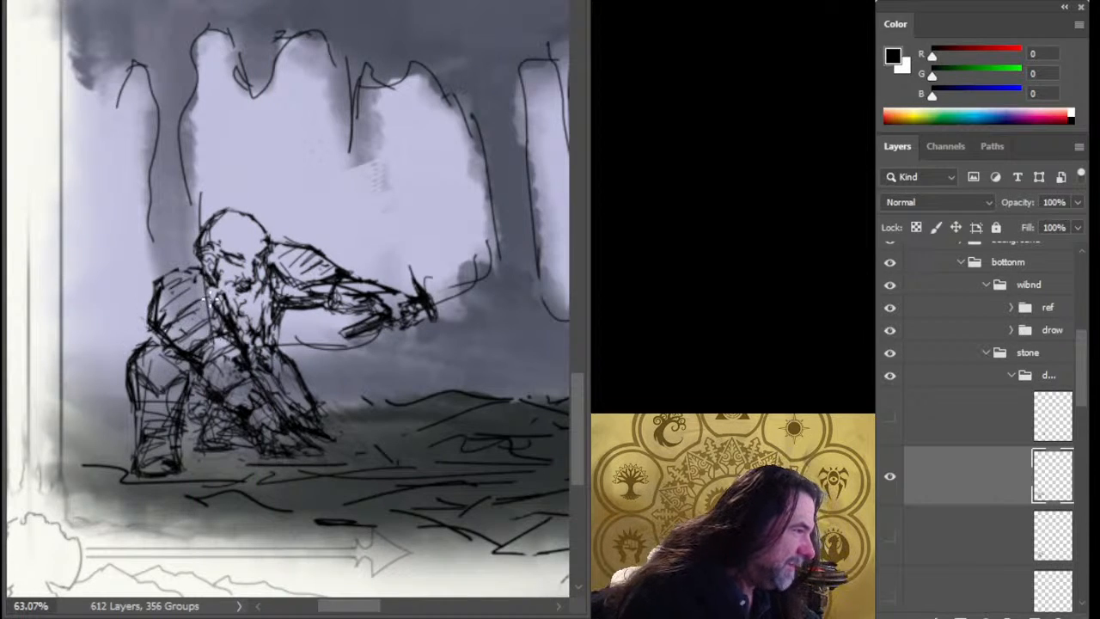
- Lasso the head, paste it onto a new layer, rotate and lower it slightly onto the shoulders, and merge it down
{"action": "mouse_move", "coordinate": [203, 194]}
{"action": "left_mouse_down"}
{"action": "mouse_move", "coordinate": [177, 220]}
{"action": "mouse_move", "coordinate": [185, 253]}
{"action": "mouse_move", "coordinate": [225, 301]}
{"action": "mouse_move", "coordinate": [251, 311]}
{"action": "mouse_move", "coordinate": [277, 251]}
{"action": "mouse_move", "coordinate": [207, 194]}
{"action": "left_mouse_up"}
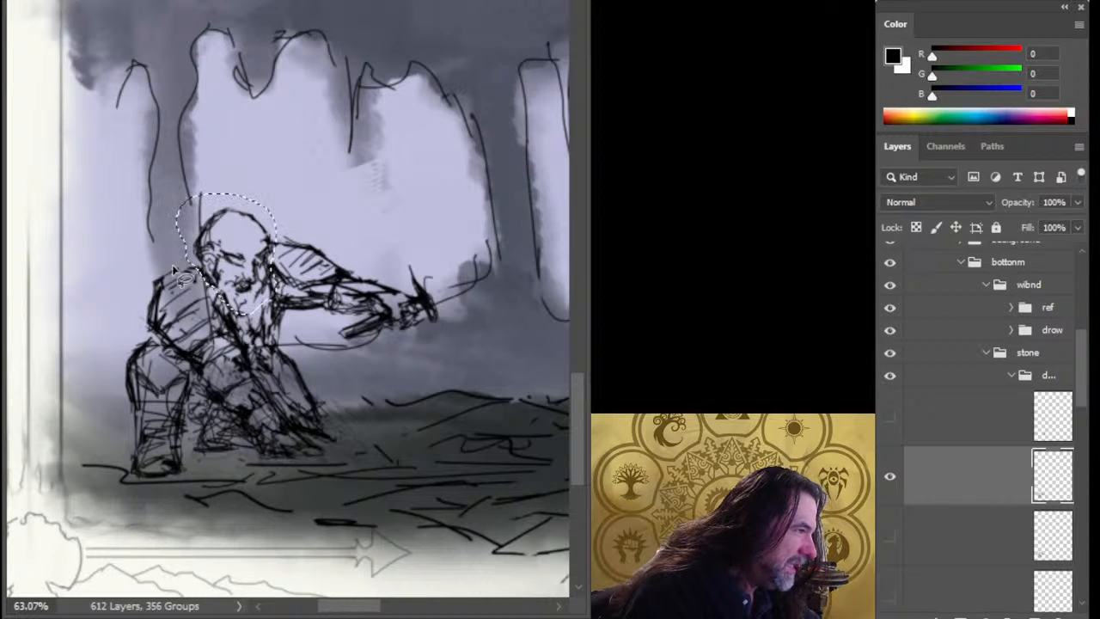
{"action": "key", "text": "ctrl+x"}
{"action": "key", "text": "ctrl+v"}
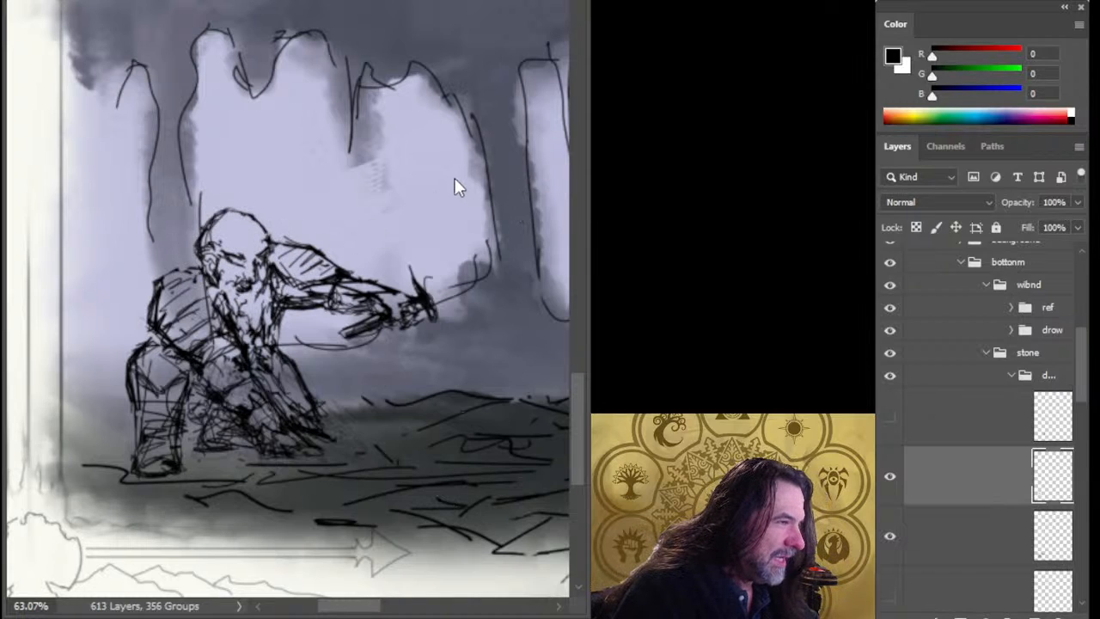
{"action": "key", "text": "ctrl+t"}
{"action": "left_click_drag", "start_coordinate": [277, 208], "coordinate": [270, 215]}
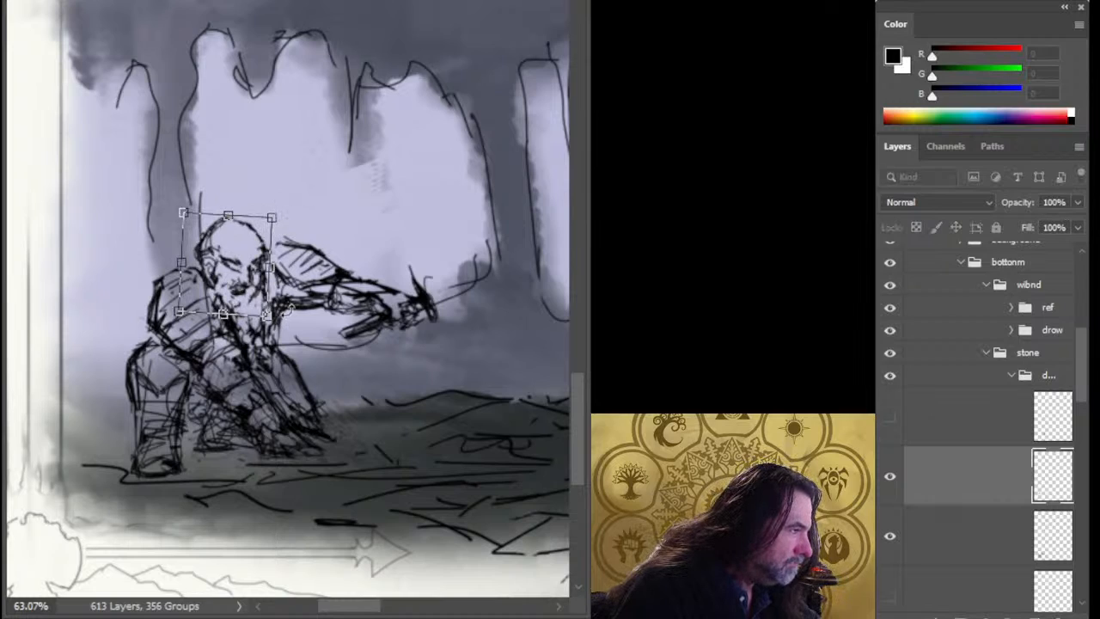
{"action": "key", "text": "Return"}
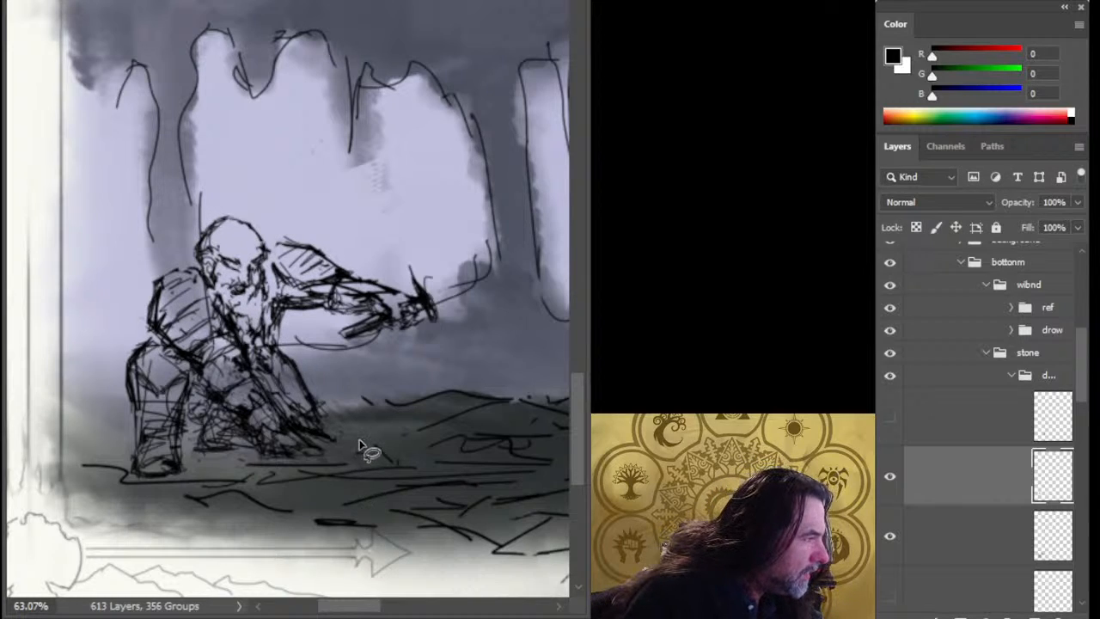
{"action": "left_click_drag", "start_coordinate": [359, 429], "coordinate": [365, 432]}
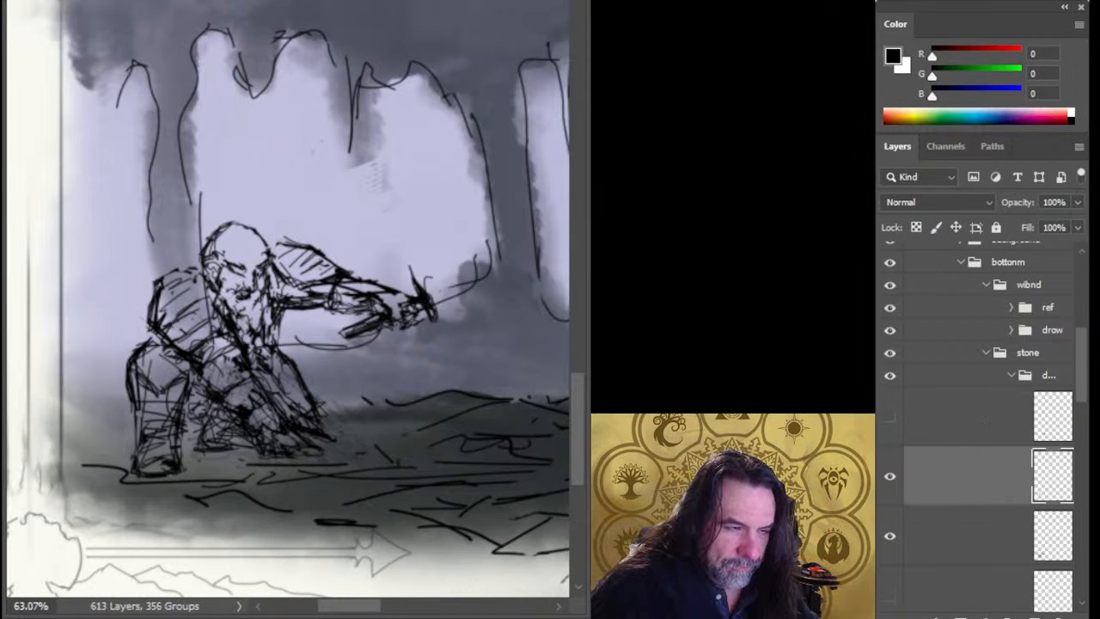
{"action": "key", "text": "ctrl+e"}
- Lasso the outstretched arm and move it slightly lower on the shoulder, and rework the strokes of the face
{"action": "key", "text": "l"}
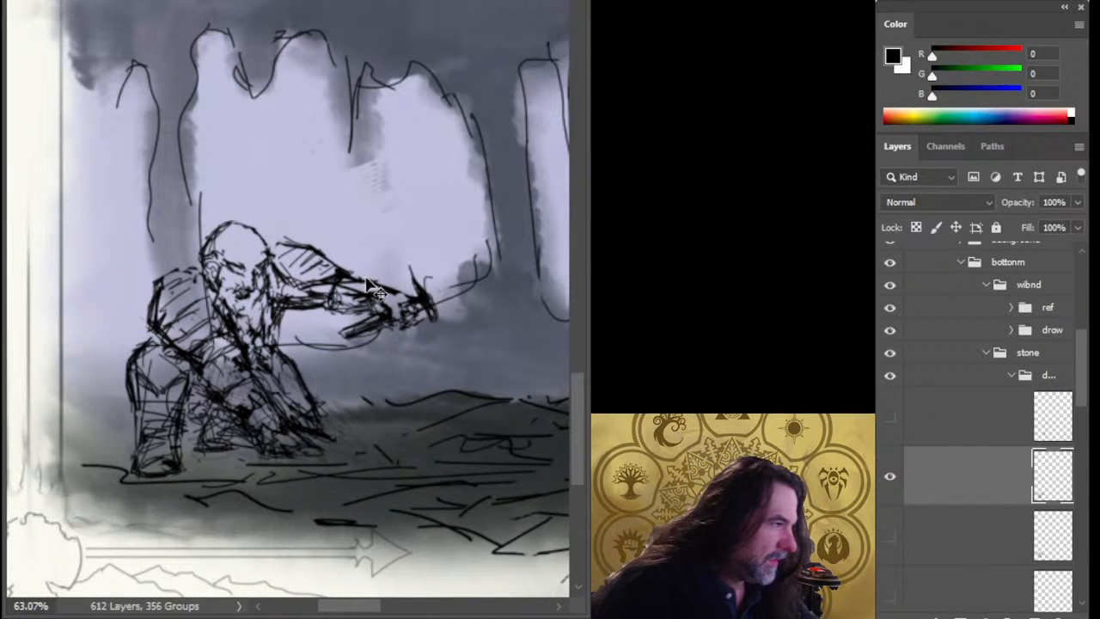
{"action": "mouse_move", "coordinate": [326, 207]}
{"action": "left_mouse_down"}
{"action": "mouse_move", "coordinate": [275, 231]}
{"action": "mouse_move", "coordinate": [272, 294]}
{"action": "mouse_move", "coordinate": [332, 332]}
{"action": "mouse_move", "coordinate": [538, 279]}
{"action": "mouse_move", "coordinate": [331, 209]}
{"action": "left_mouse_up"}
{"action": "key", "text": "v"}
{"action": "left_click_drag", "start_coordinate": [397, 310], "coordinate": [400, 330]}
{"action": "key", "text": "ctrl+d"}
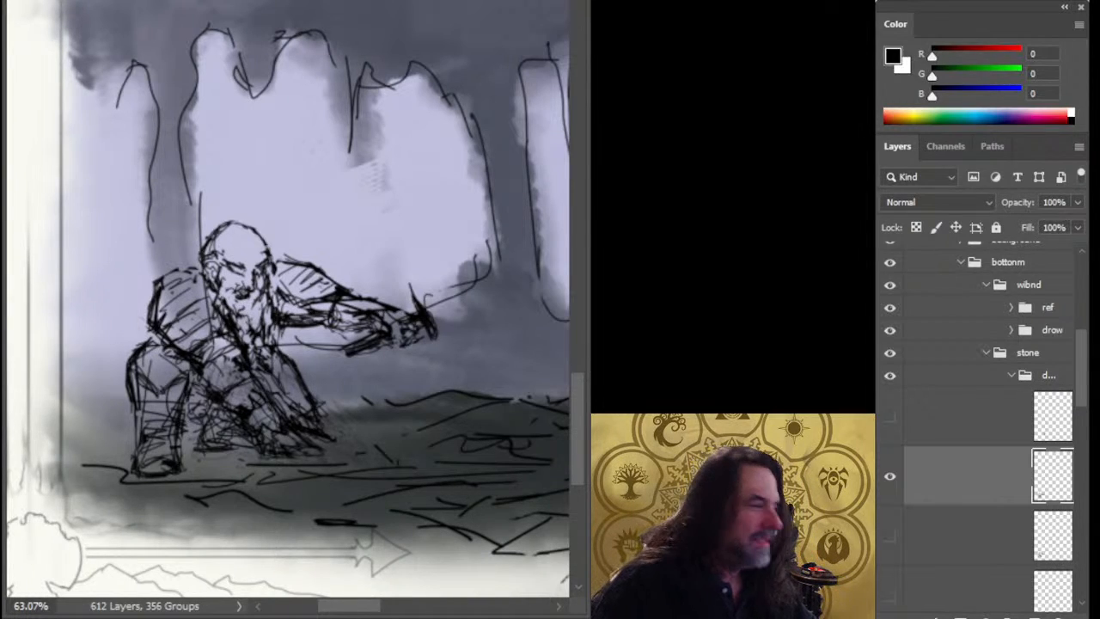
{"action": "key", "text": "ctrl+z"}
{"action": "key", "text": "ctrl+d"}
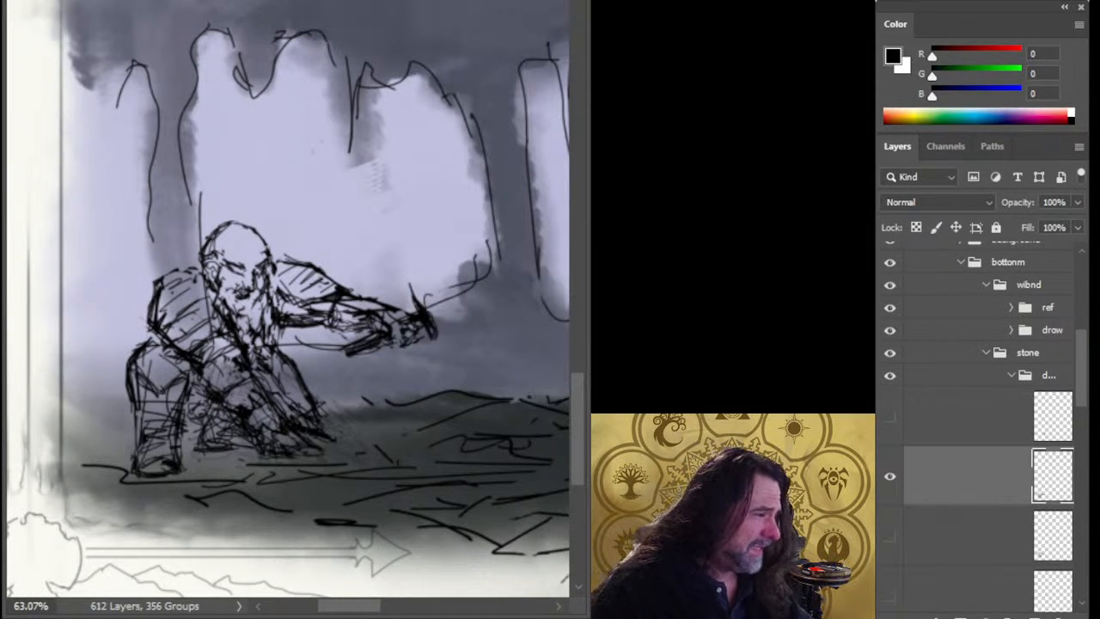
{"action": "key", "text": "ctrl+shift+d"}
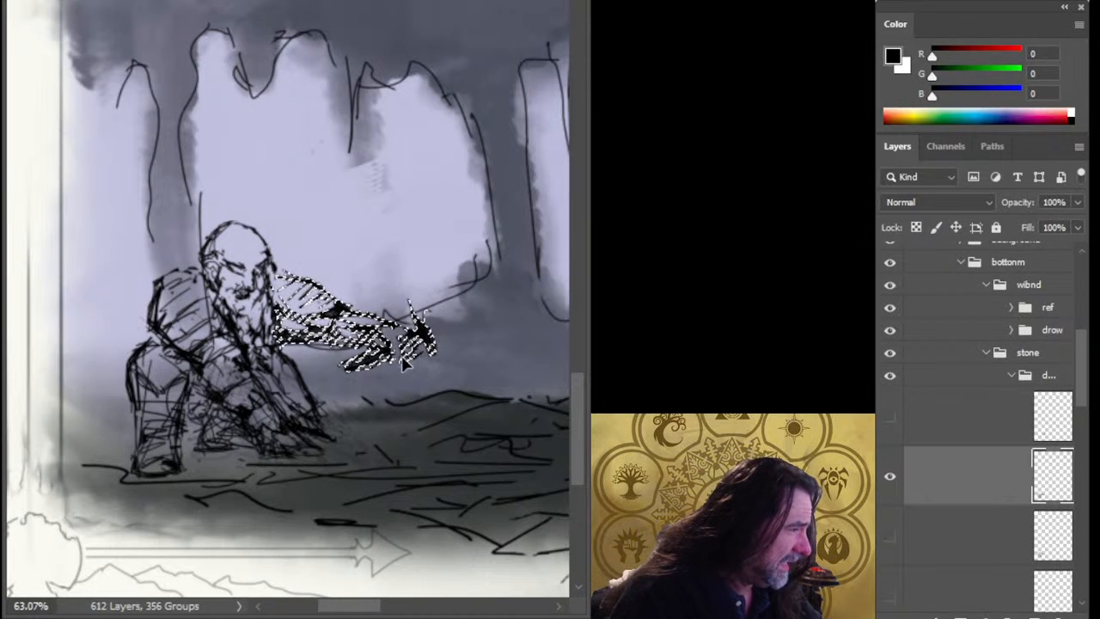
{"action": "key", "text": "ctrl+d"}
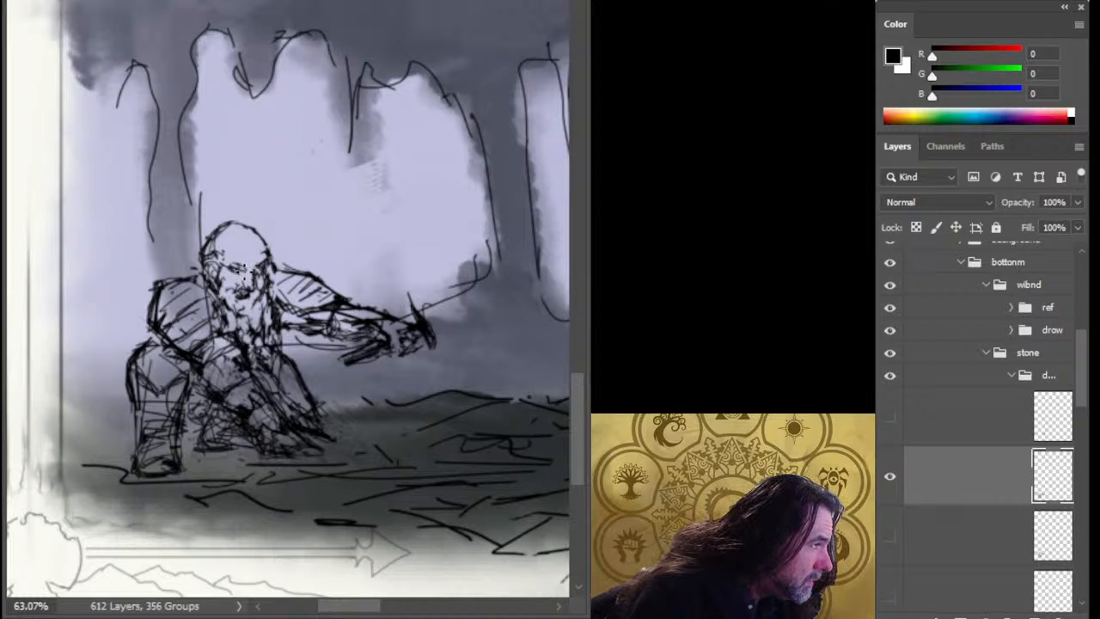
{"action": "mouse_move", "coordinate": [243, 275]}
{"action": "left_mouse_down"}
{"action": "mouse_move", "coordinate": [249, 287]}
{"action": "mouse_move", "coordinate": [237, 268]}
{"action": "mouse_move", "coordinate": [246, 296]}
{"action": "left_mouse_up"}
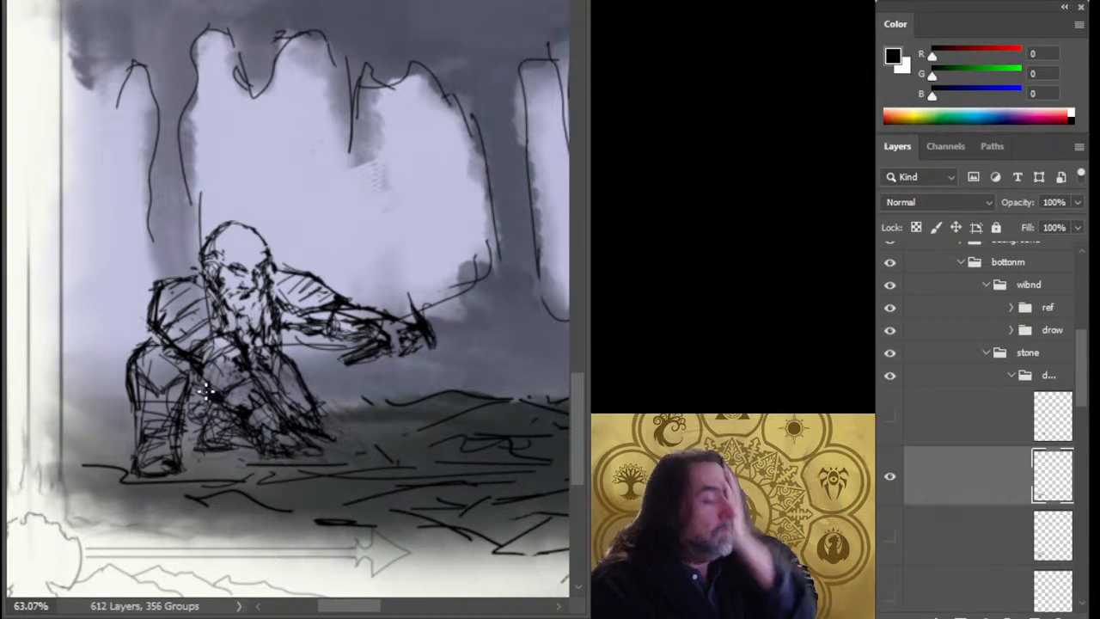
- Shorten the outstretched arm by narrowing it with a free transform, and move the lassoed front leg inward toward the body
{"action": "scroll", "coordinate": [356, 381], "scroll_direction": "up", "scroll_amount": 2}
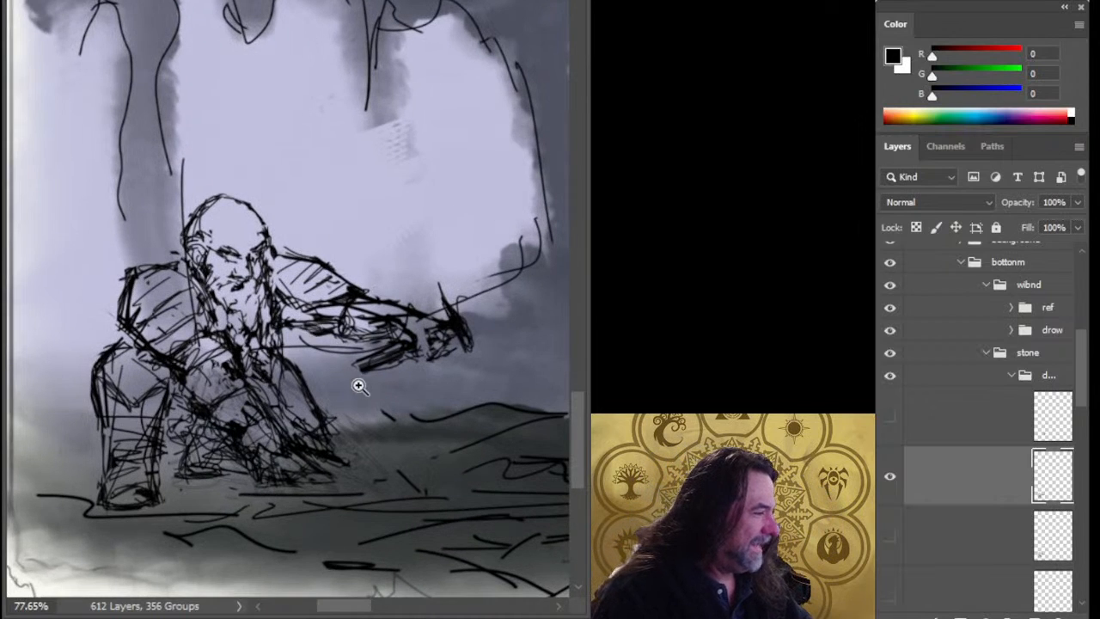
{"action": "left_click_drag", "start_coordinate": [356, 381], "coordinate": [364, 334]}
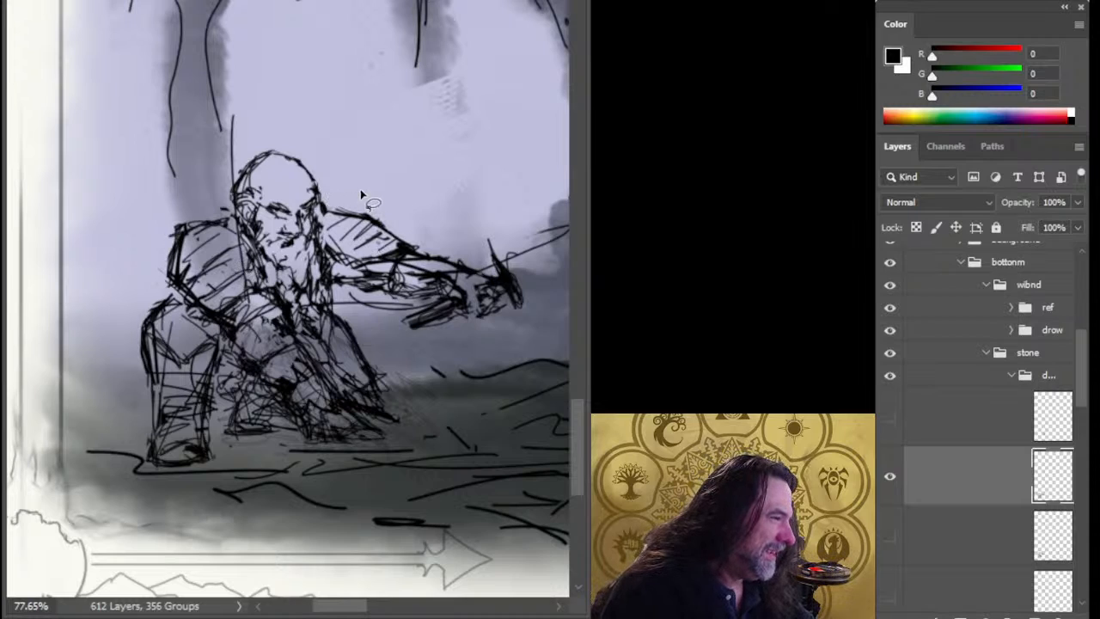
{"action": "mouse_move", "coordinate": [320, 189]}
{"action": "left_mouse_down"}
{"action": "mouse_move", "coordinate": [365, 311]}
{"action": "mouse_move", "coordinate": [468, 368]}
{"action": "mouse_move", "coordinate": [548, 301]}
{"action": "mouse_move", "coordinate": [385, 159]}
{"action": "mouse_move", "coordinate": [369, 182]}
{"action": "left_mouse_up"}
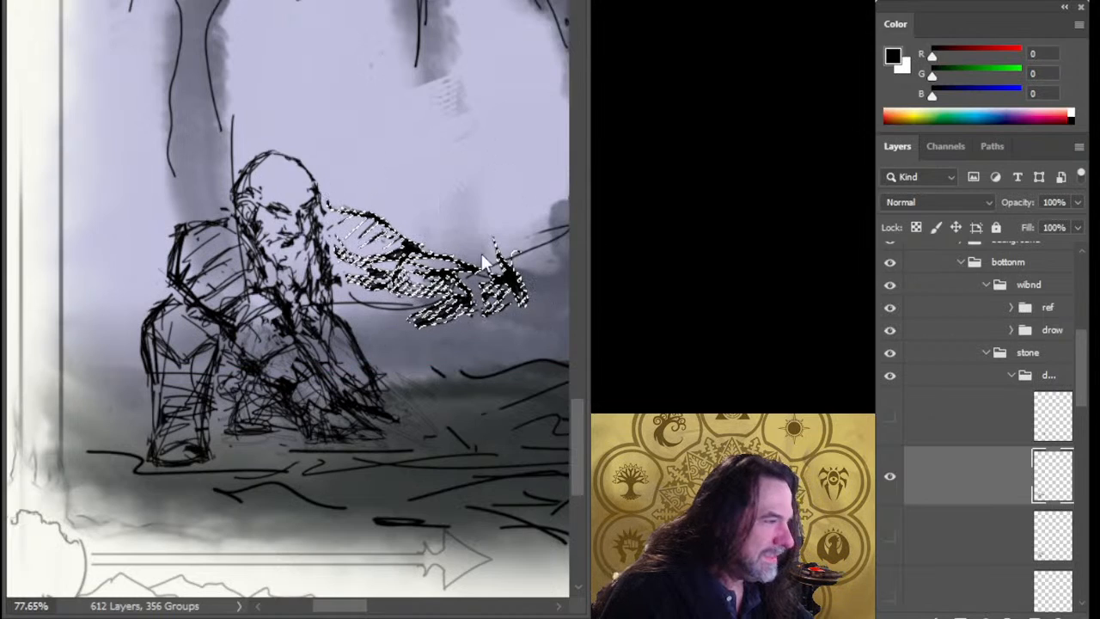
{"action": "key", "text": "ctrl+t"}
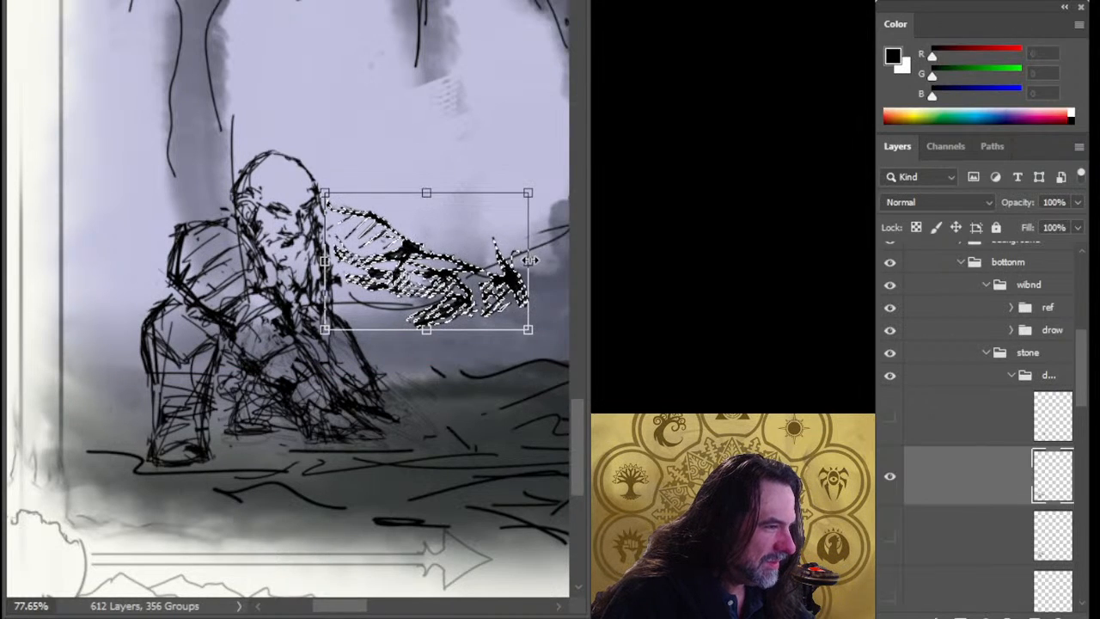
{"action": "left_click_drag", "start_coordinate": [527, 261], "coordinate": [490, 259]}
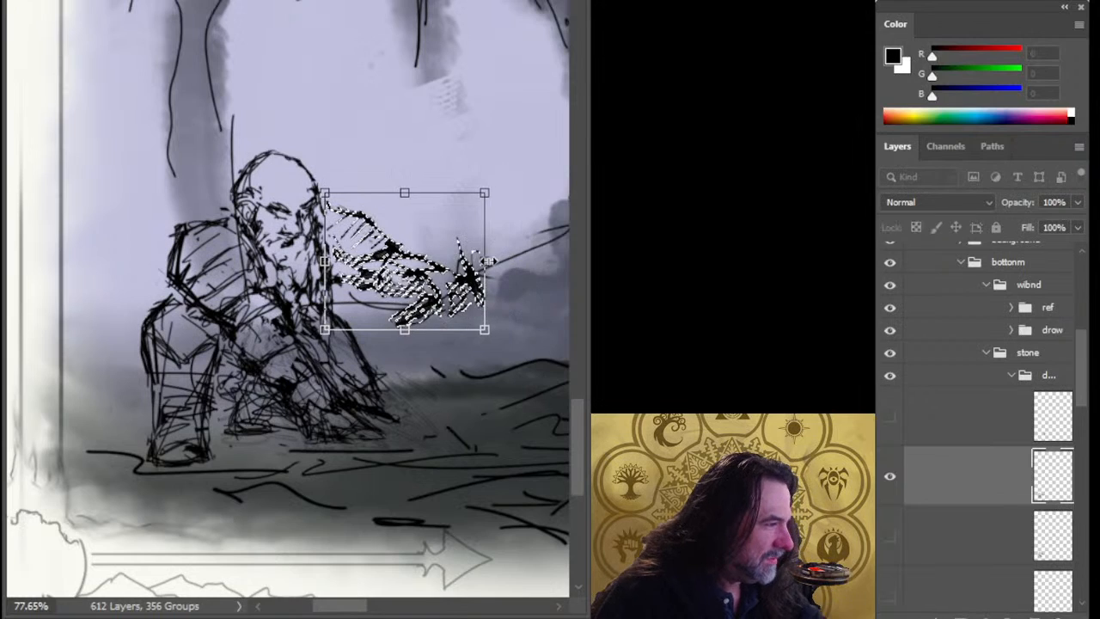
{"action": "key", "text": "Return"}
{"action": "left_click_drag", "start_coordinate": [523, 300], "coordinate": [521, 305], "text": "ctrl"}
{"action": "key", "text": "ctrl+d"}
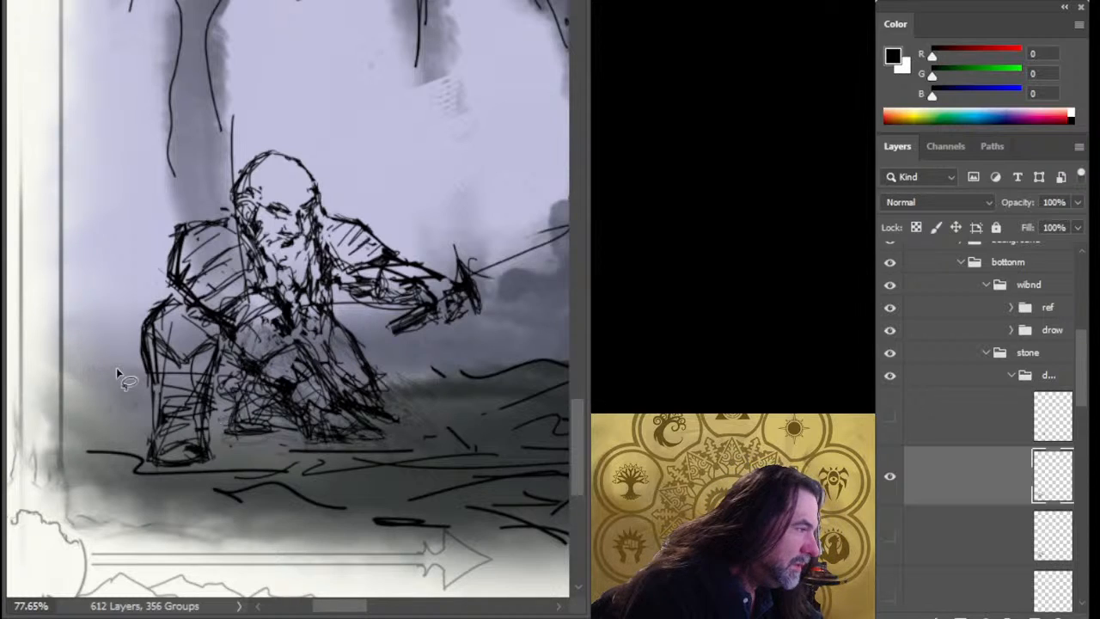
{"action": "mouse_move", "coordinate": [95, 333]}
{"action": "left_mouse_down"}
{"action": "mouse_move", "coordinate": [91, 448]}
{"action": "mouse_move", "coordinate": [209, 498]}
{"action": "mouse_move", "coordinate": [223, 448]}
{"action": "mouse_move", "coordinate": [224, 342]}
{"action": "mouse_move", "coordinate": [174, 297]}
{"action": "left_mouse_up"}
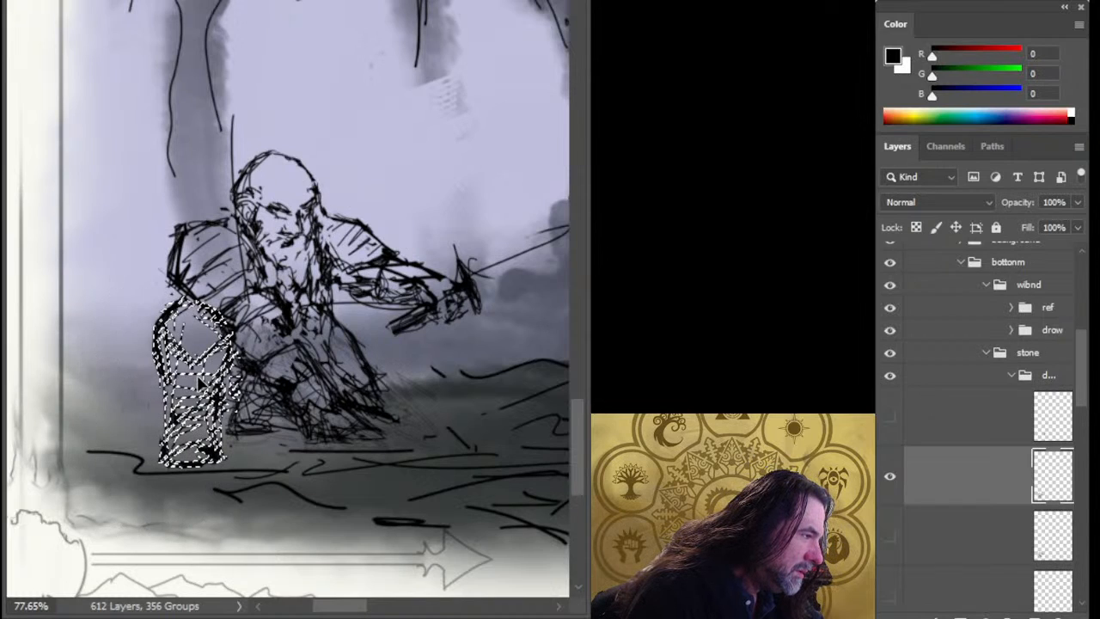
{"action": "key", "text": "ctrl+d"}
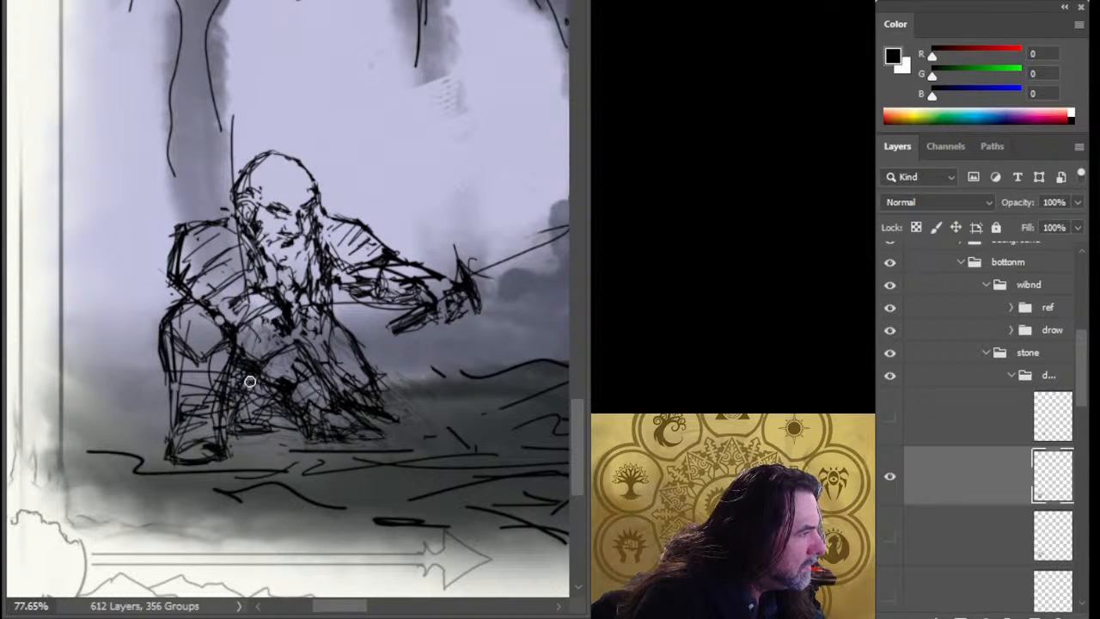
- Sketch the blocky outline of a hammer head around the end of the outstretched fist
{"action": "scroll", "coordinate": [326, 422], "scroll_direction": "down", "scroll_amount": 5}
{"action": "left_click_drag", "start_coordinate": [326, 494], "coordinate": [318, 393]}
{"action": "scroll", "coordinate": [246, 401], "scroll_direction": "up", "scroll_amount": 3}
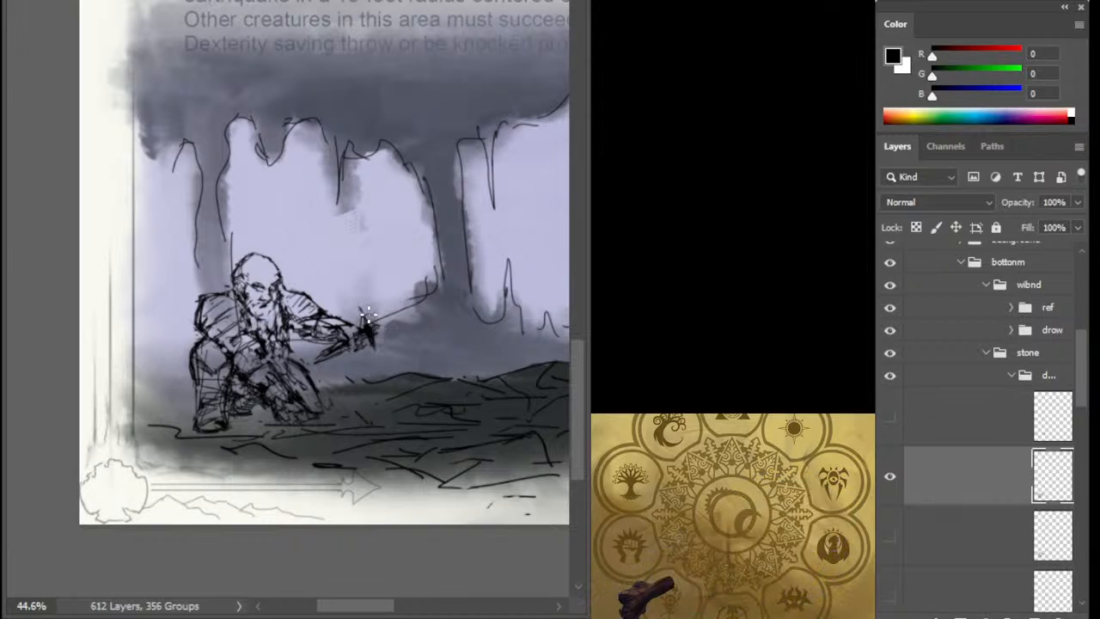
{"action": "left_click_drag", "start_coordinate": [378, 347], "coordinate": [398, 352]}
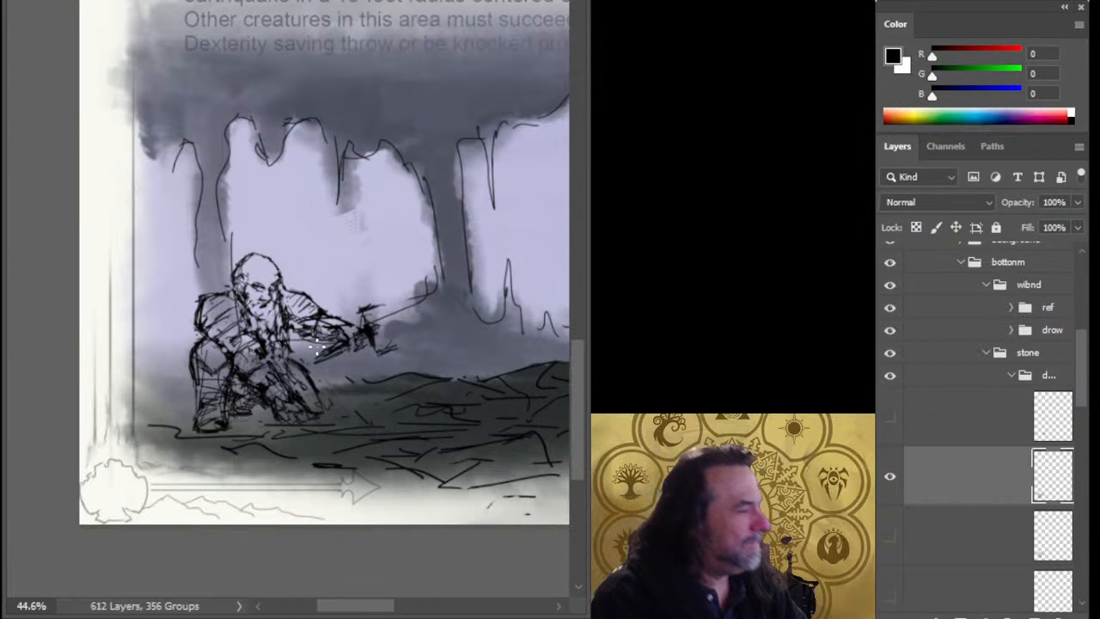
{"action": "scroll", "coordinate": [368, 314], "scroll_direction": "up", "scroll_amount": 2}
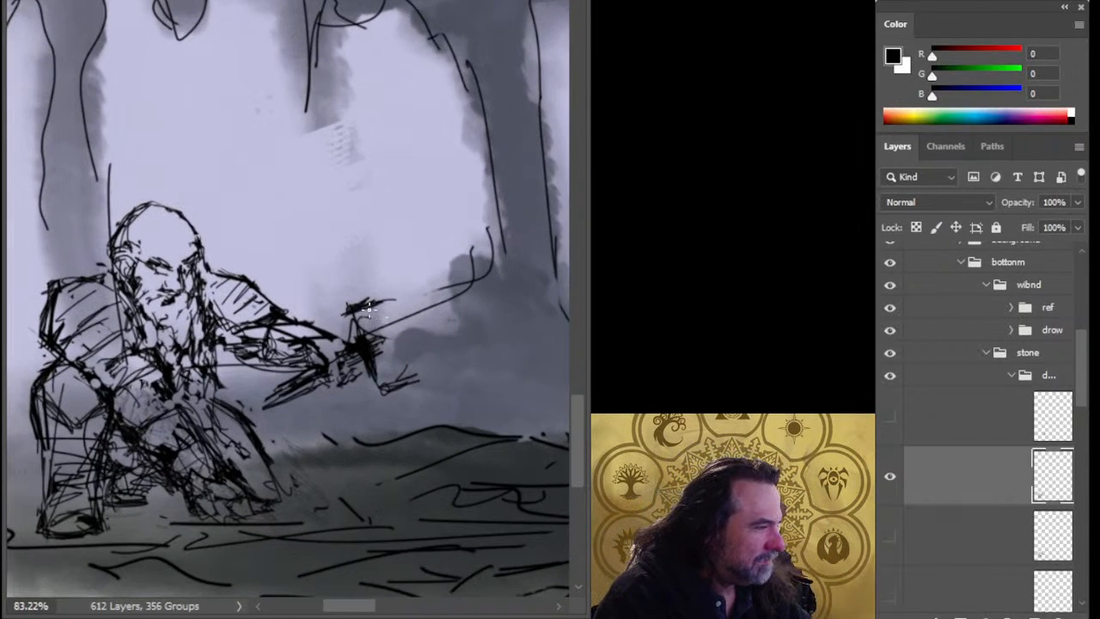
{"action": "mouse_move", "coordinate": [418, 283]}
{"action": "left_mouse_down"}
{"action": "mouse_move", "coordinate": [440, 372]}
{"action": "mouse_move", "coordinate": [384, 391]}
{"action": "mouse_move", "coordinate": [428, 379]}
{"action": "mouse_move", "coordinate": [397, 397]}
{"action": "left_mouse_up"}
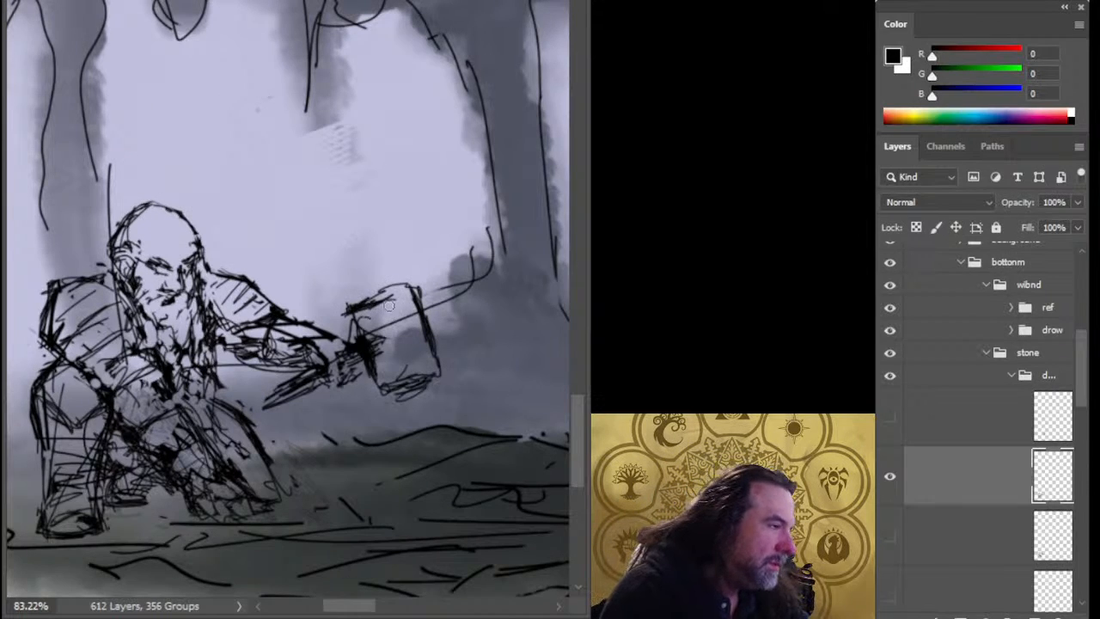
- Erase the hammer head's rough top edge and outer corner, and redraw its outer face with a sharper corner and shading lines
{"action": "left_click_drag", "start_coordinate": [389, 306], "coordinate": [411, 276]}
{"action": "mouse_move", "coordinate": [435, 373]}
{"action": "left_mouse_down"}
{"action": "mouse_move", "coordinate": [401, 398]}
{"action": "mouse_move", "coordinate": [445, 360]}
{"action": "left_mouse_up"}
{"action": "left_click_drag", "start_coordinate": [433, 333], "coordinate": [444, 361]}
{"action": "left_click_drag", "start_coordinate": [405, 301], "coordinate": [423, 349]}
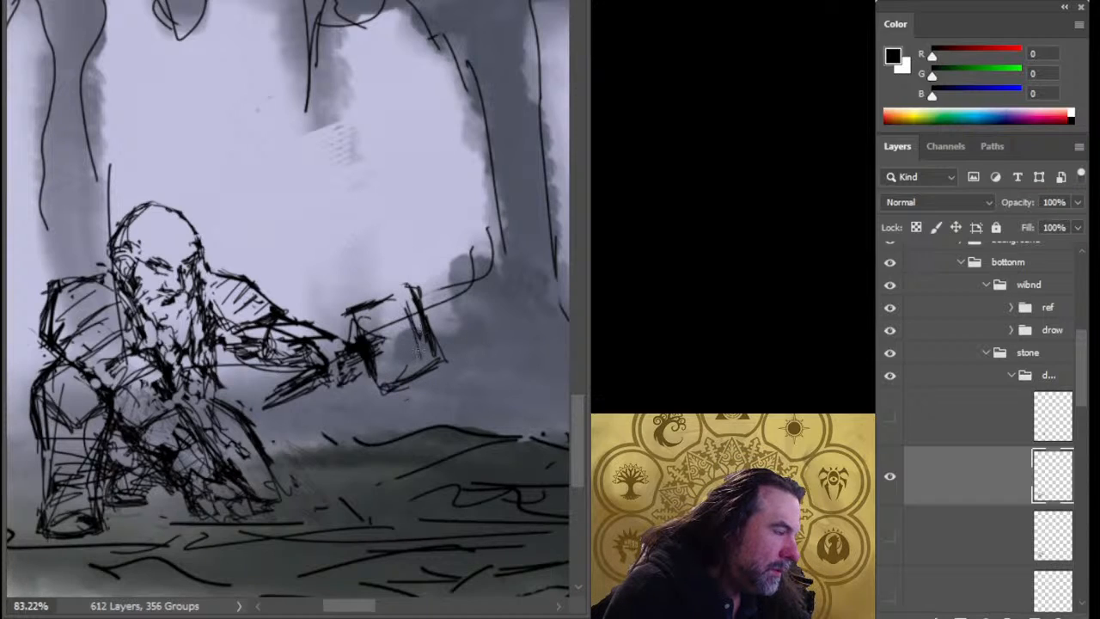
{"action": "left_click_drag", "start_coordinate": [414, 309], "coordinate": [426, 345]}
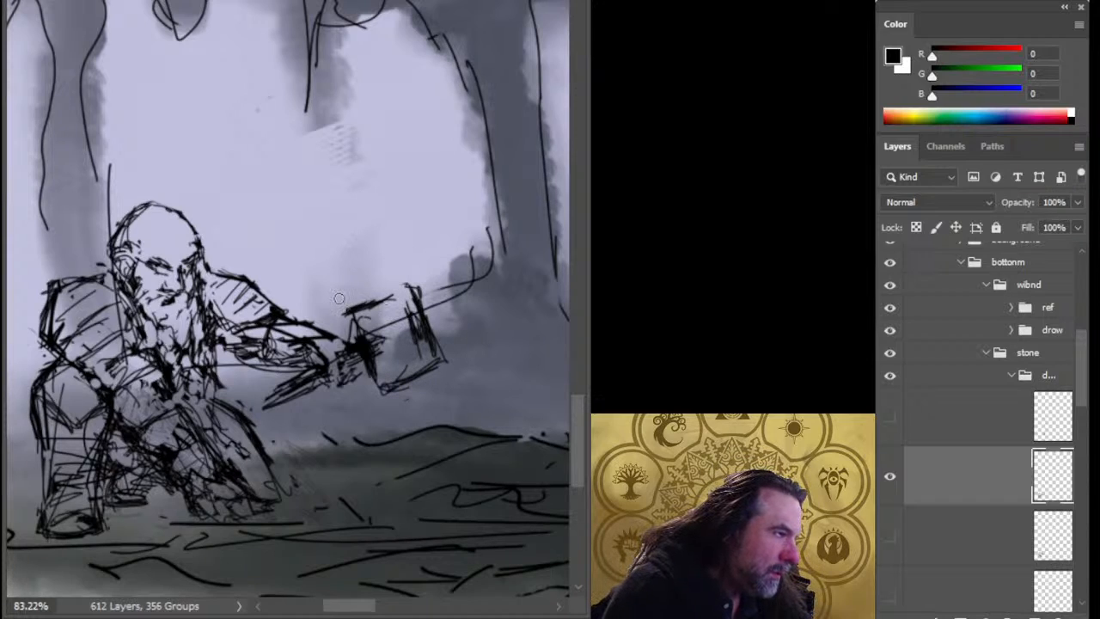
- Clean up the hammer head's inner edge beside the fist and redraw its top edge, undoing unwanted strokes
{"action": "key", "text": "ctrl+z"}
{"action": "mouse_move", "coordinate": [368, 382]}
{"action": "left_mouse_down"}
{"action": "mouse_move", "coordinate": [381, 403]}
{"action": "mouse_move", "coordinate": [371, 368]}
{"action": "mouse_move", "coordinate": [387, 390]}
{"action": "left_mouse_up"}
{"action": "key", "text": "b"}
{"action": "left_click_drag", "start_coordinate": [361, 337], "coordinate": [391, 394]}
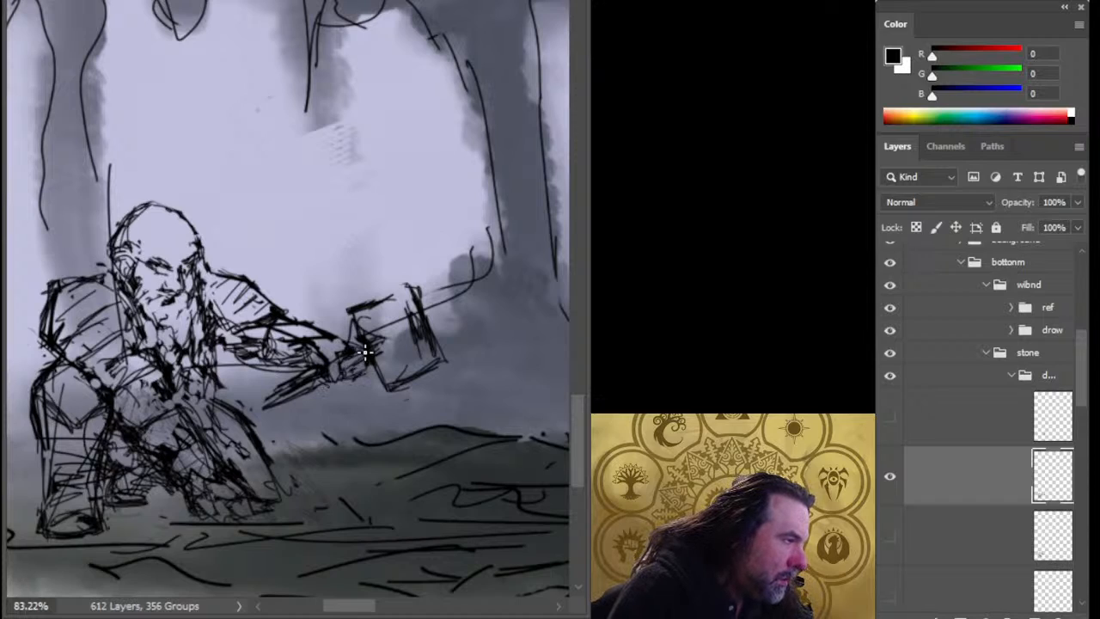
{"action": "left_click_drag", "start_coordinate": [363, 307], "coordinate": [404, 285]}
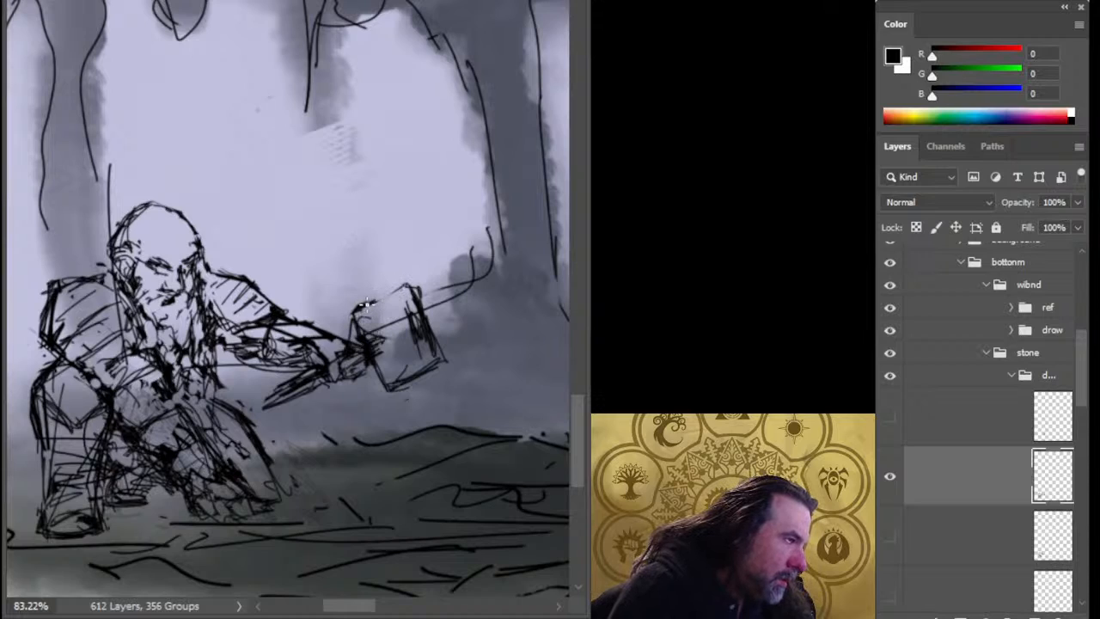
{"action": "key", "text": "ctrl+z"}
{"action": "key", "text": "ctrl+z"}
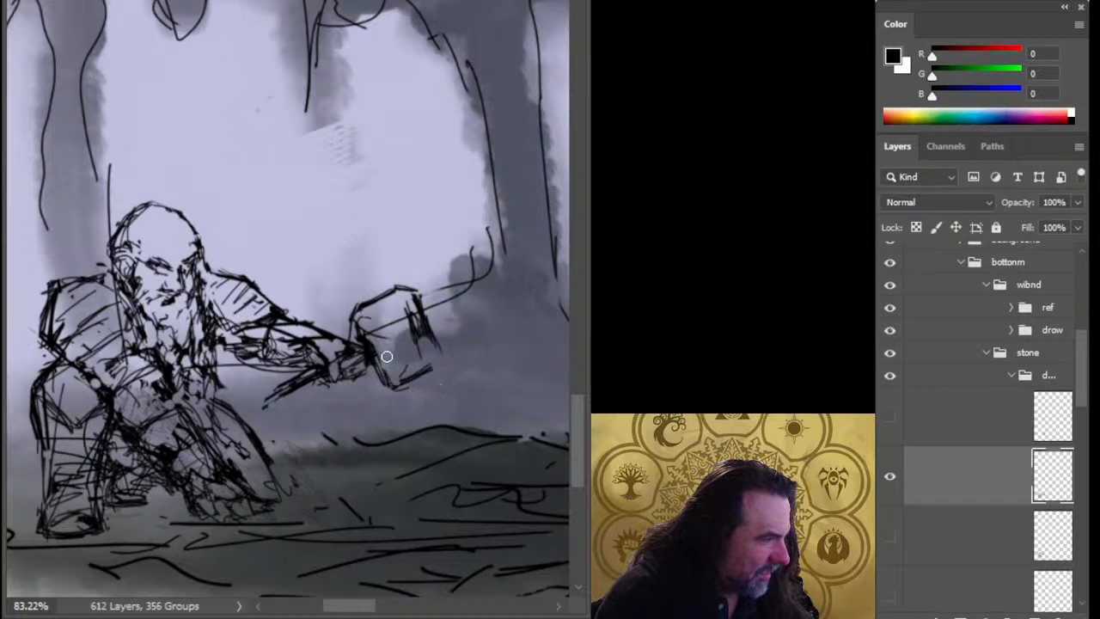
- Lasso the hammer head, move it slightly closer to the fist, and deselect it
{"action": "key", "text": "l"}
{"action": "mouse_move", "coordinate": [399, 263]}
{"action": "left_mouse_down"}
{"action": "mouse_move", "coordinate": [335, 315]}
{"action": "mouse_move", "coordinate": [362, 359]}
{"action": "mouse_move", "coordinate": [437, 424]}
{"action": "left_mouse_up"}
{"action": "left_click_drag", "start_coordinate": [434, 371], "coordinate": [425, 376], "text": "ctrl"}
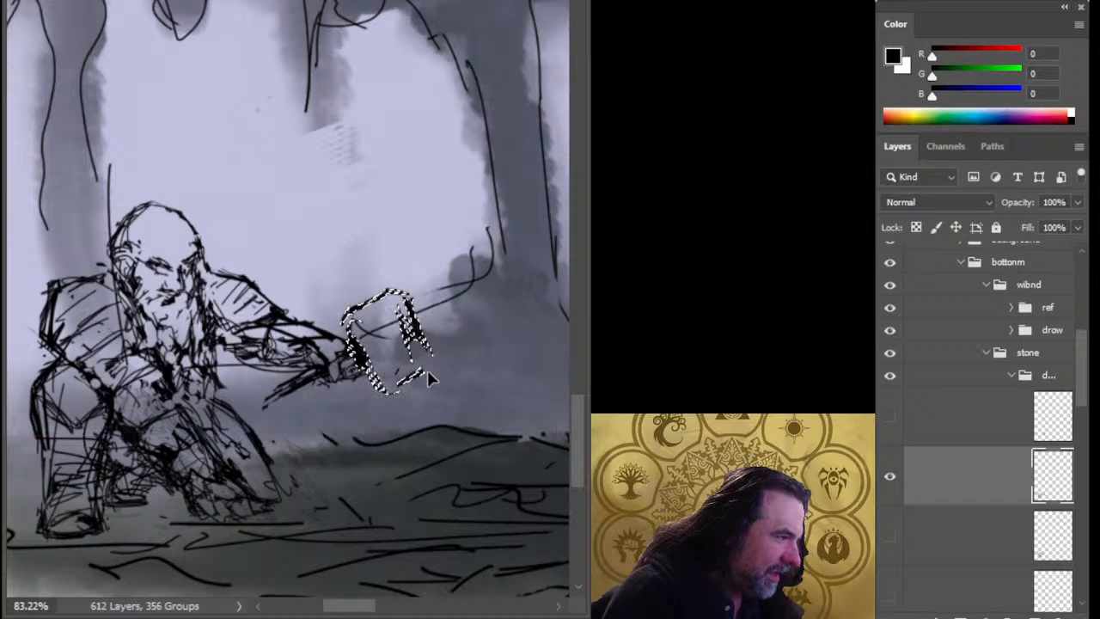
{"action": "key", "text": "ctrl+d"}
{"action": "key", "text": "b"}
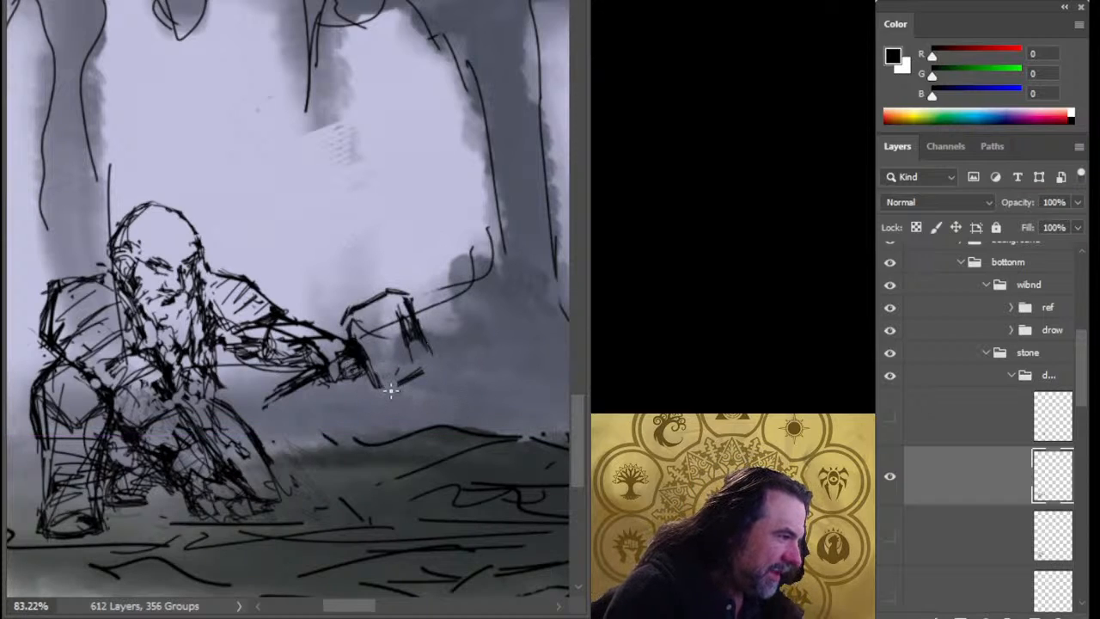
- Redraw the hammer head's outer face and lower edge with firm lines, and reinforce its top edge
{"action": "mouse_move", "coordinate": [391, 391]}
{"action": "left_mouse_down"}
{"action": "mouse_move", "coordinate": [411, 381]}
{"action": "mouse_move", "coordinate": [431, 311]}
{"action": "left_mouse_up"}
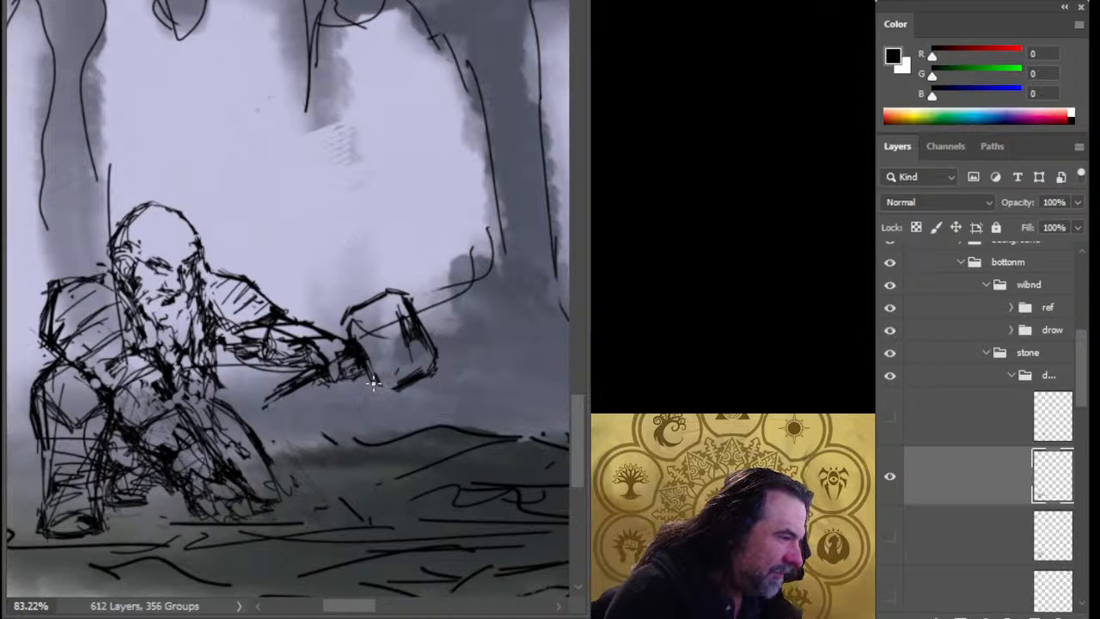
{"action": "left_click_drag", "start_coordinate": [401, 368], "coordinate": [420, 341]}
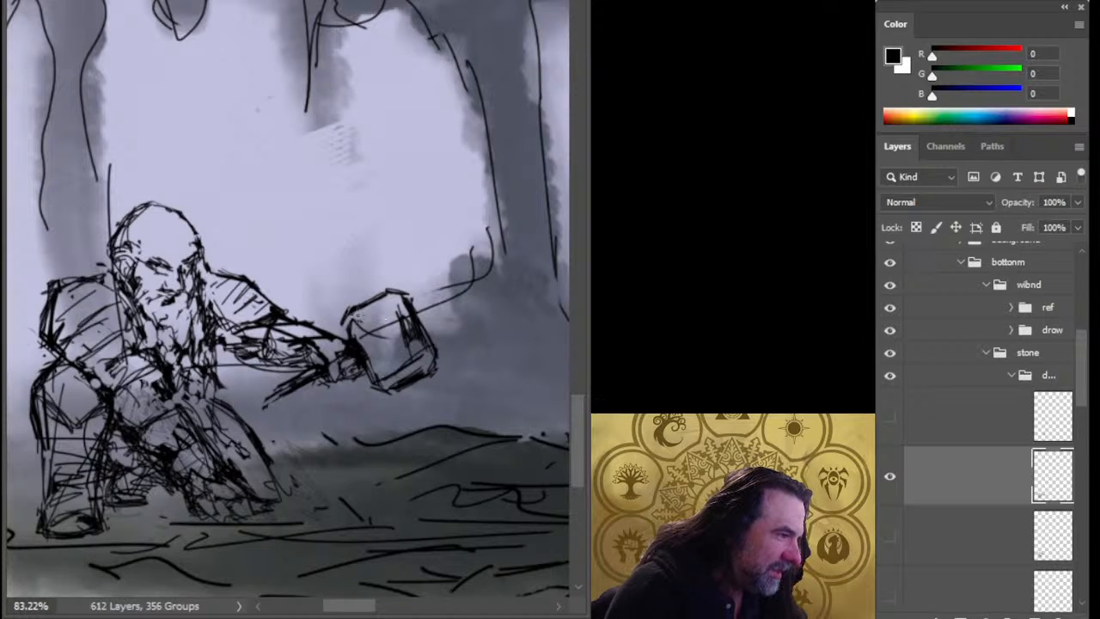
{"action": "left_click_drag", "start_coordinate": [357, 322], "coordinate": [401, 294]}
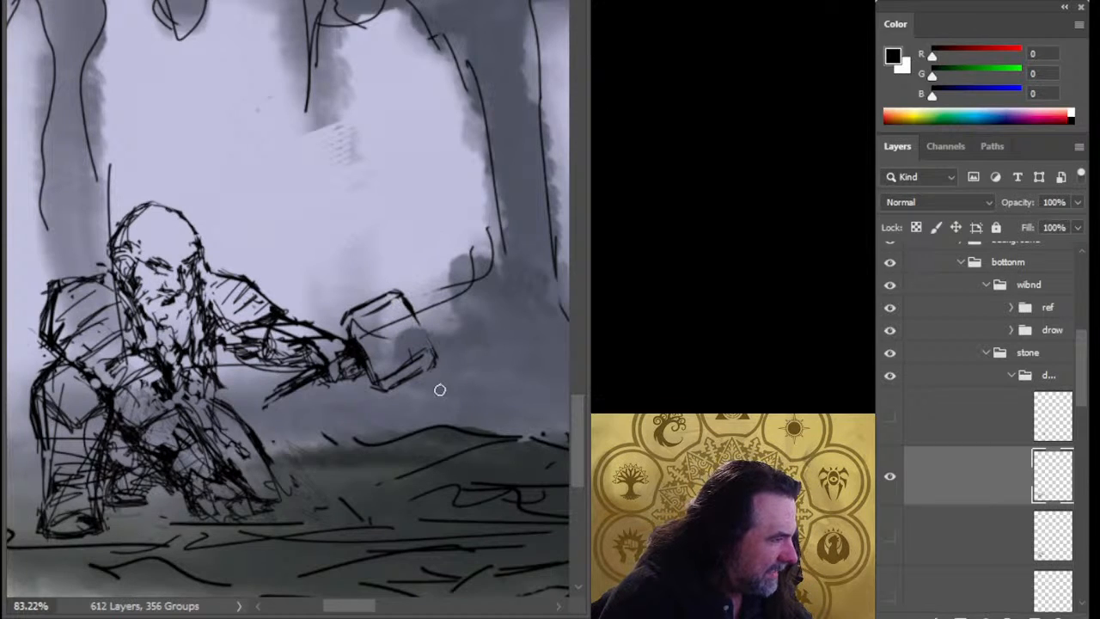
- Lasso the hammer head again, shift it slightly up and further in over the fist, and deselect it
{"action": "mouse_move", "coordinate": [393, 365]}
{"action": "left_mouse_down"}
{"action": "mouse_move", "coordinate": [430, 350]}
{"action": "mouse_move", "coordinate": [436, 365]}
{"action": "left_mouse_up"}
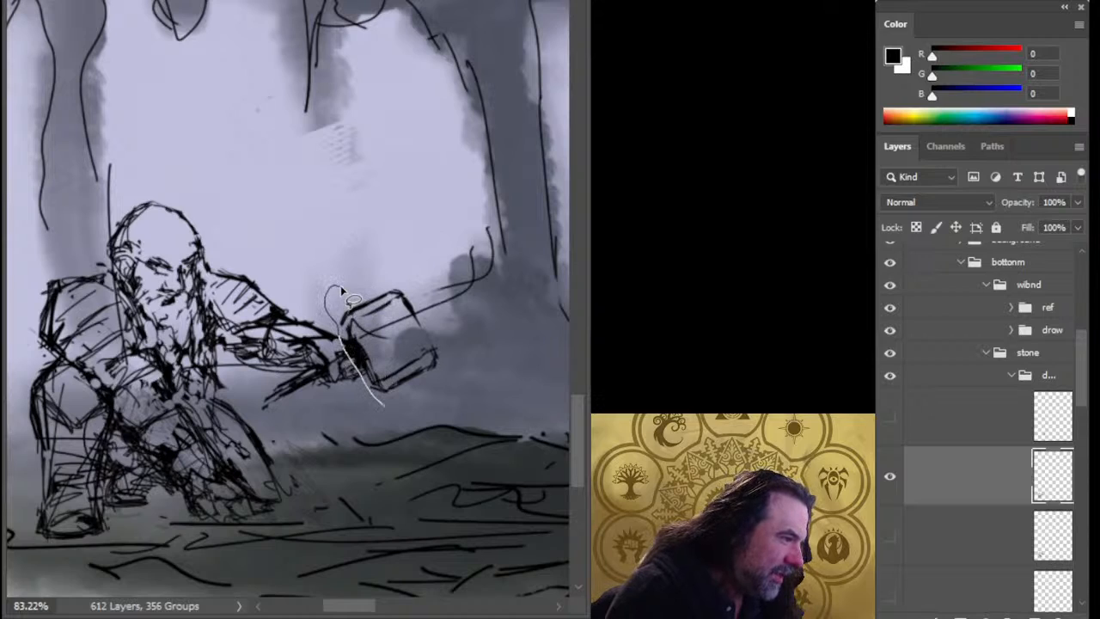
{"action": "left_click_drag", "start_coordinate": [412, 361], "coordinate": [408, 355]}
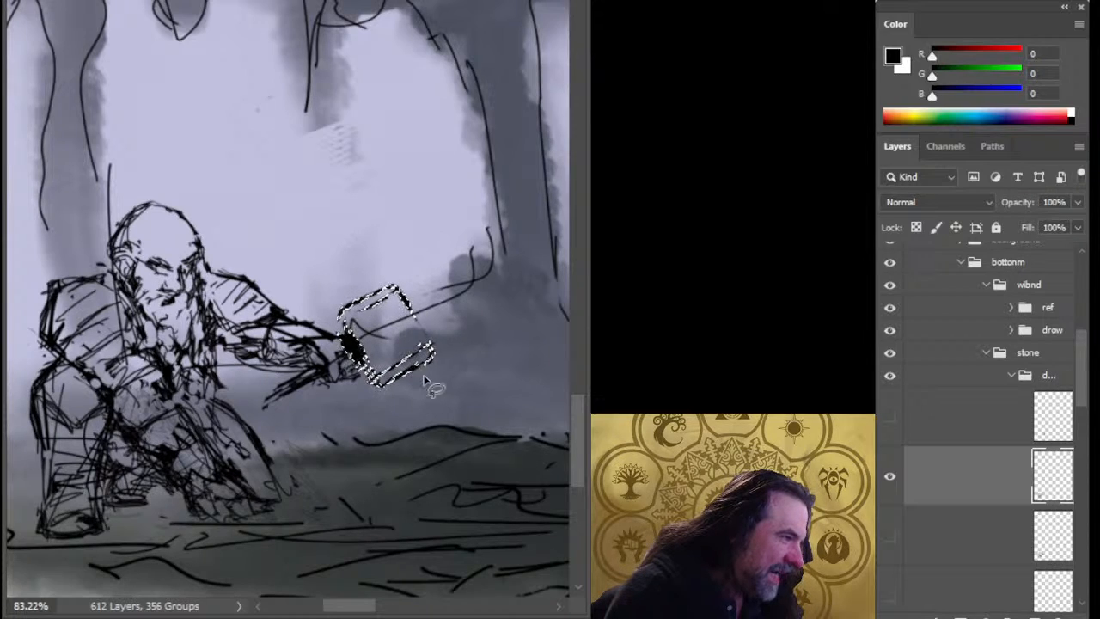
{"action": "key", "text": "ctrl+d"}
{"action": "key", "text": "b"}
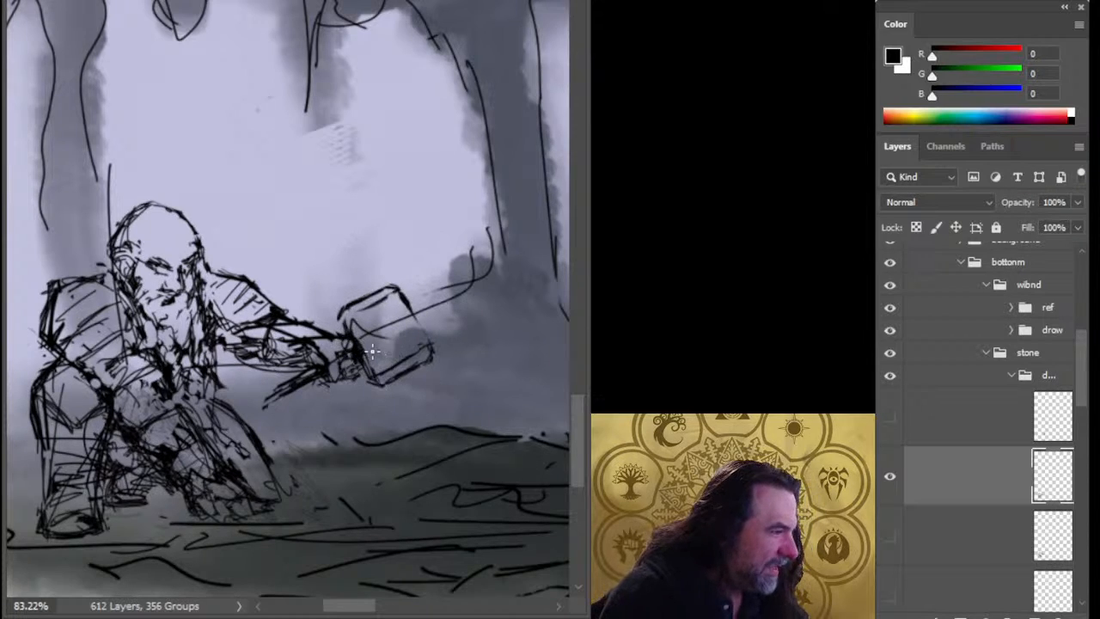
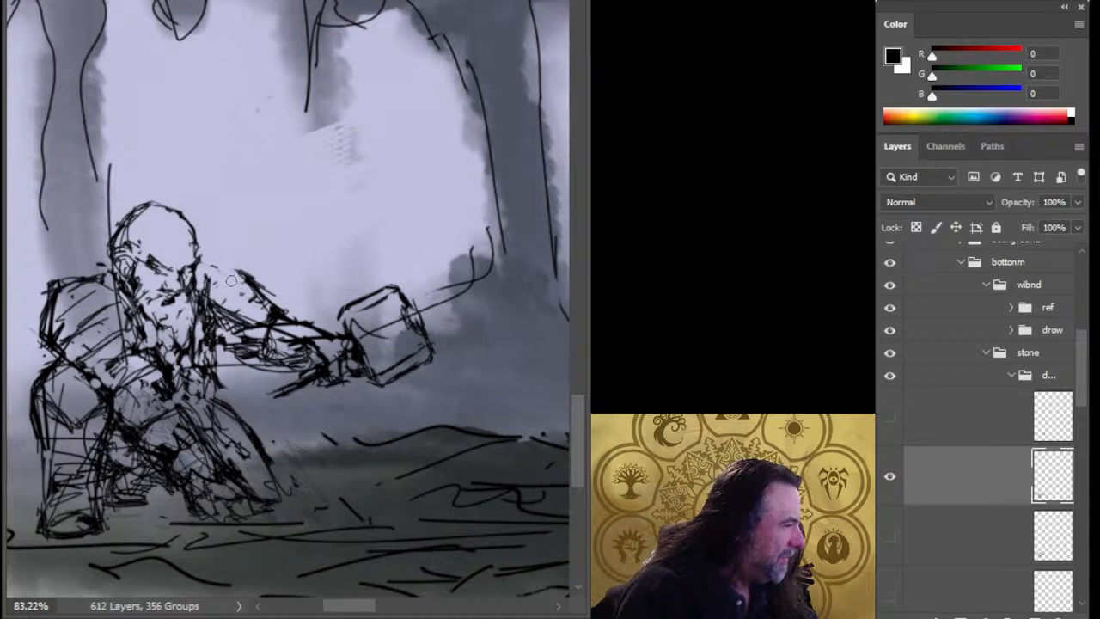
- Lower the upper arm's outline, and cut the forearm and hammer to a new layer, rotate them clockwise, move them down toward the body and merge
{"action": "mouse_move", "coordinate": [208, 274]}
{"action": "left_mouse_down"}
{"action": "mouse_move", "coordinate": [268, 311]}
{"action": "mouse_move", "coordinate": [275, 291]}
{"action": "mouse_move", "coordinate": [221, 293]}
{"action": "mouse_move", "coordinate": [255, 305]}
{"action": "left_mouse_up"}
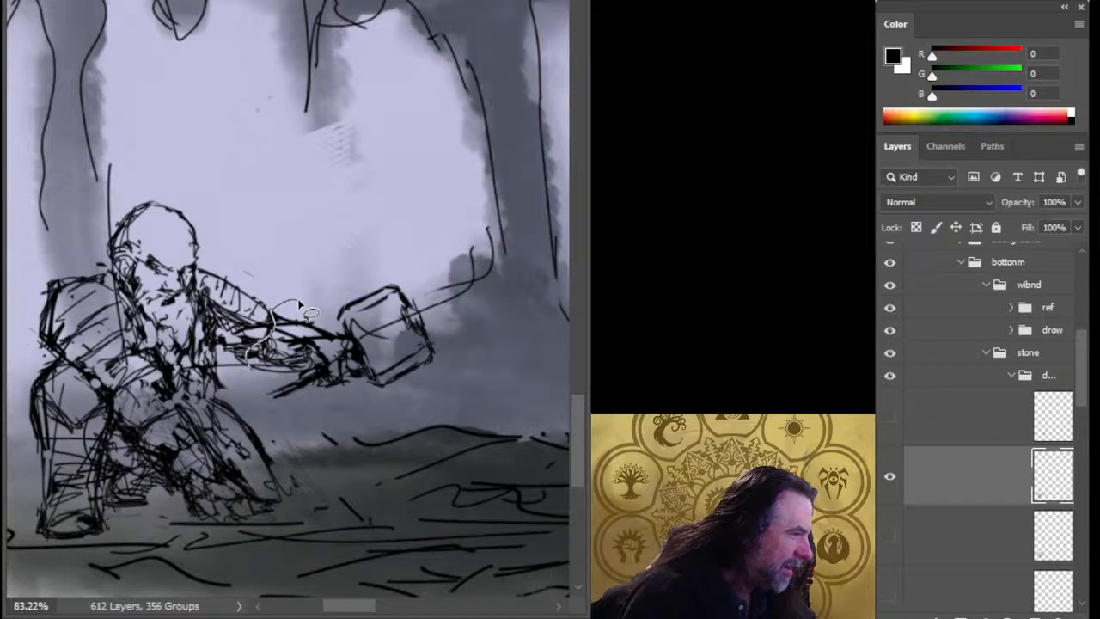
{"action": "mouse_move", "coordinate": [299, 305]}
{"action": "left_mouse_down"}
{"action": "mouse_move", "coordinate": [467, 364]}
{"action": "mouse_move", "coordinate": [307, 295]}
{"action": "mouse_move", "coordinate": [278, 386]}
{"action": "mouse_move", "coordinate": [284, 430]}
{"action": "left_mouse_up"}
{"action": "key", "text": "ctrl+x"}
{"action": "key", "text": "ctrl+v"}
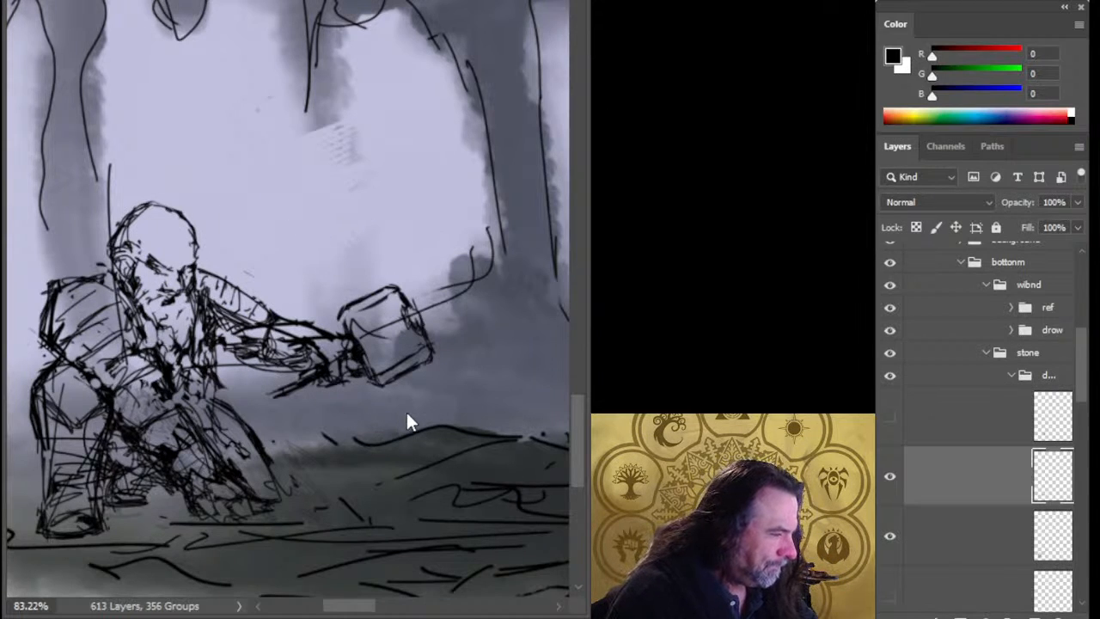
{"action": "key", "text": "ctrl+t"}
{"action": "left_click_drag", "start_coordinate": [388, 209], "coordinate": [417, 228]}
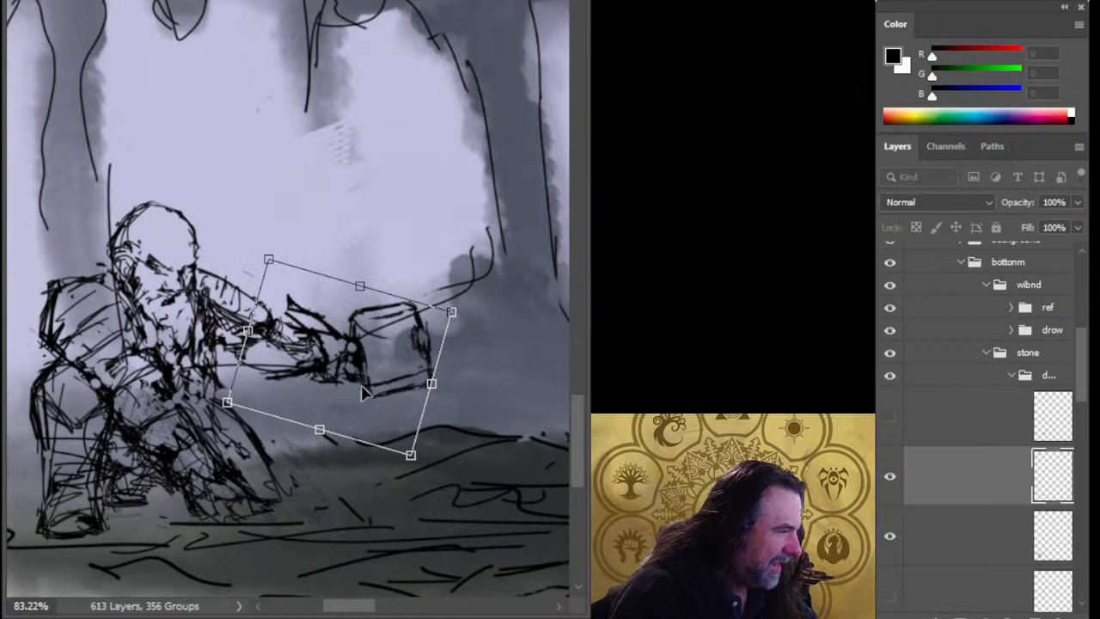
{"action": "left_click_drag", "start_coordinate": [363, 393], "coordinate": [337, 409]}
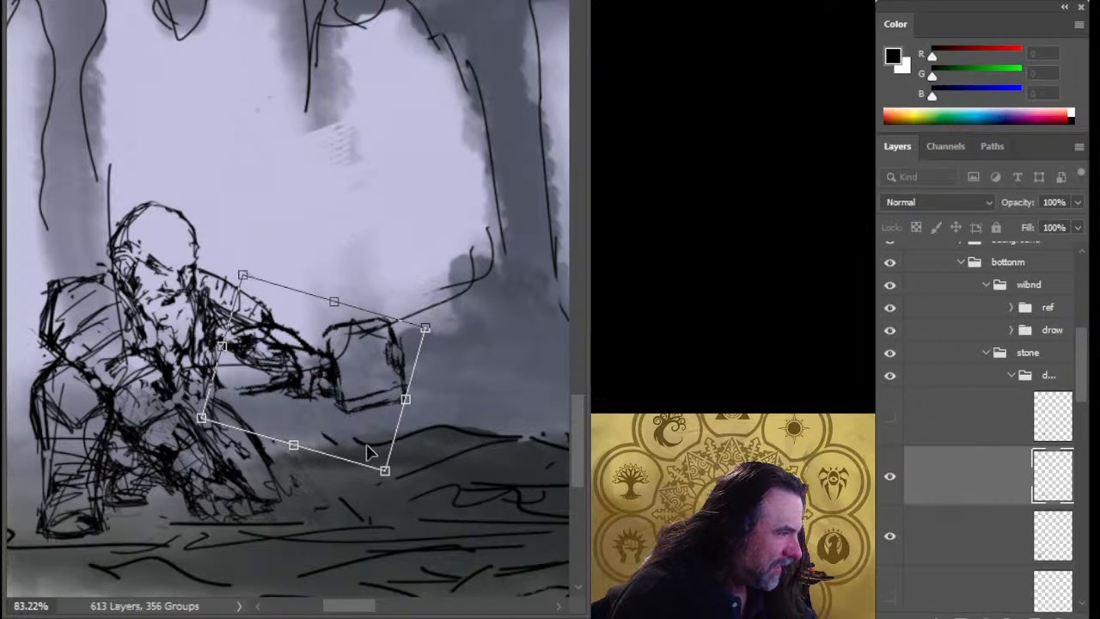
{"action": "key", "text": "Return"}
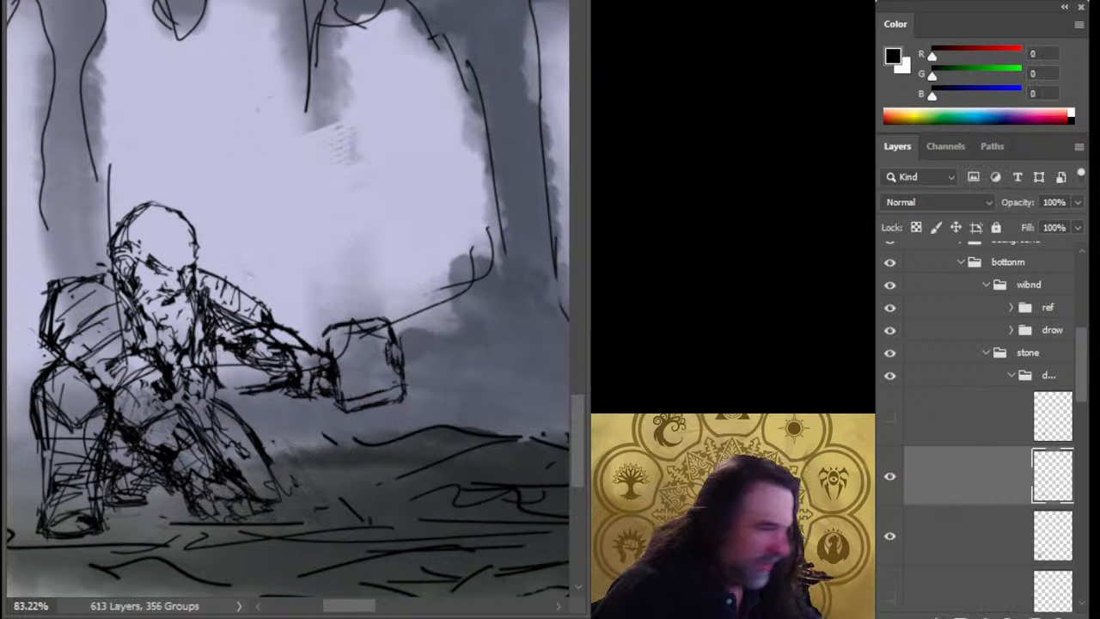
{"action": "key", "text": "ctrl+e"}
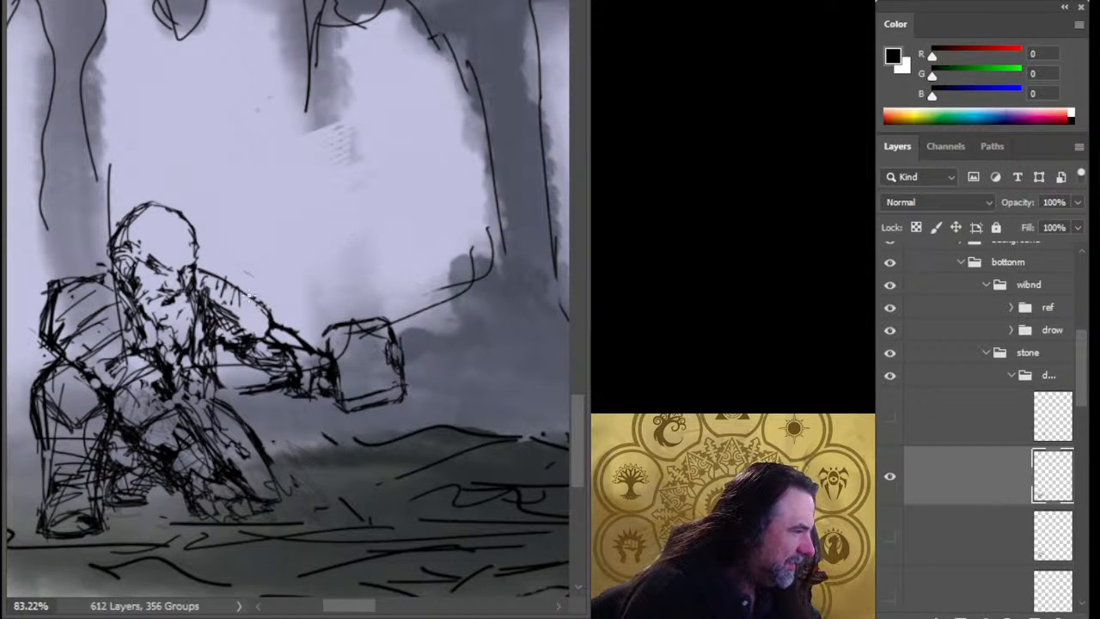
- Redraw the outstretched arm's upper contour from shoulder to elbow and clean up the lines along its underside and beside the beard
{"action": "left_click_drag", "start_coordinate": [243, 291], "coordinate": [283, 325]}
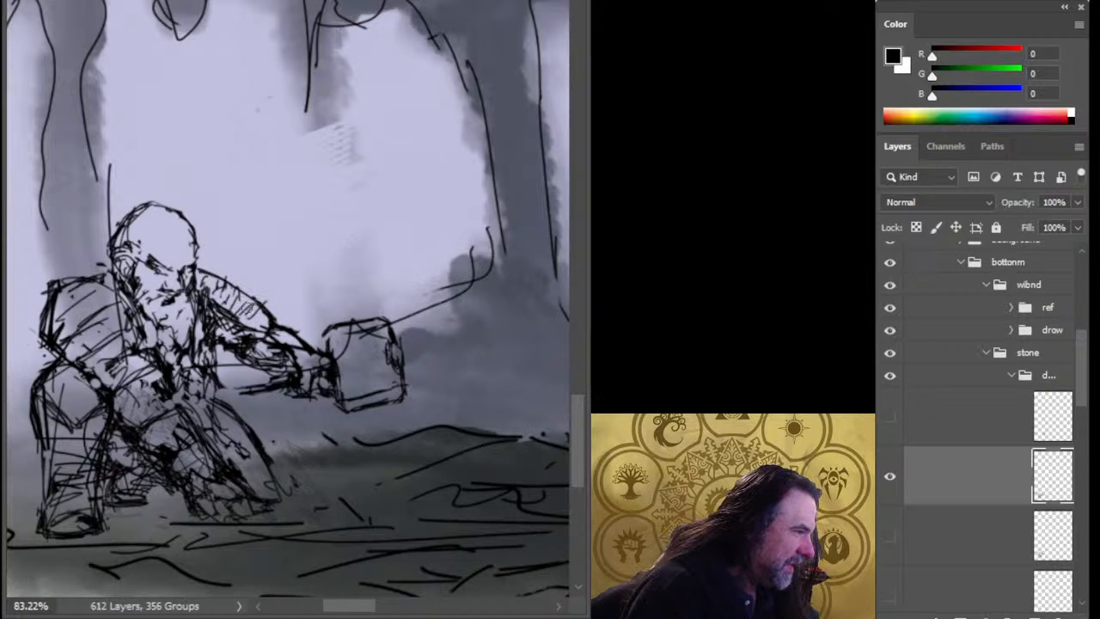
{"action": "left_click_drag", "start_coordinate": [220, 279], "coordinate": [265, 316]}
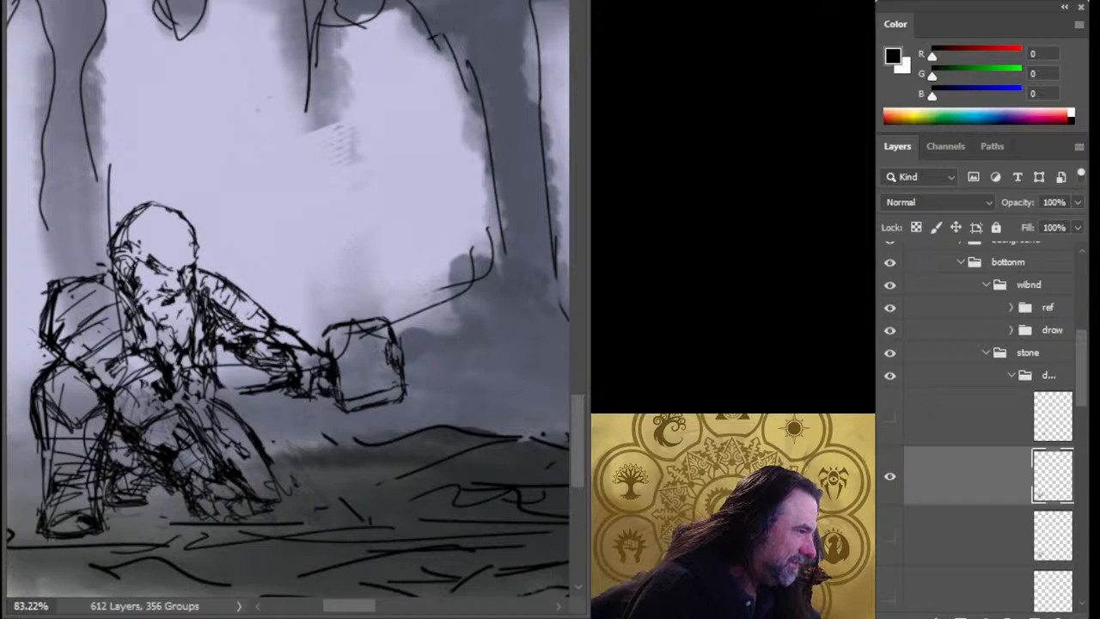
{"action": "left_click_drag", "start_coordinate": [218, 339], "coordinate": [249, 361]}
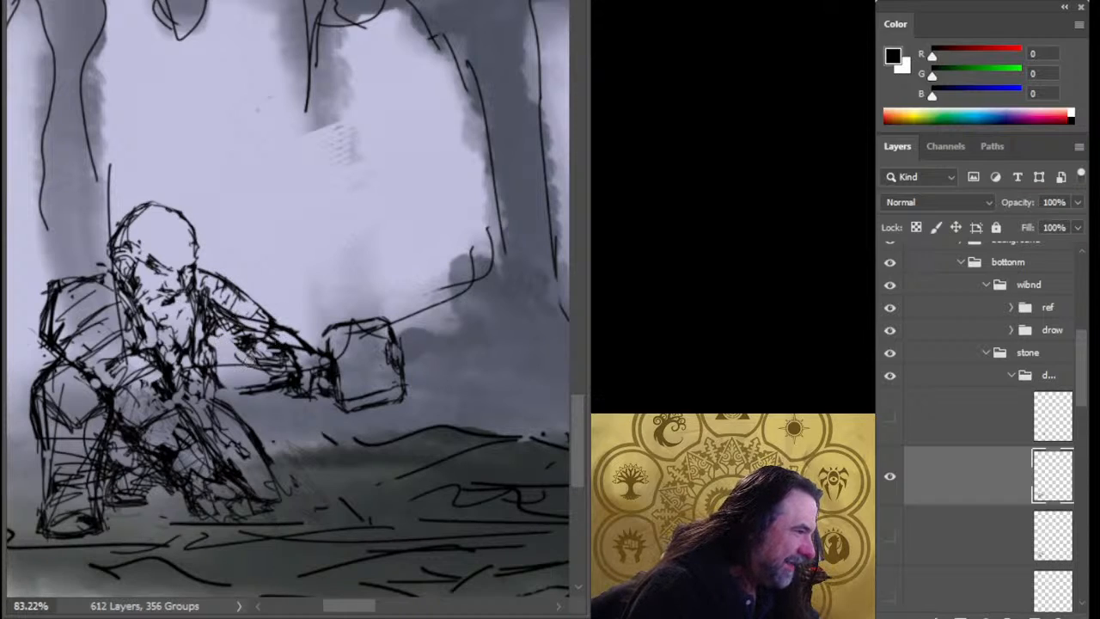
{"action": "left_click_drag", "start_coordinate": [214, 309], "coordinate": [259, 328]}
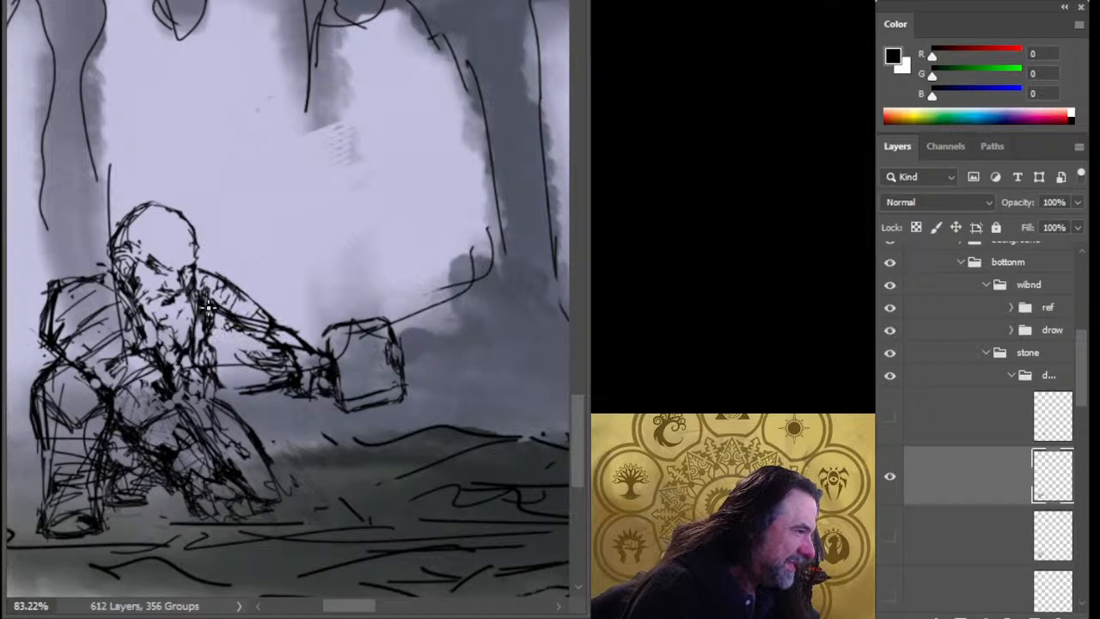
{"action": "mouse_move", "coordinate": [201, 303]}
{"action": "left_mouse_down"}
{"action": "mouse_move", "coordinate": [255, 333]}
{"action": "mouse_move", "coordinate": [220, 344]}
{"action": "mouse_move", "coordinate": [252, 350]}
{"action": "mouse_move", "coordinate": [237, 348]}
{"action": "left_mouse_up"}
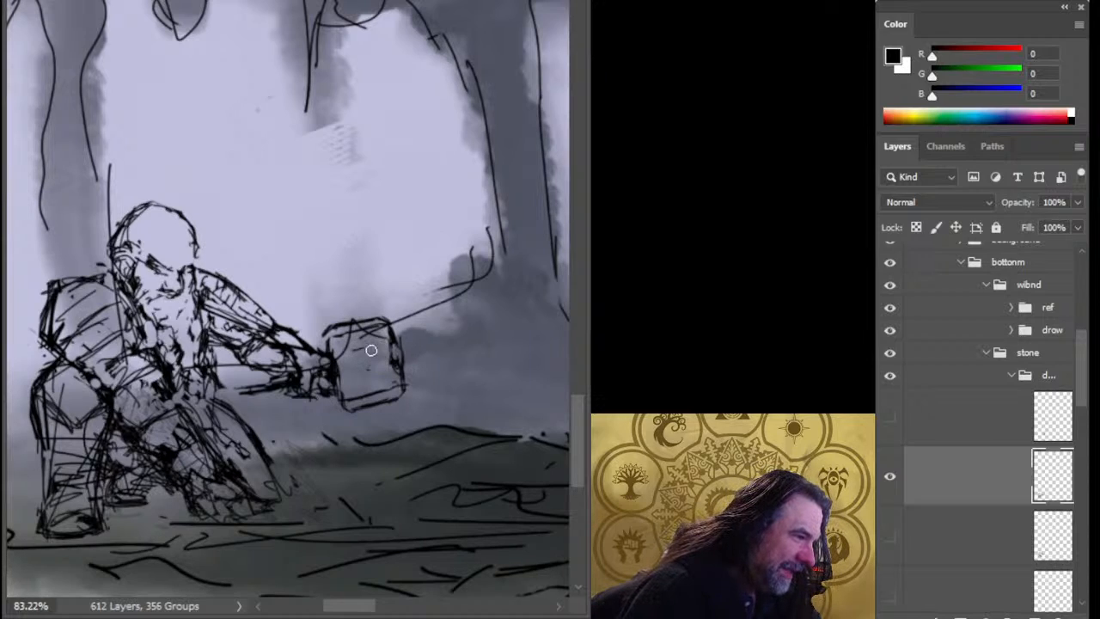
- Cut the lassoed hammer head to its own layer, rotate it slightly clockwise, shift it down toward the fist, and merge it back
{"action": "key", "text": "l"}
{"action": "mouse_move", "coordinate": [361, 299]}
{"action": "left_mouse_down"}
{"action": "mouse_move", "coordinate": [318, 342]}
{"action": "mouse_move", "coordinate": [353, 428]}
{"action": "mouse_move", "coordinate": [378, 298]}
{"action": "left_mouse_up"}
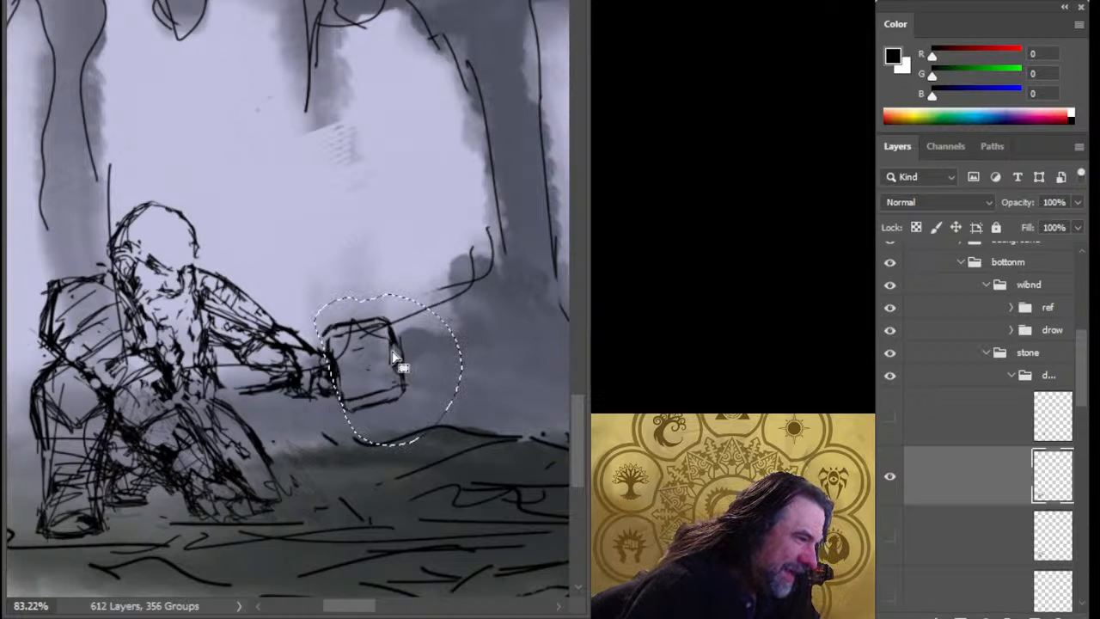
{"action": "key", "text": "ctrl+shift+j"}
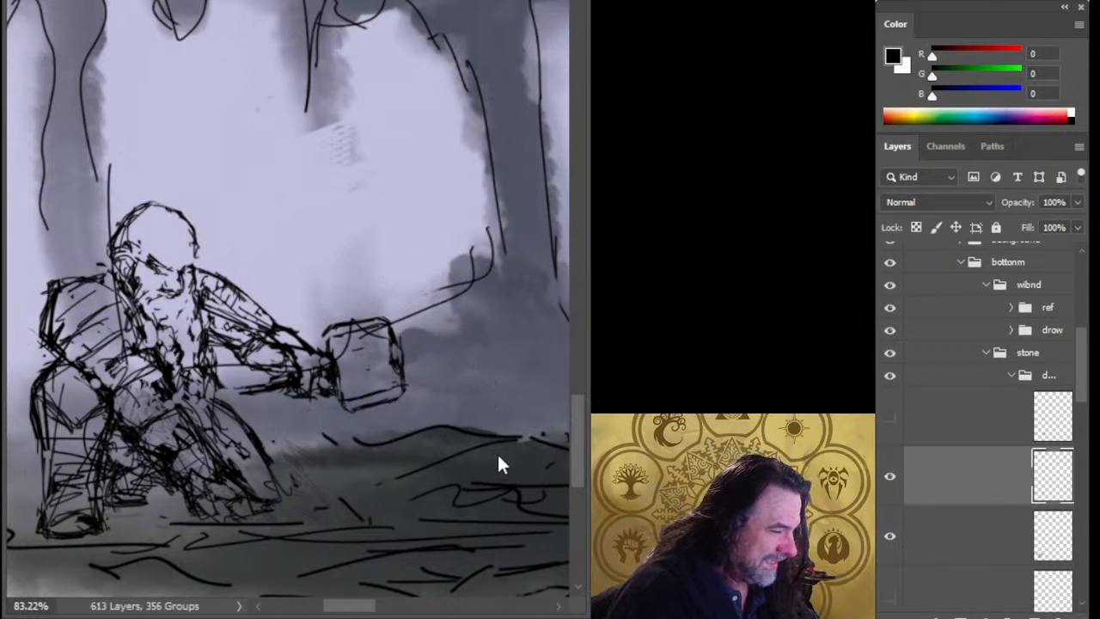
{"action": "key", "text": "ctrl+t"}
{"action": "left_click_drag", "start_coordinate": [441, 282], "coordinate": [463, 287]}
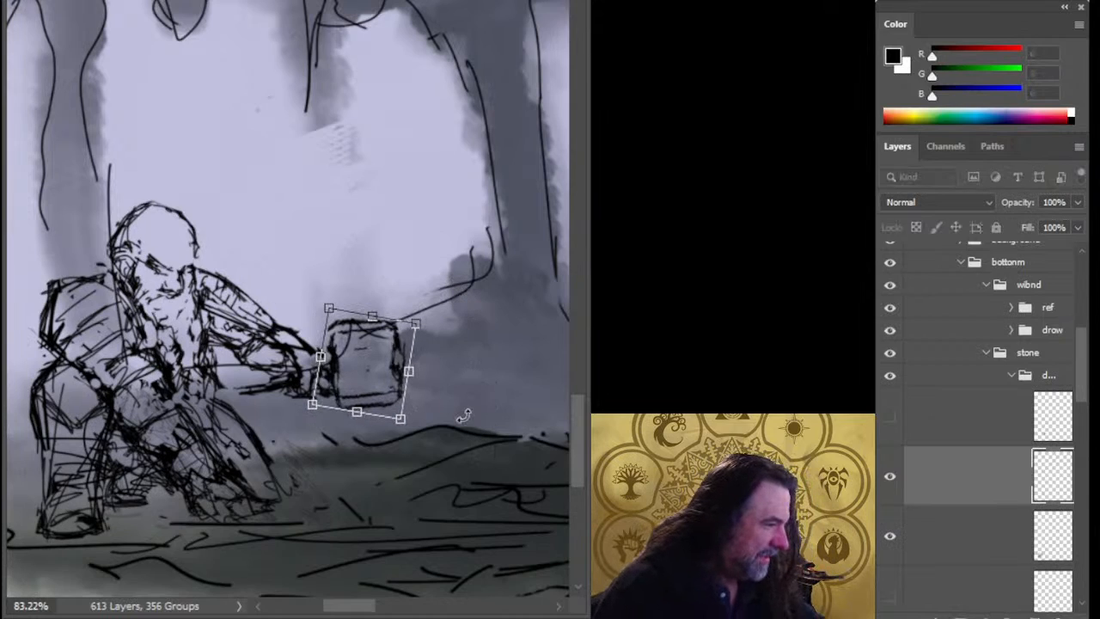
{"action": "key", "text": "Return"}
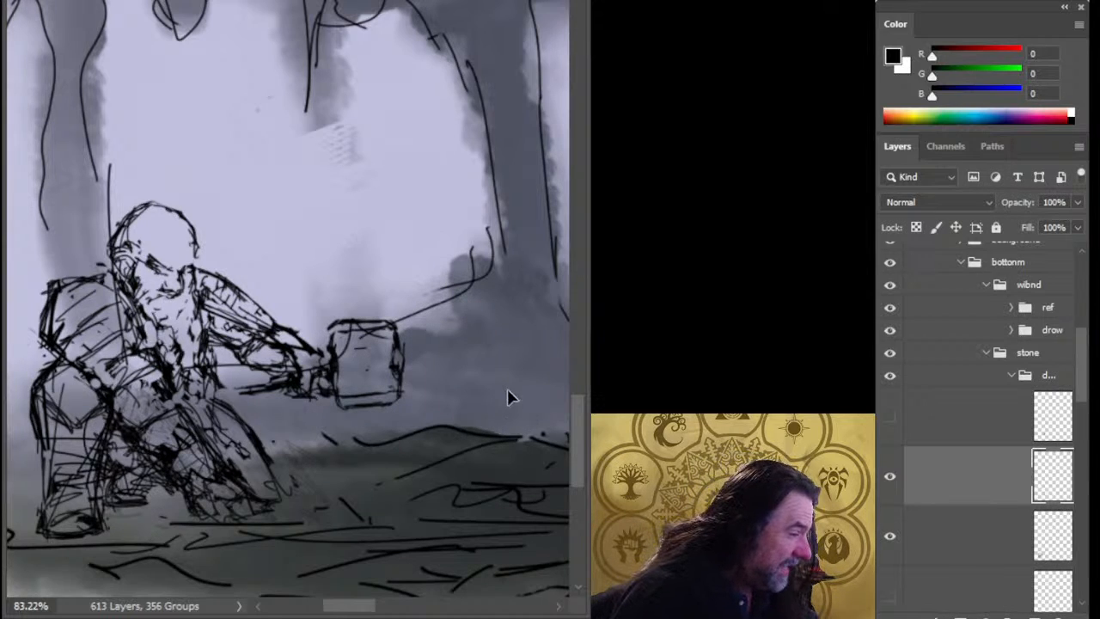
{"action": "left_click_drag", "start_coordinate": [507, 389], "coordinate": [500, 394]}
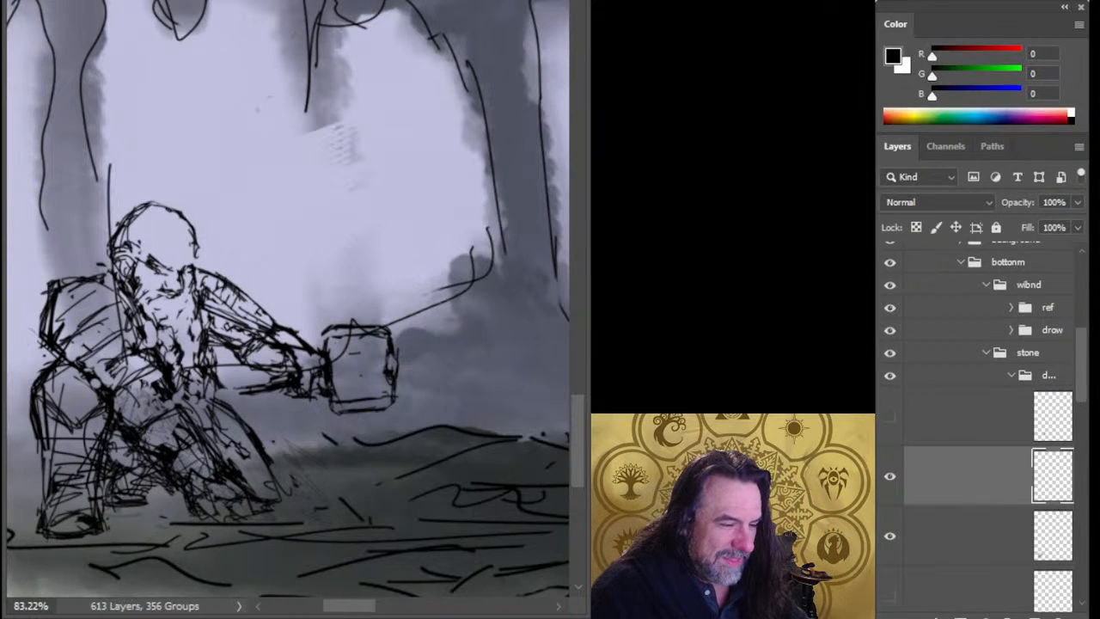
{"action": "key", "text": "ctrl+e"}
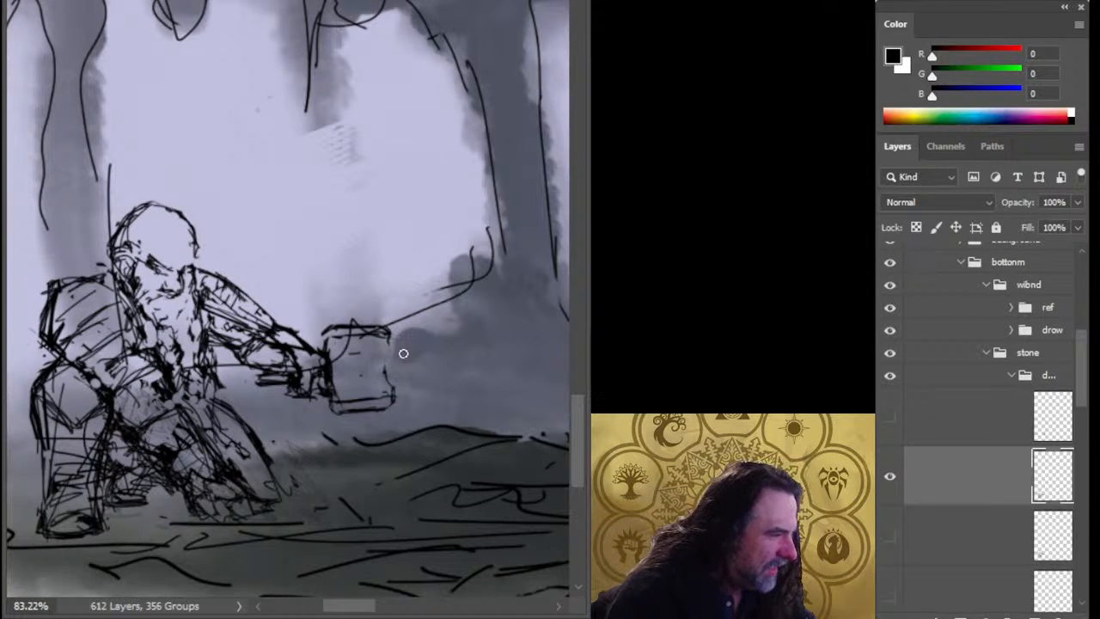
- Rework the hammer head's top and inner edges, and erase and redraw its outer face as a slanted straight line
{"action": "left_click_drag", "start_coordinate": [389, 340], "coordinate": [391, 386]}
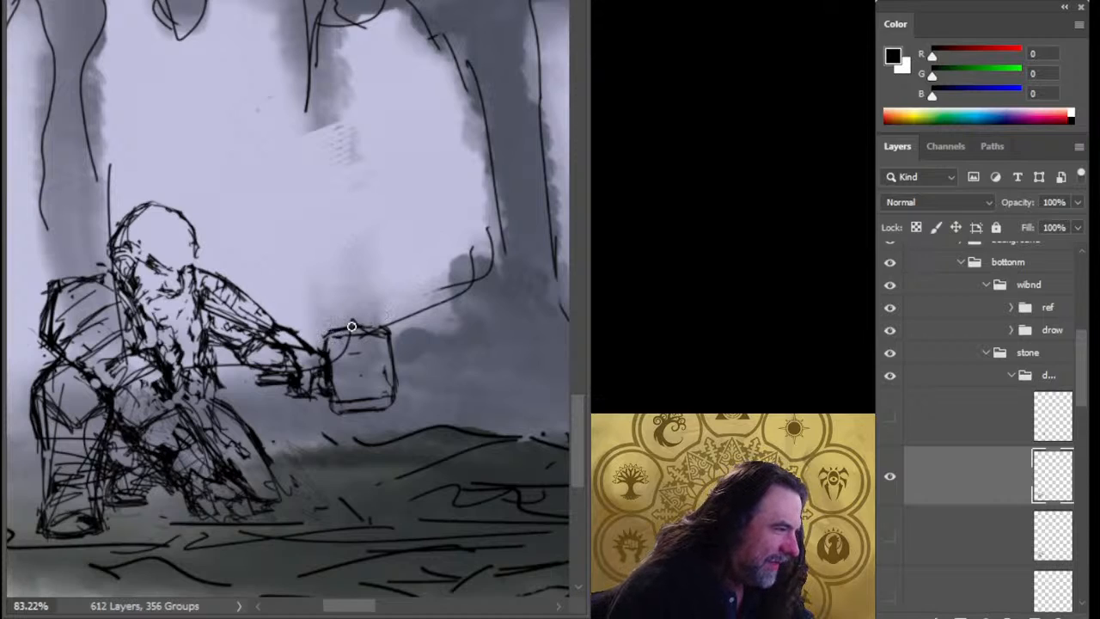
{"action": "left_click_drag", "start_coordinate": [337, 329], "coordinate": [368, 330]}
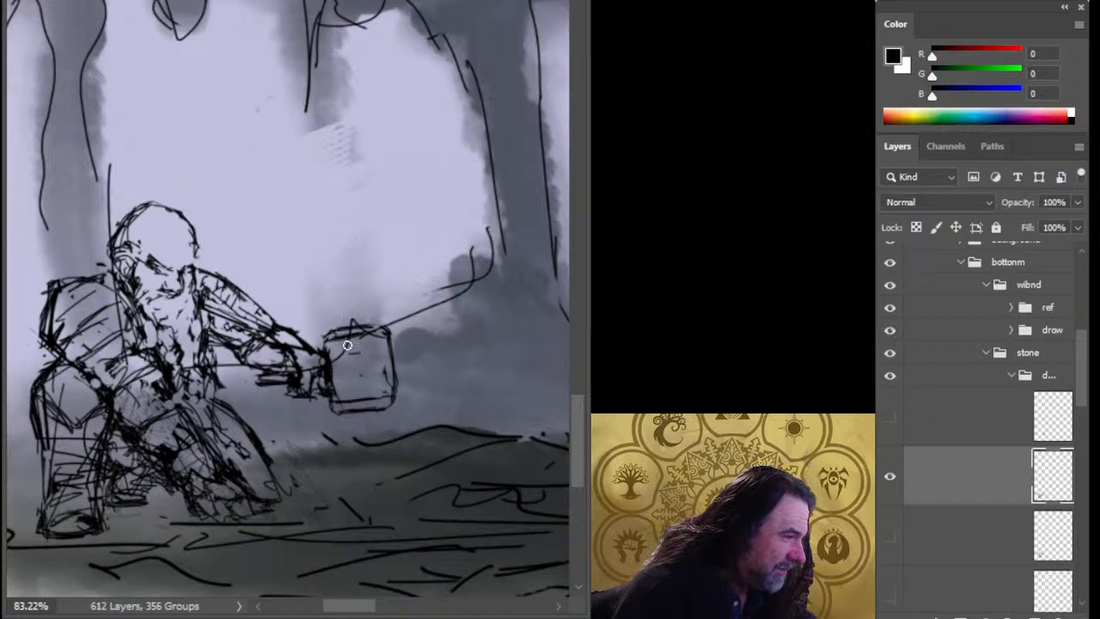
{"action": "left_click_drag", "start_coordinate": [334, 333], "coordinate": [339, 409]}
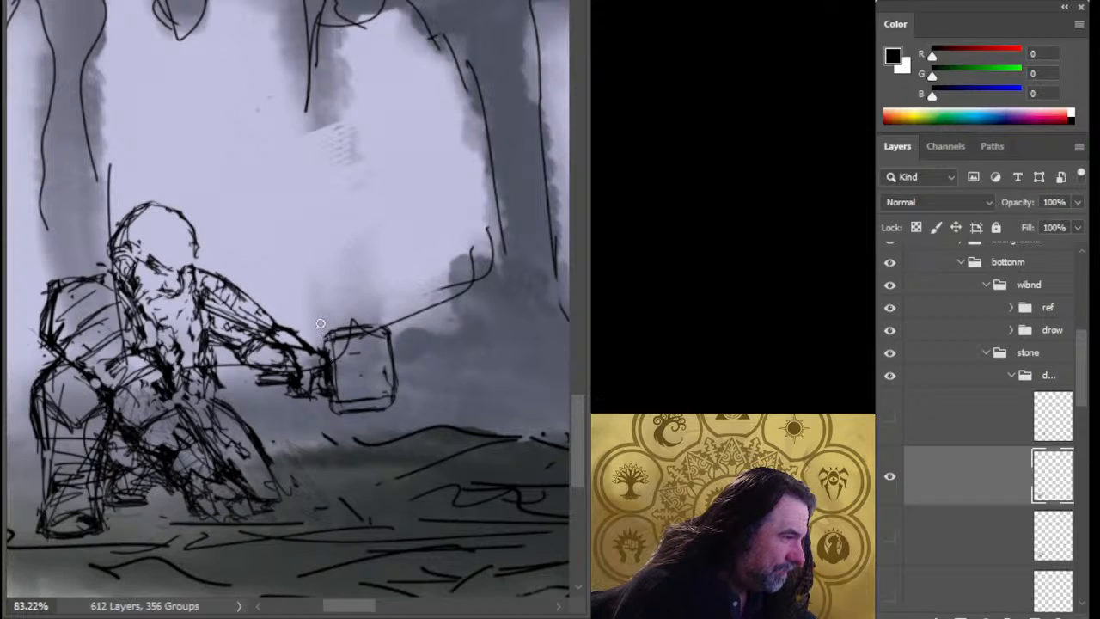
{"action": "mouse_move", "coordinate": [320, 323]}
{"action": "left_mouse_down"}
{"action": "mouse_move", "coordinate": [340, 395]}
{"action": "mouse_move", "coordinate": [341, 367]}
{"action": "left_mouse_up"}
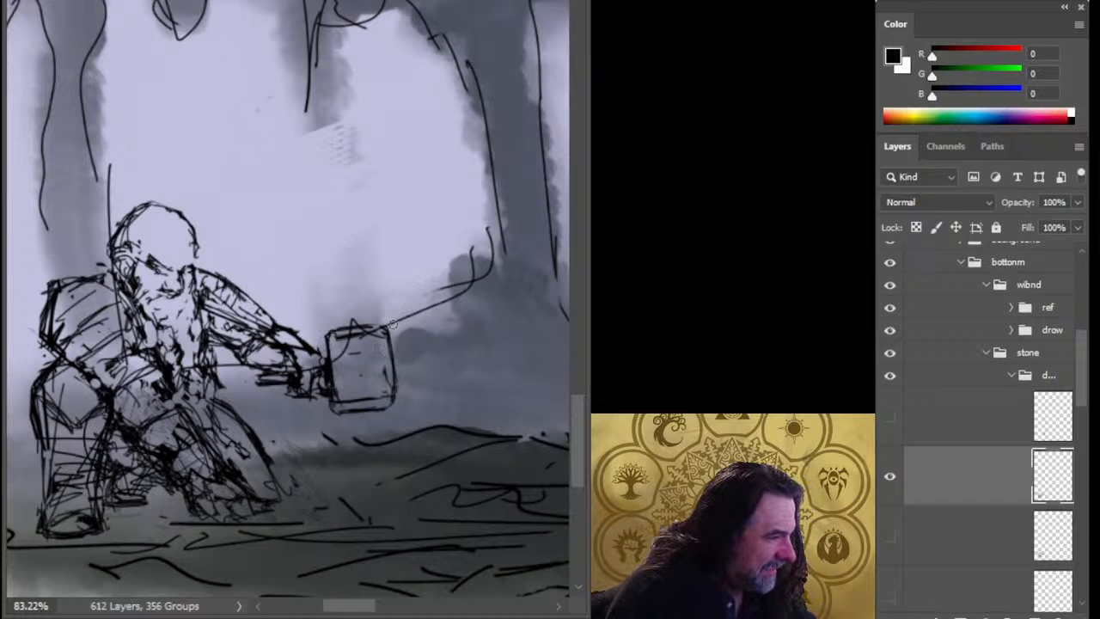
{"action": "mouse_move", "coordinate": [391, 323]}
{"action": "left_mouse_down"}
{"action": "mouse_move", "coordinate": [389, 339]}
{"action": "mouse_move", "coordinate": [384, 314]}
{"action": "left_mouse_up"}
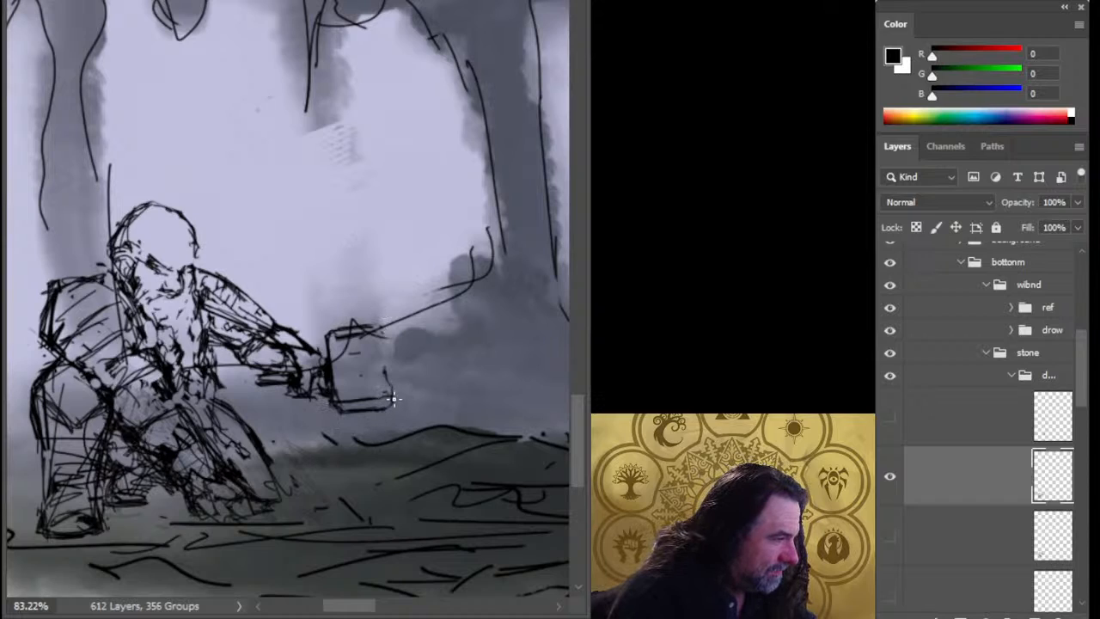
{"action": "left_click_drag", "start_coordinate": [389, 324], "coordinate": [391, 408]}
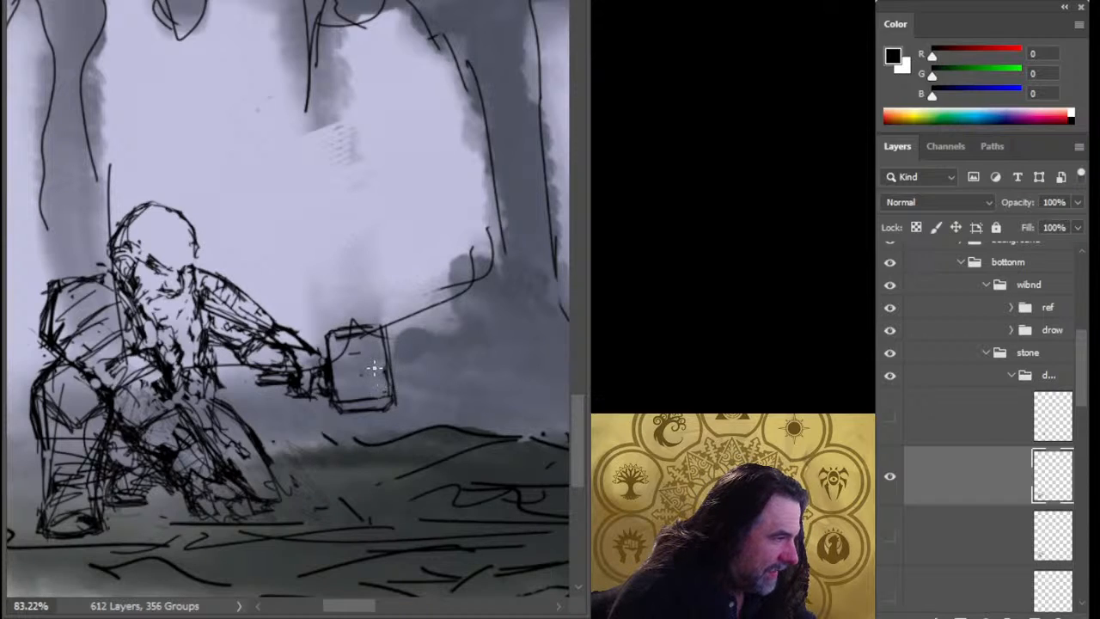
- Lasso the hammer head, rotate it slightly clockwise, apply the transform and clear the selection
{"action": "key", "text": "l"}
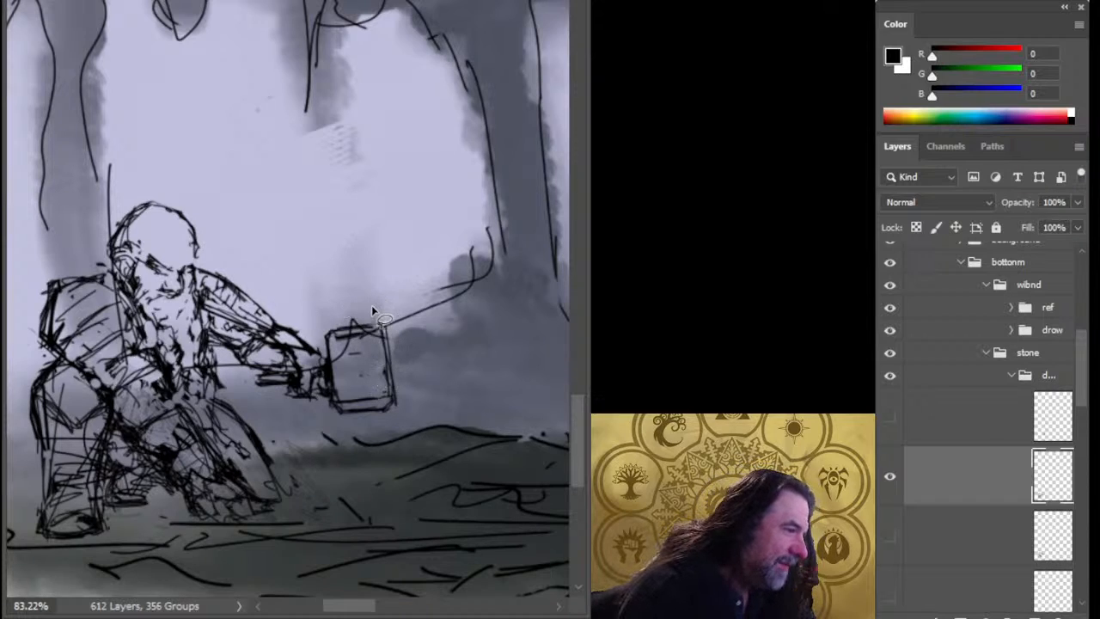
{"action": "mouse_move", "coordinate": [372, 306]}
{"action": "left_mouse_down"}
{"action": "mouse_move", "coordinate": [318, 339]}
{"action": "mouse_move", "coordinate": [327, 370]}
{"action": "mouse_move", "coordinate": [421, 421]}
{"action": "mouse_move", "coordinate": [404, 344]}
{"action": "left_mouse_up"}
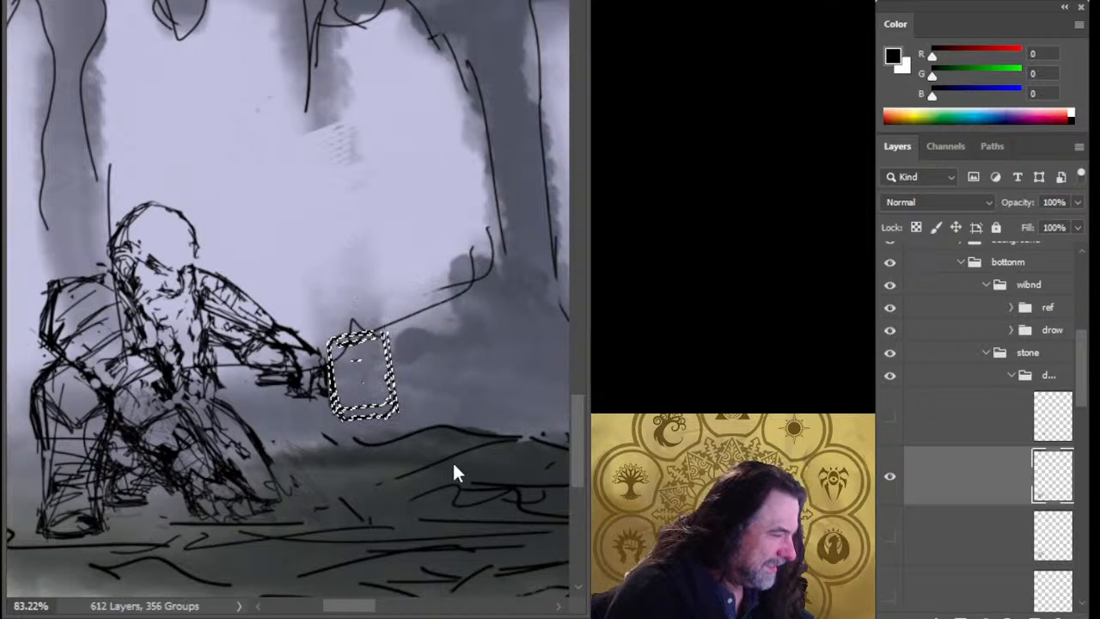
{"action": "key", "text": "ctrl+t"}
{"action": "left_click_drag", "start_coordinate": [432, 329], "coordinate": [441, 238]}
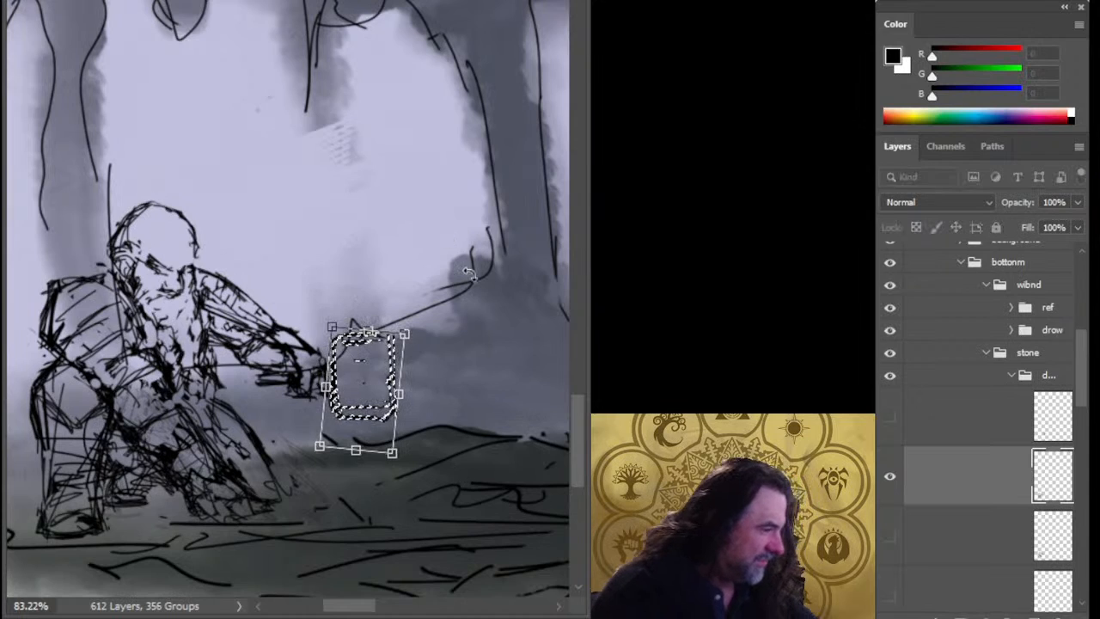
{"action": "key", "text": "Return"}
{"action": "left_click_drag", "start_coordinate": [403, 383], "coordinate": [397, 382]}
{"action": "key", "text": "ctrl+d"}
- Redraw the hammer head's outer face as an upright line, add a small mark inside it, and adjust its top edge
{"action": "key", "text": "b"}
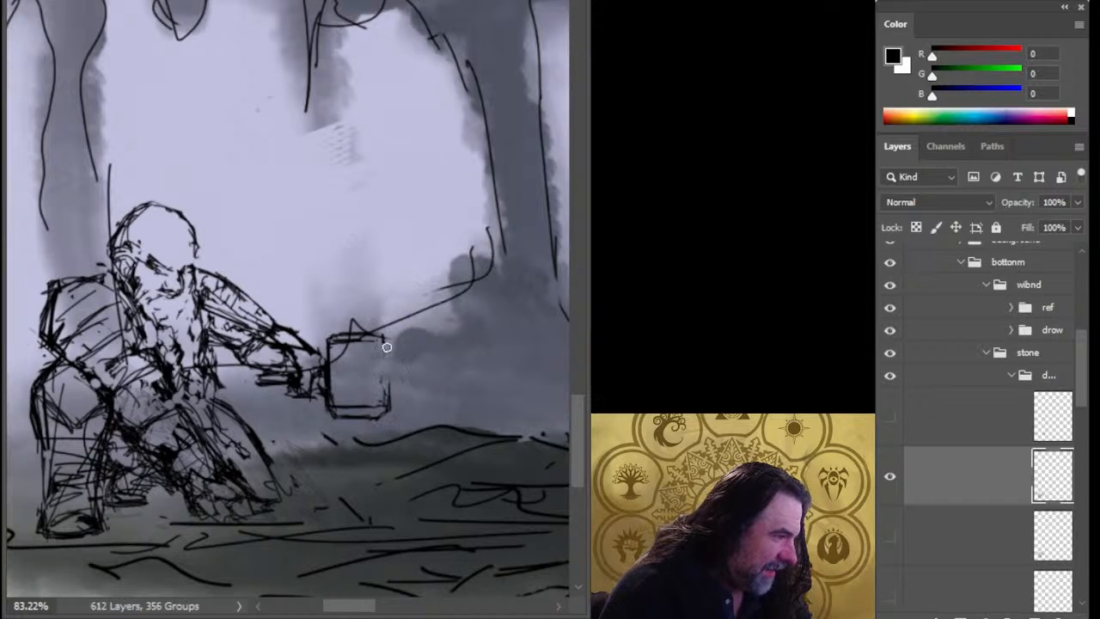
{"action": "left_click_drag", "start_coordinate": [391, 403], "coordinate": [391, 342]}
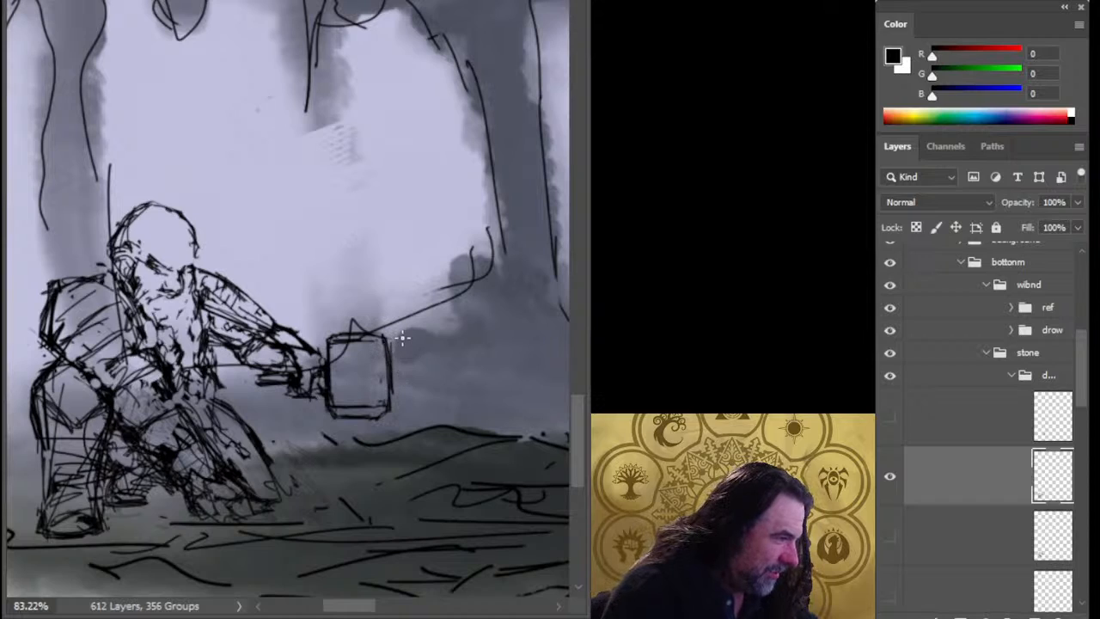
{"action": "left_click_drag", "start_coordinate": [378, 375], "coordinate": [381, 381]}
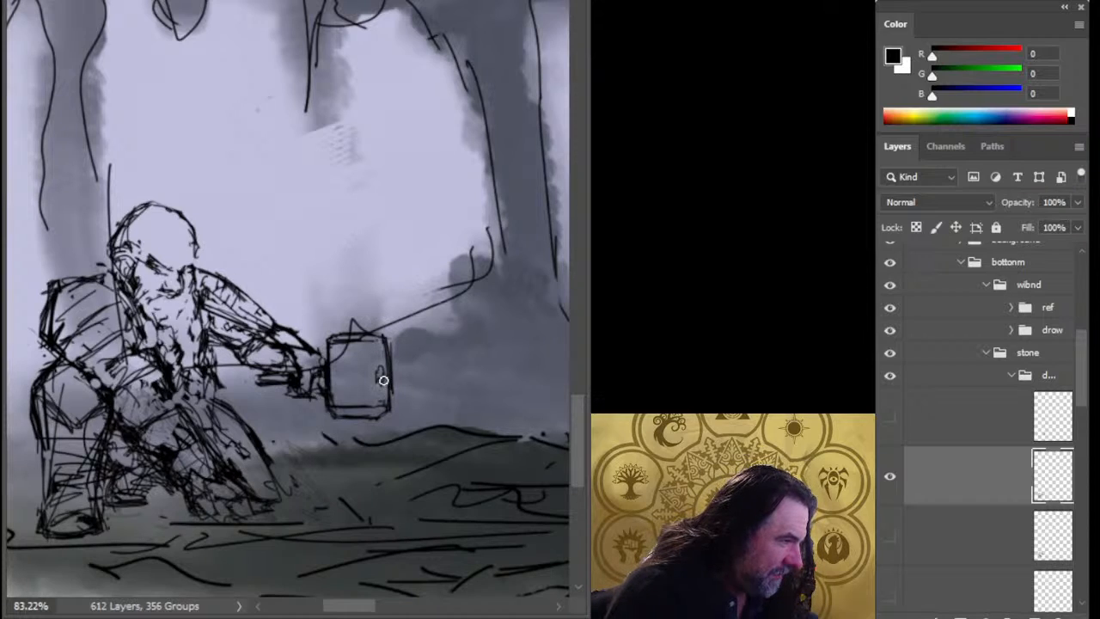
{"action": "key", "text": "l"}
{"action": "mouse_move", "coordinate": [388, 320]}
{"action": "left_mouse_down"}
{"action": "mouse_move", "coordinate": [352, 313]}
{"action": "mouse_move", "coordinate": [316, 336]}
{"action": "mouse_move", "coordinate": [387, 353]}
{"action": "mouse_move", "coordinate": [368, 345]}
{"action": "left_mouse_up"}
{"action": "key", "text": "ctrl+d"}
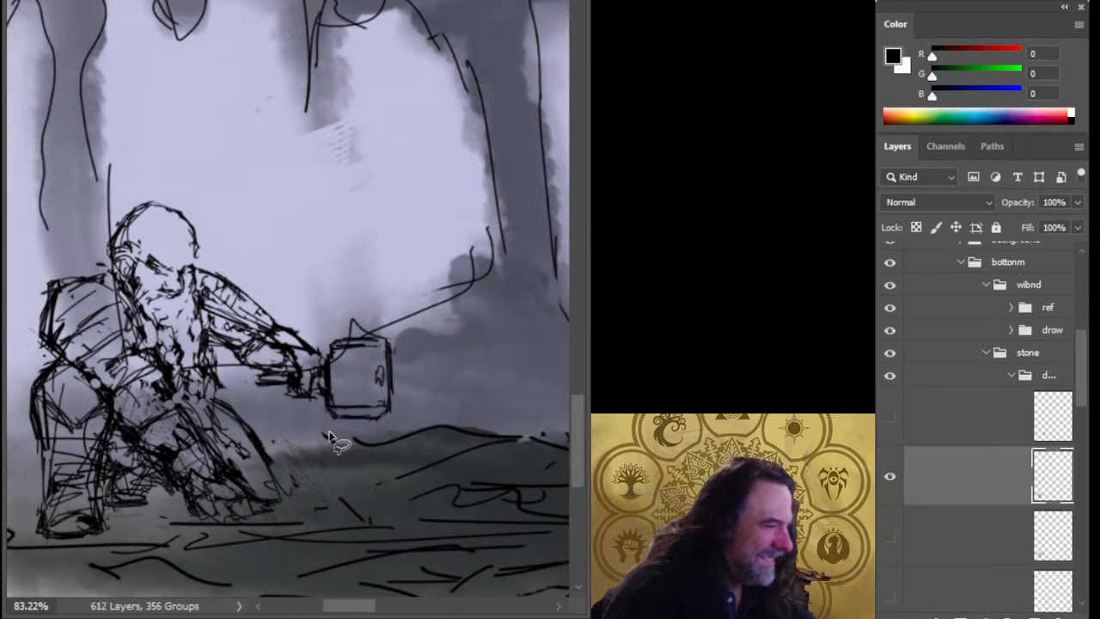
{"action": "key", "text": "b"}
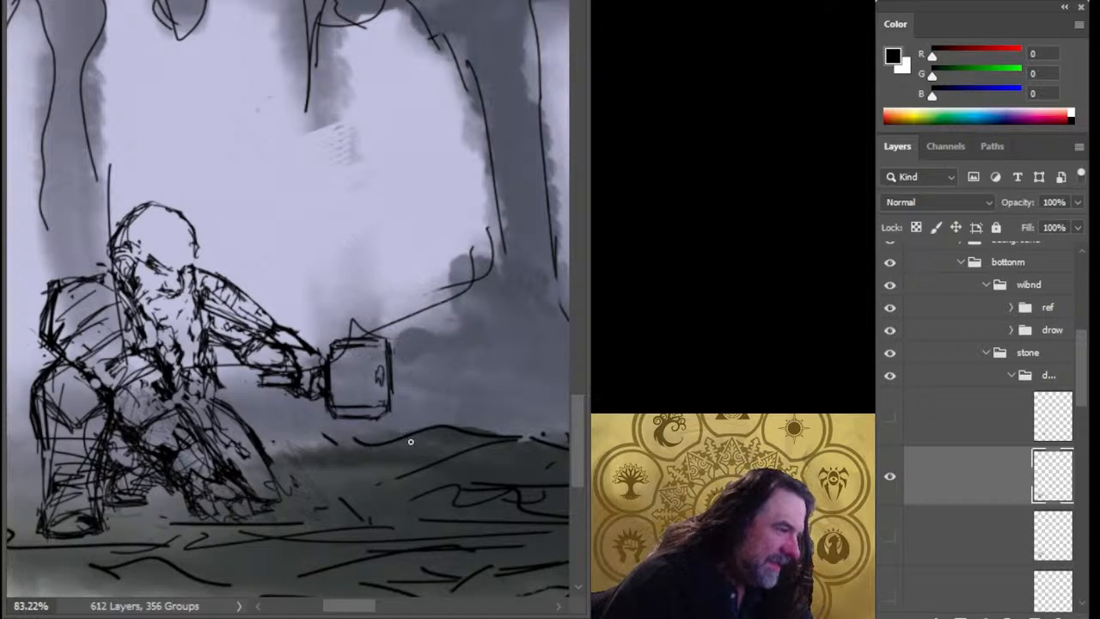
- Put the lassoed outstretched arm and hammer on a new layer, move them away from the body, and rotate them slightly counterclockwise
{"action": "key", "text": "z"}
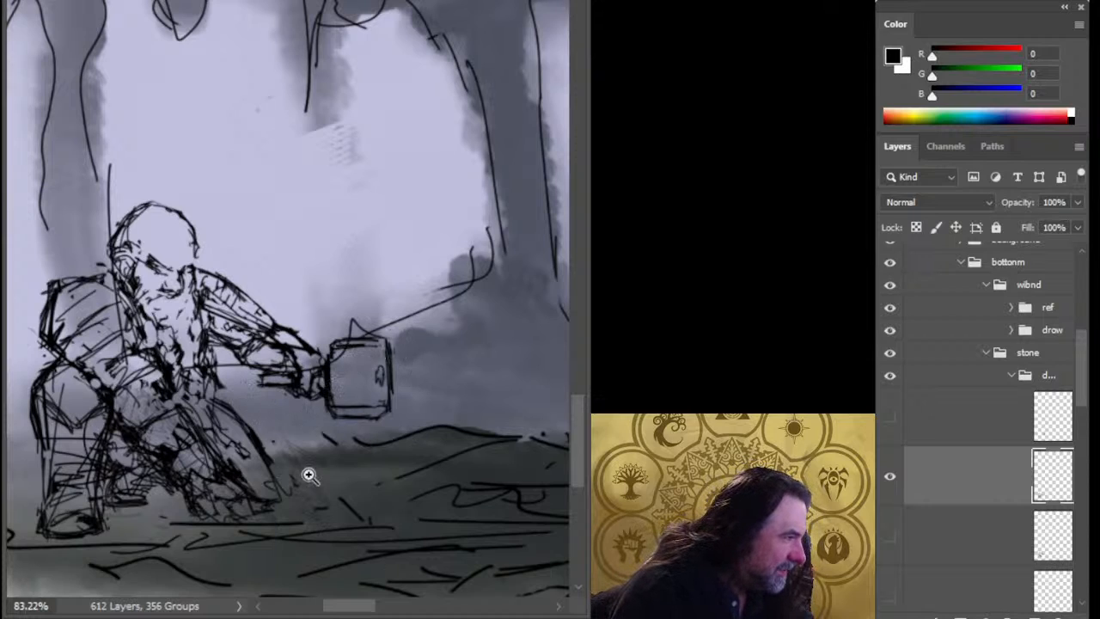
{"action": "left_click_drag", "start_coordinate": [311, 474], "coordinate": [245, 548]}
{"action": "key", "text": "l"}
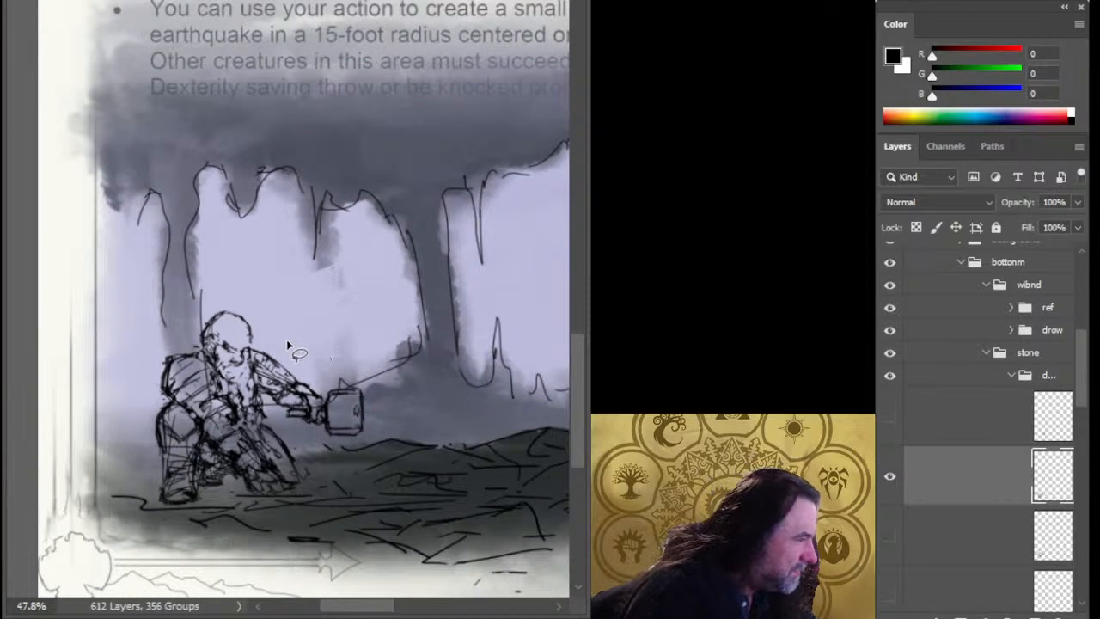
{"action": "mouse_move", "coordinate": [287, 341]}
{"action": "left_mouse_down"}
{"action": "mouse_move", "coordinate": [261, 345]}
{"action": "mouse_move", "coordinate": [291, 425]}
{"action": "mouse_move", "coordinate": [314, 317]}
{"action": "mouse_move", "coordinate": [258, 349]}
{"action": "left_mouse_up"}
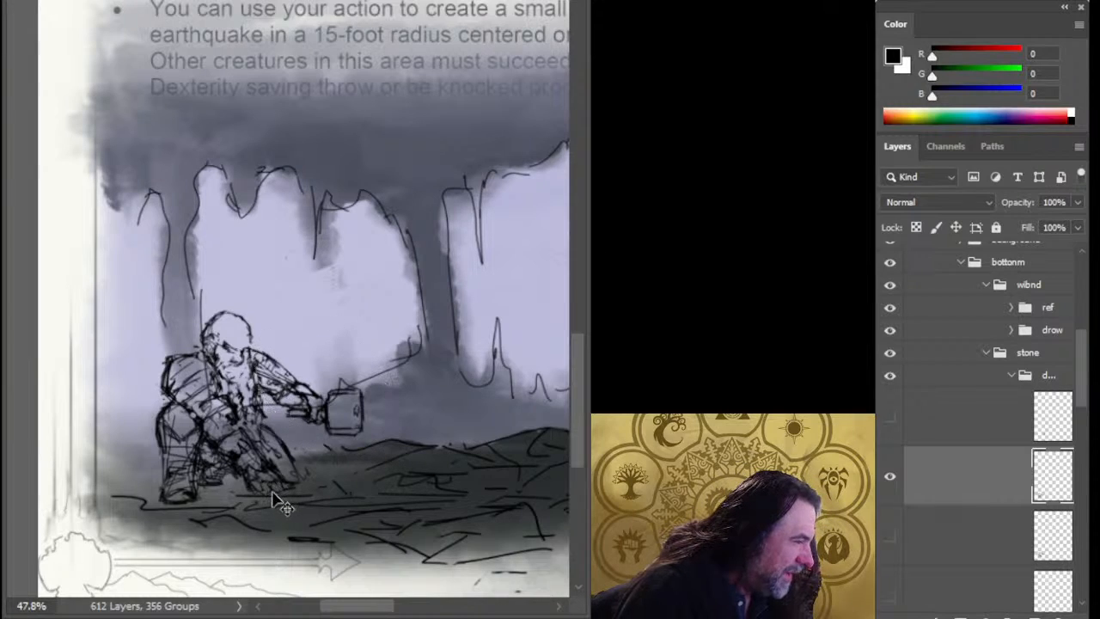
{"action": "key", "text": "ctrl+j"}
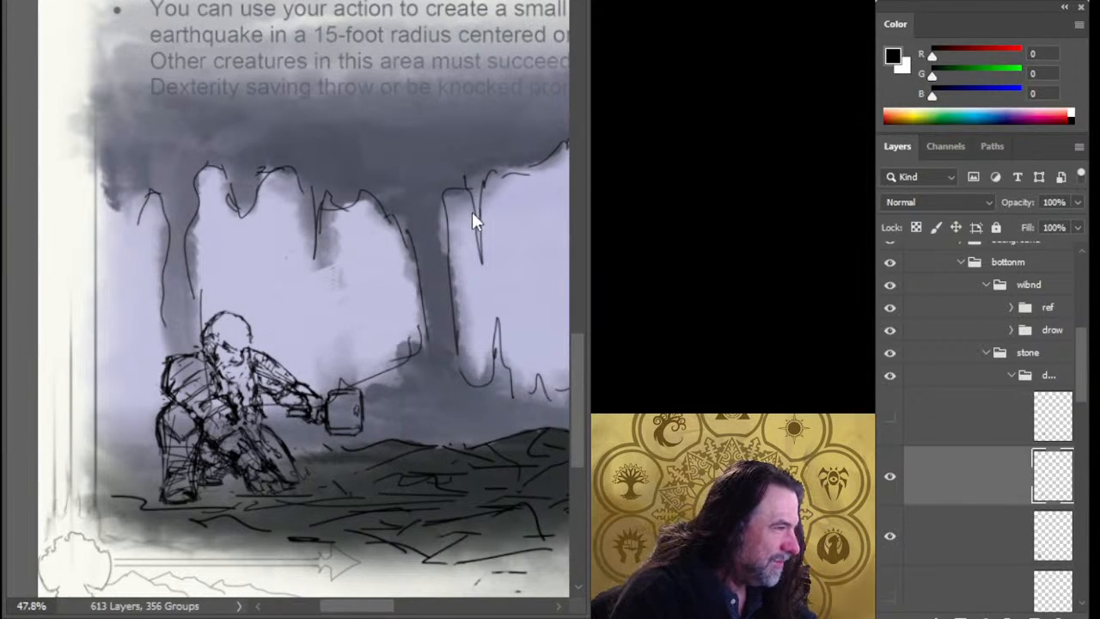
{"action": "key", "text": "ctrl+t"}
{"action": "left_click_drag", "start_coordinate": [363, 398], "coordinate": [338, 419]}
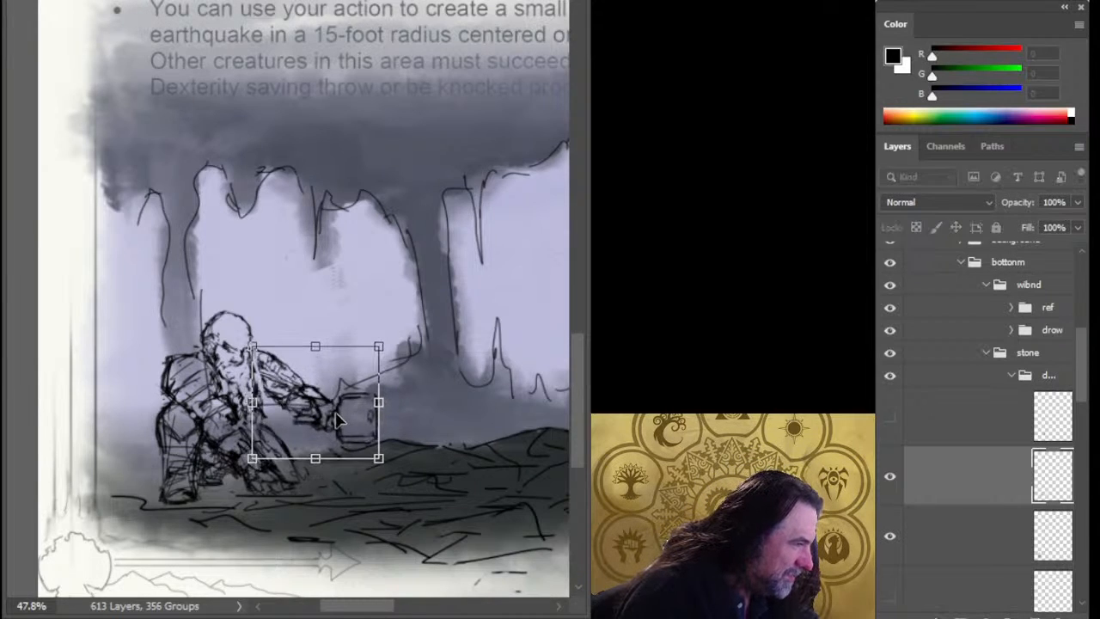
{"action": "left_click_drag", "start_coordinate": [413, 427], "coordinate": [416, 413]}
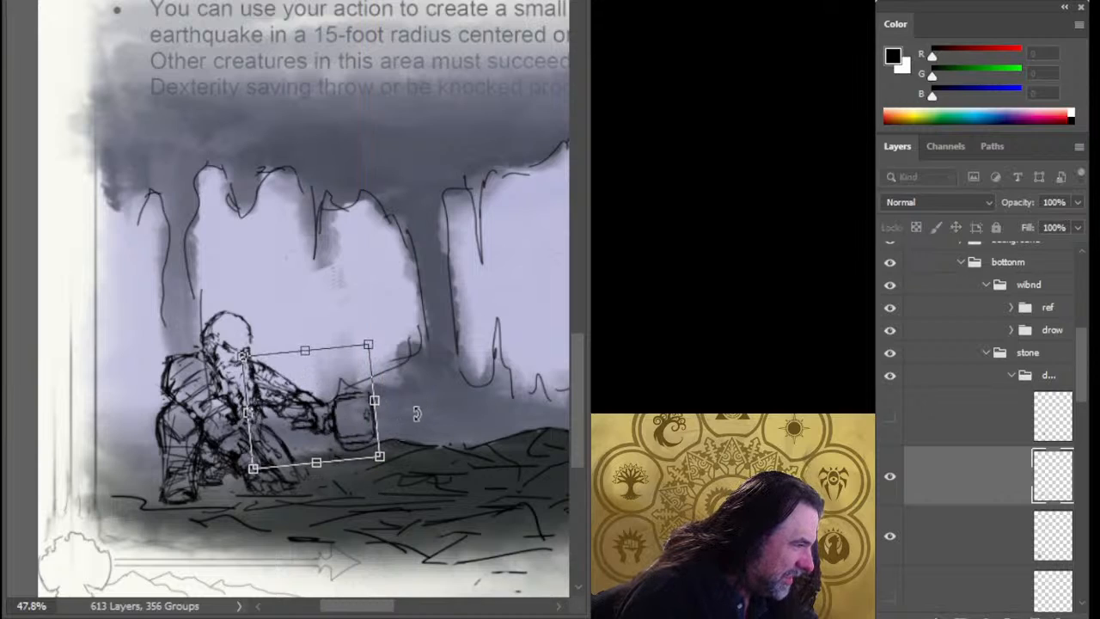
{"action": "left_click_drag", "start_coordinate": [353, 425], "coordinate": [341, 403]}
{"action": "key", "text": "Return"}
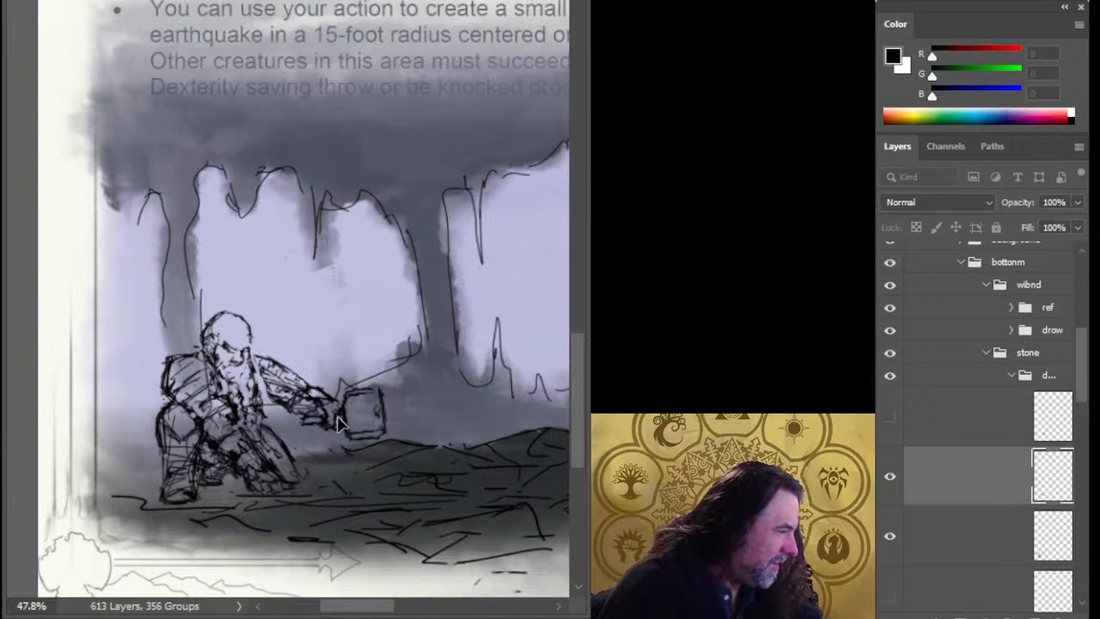
{"action": "left_click_drag", "start_coordinate": [424, 438], "coordinate": [419, 434]}
- Redraw the lines joining the moved arm to the shoulder, and merge the arm layer back into the figure
{"action": "key", "text": "b"}
{"action": "left_click_drag", "start_coordinate": [261, 399], "coordinate": [261, 379]}
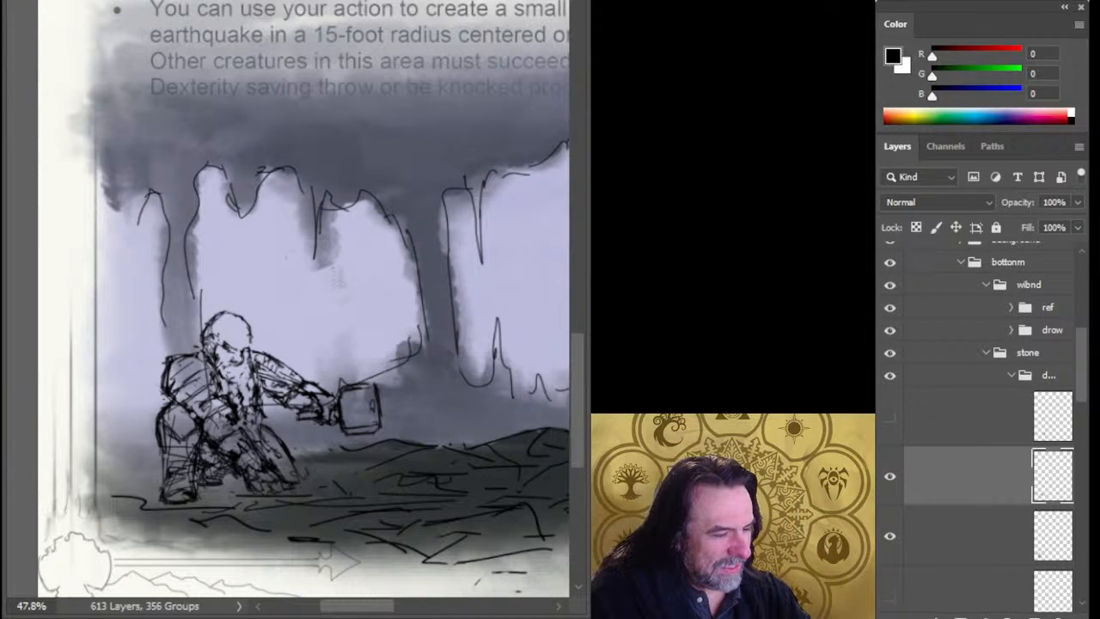
{"action": "left_click", "coordinate": [890, 536]}
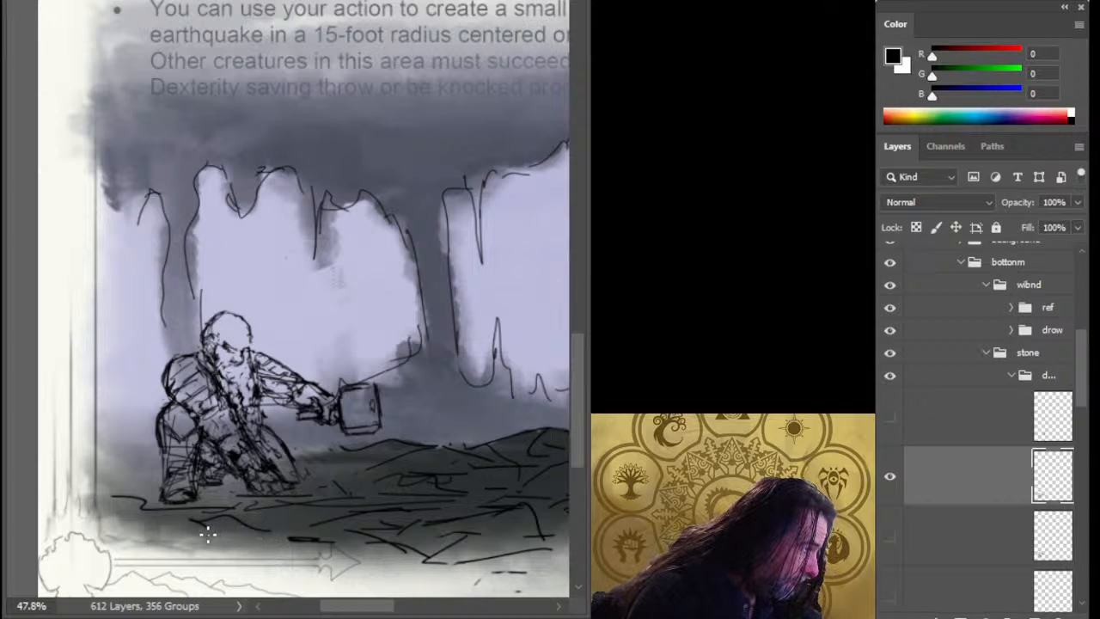
- Lasso the figure's head, torso, hammer arm and front leg and shift them slightly downward
{"action": "key", "text": "l"}
{"action": "mouse_move", "coordinate": [179, 319]}
{"action": "left_mouse_down"}
{"action": "mouse_move", "coordinate": [140, 352]}
{"action": "mouse_move", "coordinate": [239, 483]}
{"action": "mouse_move", "coordinate": [429, 430]}
{"action": "mouse_move", "coordinate": [247, 300]}
{"action": "mouse_move", "coordinate": [211, 306]}
{"action": "left_mouse_up"}
{"action": "left_click_drag", "start_coordinate": [265, 370], "coordinate": [263, 372]}
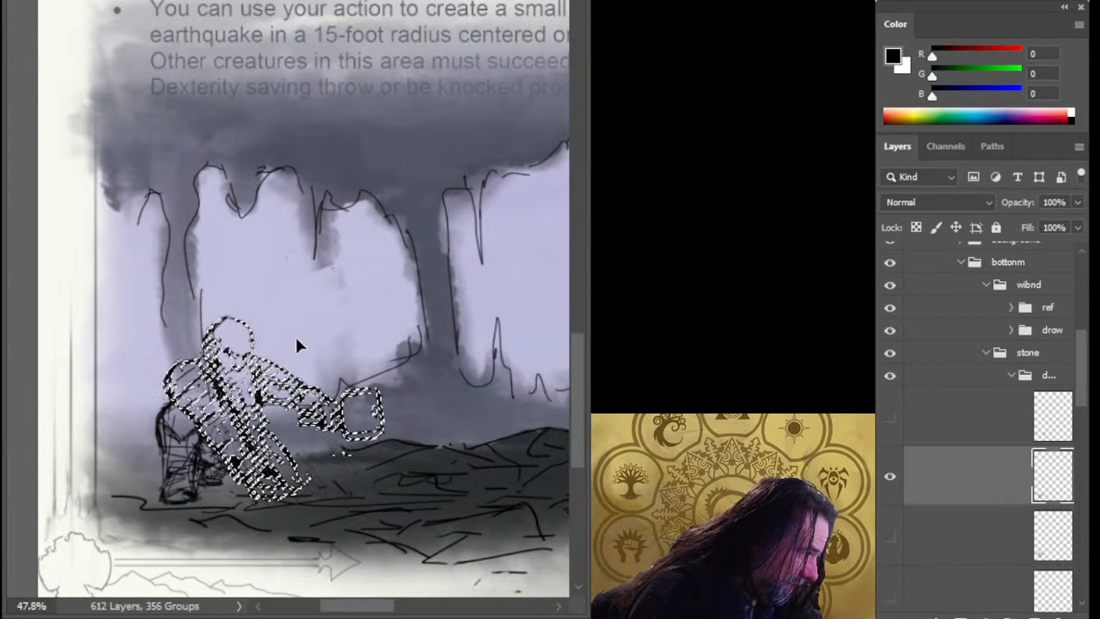
{"action": "key", "text": "ctrl+d"}
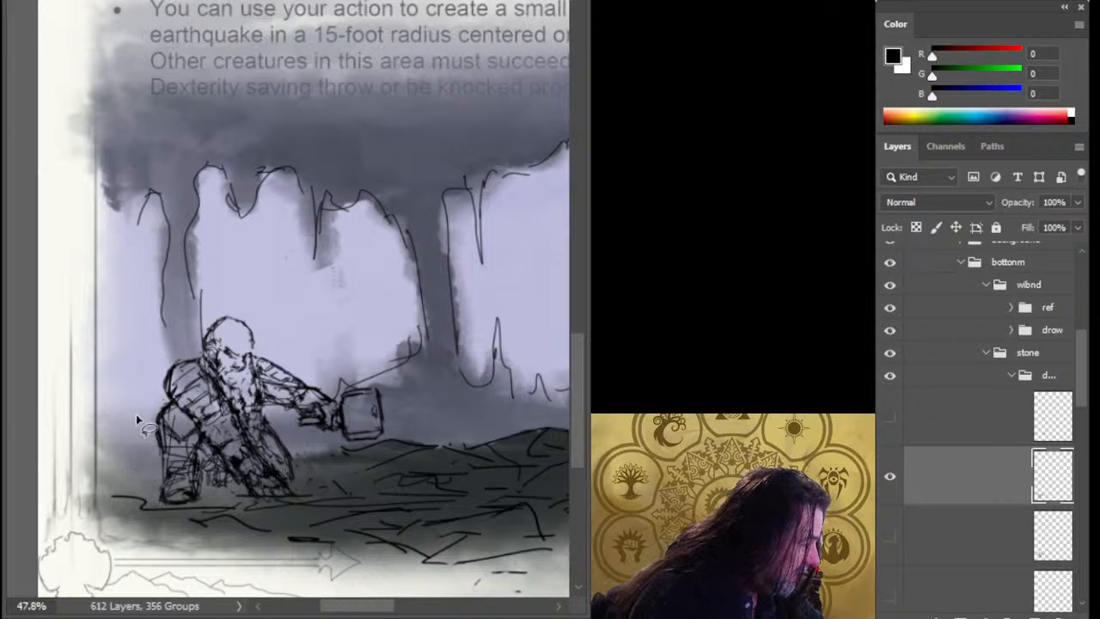
- Cut away the figure's rear leg, then lasso the front leg's lower end and shift it up toward the body
{"action": "mouse_move", "coordinate": [147, 403]}
{"action": "left_mouse_down"}
{"action": "mouse_move", "coordinate": [135, 499]}
{"action": "mouse_move", "coordinate": [197, 539]}
{"action": "left_mouse_up"}
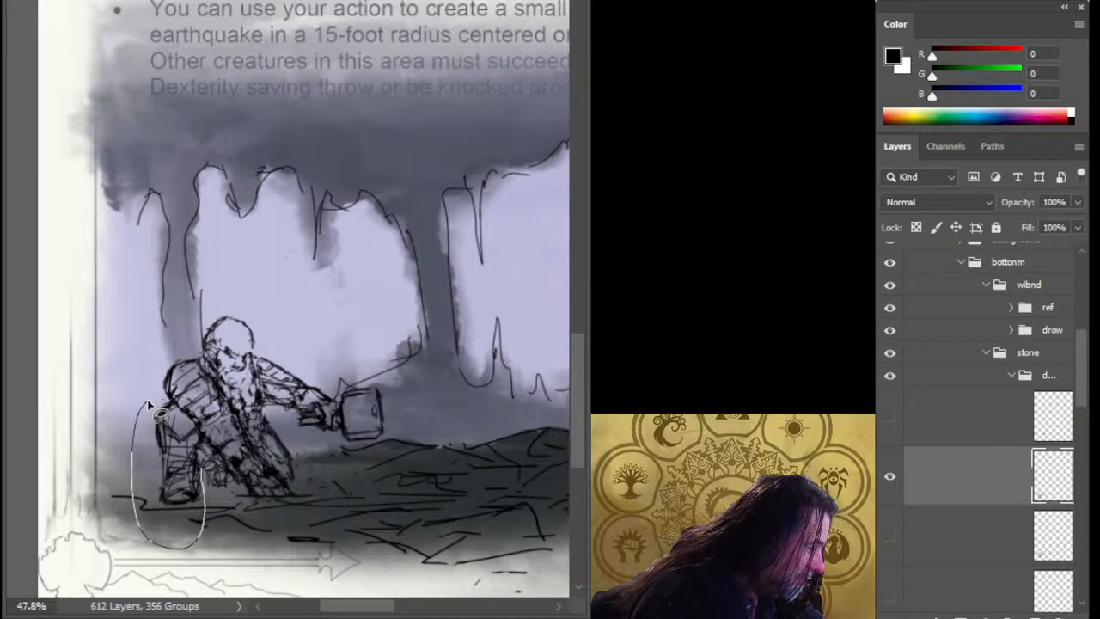
{"action": "left_click_drag", "start_coordinate": [148, 404], "coordinate": [191, 418]}
{"action": "key", "text": "ctrl+x"}
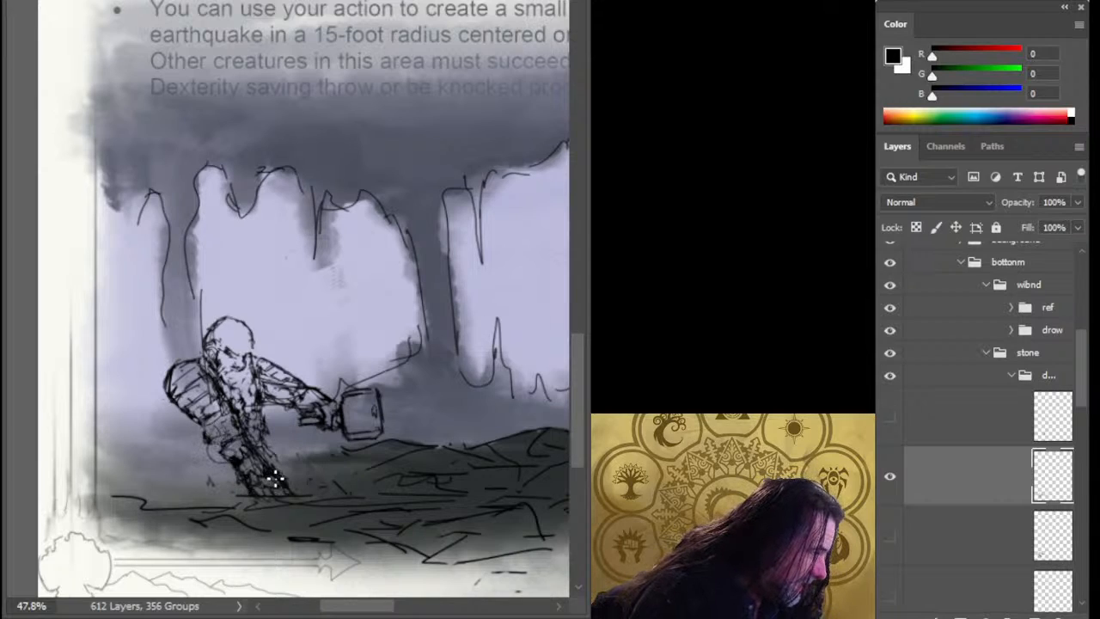
{"action": "key", "text": "l"}
{"action": "mouse_move", "coordinate": [295, 476]}
{"action": "left_mouse_down"}
{"action": "mouse_move", "coordinate": [261, 522]}
{"action": "mouse_move", "coordinate": [283, 494]}
{"action": "mouse_move", "coordinate": [266, 484]}
{"action": "mouse_move", "coordinate": [297, 529]}
{"action": "mouse_move", "coordinate": [306, 499]}
{"action": "left_mouse_up"}
{"action": "key", "text": "ctrl+d"}
{"action": "key", "text": "b"}
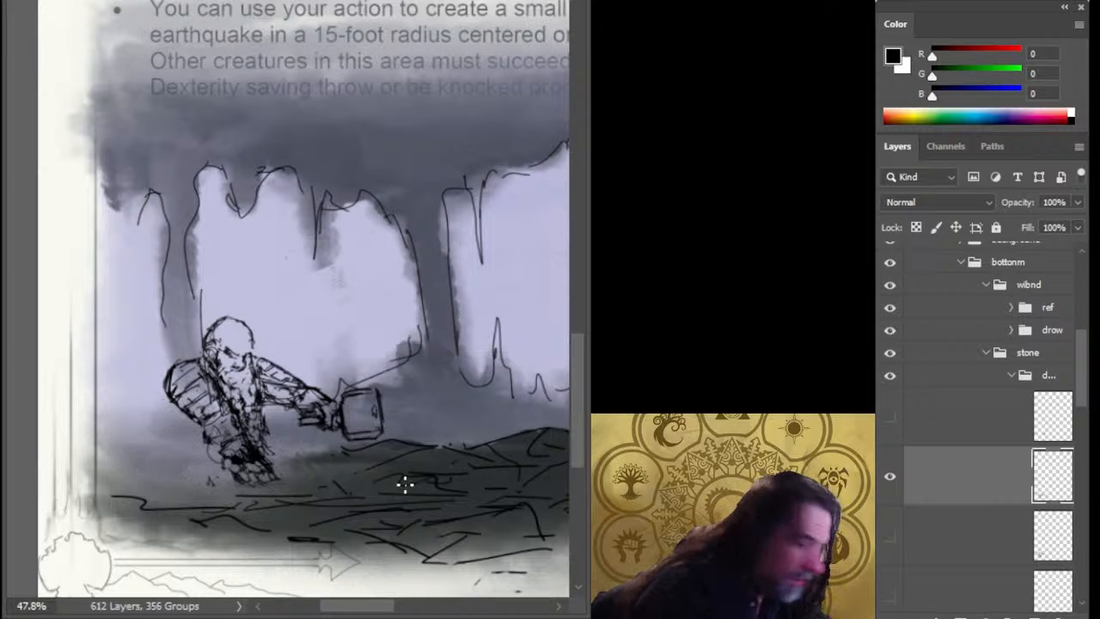
- Add a new layer and rough in the head, shoulder, torso and legs over the old sketch with bold construction strokes
{"action": "left_click", "coordinate": [1010, 616]}
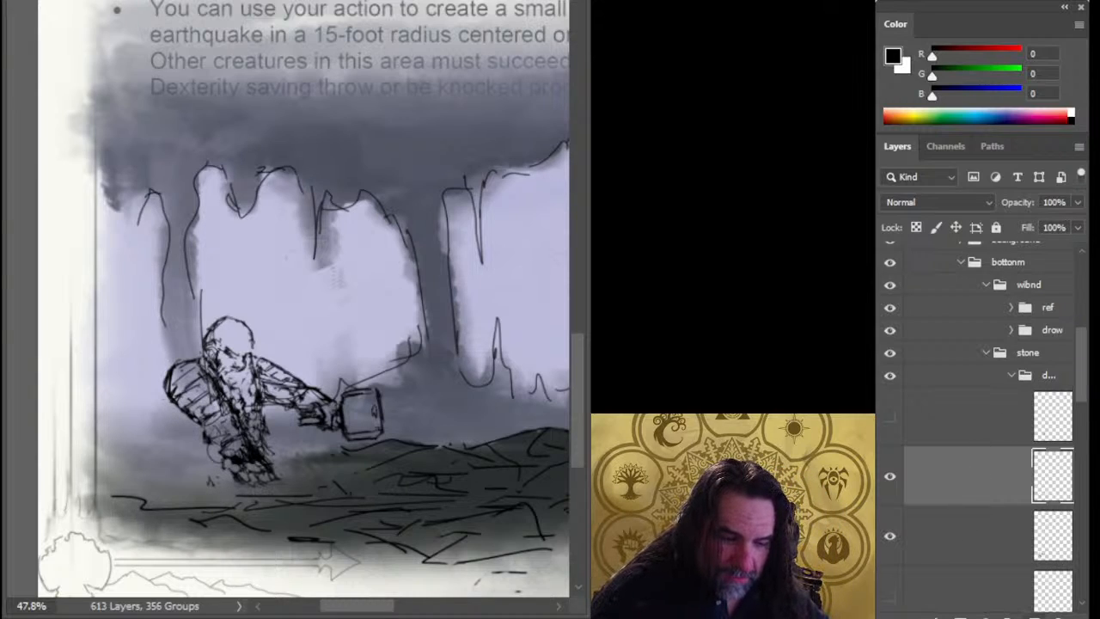
{"action": "mouse_move", "coordinate": [206, 342]}
{"action": "left_mouse_down"}
{"action": "mouse_move", "coordinate": [232, 322]}
{"action": "mouse_move", "coordinate": [252, 355]}
{"action": "mouse_move", "coordinate": [211, 404]}
{"action": "mouse_move", "coordinate": [220, 395]}
{"action": "mouse_move", "coordinate": [221, 428]}
{"action": "left_mouse_up"}
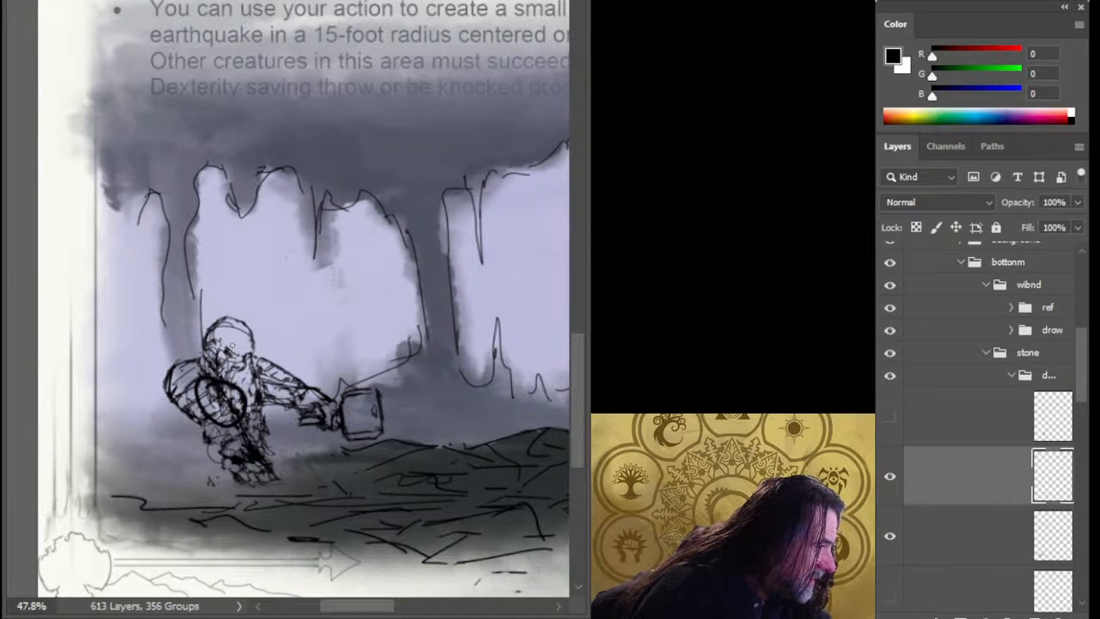
{"action": "mouse_move", "coordinate": [231, 345]}
{"action": "left_mouse_down"}
{"action": "mouse_move", "coordinate": [247, 377]}
{"action": "mouse_move", "coordinate": [234, 394]}
{"action": "mouse_move", "coordinate": [209, 385]}
{"action": "mouse_move", "coordinate": [204, 400]}
{"action": "mouse_move", "coordinate": [253, 366]}
{"action": "mouse_move", "coordinate": [205, 405]}
{"action": "mouse_move", "coordinate": [262, 376]}
{"action": "left_mouse_up"}
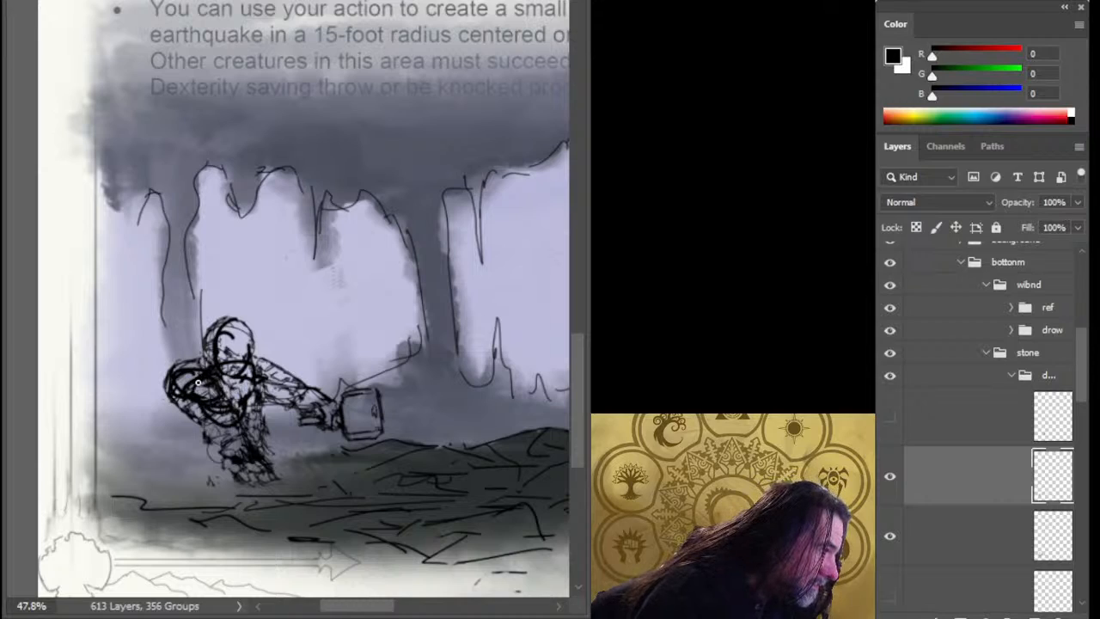
{"action": "mouse_move", "coordinate": [239, 357]}
{"action": "left_mouse_down"}
{"action": "mouse_move", "coordinate": [223, 406]}
{"action": "mouse_move", "coordinate": [181, 426]}
{"action": "mouse_move", "coordinate": [191, 448]}
{"action": "mouse_move", "coordinate": [190, 425]}
{"action": "mouse_move", "coordinate": [227, 450]}
{"action": "mouse_move", "coordinate": [197, 432]}
{"action": "mouse_move", "coordinate": [206, 455]}
{"action": "mouse_move", "coordinate": [207, 424]}
{"action": "mouse_move", "coordinate": [209, 461]}
{"action": "mouse_move", "coordinate": [178, 428]}
{"action": "mouse_move", "coordinate": [211, 448]}
{"action": "mouse_move", "coordinate": [246, 435]}
{"action": "mouse_move", "coordinate": [252, 421]}
{"action": "mouse_move", "coordinate": [242, 423]}
{"action": "mouse_move", "coordinate": [295, 475]}
{"action": "mouse_move", "coordinate": [245, 465]}
{"action": "left_mouse_up"}
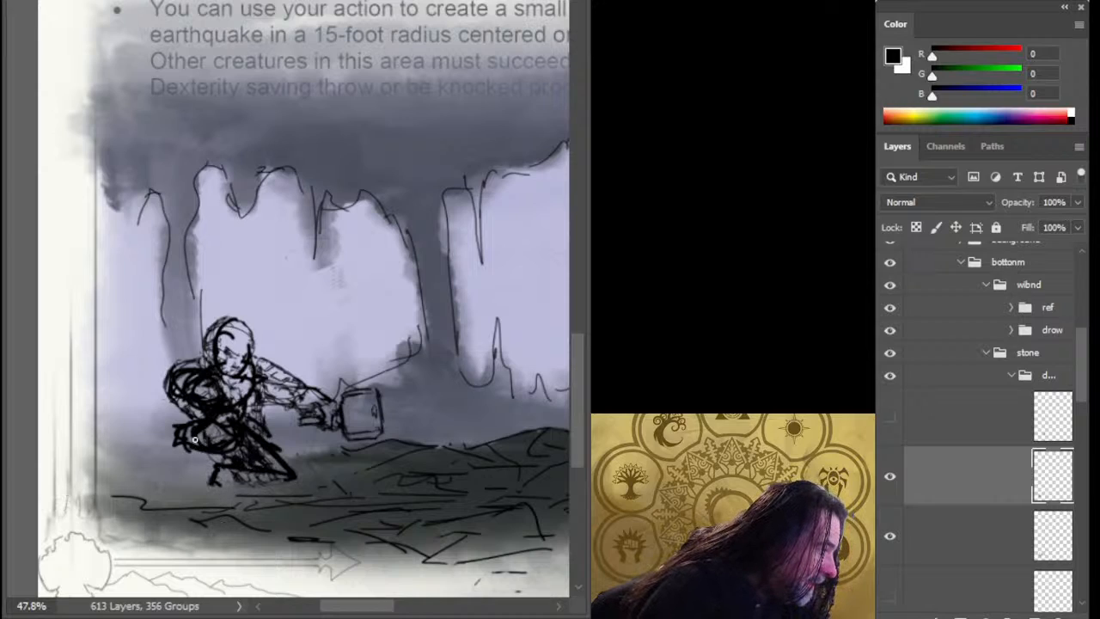
- Erase the rough leg and torso strokes, and redraw the rear shoulder's contour and the outstretched arm in bold lines
{"action": "mouse_move", "coordinate": [196, 443]}
{"action": "left_mouse_down"}
{"action": "mouse_move", "coordinate": [170, 425]}
{"action": "mouse_move", "coordinate": [178, 419]}
{"action": "left_mouse_up"}
{"action": "mouse_move", "coordinate": [131, 390]}
{"action": "left_mouse_down"}
{"action": "mouse_move", "coordinate": [179, 434]}
{"action": "mouse_move", "coordinate": [169, 434]}
{"action": "left_mouse_up"}
{"action": "mouse_move", "coordinate": [212, 400]}
{"action": "left_mouse_down"}
{"action": "mouse_move", "coordinate": [192, 394]}
{"action": "mouse_move", "coordinate": [190, 403]}
{"action": "mouse_move", "coordinate": [179, 379]}
{"action": "mouse_move", "coordinate": [195, 363]}
{"action": "left_mouse_up"}
{"action": "key", "text": "b"}
{"action": "mouse_move", "coordinate": [167, 383]}
{"action": "left_mouse_down"}
{"action": "mouse_move", "coordinate": [196, 410]}
{"action": "mouse_move", "coordinate": [201, 371]}
{"action": "mouse_move", "coordinate": [175, 413]}
{"action": "left_mouse_up"}
{"action": "mouse_move", "coordinate": [266, 384]}
{"action": "left_mouse_down"}
{"action": "mouse_move", "coordinate": [271, 392]}
{"action": "mouse_move", "coordinate": [259, 367]}
{"action": "mouse_move", "coordinate": [275, 393]}
{"action": "mouse_move", "coordinate": [337, 419]}
{"action": "left_mouse_up"}
{"action": "mouse_move", "coordinate": [218, 411]}
{"action": "left_mouse_down"}
{"action": "mouse_move", "coordinate": [198, 404]}
{"action": "mouse_move", "coordinate": [232, 443]}
{"action": "mouse_move", "coordinate": [292, 477]}
{"action": "mouse_move", "coordinate": [213, 413]}
{"action": "left_mouse_up"}
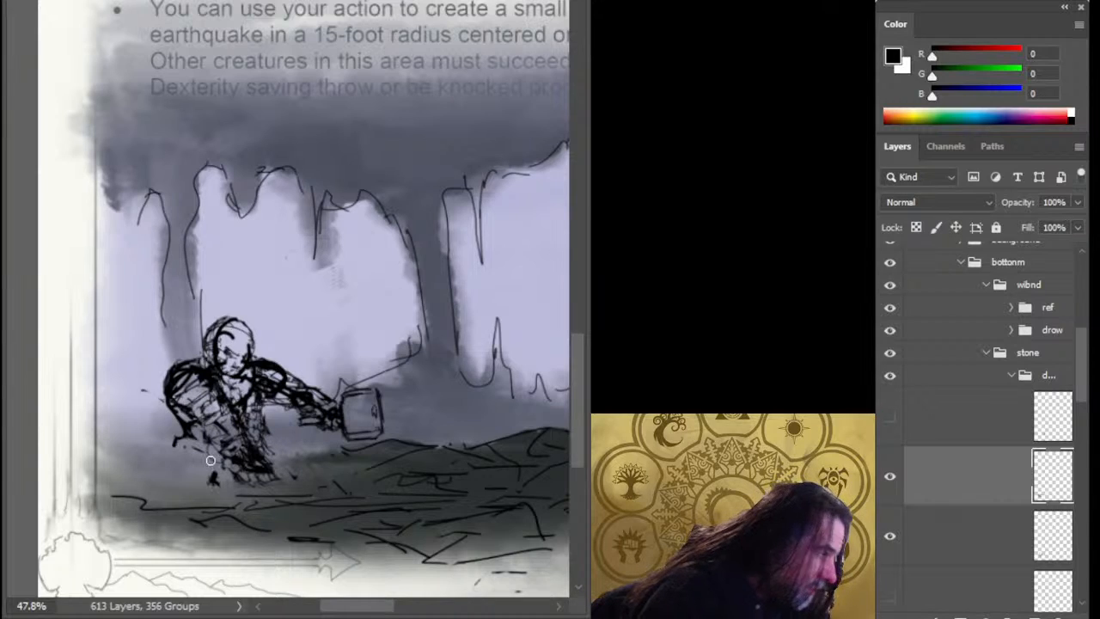
- Hide the old sketch layer, and draw the leg's joints and foot, plus a fist circle with a straight hammer handle
{"action": "left_click", "coordinate": [890, 535]}
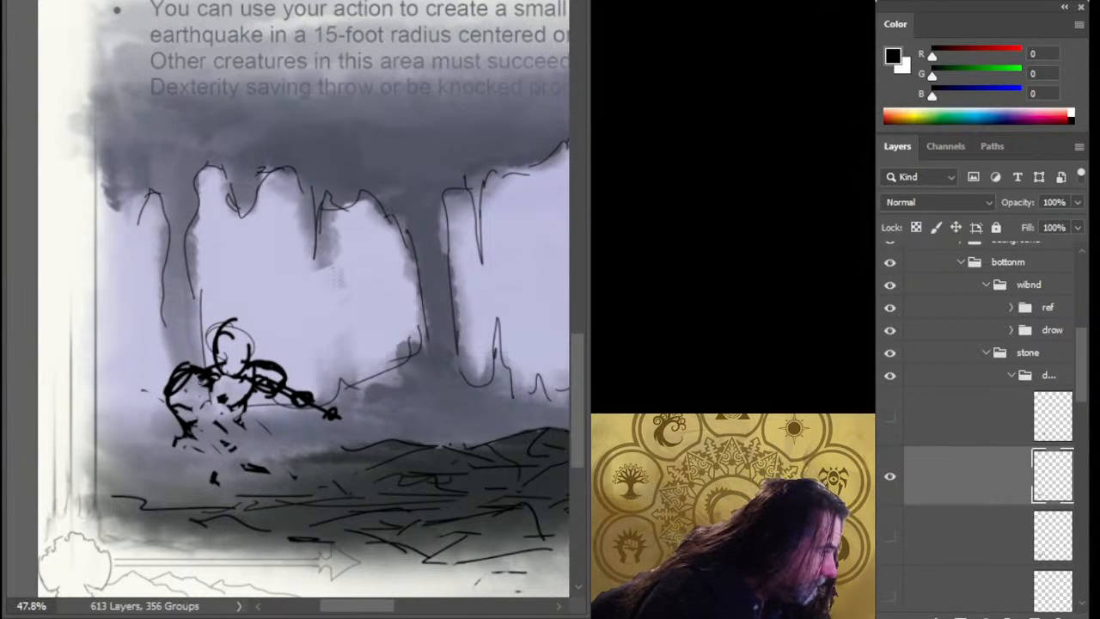
{"action": "mouse_move", "coordinate": [194, 371]}
{"action": "left_mouse_down"}
{"action": "mouse_move", "coordinate": [211, 394]}
{"action": "mouse_move", "coordinate": [194, 401]}
{"action": "left_mouse_up"}
{"action": "left_click_drag", "start_coordinate": [210, 442], "coordinate": [239, 487]}
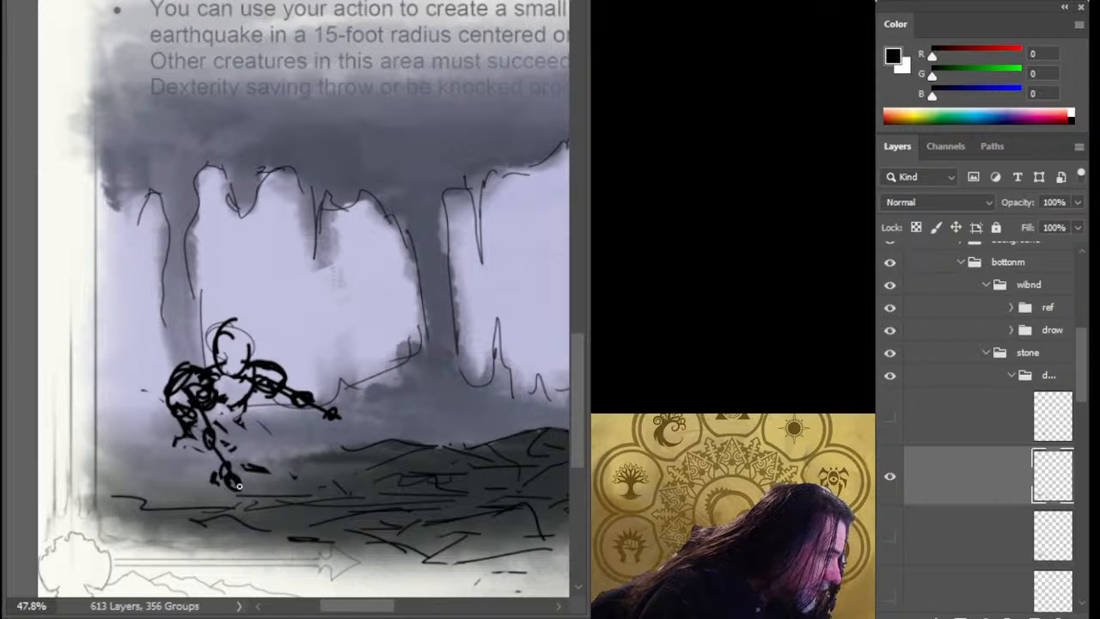
{"action": "mouse_move", "coordinate": [331, 404]}
{"action": "left_mouse_down"}
{"action": "mouse_move", "coordinate": [334, 423]}
{"action": "mouse_move", "coordinate": [387, 400]}
{"action": "left_mouse_up"}
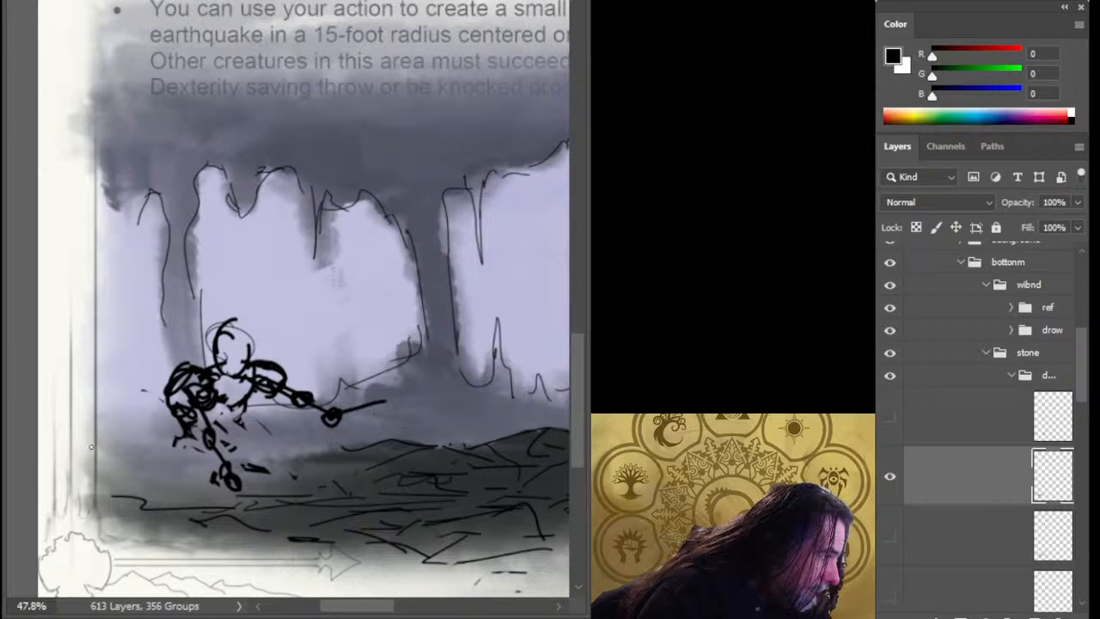
{"action": "mouse_move", "coordinate": [221, 503]}
{"action": "left_mouse_down"}
{"action": "mouse_move", "coordinate": [229, 484]}
{"action": "mouse_move", "coordinate": [256, 495]}
{"action": "mouse_move", "coordinate": [248, 509]}
{"action": "left_mouse_up"}
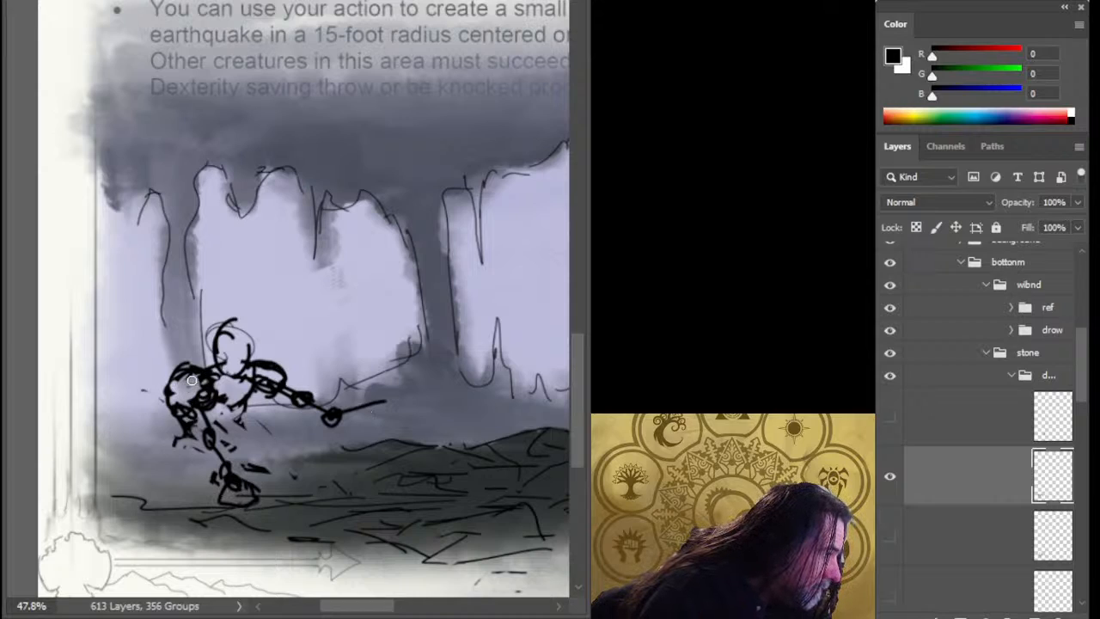
- Rework the rear shoulder and torso construction lines down to the hips, and redraw the bent limb below with a joint circle
{"action": "mouse_move", "coordinate": [188, 371]}
{"action": "left_mouse_down"}
{"action": "mouse_move", "coordinate": [197, 420]}
{"action": "mouse_move", "coordinate": [220, 391]}
{"action": "mouse_move", "coordinate": [258, 391]}
{"action": "mouse_move", "coordinate": [168, 369]}
{"action": "left_mouse_up"}
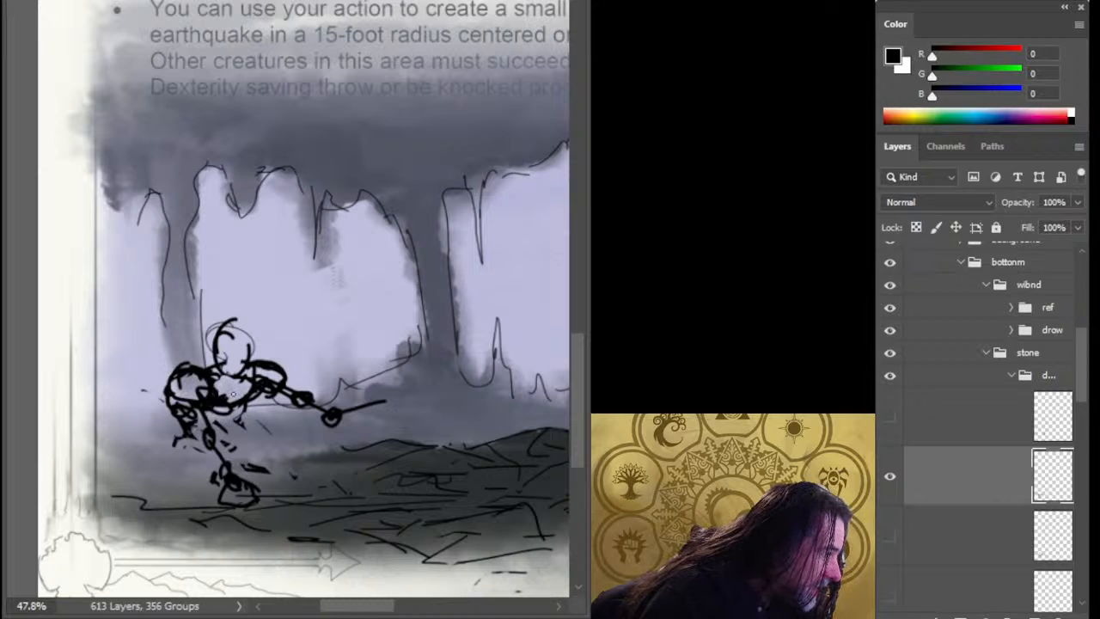
{"action": "left_click_drag", "start_coordinate": [233, 394], "coordinate": [186, 442]}
{"action": "mouse_move", "coordinate": [218, 407]}
{"action": "left_mouse_down"}
{"action": "mouse_move", "coordinate": [211, 427]}
{"action": "mouse_move", "coordinate": [190, 438]}
{"action": "left_mouse_up"}
{"action": "key", "text": "e"}
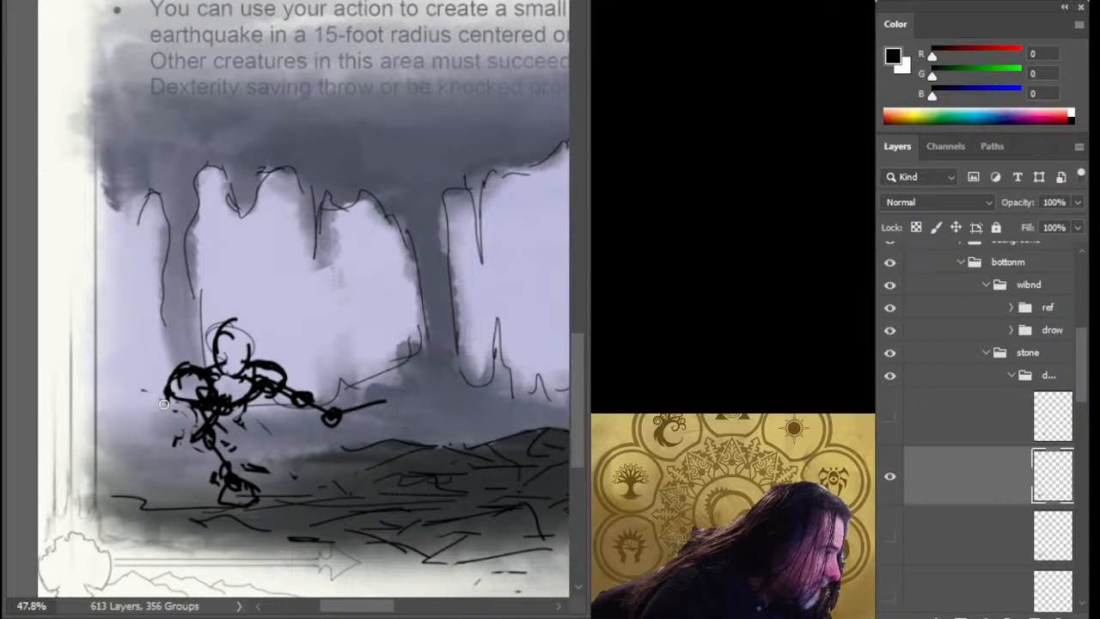
{"action": "mouse_move", "coordinate": [164, 404]}
{"action": "left_mouse_down"}
{"action": "mouse_move", "coordinate": [194, 437]}
{"action": "mouse_move", "coordinate": [181, 443]}
{"action": "mouse_move", "coordinate": [199, 443]}
{"action": "left_mouse_up"}
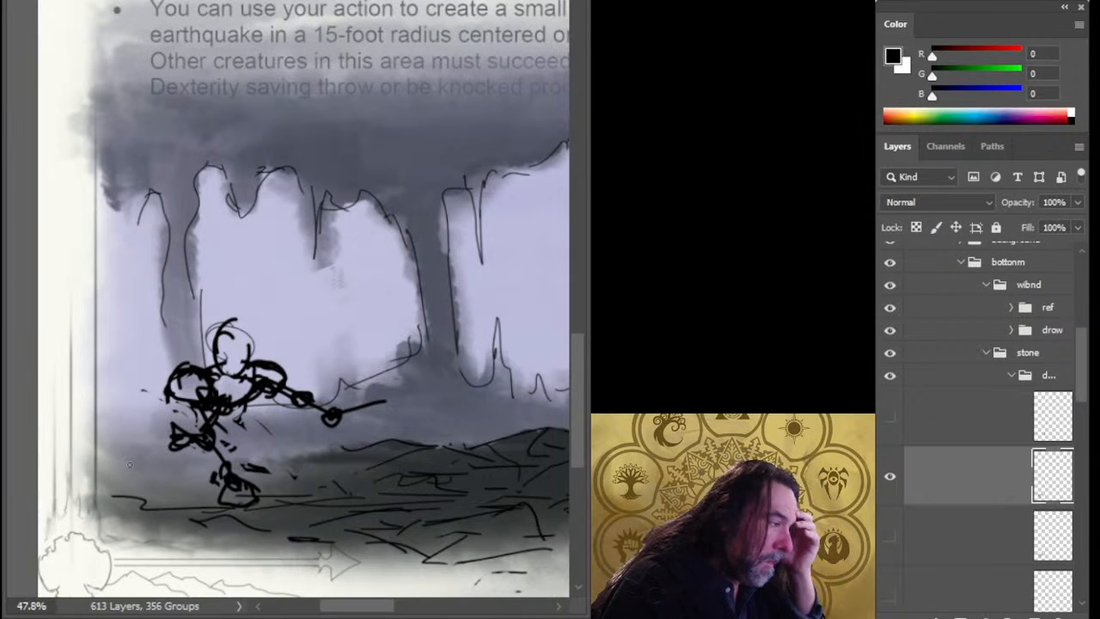
{"action": "mouse_move", "coordinate": [159, 438]}
{"action": "left_mouse_down"}
{"action": "mouse_move", "coordinate": [207, 415]}
{"action": "mouse_move", "coordinate": [175, 391]}
{"action": "left_mouse_up"}
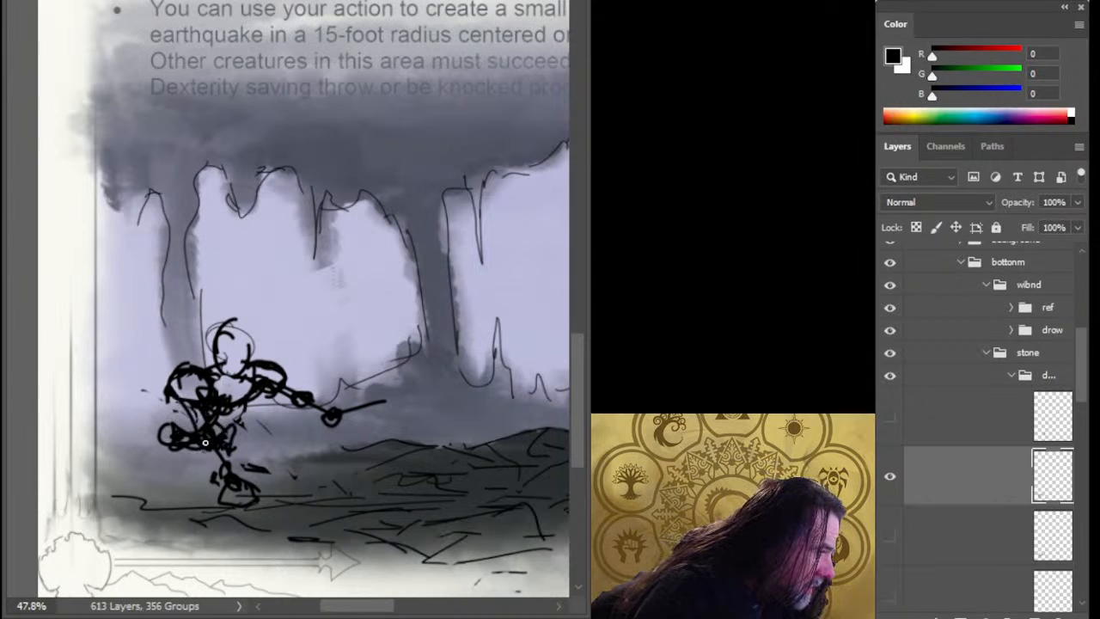
- Draw the two legs in bold strokes below the hips, removing the first rear shin and redrawing it from a knee joint to a planted foot
{"action": "mouse_move", "coordinate": [206, 442]}
{"action": "left_mouse_down"}
{"action": "mouse_move", "coordinate": [237, 446]}
{"action": "mouse_move", "coordinate": [278, 485]}
{"action": "mouse_move", "coordinate": [276, 474]}
{"action": "mouse_move", "coordinate": [290, 481]}
{"action": "mouse_move", "coordinate": [197, 488]}
{"action": "mouse_move", "coordinate": [219, 484]}
{"action": "mouse_move", "coordinate": [207, 477]}
{"action": "mouse_move", "coordinate": [209, 501]}
{"action": "mouse_move", "coordinate": [192, 487]}
{"action": "mouse_move", "coordinate": [221, 482]}
{"action": "left_mouse_up"}
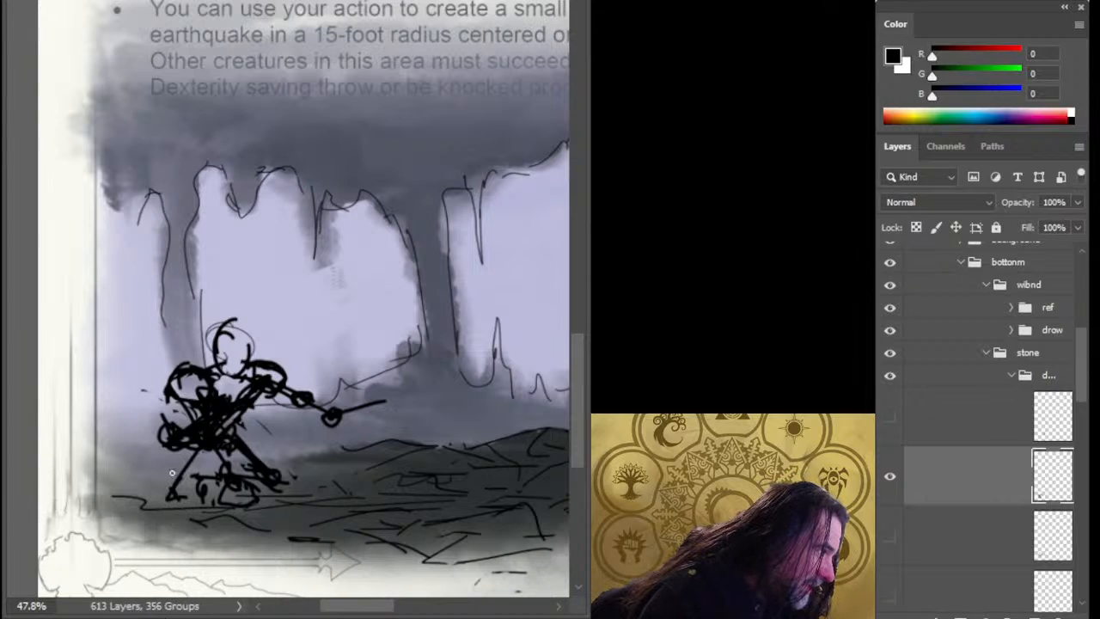
{"action": "key", "text": "x"}
{"action": "mouse_move", "coordinate": [179, 439]}
{"action": "left_mouse_down"}
{"action": "mouse_move", "coordinate": [231, 416]}
{"action": "mouse_move", "coordinate": [169, 505]}
{"action": "left_mouse_up"}
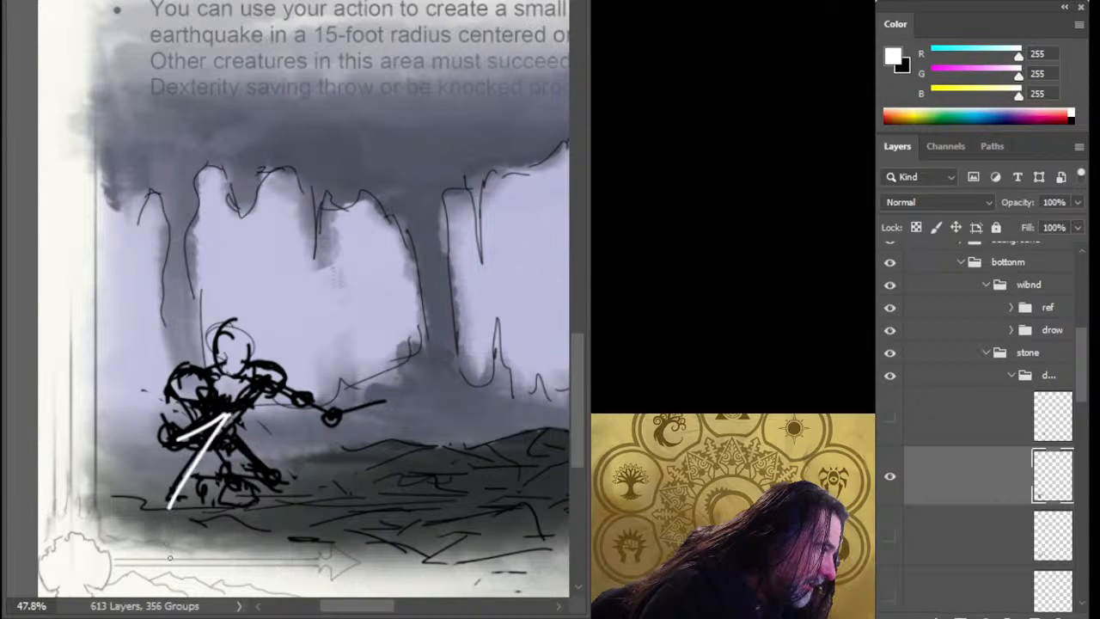
{"action": "key", "text": "ctrl+z"}
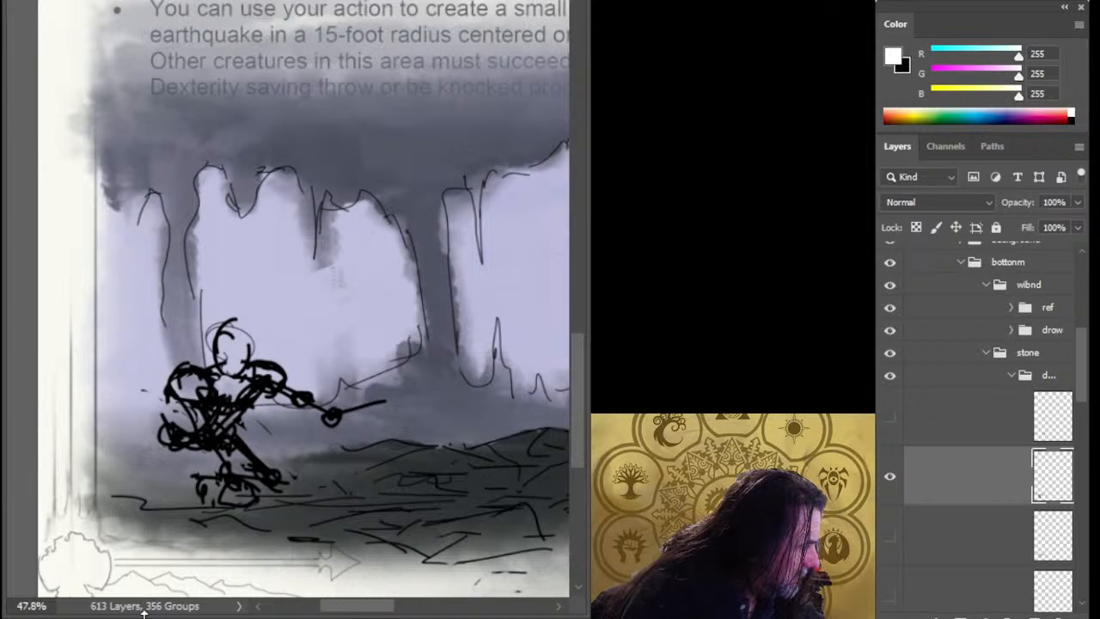
{"action": "key", "text": "x"}
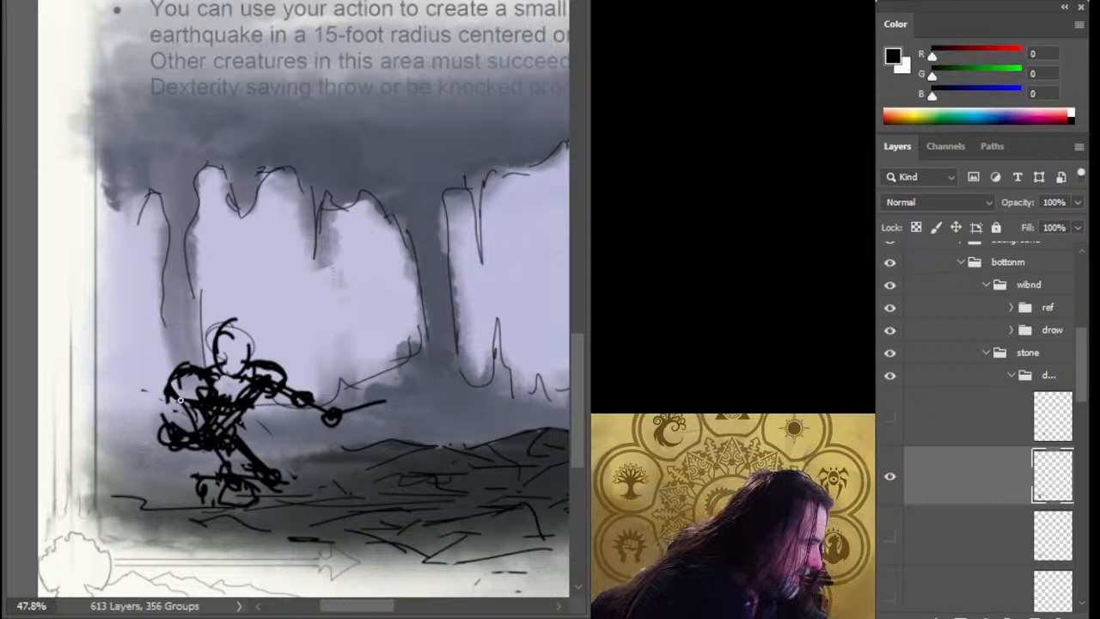
{"action": "key", "text": "x"}
{"action": "key", "text": "x"}
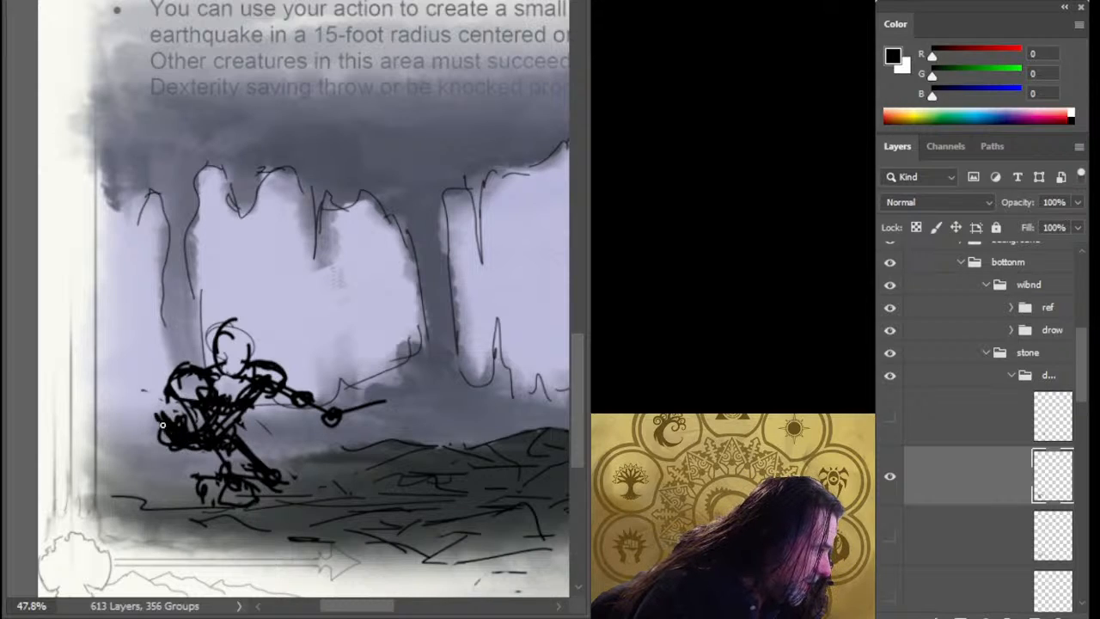
{"action": "mouse_move", "coordinate": [162, 425]}
{"action": "left_mouse_down"}
{"action": "mouse_move", "coordinate": [164, 457]}
{"action": "mouse_move", "coordinate": [151, 439]}
{"action": "mouse_move", "coordinate": [159, 422]}
{"action": "mouse_move", "coordinate": [166, 498]}
{"action": "mouse_move", "coordinate": [152, 494]}
{"action": "mouse_move", "coordinate": [213, 544]}
{"action": "mouse_move", "coordinate": [167, 502]}
{"action": "left_mouse_up"}
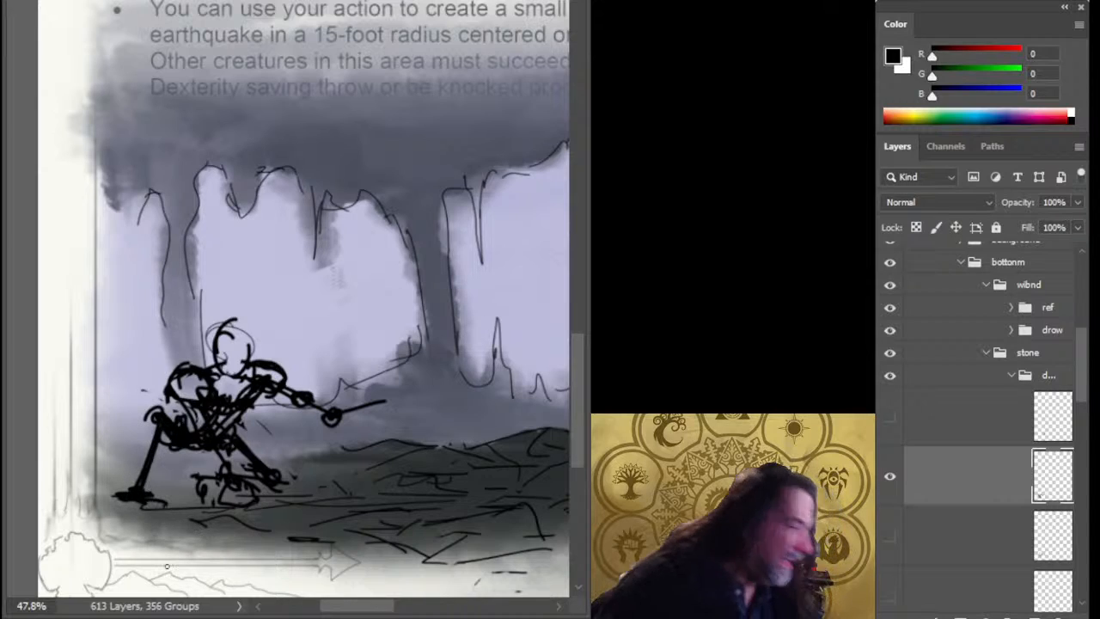
- Hide the construction lines, show the older hammer sketch, and cut its rear shoulder, torso side and leg onto a separate layer in place
{"action": "left_click", "coordinate": [895, 488]}
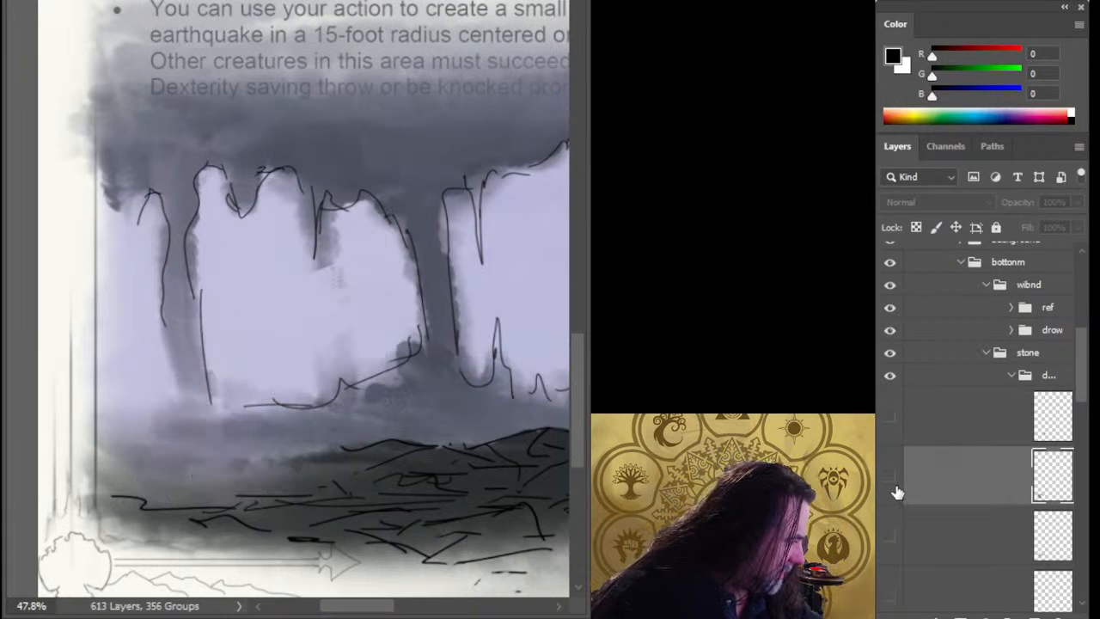
{"action": "left_click", "coordinate": [897, 490]}
{"action": "left_click", "coordinate": [892, 536]}
{"action": "left_click", "coordinate": [896, 497]}
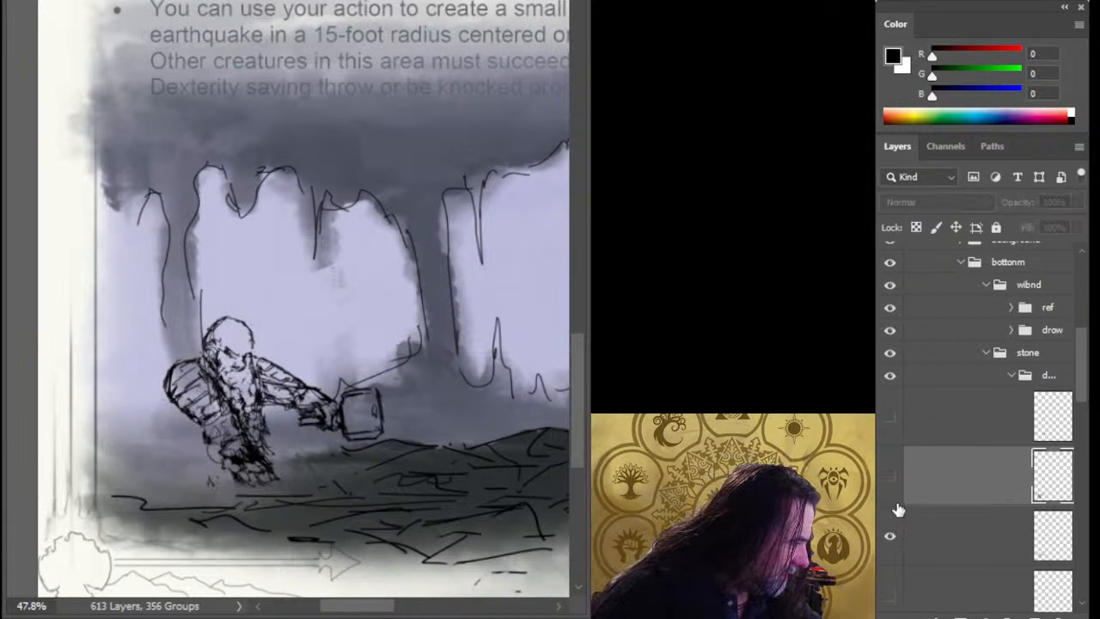
{"action": "left_click", "coordinate": [894, 543]}
{"action": "left_click", "coordinate": [894, 542]}
{"action": "left_click", "coordinate": [941, 537]}
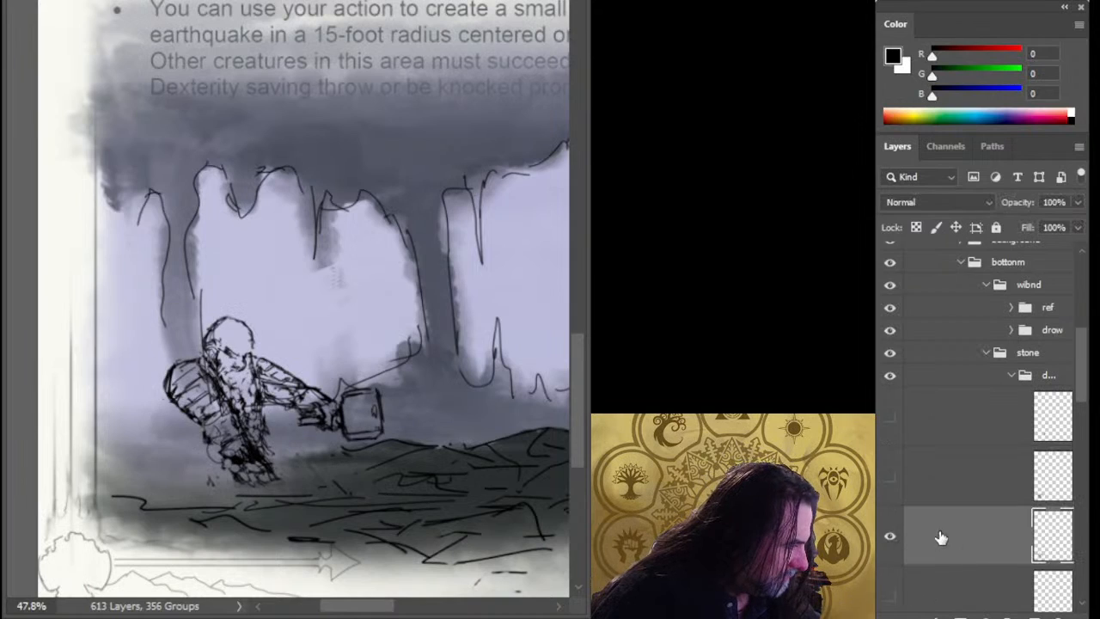
{"action": "left_click", "coordinate": [292, 485], "text": "shift"}
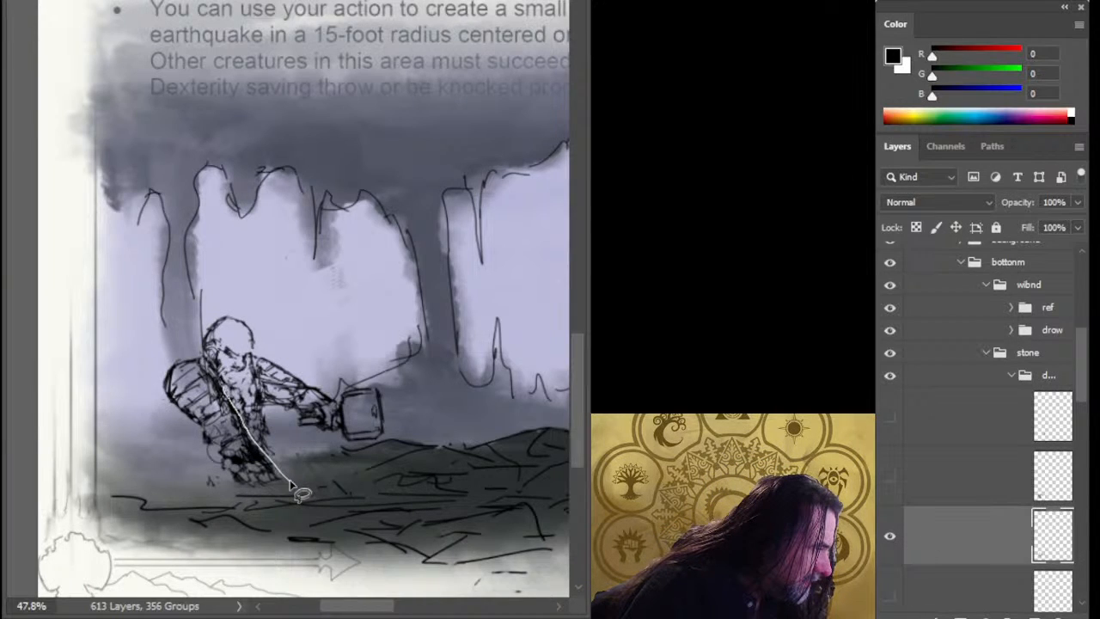
{"action": "mouse_move", "coordinate": [291, 485]}
{"action": "left_mouse_down"}
{"action": "mouse_move", "coordinate": [155, 382]}
{"action": "mouse_move", "coordinate": [258, 516]}
{"action": "mouse_move", "coordinate": [282, 465]}
{"action": "left_mouse_up"}
{"action": "key", "text": "ctrl+x"}
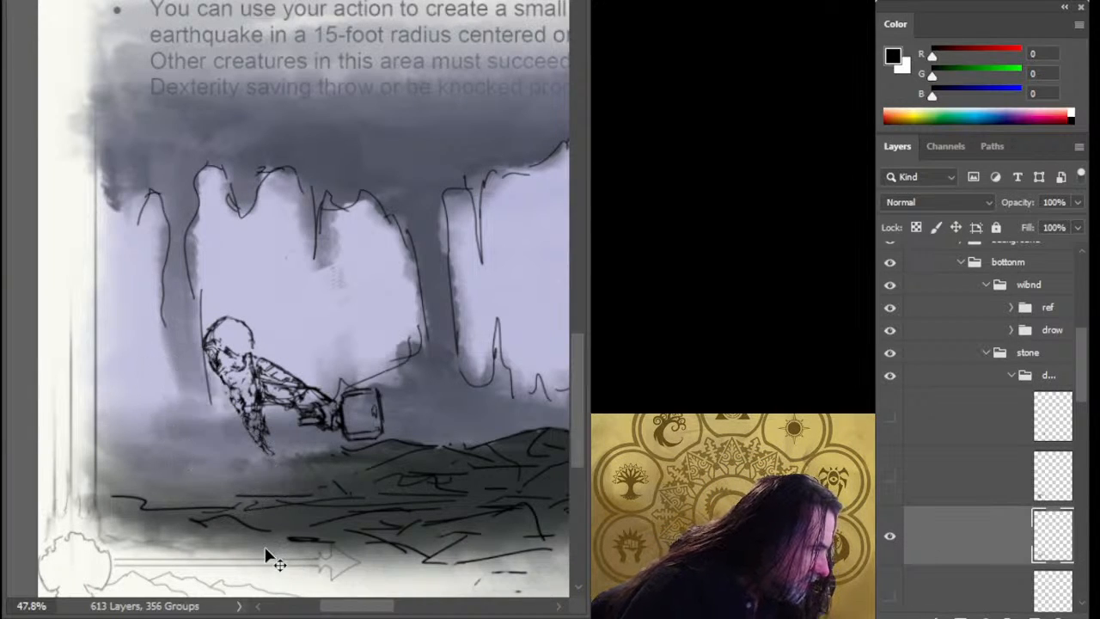
{"action": "key", "text": "ctrl+v"}
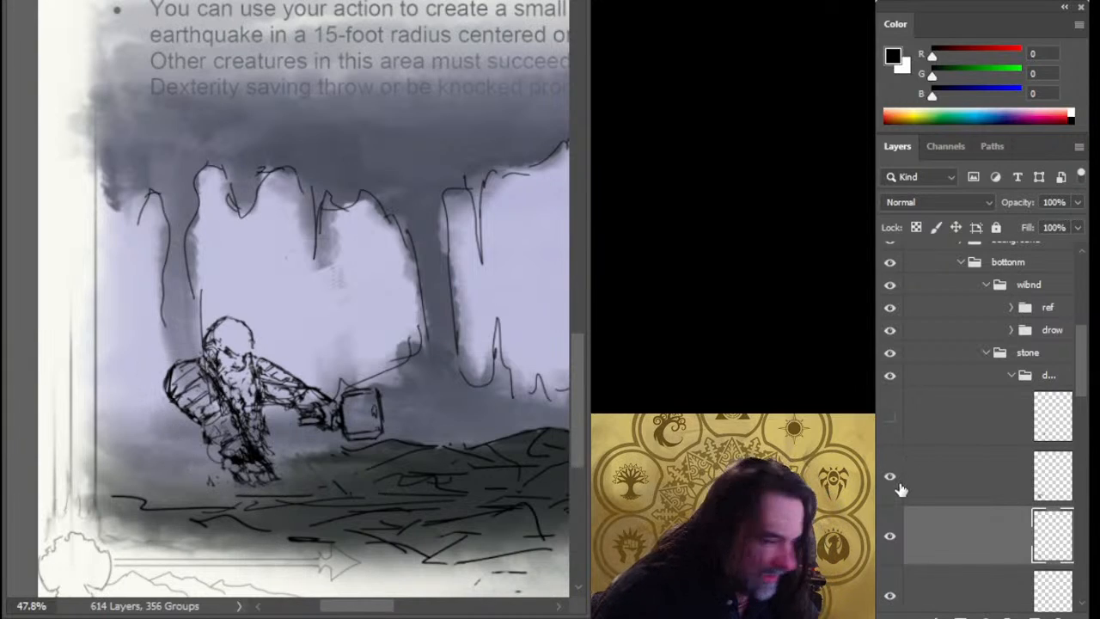
- Hide the construction layer again and delete the unused layer above it
{"action": "left_click", "coordinate": [912, 486]}
{"action": "left_click", "coordinate": [883, 481]}
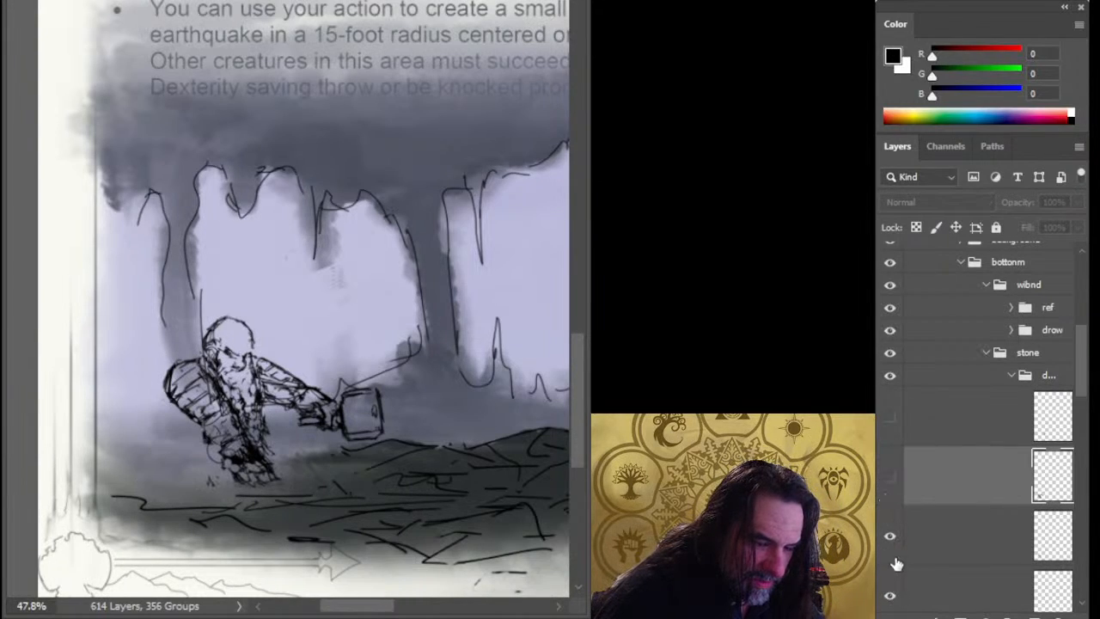
{"action": "left_click", "coordinate": [890, 434]}
{"action": "left_click", "coordinate": [889, 436]}
{"action": "left_click", "coordinate": [933, 440]}
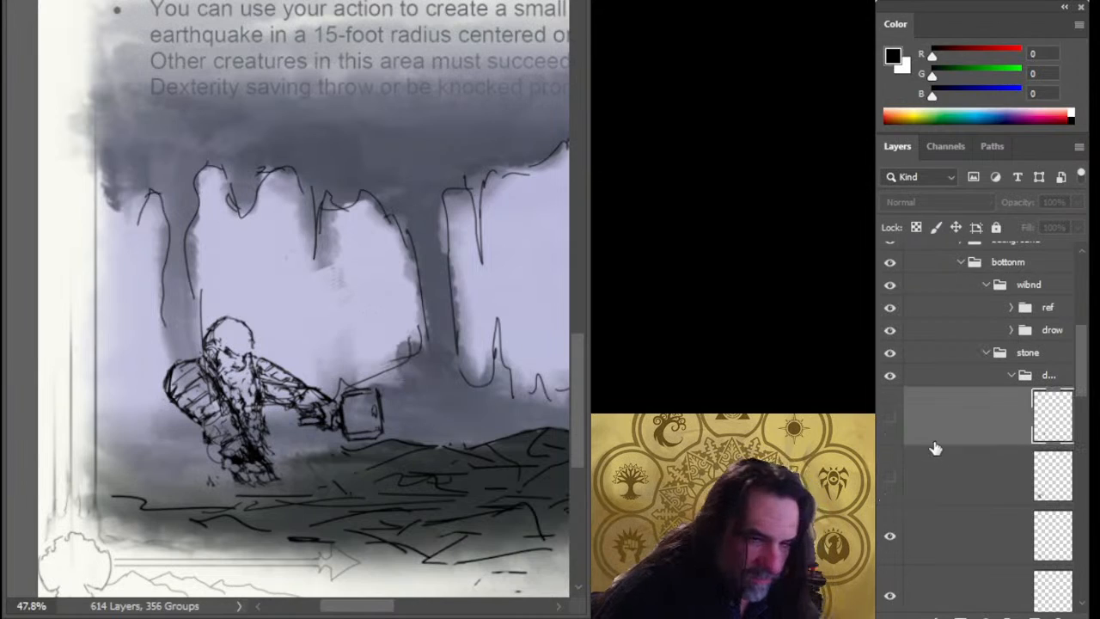
{"action": "key", "text": "Delete"}
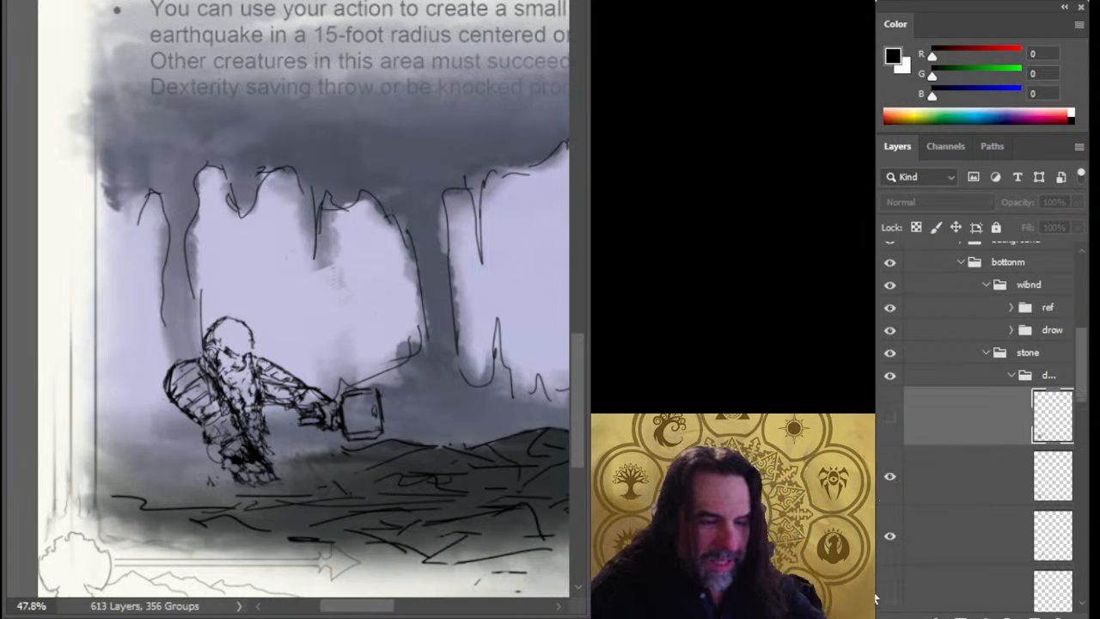
{"action": "left_click", "coordinate": [894, 427]}
{"action": "left_click", "coordinate": [894, 430]}
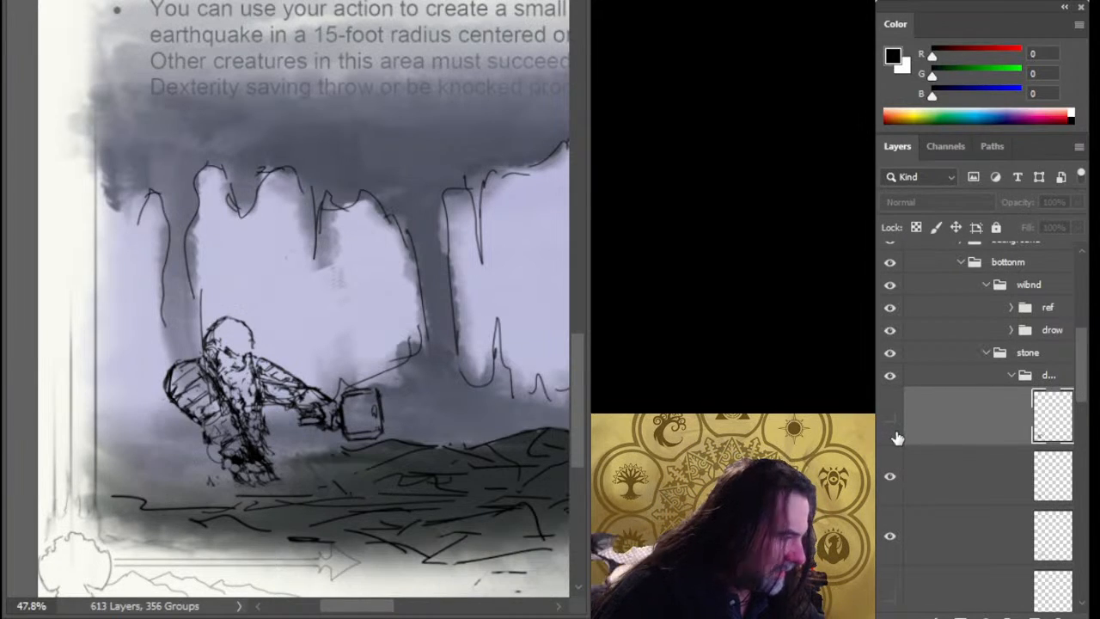
- Show the earlier full figure sketch, lasso its bent rear leg, and cut it onto a new layer in place above the torso piece
{"action": "left_click", "coordinate": [889, 595]}
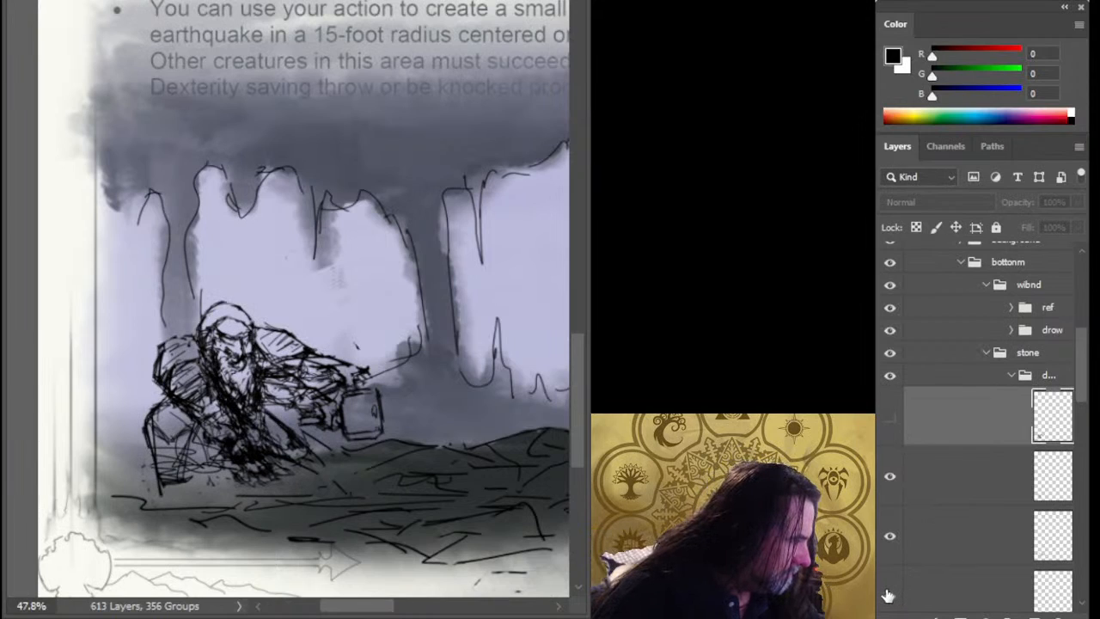
{"action": "left_click", "coordinate": [970, 590]}
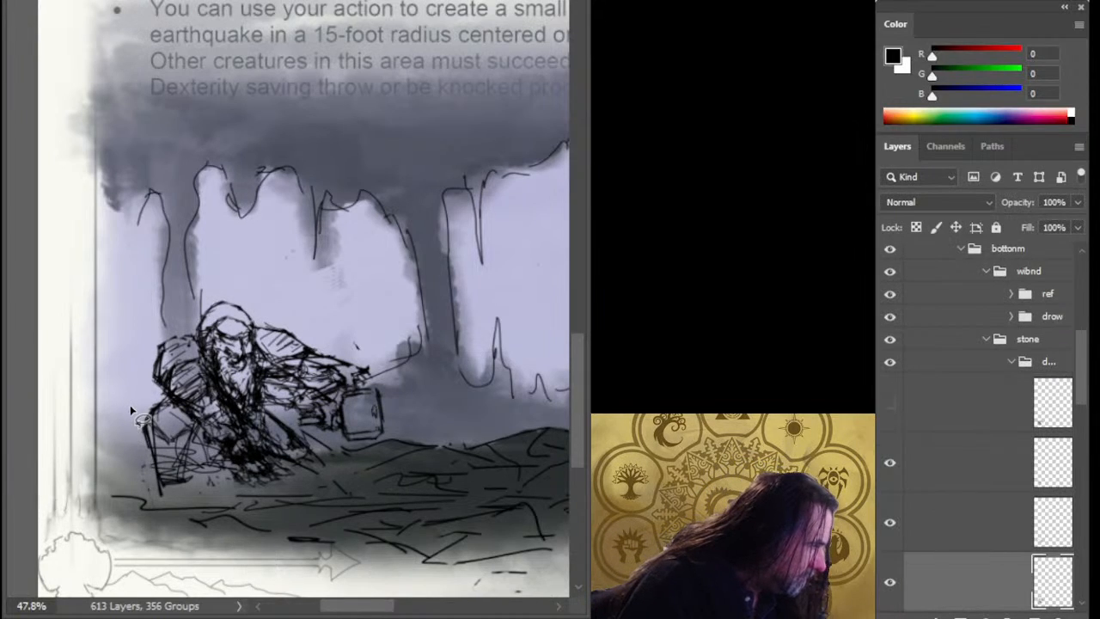
{"action": "left_click_drag", "start_coordinate": [130, 408], "coordinate": [132, 411]}
{"action": "mouse_move", "coordinate": [204, 462]}
{"action": "left_mouse_down"}
{"action": "mouse_move", "coordinate": [182, 403]}
{"action": "mouse_move", "coordinate": [148, 388]}
{"action": "left_mouse_up"}
{"action": "key", "text": "ctrl+x"}
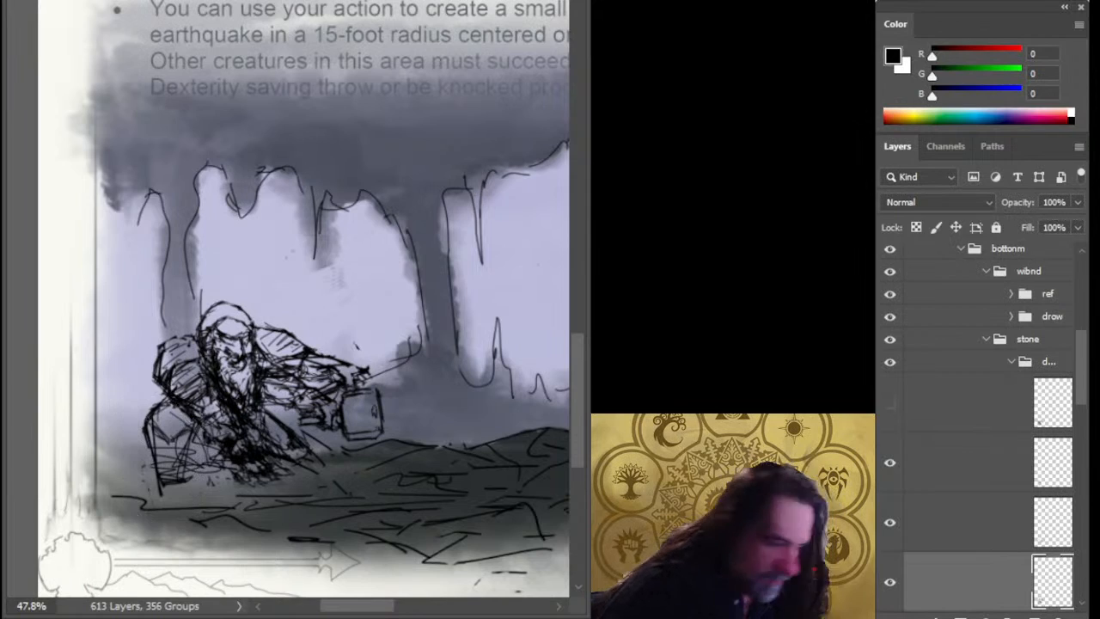
{"action": "left_click", "coordinate": [961, 468]}
{"action": "key", "text": "ctrl+shift+v"}
- Compare the sketch layers, leaving only the cut rear leg, the torso piece and the hammer arm with head visible for the figure
{"action": "left_click", "coordinate": [892, 586]}
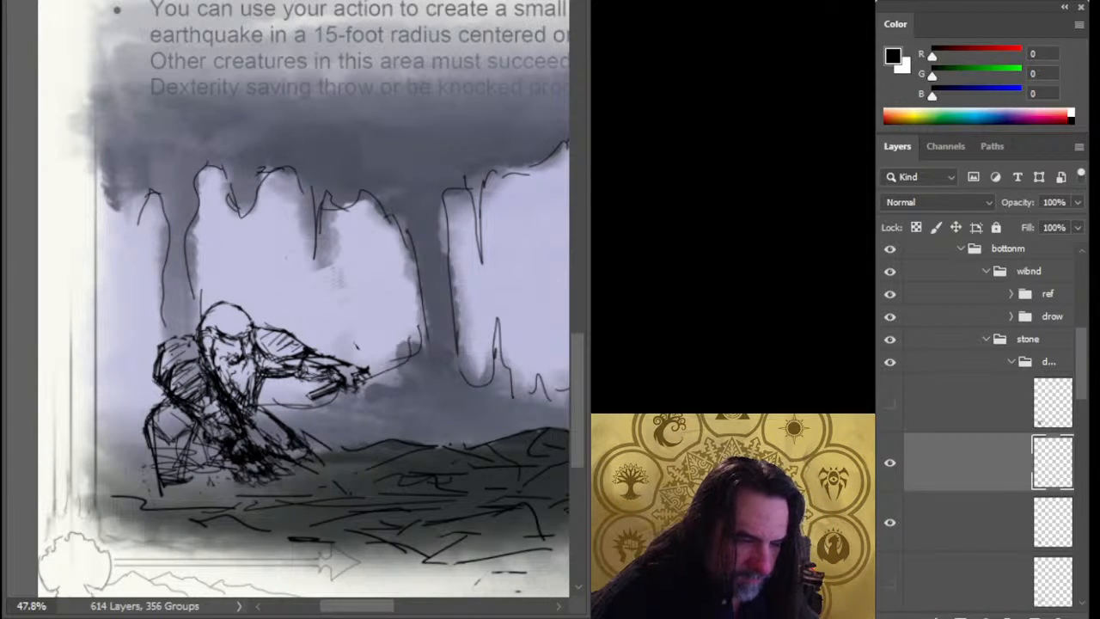
{"action": "left_click", "coordinate": [890, 464]}
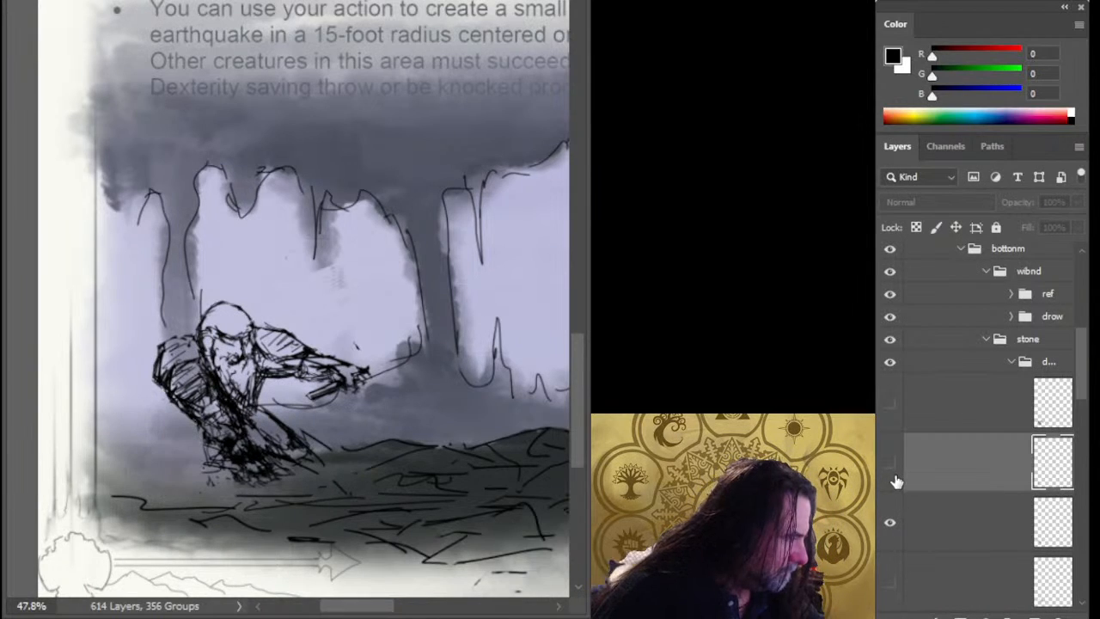
{"action": "left_click", "coordinate": [894, 523]}
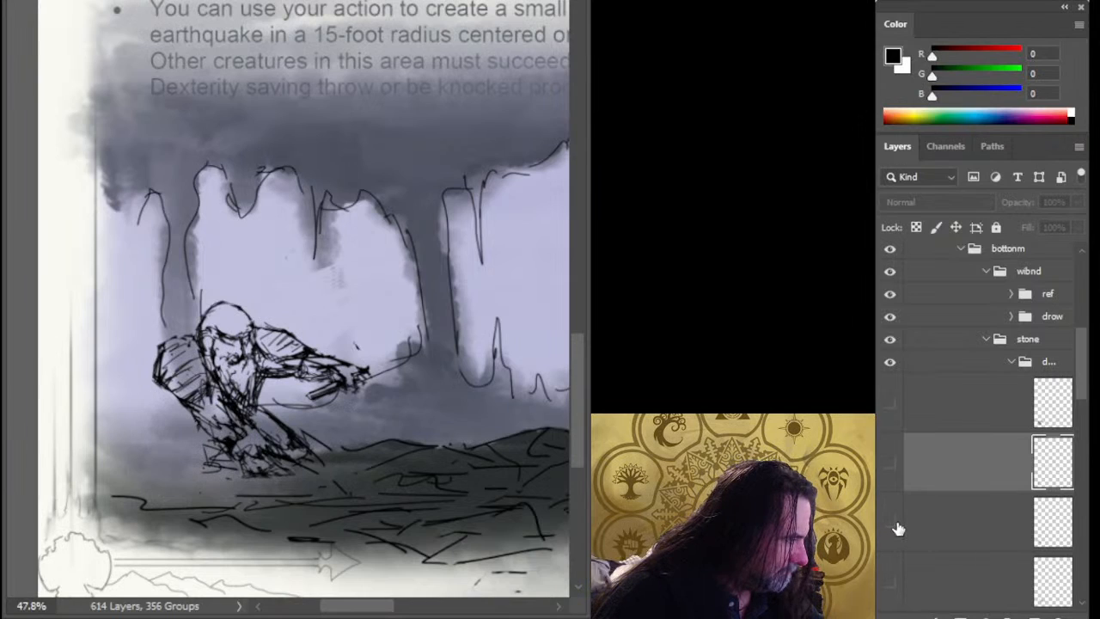
{"action": "left_click", "coordinate": [895, 526]}
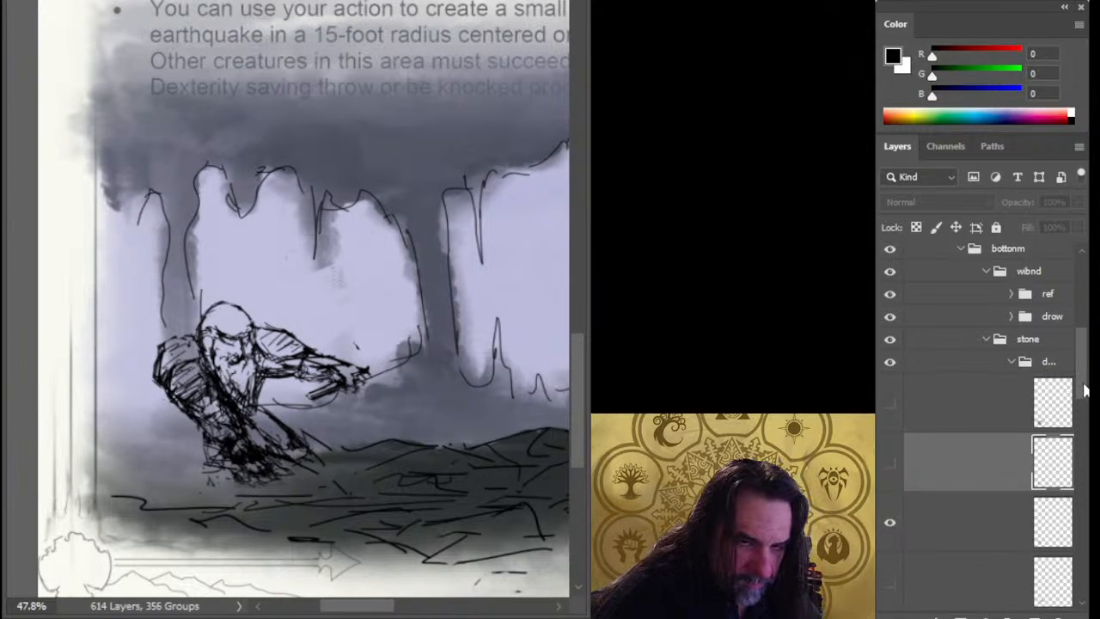
{"action": "scroll", "coordinate": [891, 516], "scroll_direction": "down", "scroll_amount": 3}
{"action": "left_click", "coordinate": [885, 487]}
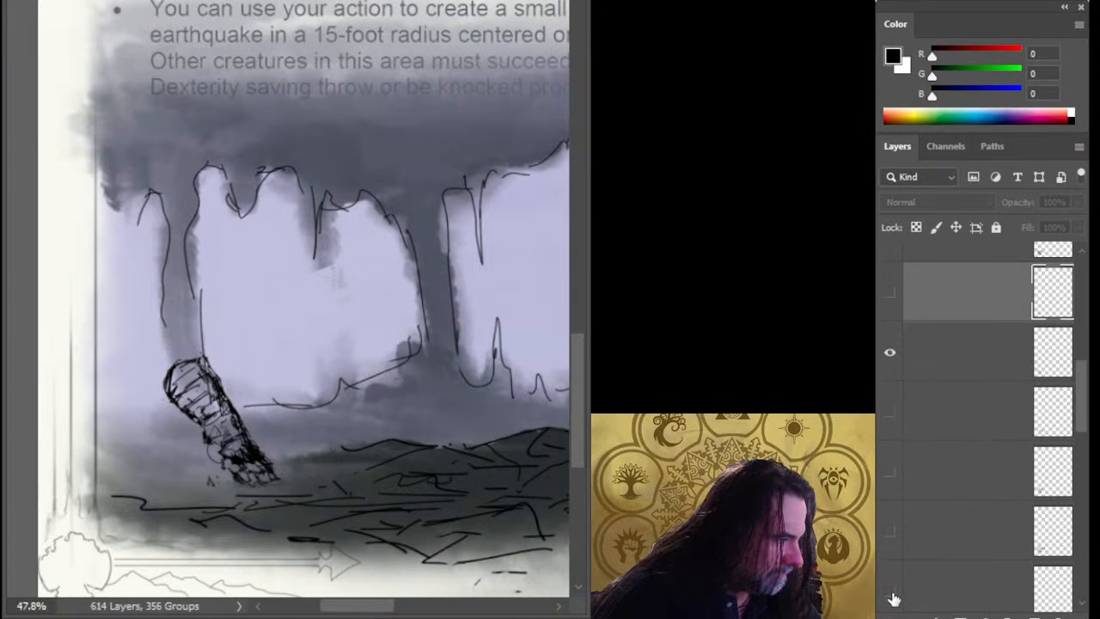
{"action": "left_click", "coordinate": [891, 535]}
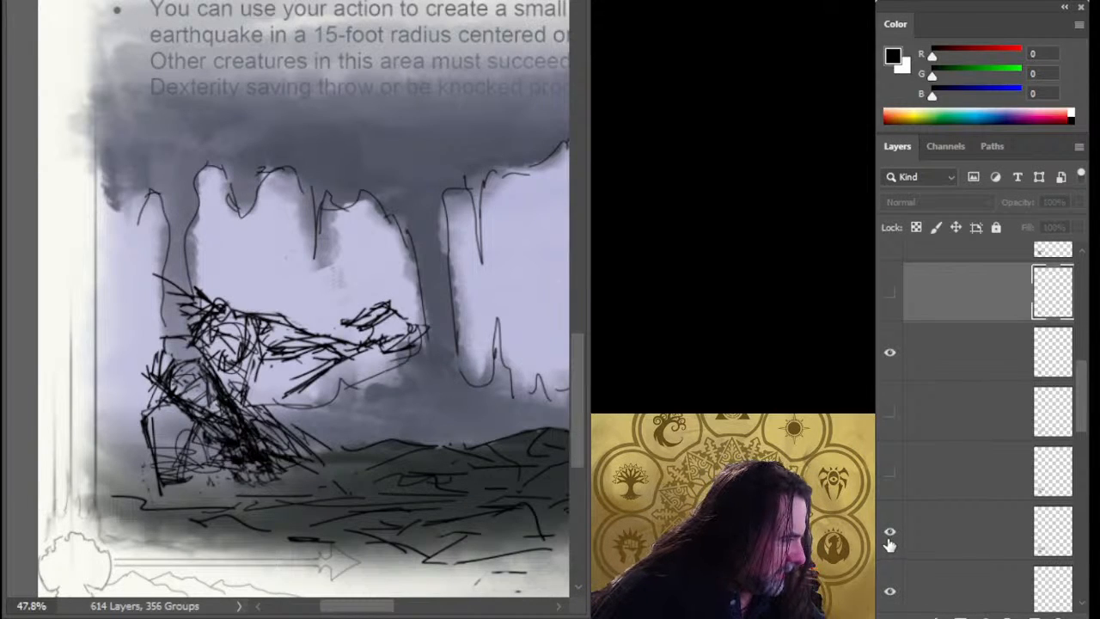
{"action": "left_click", "coordinate": [891, 535]}
{"action": "left_click", "coordinate": [894, 478]}
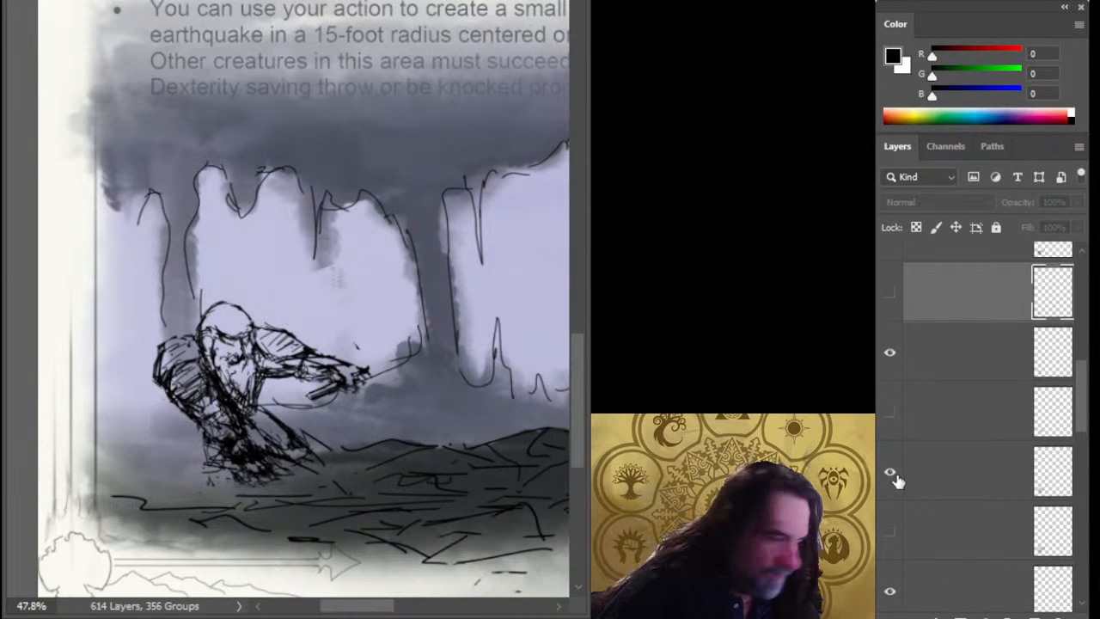
{"action": "left_click", "coordinate": [891, 475]}
{"action": "left_click", "coordinate": [894, 411]}
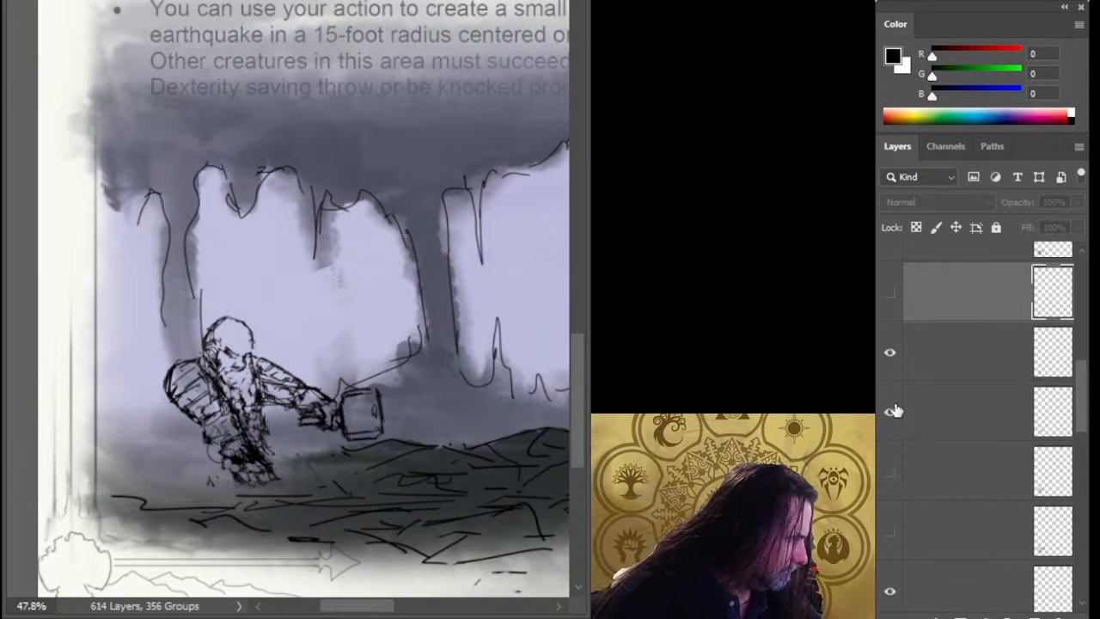
{"action": "left_click", "coordinate": [894, 296]}
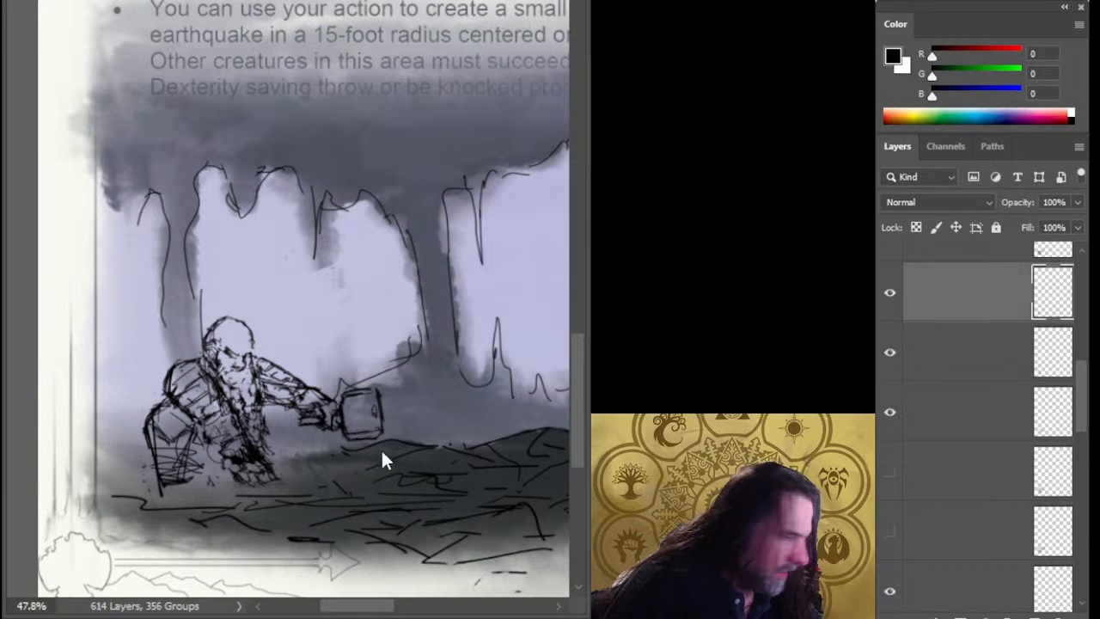
{"action": "left_click", "coordinate": [891, 254]}
{"action": "left_click", "coordinate": [892, 254]}
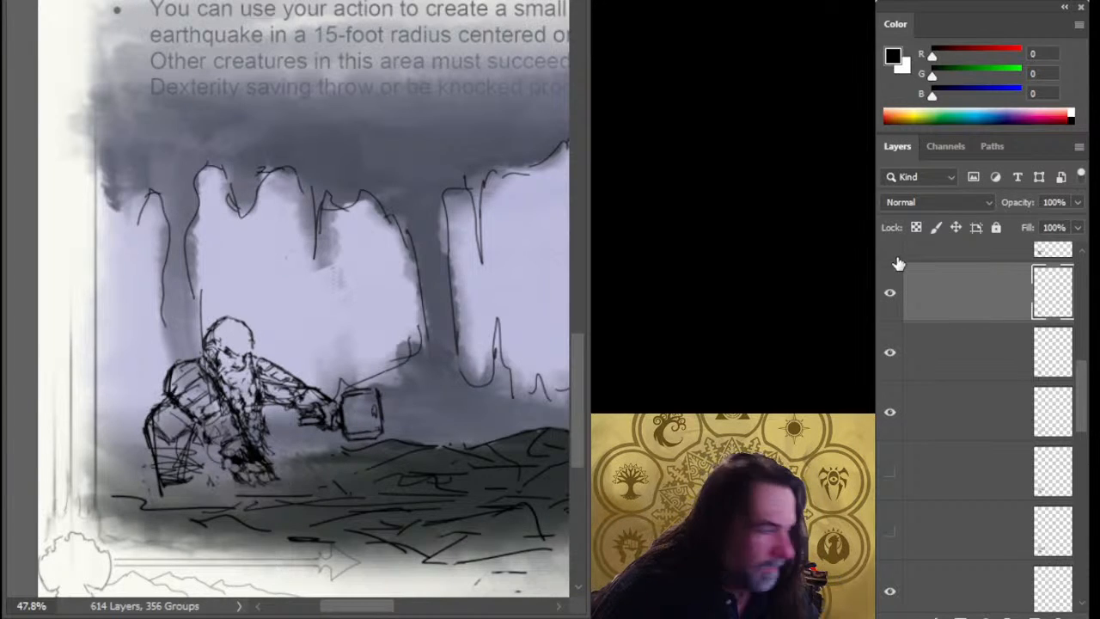
{"action": "left_click", "coordinate": [896, 256]}
{"action": "left_click", "coordinate": [899, 252]}
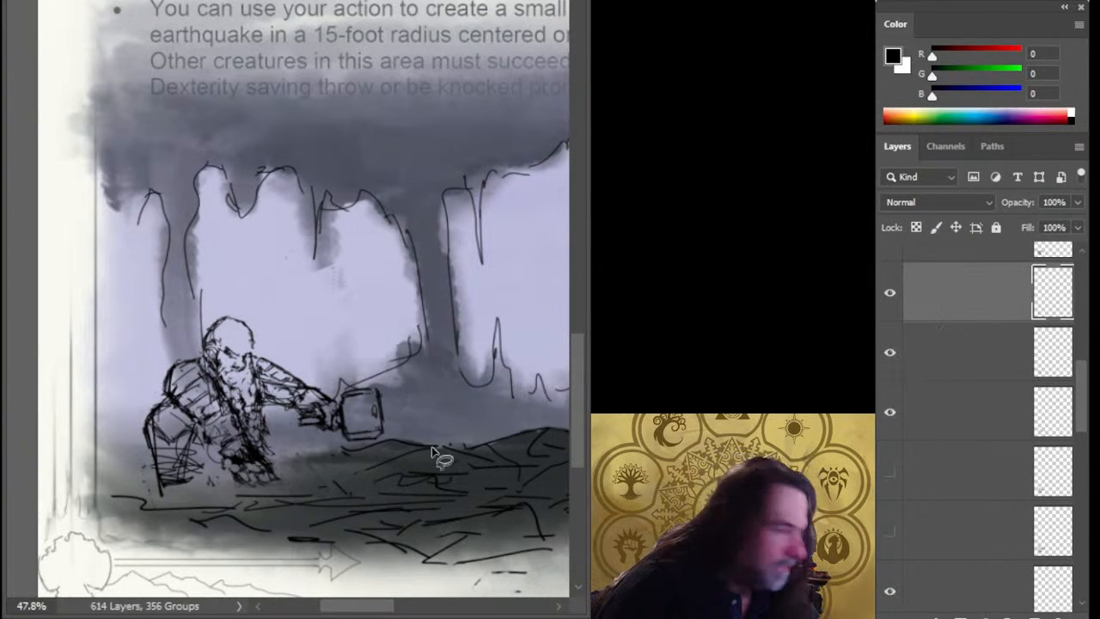
- Transform the cut rear leg, rotating it clockwise and reshaping it so the foot reaches farther out behind the figure
{"action": "key", "text": "ctrl+t"}
{"action": "mouse_move", "coordinate": [378, 270]}
{"action": "left_mouse_down"}
{"action": "mouse_move", "coordinate": [413, 258]}
{"action": "mouse_move", "coordinate": [478, 285]}
{"action": "mouse_move", "coordinate": [429, 292]}
{"action": "mouse_move", "coordinate": [469, 363]}
{"action": "left_mouse_up"}
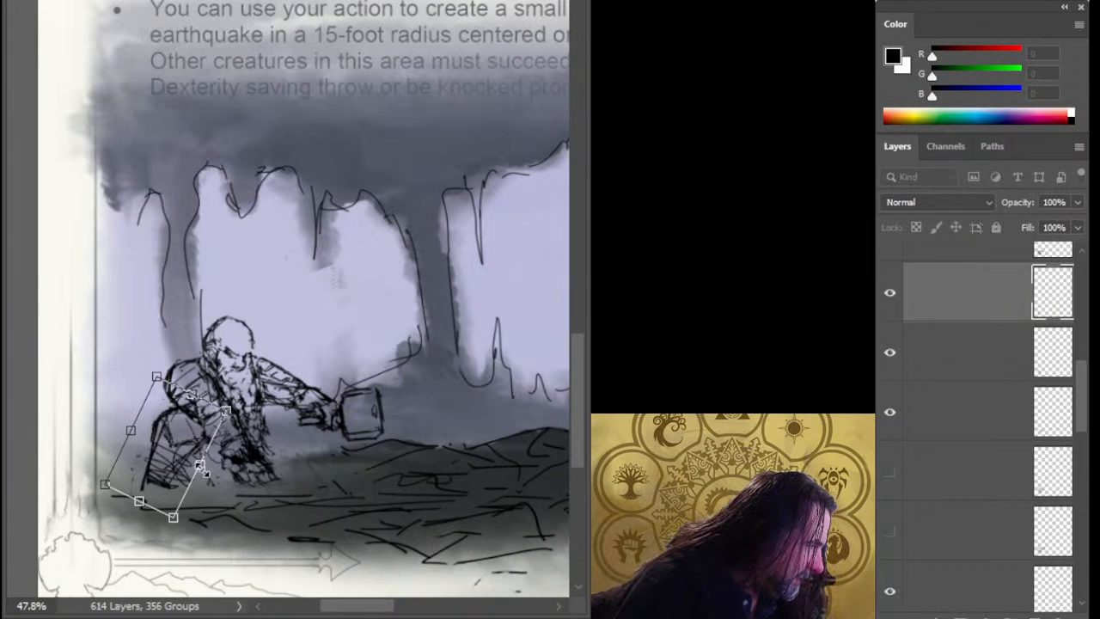
{"action": "mouse_move", "coordinate": [196, 464]}
{"action": "left_mouse_down"}
{"action": "mouse_move", "coordinate": [230, 467]}
{"action": "mouse_move", "coordinate": [213, 474]}
{"action": "mouse_move", "coordinate": [245, 493]}
{"action": "left_mouse_up"}
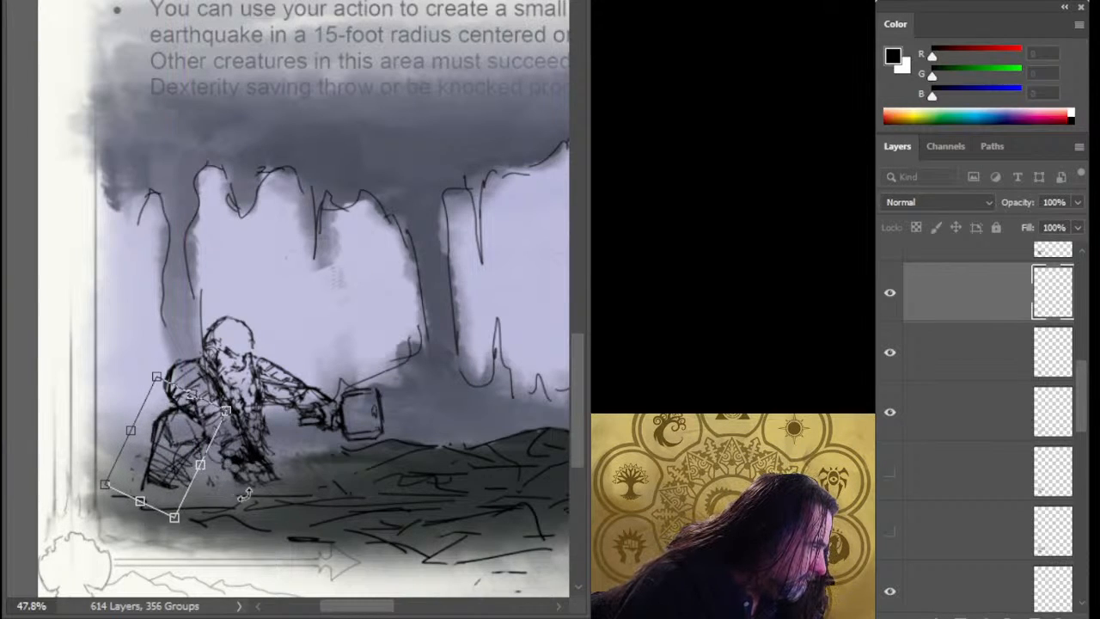
{"action": "left_click_drag", "start_coordinate": [174, 510], "coordinate": [185, 533]}
{"action": "key", "text": "Return"}
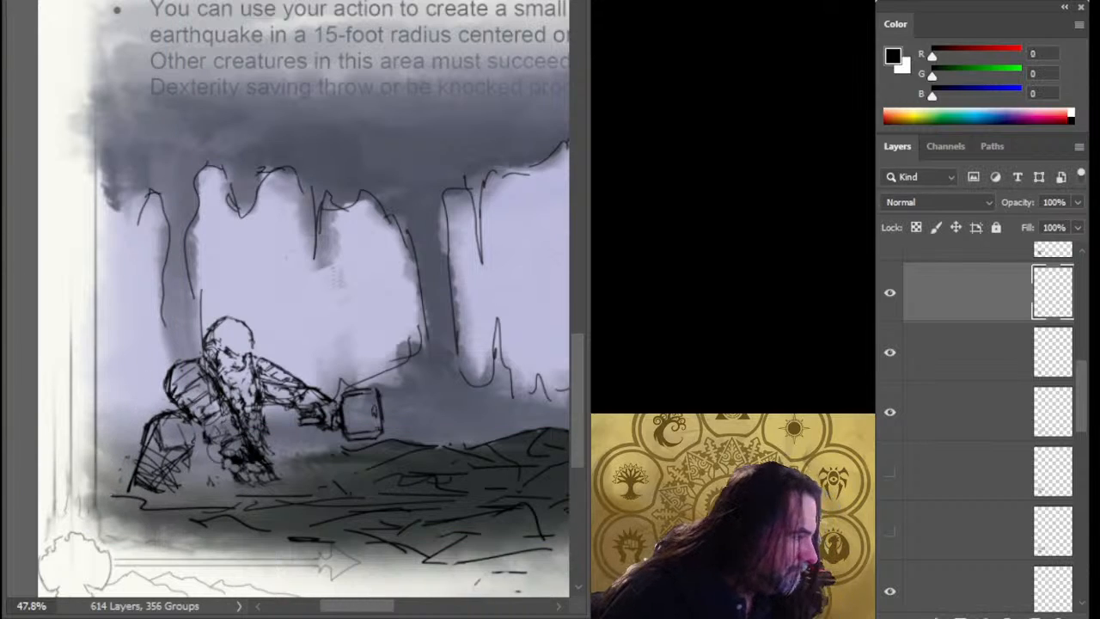
- Rotate the torso piece clockwise on its layer and shift it slightly so its lower end sits closer to the cut rear leg
{"action": "left_click", "coordinate": [894, 354]}
{"action": "left_click", "coordinate": [894, 351]}
{"action": "left_click", "coordinate": [909, 352]}
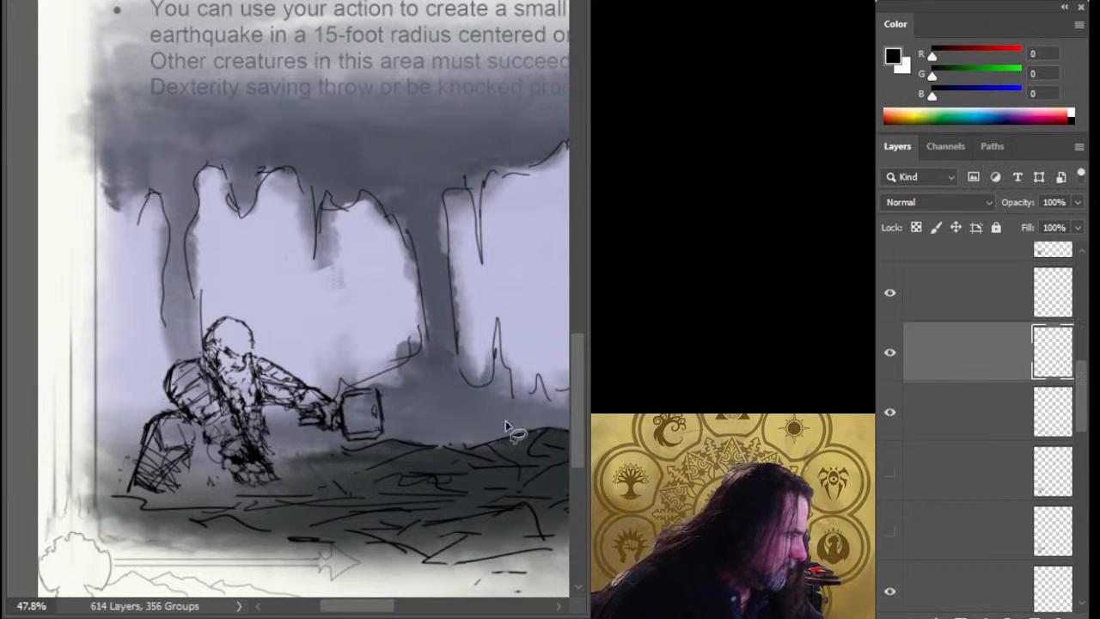
{"action": "key", "text": "ctrl+t"}
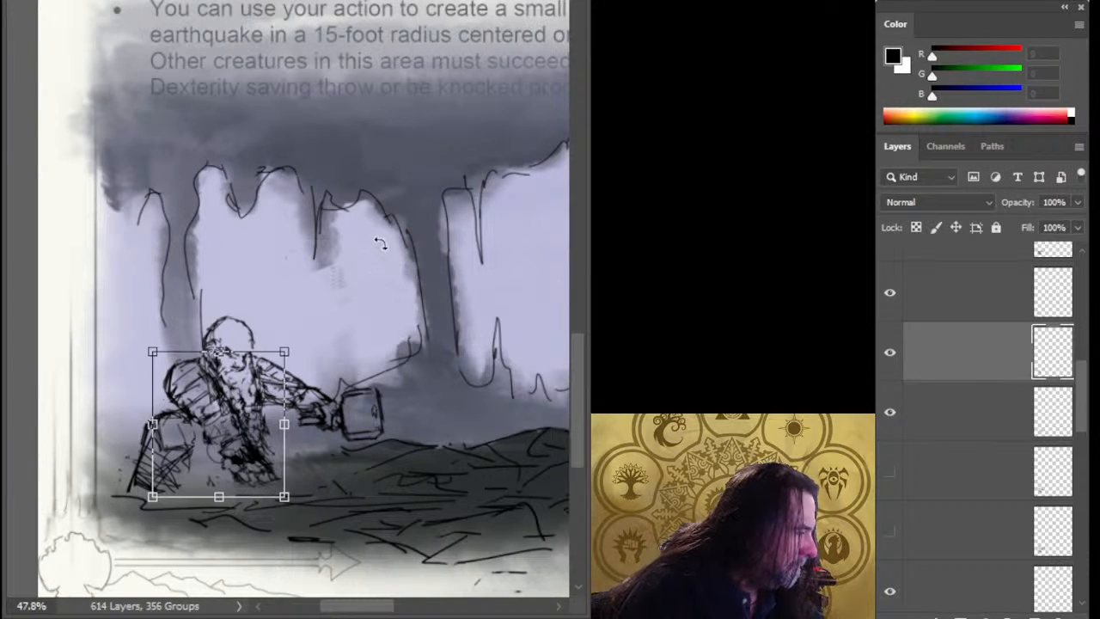
{"action": "left_click_drag", "start_coordinate": [381, 238], "coordinate": [424, 239]}
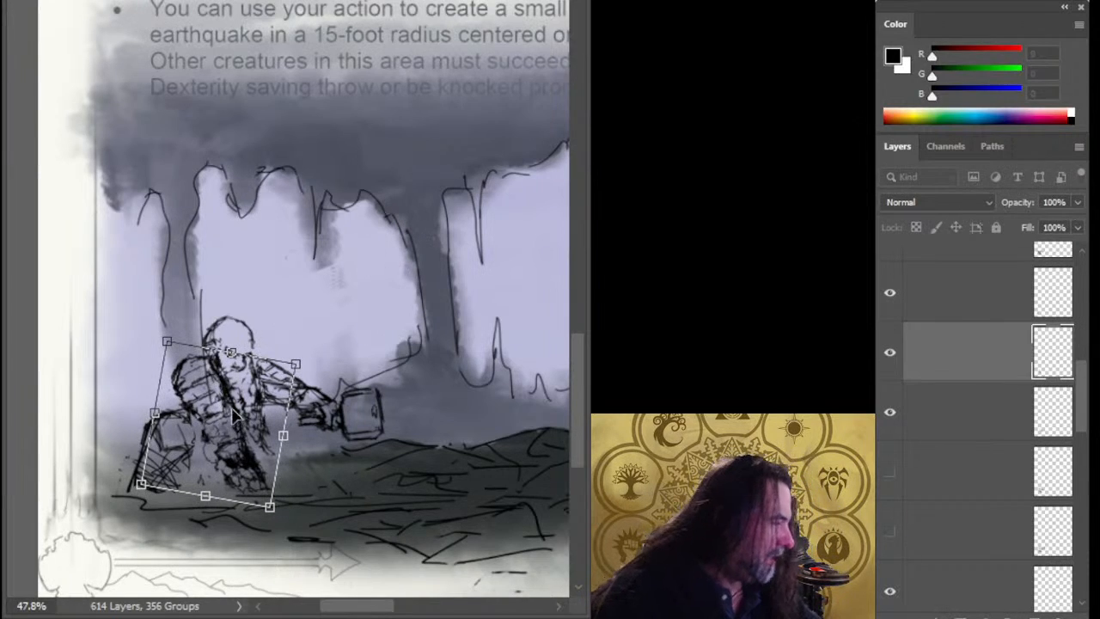
{"action": "mouse_move", "coordinate": [242, 437]}
{"action": "left_mouse_down"}
{"action": "mouse_move", "coordinate": [241, 470]}
{"action": "mouse_move", "coordinate": [241, 451]}
{"action": "left_mouse_up"}
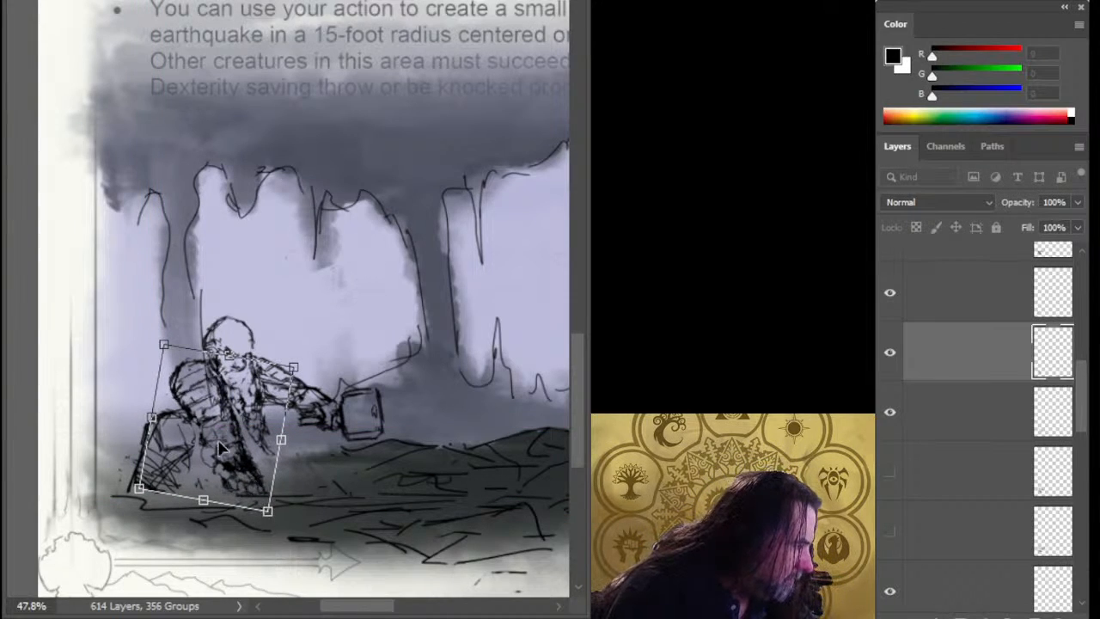
{"action": "key", "text": "Return"}
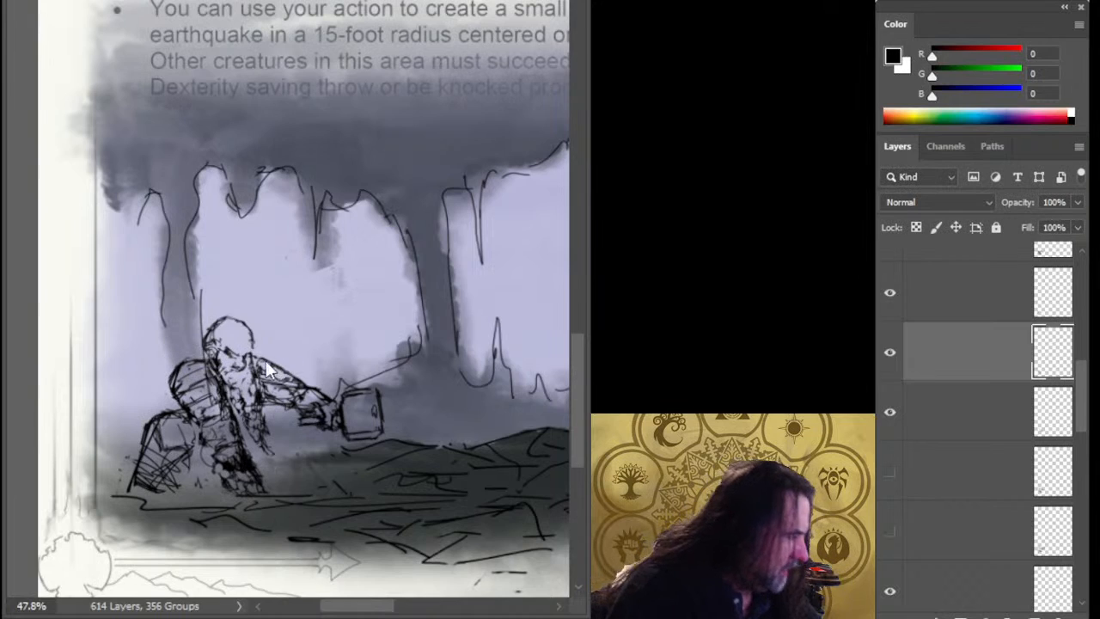
- Transform the torso piece again with a perspective flare that widens its lower end, and nudge it slightly toward the hammer arm
{"action": "key", "text": "ctrl+t"}
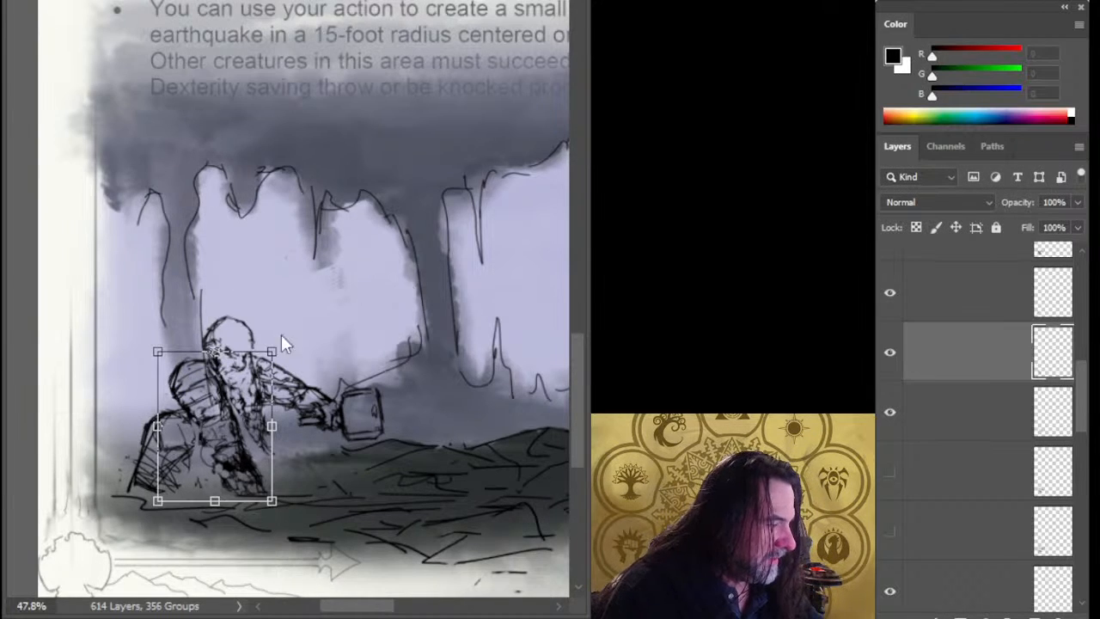
{"action": "left_click_drag", "start_coordinate": [275, 507], "coordinate": [290, 503]}
{"action": "left_click_drag", "start_coordinate": [224, 435], "coordinate": [241, 471]}
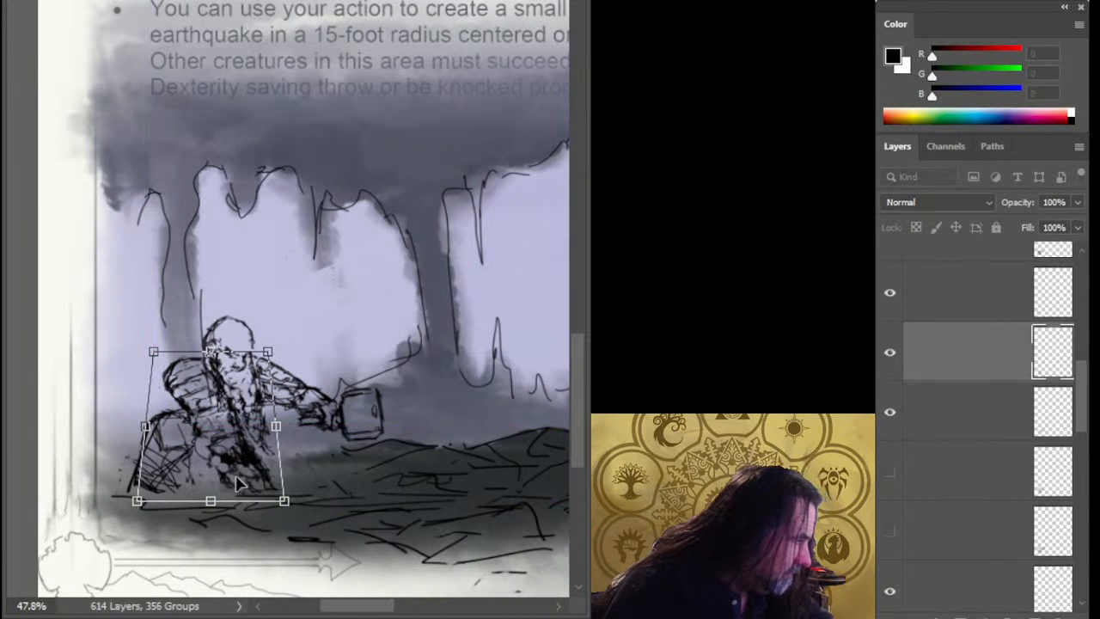
{"action": "key", "text": "Return"}
{"action": "left_click_drag", "start_coordinate": [257, 422], "coordinate": [263, 429]}
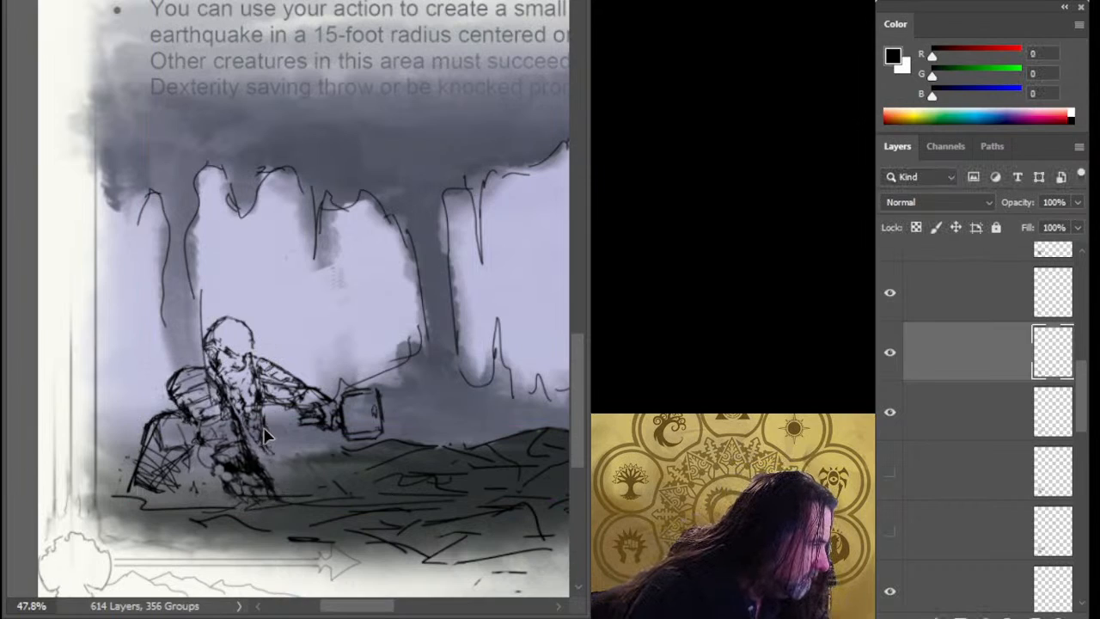
- Erase the lower leg and foot lines at the base of the torso piece
{"action": "key", "text": "l"}
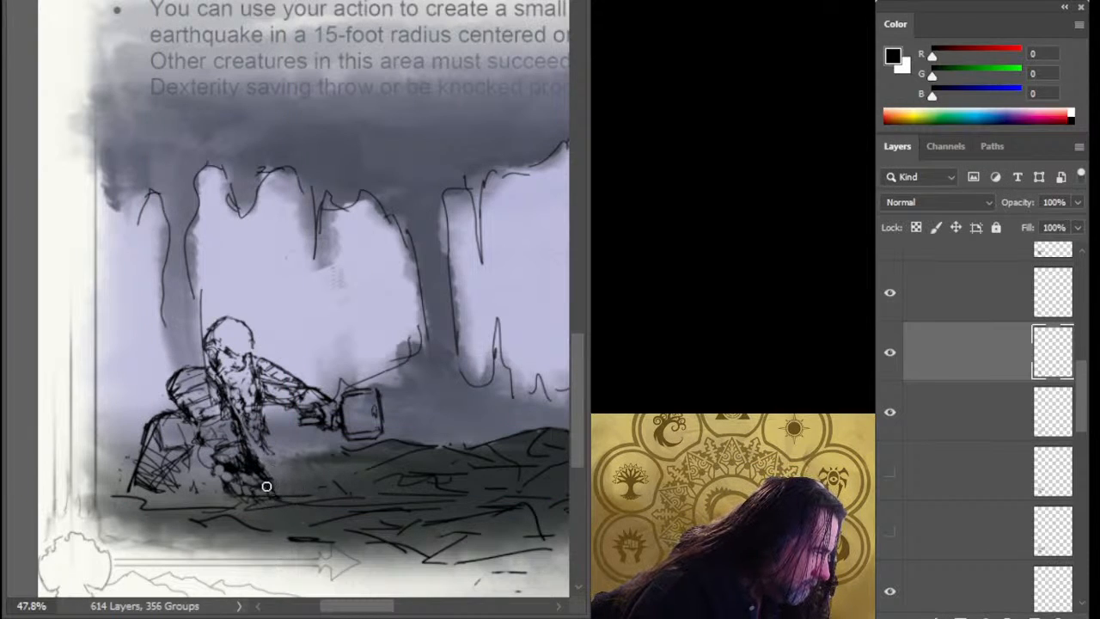
{"action": "mouse_move", "coordinate": [297, 477]}
{"action": "left_mouse_down"}
{"action": "mouse_move", "coordinate": [225, 471]}
{"action": "mouse_move", "coordinate": [275, 519]}
{"action": "mouse_move", "coordinate": [280, 496]}
{"action": "mouse_move", "coordinate": [274, 503]}
{"action": "left_mouse_up"}
{"action": "key", "text": "ctrl+d"}
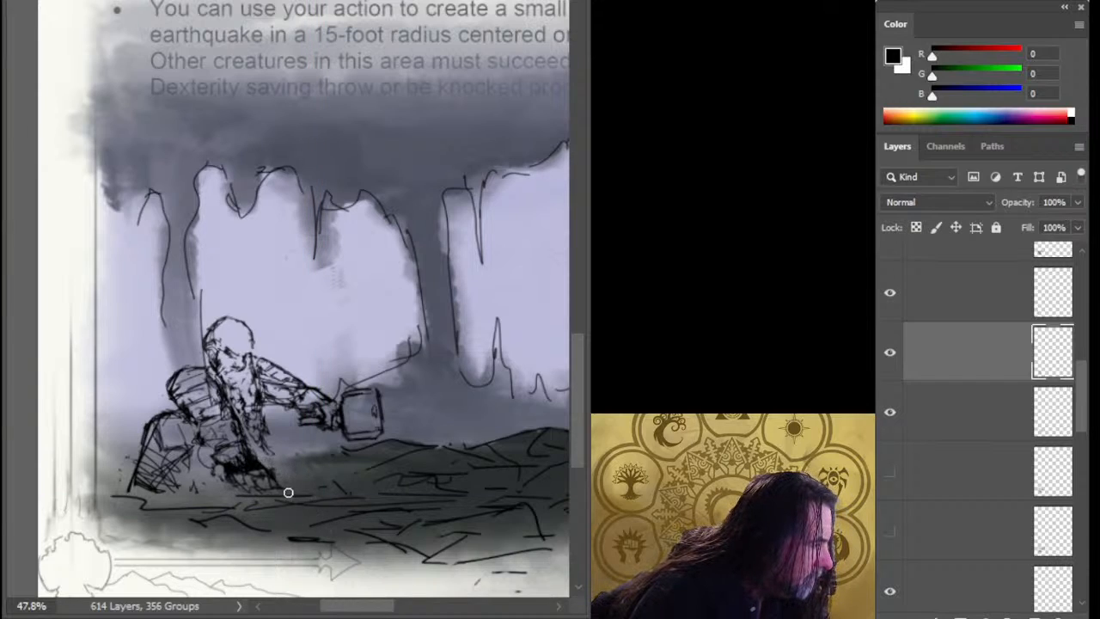
{"action": "left_click_drag", "start_coordinate": [263, 477], "coordinate": [222, 476]}
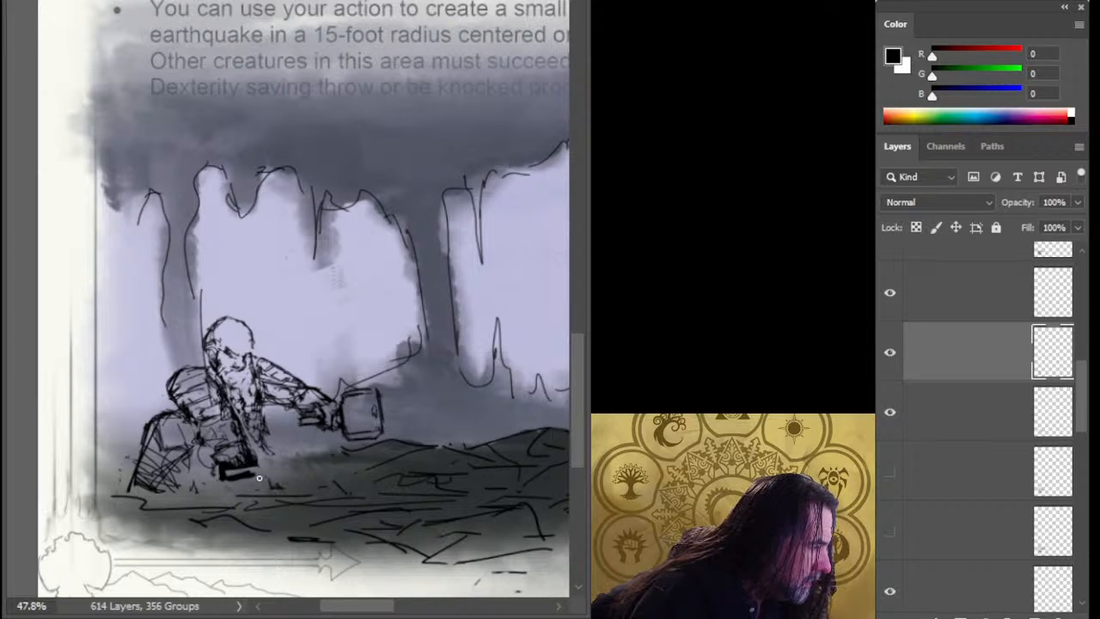
{"action": "left_click_drag", "start_coordinate": [250, 477], "coordinate": [217, 479]}
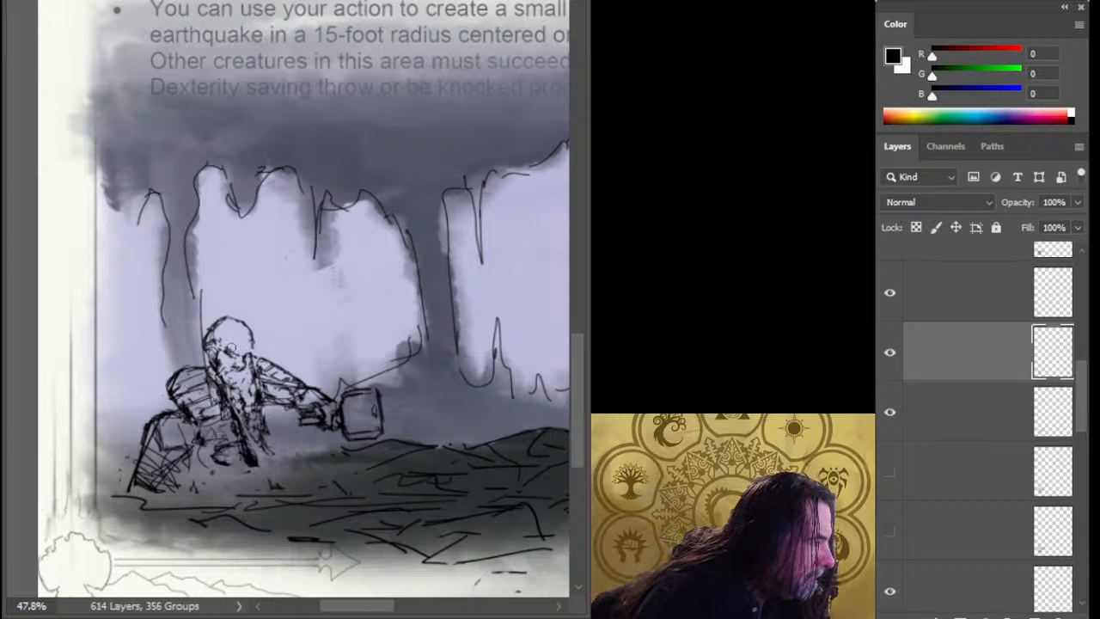
- Compare the sketch layers and the bold construction figure to identify the layer holding the head and hammer arm, and select it
{"action": "left_click", "coordinate": [892, 294]}
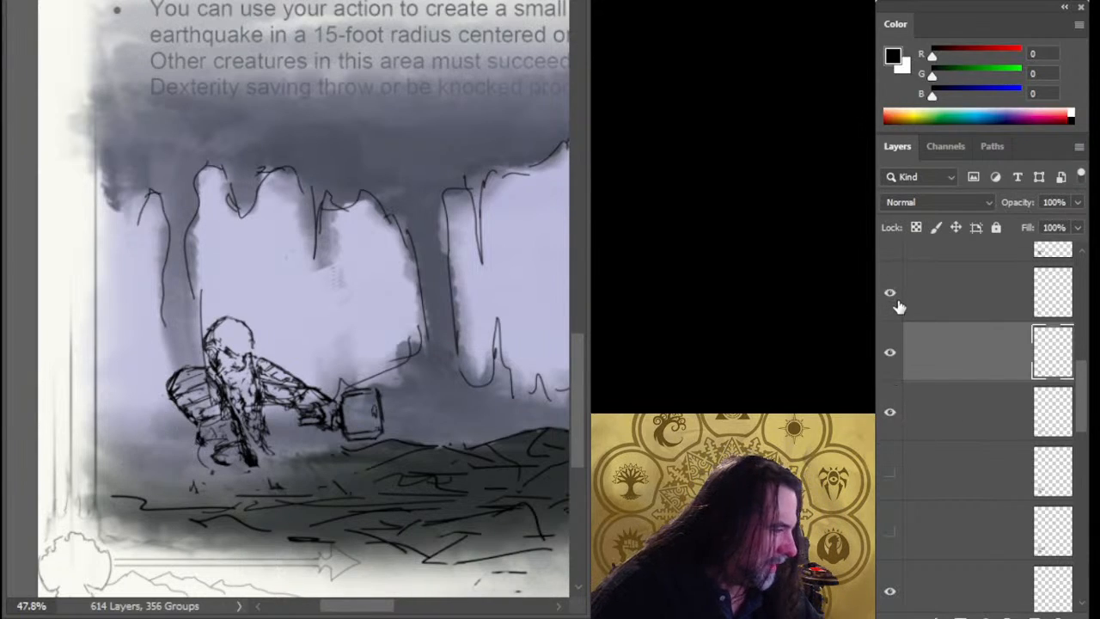
{"action": "left_click", "coordinate": [891, 294]}
{"action": "left_click", "coordinate": [891, 413]}
{"action": "left_click", "coordinate": [892, 415]}
{"action": "left_click", "coordinate": [913, 417]}
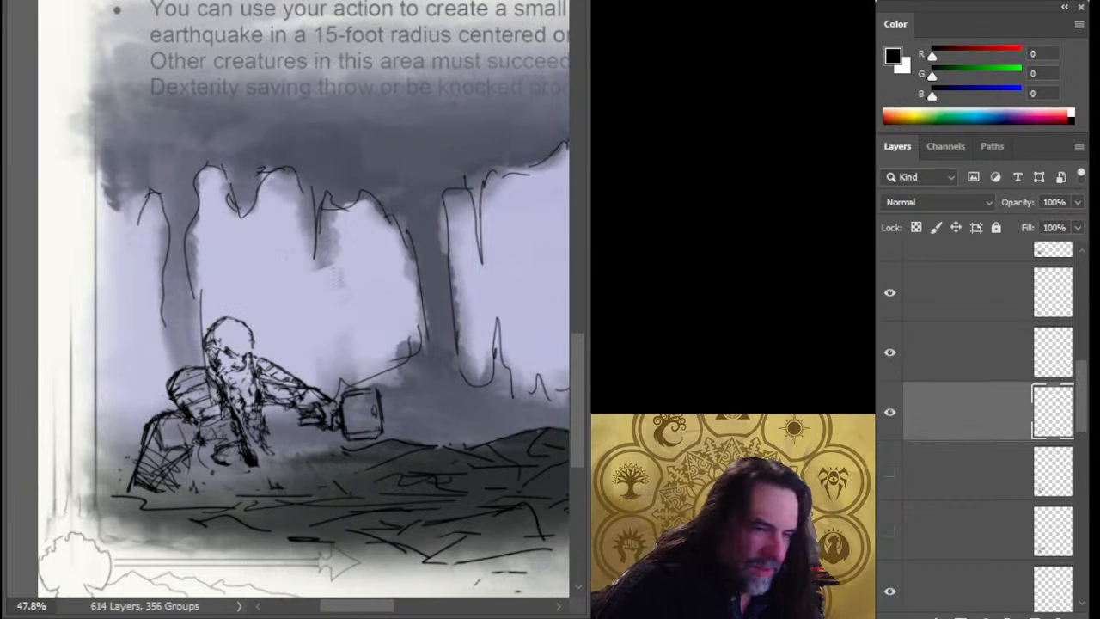
{"action": "left_click", "coordinate": [893, 472]}
{"action": "left_click", "coordinate": [894, 471]}
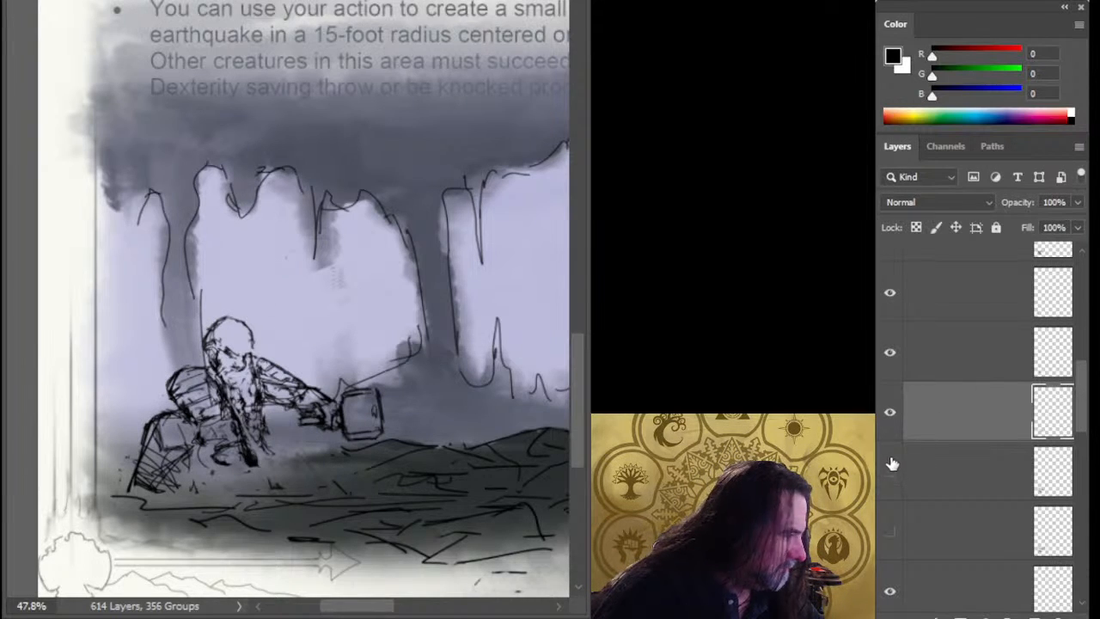
{"action": "left_click", "coordinate": [887, 255]}
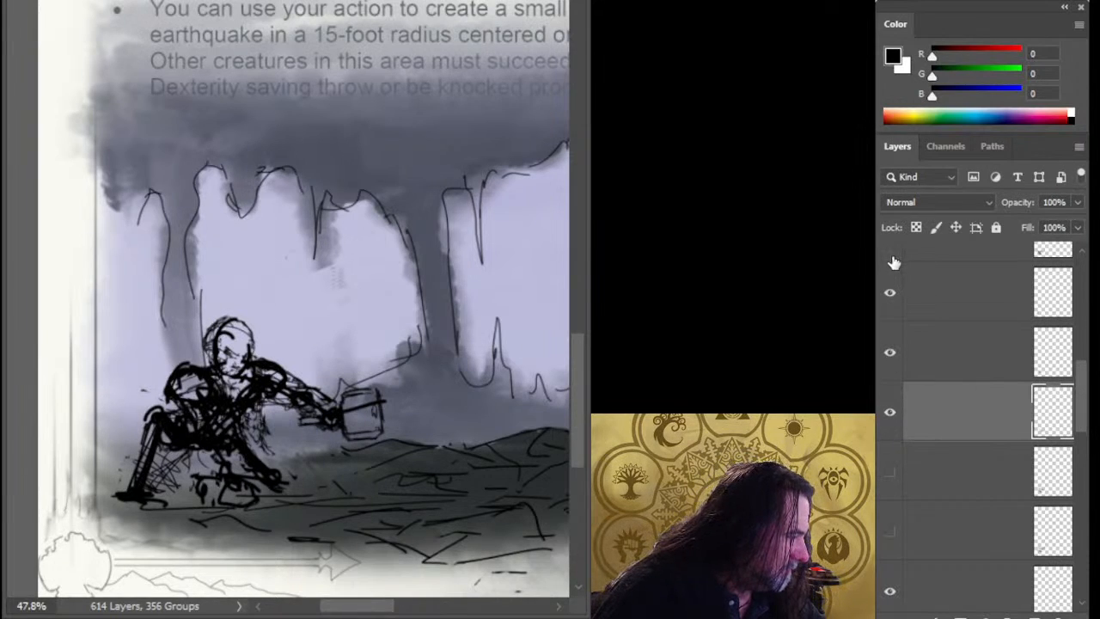
{"action": "left_click", "coordinate": [894, 261]}
{"action": "left_click", "coordinate": [891, 412]}
{"action": "left_click", "coordinate": [891, 412]}
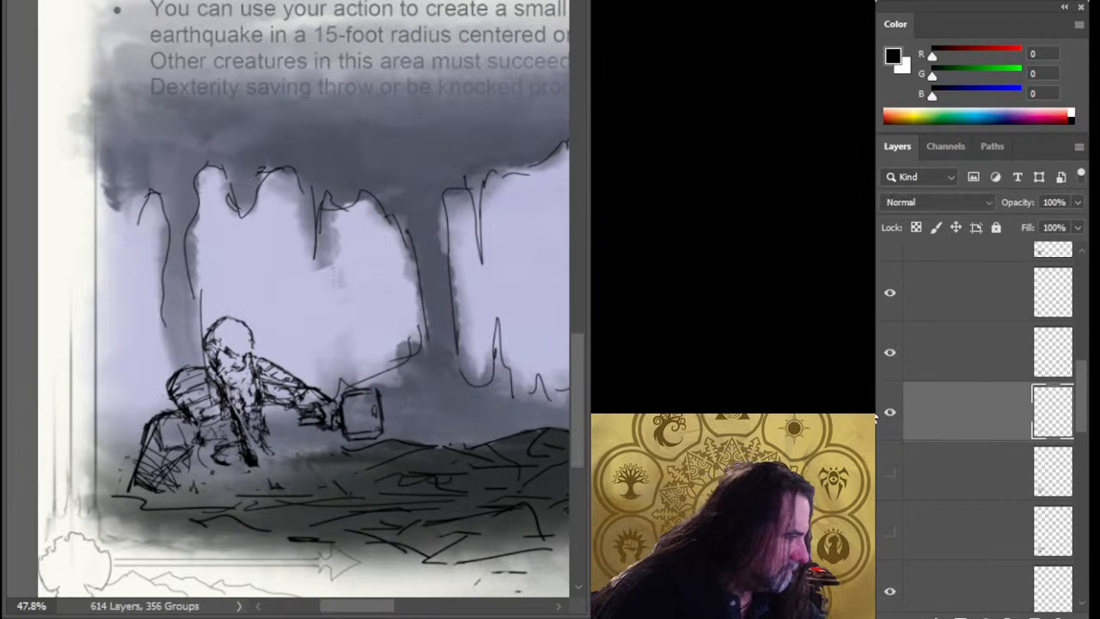
- Move the head and hammer arm lower and slightly forward, and lasso the whole arm with the hammer onto its own layer
{"action": "mouse_move", "coordinate": [301, 378]}
{"action": "left_mouse_down"}
{"action": "mouse_move", "coordinate": [316, 390]}
{"action": "mouse_move", "coordinate": [295, 408]}
{"action": "left_mouse_up"}
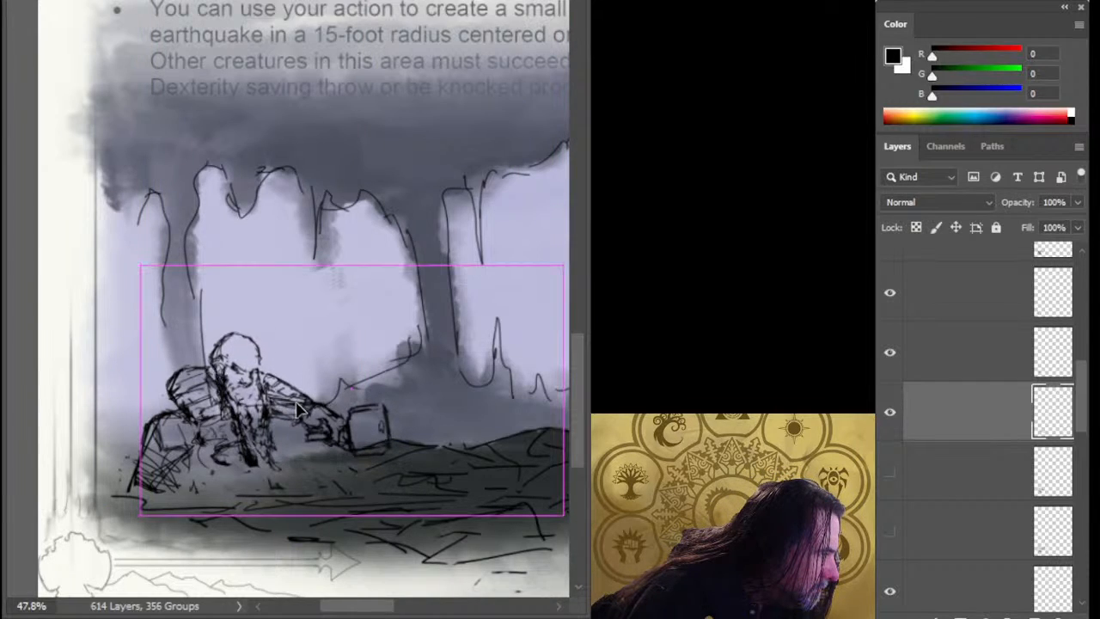
{"action": "mouse_move", "coordinate": [282, 363]}
{"action": "left_mouse_down"}
{"action": "mouse_move", "coordinate": [274, 427]}
{"action": "mouse_move", "coordinate": [299, 467]}
{"action": "mouse_move", "coordinate": [379, 472]}
{"action": "mouse_move", "coordinate": [415, 393]}
{"action": "mouse_move", "coordinate": [353, 419]}
{"action": "left_mouse_up"}
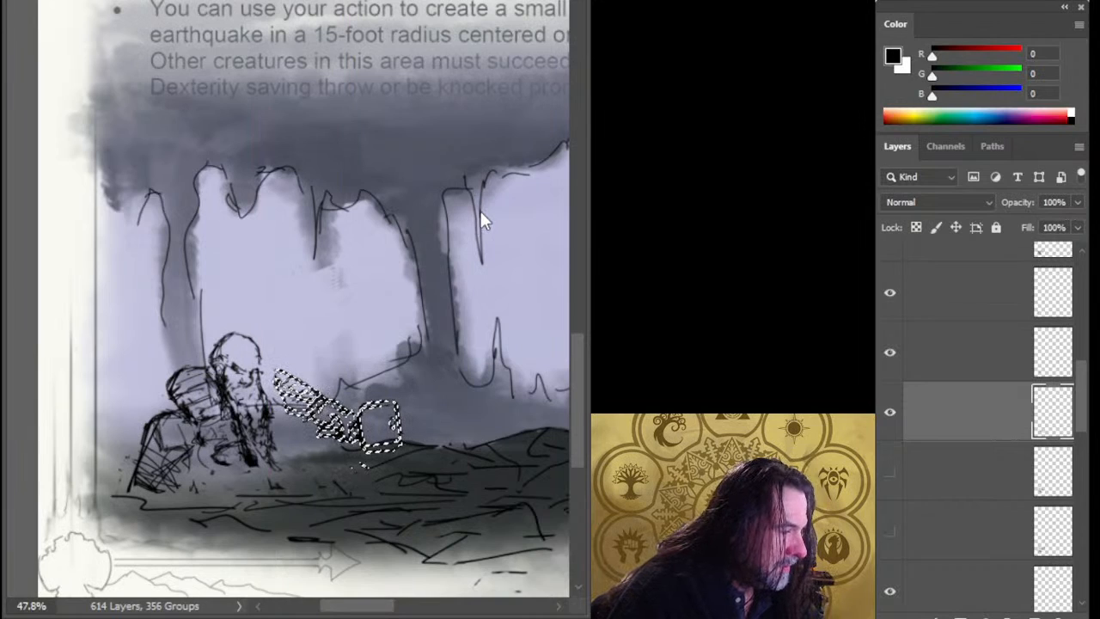
{"action": "key", "text": "ctrl+d"}
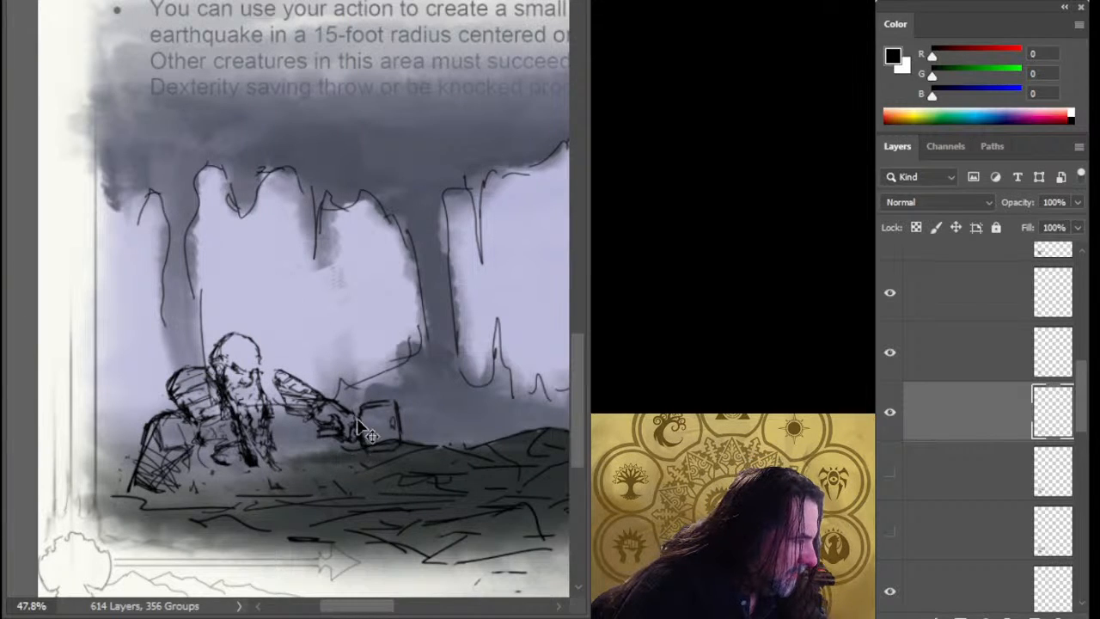
{"action": "left_click_drag", "start_coordinate": [362, 426], "coordinate": [358, 431]}
{"action": "key", "text": "ctrl+z"}
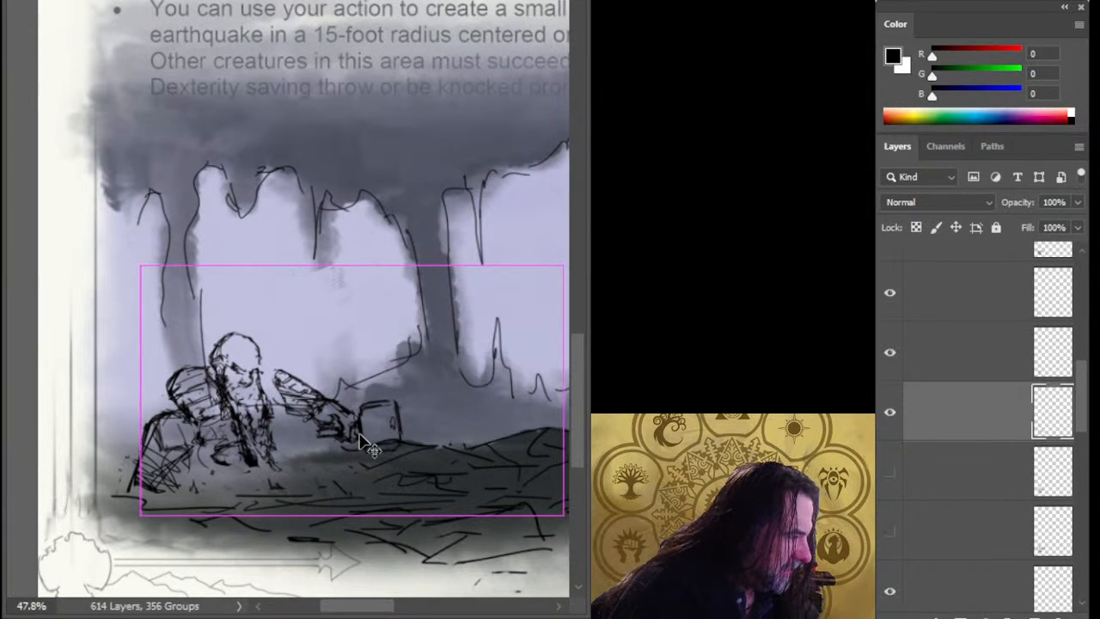
{"action": "key", "text": "ctrl+z"}
{"action": "key", "text": "ctrl+shift+j"}
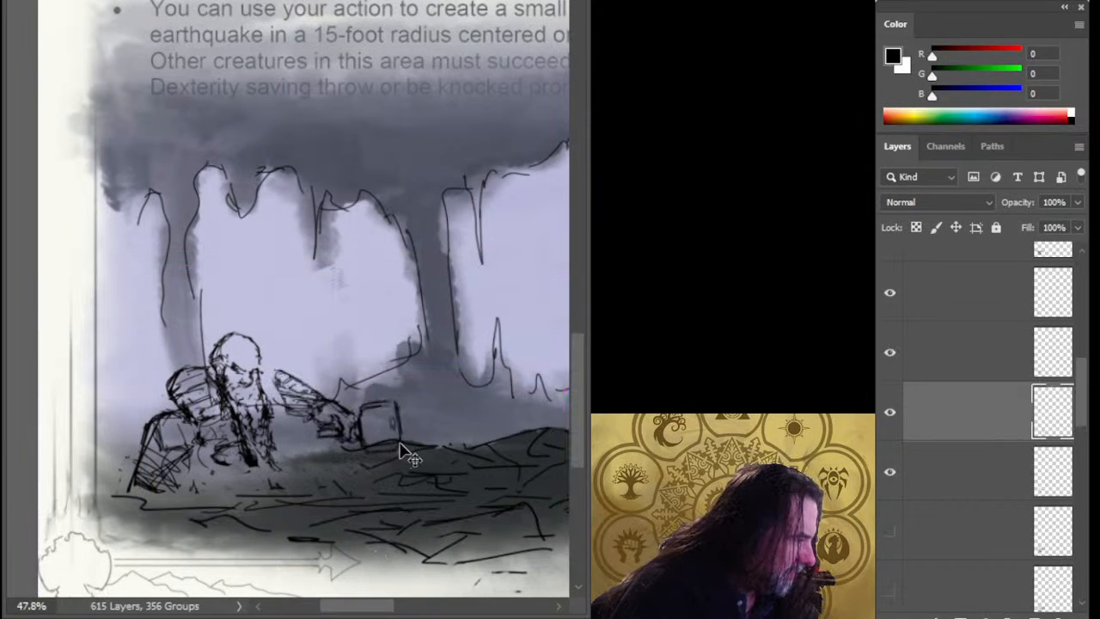
- Try pulling the separated hammer arm away from the figure, and step back until it sits at the shoulder on its own layer
{"action": "left_click_drag", "start_coordinate": [400, 445], "coordinate": [379, 581]}
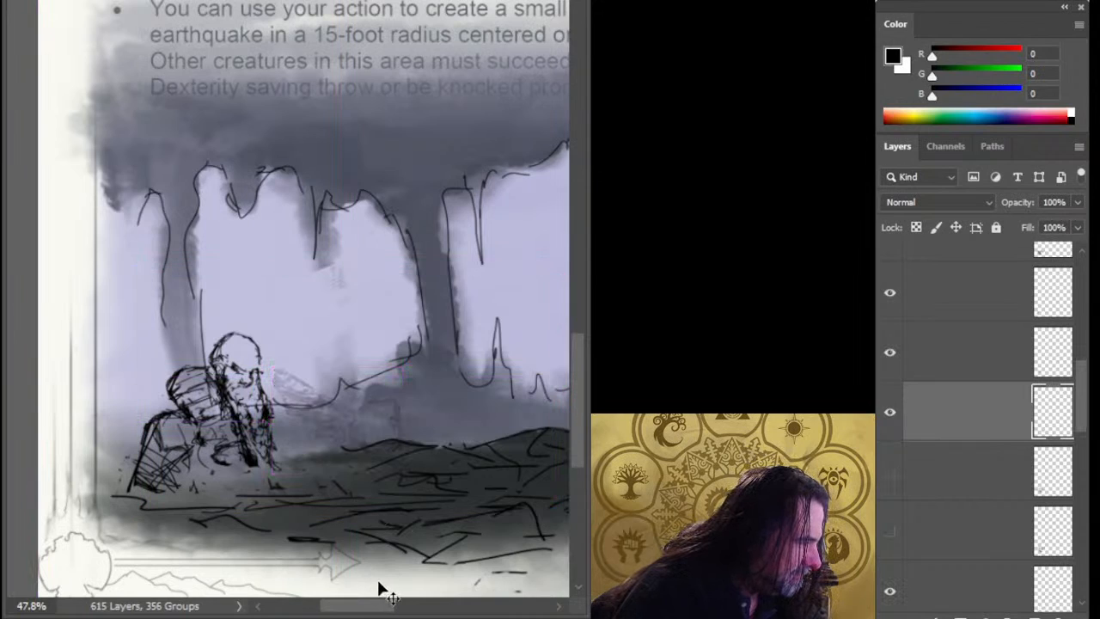
{"action": "scroll", "coordinate": [371, 507], "scroll_direction": "up", "scroll_amount": 1}
{"action": "key", "text": "ctrl+z"}
{"action": "key", "text": "ctrl+z"}
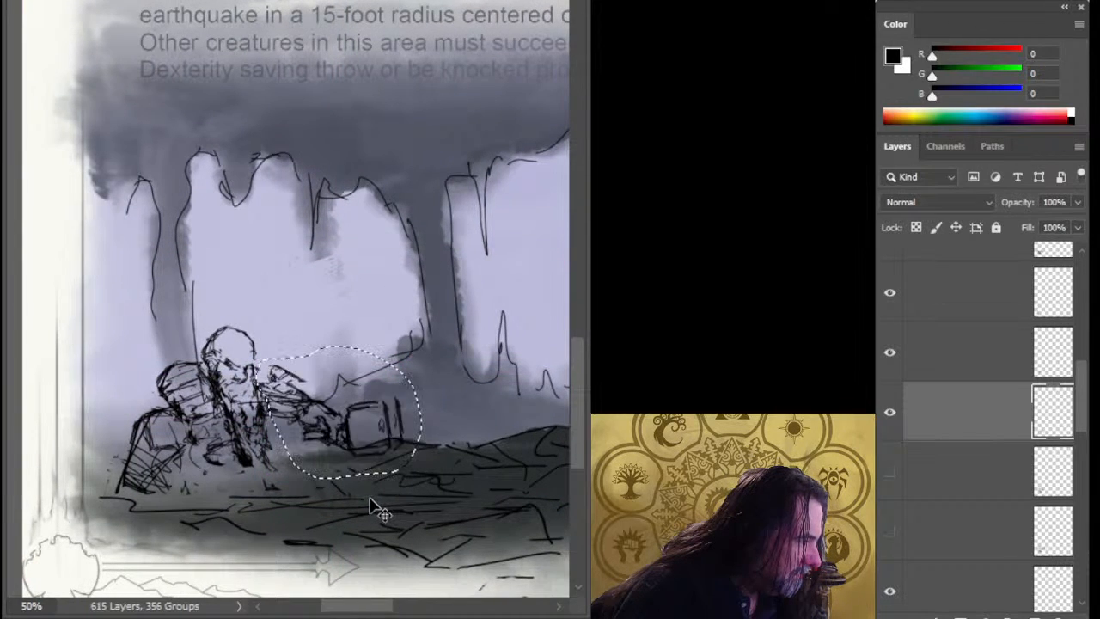
{"action": "key", "text": "ctrl+z"}
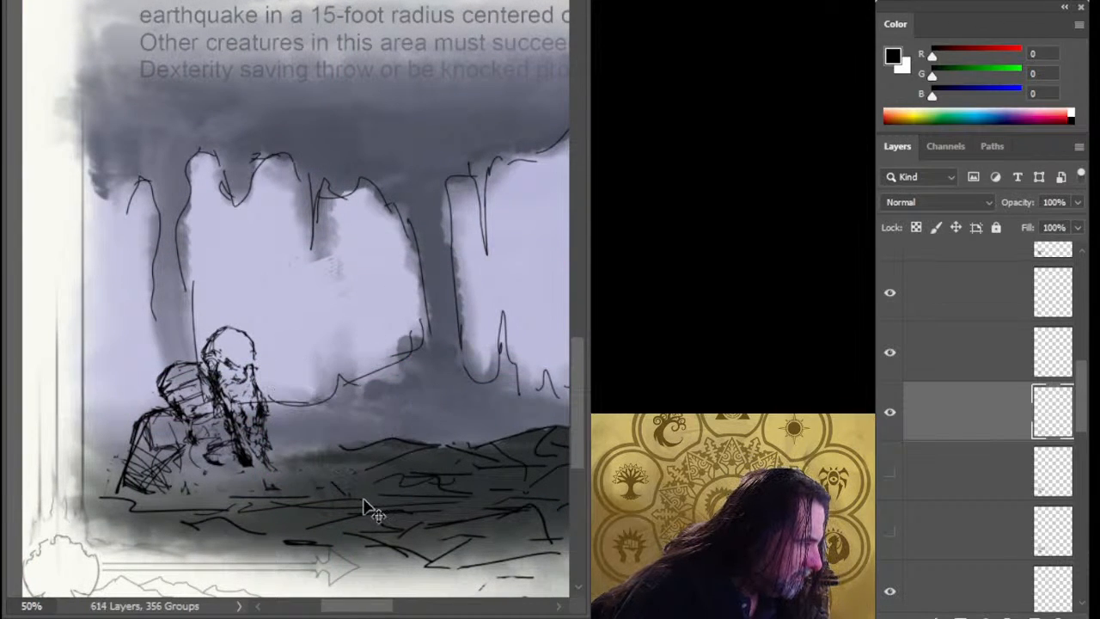
{"action": "key", "text": "ctrl+shift+z"}
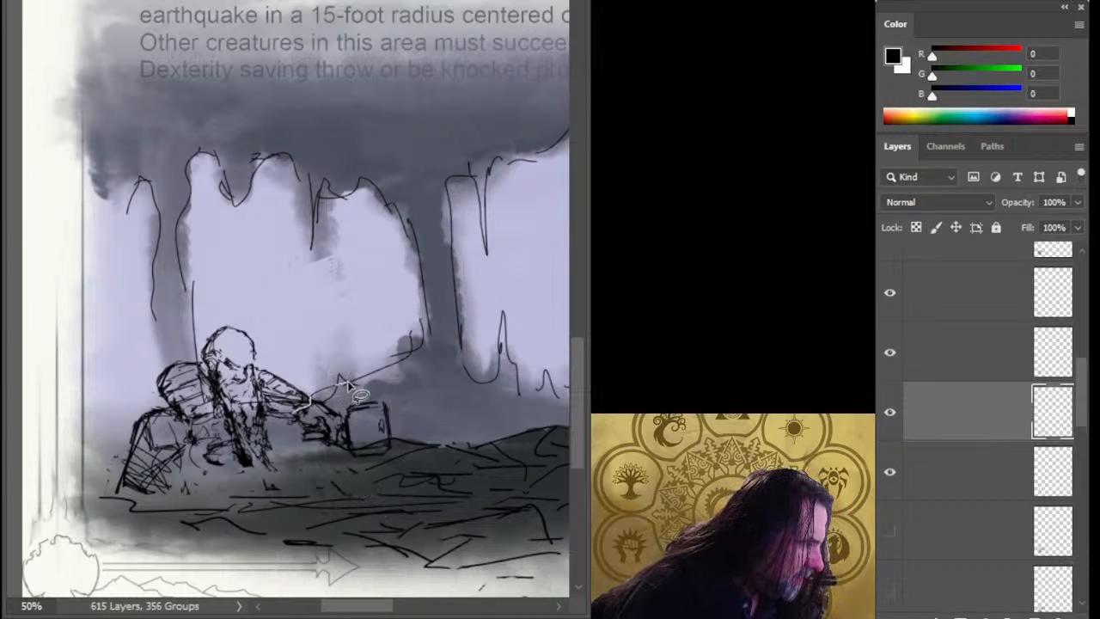
- Lasso the forearm with the hammer and cut it from the upper arm onto a new layer in place
{"action": "mouse_move", "coordinate": [347, 381]}
{"action": "left_mouse_down"}
{"action": "mouse_move", "coordinate": [368, 375]}
{"action": "mouse_move", "coordinate": [347, 381]}
{"action": "left_mouse_up"}
{"action": "key", "text": "ctrl+x"}
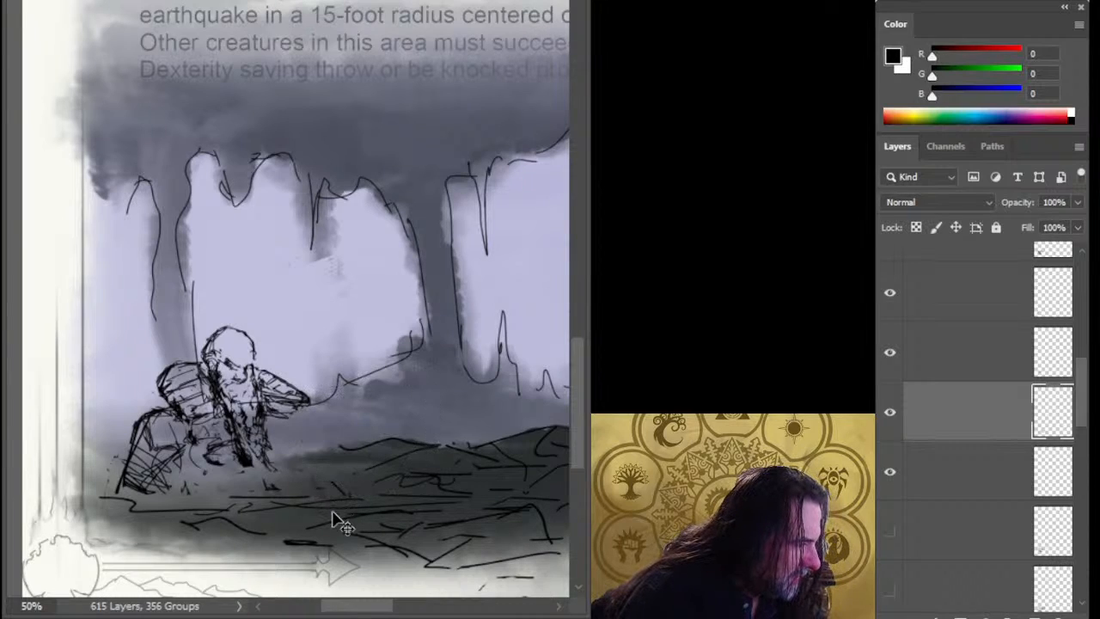
{"action": "key", "text": "ctrl+v"}
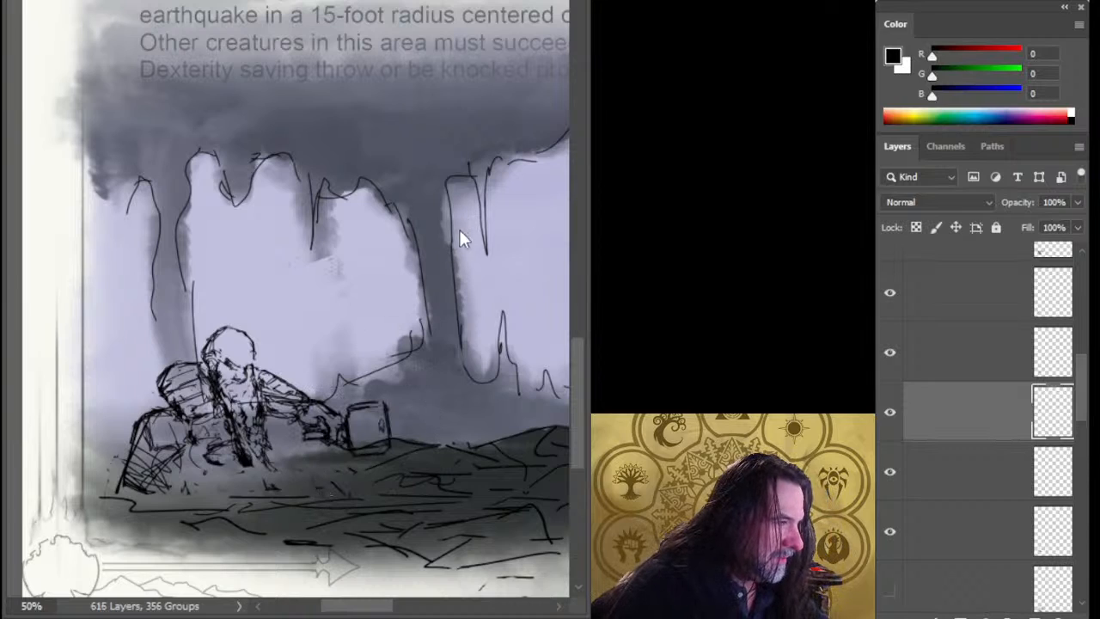
- Rotate the forearm and hammer counterclockwise so the hammer head tilts upward, and fit it against the end of the upper arm
{"action": "key", "text": "ctrl+t"}
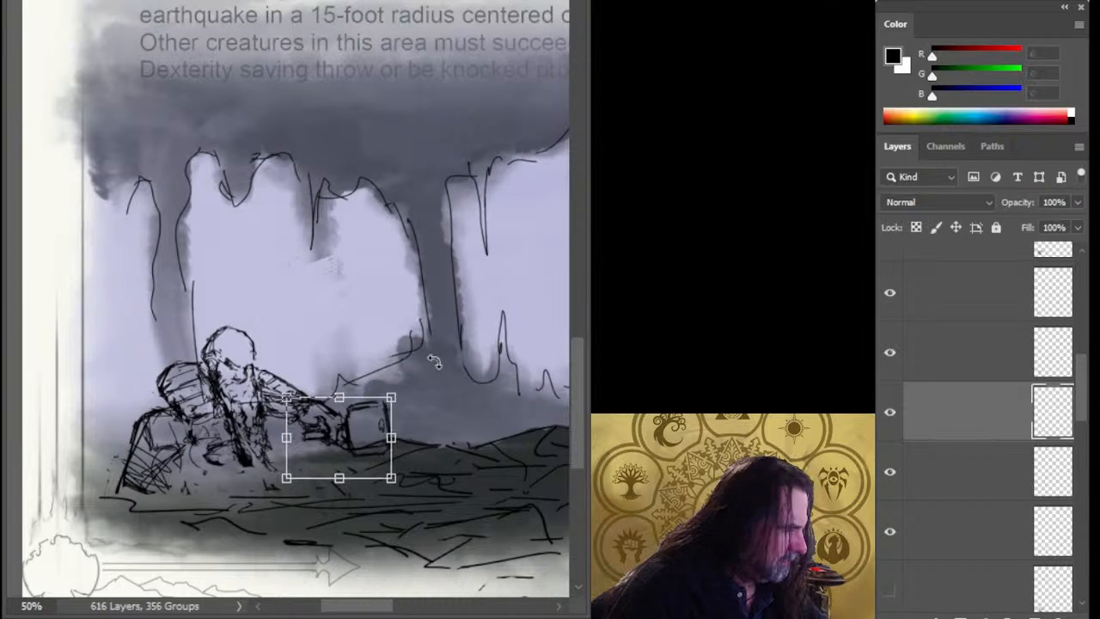
{"action": "left_click_drag", "start_coordinate": [450, 337], "coordinate": [423, 322]}
{"action": "left_click_drag", "start_coordinate": [349, 465], "coordinate": [347, 452]}
{"action": "mouse_move", "coordinate": [448, 435]}
{"action": "left_mouse_down"}
{"action": "mouse_move", "coordinate": [442, 417]}
{"action": "mouse_move", "coordinate": [415, 413]}
{"action": "left_mouse_up"}
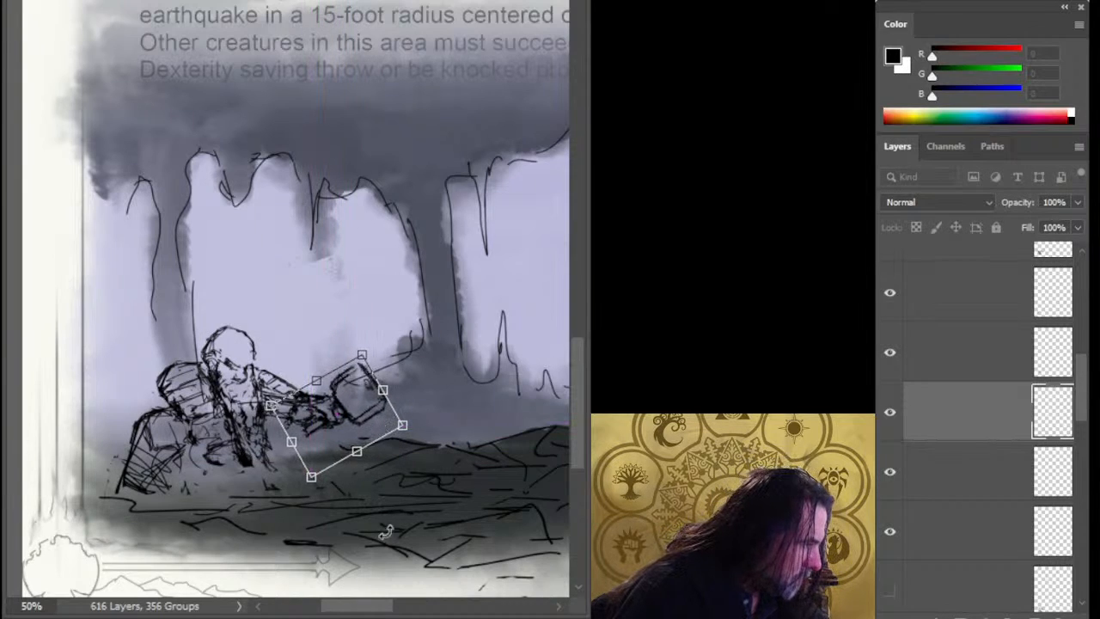
{"action": "key", "text": "Return"}
{"action": "mouse_move", "coordinate": [414, 464]}
{"action": "left_mouse_down"}
{"action": "mouse_move", "coordinate": [417, 454]}
{"action": "mouse_move", "coordinate": [405, 458]}
{"action": "mouse_move", "coordinate": [416, 478]}
{"action": "left_mouse_up"}
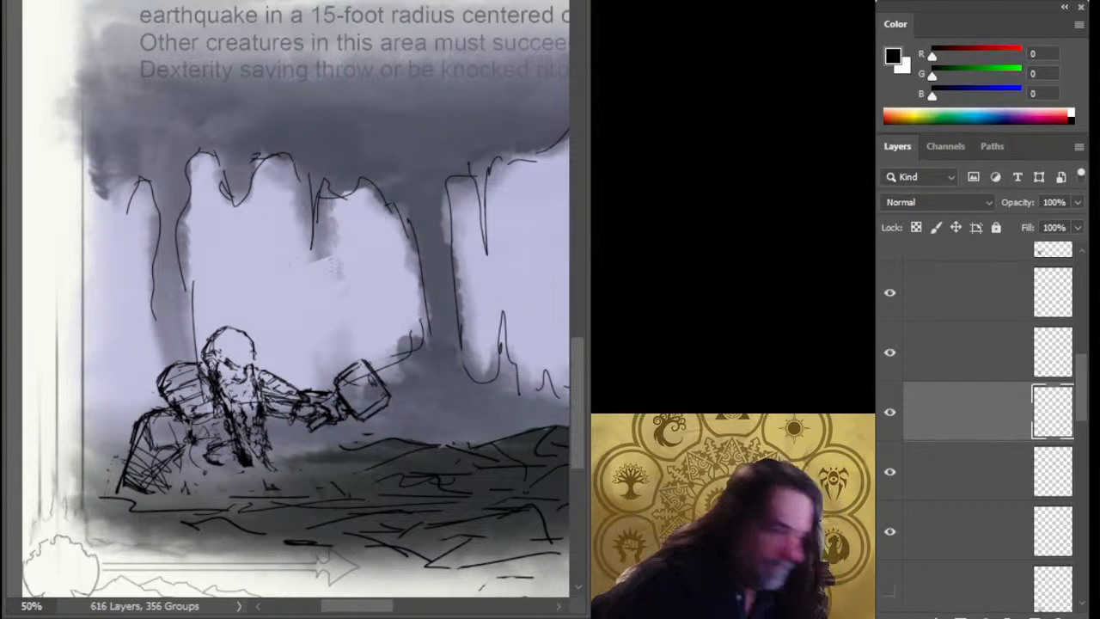
- Select the upper arm layer and nudge the upper arm slightly to line up with the rotated forearm
{"action": "left_click", "coordinate": [946, 481]}
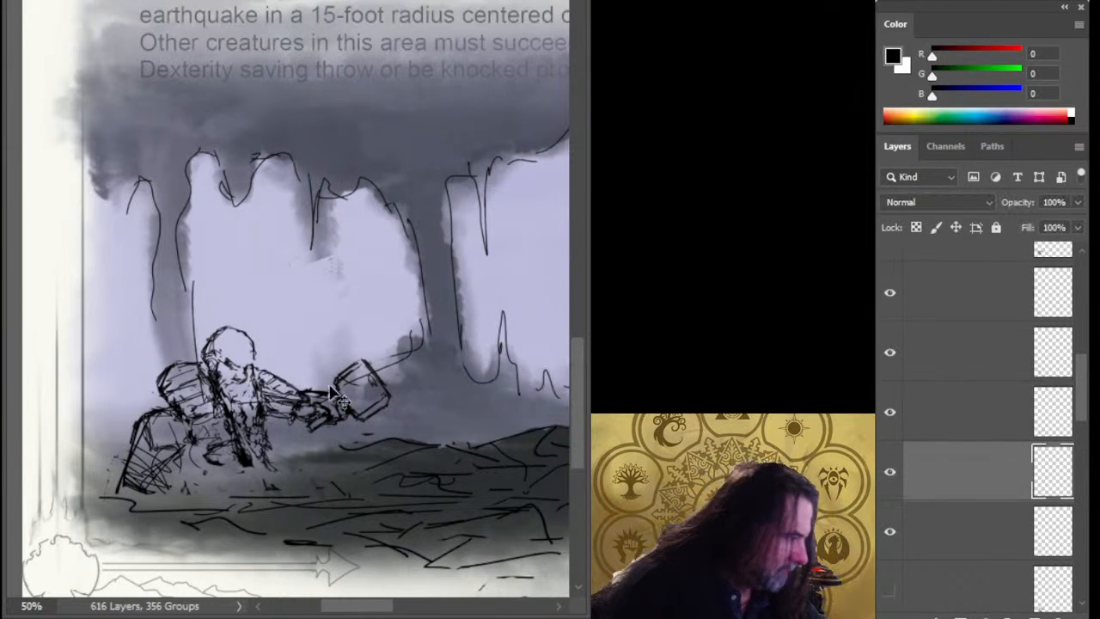
{"action": "key", "text": "v"}
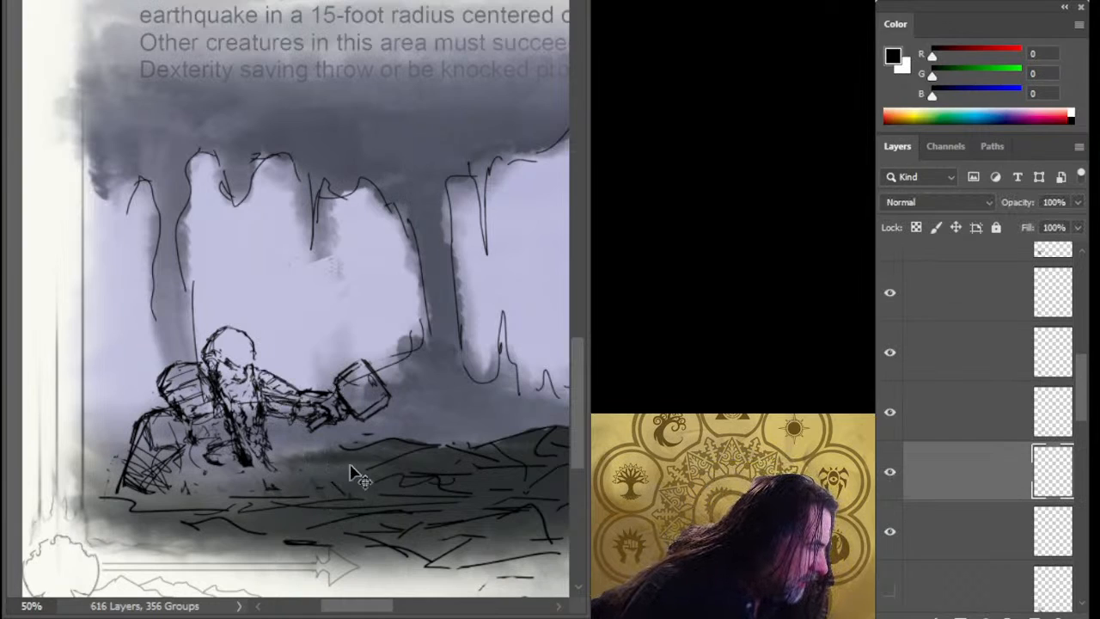
{"action": "mouse_move", "coordinate": [370, 437]}
{"action": "left_mouse_down"}
{"action": "mouse_move", "coordinate": [372, 456]}
{"action": "mouse_move", "coordinate": [366, 437]}
{"action": "left_mouse_up"}
- Check which layers hold the rear leg and the torso piece by toggling their visibility
{"action": "left_click", "coordinate": [893, 295]}
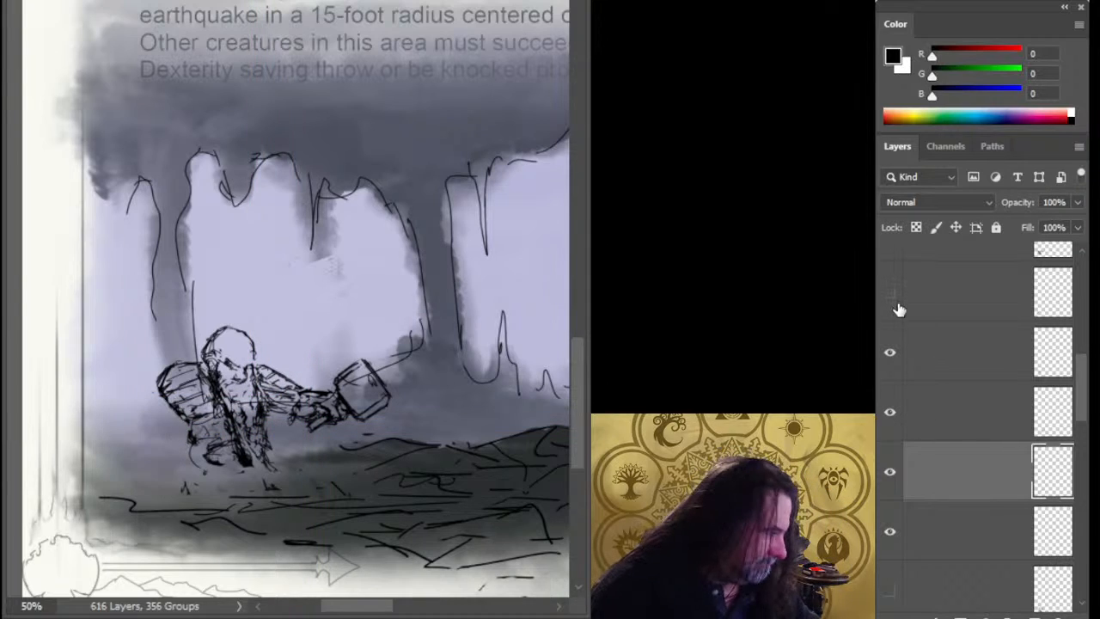
{"action": "left_click", "coordinate": [893, 296]}
{"action": "left_click", "coordinate": [893, 353]}
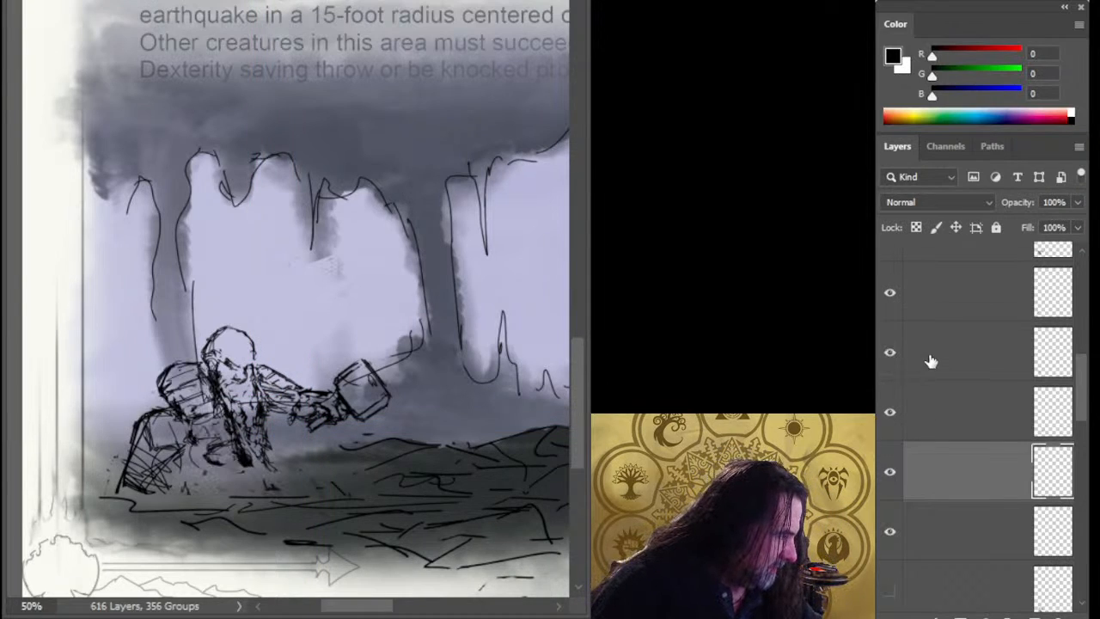
- On another sketch layer of the hammer-wielding figure, rework the shoulder opposite the hammer and sketch in the waist, thigh and legs
{"action": "left_click", "coordinate": [931, 358]}
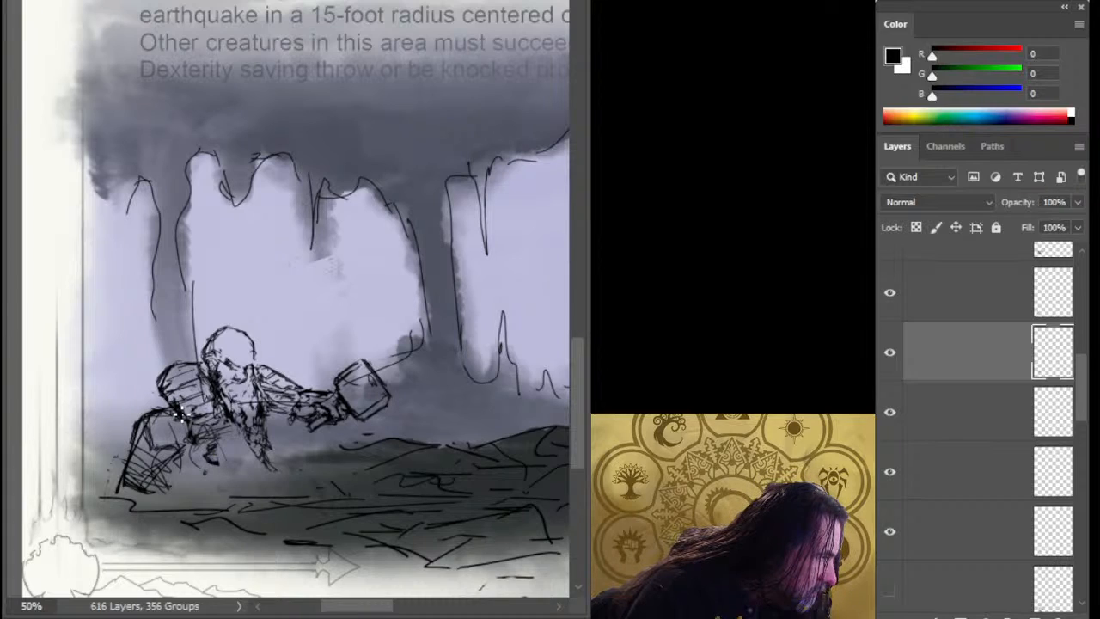
{"action": "left_click_drag", "start_coordinate": [162, 389], "coordinate": [185, 358]}
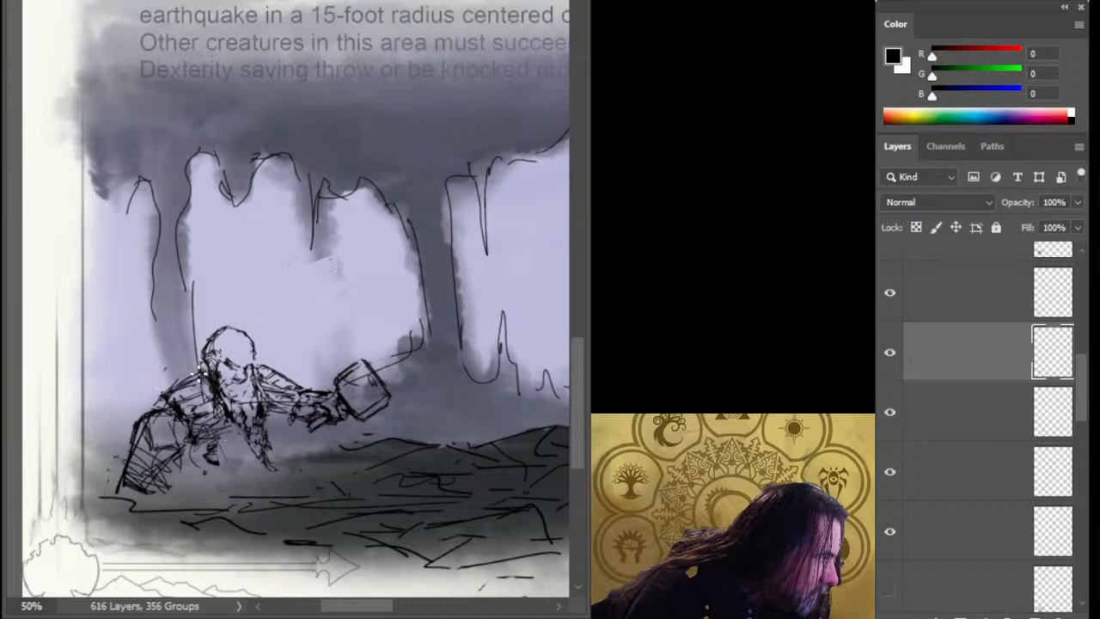
{"action": "left_click_drag", "start_coordinate": [220, 404], "coordinate": [220, 464]}
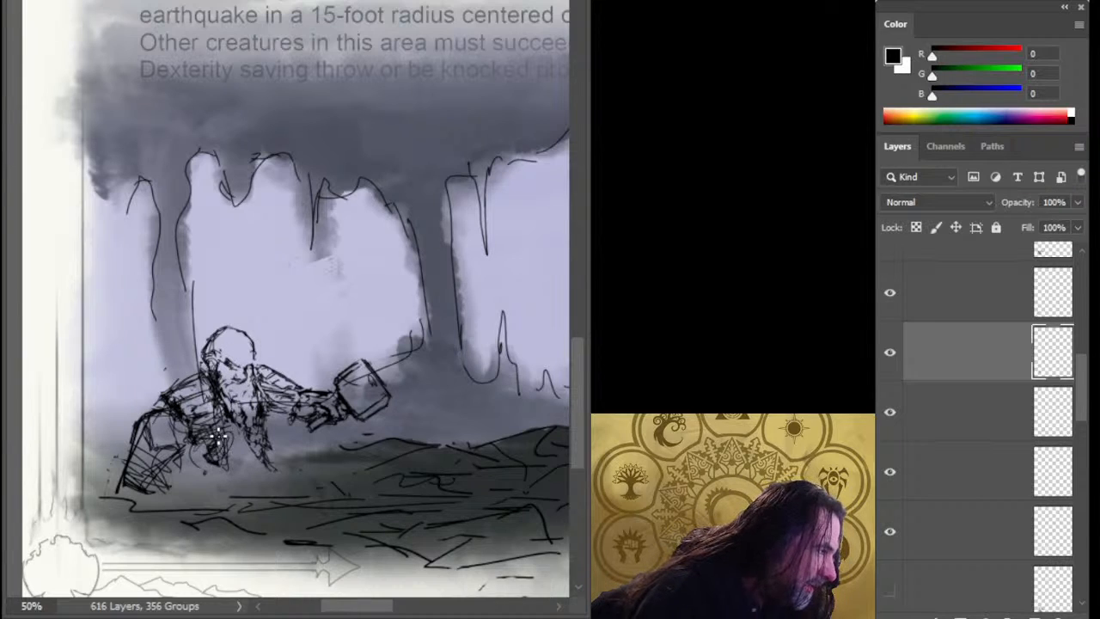
{"action": "left_click_drag", "start_coordinate": [218, 438], "coordinate": [242, 494]}
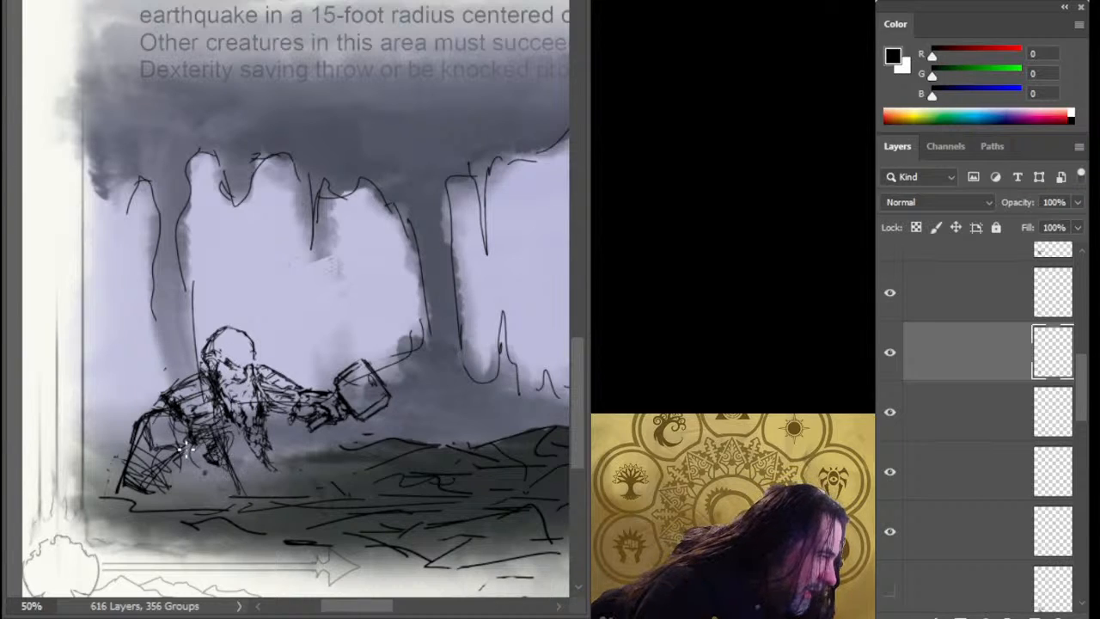
{"action": "left_click_drag", "start_coordinate": [166, 462], "coordinate": [182, 468]}
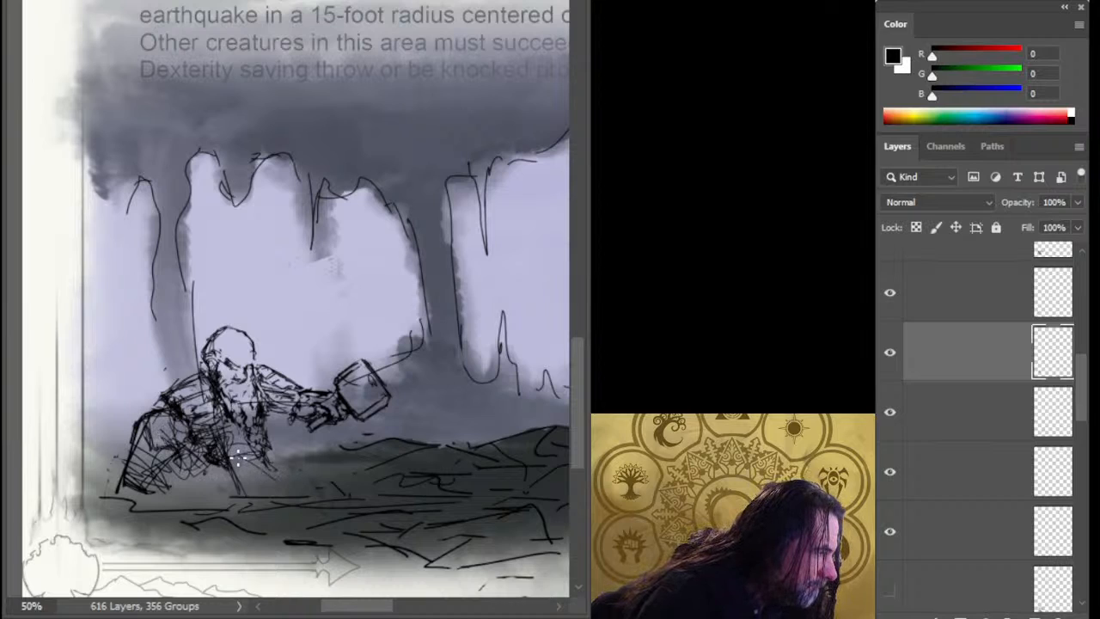
- Reposition the sketched legs beneath the figure's torso and merge the five figure sketch layers into one
{"action": "mouse_move", "coordinate": [263, 540]}
{"action": "left_mouse_down"}
{"action": "mouse_move", "coordinate": [246, 513]}
{"action": "mouse_move", "coordinate": [243, 548]}
{"action": "left_mouse_up"}
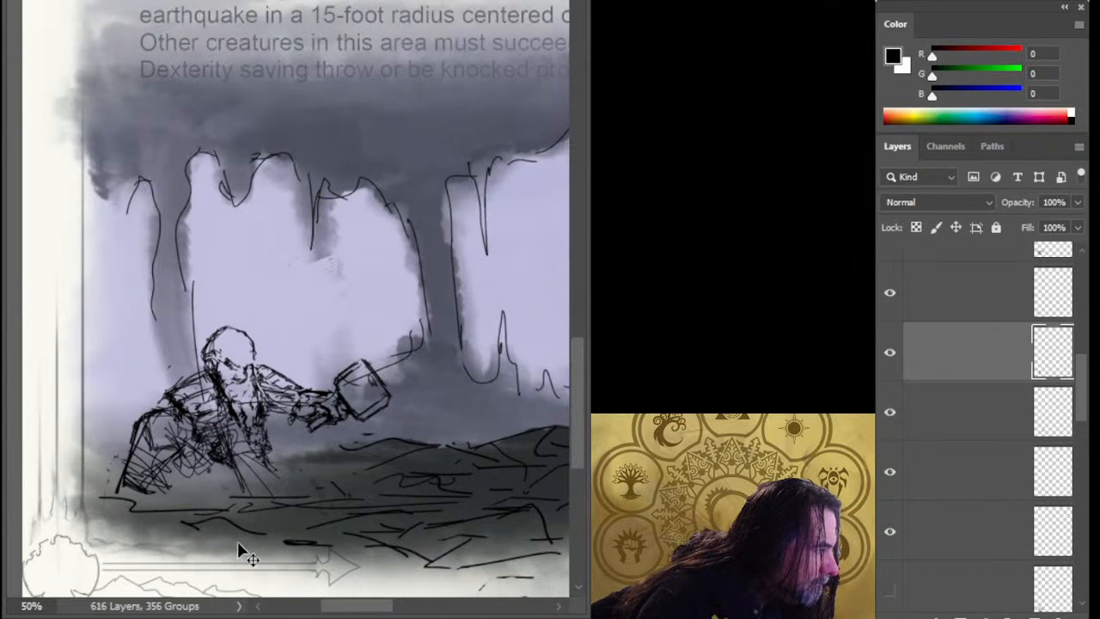
{"action": "left_click", "coordinate": [914, 311]}
{"action": "left_click_drag", "start_coordinate": [417, 438], "coordinate": [427, 482]}
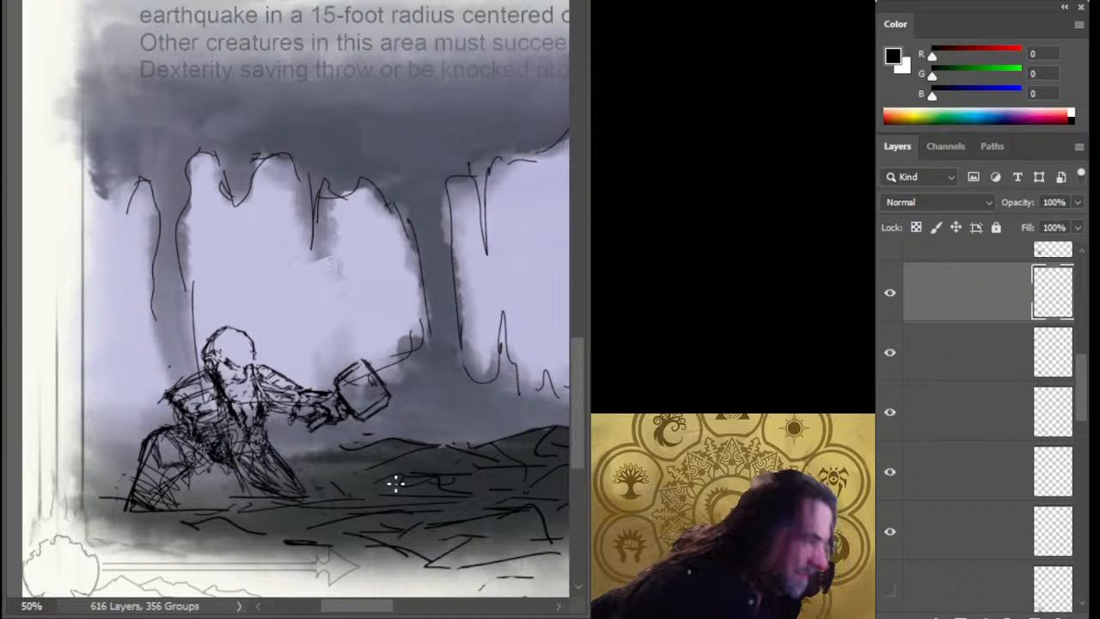
{"action": "left_click", "coordinate": [944, 513], "text": "shift"}
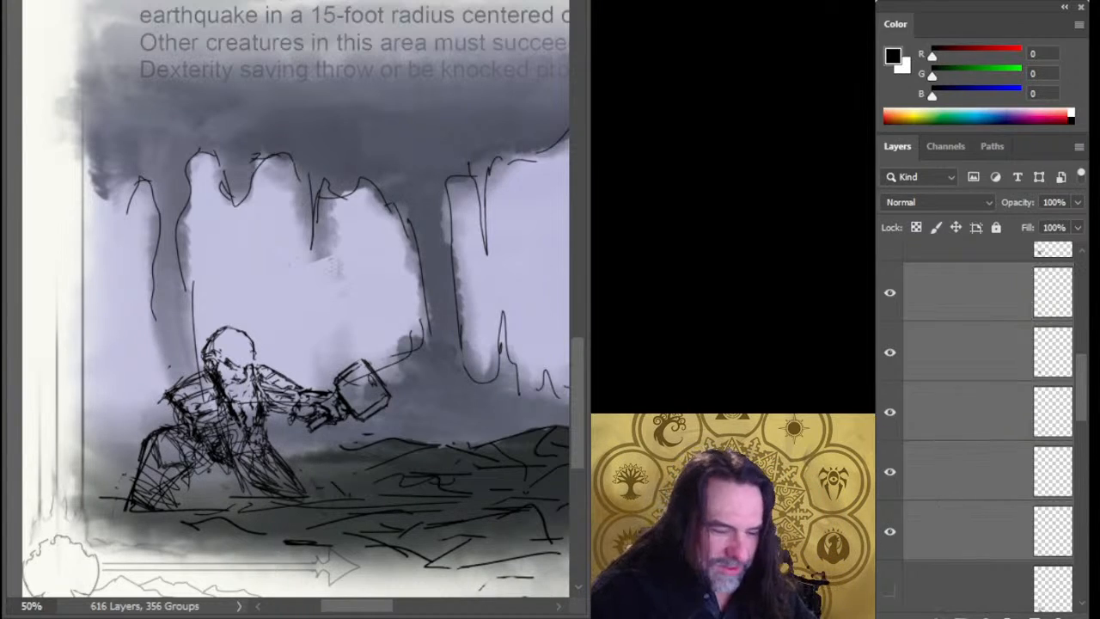
{"action": "key", "text": "ctrl+e"}
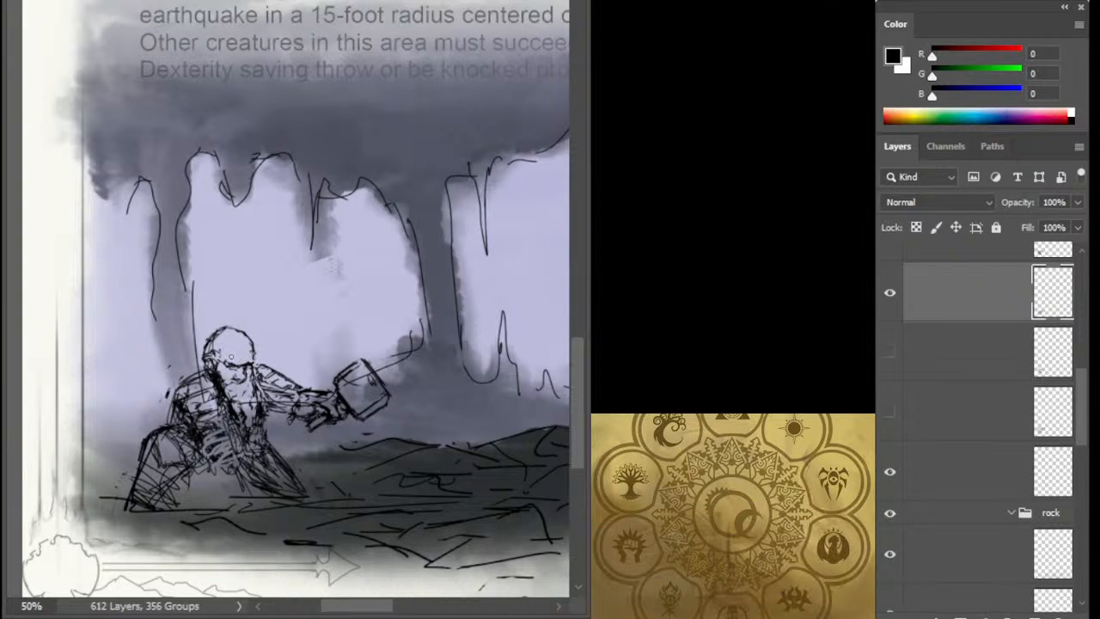
- Rework the upper shoulder line of the hammer arm beside the figure's head
{"action": "scroll", "coordinate": [296, 384], "scroll_direction": "up", "scroll_amount": 3}
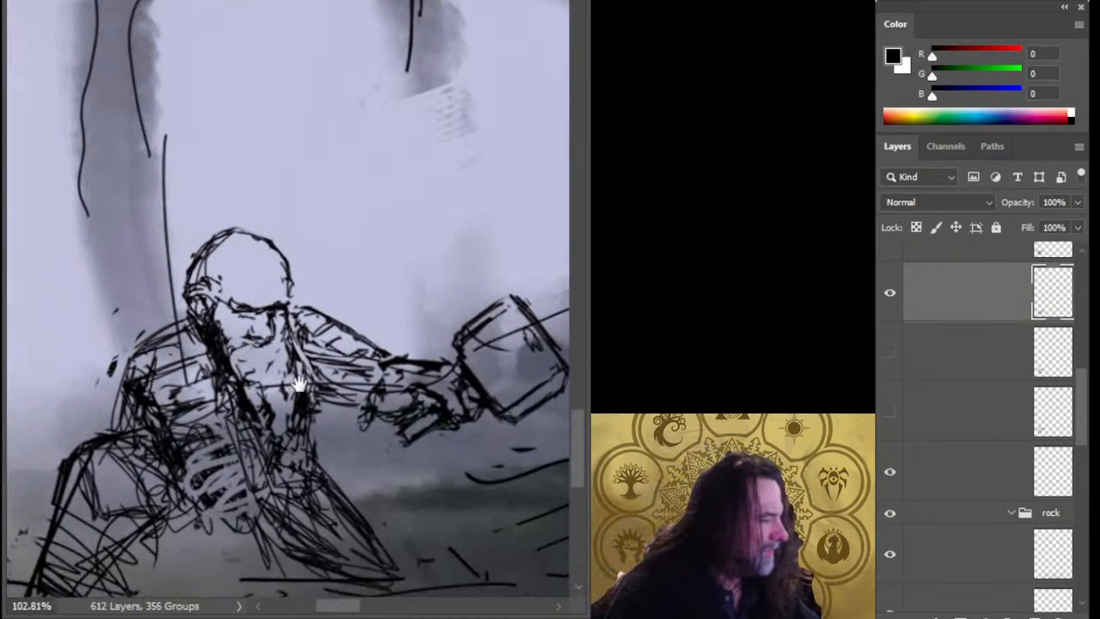
{"action": "left_click_drag", "start_coordinate": [297, 384], "coordinate": [307, 282]}
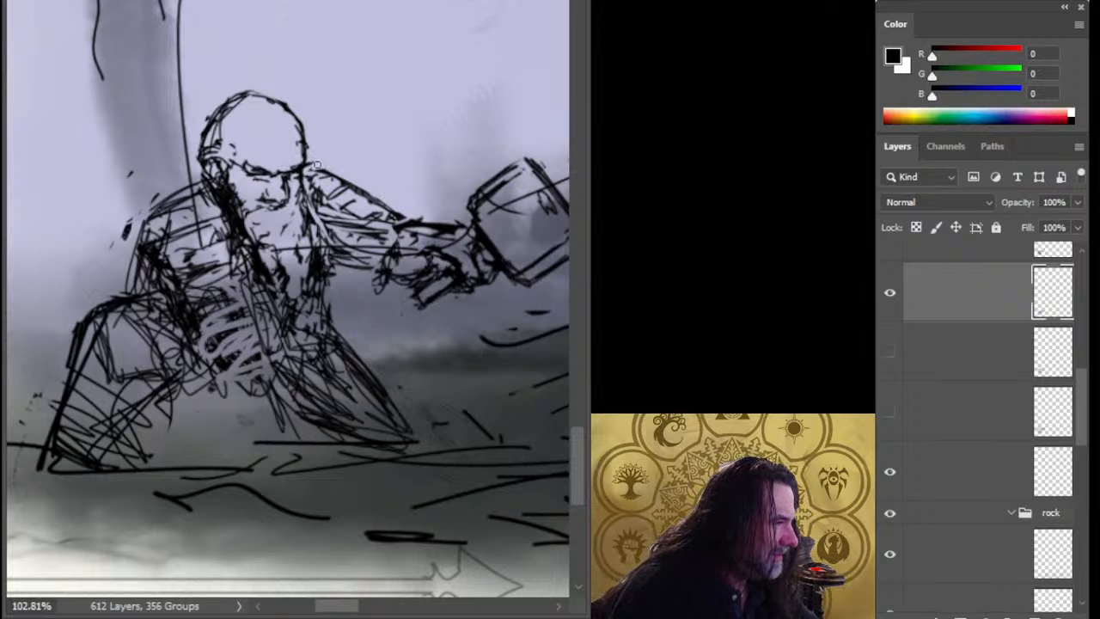
{"action": "mouse_move", "coordinate": [316, 166]}
{"action": "left_mouse_down"}
{"action": "mouse_move", "coordinate": [353, 186]}
{"action": "mouse_move", "coordinate": [328, 162]}
{"action": "left_mouse_up"}
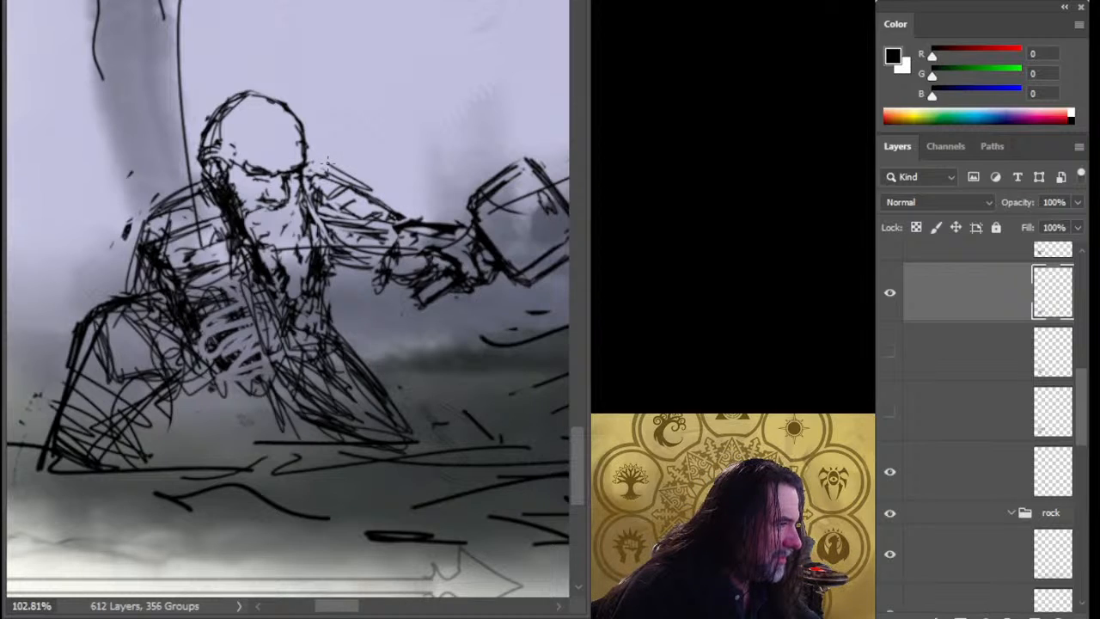
{"action": "key", "text": "ctrl+z"}
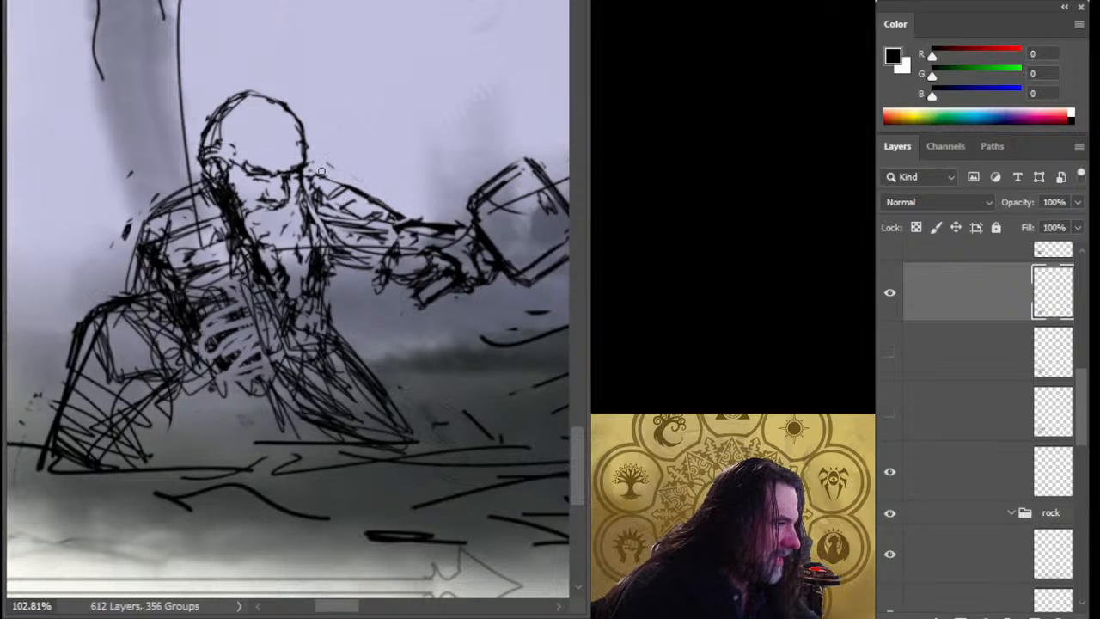
{"action": "mouse_move", "coordinate": [321, 171]}
{"action": "left_mouse_down"}
{"action": "mouse_move", "coordinate": [350, 198]}
{"action": "mouse_move", "coordinate": [326, 174]}
{"action": "left_mouse_up"}
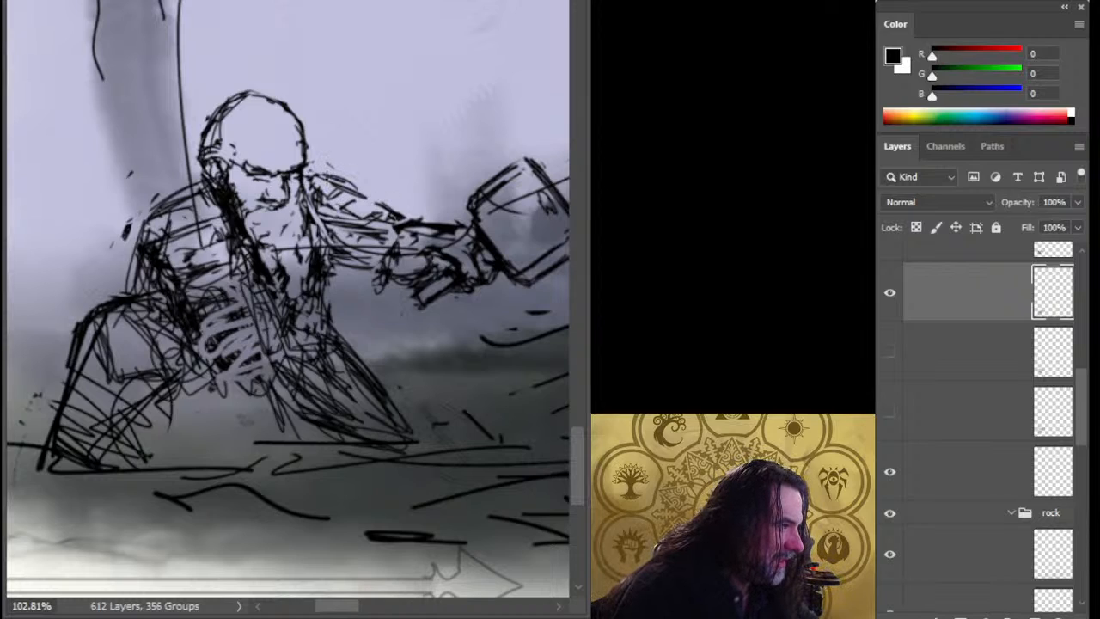
{"action": "key", "text": "ctrl+z"}
{"action": "left_click_drag", "start_coordinate": [379, 199], "coordinate": [325, 169]}
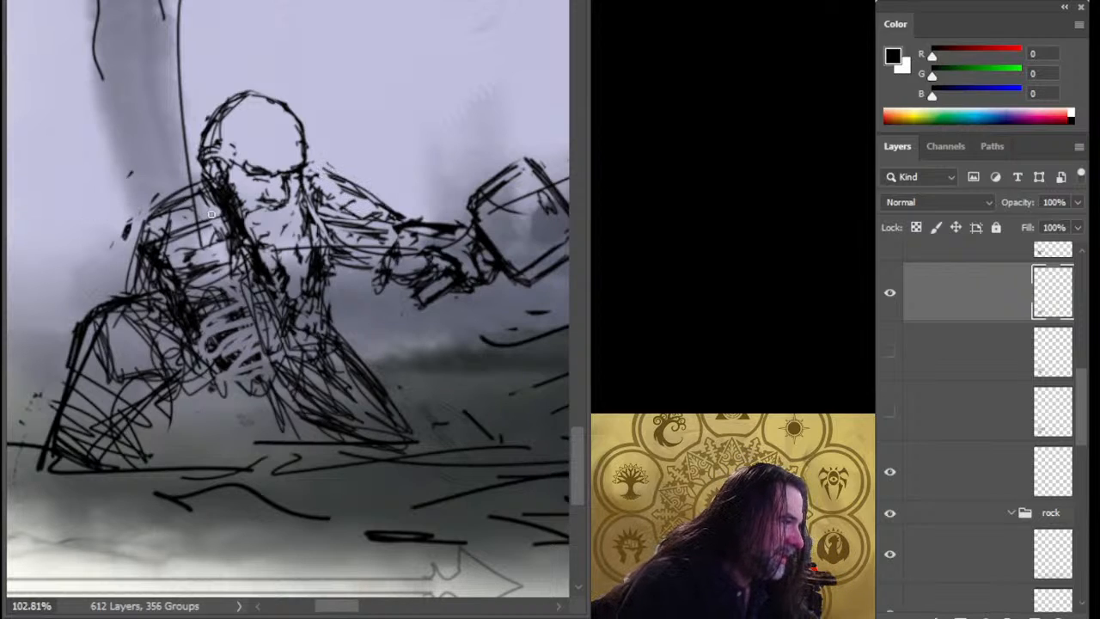
- Clean up the stray lines on the opposite shoulder and trim the outer contour of the bent leg
{"action": "mouse_move", "coordinate": [187, 196]}
{"action": "left_mouse_down"}
{"action": "mouse_move", "coordinate": [212, 204]}
{"action": "mouse_move", "coordinate": [167, 197]}
{"action": "mouse_move", "coordinate": [141, 211]}
{"action": "left_mouse_up"}
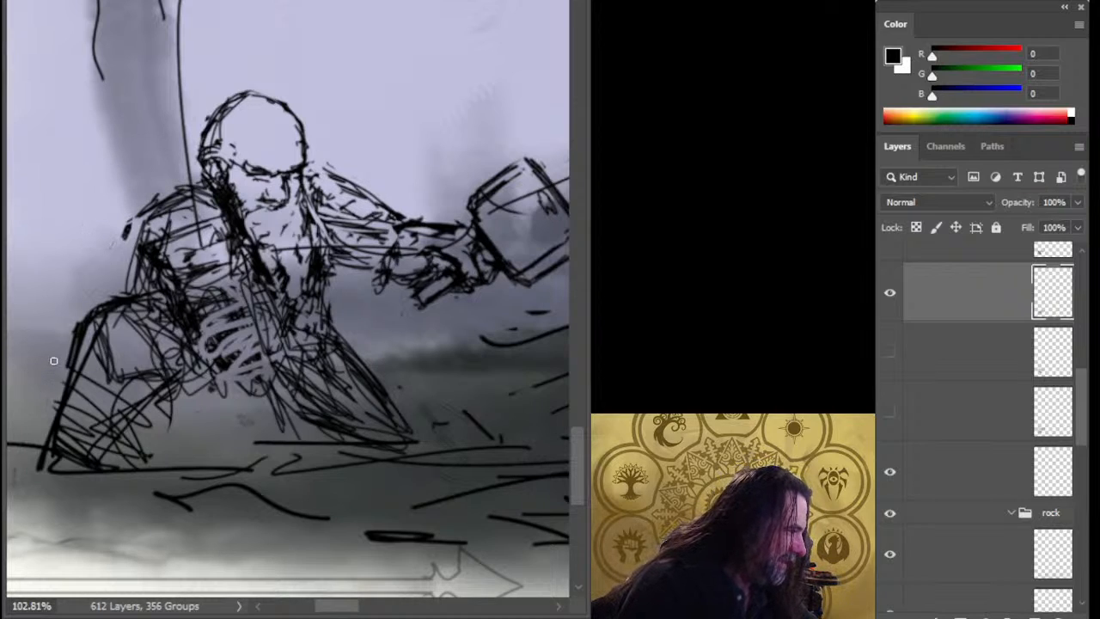
{"action": "left_click_drag", "start_coordinate": [69, 365], "coordinate": [40, 460]}
{"action": "left_click_drag", "start_coordinate": [81, 322], "coordinate": [44, 422]}
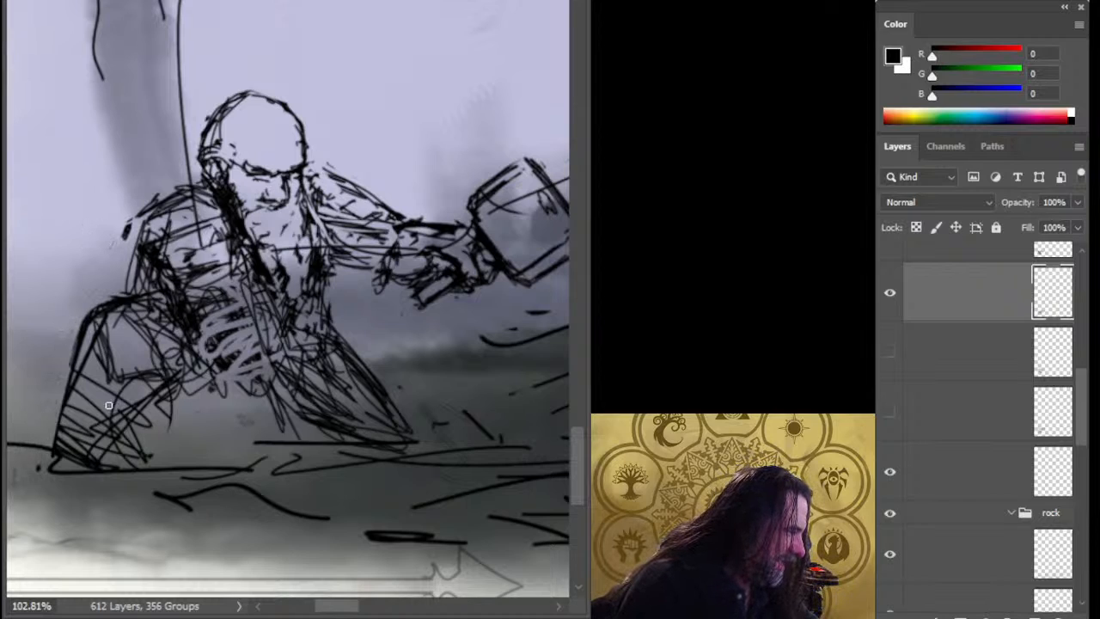
{"action": "mouse_move", "coordinate": [81, 346]}
{"action": "left_mouse_down"}
{"action": "mouse_move", "coordinate": [36, 405]}
{"action": "mouse_move", "coordinate": [67, 383]}
{"action": "left_mouse_up"}
{"action": "left_click_drag", "start_coordinate": [96, 316], "coordinate": [84, 337]}
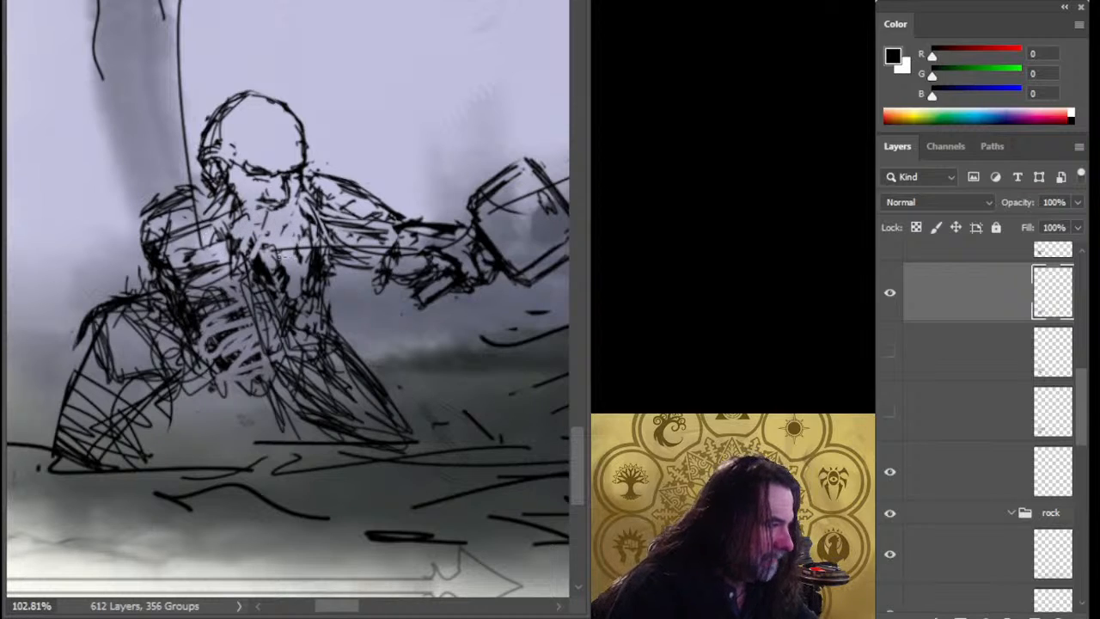
- Refine the lines of the chest and flank and redraw the outer contour of the shoulder opposite the hammer
{"action": "mouse_move", "coordinate": [279, 240]}
{"action": "left_mouse_down"}
{"action": "mouse_move", "coordinate": [312, 243]}
{"action": "mouse_move", "coordinate": [329, 267]}
{"action": "mouse_move", "coordinate": [312, 250]}
{"action": "mouse_move", "coordinate": [317, 269]}
{"action": "mouse_move", "coordinate": [311, 225]}
{"action": "mouse_move", "coordinate": [319, 299]}
{"action": "left_mouse_up"}
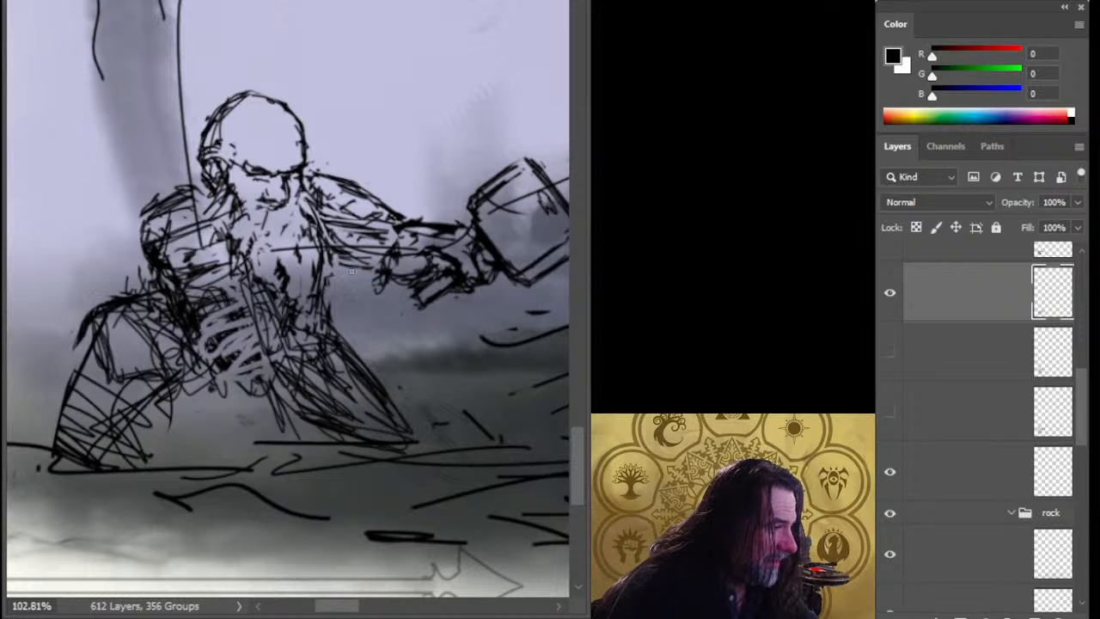
{"action": "mouse_move", "coordinate": [323, 294]}
{"action": "left_mouse_down"}
{"action": "mouse_move", "coordinate": [326, 253]}
{"action": "mouse_move", "coordinate": [309, 321]}
{"action": "left_mouse_up"}
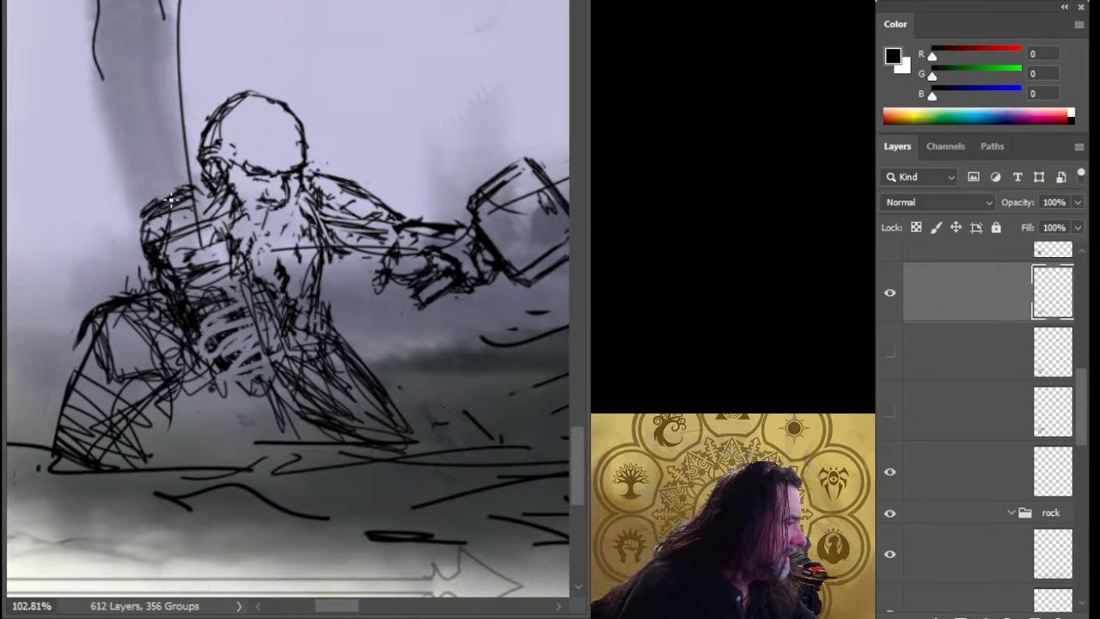
{"action": "left_click_drag", "start_coordinate": [151, 211], "coordinate": [132, 244]}
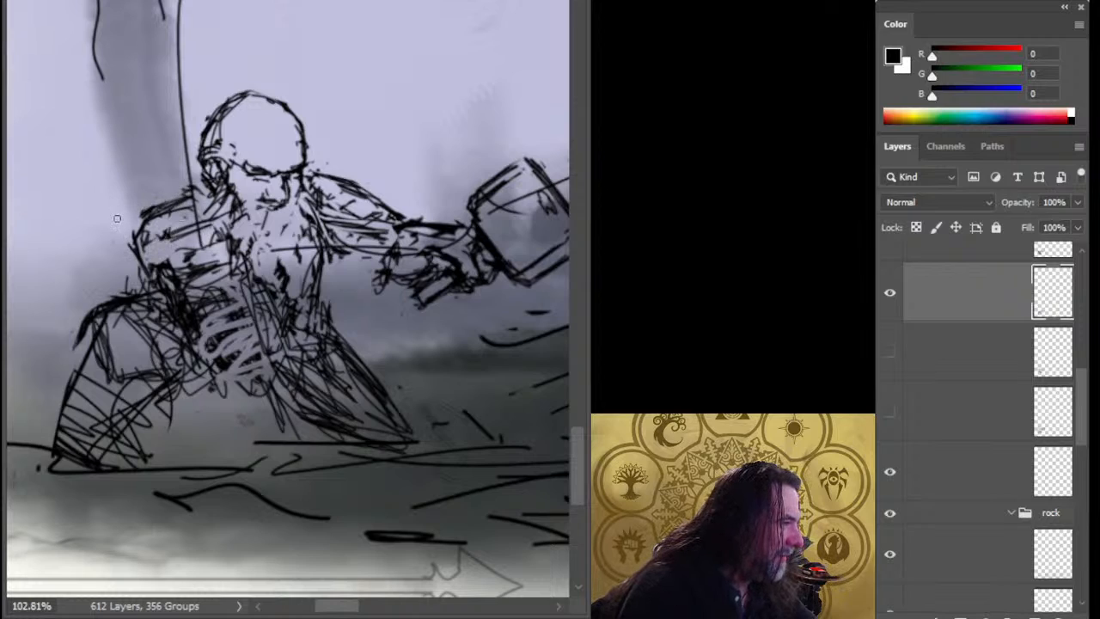
{"action": "mouse_move", "coordinate": [184, 191]}
{"action": "left_mouse_down"}
{"action": "mouse_move", "coordinate": [229, 208]}
{"action": "mouse_move", "coordinate": [245, 299]}
{"action": "left_mouse_up"}
{"action": "mouse_move", "coordinate": [189, 190]}
{"action": "left_mouse_down"}
{"action": "mouse_move", "coordinate": [136, 218]}
{"action": "mouse_move", "coordinate": [165, 306]}
{"action": "mouse_move", "coordinate": [78, 345]}
{"action": "left_mouse_up"}
- Rework the bent knee's outline and touch up the lines of the hammer arm's underside and the opposite shoulder
{"action": "mouse_move", "coordinate": [98, 309]}
{"action": "left_mouse_down"}
{"action": "mouse_move", "coordinate": [100, 350]}
{"action": "mouse_move", "coordinate": [166, 394]}
{"action": "mouse_move", "coordinate": [134, 337]}
{"action": "mouse_move", "coordinate": [130, 389]}
{"action": "mouse_move", "coordinate": [254, 389]}
{"action": "mouse_move", "coordinate": [175, 348]}
{"action": "mouse_move", "coordinate": [174, 313]}
{"action": "mouse_move", "coordinate": [177, 359]}
{"action": "left_mouse_up"}
{"action": "key", "text": "ctrl+z"}
{"action": "left_click_drag", "start_coordinate": [129, 292], "coordinate": [150, 311]}
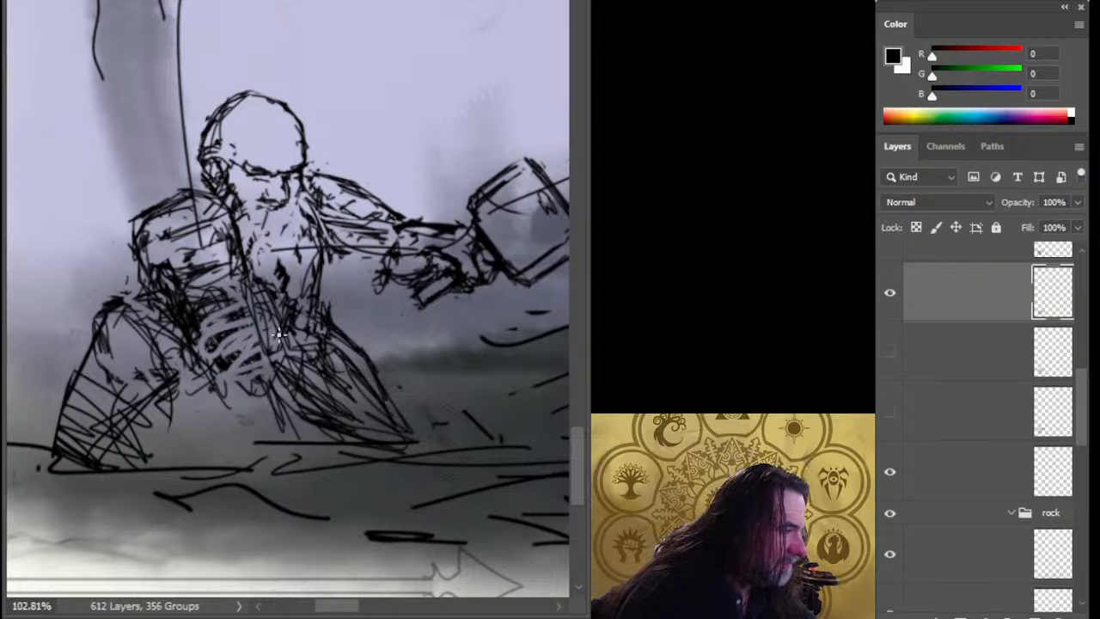
{"action": "left_click_drag", "start_coordinate": [336, 254], "coordinate": [380, 261]}
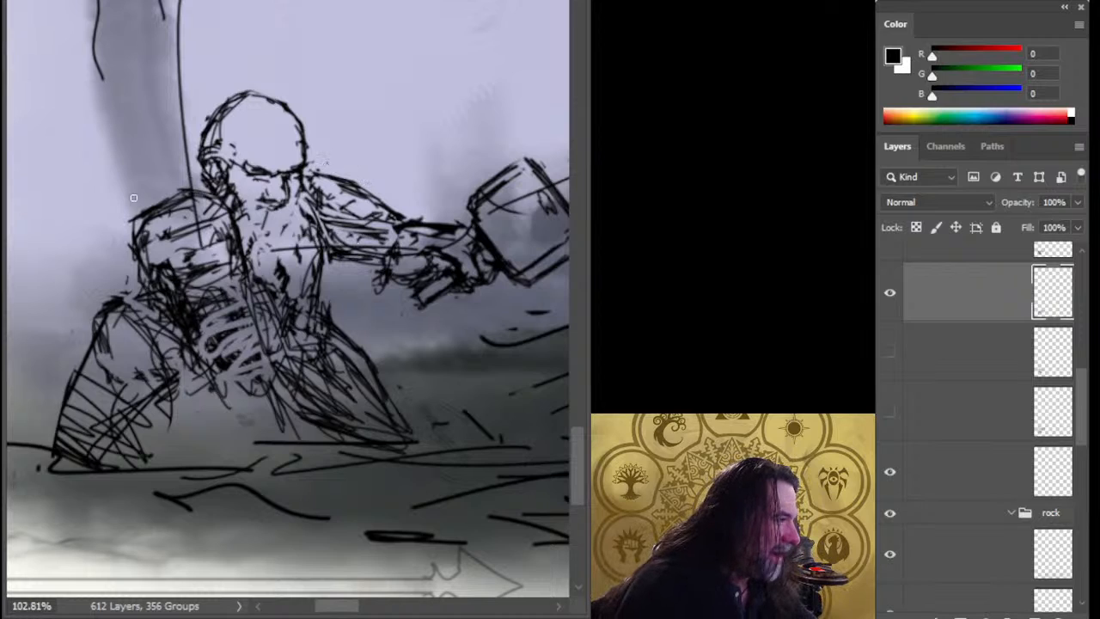
{"action": "mouse_move", "coordinate": [186, 191]}
{"action": "left_mouse_down"}
{"action": "mouse_move", "coordinate": [222, 213]}
{"action": "mouse_move", "coordinate": [227, 239]}
{"action": "mouse_move", "coordinate": [234, 213]}
{"action": "mouse_move", "coordinate": [238, 244]}
{"action": "mouse_move", "coordinate": [245, 231]}
{"action": "mouse_move", "coordinate": [227, 197]}
{"action": "mouse_move", "coordinate": [231, 220]}
{"action": "left_mouse_up"}
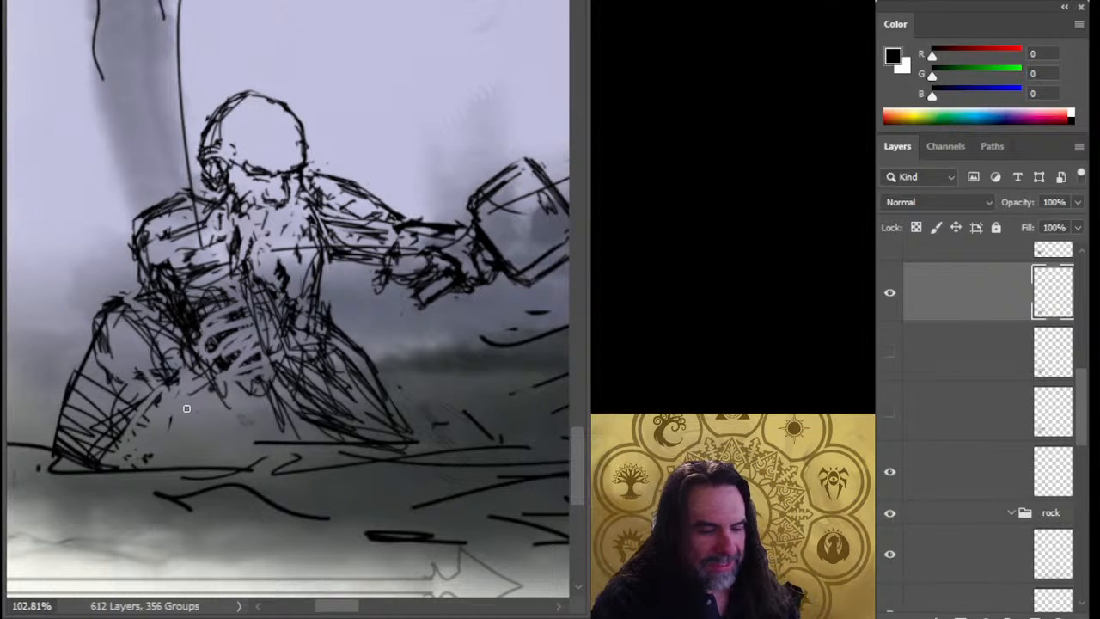
- Erase the excess lines between the figure's legs and along the inner edge of the bent leg
{"action": "left_click_drag", "start_coordinate": [205, 373], "coordinate": [270, 317]}
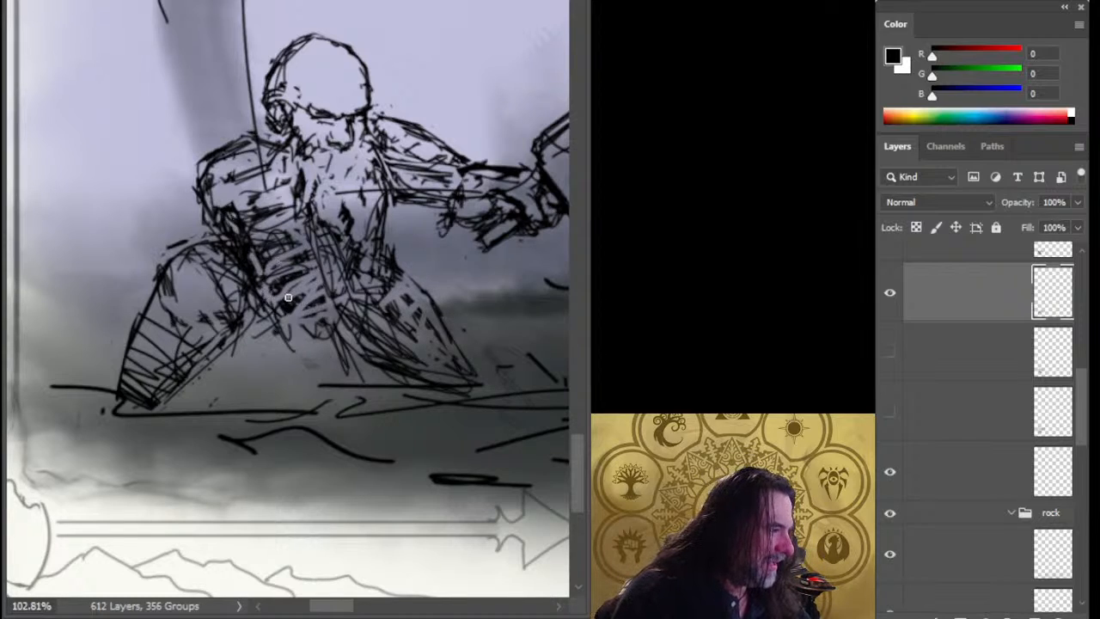
{"action": "mouse_move", "coordinate": [321, 284]}
{"action": "left_mouse_down"}
{"action": "mouse_move", "coordinate": [332, 349]}
{"action": "mouse_move", "coordinate": [340, 257]}
{"action": "mouse_move", "coordinate": [328, 272]}
{"action": "left_mouse_up"}
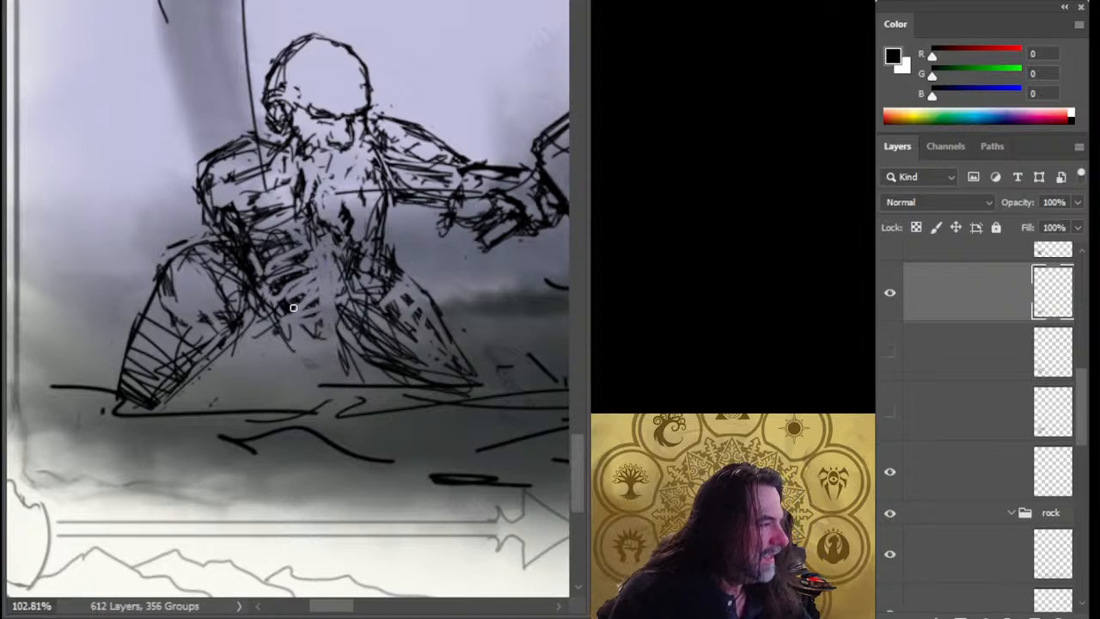
{"action": "mouse_move", "coordinate": [279, 326]}
{"action": "left_mouse_down"}
{"action": "mouse_move", "coordinate": [276, 343]}
{"action": "mouse_move", "coordinate": [249, 316]}
{"action": "mouse_move", "coordinate": [238, 352]}
{"action": "mouse_move", "coordinate": [155, 397]}
{"action": "left_mouse_up"}
{"action": "mouse_move", "coordinate": [237, 340]}
{"action": "left_mouse_down"}
{"action": "mouse_move", "coordinate": [179, 378]}
{"action": "mouse_move", "coordinate": [160, 408]}
{"action": "mouse_move", "coordinate": [139, 345]}
{"action": "mouse_move", "coordinate": [120, 411]}
{"action": "mouse_move", "coordinate": [86, 401]}
{"action": "mouse_move", "coordinate": [103, 421]}
{"action": "mouse_move", "coordinate": [79, 417]}
{"action": "mouse_move", "coordinate": [78, 435]}
{"action": "mouse_move", "coordinate": [74, 422]}
{"action": "mouse_move", "coordinate": [89, 440]}
{"action": "mouse_move", "coordinate": [74, 440]}
{"action": "mouse_move", "coordinate": [161, 449]}
{"action": "left_mouse_up"}
- Extend the bent leg's shin downward and sketch its foot with the Brush below the ground line
{"action": "key", "text": "b"}
{"action": "left_click_drag", "start_coordinate": [151, 402], "coordinate": [141, 435]}
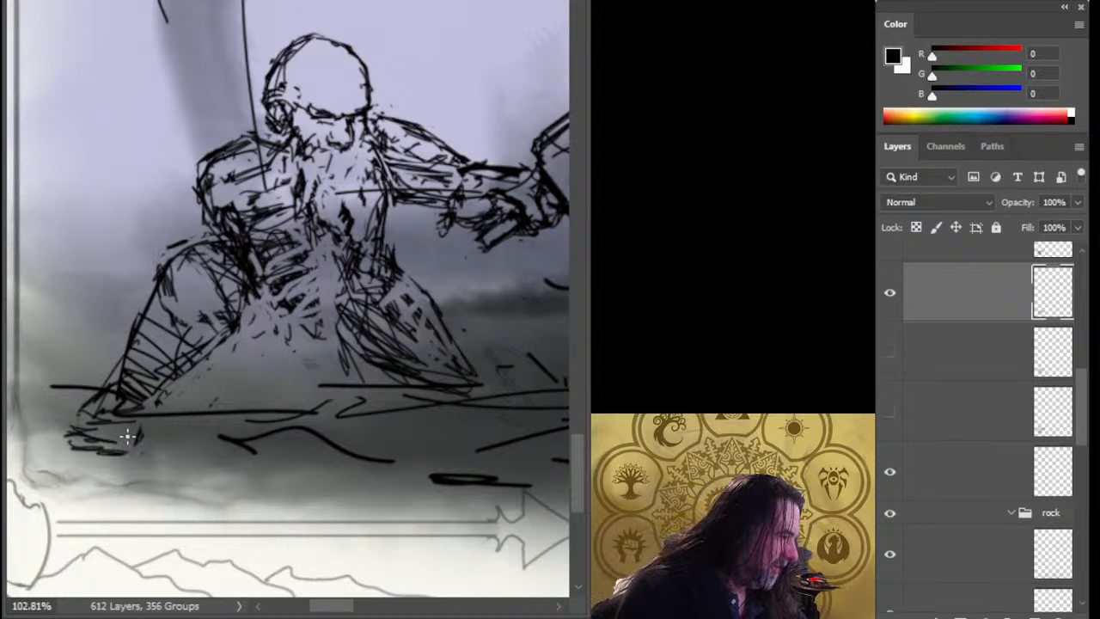
{"action": "mouse_move", "coordinate": [128, 437]}
{"action": "left_mouse_down"}
{"action": "mouse_move", "coordinate": [152, 410]}
{"action": "mouse_move", "coordinate": [104, 375]}
{"action": "mouse_move", "coordinate": [123, 364]}
{"action": "mouse_move", "coordinate": [48, 445]}
{"action": "left_mouse_up"}
{"action": "key", "text": "ctrl+z"}
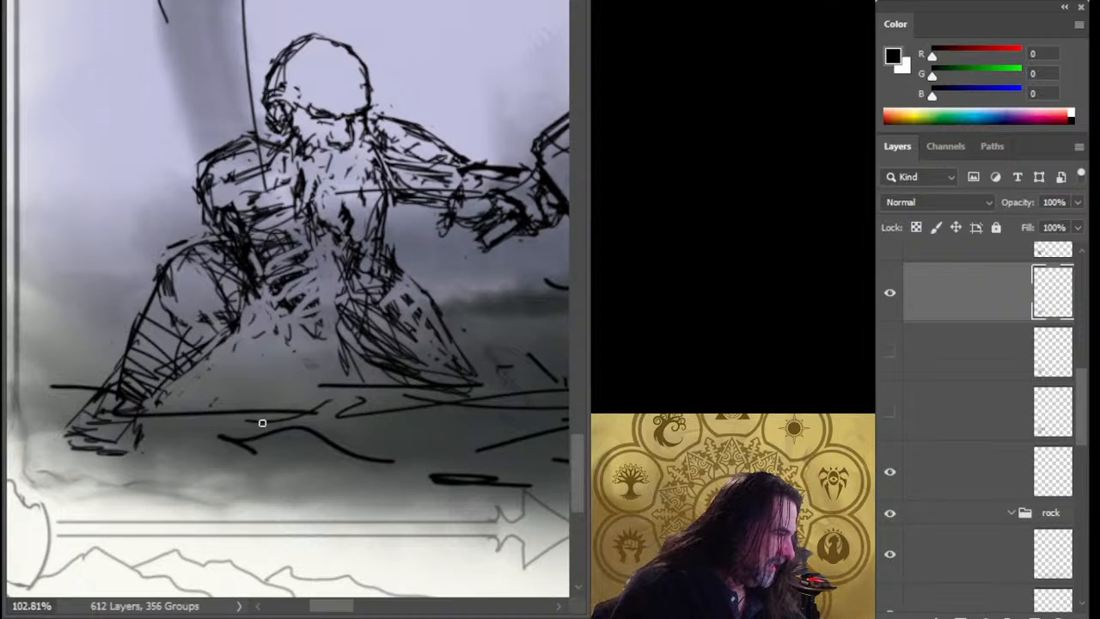
- Examine the Underdark reference artwork, the armoured dwarf reference and the coloured leaping figure elsewhere on the page
{"action": "left_click_drag", "start_coordinate": [386, 326], "coordinate": [320, 326]}
{"action": "left_click_drag", "start_coordinate": [386, 206], "coordinate": [180, 513]}
{"action": "left_click_drag", "start_coordinate": [404, 260], "coordinate": [358, 347]}
{"action": "scroll", "coordinate": [357, 346], "scroll_direction": "up", "scroll_amount": 3}
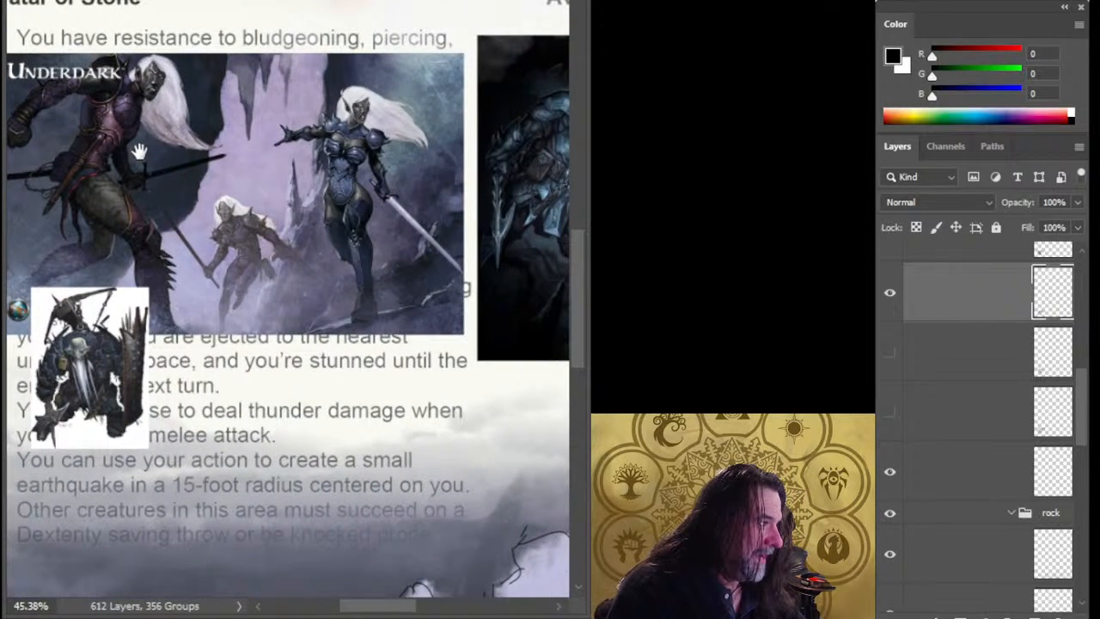
{"action": "left_click_drag", "start_coordinate": [527, 381], "coordinate": [84, 37]}
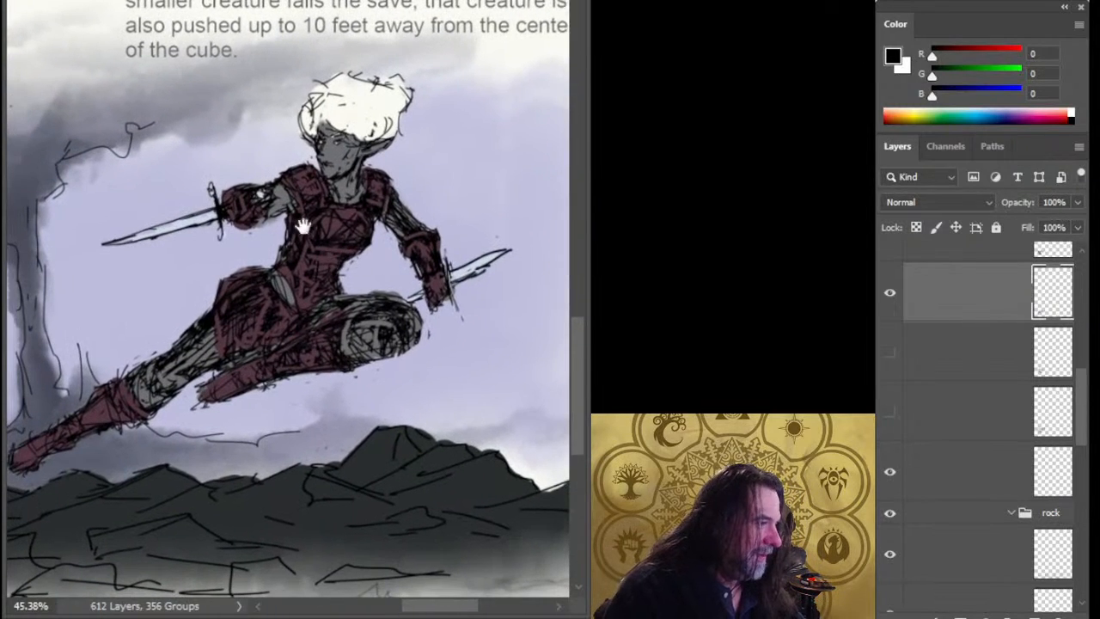
{"action": "scroll", "coordinate": [289, 351], "scroll_direction": "left", "scroll_amount": 5}
{"action": "scroll", "coordinate": [290, 350], "scroll_direction": "up", "scroll_amount": 3}
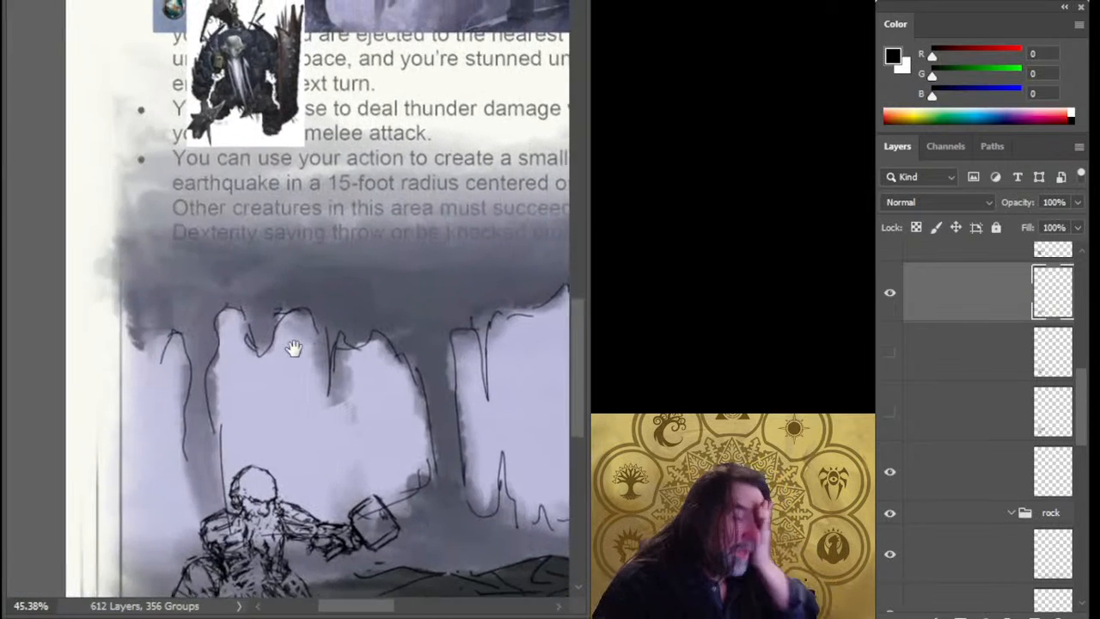
{"action": "scroll", "coordinate": [289, 351], "scroll_direction": "left", "scroll_amount": 2}
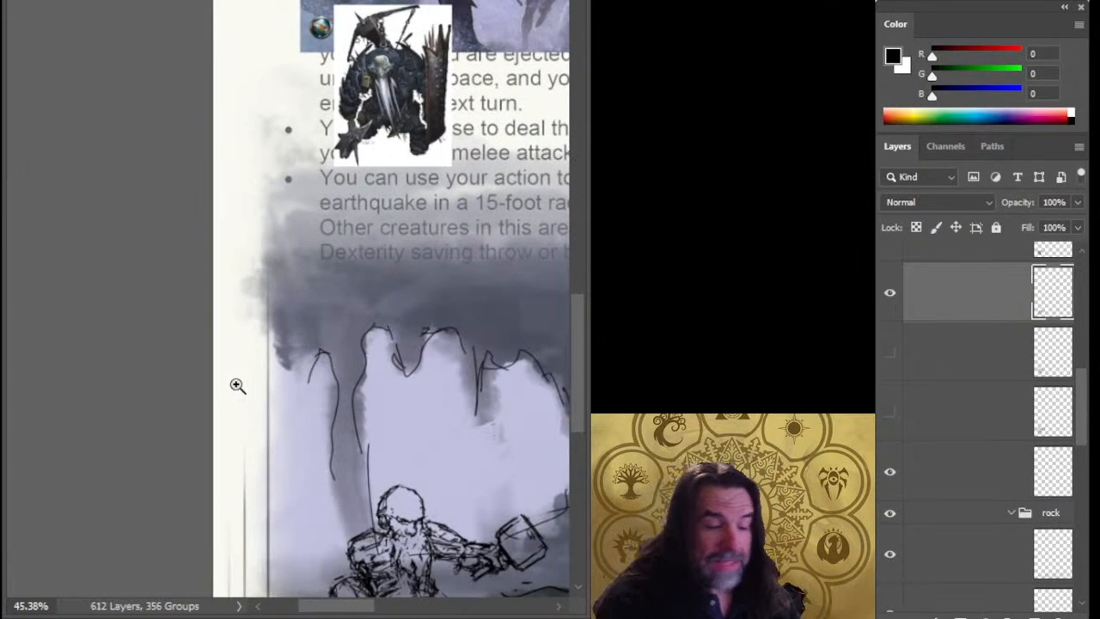
- Sketch a curved lower hem for the figure's tunic between the two legs
{"action": "scroll", "coordinate": [393, 295], "scroll_direction": "down", "scroll_amount": 5}
{"action": "scroll", "coordinate": [345, 227], "scroll_direction": "right", "scroll_amount": 1}
{"action": "scroll", "coordinate": [334, 376], "scroll_direction": "up", "scroll_amount": 4}
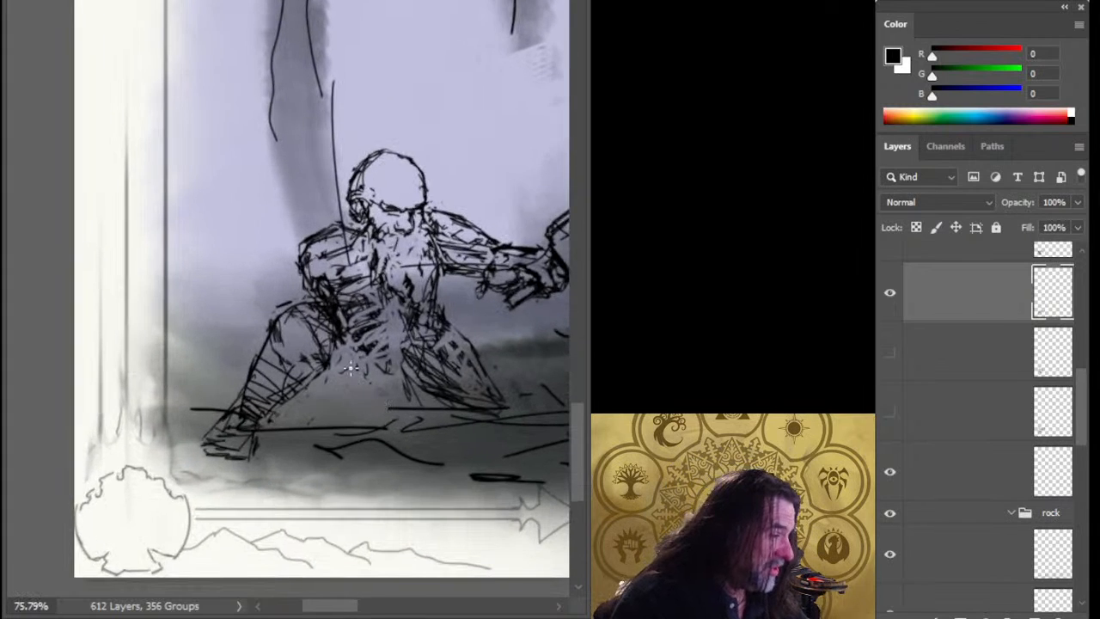
{"action": "mouse_move", "coordinate": [329, 379]}
{"action": "left_mouse_down"}
{"action": "mouse_move", "coordinate": [361, 366]}
{"action": "mouse_move", "coordinate": [333, 379]}
{"action": "mouse_move", "coordinate": [340, 387]}
{"action": "mouse_move", "coordinate": [372, 363]}
{"action": "mouse_move", "coordinate": [361, 384]}
{"action": "mouse_move", "coordinate": [374, 386]}
{"action": "left_mouse_up"}
- Lasso the leg on the hammer side, shift it slightly downward and toward the body, and clear the selection
{"action": "key", "text": "l"}
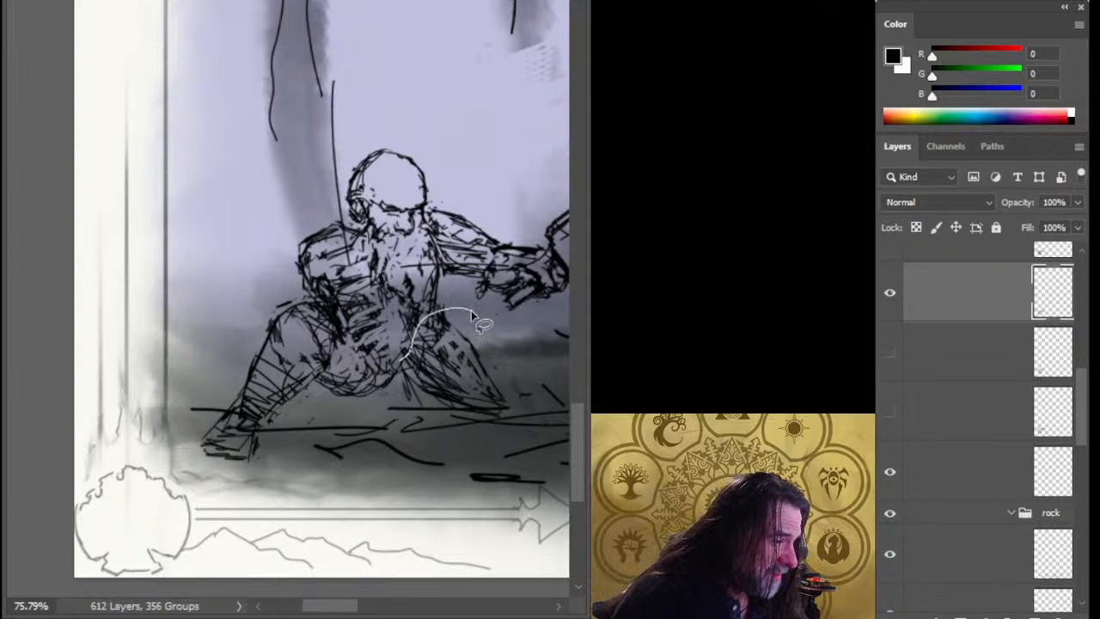
{"action": "left_click_drag", "start_coordinate": [472, 316], "coordinate": [474, 319]}
{"action": "left_click_drag", "start_coordinate": [455, 379], "coordinate": [447, 383], "text": "ctrl"}
{"action": "key", "text": "ctrl+d"}
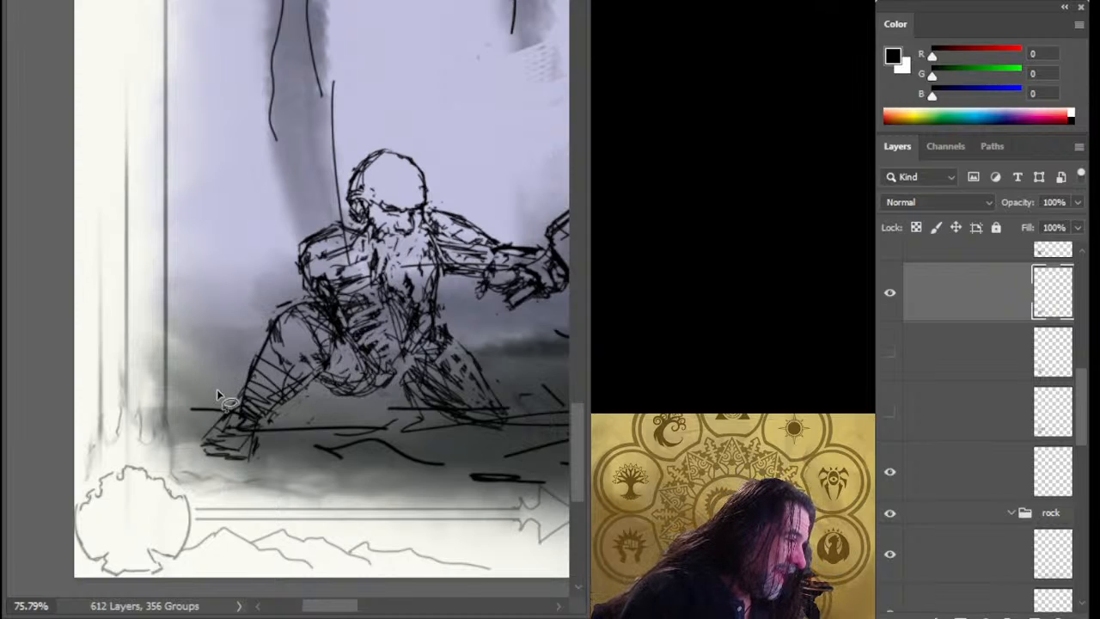
- Lasso the bent leg opposite the hammer, shift it slightly toward the body, and clear the selection
{"action": "key", "text": "l"}
{"action": "mouse_move", "coordinate": [206, 314]}
{"action": "left_mouse_down"}
{"action": "mouse_move", "coordinate": [170, 477]}
{"action": "mouse_move", "coordinate": [299, 500]}
{"action": "mouse_move", "coordinate": [345, 332]}
{"action": "mouse_move", "coordinate": [206, 315]}
{"action": "left_mouse_up"}
{"action": "key", "text": "ctrl+d"}
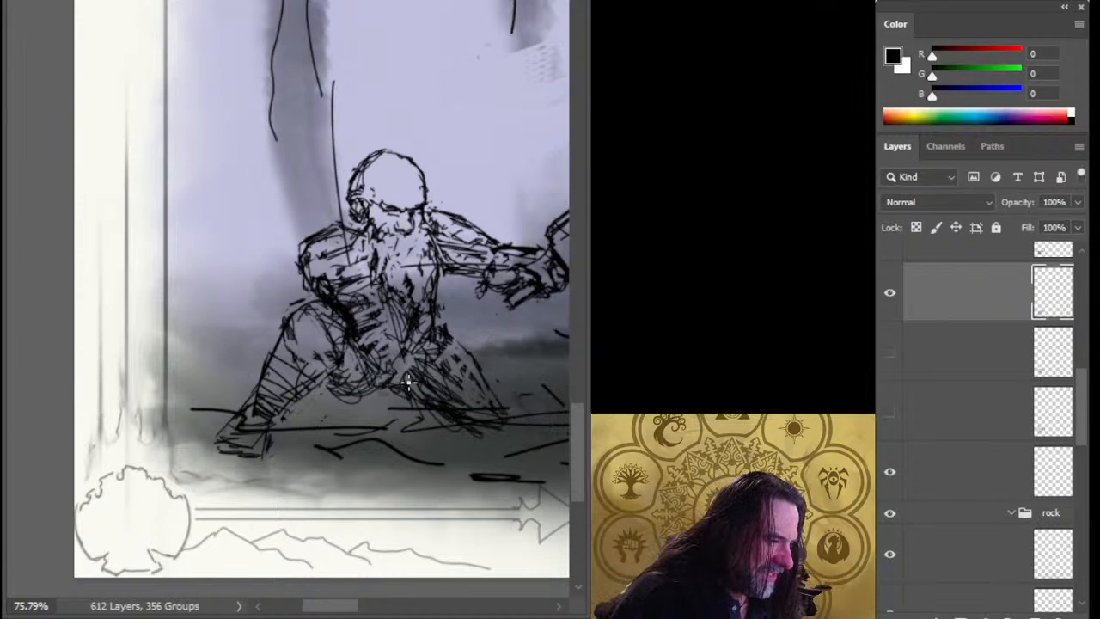
- Sketch the folded shin and foot of the kneeling leg along the ground beneath the hammer-side thigh
{"action": "mouse_move", "coordinate": [491, 379]}
{"action": "left_mouse_down"}
{"action": "mouse_move", "coordinate": [404, 430]}
{"action": "mouse_move", "coordinate": [387, 427]}
{"action": "mouse_move", "coordinate": [392, 395]}
{"action": "mouse_move", "coordinate": [368, 430]}
{"action": "left_mouse_up"}
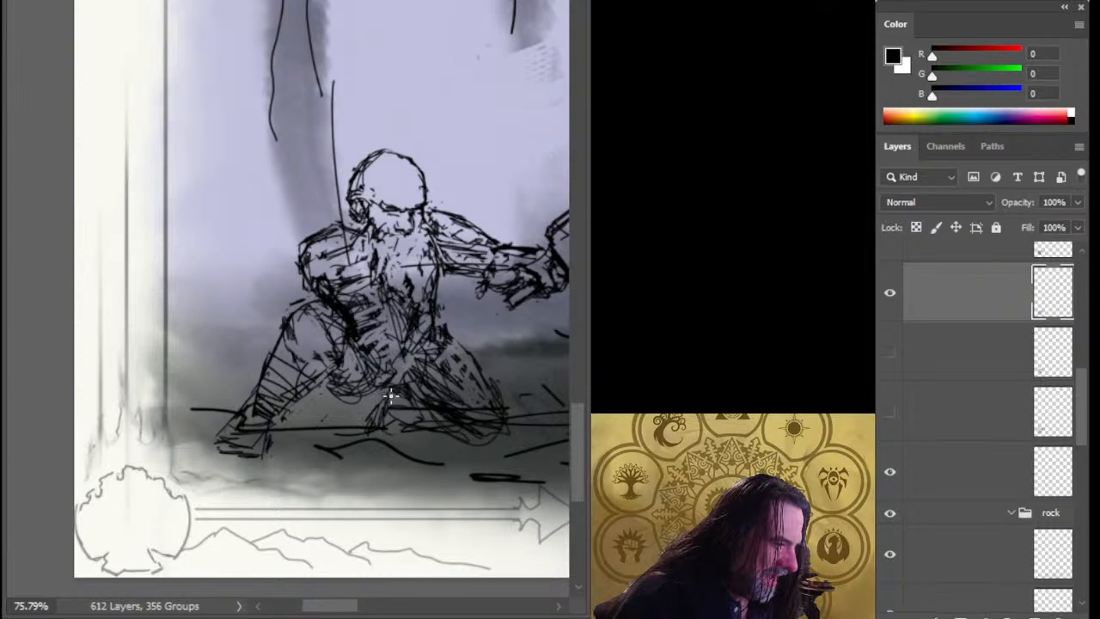
{"action": "mouse_move", "coordinate": [397, 396]}
{"action": "left_mouse_down"}
{"action": "mouse_move", "coordinate": [374, 428]}
{"action": "mouse_move", "coordinate": [397, 436]}
{"action": "mouse_move", "coordinate": [430, 423]}
{"action": "mouse_move", "coordinate": [480, 462]}
{"action": "left_mouse_up"}
{"action": "mouse_move", "coordinate": [485, 445]}
{"action": "left_mouse_down"}
{"action": "mouse_move", "coordinate": [414, 440]}
{"action": "mouse_move", "coordinate": [490, 447]}
{"action": "left_mouse_up"}
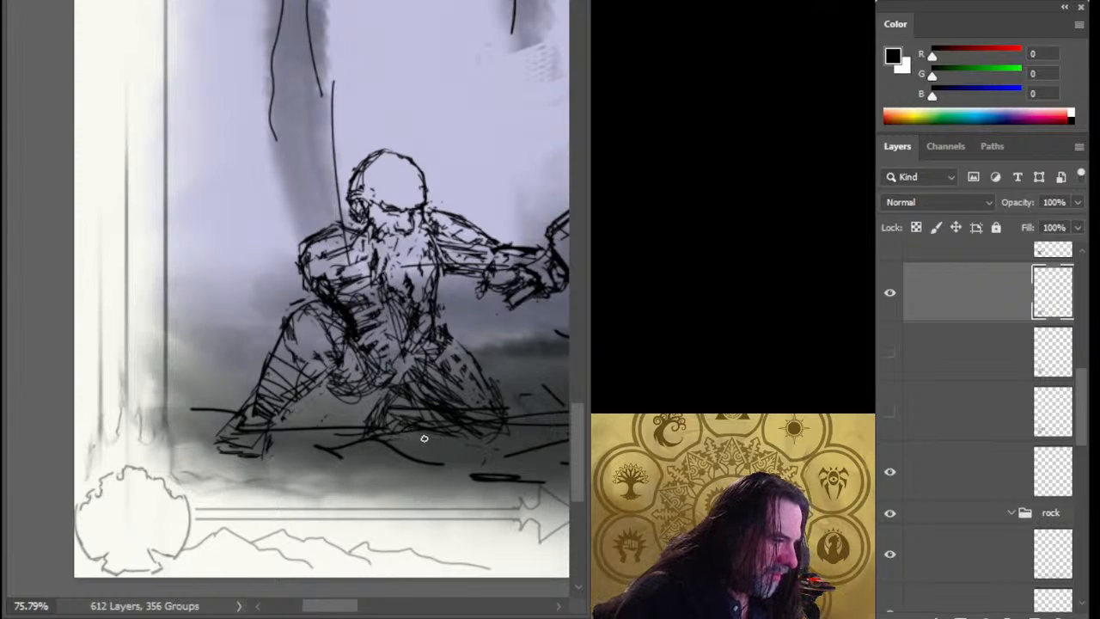
- Lasso the bent leg, skew its foot inward toward the body, nudge it up slightly, and clear the selection
{"action": "mouse_move", "coordinate": [227, 352]}
{"action": "left_mouse_down"}
{"action": "mouse_move", "coordinate": [181, 474]}
{"action": "mouse_move", "coordinate": [256, 485]}
{"action": "mouse_move", "coordinate": [336, 366]}
{"action": "mouse_move", "coordinate": [242, 280]}
{"action": "left_mouse_up"}
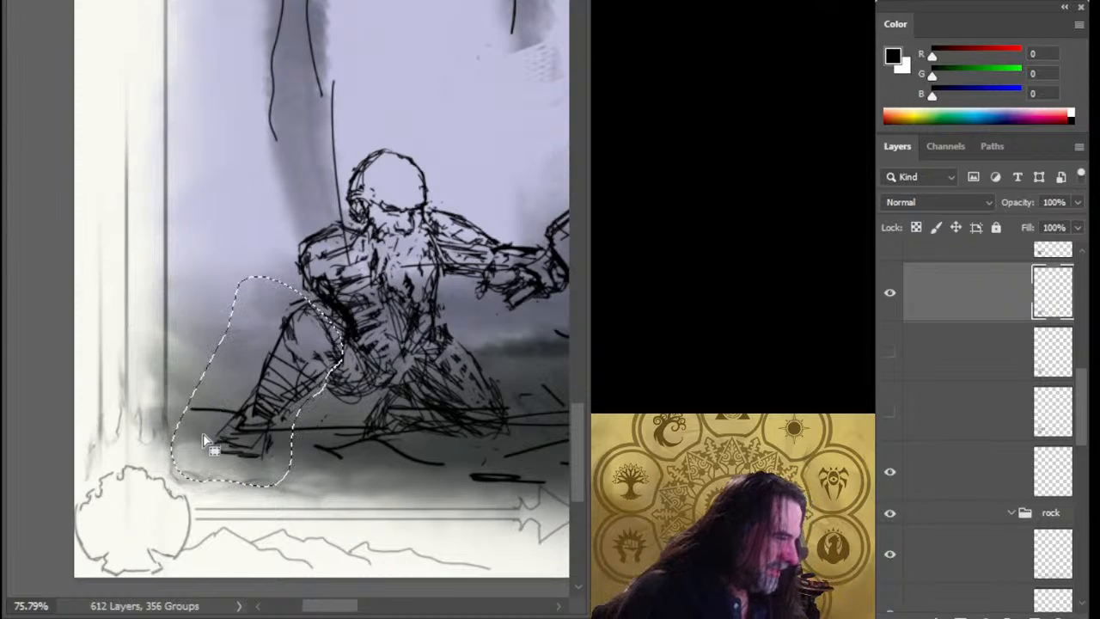
{"action": "key", "text": "ctrl+t"}
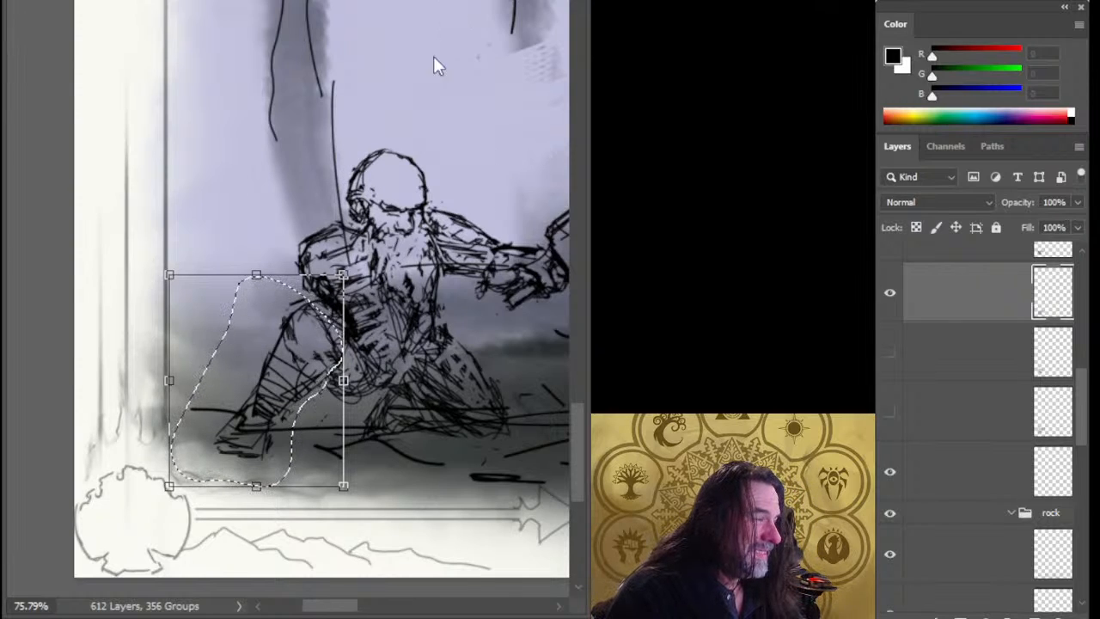
{"action": "mouse_move", "coordinate": [257, 485]}
{"action": "left_mouse_down"}
{"action": "mouse_move", "coordinate": [300, 486]}
{"action": "mouse_move", "coordinate": [290, 478]}
{"action": "left_mouse_up"}
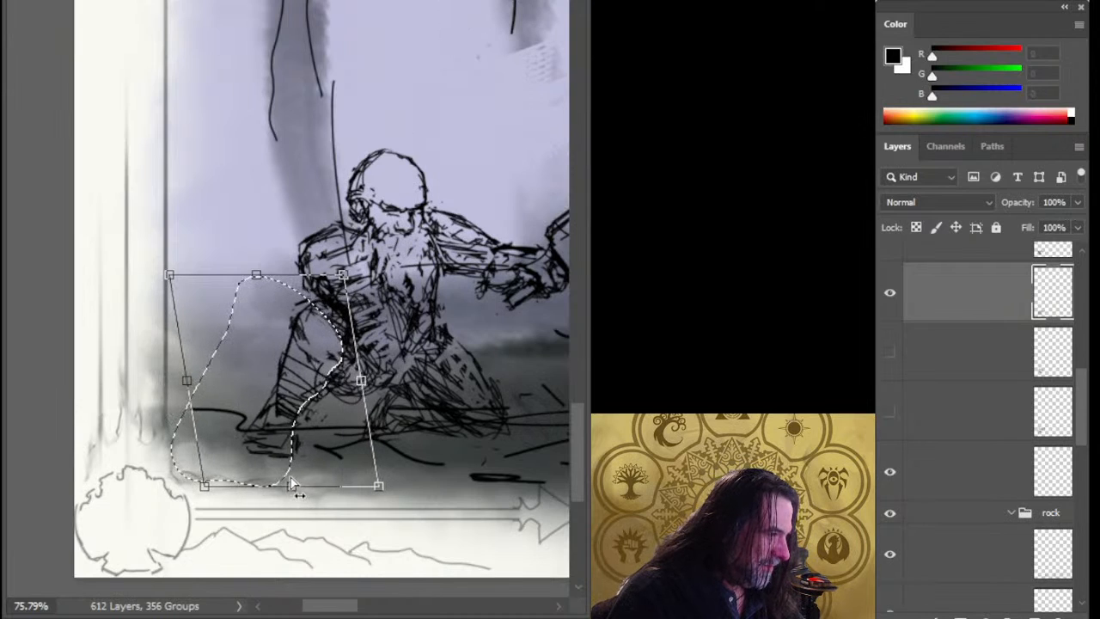
{"action": "key", "text": "Return"}
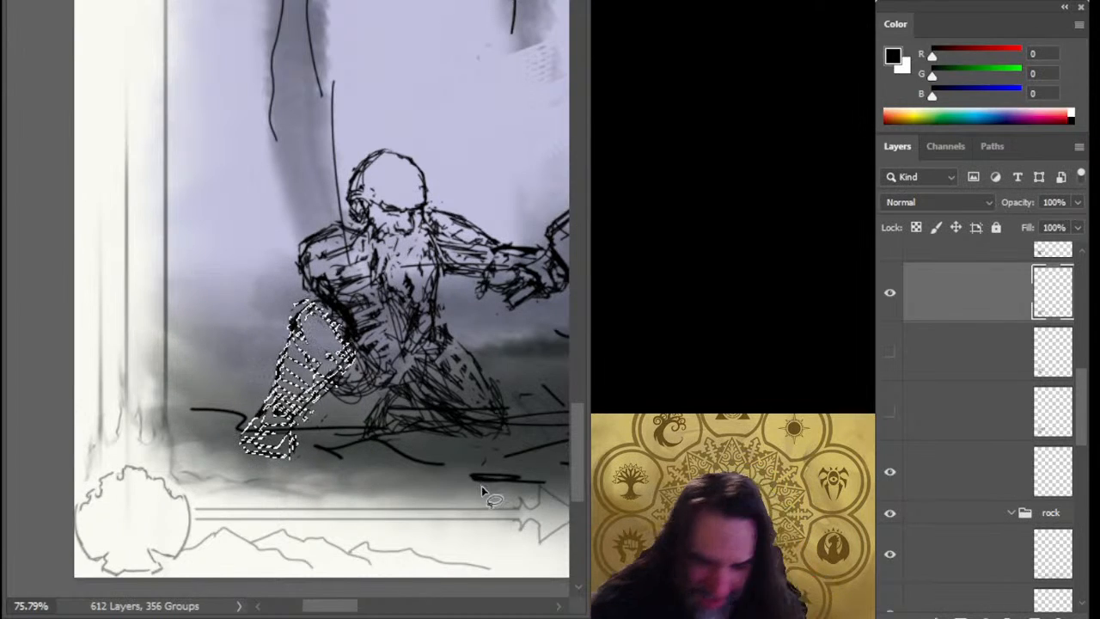
{"action": "mouse_move", "coordinate": [522, 465]}
{"action": "left_mouse_down"}
{"action": "mouse_move", "coordinate": [498, 458]}
{"action": "mouse_move", "coordinate": [522, 462]}
{"action": "left_mouse_up"}
{"action": "key", "text": "ctrl+d"}
- Rework the kneeling leg and hip lines with the Brush, tidying the lower edge along the ground
{"action": "key", "text": "b"}
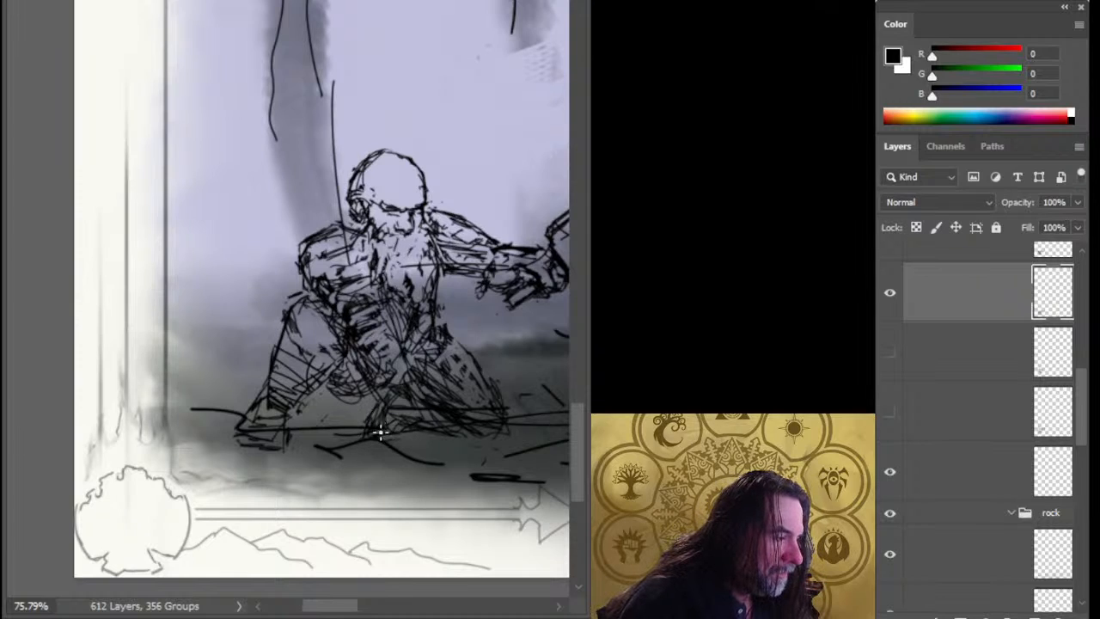
{"action": "mouse_move", "coordinate": [359, 406]}
{"action": "left_mouse_down"}
{"action": "mouse_move", "coordinate": [515, 437]}
{"action": "mouse_move", "coordinate": [454, 330]}
{"action": "mouse_move", "coordinate": [365, 402]}
{"action": "left_mouse_up"}
{"action": "left_click_drag", "start_coordinate": [449, 411], "coordinate": [443, 396]}
{"action": "key", "text": "ctrl+d"}
{"action": "key", "text": "b"}
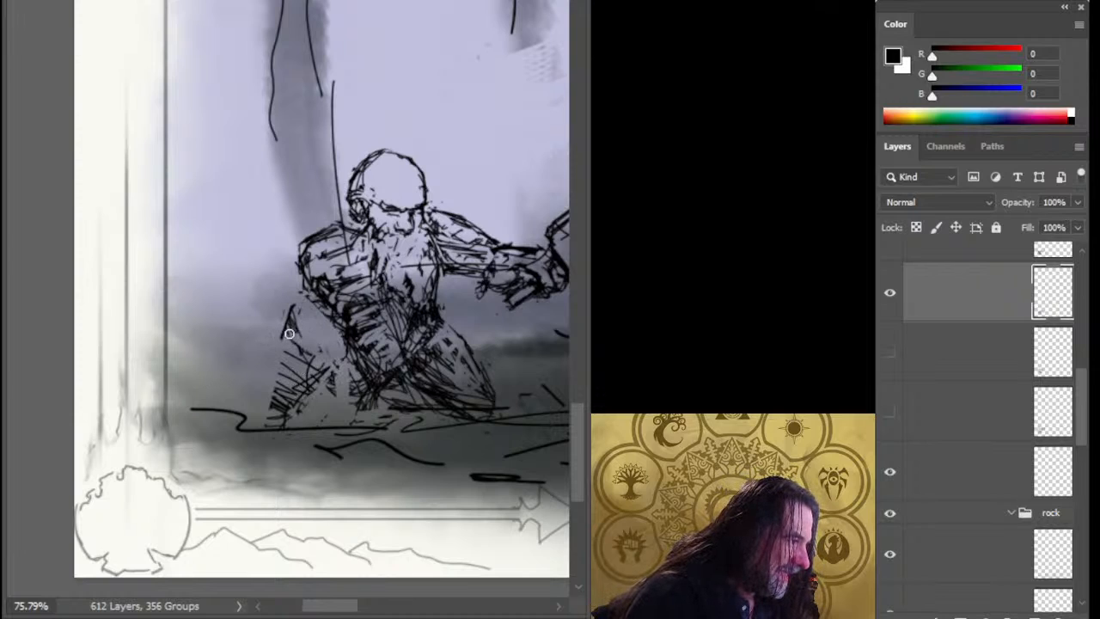
- Erase the bent leg opposite the hammer, from its knee down to the ground line
{"action": "key", "text": "ctrl+alt+z"}
{"action": "key", "text": "ctrl+alt+z"}
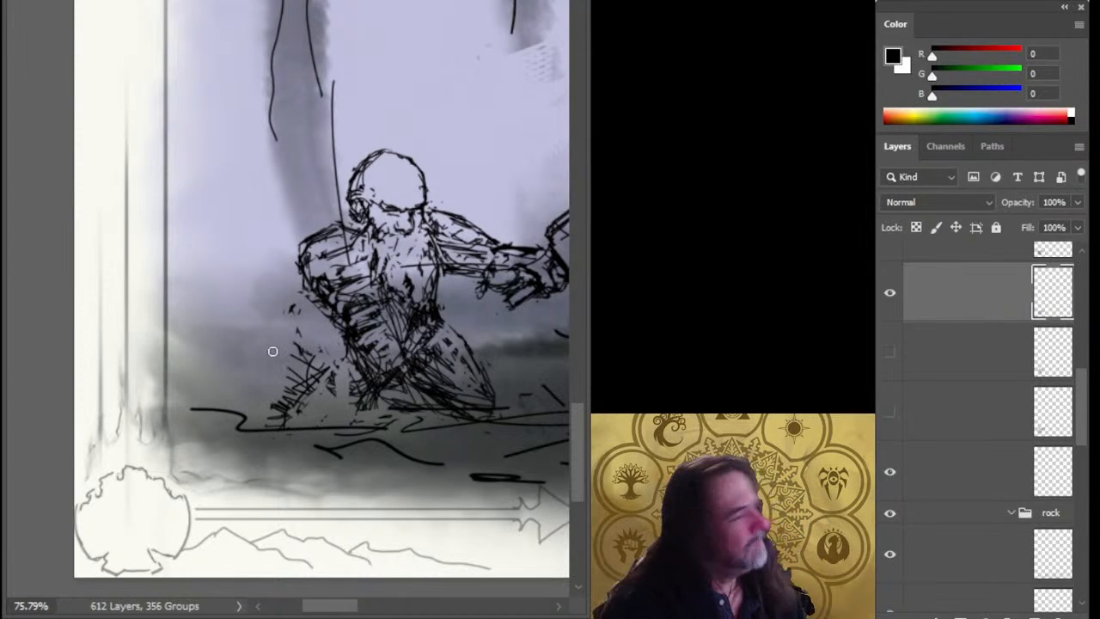
{"action": "key", "text": "ctrl+alt+z"}
{"action": "key", "text": "ctrl+alt+z"}
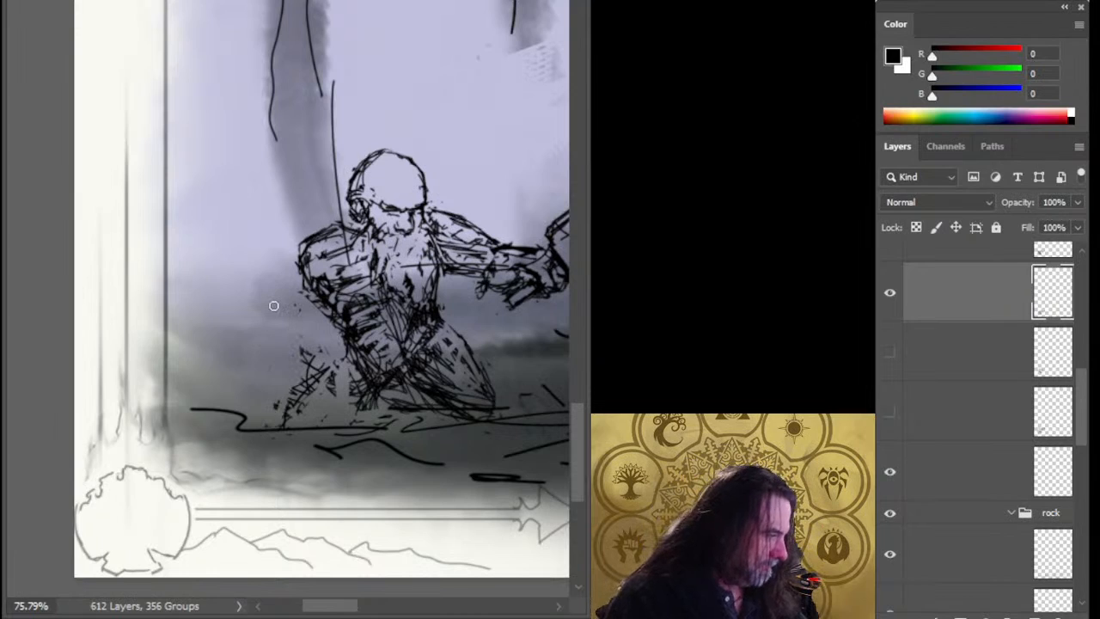
{"action": "key", "text": "ctrl+alt+z"}
{"action": "key", "text": "ctrl+alt+z"}
{"action": "key", "text": "ctrl+alt+z"}
{"action": "key", "text": "ctrl+alt+z"}
{"action": "key", "text": "ctrl+alt+z"}
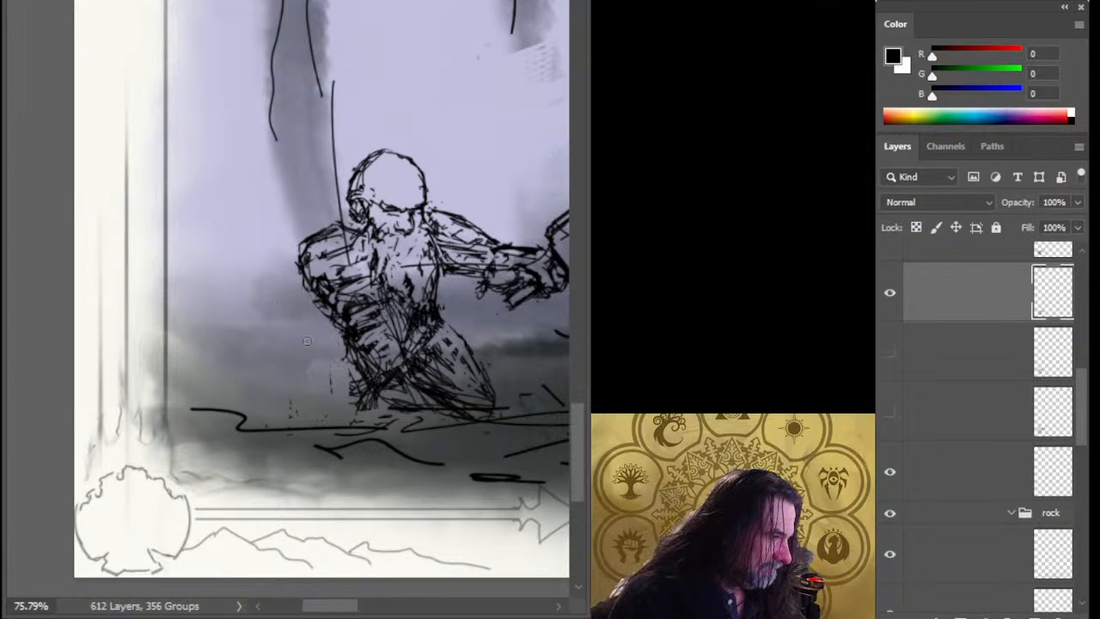
{"action": "key", "text": "ctrl+alt+z"}
{"action": "key", "text": "ctrl+alt+z"}
- Restroke the contours of the shoulder, upper arm and chest on the side opposite the hammer
{"action": "left_click_drag", "start_coordinate": [309, 270], "coordinate": [330, 320]}
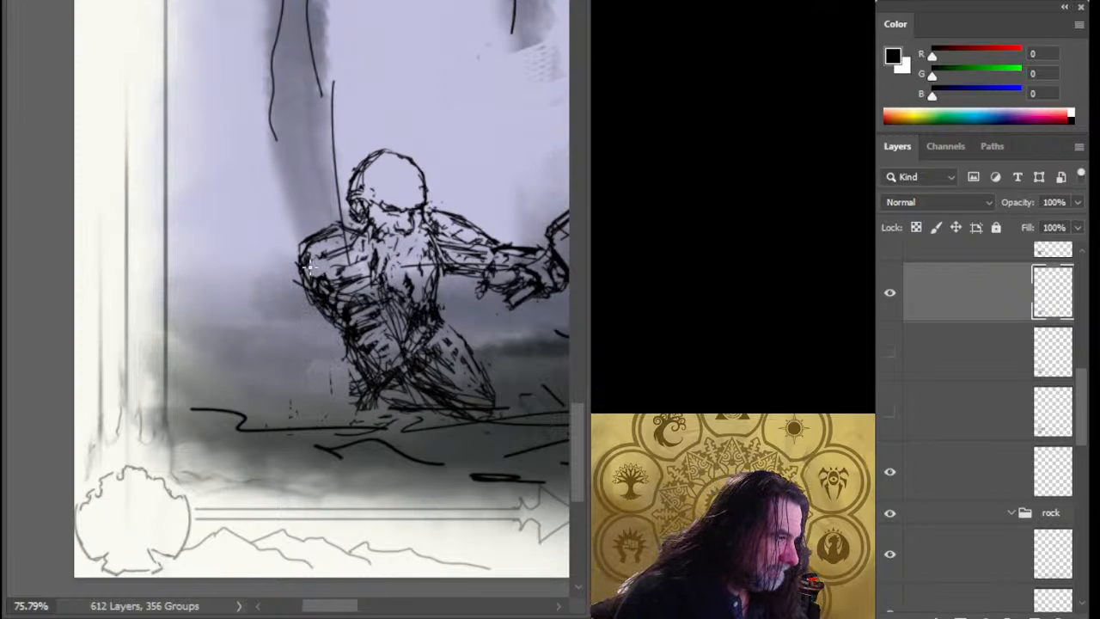
{"action": "mouse_move", "coordinate": [365, 239]}
{"action": "left_mouse_down"}
{"action": "mouse_move", "coordinate": [356, 301]}
{"action": "mouse_move", "coordinate": [372, 306]}
{"action": "mouse_move", "coordinate": [352, 225]}
{"action": "left_mouse_up"}
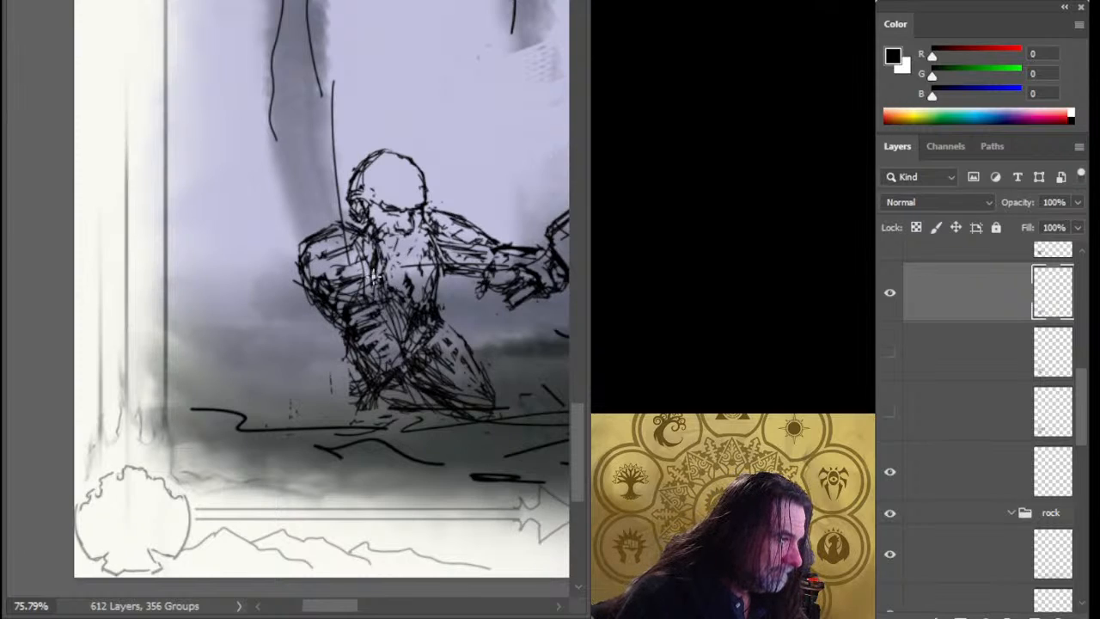
{"action": "left_click_drag", "start_coordinate": [375, 263], "coordinate": [376, 320]}
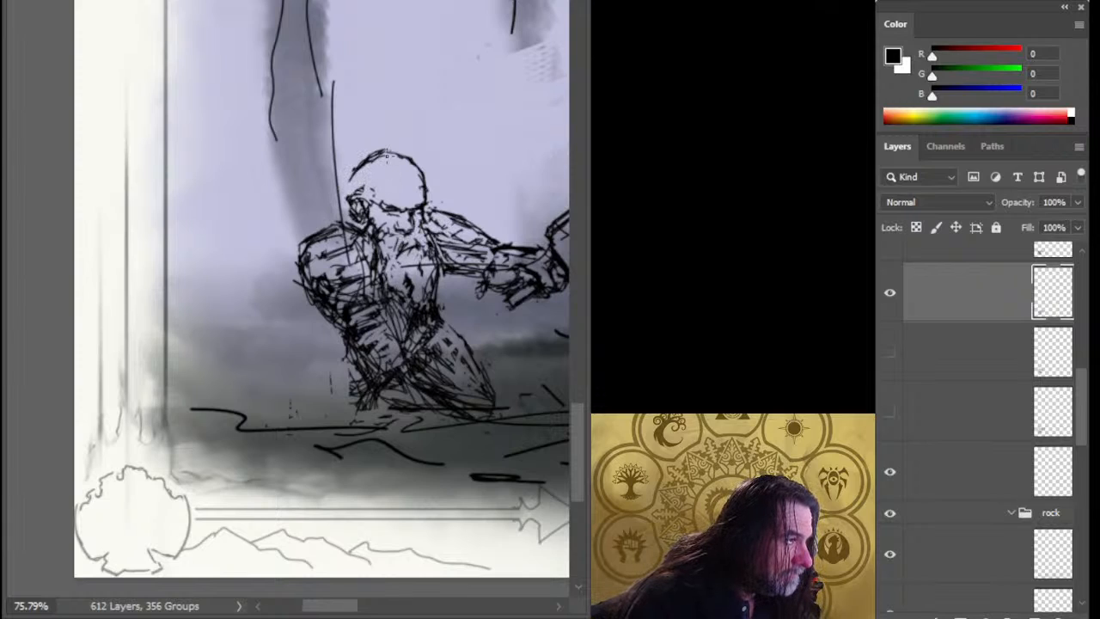
- Redraw the head's outline and cheek slightly wider on the side facing away from the hammer
{"action": "left_click_drag", "start_coordinate": [355, 167], "coordinate": [348, 194]}
{"action": "left_click_drag", "start_coordinate": [383, 156], "coordinate": [344, 191]}
{"action": "key", "text": "ctrl+z"}
{"action": "key", "text": "ctrl+z"}
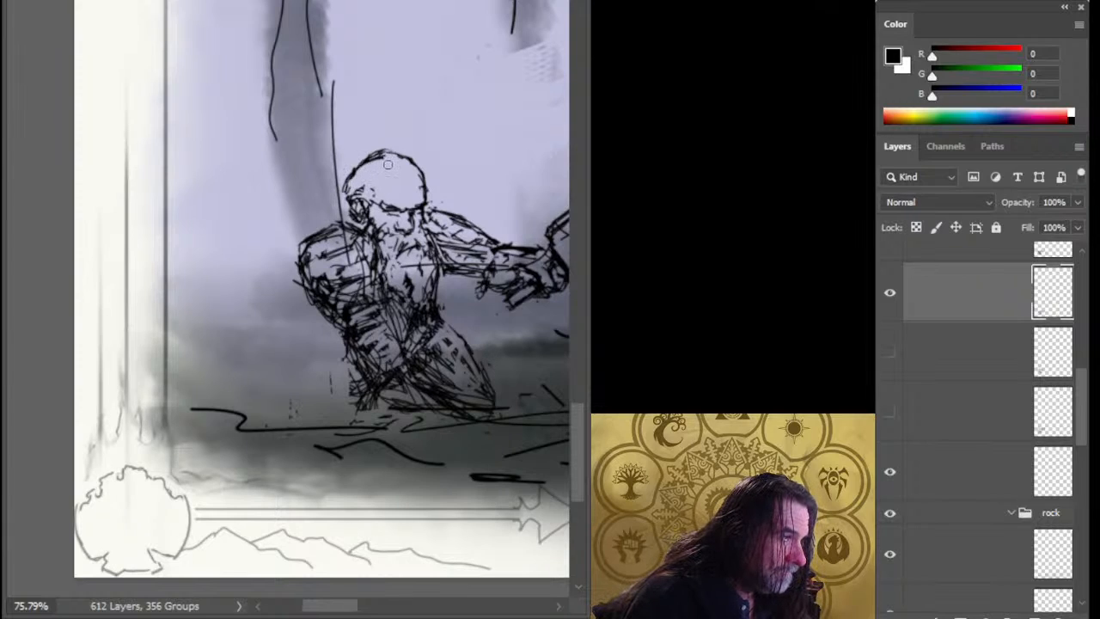
{"action": "left_click_drag", "start_coordinate": [383, 155], "coordinate": [349, 199]}
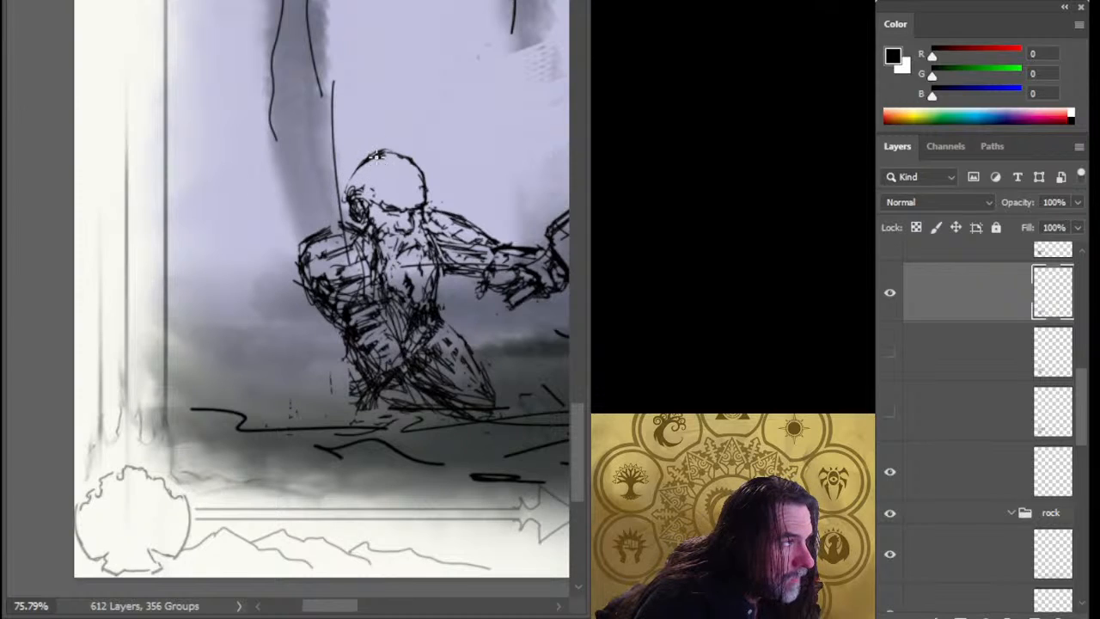
{"action": "mouse_move", "coordinate": [375, 155]}
{"action": "left_mouse_down"}
{"action": "mouse_move", "coordinate": [348, 197]}
{"action": "mouse_move", "coordinate": [364, 222]}
{"action": "left_mouse_up"}
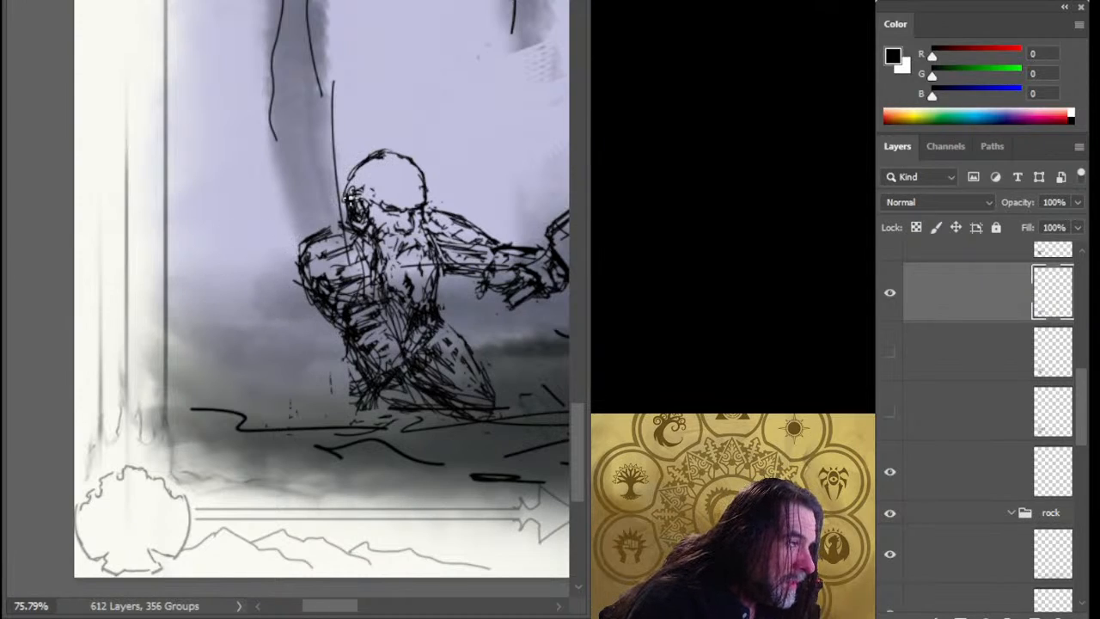
- Lasso the head, scale it down slightly toward the neck, and clear the selection
{"action": "mouse_move", "coordinate": [344, 140]}
{"action": "left_mouse_down"}
{"action": "mouse_move", "coordinate": [322, 163]}
{"action": "mouse_move", "coordinate": [317, 206]}
{"action": "left_mouse_up"}
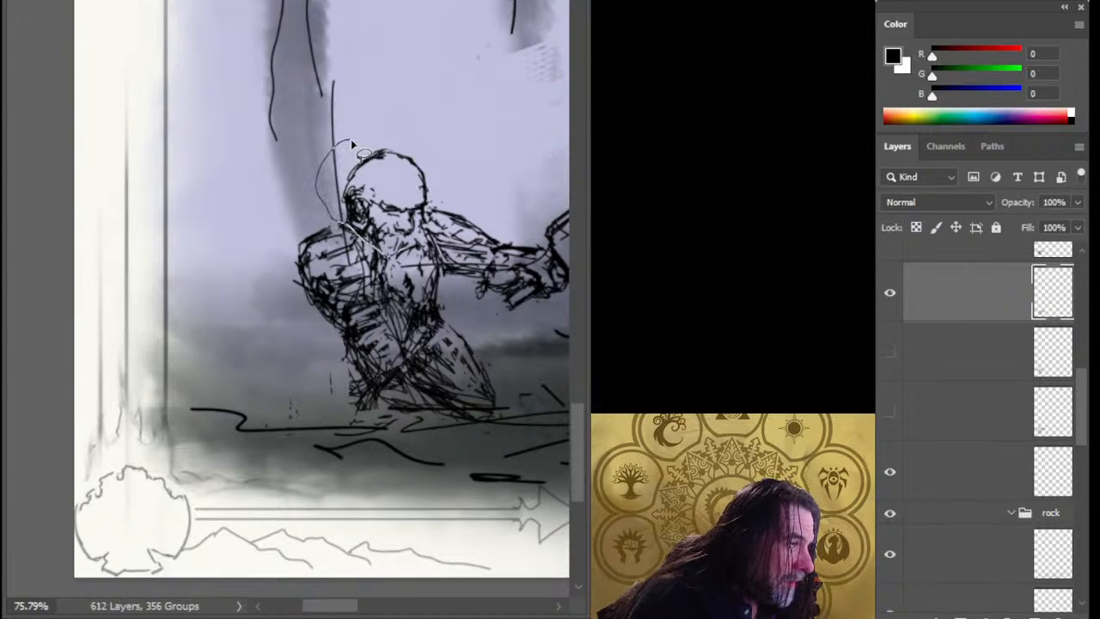
{"action": "left_click_drag", "start_coordinate": [353, 146], "coordinate": [354, 142]}
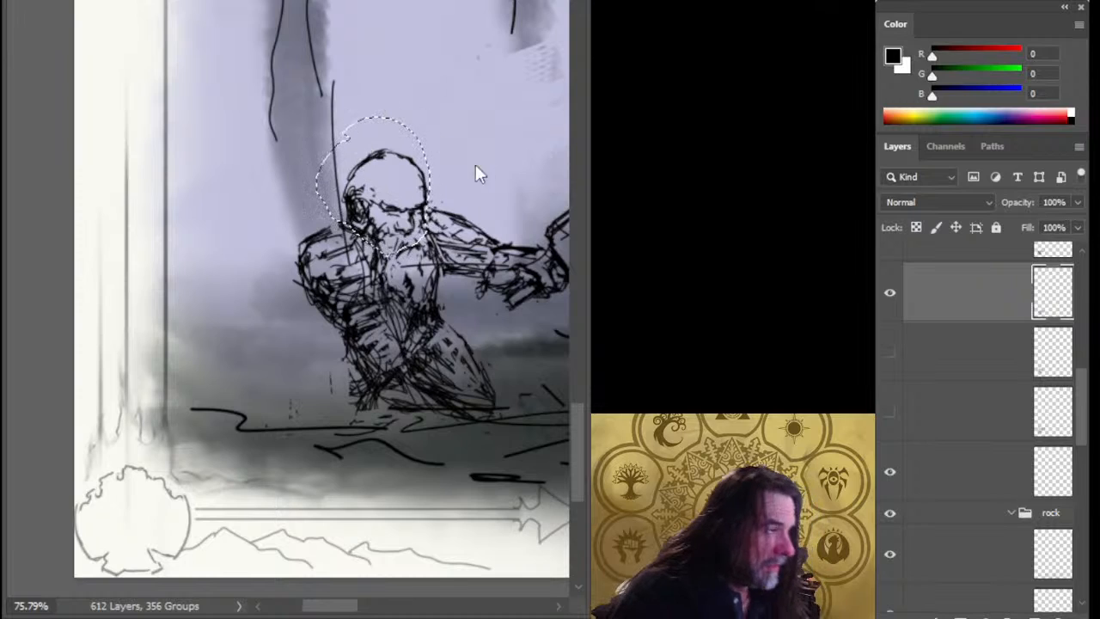
{"action": "key", "text": "ctrl+t"}
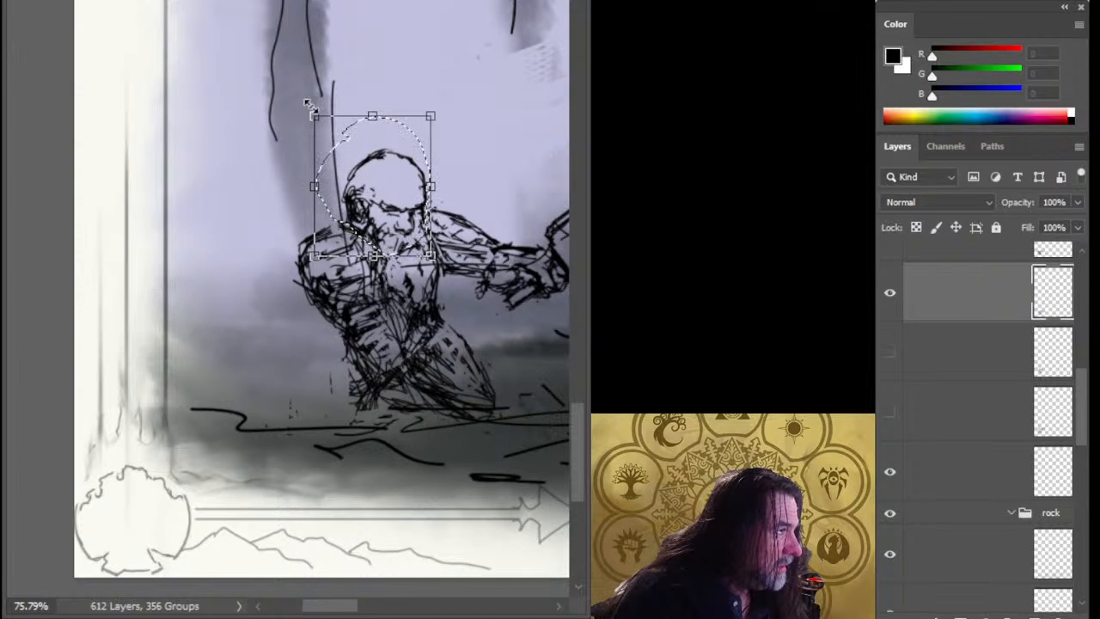
{"action": "left_click_drag", "start_coordinate": [315, 116], "coordinate": [323, 129]}
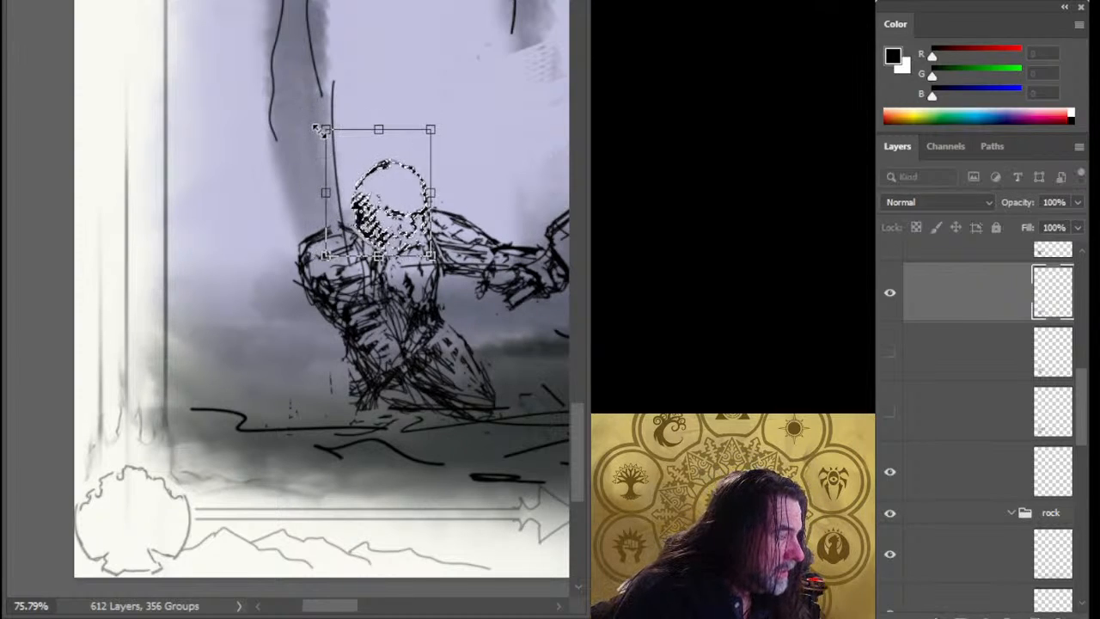
{"action": "key", "text": "Return"}
{"action": "key", "text": "ctrl+d"}
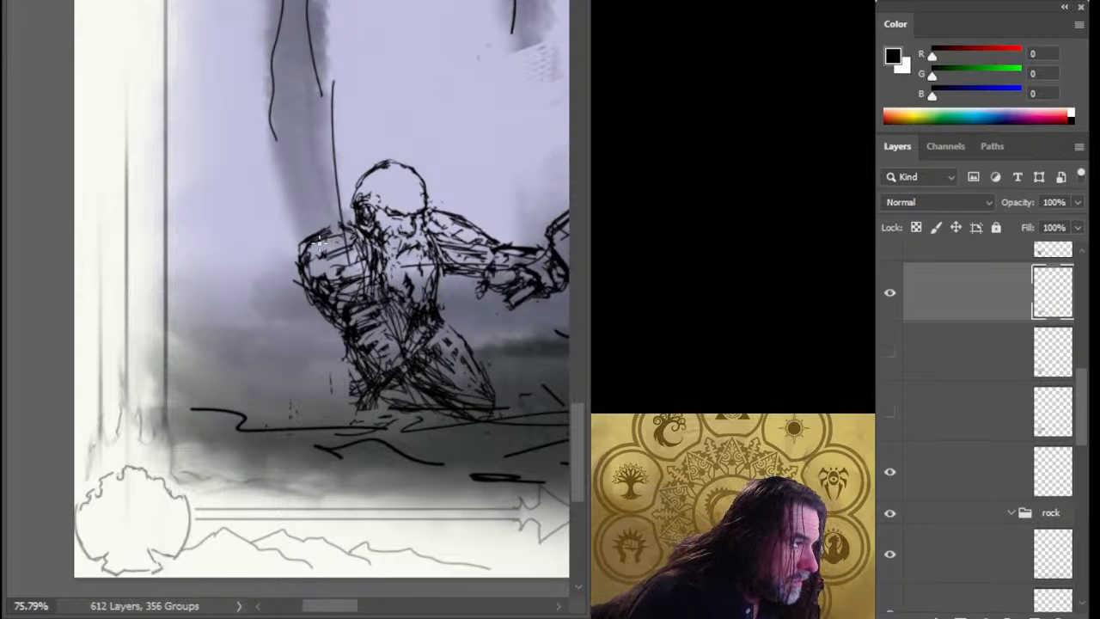
- Trim the outer edge of the shoulder opposite the hammer with the Eraser and square off its top
{"action": "key", "text": "e"}
{"action": "left_click_drag", "start_coordinate": [319, 243], "coordinate": [299, 226]}
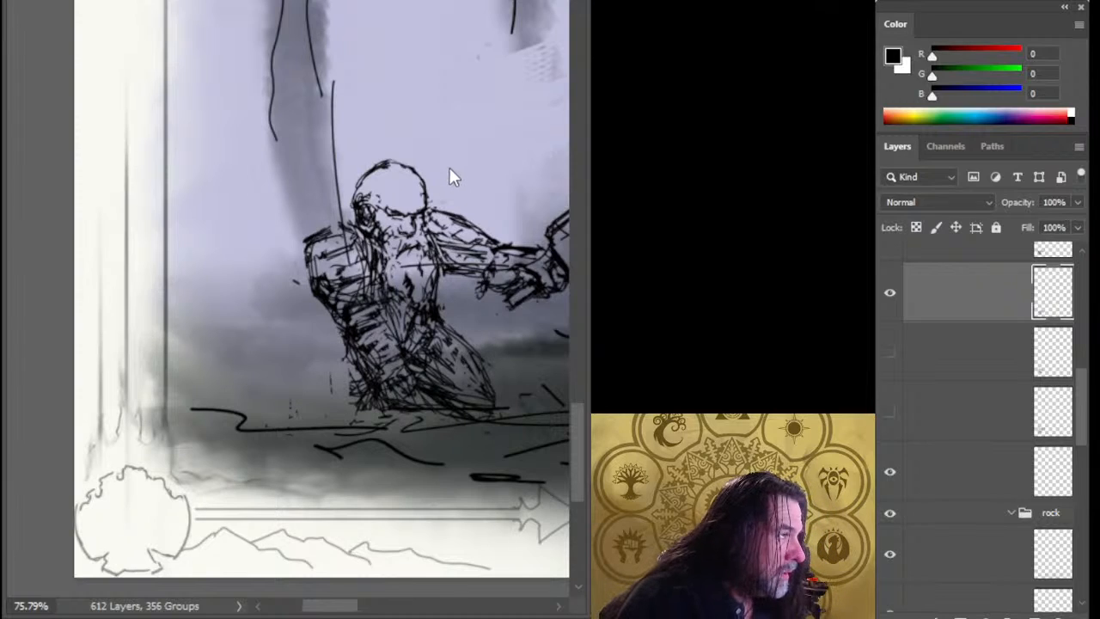
{"action": "key", "text": "ctrl+t"}
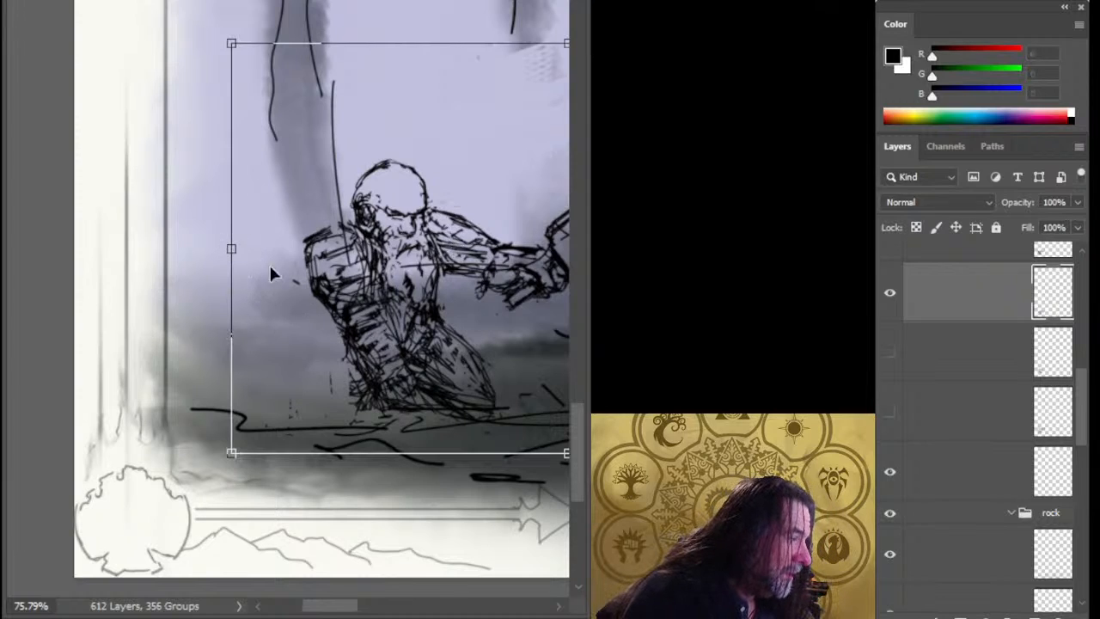
{"action": "left_click_drag", "start_coordinate": [394, 337], "coordinate": [113, 327]}
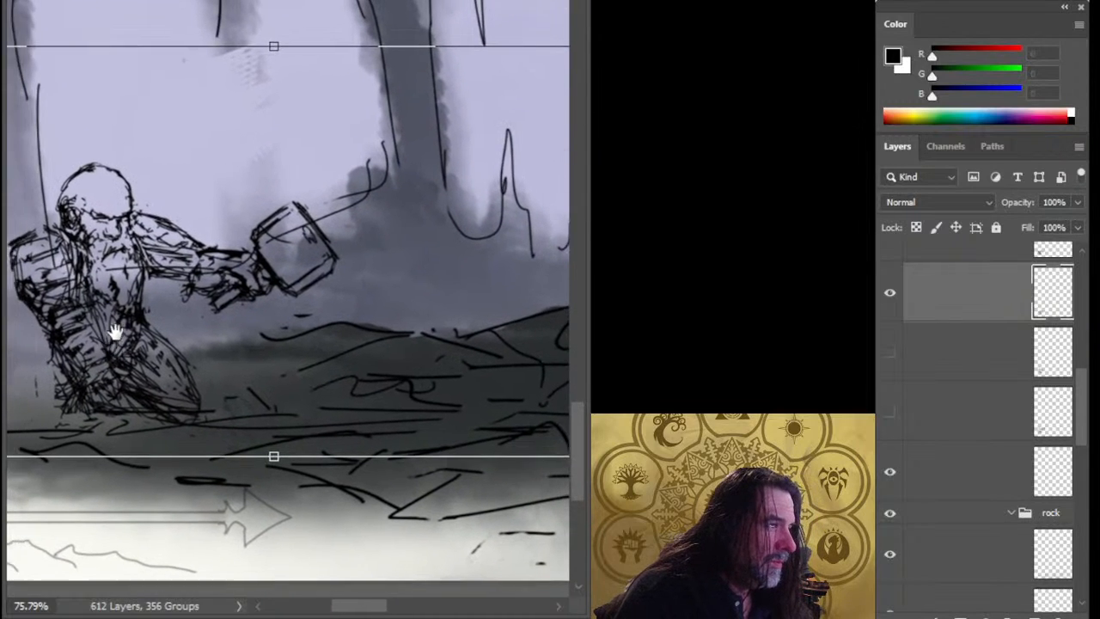
{"action": "left_click_drag", "start_coordinate": [456, 258], "coordinate": [512, 249]}
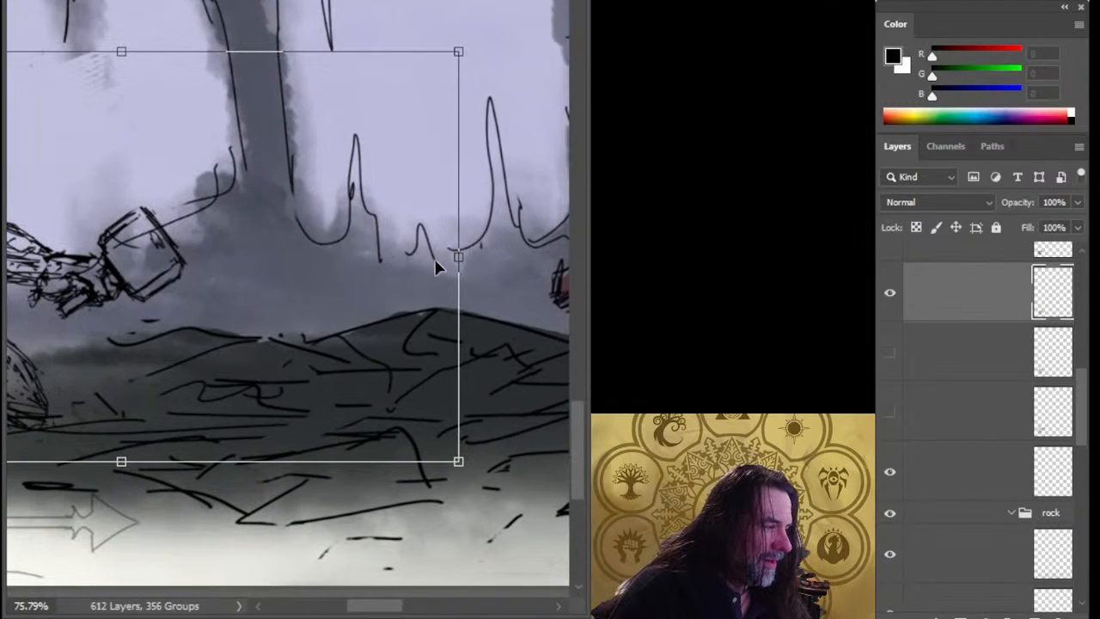
{"action": "key", "text": "Return"}
- Enlarge the Eraser and clear the figure layer's stray marks beyond the hammer
{"action": "key", "text": "z"}
{"action": "left_click_drag", "start_coordinate": [481, 315], "coordinate": [384, 294]}
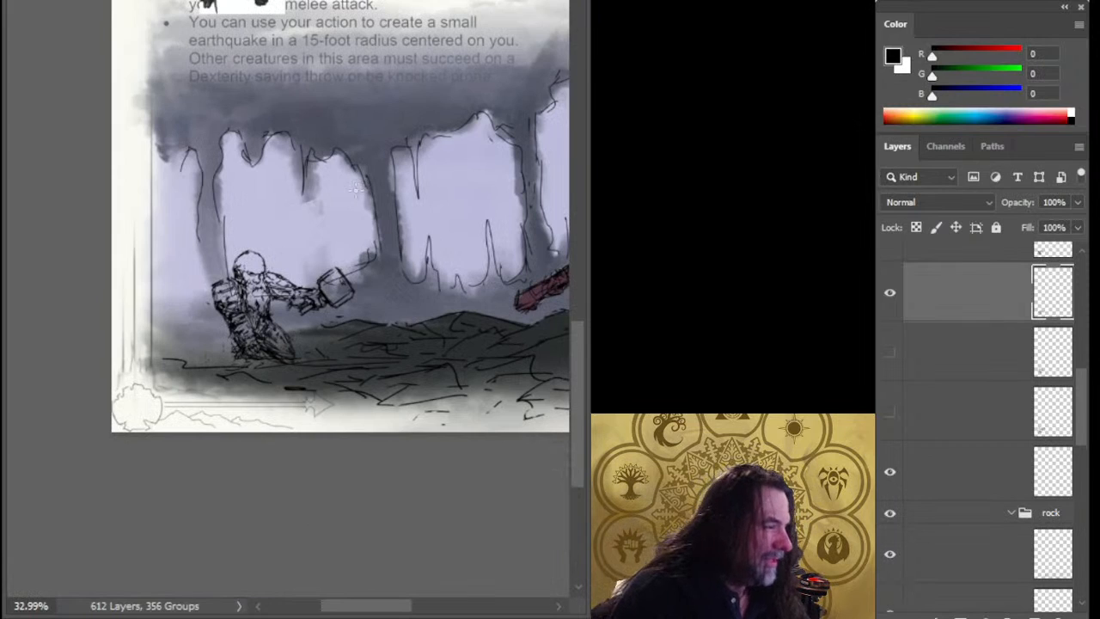
{"action": "key", "text": "bracketright"}
{"action": "key", "text": "bracketright"}
{"action": "key", "text": "bracketright"}
{"action": "key", "text": "bracketright"}
{"action": "key", "text": "bracketright"}
{"action": "key", "text": "bracketright"}
{"action": "key", "text": "bracketright"}
{"action": "key", "text": "bracketright"}
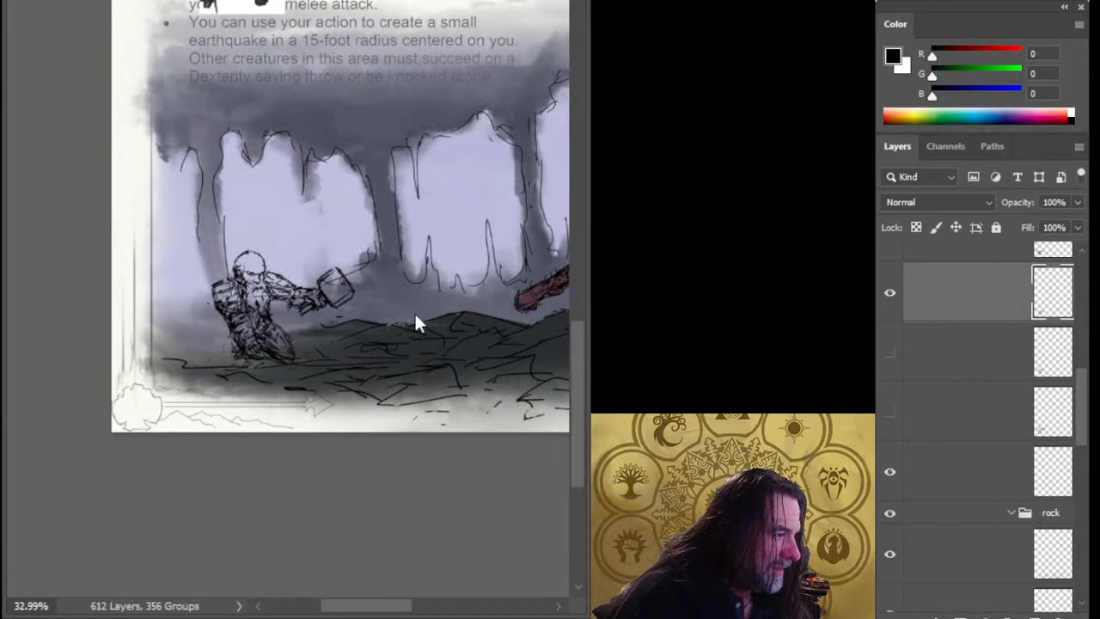
- Stretch the whole figure slightly wider toward the page's outer border with Free Transform
{"action": "key", "text": "ctrl+t"}
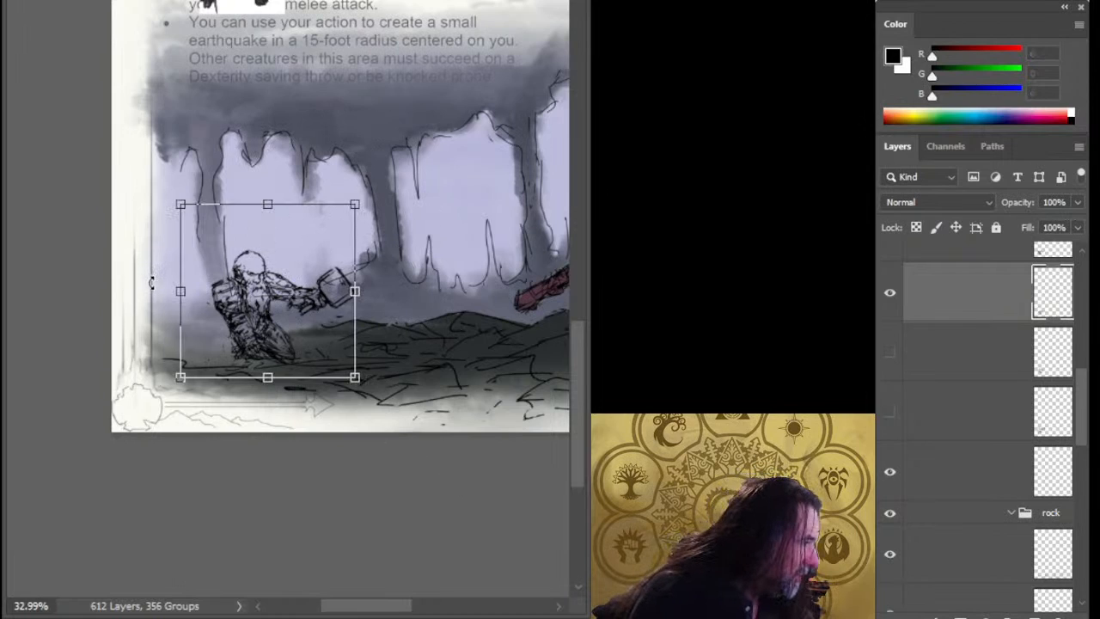
{"action": "left_click_drag", "start_coordinate": [179, 291], "coordinate": [164, 292]}
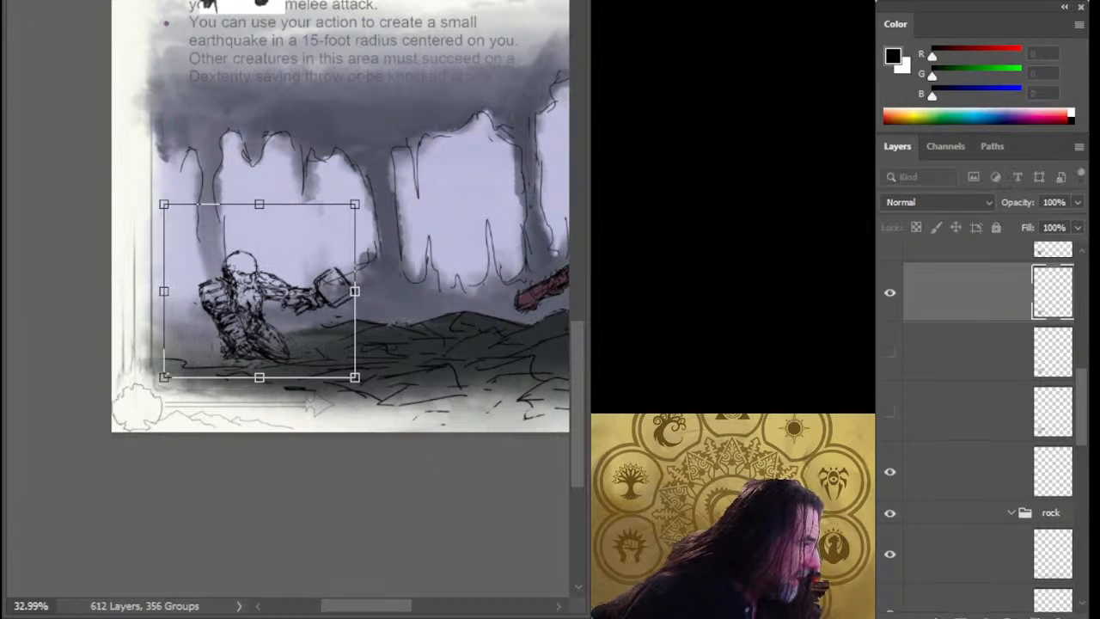
{"action": "key", "text": "Return"}
- Lasso the torso side and arm opposite the hammer, then cut and paste them in place onto a new layer
{"action": "left_click_drag", "start_coordinate": [336, 344], "coordinate": [361, 376]}
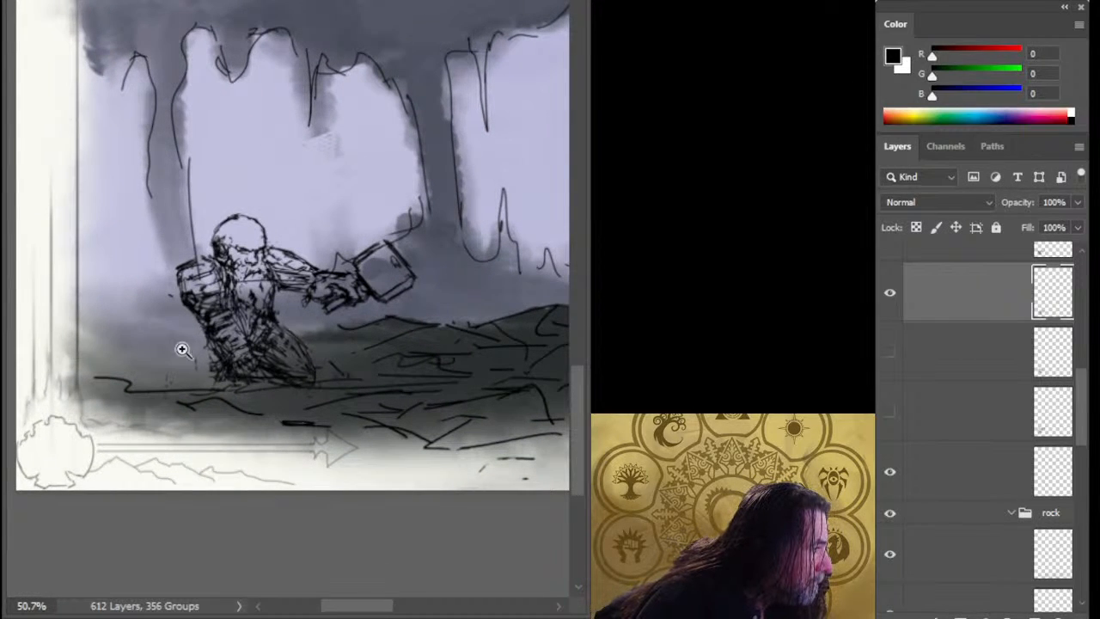
{"action": "key", "text": "b"}
{"action": "left_click_drag", "start_coordinate": [182, 350], "coordinate": [181, 260]}
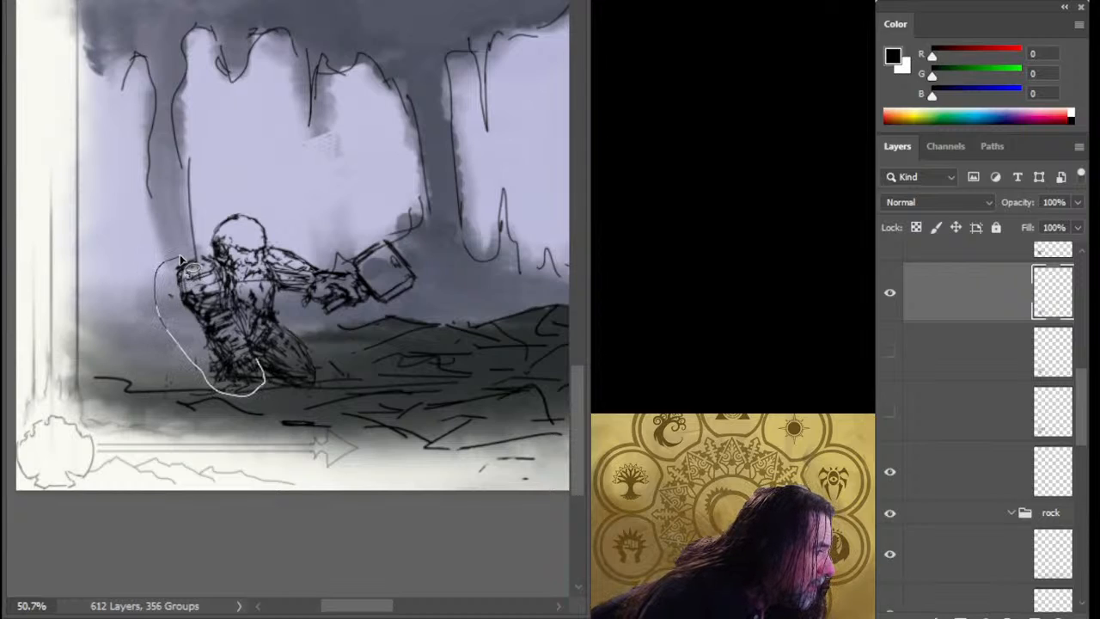
{"action": "left_click_drag", "start_coordinate": [181, 258], "coordinate": [211, 255]}
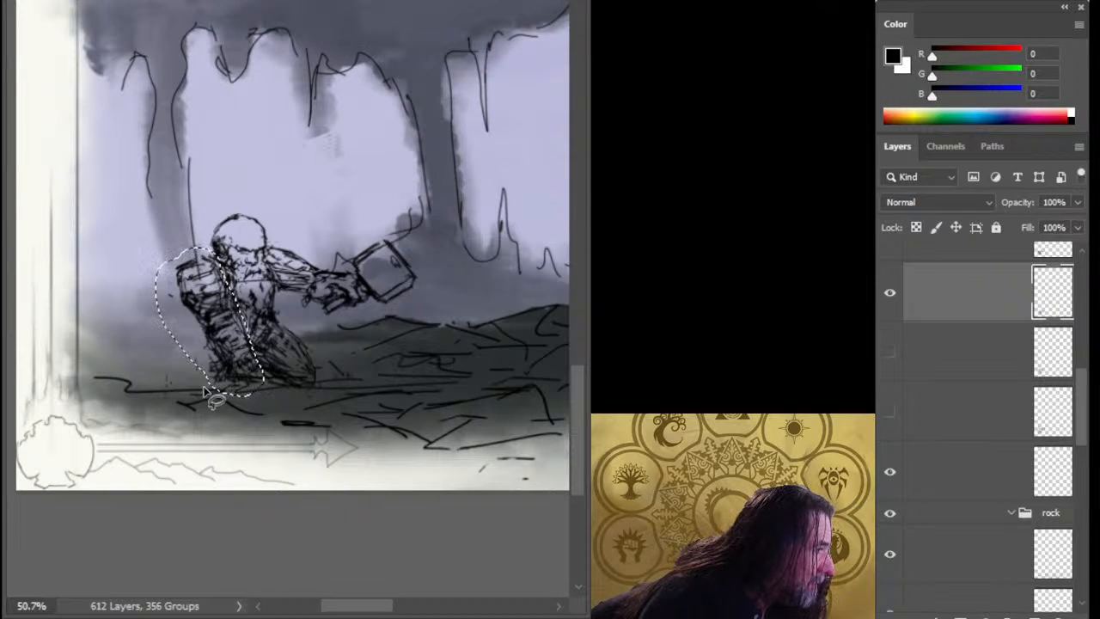
{"action": "key", "text": "ctrl+x"}
{"action": "key", "text": "ctrl+shift+v"}
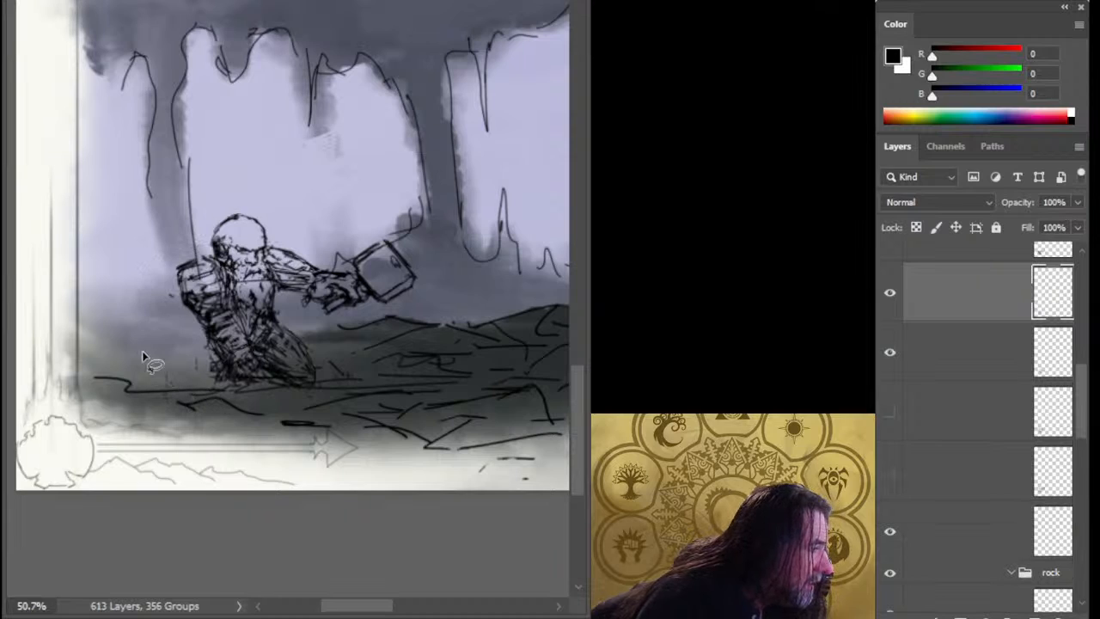
- Widen the torso side opposite the hammer slightly toward the page border with Free Transform, then nudge it into place
{"action": "key", "text": "ctrl+t"}
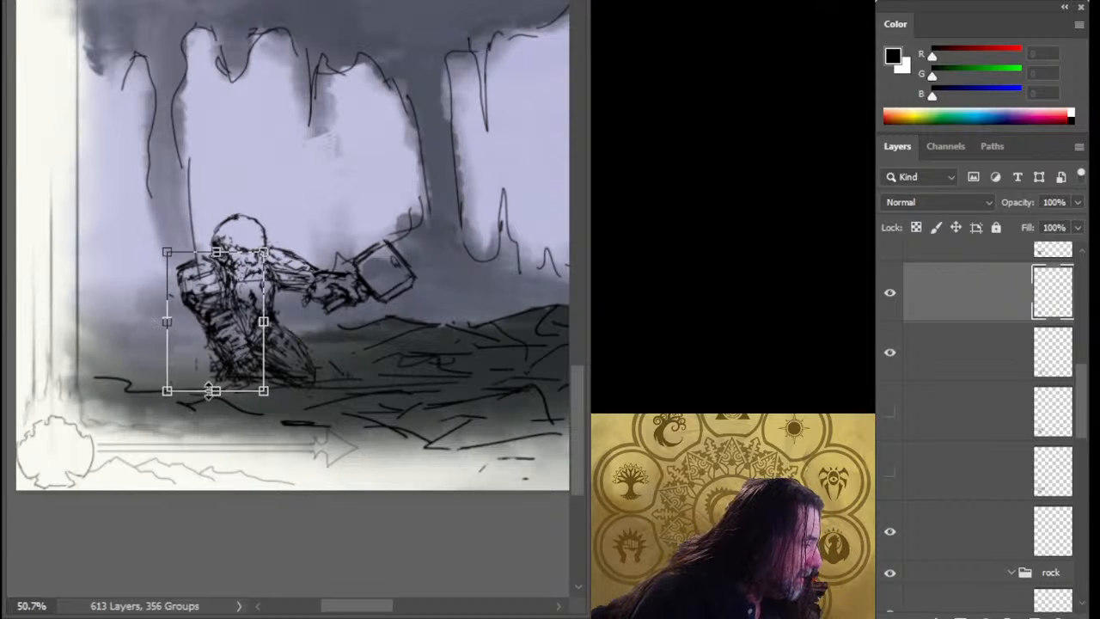
{"action": "left_click_drag", "start_coordinate": [162, 321], "coordinate": [156, 320]}
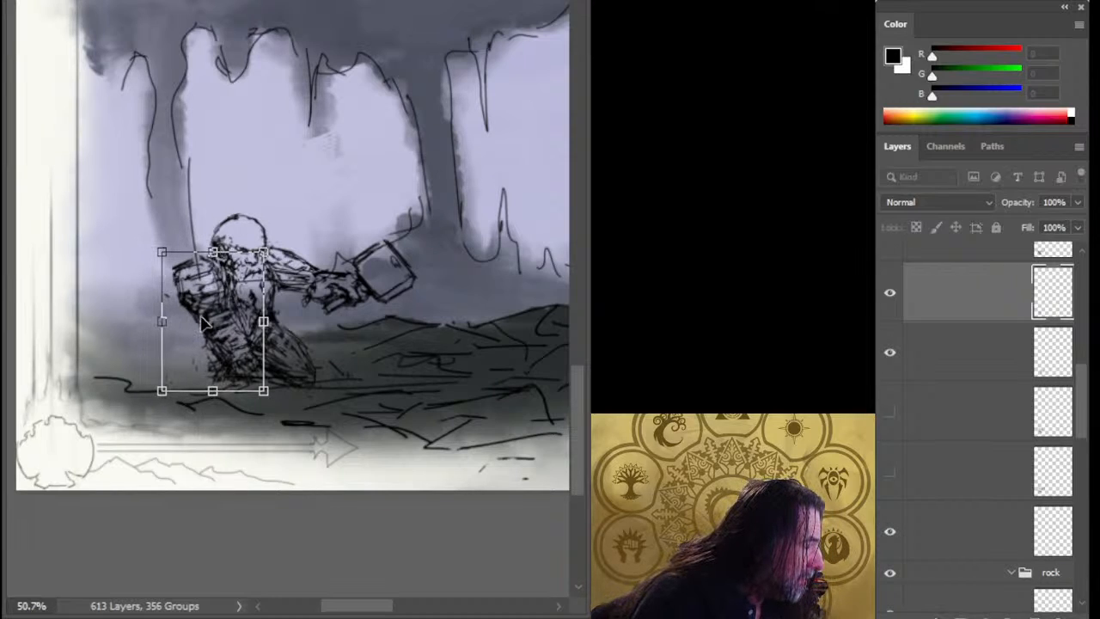
{"action": "left_click_drag", "start_coordinate": [339, 306], "coordinate": [352, 322]}
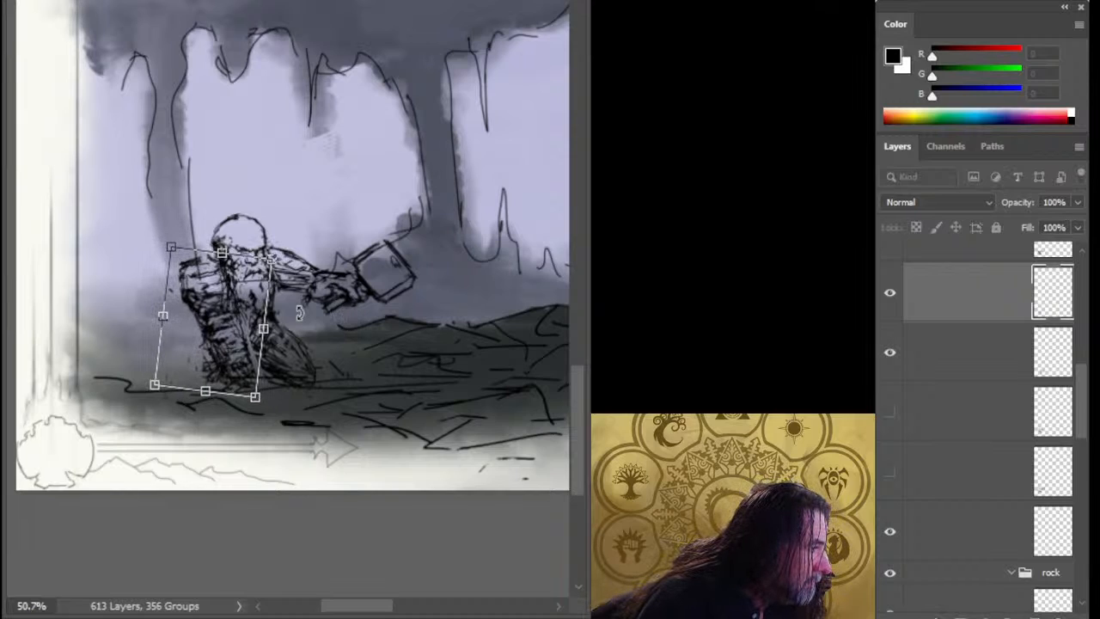
{"action": "key", "text": "ctrl+z"}
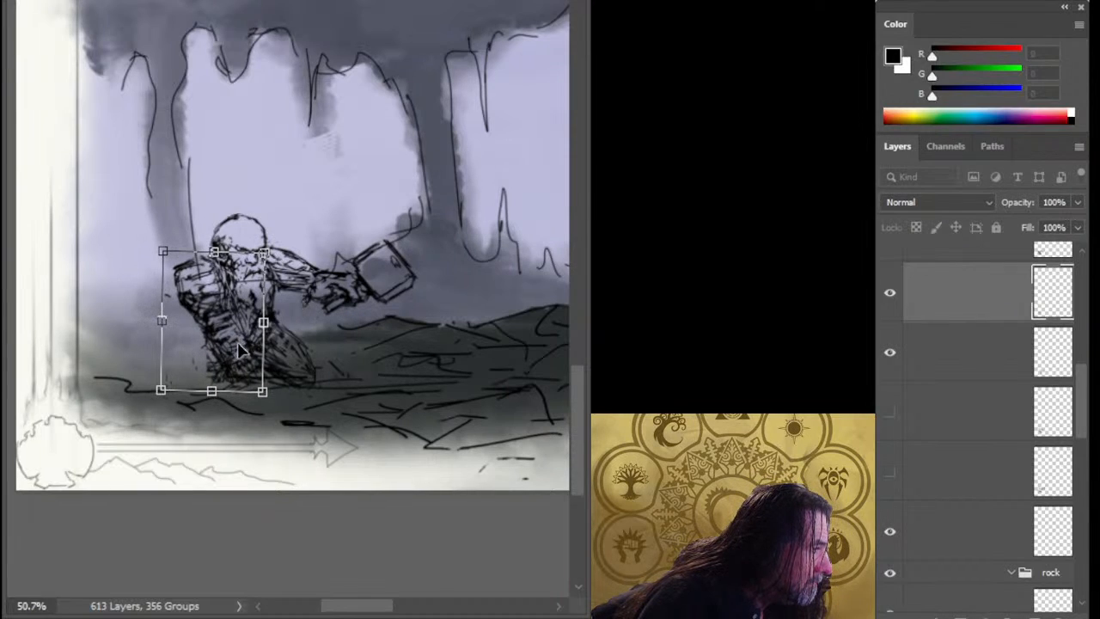
{"action": "left_click_drag", "start_coordinate": [237, 344], "coordinate": [240, 342]}
{"action": "key", "text": "Return"}
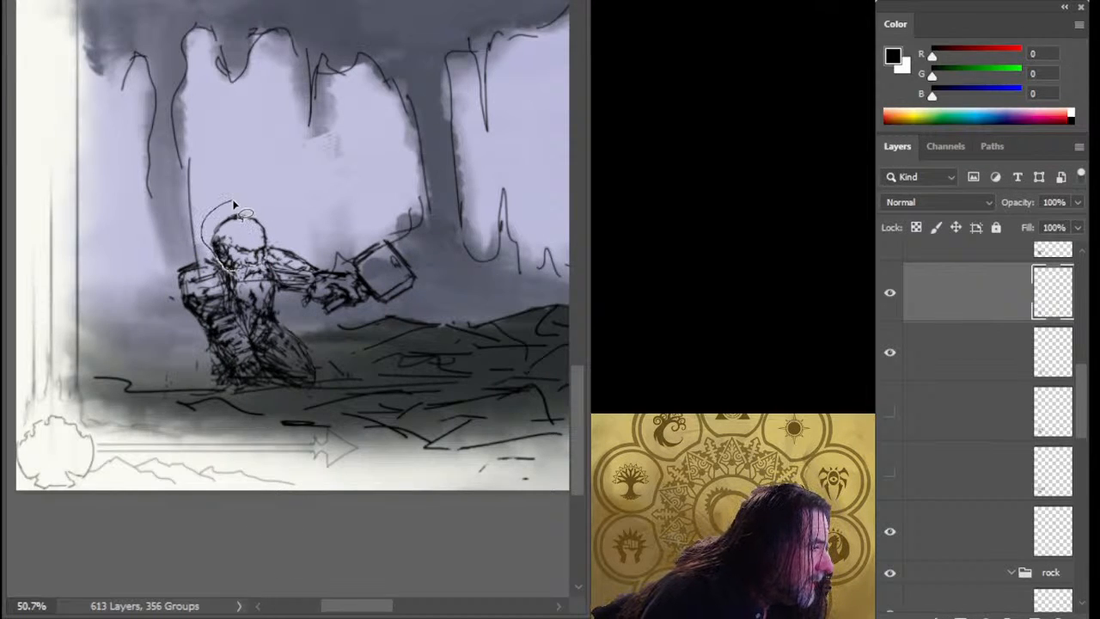
- Lasso the head, merge the torso-side layer down into the figure layer, and scale the head smaller onto the neck
{"action": "left_click_drag", "start_coordinate": [233, 203], "coordinate": [227, 197]}
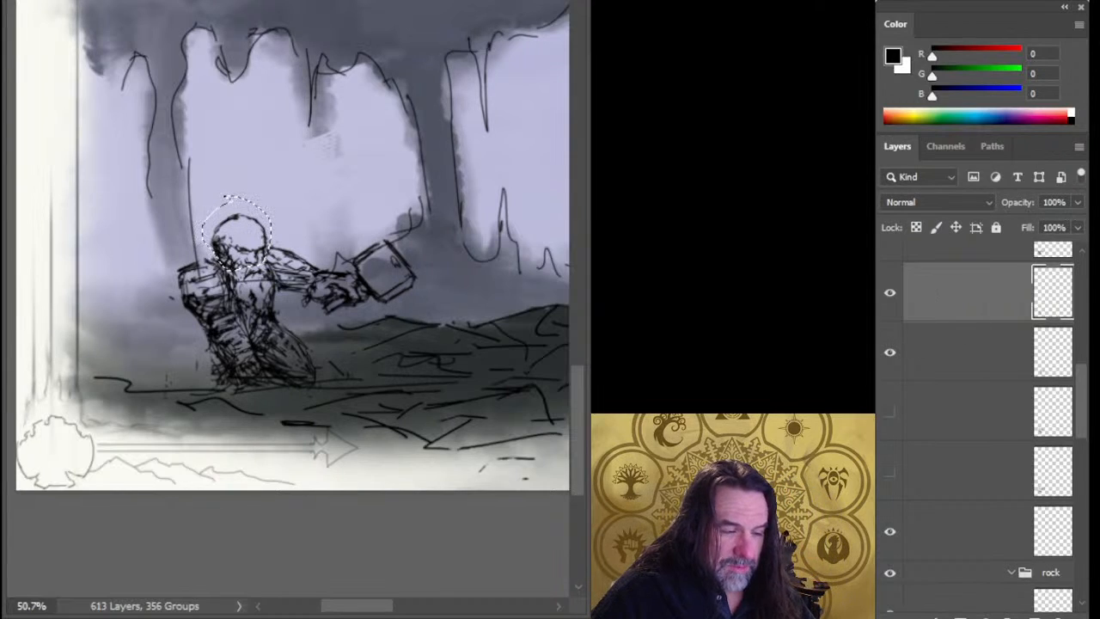
{"action": "key", "text": "ctrl+e"}
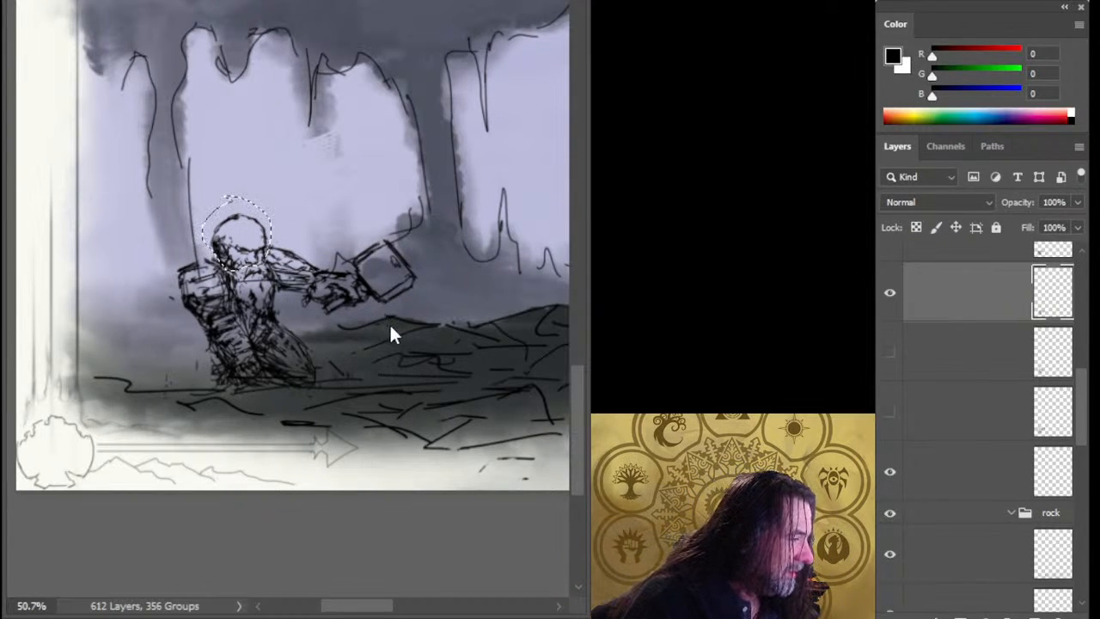
{"action": "key", "text": "ctrl+t"}
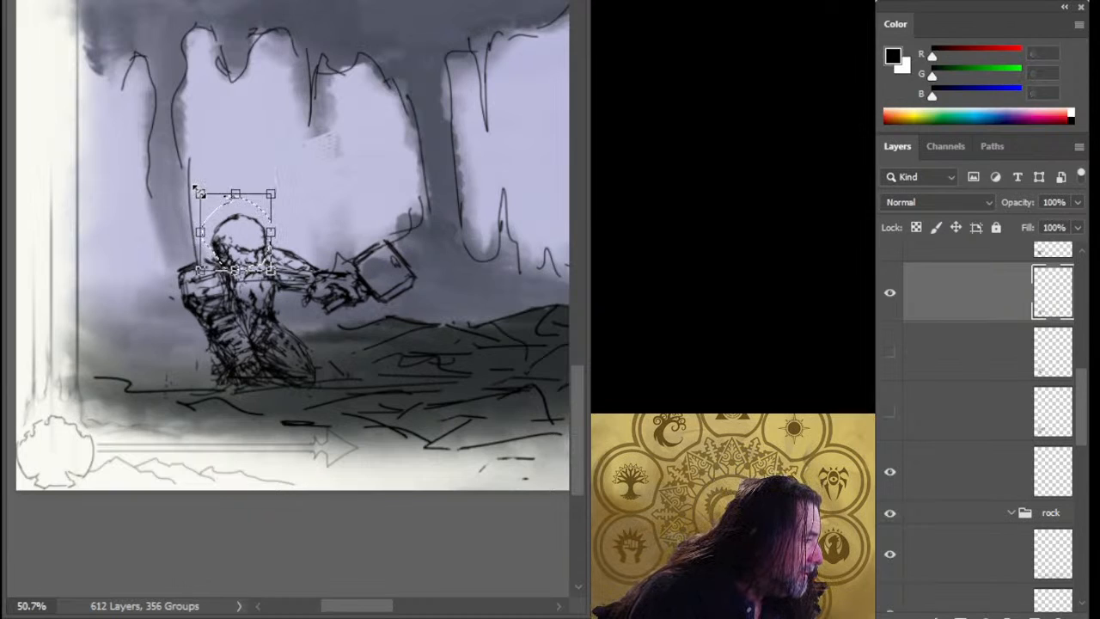
{"action": "left_click_drag", "start_coordinate": [196, 189], "coordinate": [217, 217]}
{"action": "key", "text": "Return"}
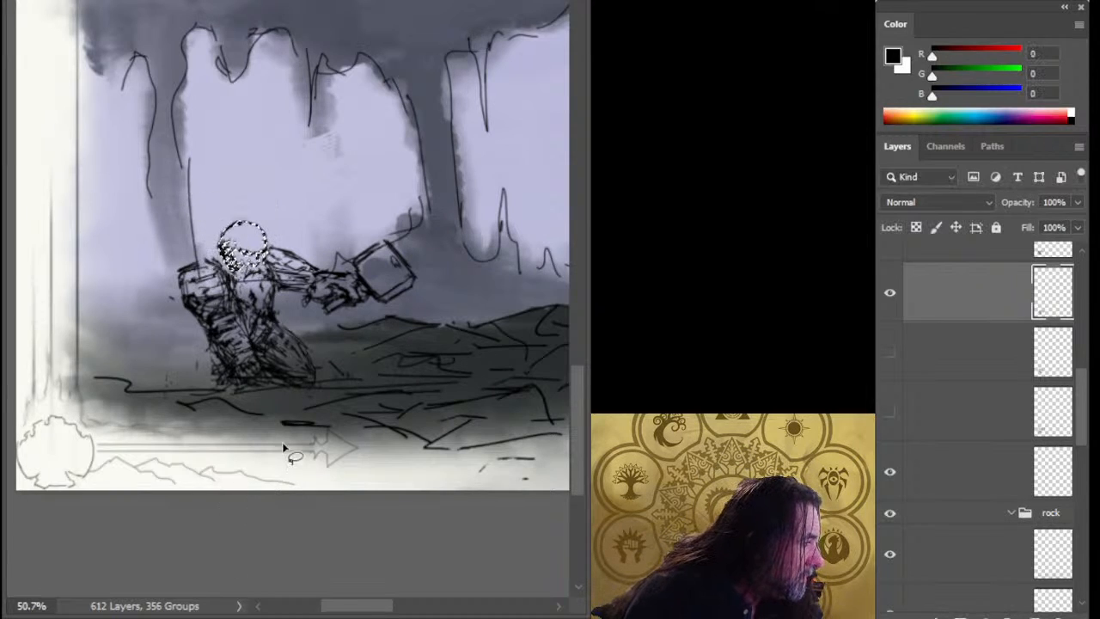
{"action": "key", "text": "ctrl+d"}
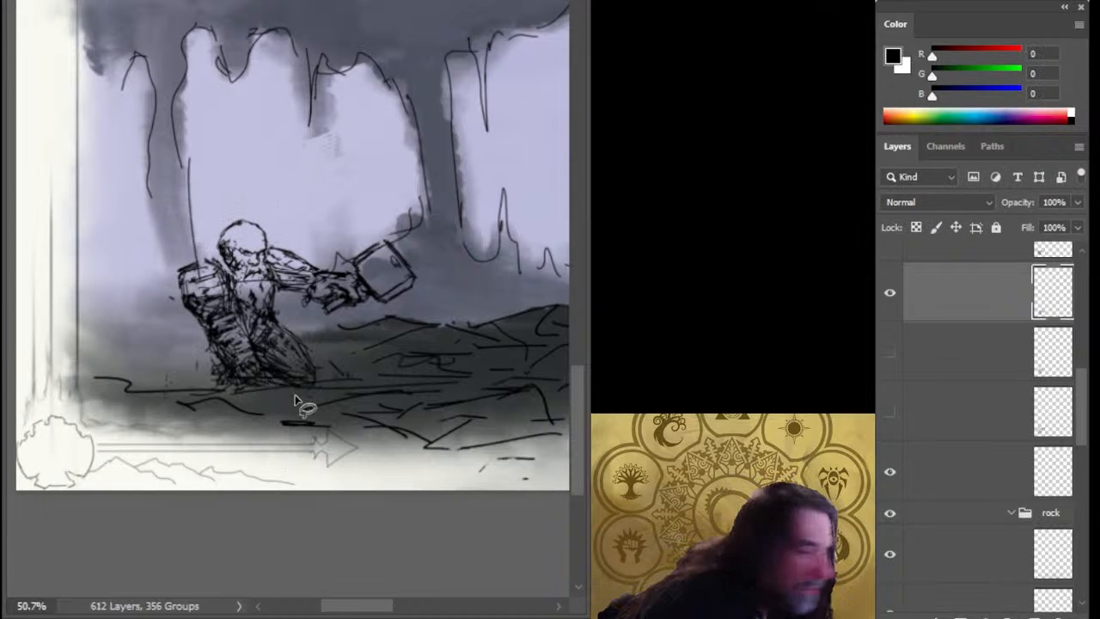
- Lasso the torso side opposite the hammer onto its own layer and shift it inward and slightly down to narrow the shoulders
{"action": "mouse_move", "coordinate": [165, 240]}
{"action": "left_mouse_down"}
{"action": "mouse_move", "coordinate": [254, 393]}
{"action": "mouse_move", "coordinate": [272, 368]}
{"action": "left_mouse_up"}
{"action": "left_click_drag", "start_coordinate": [213, 416], "coordinate": [275, 377]}
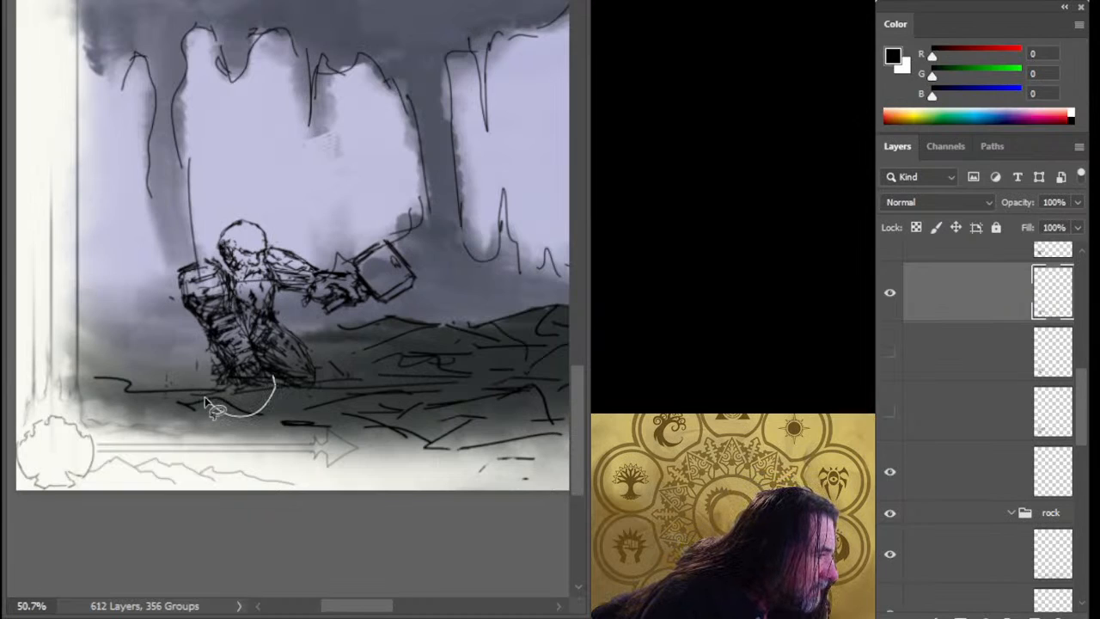
{"action": "left_click_drag", "start_coordinate": [204, 400], "coordinate": [215, 408]}
{"action": "key", "text": "ctrl+j"}
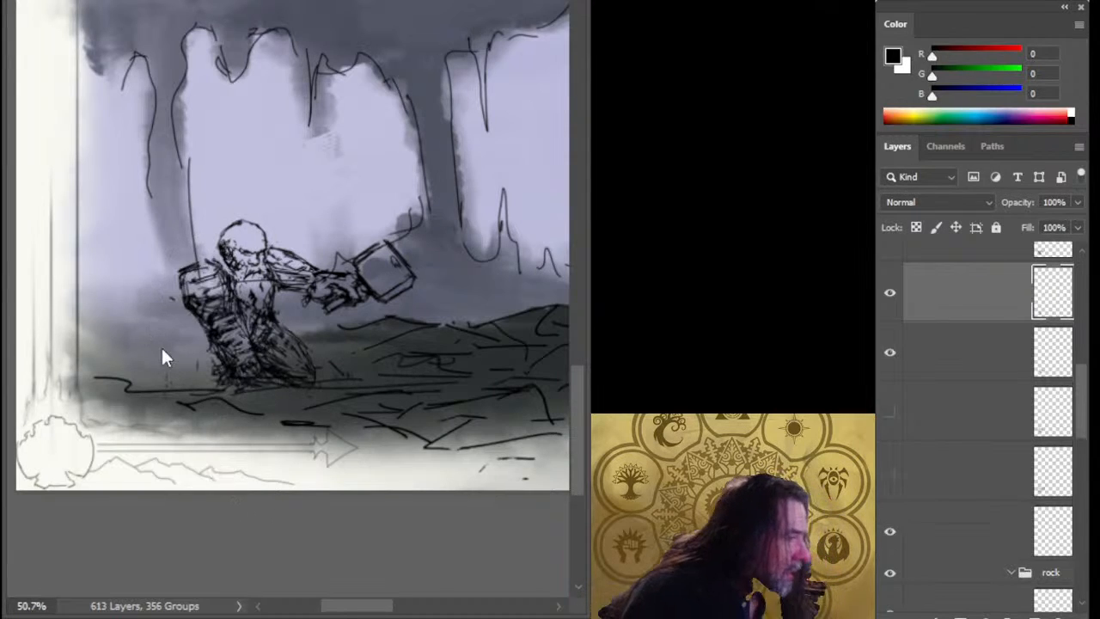
{"action": "key", "text": "ctrl+t"}
{"action": "left_click_drag", "start_coordinate": [296, 165], "coordinate": [303, 166]}
{"action": "mouse_move", "coordinate": [248, 353]}
{"action": "left_mouse_down"}
{"action": "mouse_move", "coordinate": [249, 370]}
{"action": "mouse_move", "coordinate": [241, 361]}
{"action": "left_mouse_up"}
{"action": "key", "text": "Return"}
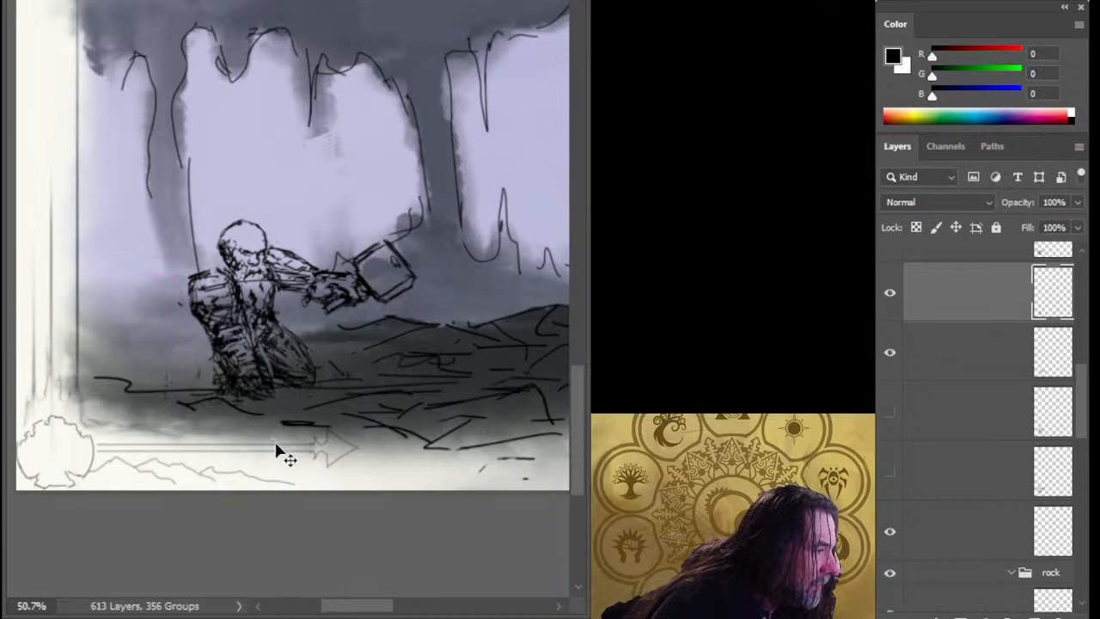
{"action": "mouse_move", "coordinate": [258, 404]}
{"action": "left_mouse_down"}
{"action": "mouse_move", "coordinate": [261, 425]}
{"action": "mouse_move", "coordinate": [278, 429]}
{"action": "left_mouse_up"}
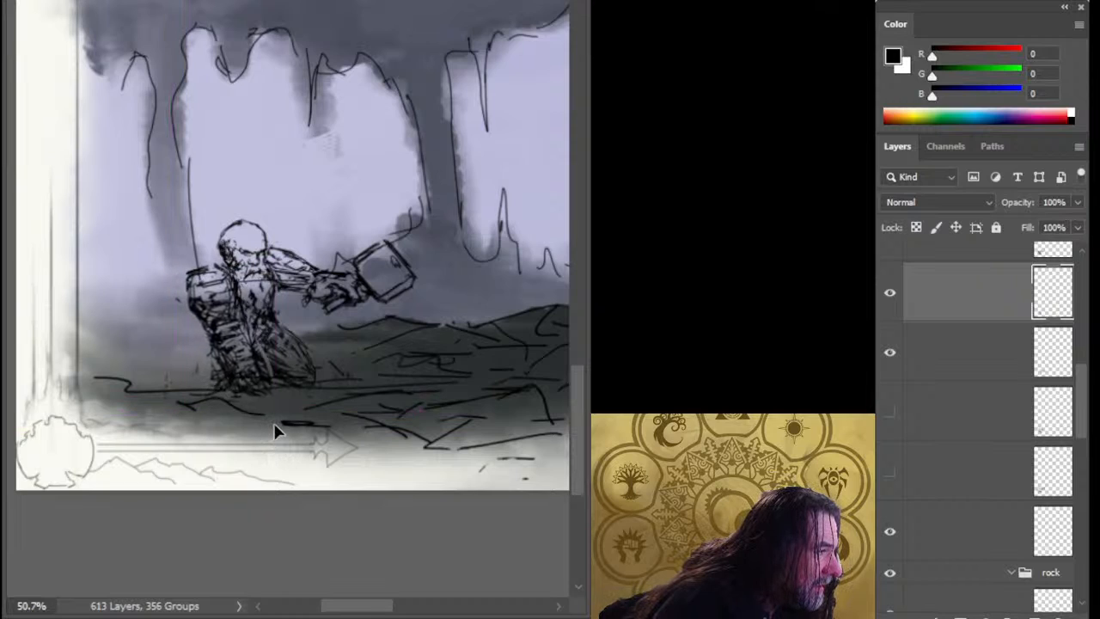
{"action": "key", "text": "b"}
{"action": "left_click_drag", "start_coordinate": [155, 257], "coordinate": [184, 263]}
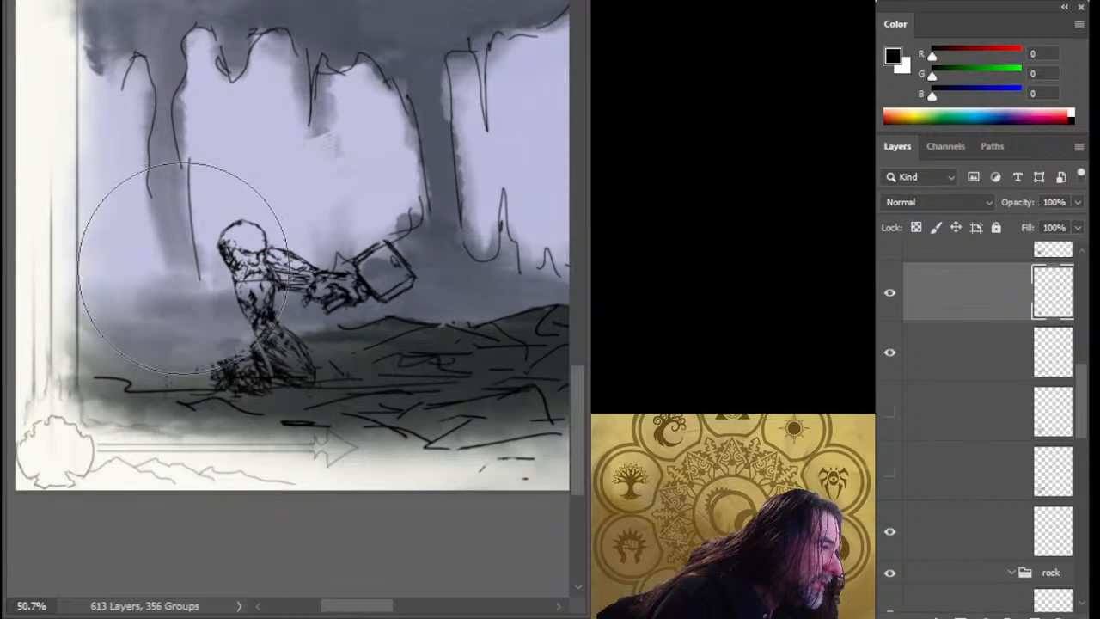
{"action": "key", "text": "ctrl+z"}
- Shrink the brush tip and refine the outer contour of the shoulder and torso side opposite the hammer
{"action": "key", "text": "bracketleft"}
{"action": "key", "text": "bracketleft"}
{"action": "key", "text": "bracketleft"}
{"action": "key", "text": "bracketleft"}
{"action": "key", "text": "bracketleft"}
{"action": "key", "text": "bracketleft"}
{"action": "key", "text": "bracketleft"}
{"action": "key", "text": "bracketleft"}
{"action": "key", "text": "bracketleft"}
{"action": "key", "text": "bracketleft"}
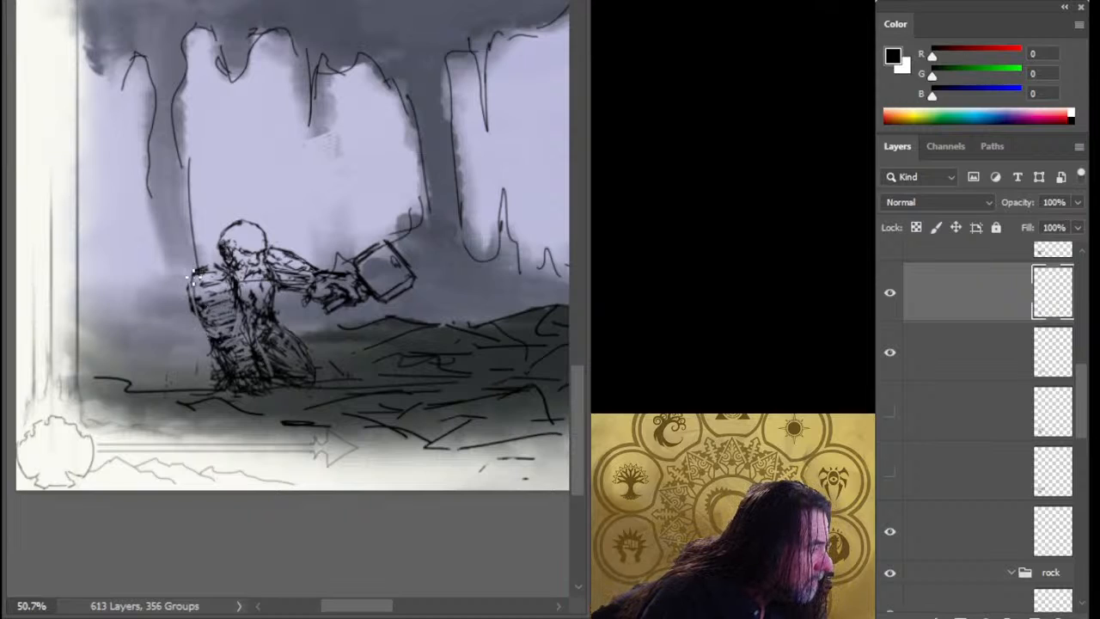
{"action": "left_click_drag", "start_coordinate": [180, 282], "coordinate": [212, 339]}
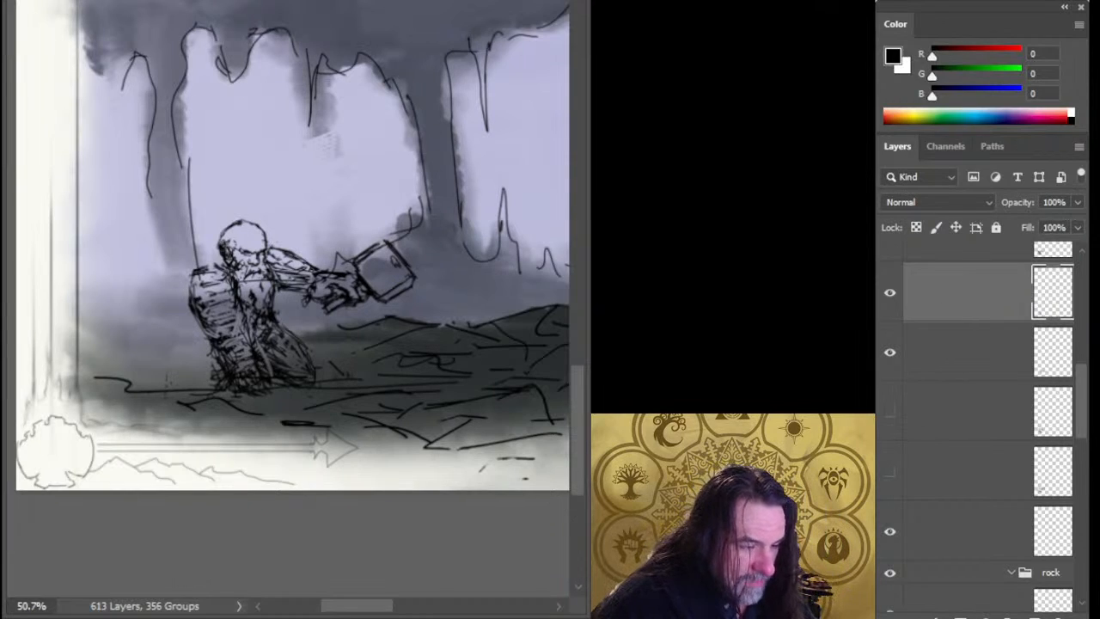
{"action": "key", "text": "ctrl+e"}
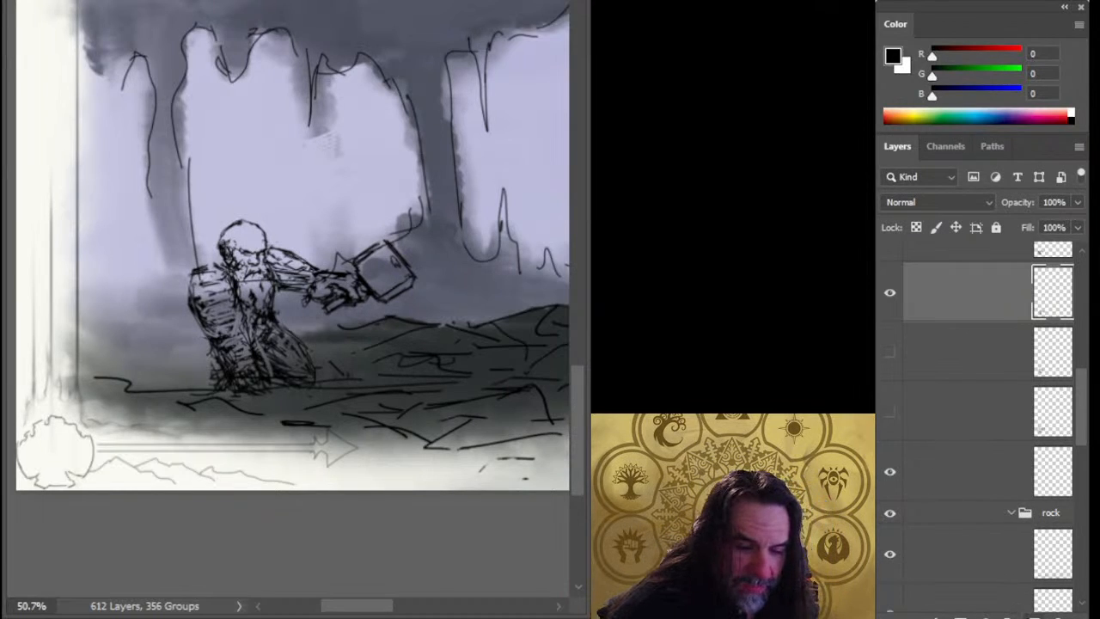
{"action": "key", "text": "ctrl+z"}
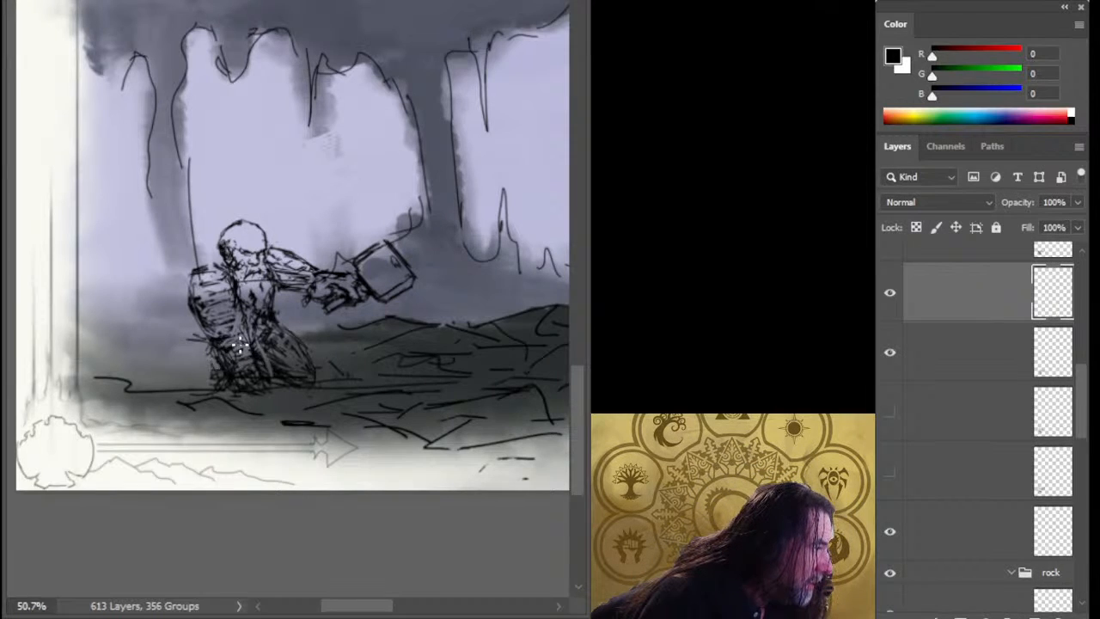
- Sketch and hatch a leg flaring outward from the hip to the ground on the side opposite the hammer
{"action": "mouse_move", "coordinate": [191, 333]}
{"action": "left_mouse_down"}
{"action": "mouse_move", "coordinate": [174, 384]}
{"action": "mouse_move", "coordinate": [178, 375]}
{"action": "left_mouse_up"}
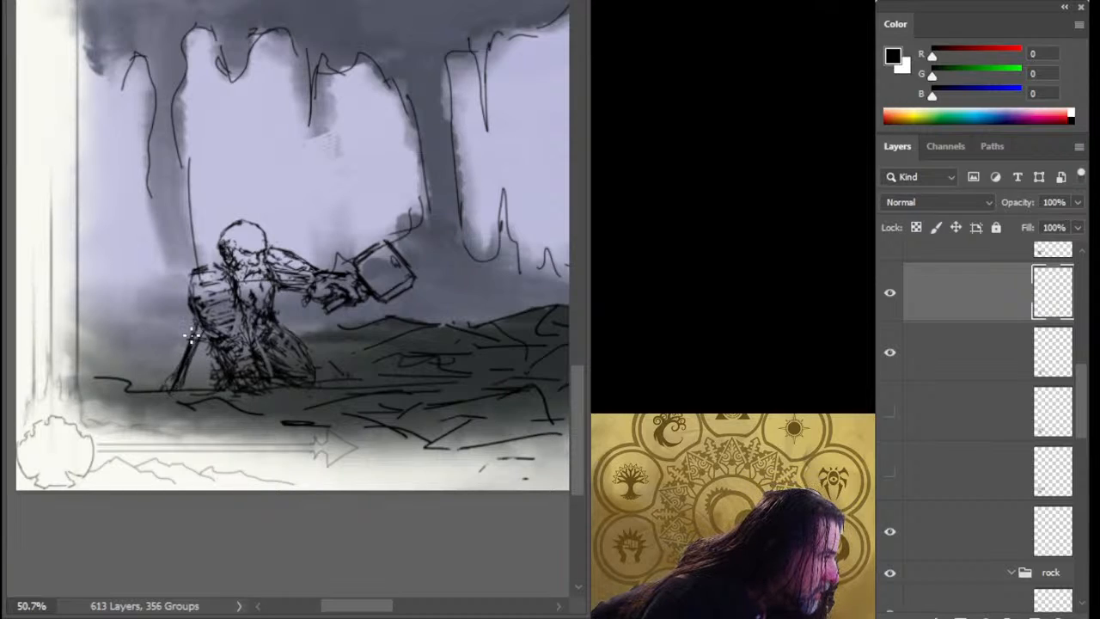
{"action": "mouse_move", "coordinate": [190, 336]}
{"action": "left_mouse_down"}
{"action": "mouse_move", "coordinate": [172, 370]}
{"action": "mouse_move", "coordinate": [184, 395]}
{"action": "left_mouse_up"}
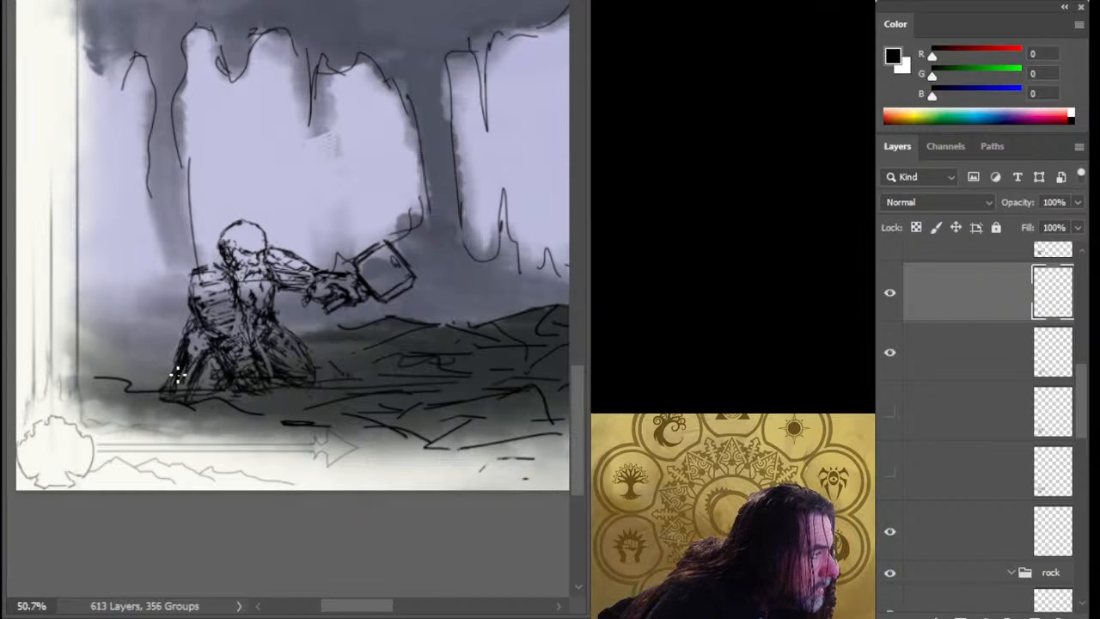
{"action": "left_click_drag", "start_coordinate": [208, 331], "coordinate": [201, 389]}
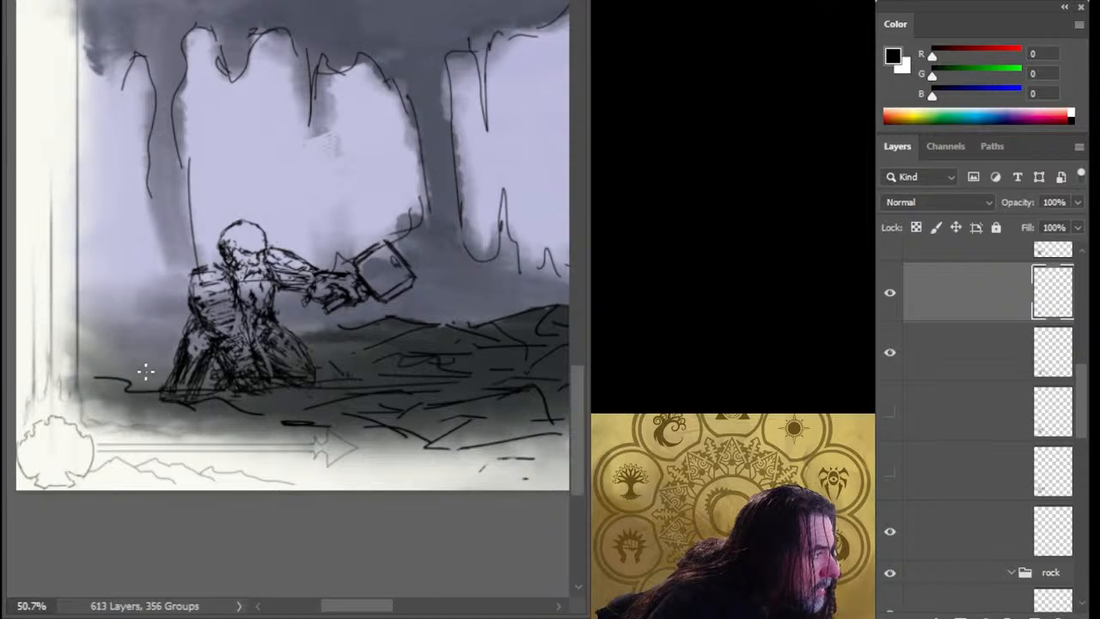
{"action": "mouse_move", "coordinate": [194, 350]}
{"action": "left_mouse_down"}
{"action": "mouse_move", "coordinate": [193, 370]}
{"action": "mouse_move", "coordinate": [191, 307]}
{"action": "mouse_move", "coordinate": [197, 378]}
{"action": "mouse_move", "coordinate": [190, 370]}
{"action": "mouse_move", "coordinate": [205, 320]}
{"action": "mouse_move", "coordinate": [208, 389]}
{"action": "mouse_move", "coordinate": [203, 342]}
{"action": "mouse_move", "coordinate": [184, 368]}
{"action": "mouse_move", "coordinate": [164, 364]}
{"action": "mouse_move", "coordinate": [172, 387]}
{"action": "mouse_move", "coordinate": [202, 311]}
{"action": "mouse_move", "coordinate": [184, 369]}
{"action": "mouse_move", "coordinate": [164, 367]}
{"action": "mouse_move", "coordinate": [185, 389]}
{"action": "mouse_move", "coordinate": [196, 368]}
{"action": "mouse_move", "coordinate": [176, 376]}
{"action": "mouse_move", "coordinate": [217, 396]}
{"action": "mouse_move", "coordinate": [172, 383]}
{"action": "mouse_move", "coordinate": [165, 403]}
{"action": "left_mouse_up"}
- Shrink the Eraser and thin out the dark strokes inside the upper part of the leg opposite the hammer
{"action": "key", "text": "e"}
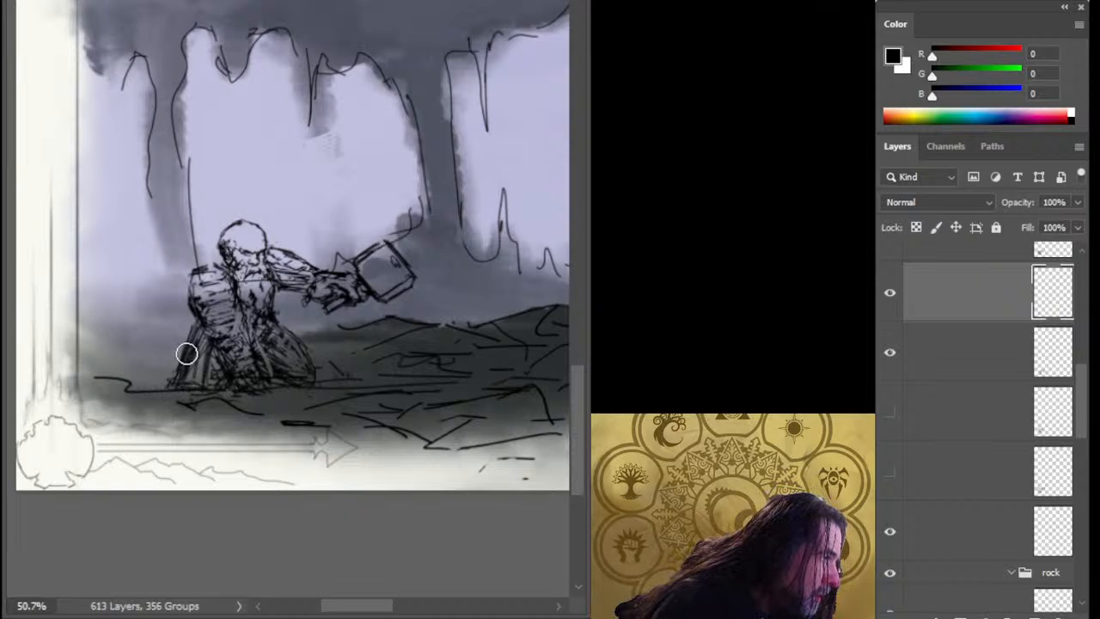
{"action": "key", "text": "["}
{"action": "key", "text": "["}
{"action": "key", "text": "["}
{"action": "key", "text": "["}
{"action": "key", "text": "["}
{"action": "left_click_drag", "start_coordinate": [191, 342], "coordinate": [198, 357]}
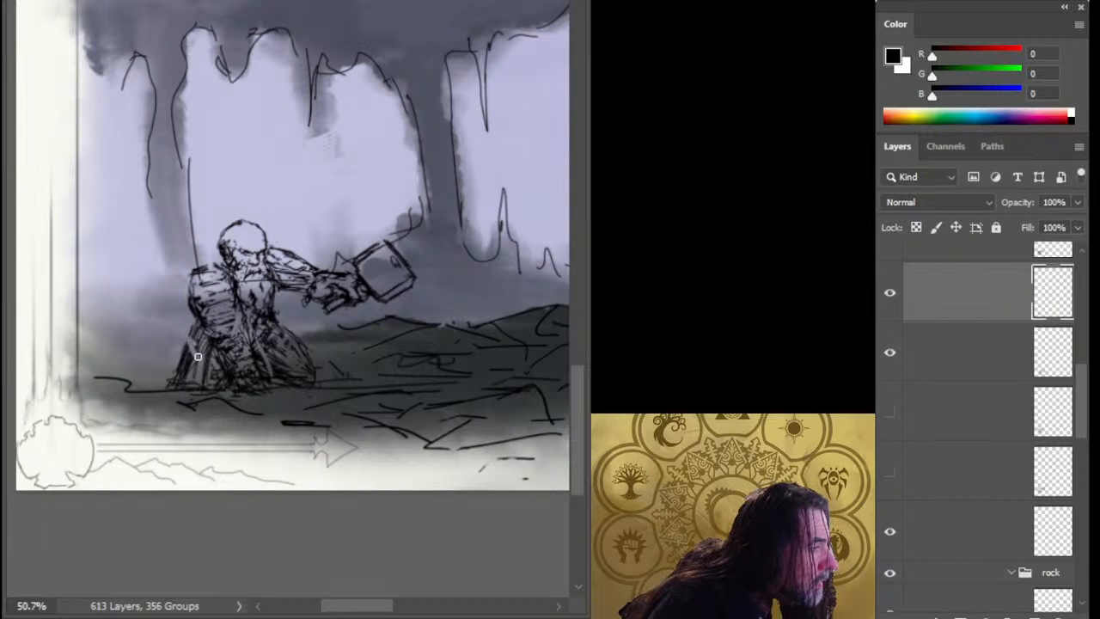
- Select the main figure layer beneath and lasso the whole hammer arm together with the hammer
{"action": "left_click", "coordinate": [961, 368]}
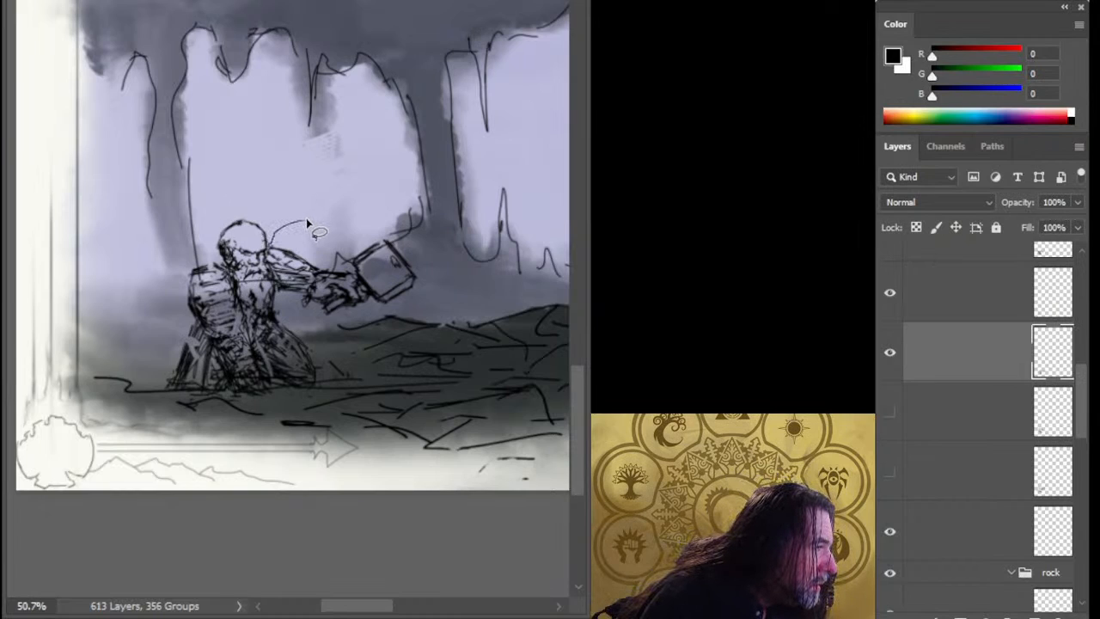
{"action": "mouse_move", "coordinate": [267, 248]}
{"action": "left_mouse_down"}
{"action": "mouse_move", "coordinate": [276, 290]}
{"action": "mouse_move", "coordinate": [378, 347]}
{"action": "left_mouse_up"}
{"action": "left_click_drag", "start_coordinate": [307, 220], "coordinate": [387, 344]}
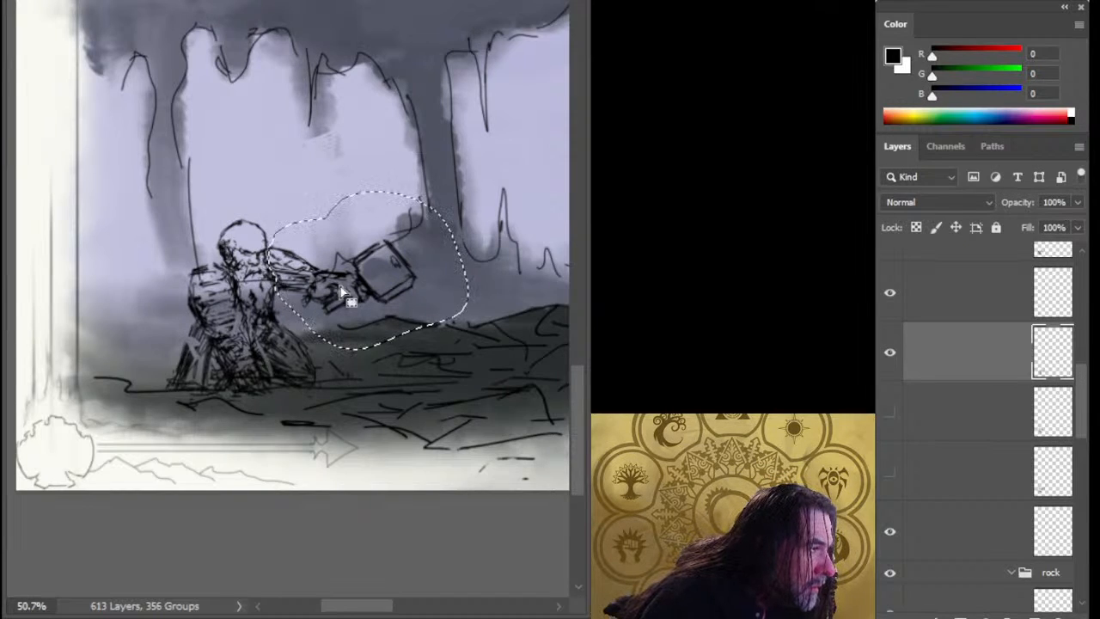
- Try to move the hammer arm slightly lower and shorten it toward the body with Free Transform
{"action": "key", "text": "v"}
{"action": "left_click_drag", "start_coordinate": [354, 300], "coordinate": [362, 307]}
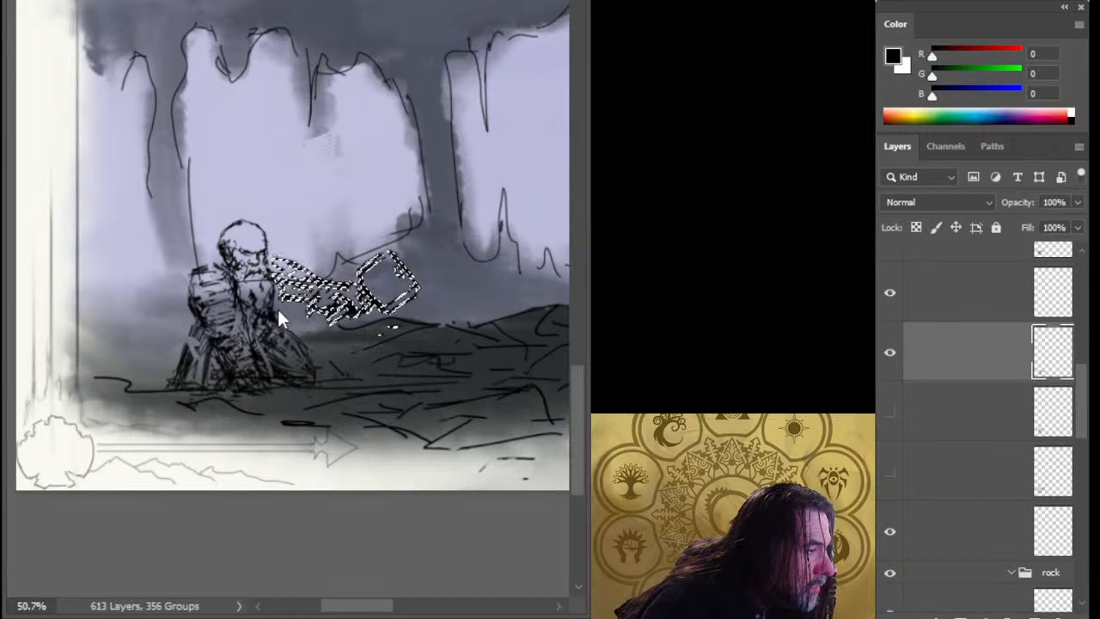
{"action": "key", "text": "ctrl+t"}
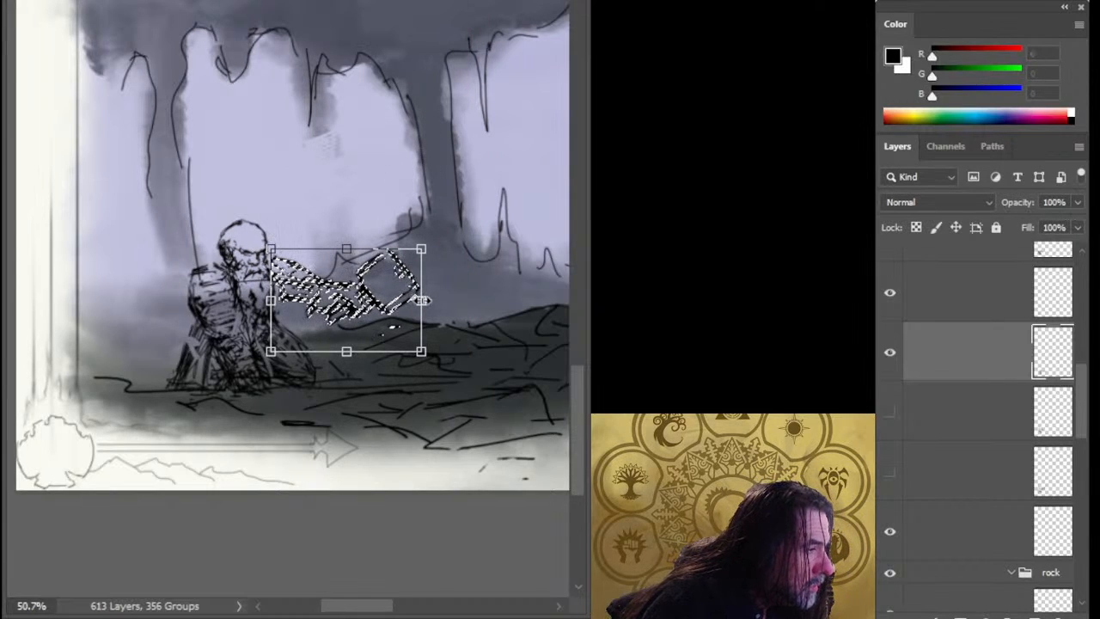
{"action": "left_click_drag", "start_coordinate": [421, 300], "coordinate": [410, 300]}
{"action": "key", "text": "Return"}
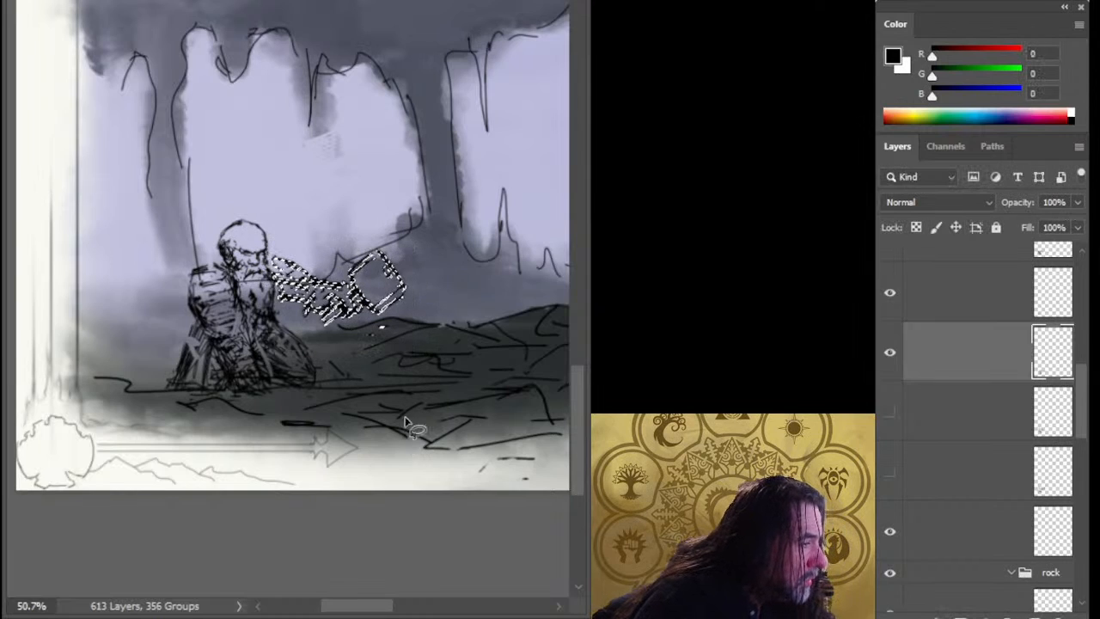
{"action": "key", "text": "ctrl+d"}
{"action": "left_click_drag", "start_coordinate": [414, 341], "coordinate": [415, 353]}
{"action": "key", "text": "ctrl+z"}
{"action": "key", "text": "ctrl+alt+z"}
{"action": "key", "text": "ctrl+x"}
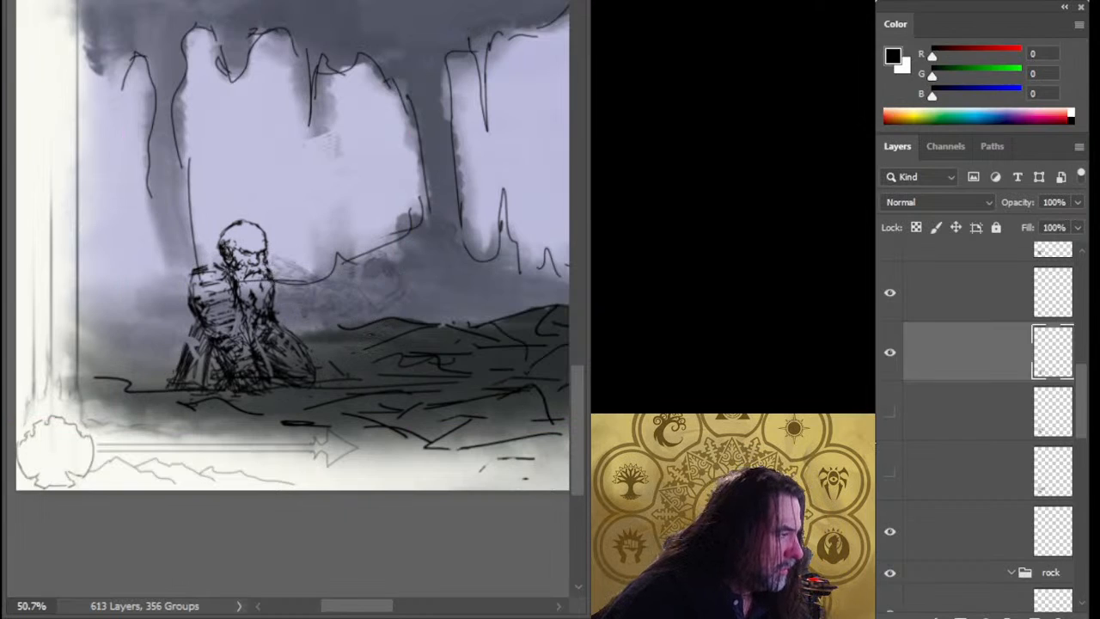
{"action": "key", "text": "ctrl+alt+z"}
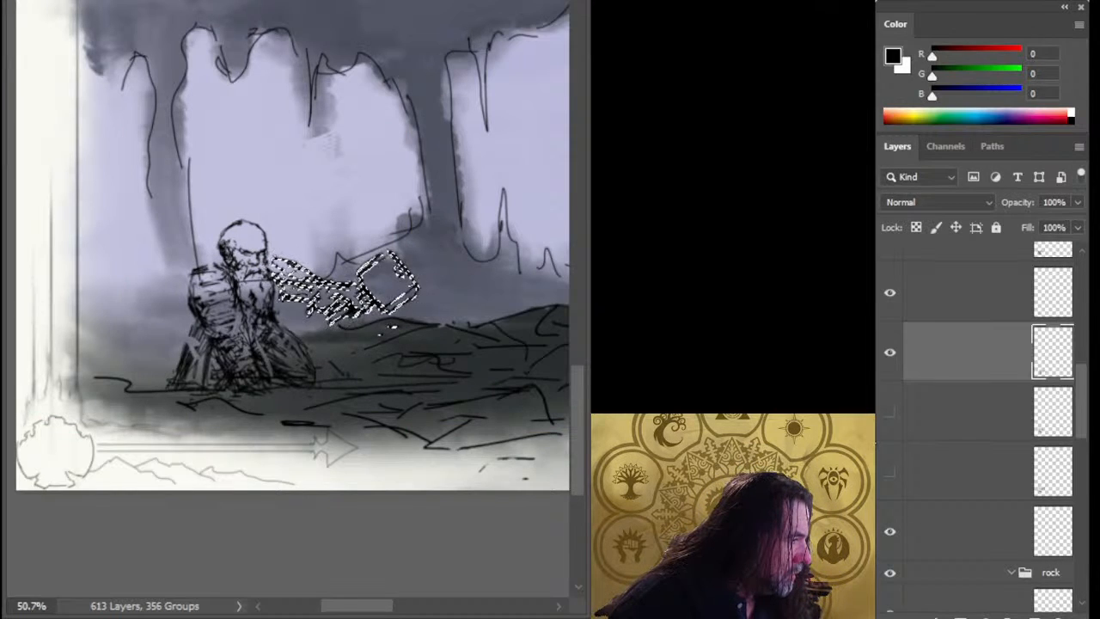
- Cut the selected hammer arm and paste it in place onto a new layer
{"action": "key", "text": "ctrl+x"}
{"action": "key", "text": "ctrl+v"}
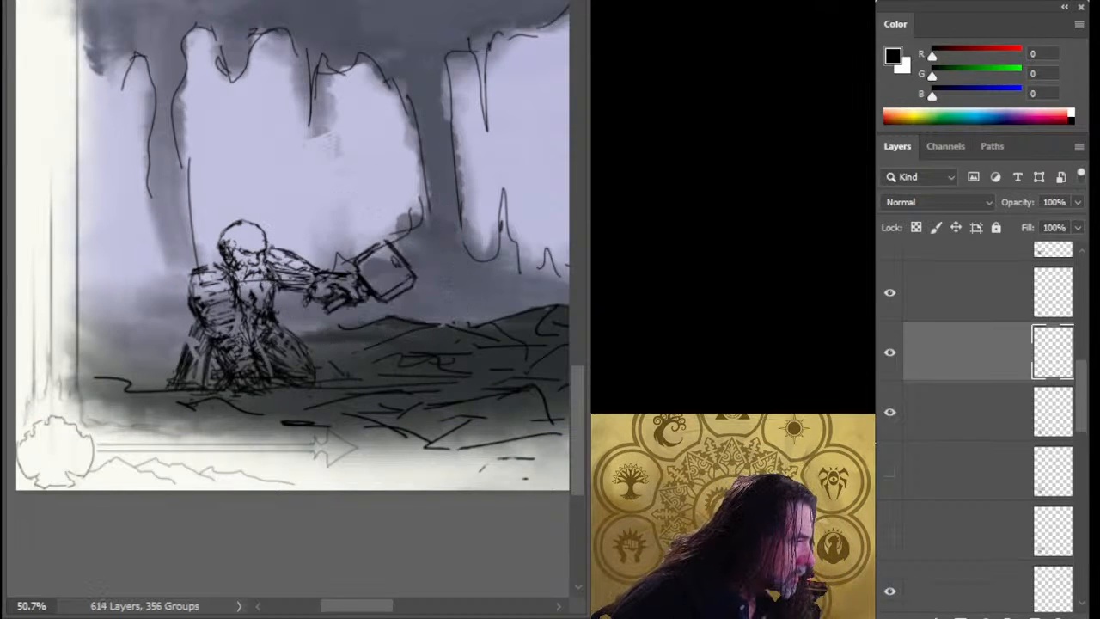
{"action": "left_click_drag", "start_coordinate": [428, 305], "coordinate": [481, 334]}
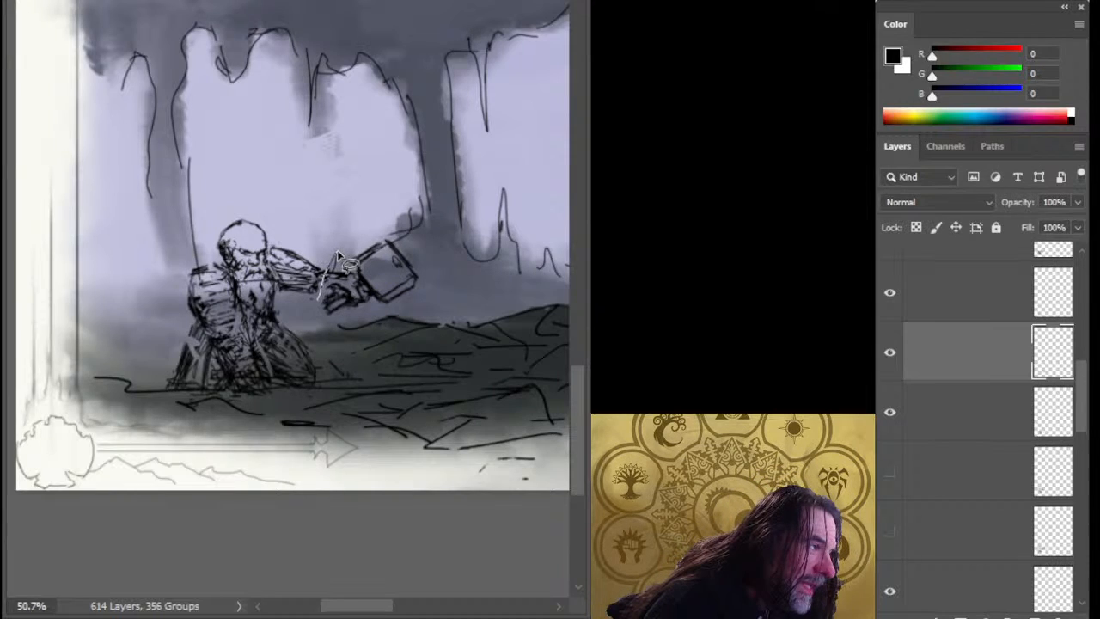
- Lasso the hand together with the hammer, rotate them slightly and shift them toward the body with Free Transform
{"action": "mouse_move", "coordinate": [320, 311]}
{"action": "left_mouse_down"}
{"action": "mouse_move", "coordinate": [452, 280]}
{"action": "mouse_move", "coordinate": [341, 229]}
{"action": "mouse_move", "coordinate": [316, 301]}
{"action": "mouse_move", "coordinate": [340, 372]}
{"action": "left_mouse_up"}
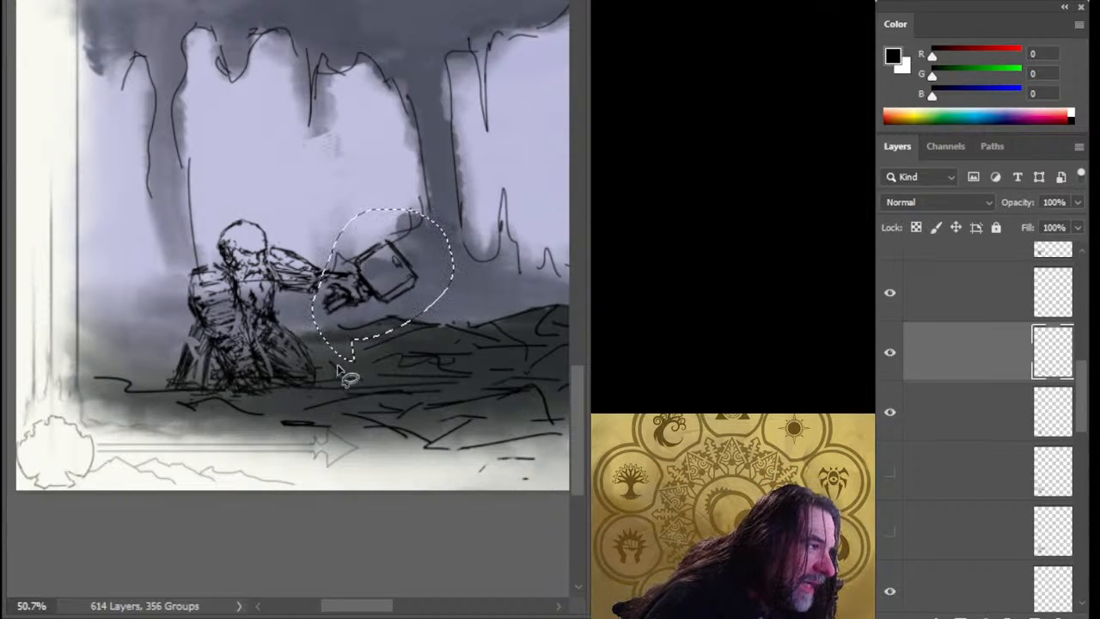
{"action": "key", "text": "ctrl+t"}
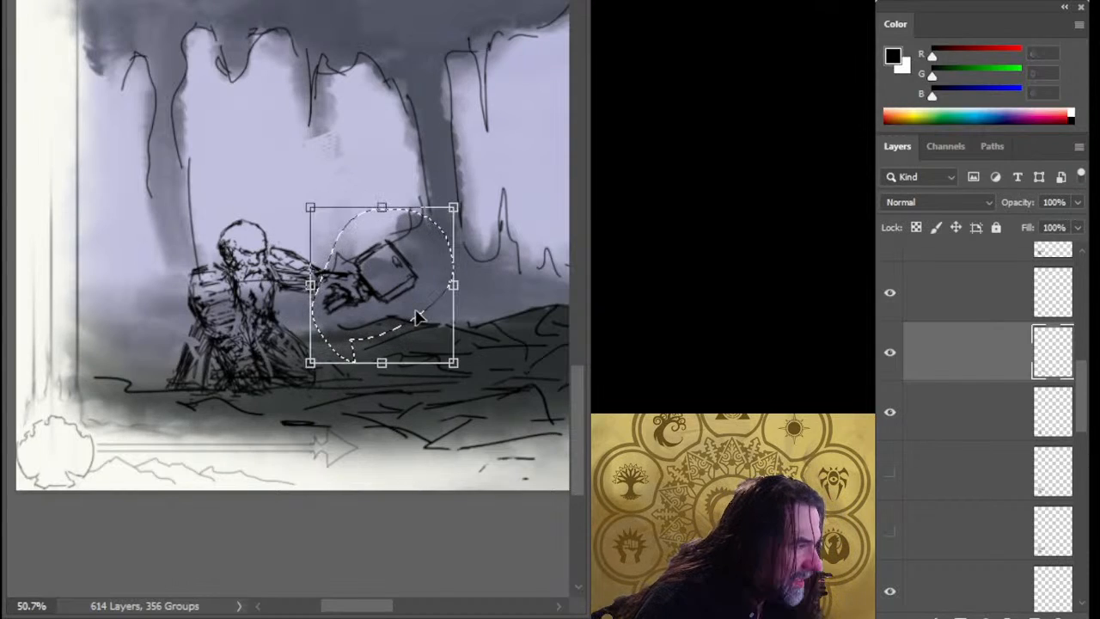
{"action": "mouse_move", "coordinate": [453, 286]}
{"action": "left_mouse_down"}
{"action": "mouse_move", "coordinate": [435, 286]}
{"action": "mouse_move", "coordinate": [470, 278]}
{"action": "left_mouse_up"}
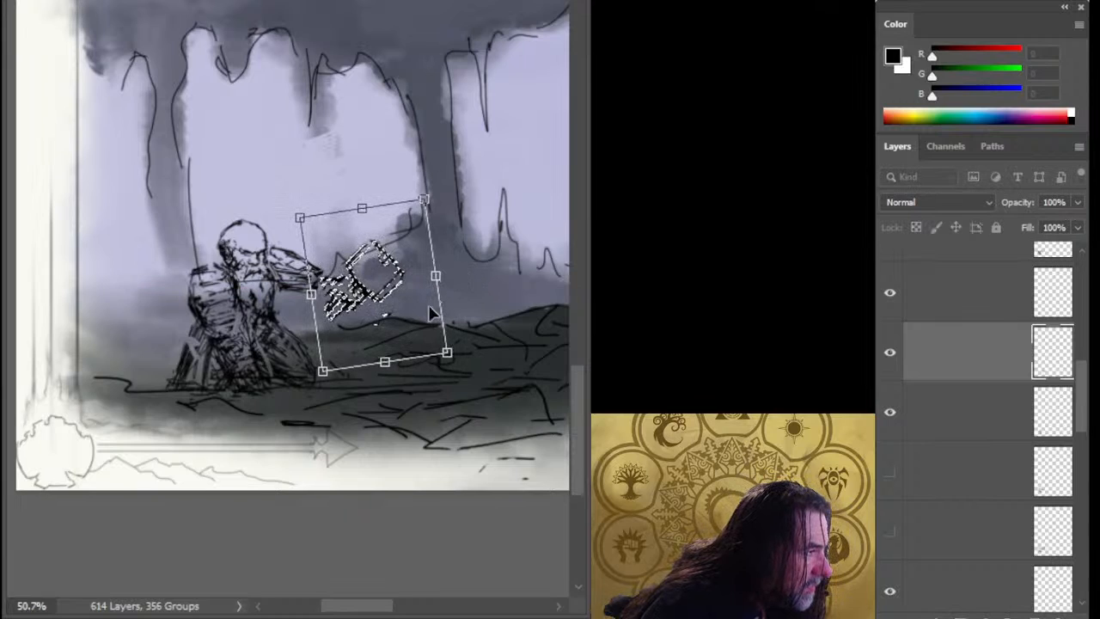
{"action": "left_click_drag", "start_coordinate": [432, 313], "coordinate": [421, 303]}
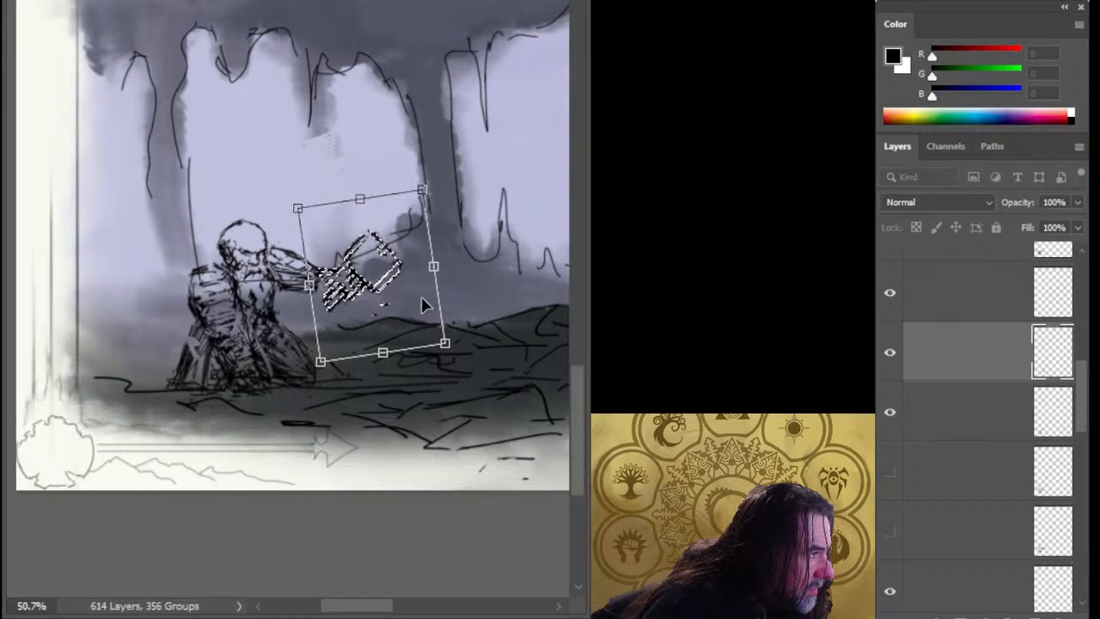
{"action": "key", "text": "Return"}
{"action": "key", "text": "ctrl+d"}
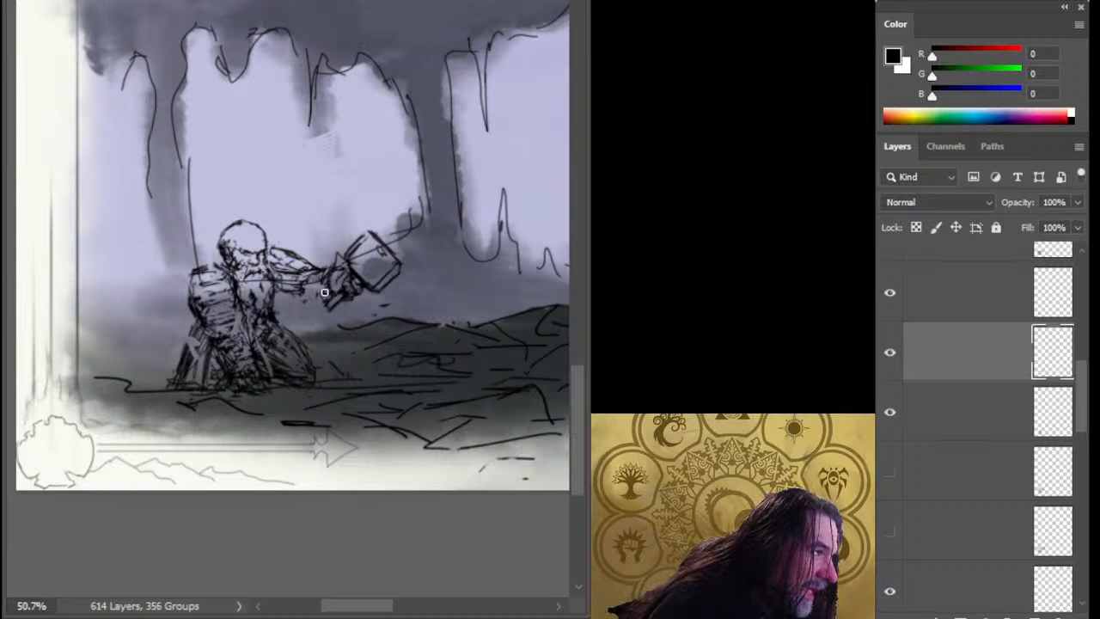
- Lasso the hammer and hand again and move them closer to the forearm to shorten the arm
{"action": "key", "text": "l"}
{"action": "mouse_move", "coordinate": [339, 256]}
{"action": "left_mouse_down"}
{"action": "mouse_move", "coordinate": [373, 313]}
{"action": "mouse_move", "coordinate": [342, 247]}
{"action": "mouse_move", "coordinate": [355, 278]}
{"action": "left_mouse_up"}
{"action": "key", "text": "v"}
{"action": "key", "text": "ctrl+d"}
{"action": "key", "text": "b"}
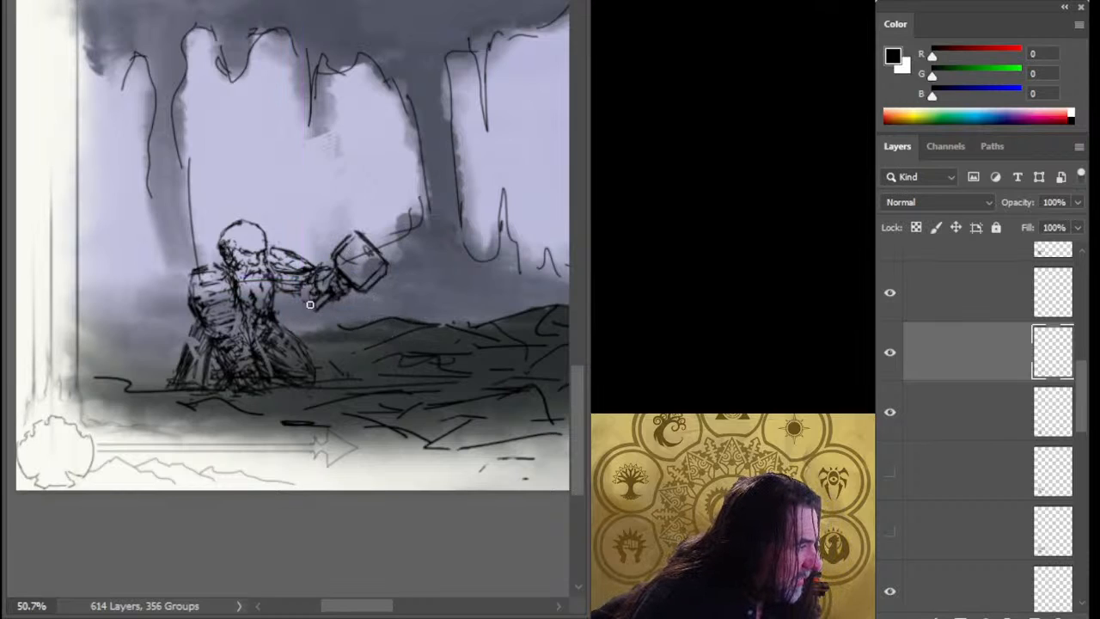
- Rework the sketch lines at the wrist, on the torso and along the upper edge of the hammer arm
{"action": "left_click_drag", "start_coordinate": [318, 269], "coordinate": [325, 303]}
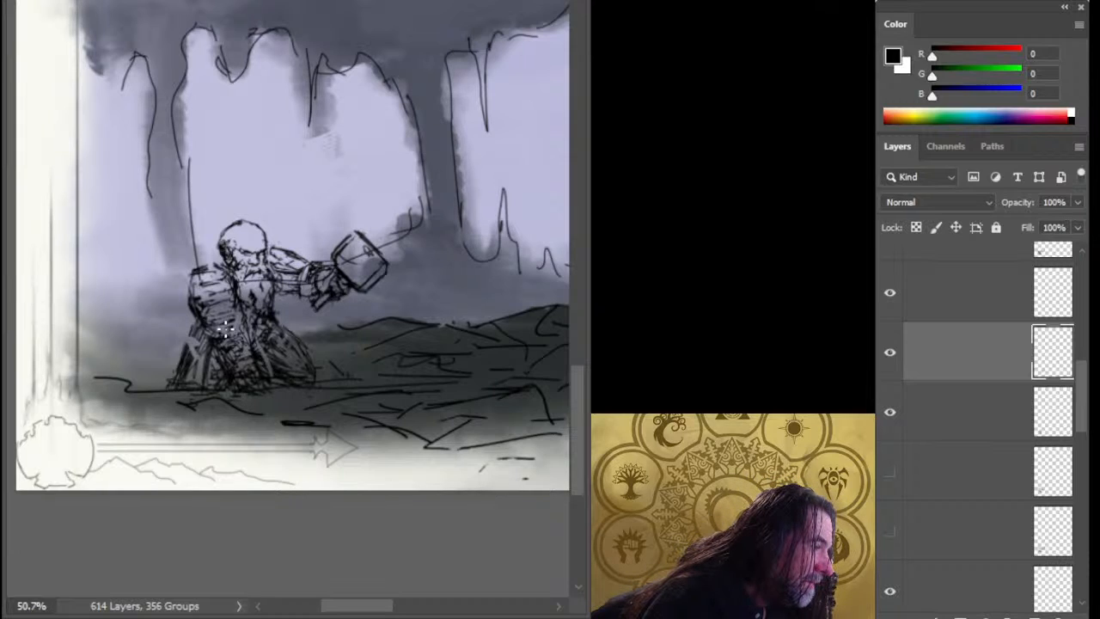
{"action": "left_click_drag", "start_coordinate": [225, 284], "coordinate": [237, 333]}
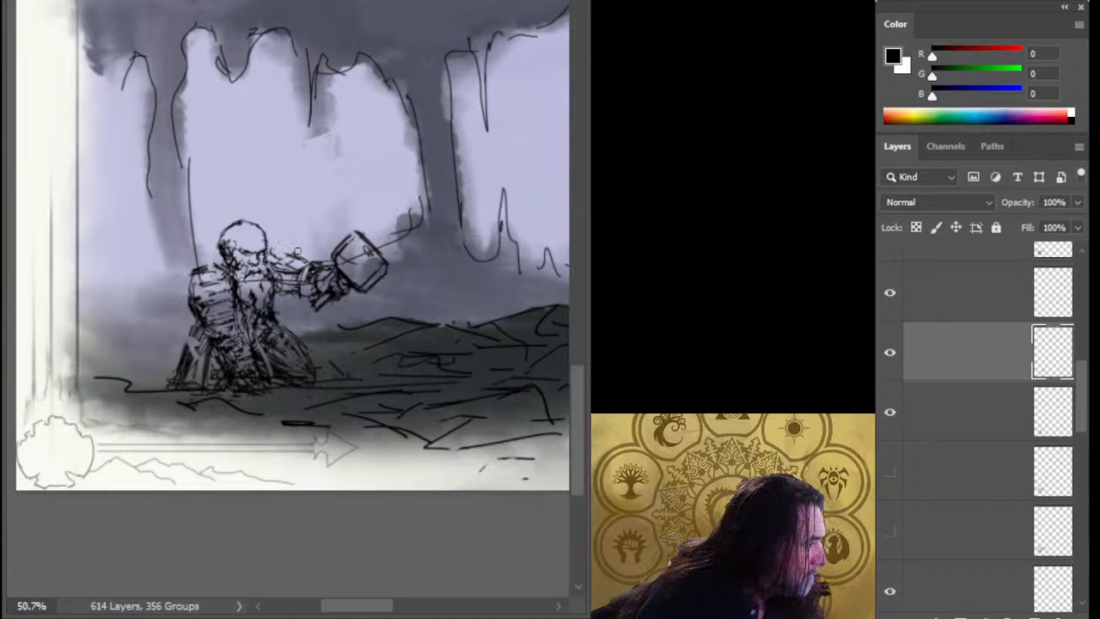
{"action": "left_click_drag", "start_coordinate": [277, 249], "coordinate": [301, 255]}
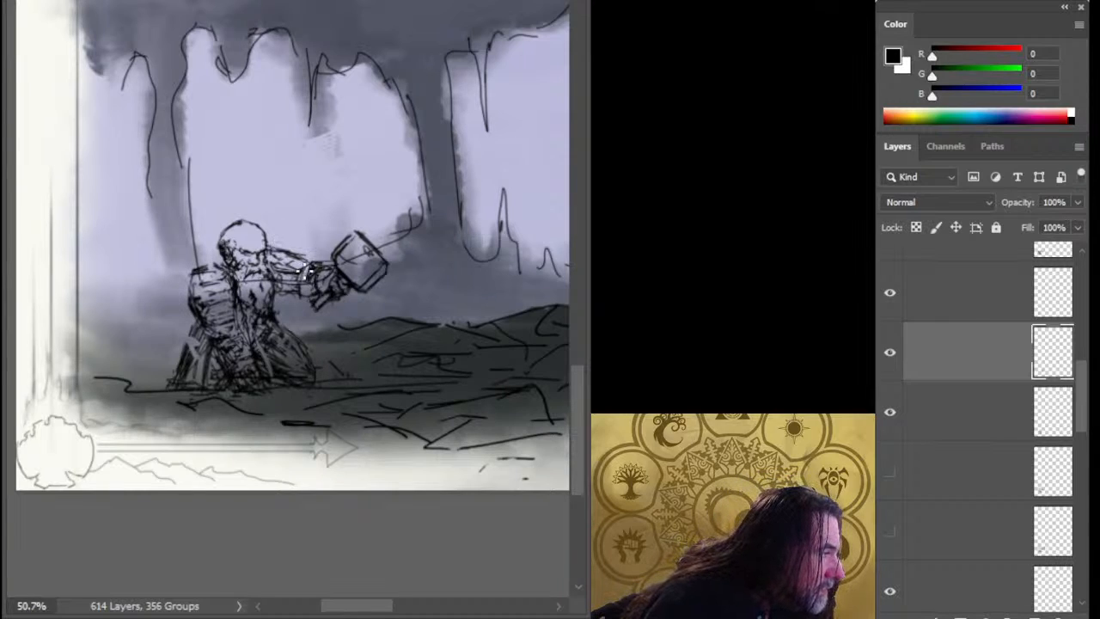
- Lasso the head and move it slightly lower on the main figure layer beneath
{"action": "mouse_move", "coordinate": [214, 248]}
{"action": "left_mouse_down"}
{"action": "mouse_move", "coordinate": [236, 206]}
{"action": "mouse_move", "coordinate": [288, 216]}
{"action": "mouse_move", "coordinate": [214, 214]}
{"action": "mouse_move", "coordinate": [231, 272]}
{"action": "left_mouse_up"}
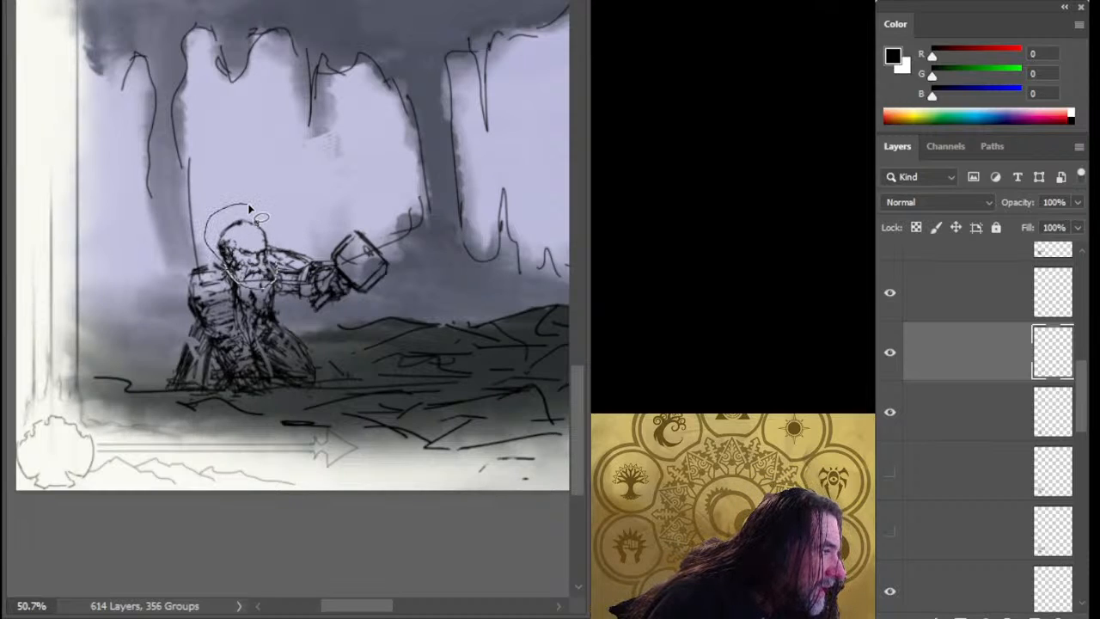
{"action": "mouse_move", "coordinate": [249, 208]}
{"action": "left_mouse_down"}
{"action": "mouse_move", "coordinate": [272, 249]}
{"action": "mouse_move", "coordinate": [256, 266]}
{"action": "left_mouse_up"}
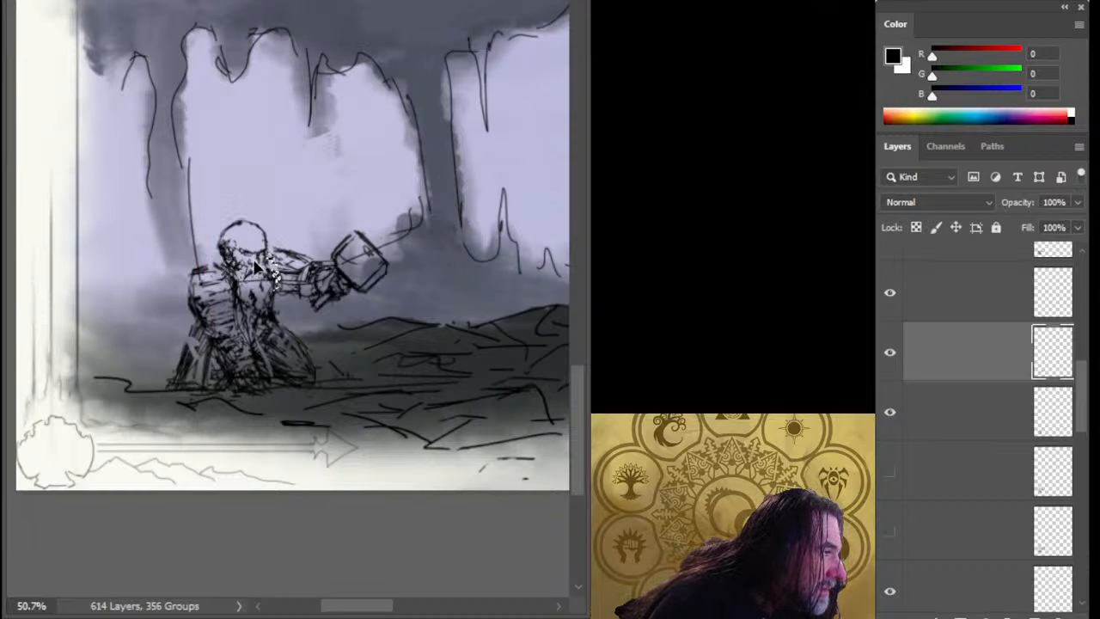
{"action": "key", "text": "ctrl+z"}
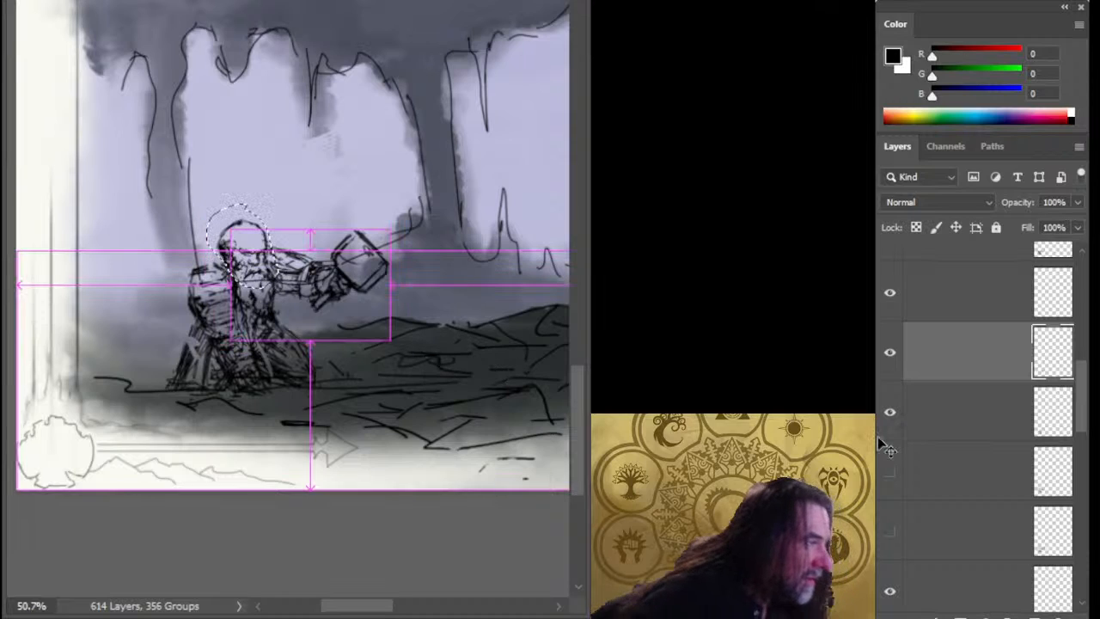
{"action": "left_click", "coordinate": [953, 416]}
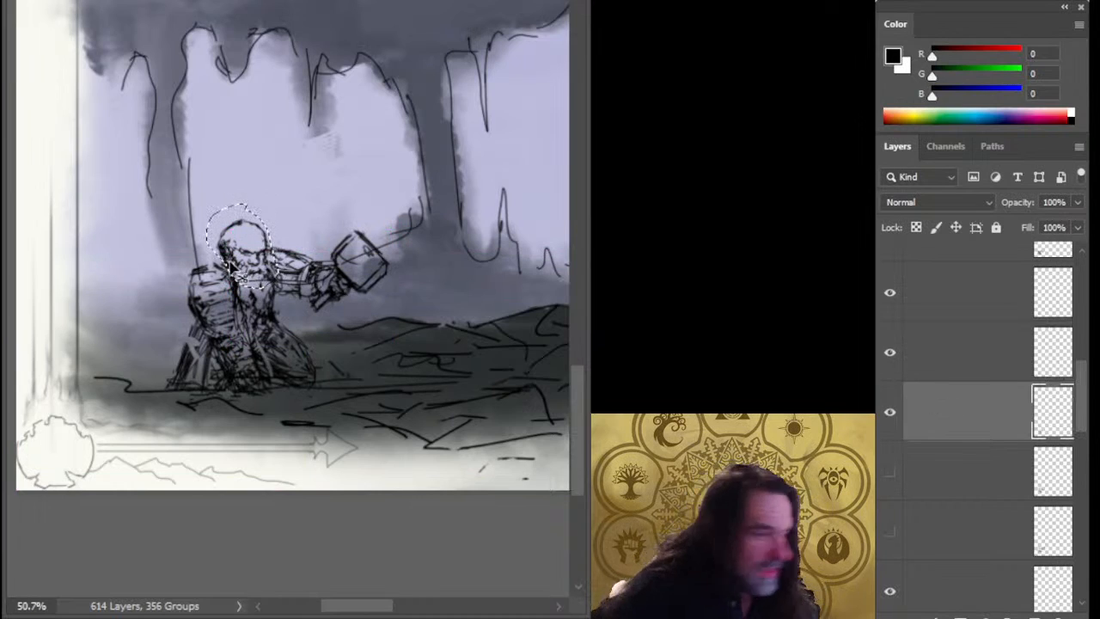
{"action": "left_click_drag", "start_coordinate": [231, 268], "coordinate": [268, 282]}
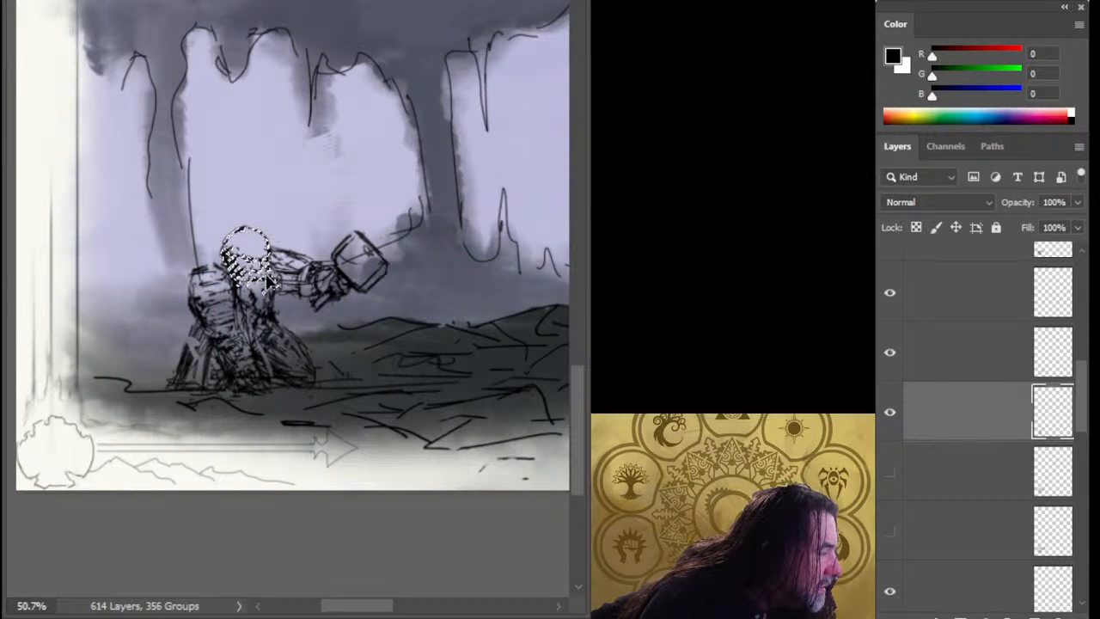
{"action": "key", "text": "ctrl+d"}
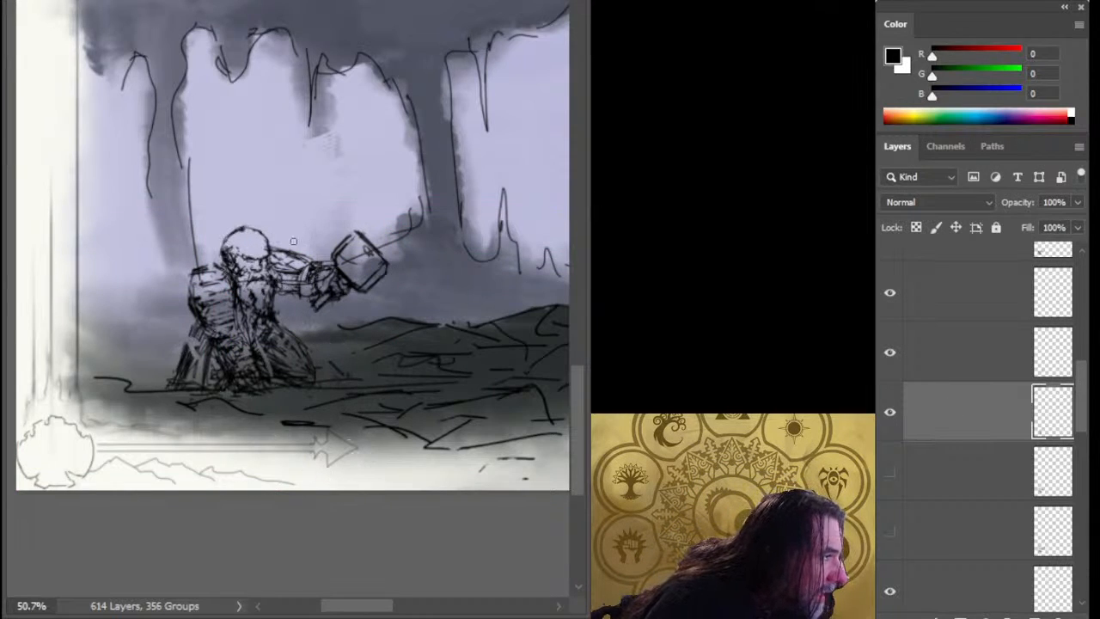
- Merge the three visible figure layers into one and clean up the lines along the top of the hammer arm
{"action": "left_click", "coordinate": [968, 317], "text": "shift"}
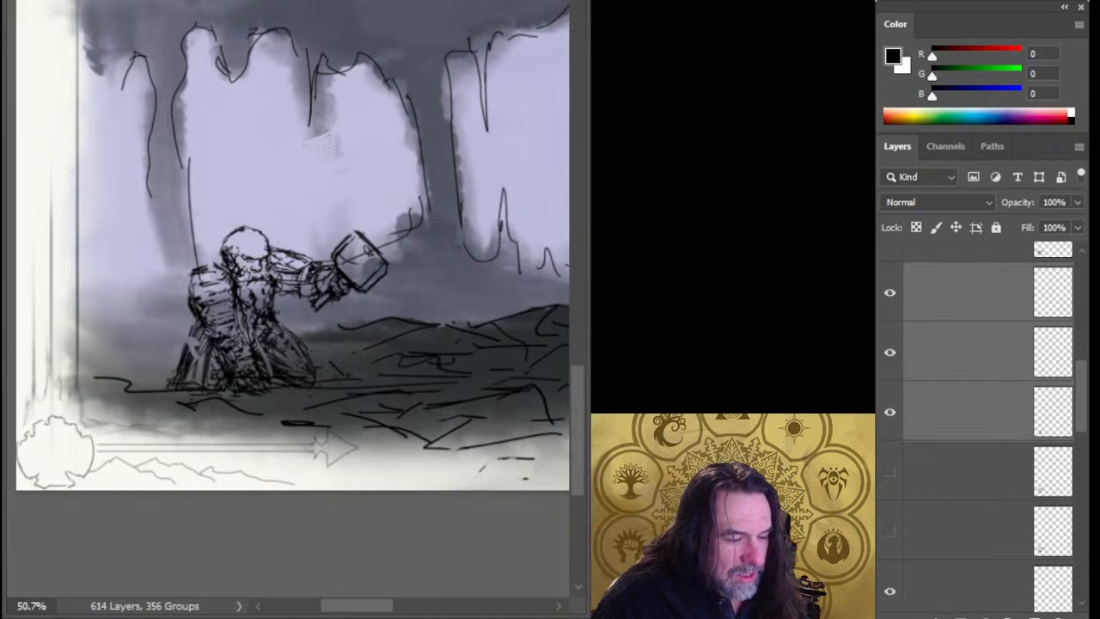
{"action": "key", "text": "ctrl+e"}
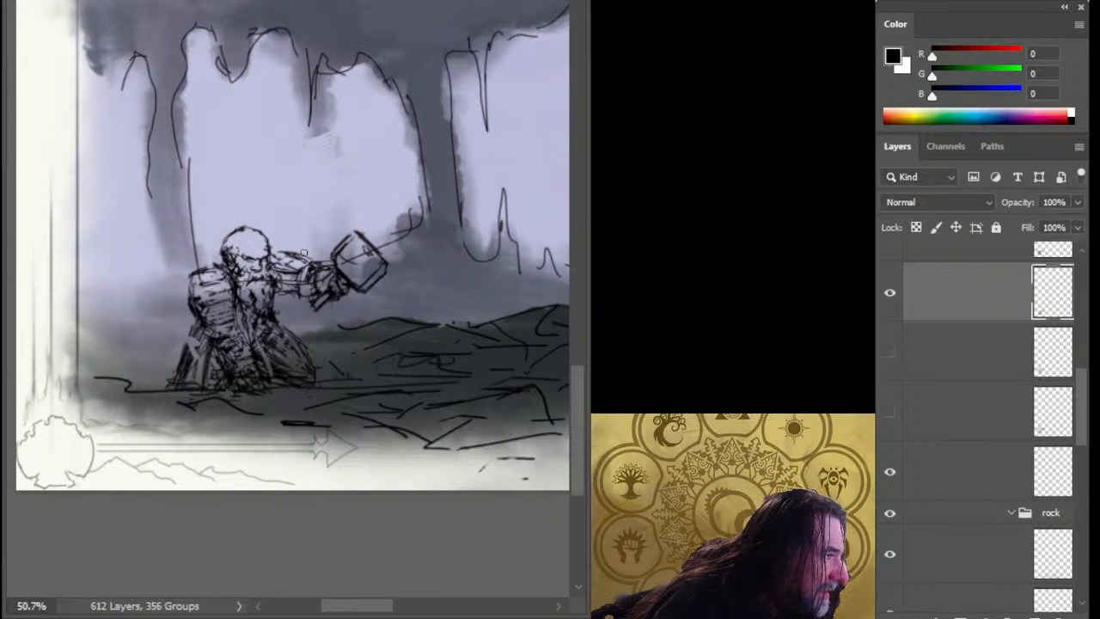
{"action": "left_click_drag", "start_coordinate": [270, 249], "coordinate": [313, 265]}
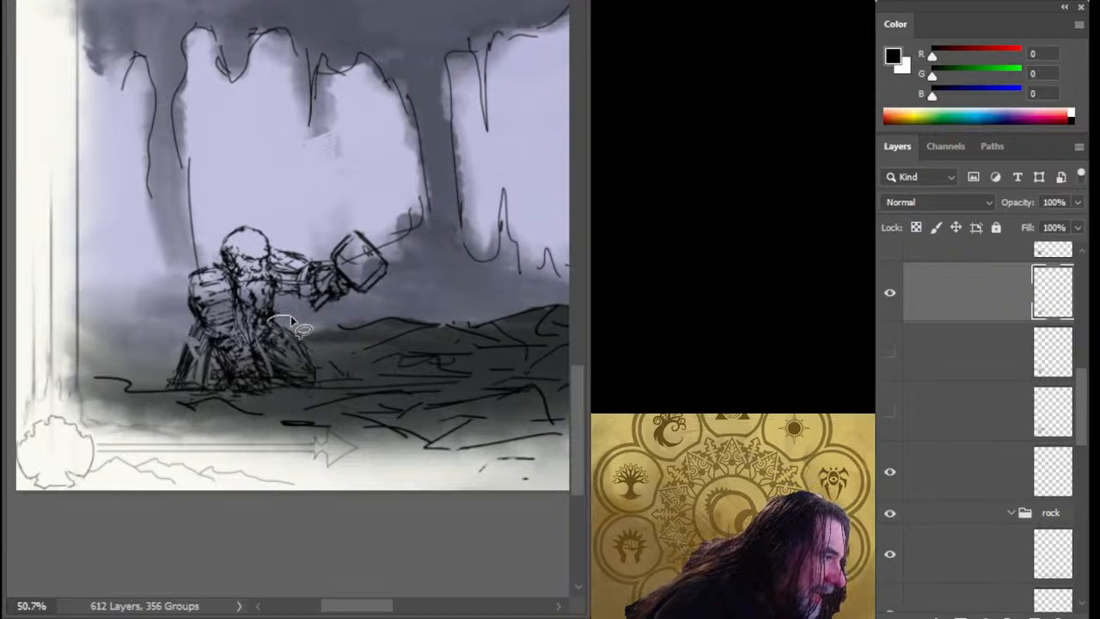
- Lasso the leg below the hammer arm, shift it closer to the body and round the outline of the opposite shoulder
{"action": "mouse_move", "coordinate": [290, 318]}
{"action": "left_mouse_down"}
{"action": "mouse_move", "coordinate": [301, 397]}
{"action": "mouse_move", "coordinate": [287, 368]}
{"action": "left_mouse_up"}
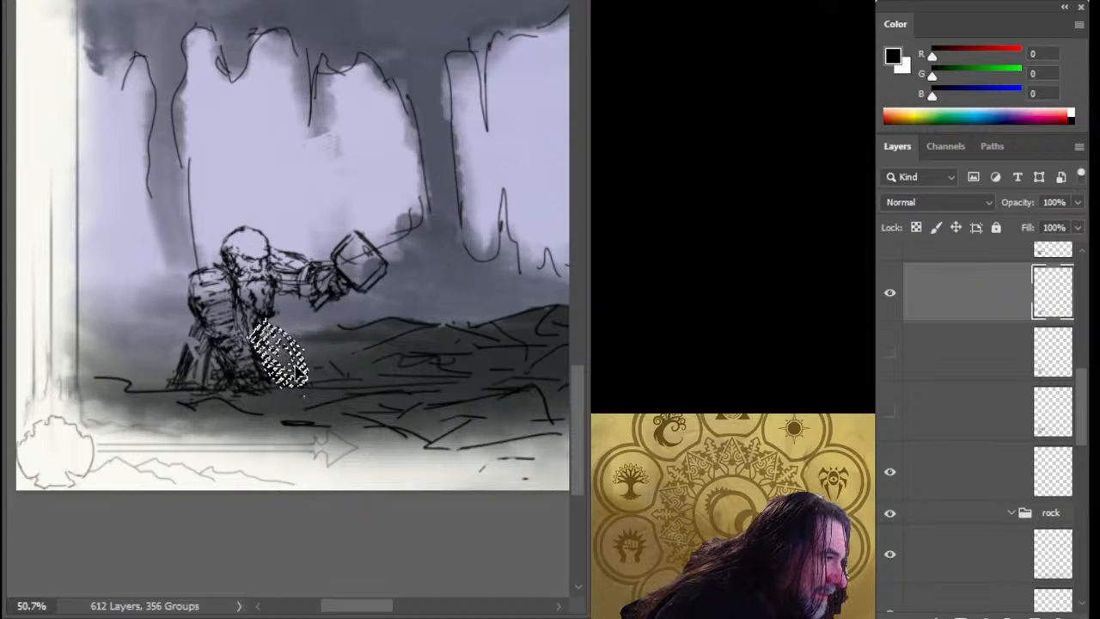
{"action": "key", "text": "ctrl+d"}
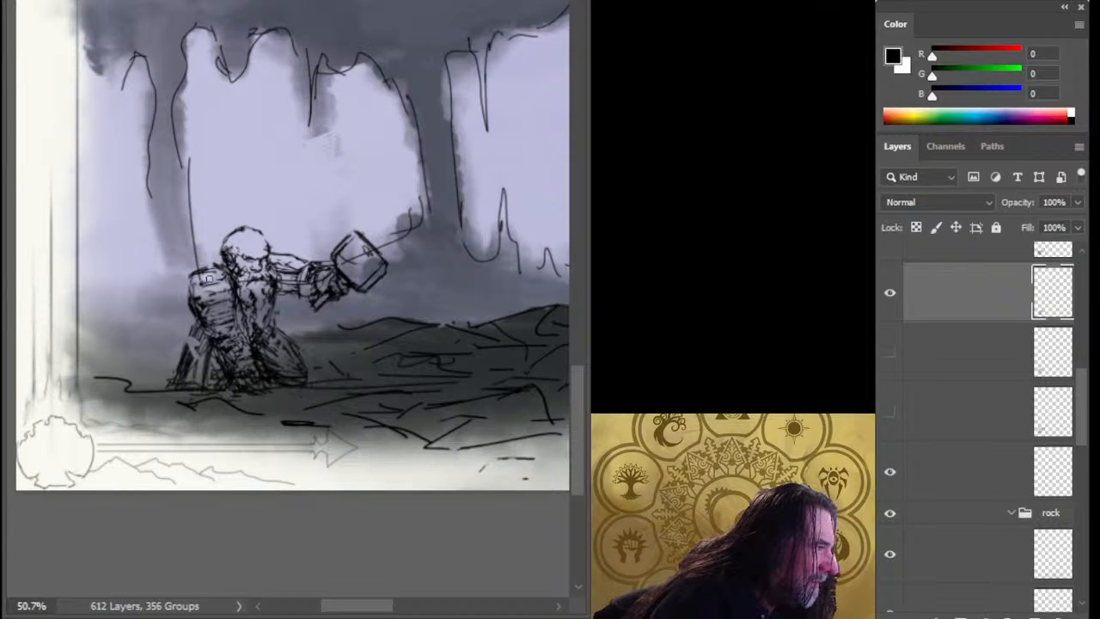
{"action": "left_click_drag", "start_coordinate": [184, 301], "coordinate": [194, 271]}
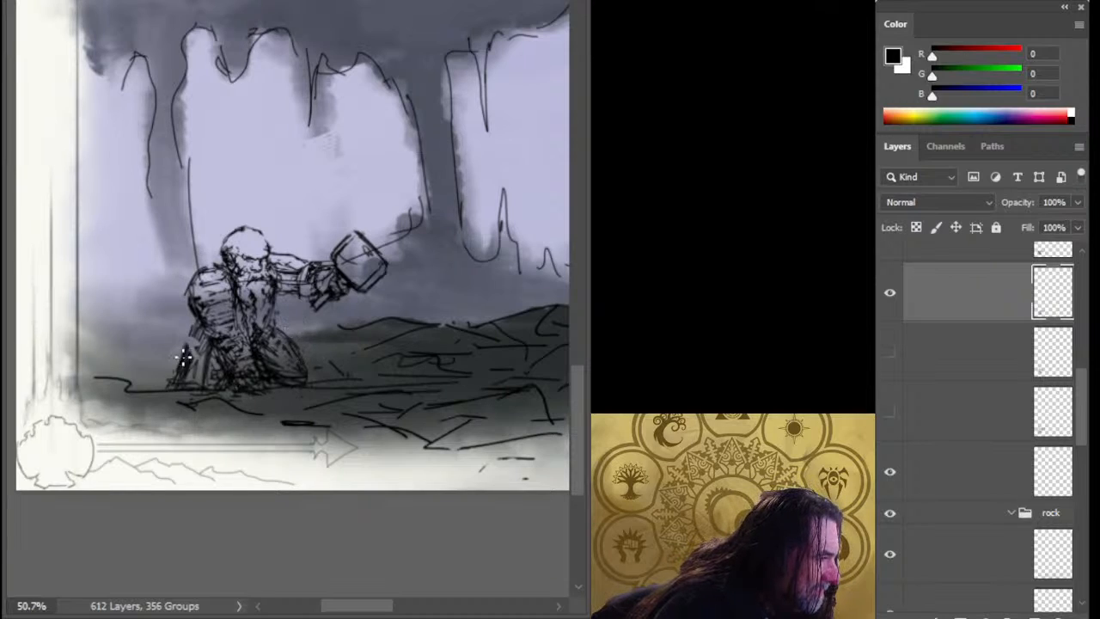
- Sketch the leg opposite the hammer extending outward to the ground with a foot, thinning out strokes with the Eraser
{"action": "mouse_move", "coordinate": [202, 323]}
{"action": "left_mouse_down"}
{"action": "mouse_move", "coordinate": [155, 383]}
{"action": "mouse_move", "coordinate": [194, 340]}
{"action": "mouse_move", "coordinate": [192, 380]}
{"action": "mouse_move", "coordinate": [176, 357]}
{"action": "mouse_move", "coordinate": [163, 378]}
{"action": "mouse_move", "coordinate": [184, 334]}
{"action": "mouse_move", "coordinate": [206, 342]}
{"action": "mouse_move", "coordinate": [196, 329]}
{"action": "mouse_move", "coordinate": [202, 348]}
{"action": "mouse_move", "coordinate": [206, 319]}
{"action": "mouse_move", "coordinate": [189, 348]}
{"action": "mouse_move", "coordinate": [177, 342]}
{"action": "mouse_move", "coordinate": [206, 331]}
{"action": "mouse_move", "coordinate": [194, 356]}
{"action": "mouse_move", "coordinate": [189, 344]}
{"action": "mouse_move", "coordinate": [160, 382]}
{"action": "mouse_move", "coordinate": [207, 373]}
{"action": "mouse_move", "coordinate": [205, 391]}
{"action": "mouse_move", "coordinate": [200, 359]}
{"action": "mouse_move", "coordinate": [153, 400]}
{"action": "left_mouse_up"}
{"action": "key", "text": "e"}
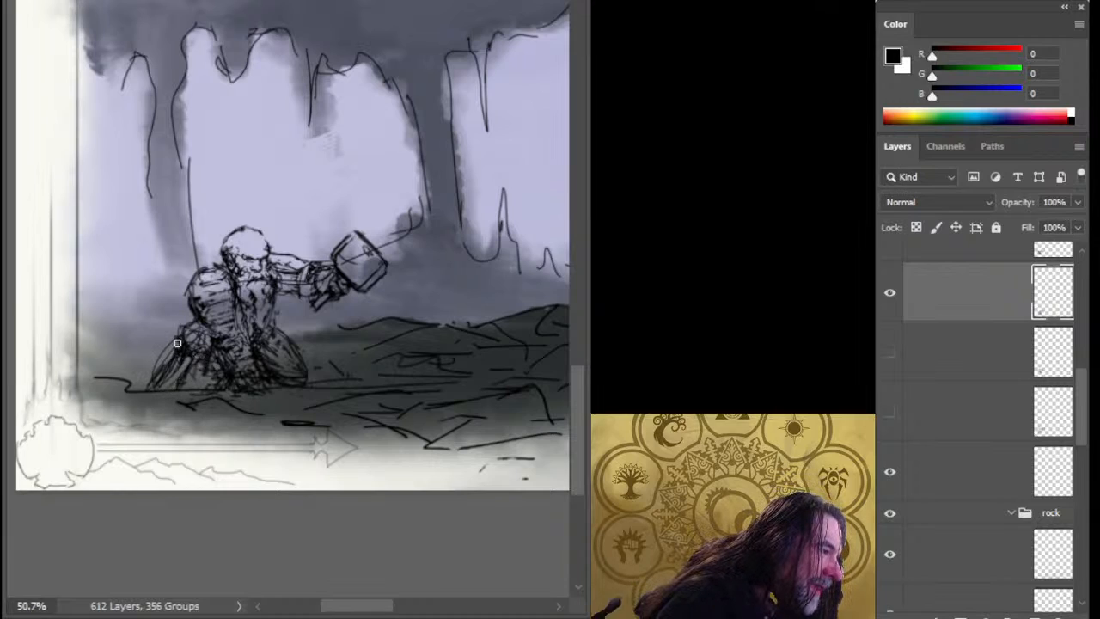
{"action": "mouse_move", "coordinate": [179, 342]}
{"action": "left_mouse_down"}
{"action": "mouse_move", "coordinate": [172, 379]}
{"action": "mouse_move", "coordinate": [159, 353]}
{"action": "mouse_move", "coordinate": [185, 333]}
{"action": "left_mouse_up"}
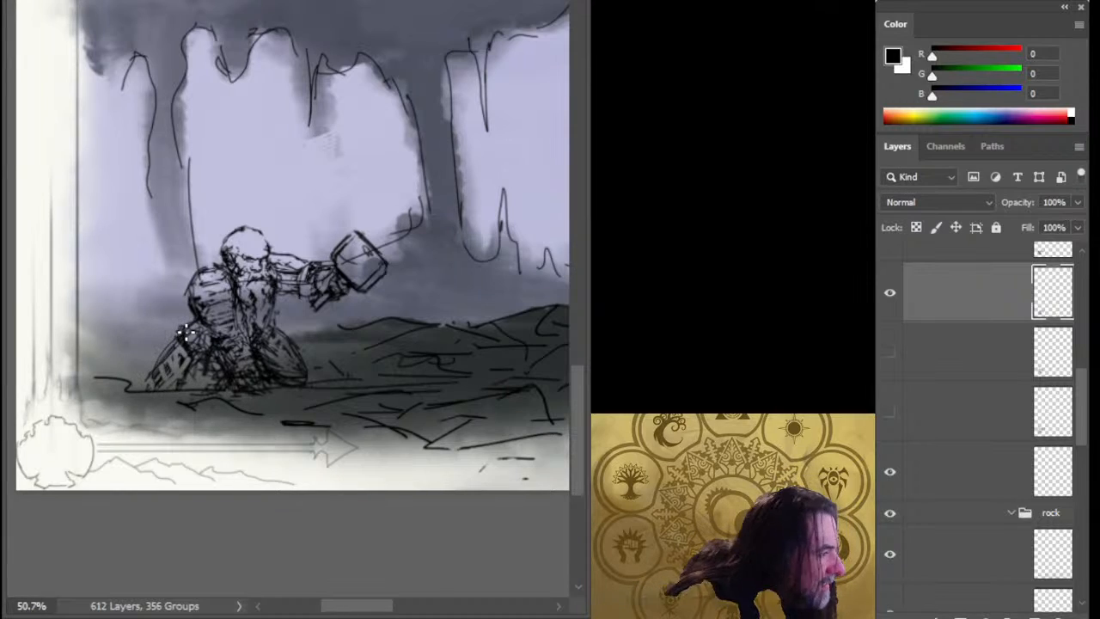
{"action": "mouse_move", "coordinate": [159, 368]}
{"action": "left_mouse_down"}
{"action": "mouse_move", "coordinate": [165, 400]}
{"action": "mouse_move", "coordinate": [144, 390]}
{"action": "mouse_move", "coordinate": [171, 393]}
{"action": "mouse_move", "coordinate": [138, 390]}
{"action": "mouse_move", "coordinate": [167, 389]}
{"action": "left_mouse_up"}
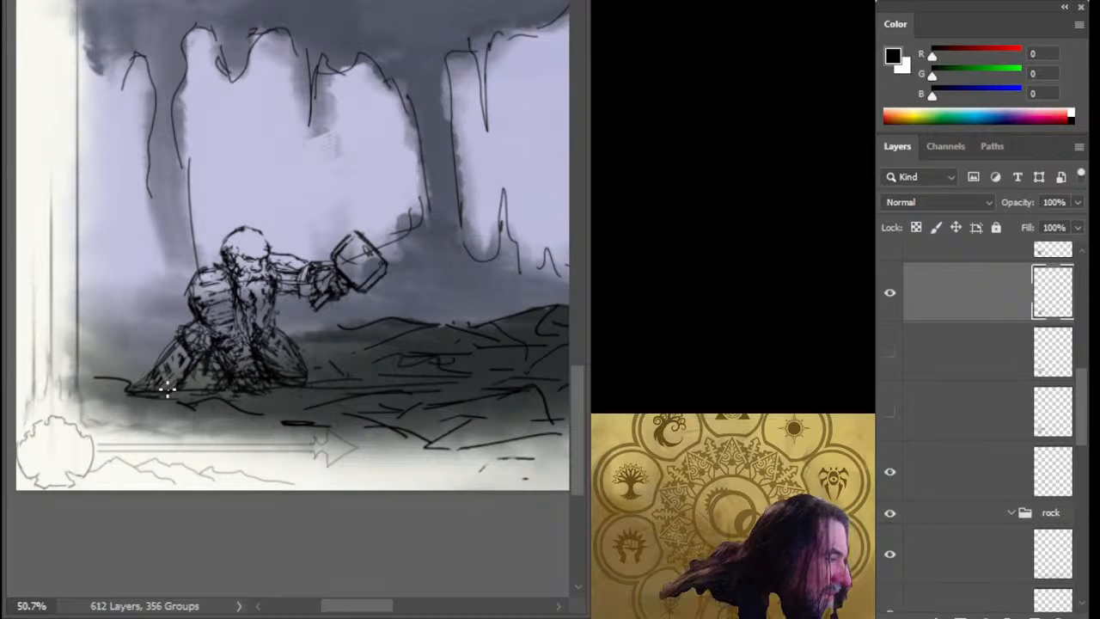
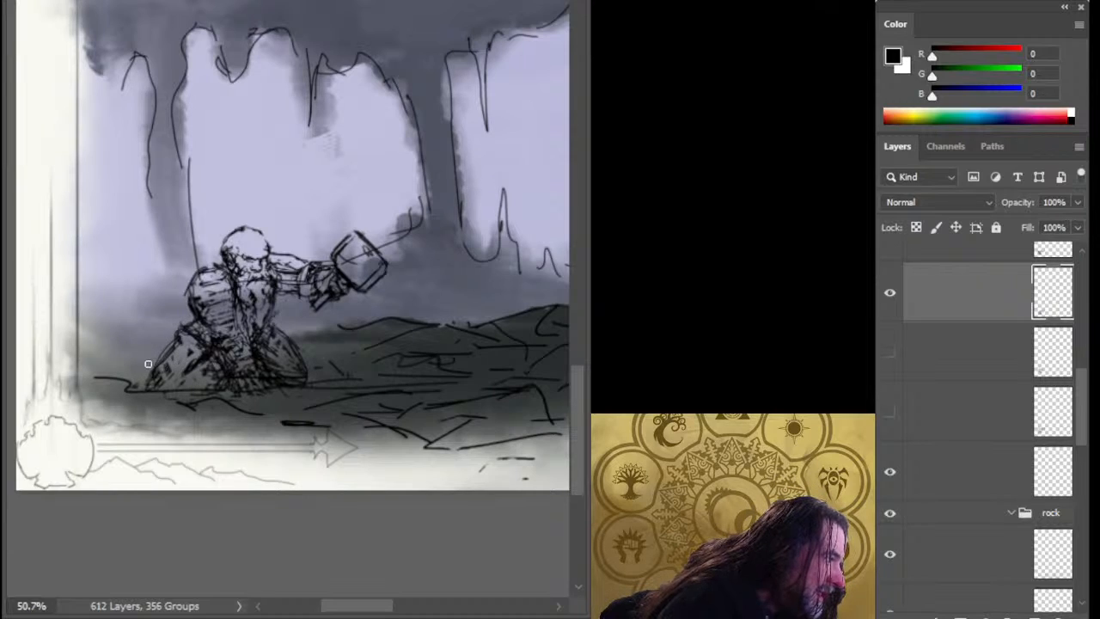
- Lasso the leg opposite the hammer, cut it onto its own layer and move it slightly lower and away from the body
{"action": "mouse_move", "coordinate": [148, 363]}
{"action": "left_mouse_down"}
{"action": "mouse_move", "coordinate": [191, 361]}
{"action": "mouse_move", "coordinate": [206, 344]}
{"action": "mouse_move", "coordinate": [182, 343]}
{"action": "left_mouse_up"}
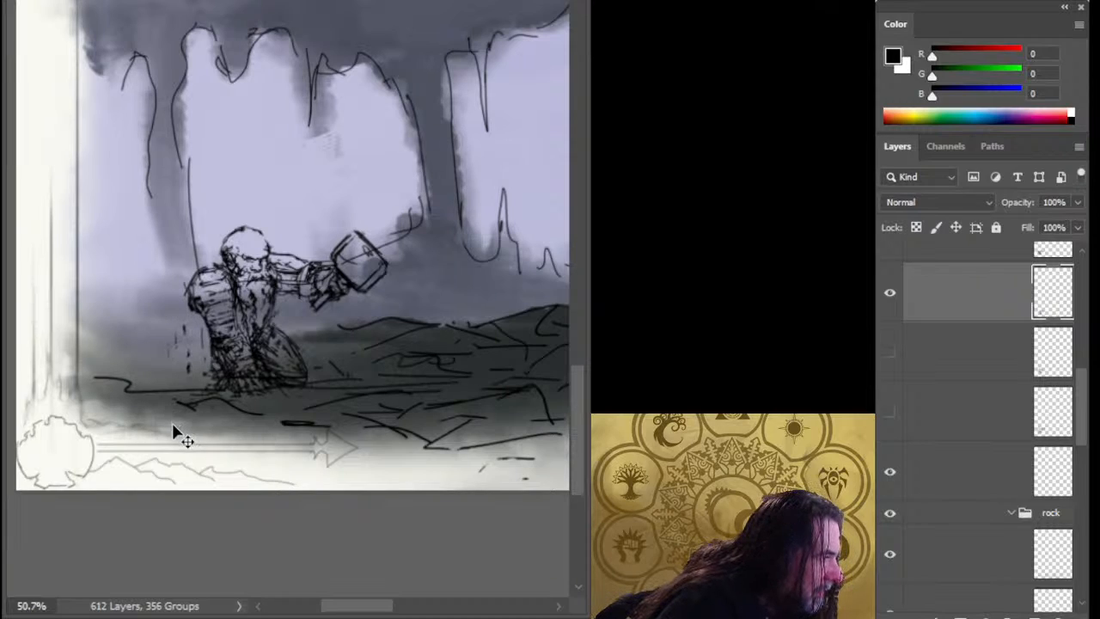
{"action": "key", "text": "ctrl+z"}
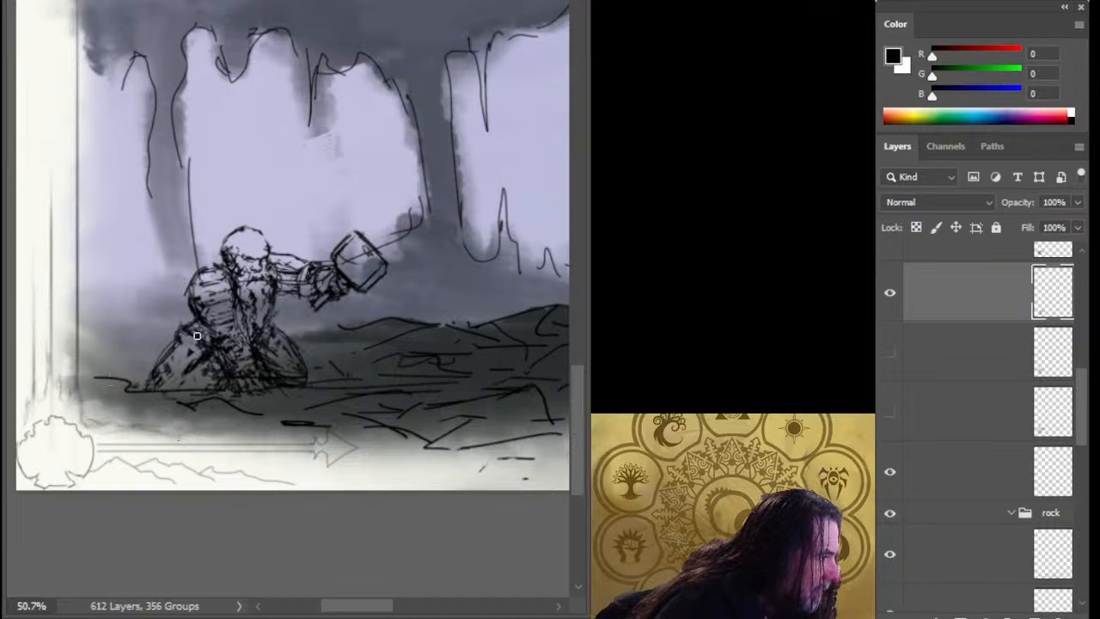
{"action": "key", "text": "l"}
{"action": "mouse_move", "coordinate": [158, 311]}
{"action": "left_mouse_down"}
{"action": "mouse_move", "coordinate": [112, 384]}
{"action": "mouse_move", "coordinate": [185, 404]}
{"action": "left_mouse_up"}
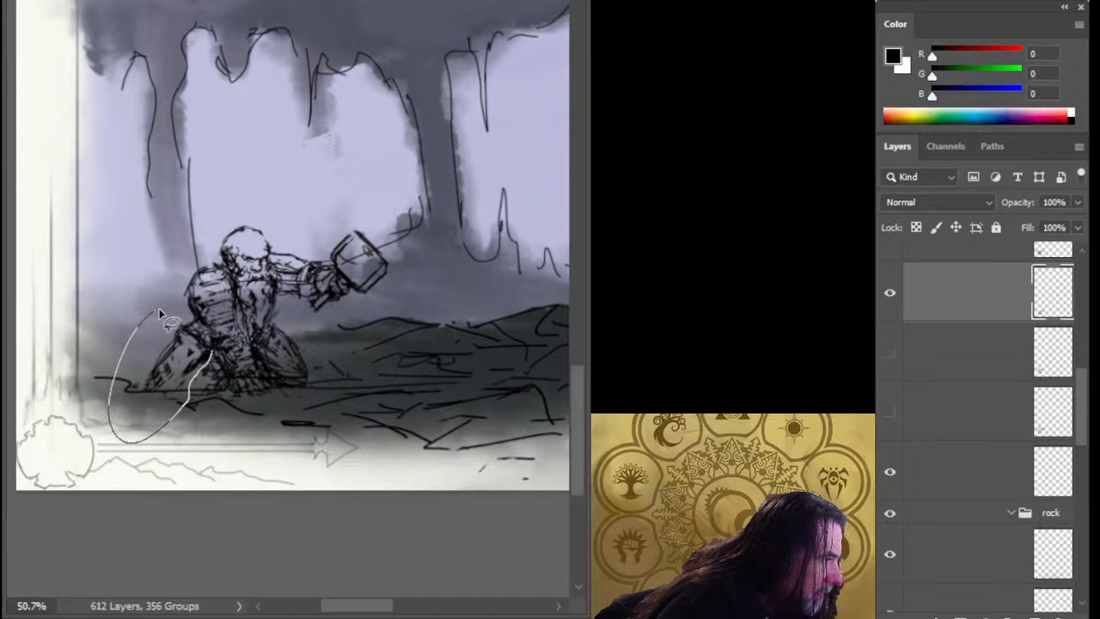
{"action": "left_click_drag", "start_coordinate": [158, 311], "coordinate": [191, 317]}
{"action": "key", "text": "ctrl+shift+j"}
{"action": "key", "text": "v"}
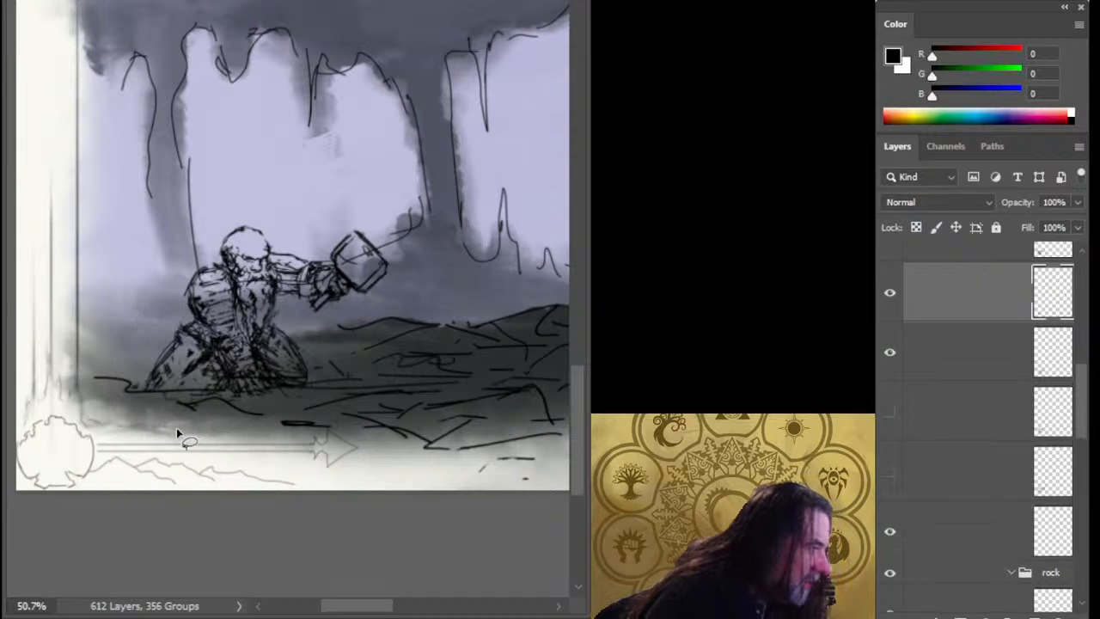
{"action": "mouse_move", "coordinate": [219, 399]}
{"action": "left_mouse_down"}
{"action": "mouse_move", "coordinate": [200, 395]}
{"action": "mouse_move", "coordinate": [233, 418]}
{"action": "left_mouse_up"}
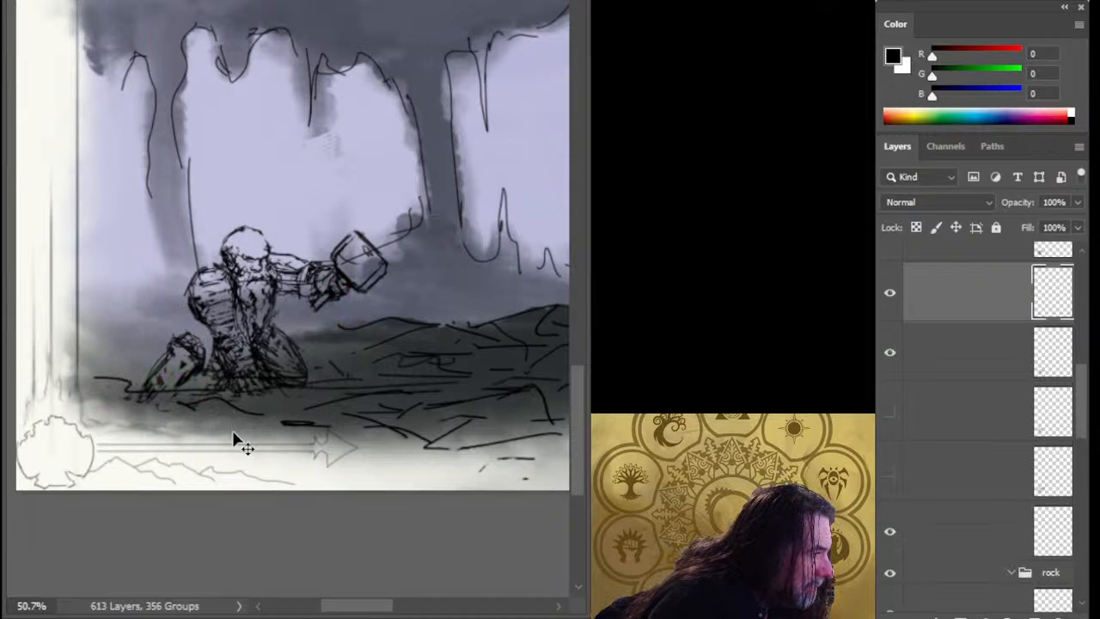
- Hide the cut-out leg's layer and add a new empty layer directly above the main figure layer
{"action": "left_click", "coordinate": [894, 301]}
{"action": "left_click", "coordinate": [954, 351]}
{"action": "left_click", "coordinate": [1034, 616]}
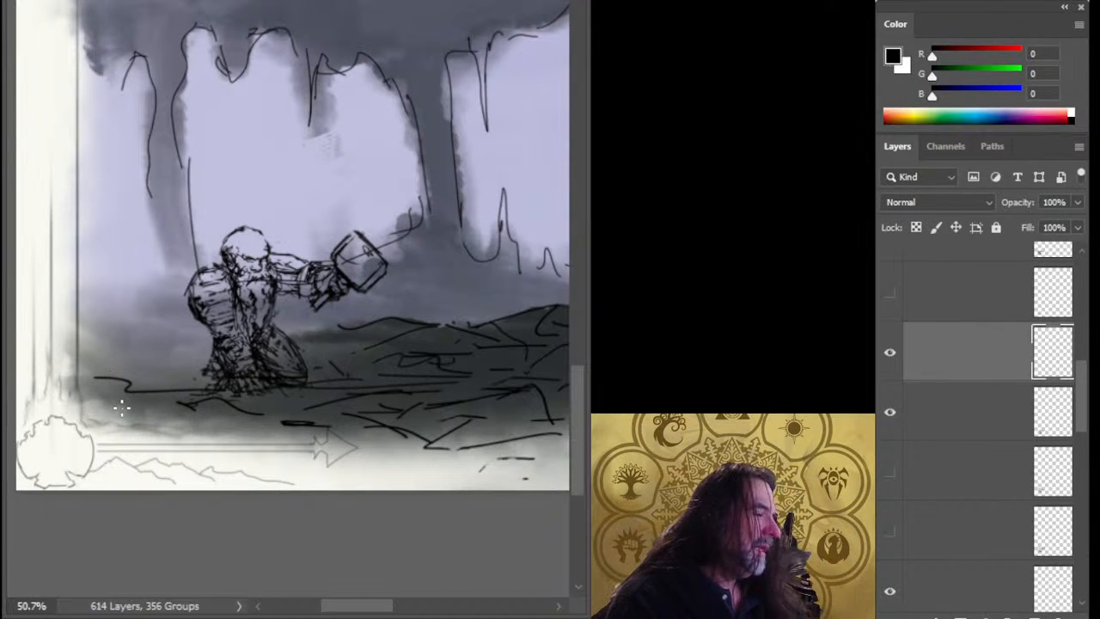
- Rough in the bent leg opposite the hammer beside the hip on the new layer and undo the stray outward line
{"action": "left_click_drag", "start_coordinate": [181, 355], "coordinate": [232, 340]}
{"action": "left_click_drag", "start_coordinate": [306, 390], "coordinate": [344, 390]}
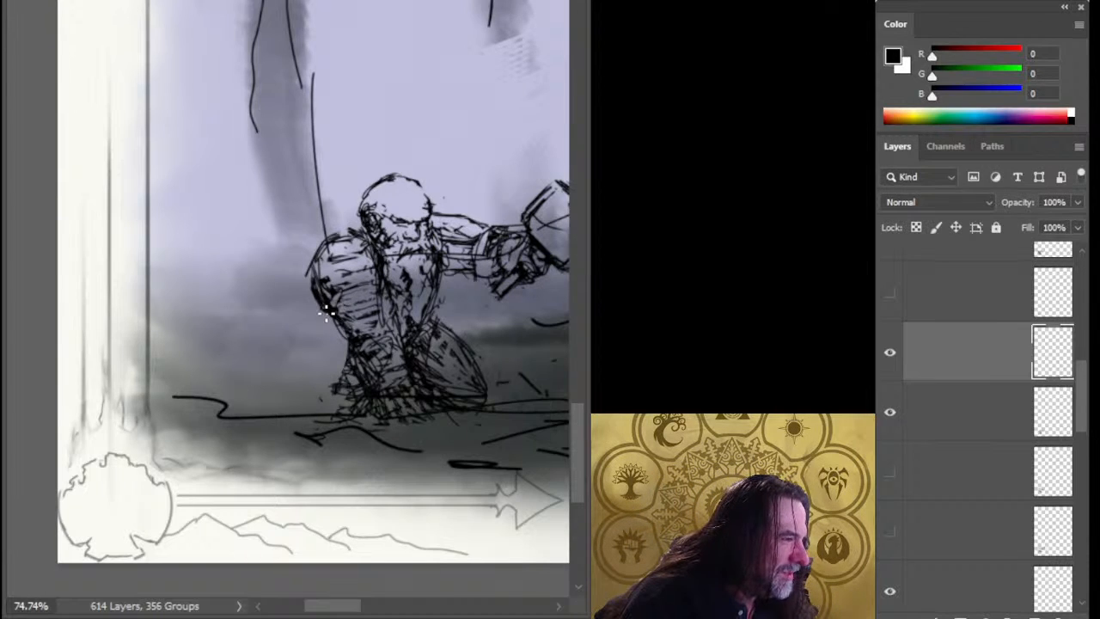
{"action": "left_click_drag", "start_coordinate": [328, 312], "coordinate": [342, 342]}
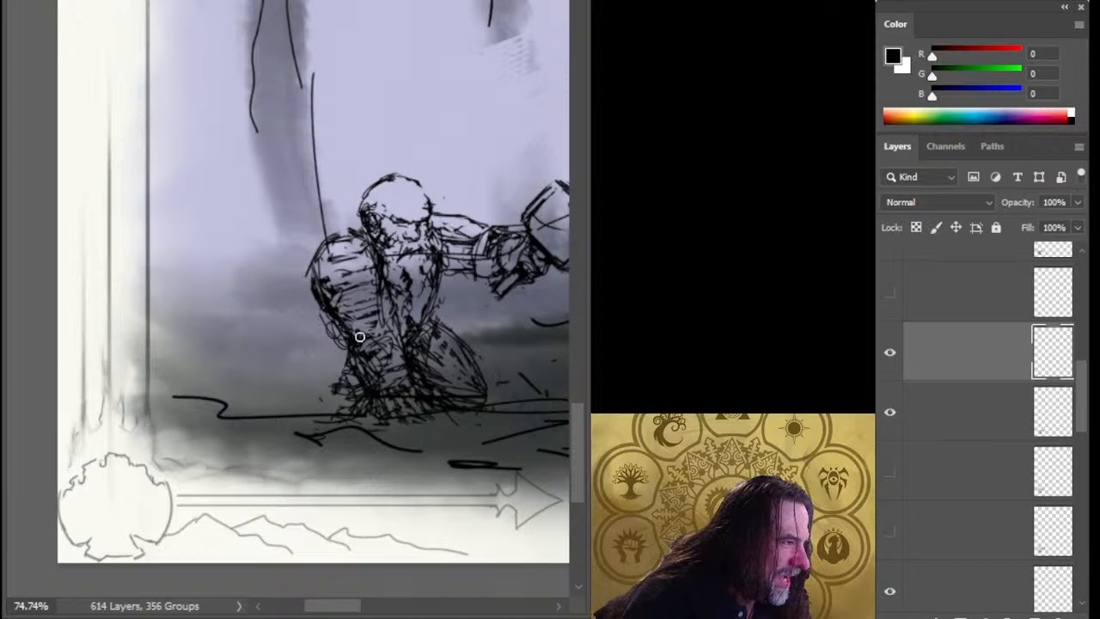
{"action": "mouse_move", "coordinate": [329, 328]}
{"action": "left_mouse_down"}
{"action": "mouse_move", "coordinate": [342, 349]}
{"action": "mouse_move", "coordinate": [309, 377]}
{"action": "left_mouse_up"}
{"action": "mouse_move", "coordinate": [327, 325]}
{"action": "left_mouse_down"}
{"action": "mouse_move", "coordinate": [303, 403]}
{"action": "mouse_move", "coordinate": [343, 383]}
{"action": "mouse_move", "coordinate": [313, 369]}
{"action": "mouse_move", "coordinate": [347, 372]}
{"action": "mouse_move", "coordinate": [342, 384]}
{"action": "mouse_move", "coordinate": [362, 372]}
{"action": "mouse_move", "coordinate": [334, 389]}
{"action": "mouse_move", "coordinate": [340, 338]}
{"action": "mouse_move", "coordinate": [332, 389]}
{"action": "left_mouse_up"}
{"action": "mouse_move", "coordinate": [339, 328]}
{"action": "left_mouse_down"}
{"action": "mouse_move", "coordinate": [348, 352]}
{"action": "mouse_move", "coordinate": [316, 370]}
{"action": "mouse_move", "coordinate": [321, 350]}
{"action": "mouse_move", "coordinate": [245, 387]}
{"action": "left_mouse_up"}
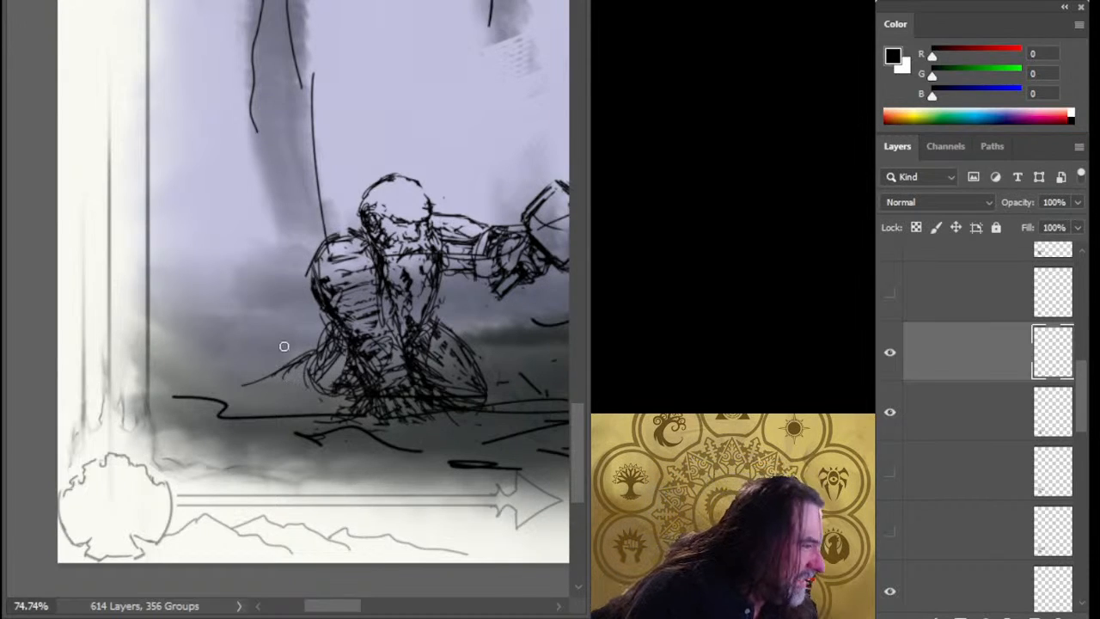
{"action": "key", "text": "ctrl+z"}
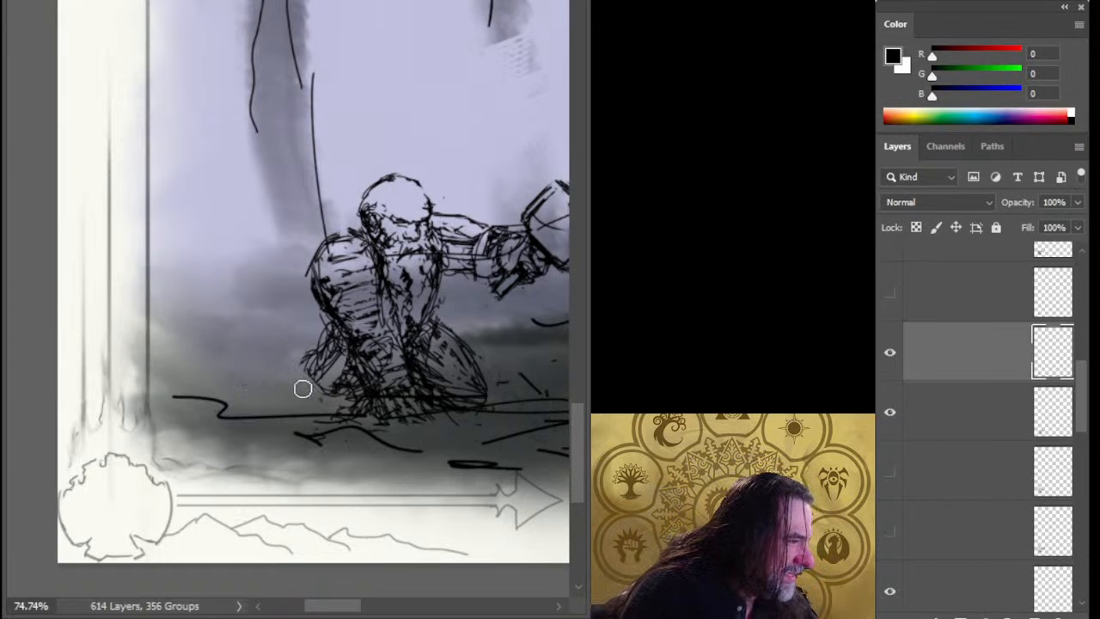
- Extend the leg opposite the hammer down to the ground with a knee and foot, erasing the excess lines around it
{"action": "left_click_drag", "start_coordinate": [335, 396], "coordinate": [326, 411]}
{"action": "mouse_move", "coordinate": [314, 335]}
{"action": "left_mouse_down"}
{"action": "mouse_move", "coordinate": [280, 370]}
{"action": "mouse_move", "coordinate": [289, 407]}
{"action": "mouse_move", "coordinate": [325, 325]}
{"action": "mouse_move", "coordinate": [292, 413]}
{"action": "mouse_move", "coordinate": [249, 417]}
{"action": "mouse_move", "coordinate": [282, 437]}
{"action": "mouse_move", "coordinate": [331, 378]}
{"action": "mouse_move", "coordinate": [342, 344]}
{"action": "left_mouse_up"}
{"action": "mouse_move", "coordinate": [220, 379]}
{"action": "left_mouse_down"}
{"action": "mouse_move", "coordinate": [287, 374]}
{"action": "mouse_move", "coordinate": [286, 386]}
{"action": "mouse_move", "coordinate": [334, 327]}
{"action": "mouse_move", "coordinate": [287, 452]}
{"action": "mouse_move", "coordinate": [306, 399]}
{"action": "mouse_move", "coordinate": [295, 366]}
{"action": "mouse_move", "coordinate": [295, 392]}
{"action": "mouse_move", "coordinate": [326, 324]}
{"action": "mouse_move", "coordinate": [255, 361]}
{"action": "left_mouse_up"}
{"action": "left_click_drag", "start_coordinate": [321, 319], "coordinate": [273, 400]}
{"action": "left_click_drag", "start_coordinate": [300, 336], "coordinate": [280, 384]}
{"action": "key", "text": "e"}
{"action": "mouse_move", "coordinate": [313, 347]}
{"action": "left_mouse_down"}
{"action": "mouse_move", "coordinate": [271, 427]}
{"action": "mouse_move", "coordinate": [285, 357]}
{"action": "mouse_move", "coordinate": [281, 408]}
{"action": "mouse_move", "coordinate": [304, 415]}
{"action": "mouse_move", "coordinate": [271, 328]}
{"action": "mouse_move", "coordinate": [253, 437]}
{"action": "left_mouse_up"}
- Refine the knee, shin and thigh lines of the leg opposite the hammer and merge its layer into the figure layer
{"action": "key", "text": "b"}
{"action": "key", "text": "e"}
{"action": "key", "text": "b"}
{"action": "mouse_move", "coordinate": [297, 315]}
{"action": "left_mouse_down"}
{"action": "mouse_move", "coordinate": [251, 428]}
{"action": "mouse_move", "coordinate": [264, 422]}
{"action": "mouse_move", "coordinate": [251, 432]}
{"action": "mouse_move", "coordinate": [299, 331]}
{"action": "left_mouse_up"}
{"action": "mouse_move", "coordinate": [294, 377]}
{"action": "left_mouse_down"}
{"action": "mouse_move", "coordinate": [295, 327]}
{"action": "mouse_move", "coordinate": [305, 337]}
{"action": "left_mouse_up"}
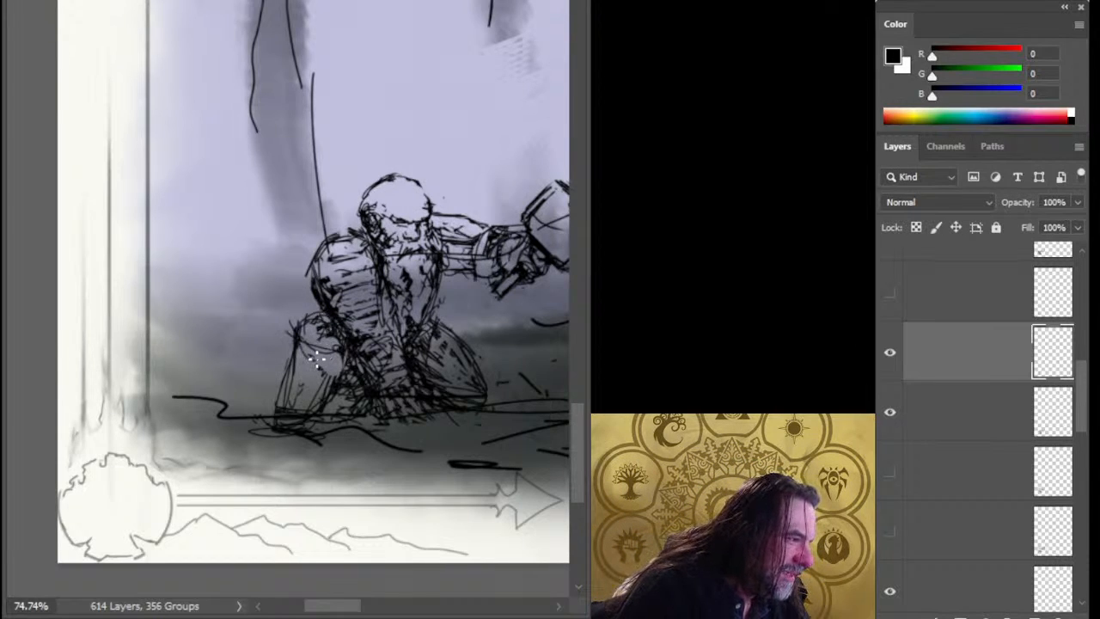
{"action": "left_click_drag", "start_coordinate": [306, 358], "coordinate": [345, 361]}
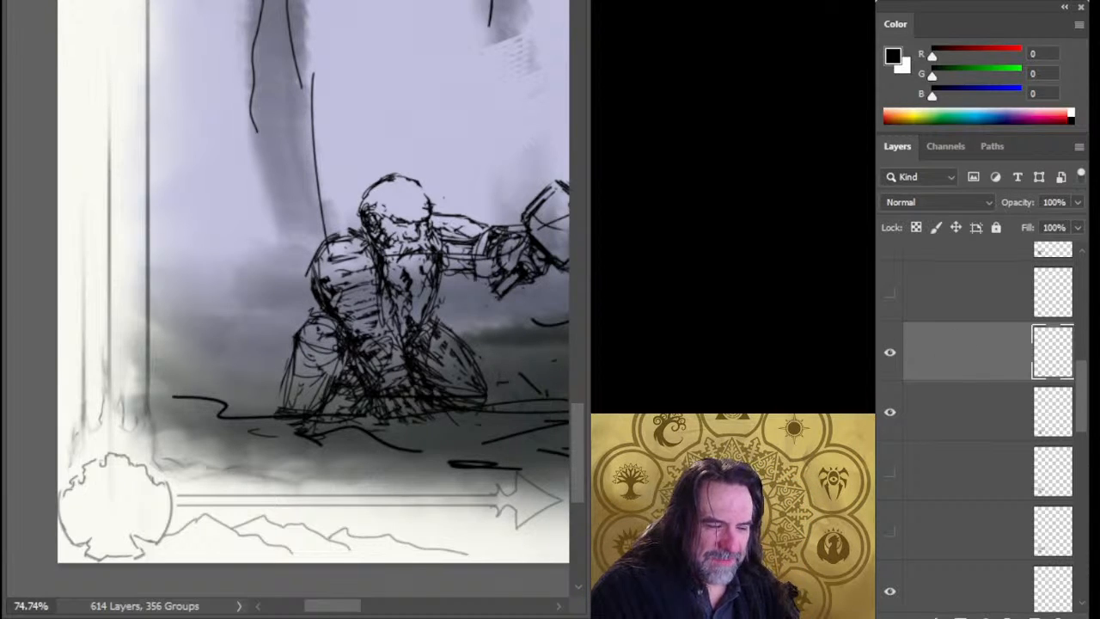
{"action": "key", "text": "ctrl+e"}
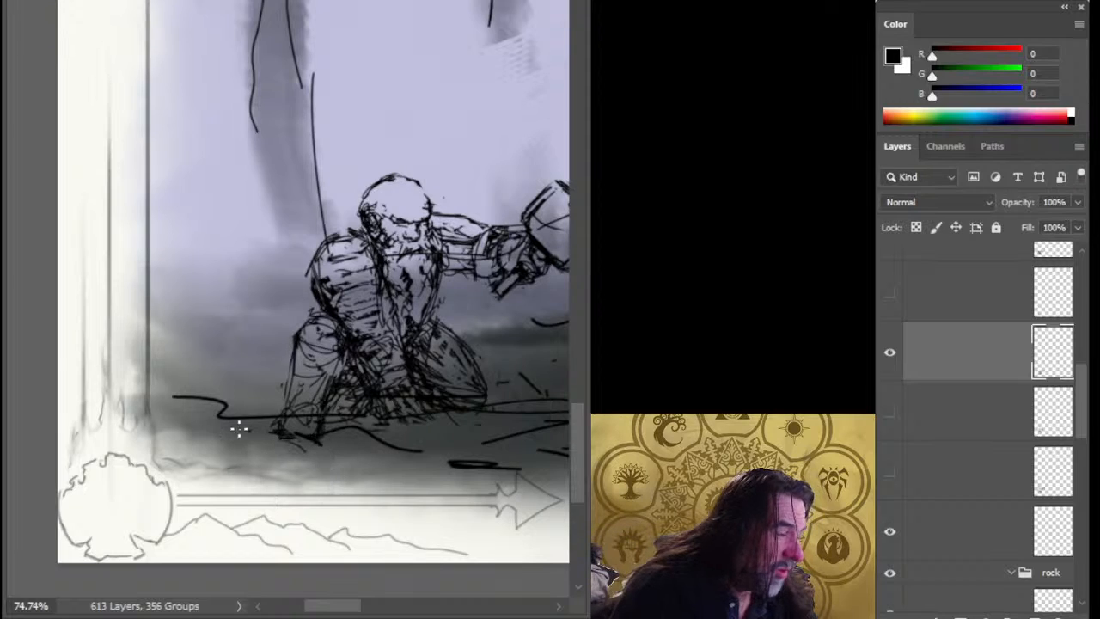
- Lasso the leg opposite the hammer, cut it onto its own layer and rotate it slightly so the foot swings outward from the body
{"action": "key", "text": "l"}
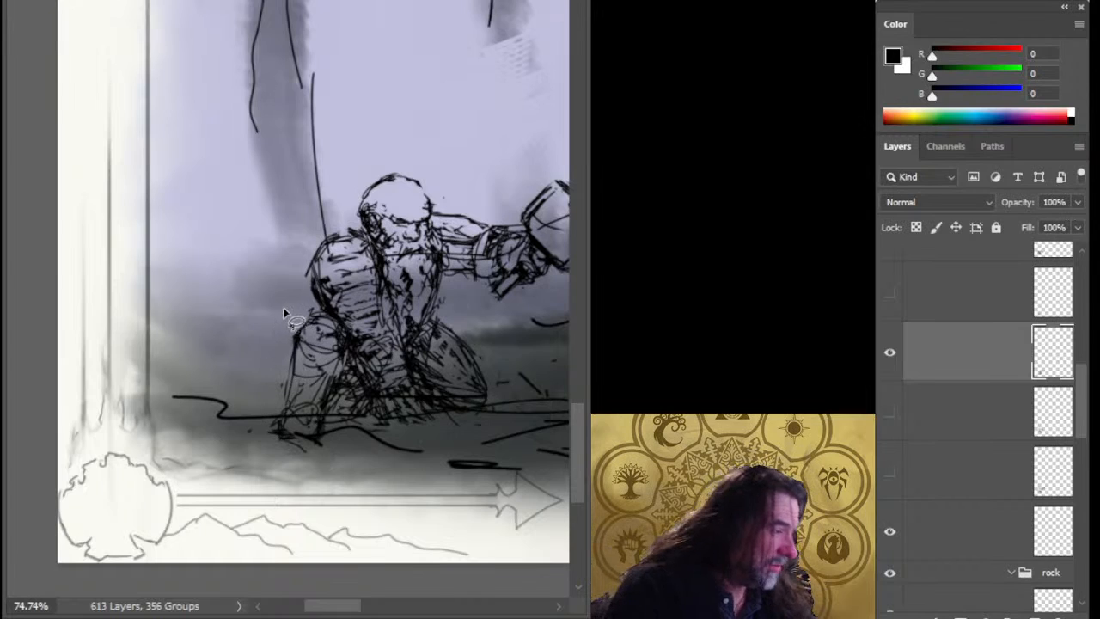
{"action": "mouse_move", "coordinate": [283, 310]}
{"action": "left_mouse_down"}
{"action": "mouse_move", "coordinate": [260, 474]}
{"action": "mouse_move", "coordinate": [327, 455]}
{"action": "left_mouse_up"}
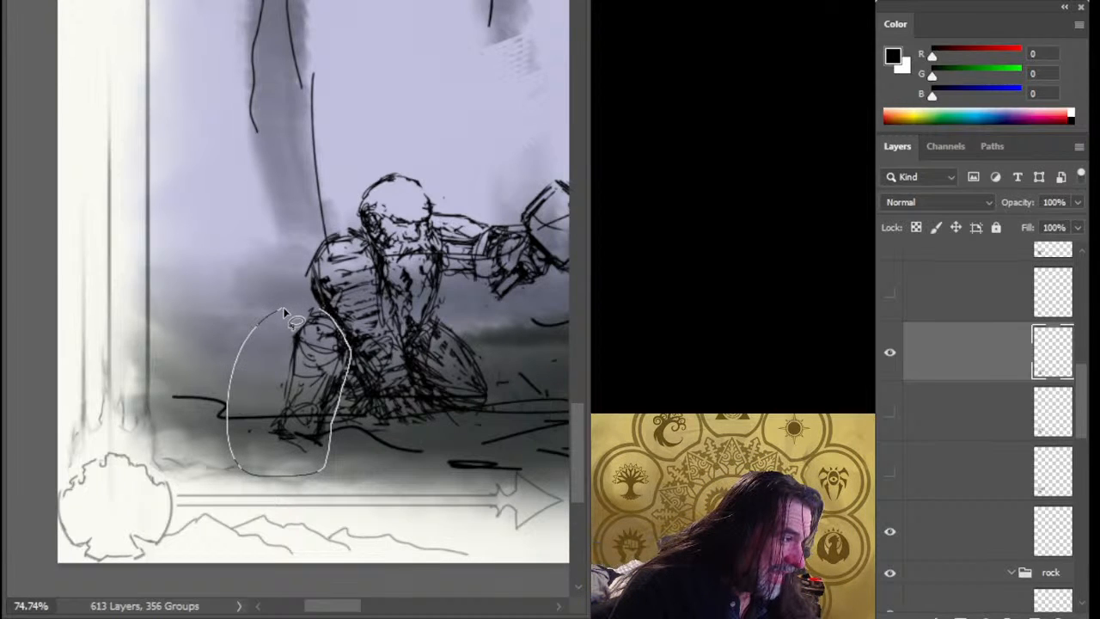
{"action": "key", "text": "ctrl+j"}
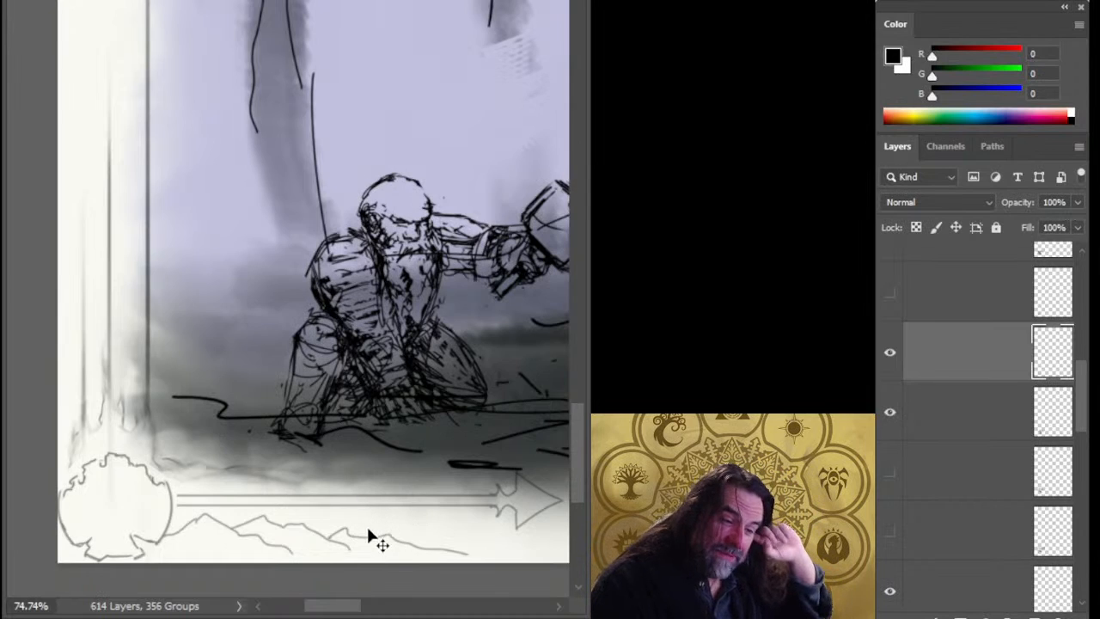
{"action": "left_click_drag", "start_coordinate": [403, 459], "coordinate": [385, 438]}
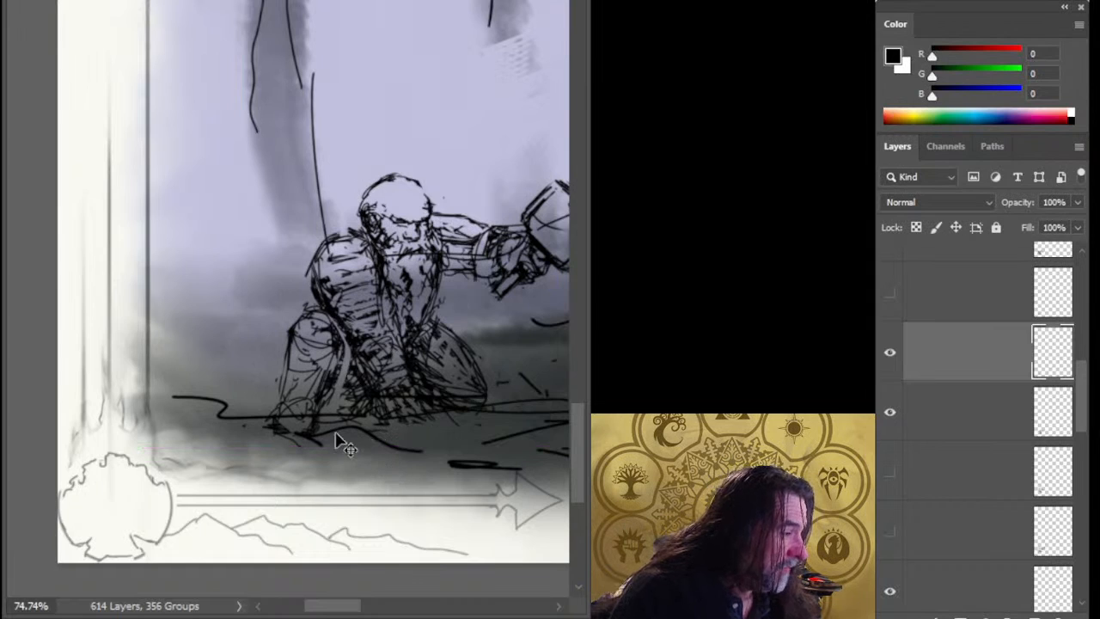
{"action": "key", "text": "ctrl+t"}
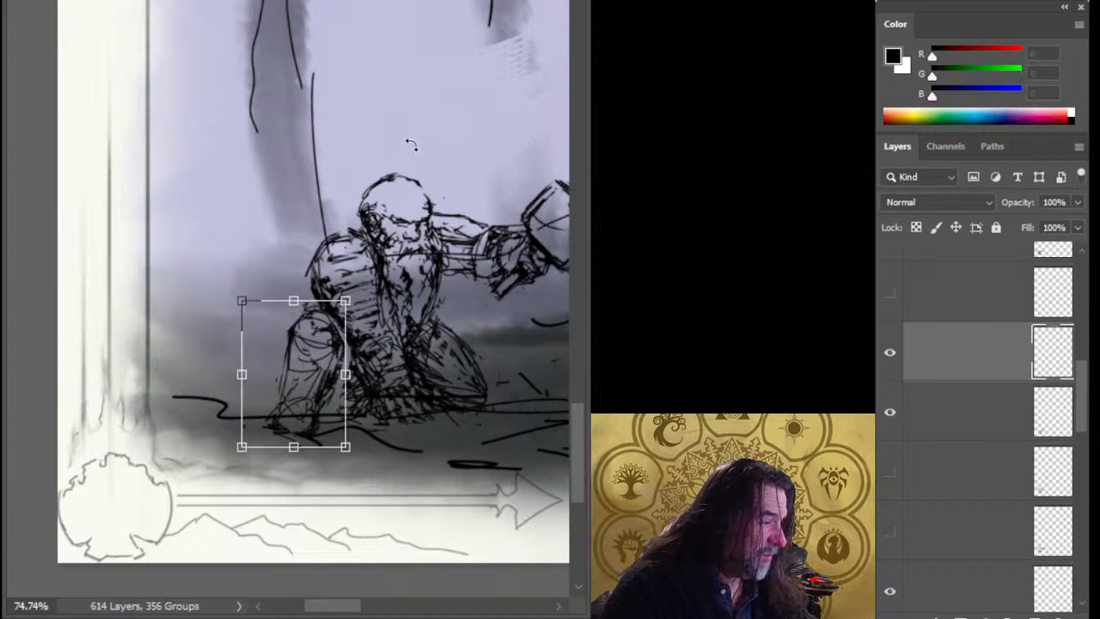
{"action": "left_click_drag", "start_coordinate": [414, 146], "coordinate": [459, 128]}
{"action": "key", "text": "Return"}
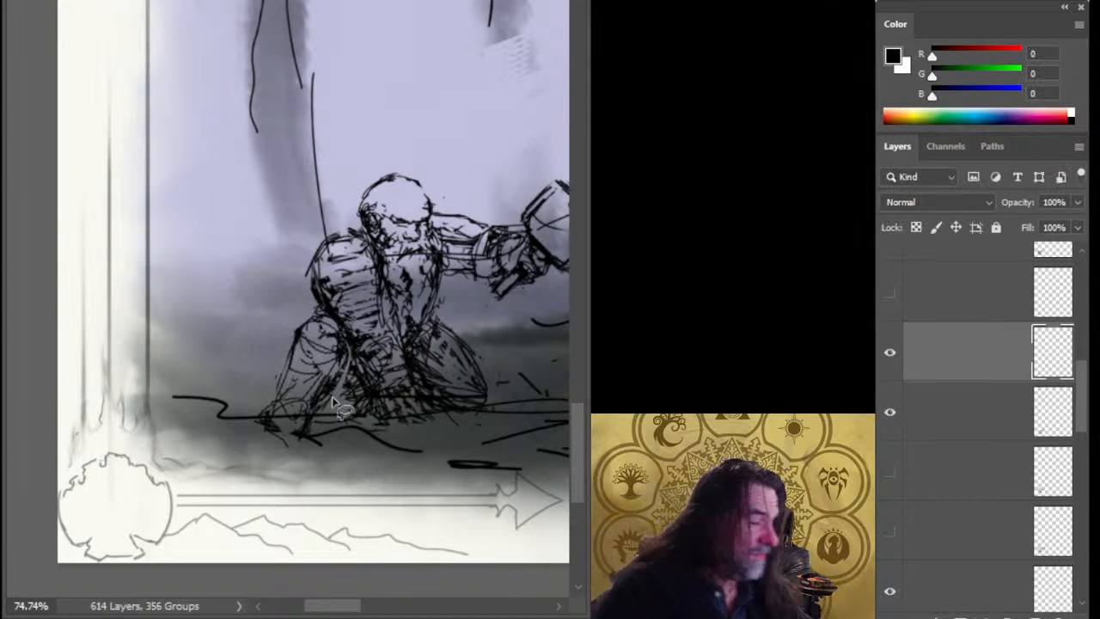
{"action": "left_click_drag", "start_coordinate": [474, 434], "coordinate": [474, 454]}
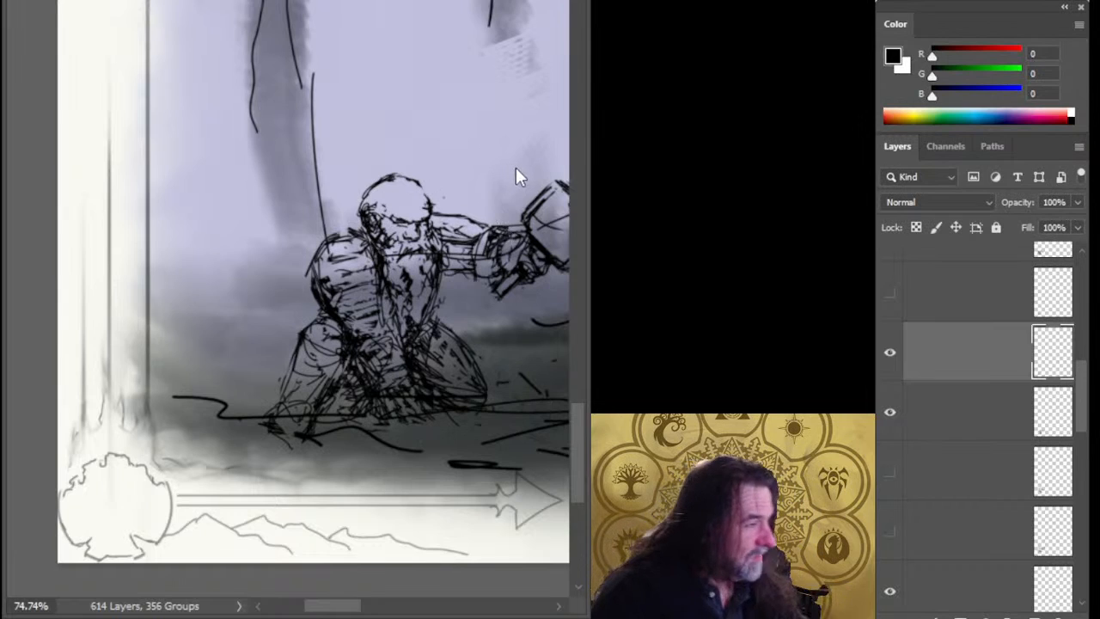
- Stretch the cut-out leg slightly longer and nudge it up and outward to meet the hip
{"action": "key", "text": "ctrl+t"}
{"action": "left_click_drag", "start_coordinate": [295, 448], "coordinate": [294, 469]}
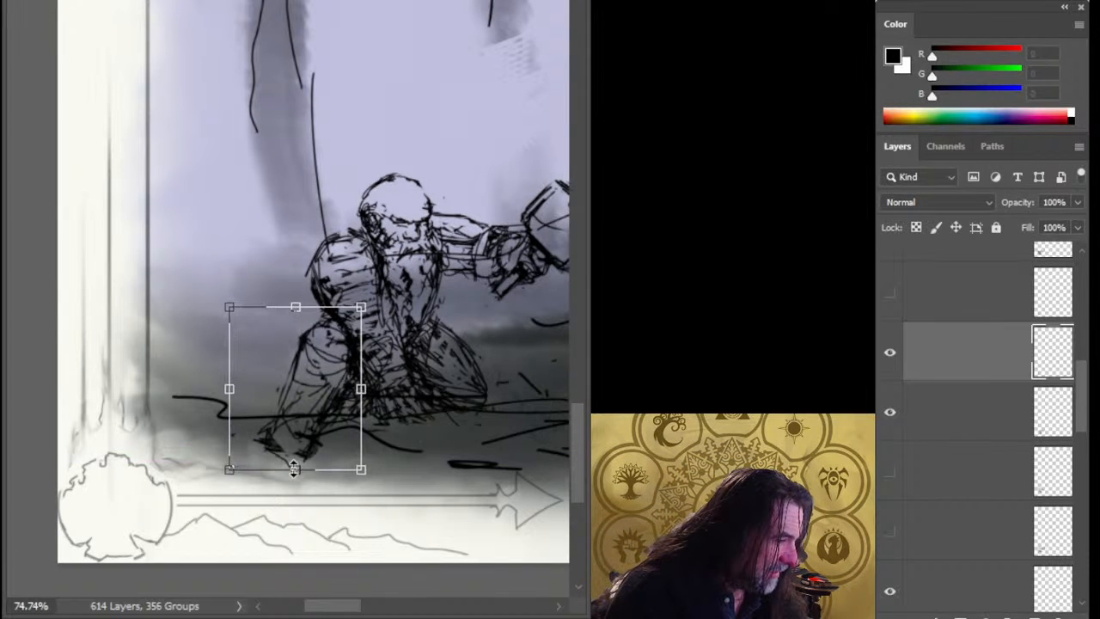
{"action": "left_click_drag", "start_coordinate": [313, 410], "coordinate": [308, 404]}
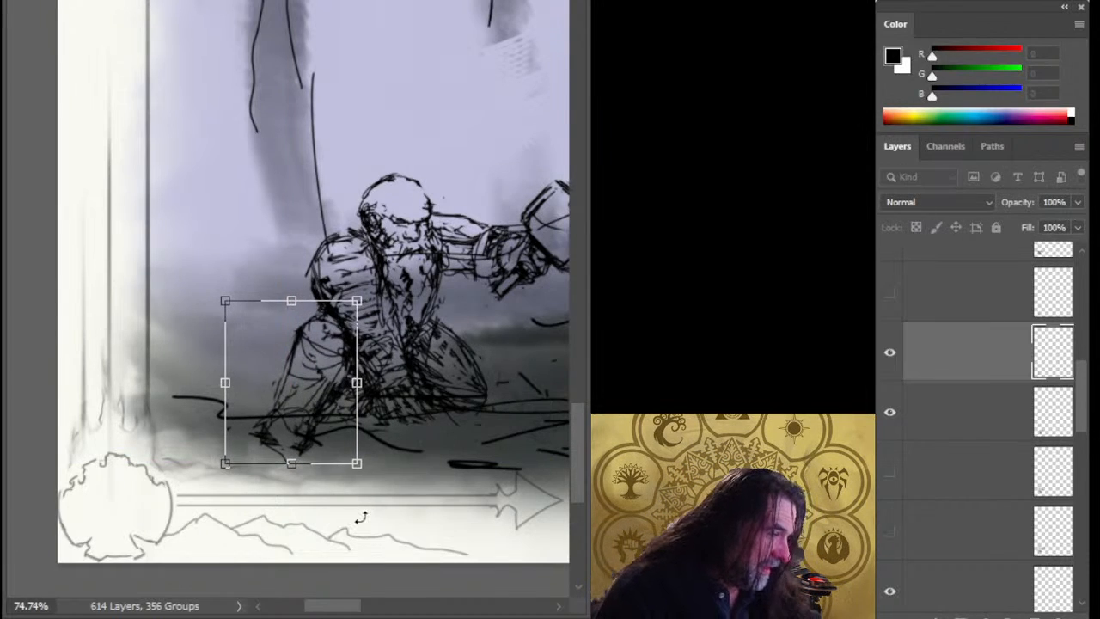
{"action": "key", "text": "Return"}
- Trim and redraw the foot and shin outlines of the cut-out leg, then merge it back into the figure layer
{"action": "left_click_drag", "start_coordinate": [305, 451], "coordinate": [265, 452]}
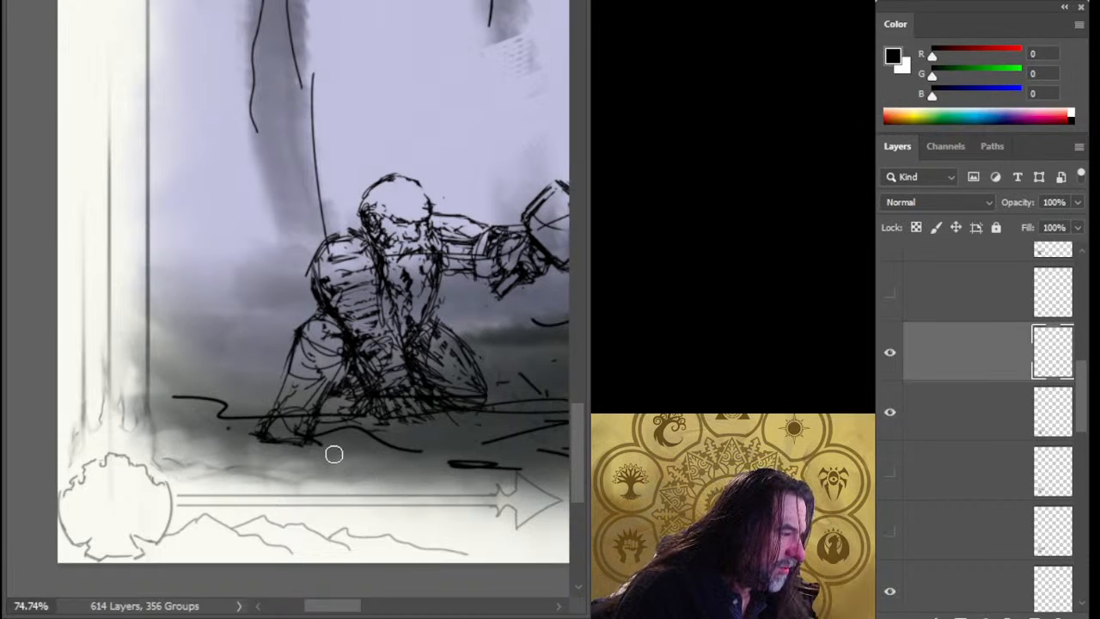
{"action": "left_click_drag", "start_coordinate": [332, 389], "coordinate": [341, 430]}
{"action": "left_click_drag", "start_coordinate": [282, 404], "coordinate": [287, 367]}
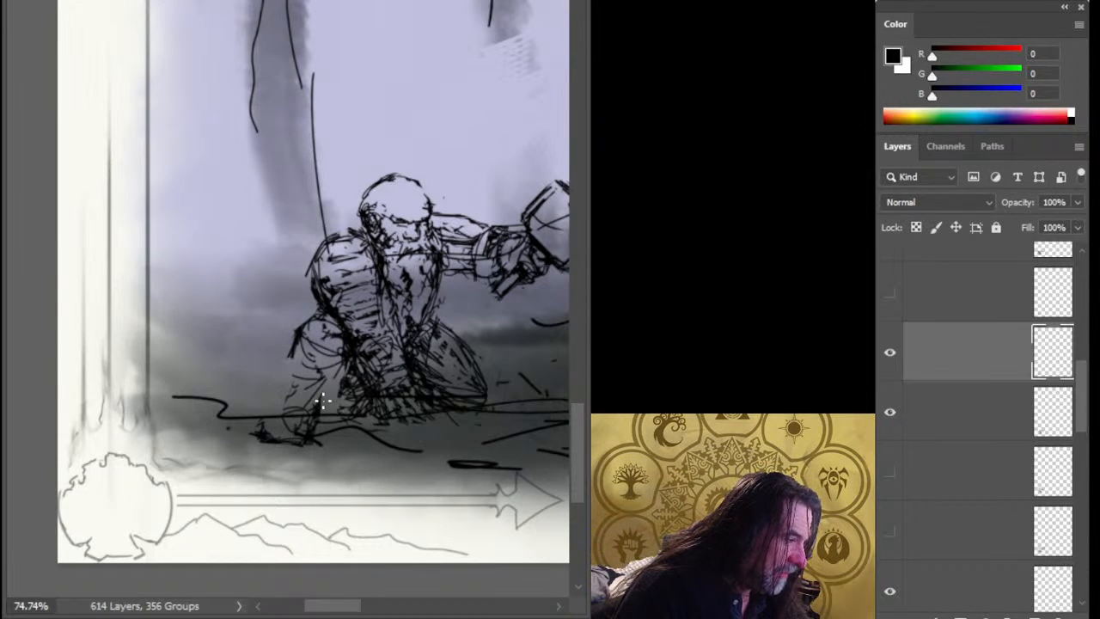
{"action": "mouse_move", "coordinate": [323, 400]}
{"action": "left_mouse_down"}
{"action": "mouse_move", "coordinate": [343, 358]}
{"action": "mouse_move", "coordinate": [288, 414]}
{"action": "mouse_move", "coordinate": [260, 392]}
{"action": "mouse_move", "coordinate": [279, 387]}
{"action": "mouse_move", "coordinate": [297, 338]}
{"action": "mouse_move", "coordinate": [256, 428]}
{"action": "mouse_move", "coordinate": [285, 488]}
{"action": "mouse_move", "coordinate": [261, 458]}
{"action": "left_mouse_up"}
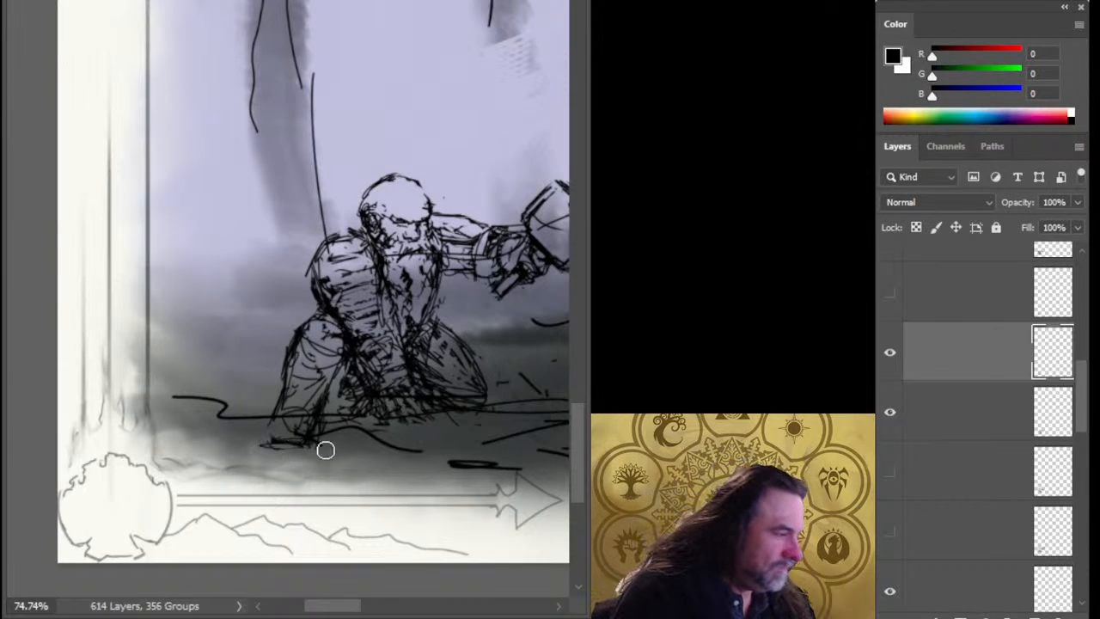
{"action": "left_click_drag", "start_coordinate": [266, 452], "coordinate": [304, 453]}
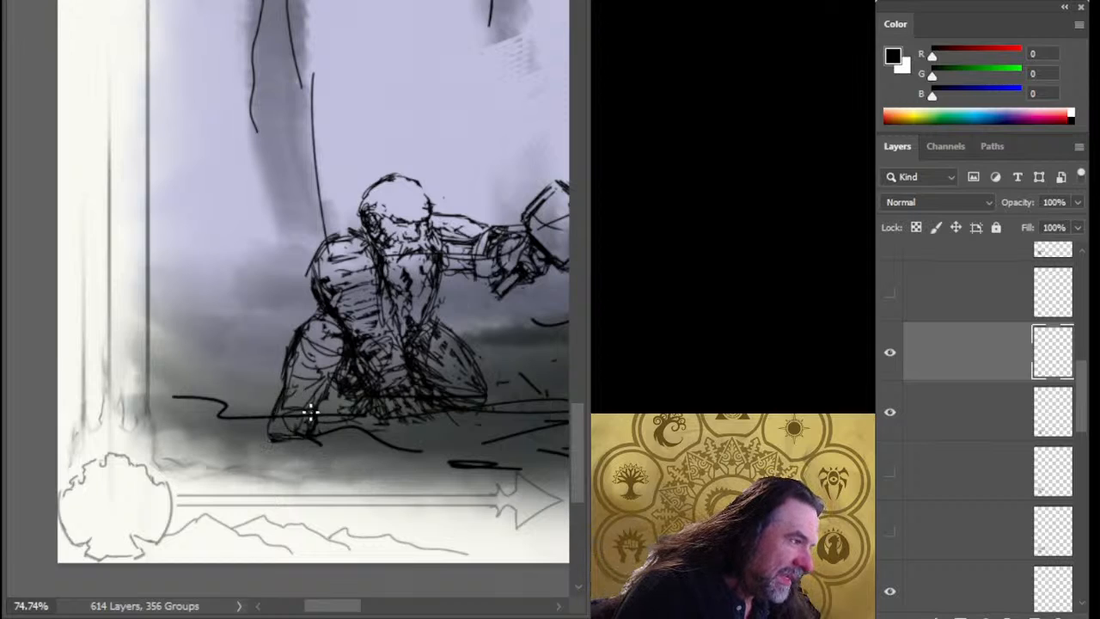
{"action": "left_click_drag", "start_coordinate": [297, 375], "coordinate": [320, 317]}
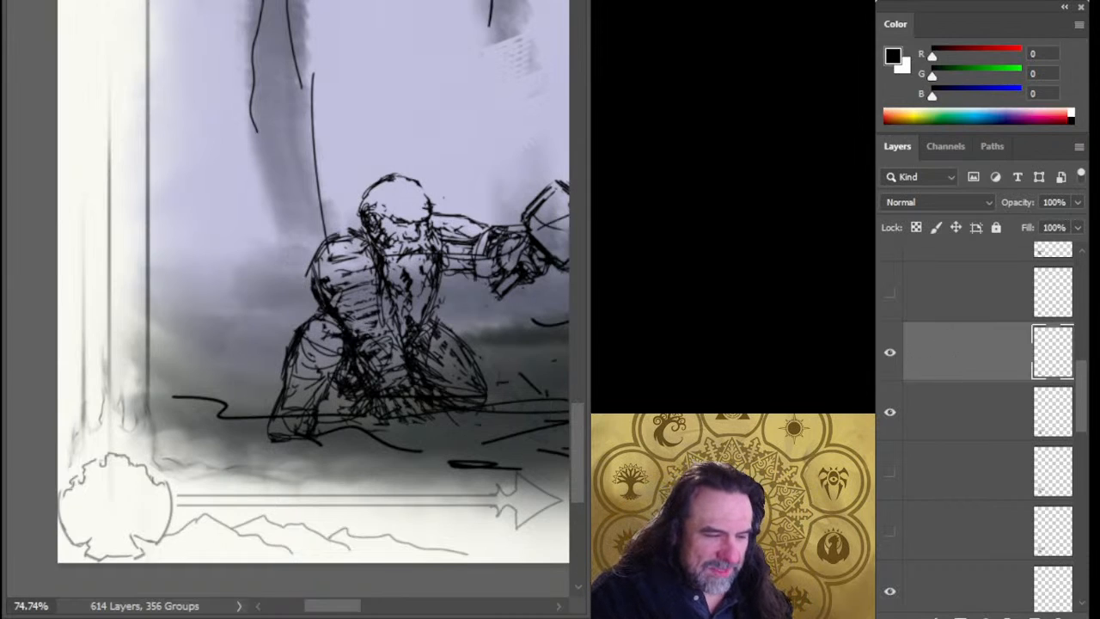
{"action": "key", "text": "ctrl+e"}
- Rotate the whole hammer figure slightly clockwise
{"action": "left_click_drag", "start_coordinate": [431, 384], "coordinate": [334, 365]}
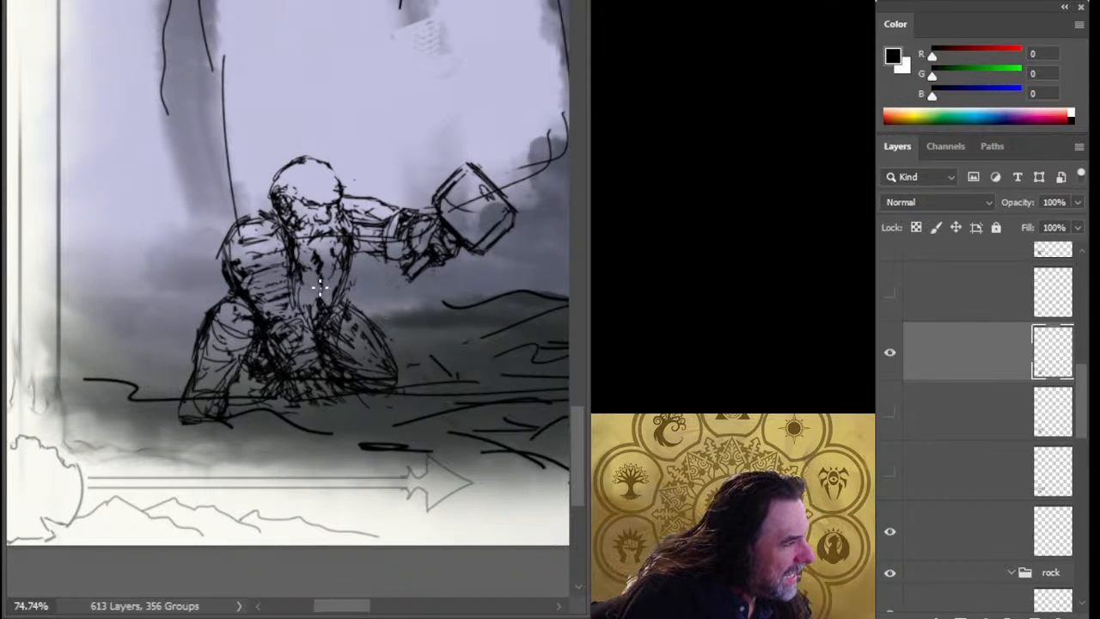
{"action": "scroll", "coordinate": [392, 417], "scroll_direction": "down", "scroll_amount": 3}
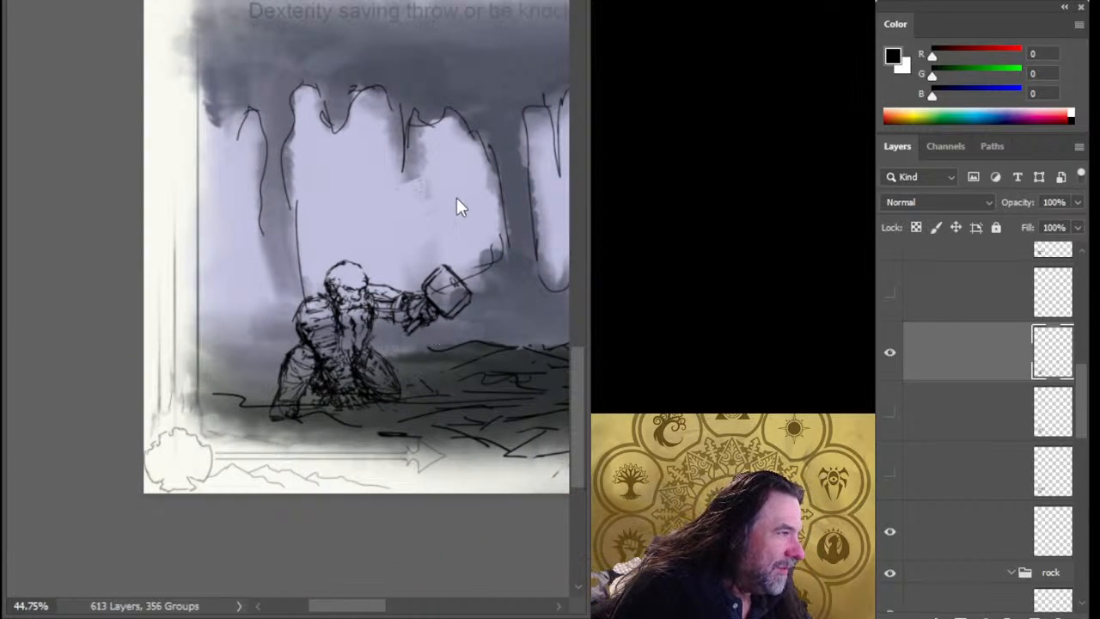
{"action": "key", "text": "ctrl+t"}
{"action": "left_click_drag", "start_coordinate": [446, 166], "coordinate": [455, 162]}
{"action": "key", "text": "Return"}
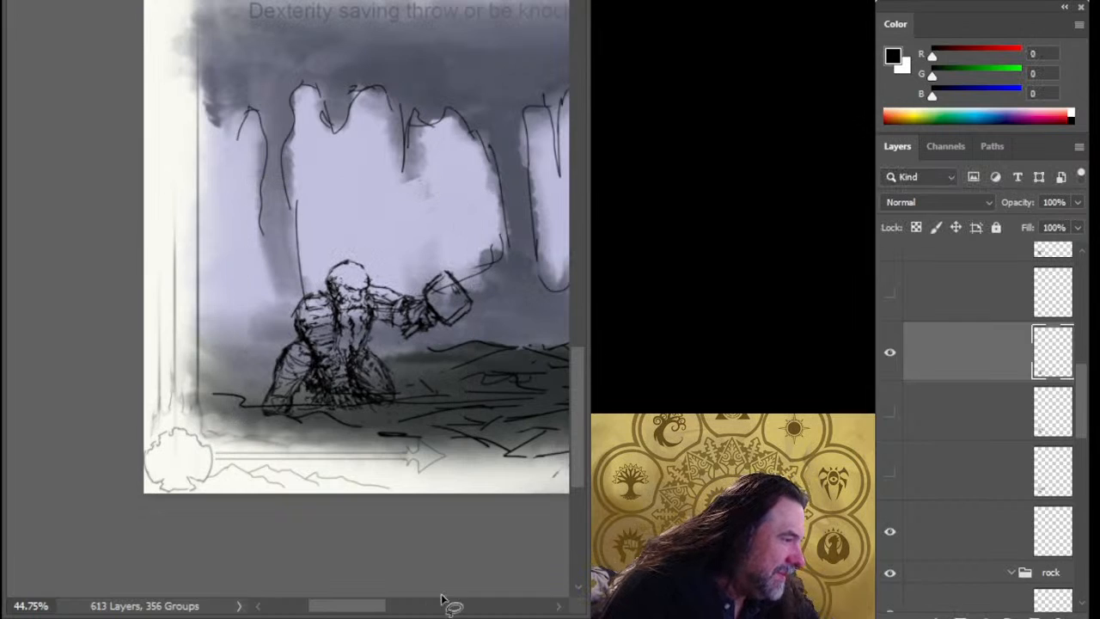
- Compare the figure with its earlier rough version in the full scene by briefly showing the older sketch layer
{"action": "scroll", "coordinate": [335, 430], "scroll_direction": "down", "scroll_amount": 5}
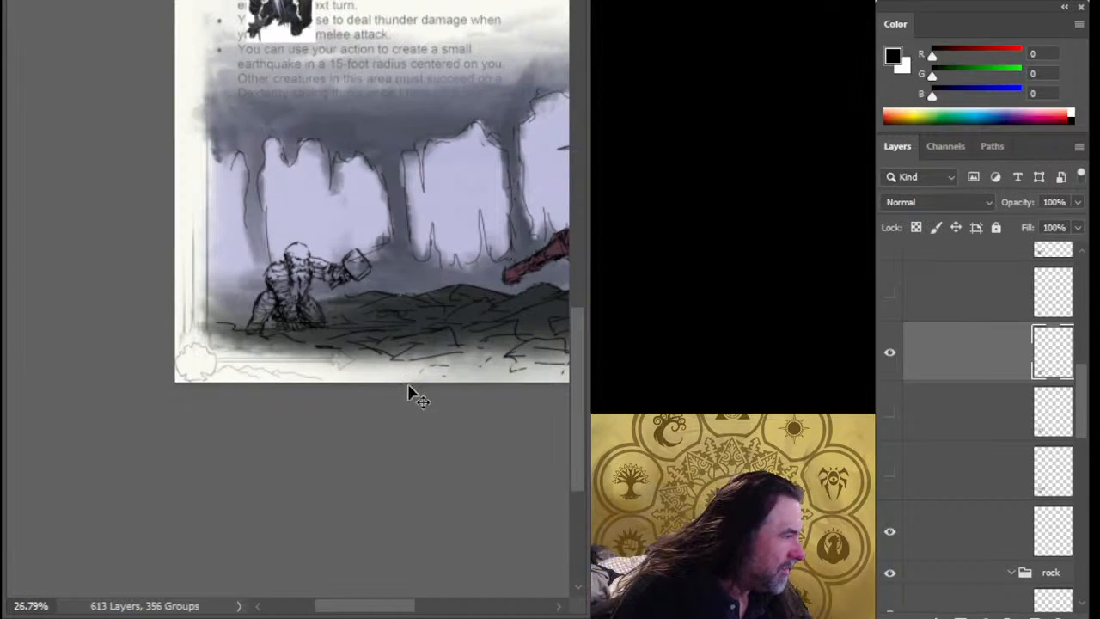
{"action": "left_click_drag", "start_coordinate": [425, 400], "coordinate": [331, 358]}
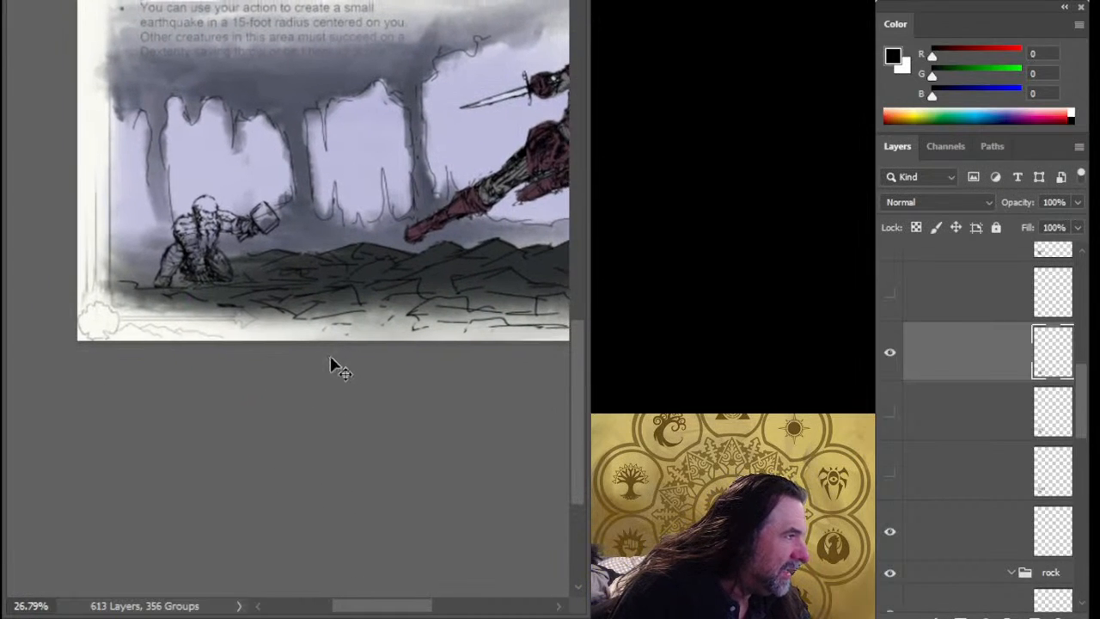
{"action": "scroll", "coordinate": [329, 357], "scroll_direction": "down", "scroll_amount": 2}
{"action": "left_click_drag", "start_coordinate": [375, 311], "coordinate": [296, 301]}
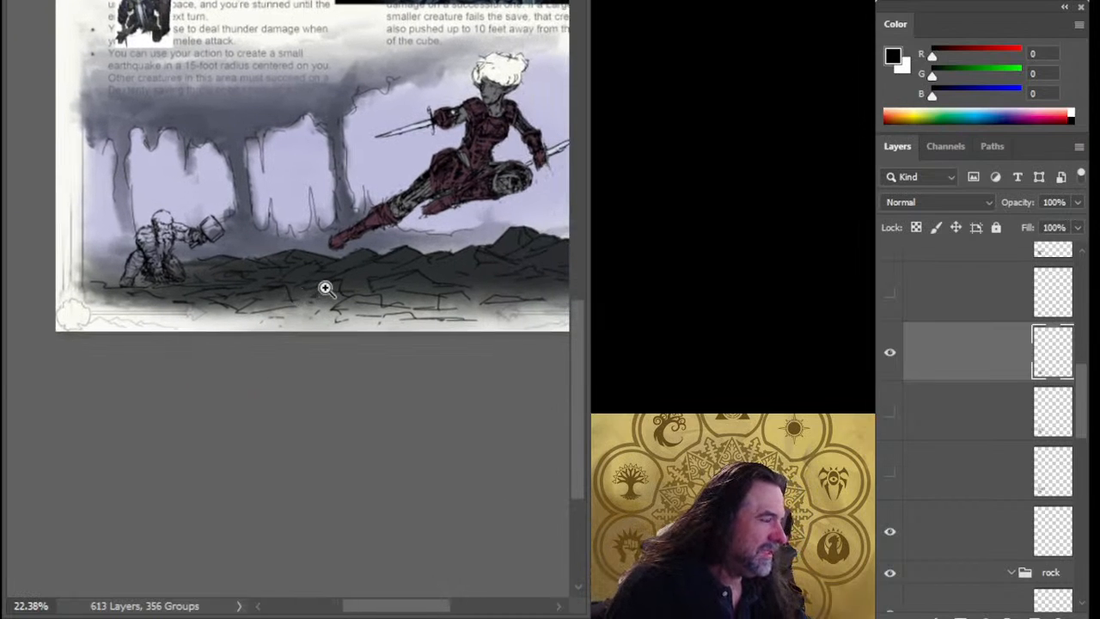
{"action": "left_click", "coordinate": [894, 486]}
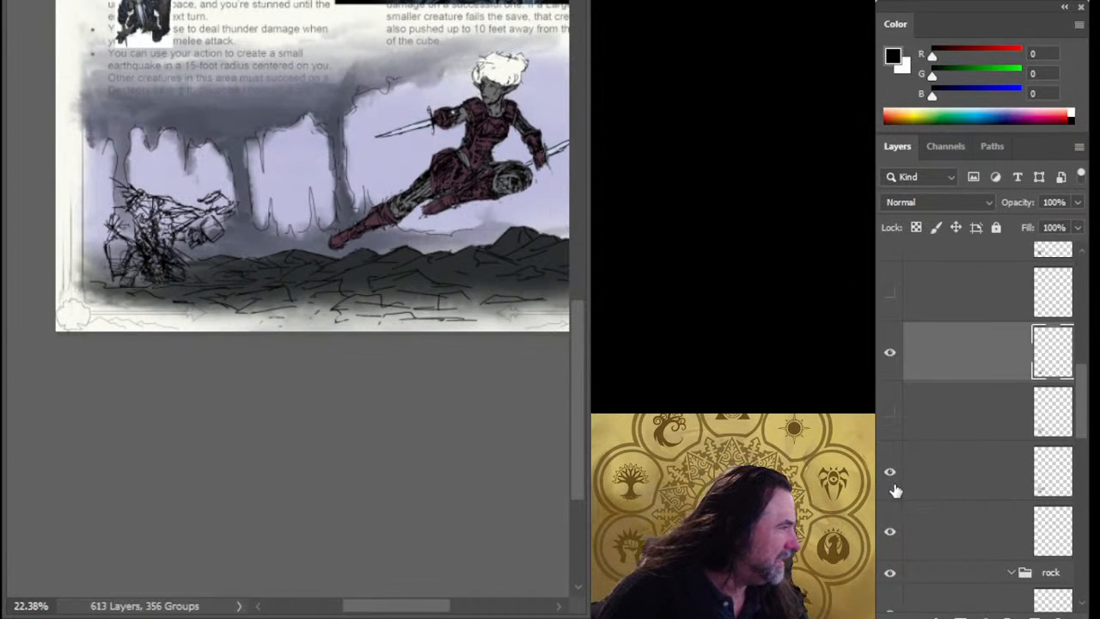
{"action": "left_click", "coordinate": [892, 473]}
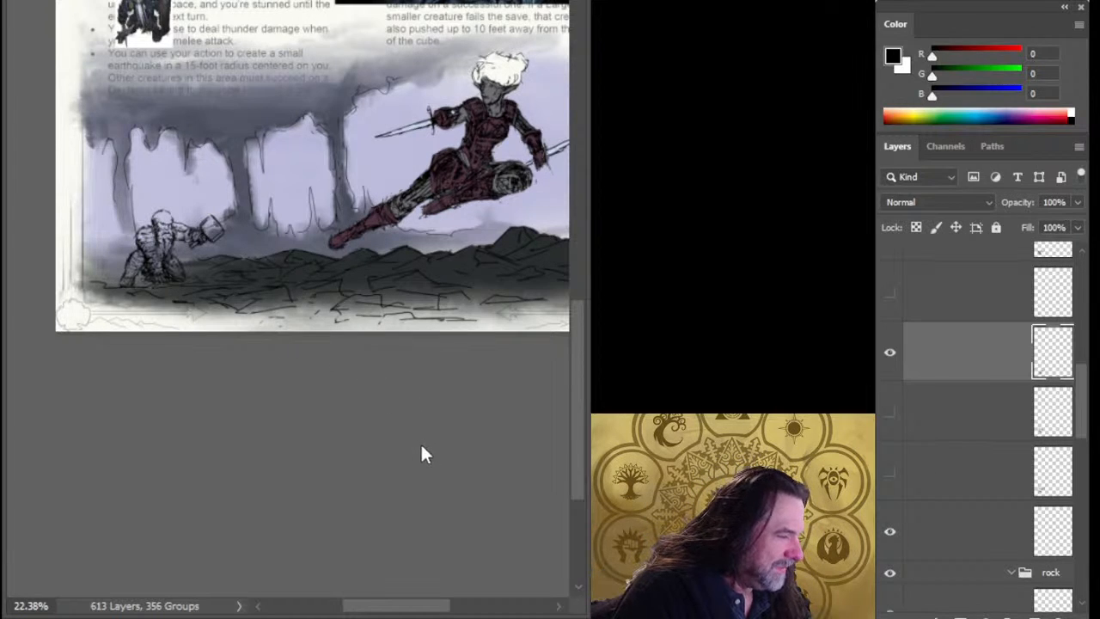
- Enlarge the hammer figure proportionally and shift it slightly toward the leaping swordswoman
{"action": "key", "text": "ctrl+t"}
{"action": "left_click_drag", "start_coordinate": [158, 173], "coordinate": [177, 127]}
{"action": "key", "text": "Return"}
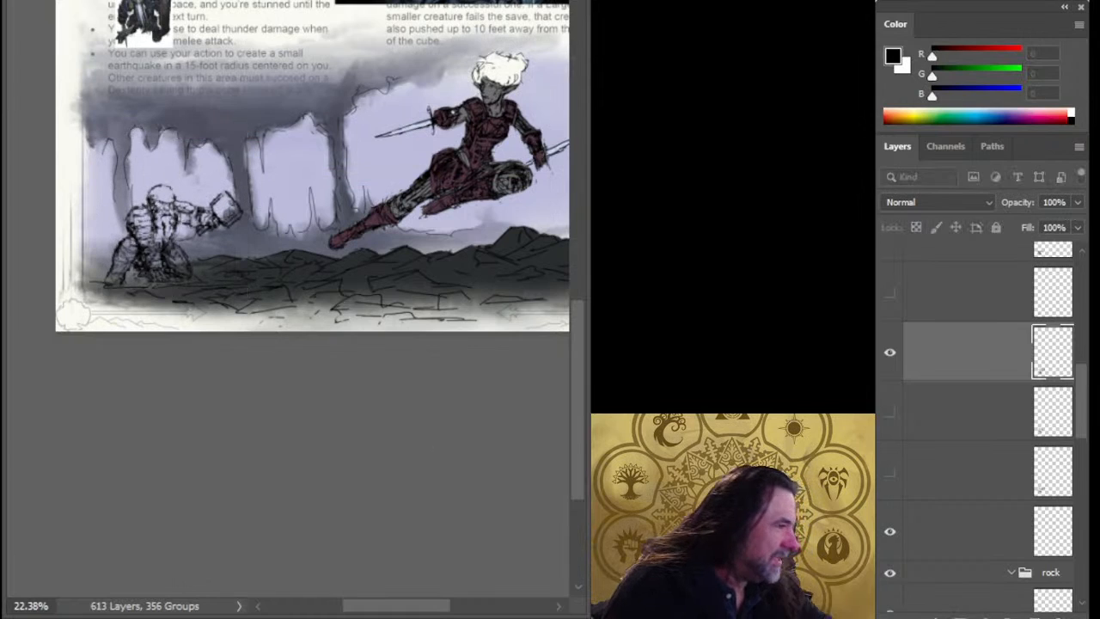
{"action": "left_click_drag", "start_coordinate": [359, 394], "coordinate": [372, 392]}
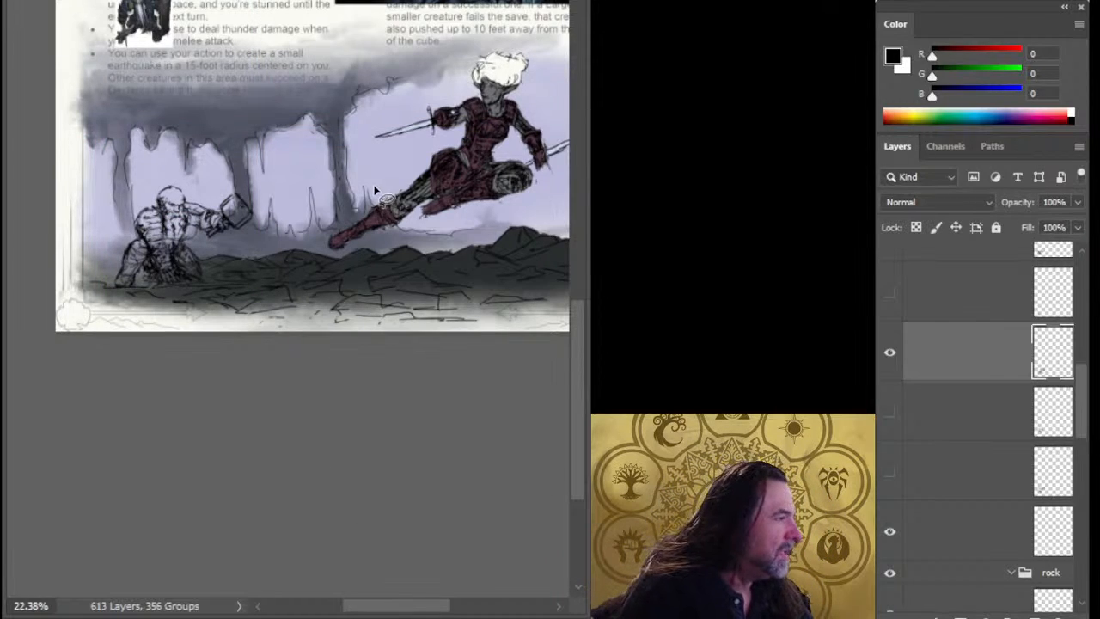
- Stretch the hammer figure slightly taller and move it a little further toward the swordswoman and down onto the rocky ground
{"action": "key", "text": "ctrl+t"}
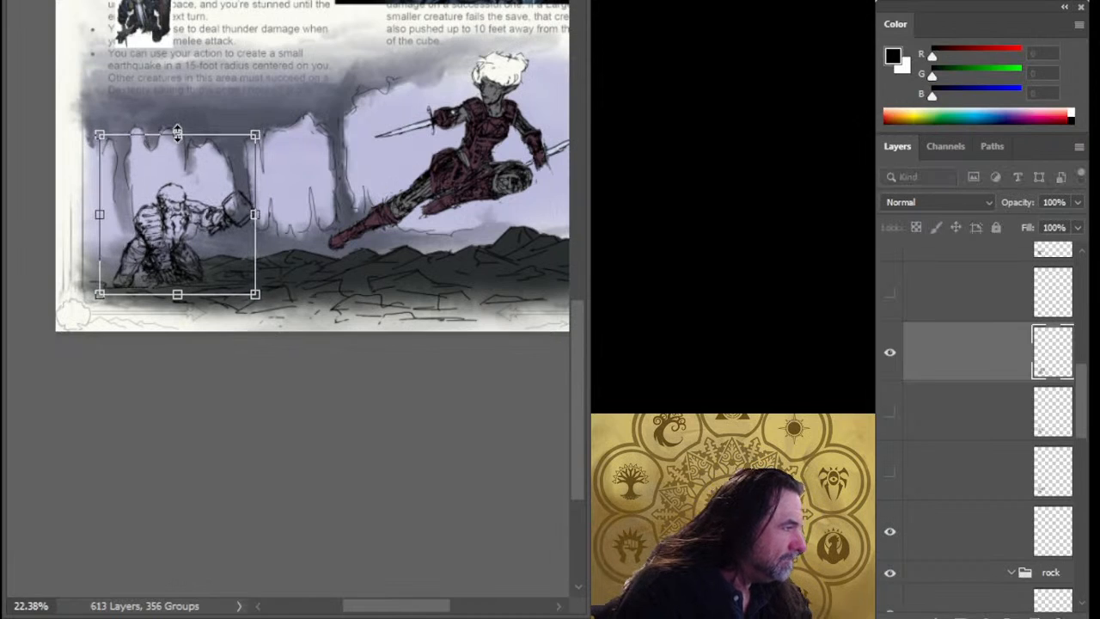
{"action": "key", "text": "Return"}
{"action": "mouse_move", "coordinate": [366, 316]}
{"action": "left_mouse_down"}
{"action": "mouse_move", "coordinate": [376, 304]}
{"action": "mouse_move", "coordinate": [379, 314]}
{"action": "left_mouse_up"}
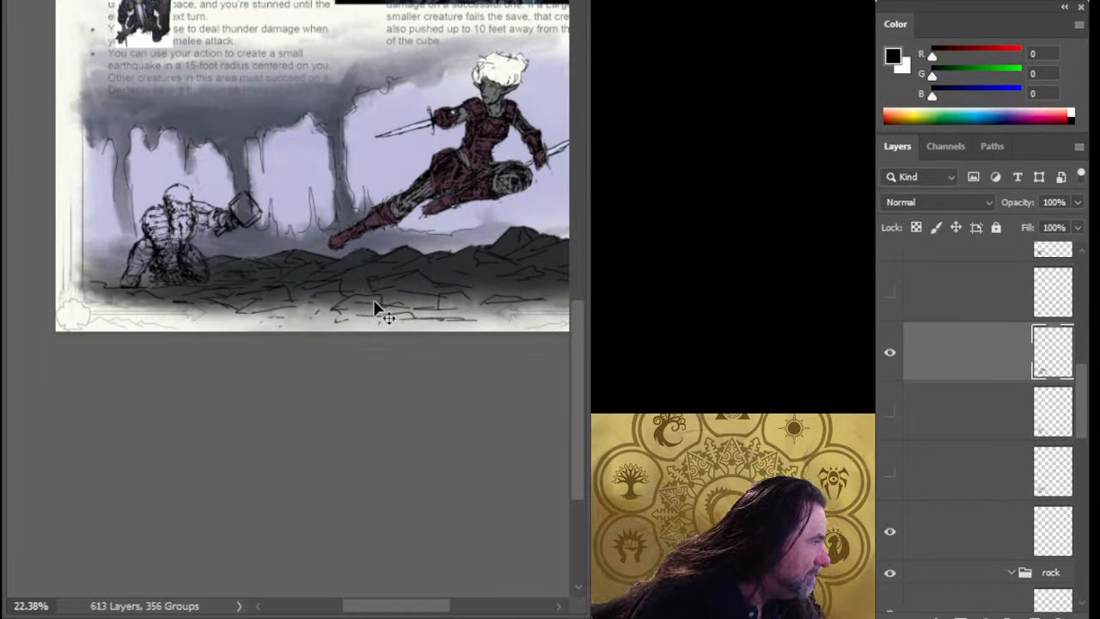
{"action": "left_click_drag", "start_coordinate": [374, 302], "coordinate": [376, 308]}
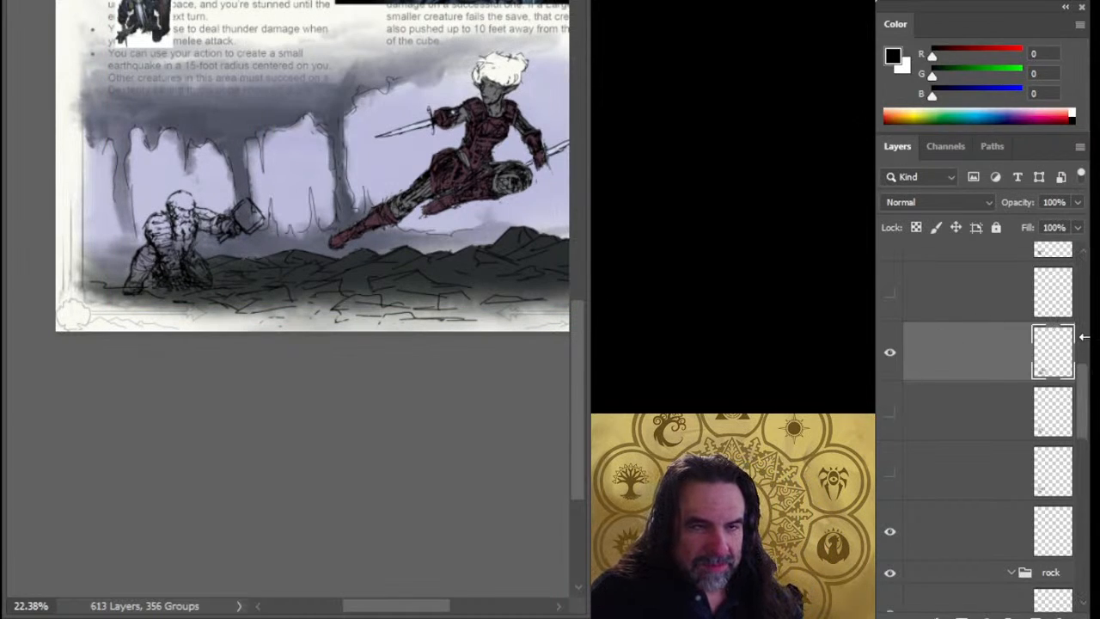
{"action": "scroll", "coordinate": [1058, 348], "scroll_direction": "up", "scroll_amount": 5}
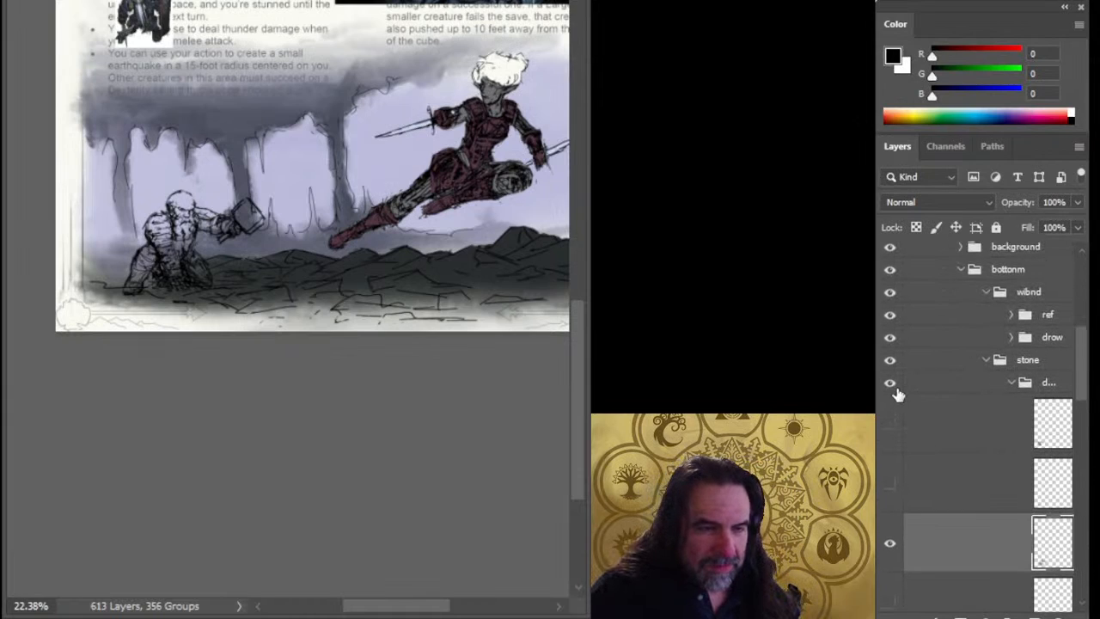
- Compare the cavern scene with and without the hammer figure by toggling the visibility of its layer group
{"action": "left_click", "coordinate": [890, 385]}
{"action": "left_click", "coordinate": [891, 385]}
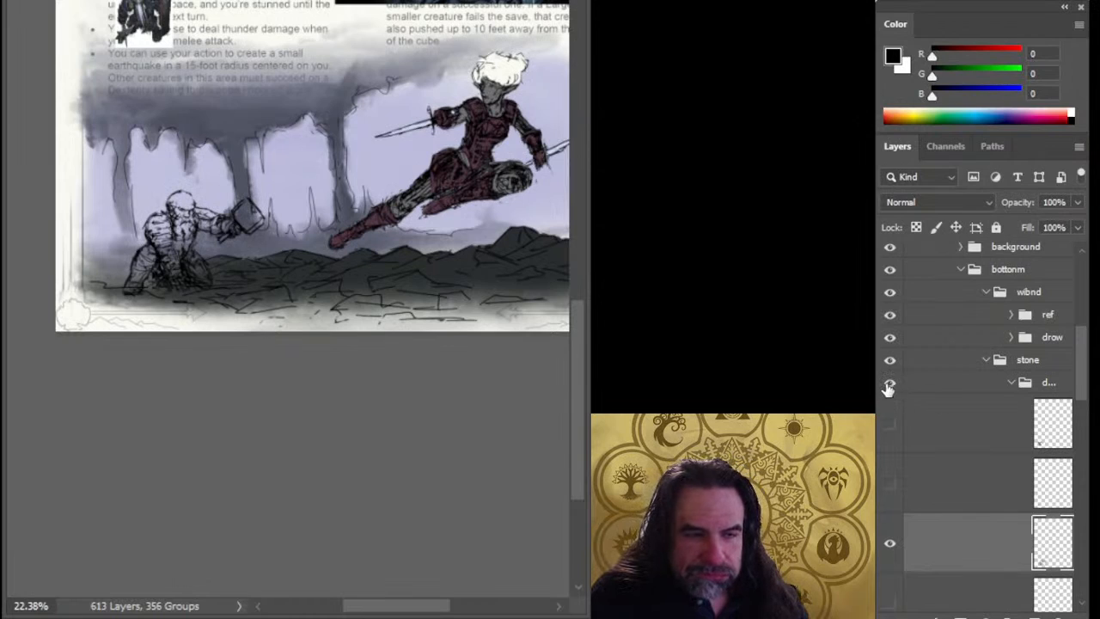
{"action": "left_click", "coordinate": [890, 386]}
{"action": "left_click", "coordinate": [890, 385]}
- Place the rock group above the hammer figure's group, and move the figure slightly up and away from the swordswoman
{"action": "mouse_move", "coordinate": [1083, 351]}
{"action": "left_mouse_down"}
{"action": "mouse_move", "coordinate": [1084, 425]}
{"action": "mouse_move", "coordinate": [1082, 416]}
{"action": "left_mouse_up"}
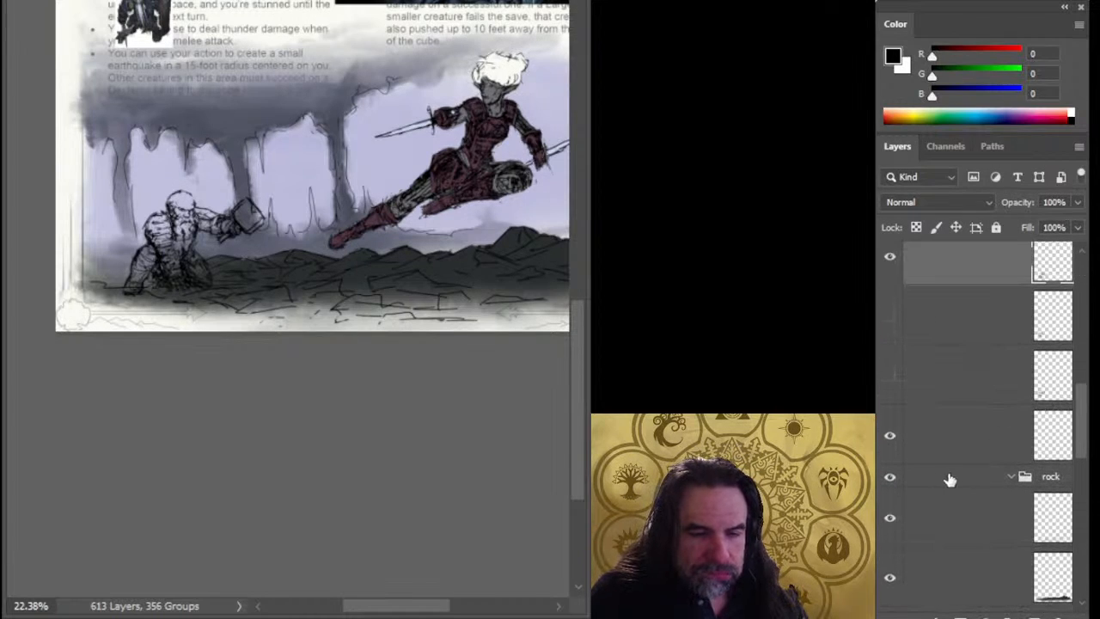
{"action": "left_click", "coordinate": [1011, 476]}
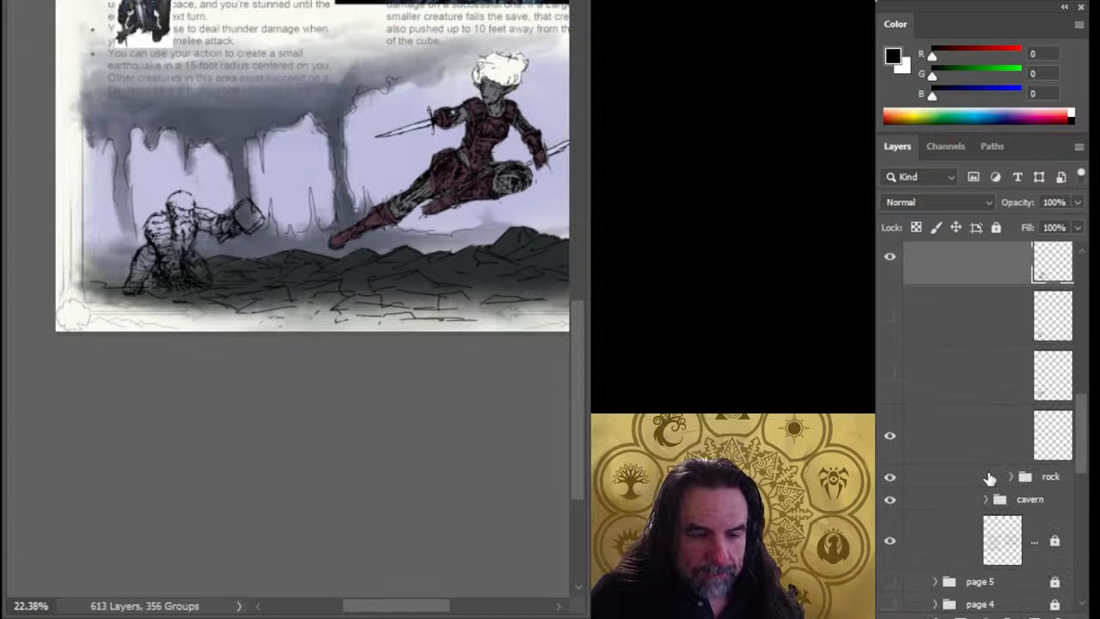
{"action": "left_click_drag", "start_coordinate": [993, 484], "coordinate": [982, 286]}
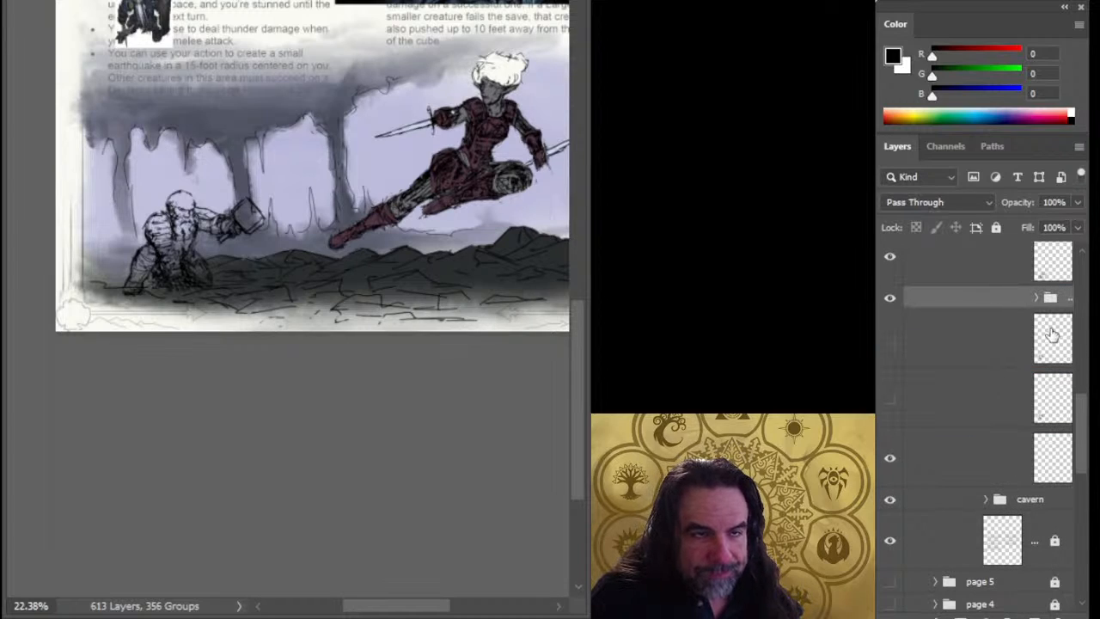
{"action": "scroll", "coordinate": [1083, 402], "scroll_direction": "up", "scroll_amount": 3}
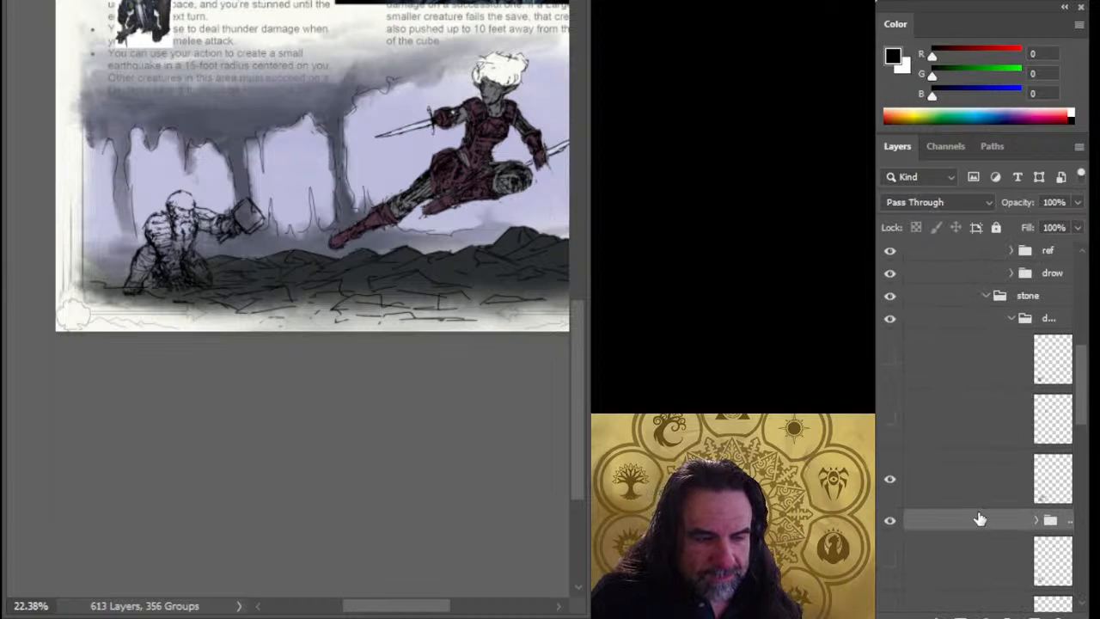
{"action": "left_click_drag", "start_coordinate": [977, 521], "coordinate": [989, 309]}
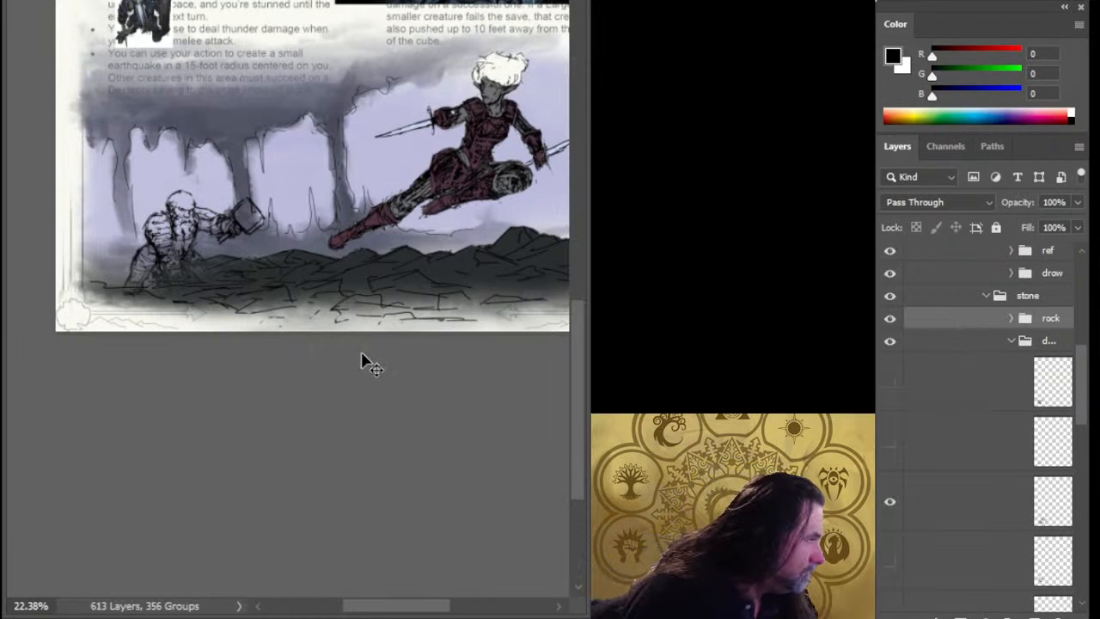
{"action": "left_click", "coordinate": [971, 342]}
{"action": "mouse_move", "coordinate": [431, 342]}
{"action": "left_mouse_down"}
{"action": "mouse_move", "coordinate": [424, 311]}
{"action": "mouse_move", "coordinate": [427, 331]}
{"action": "left_mouse_up"}
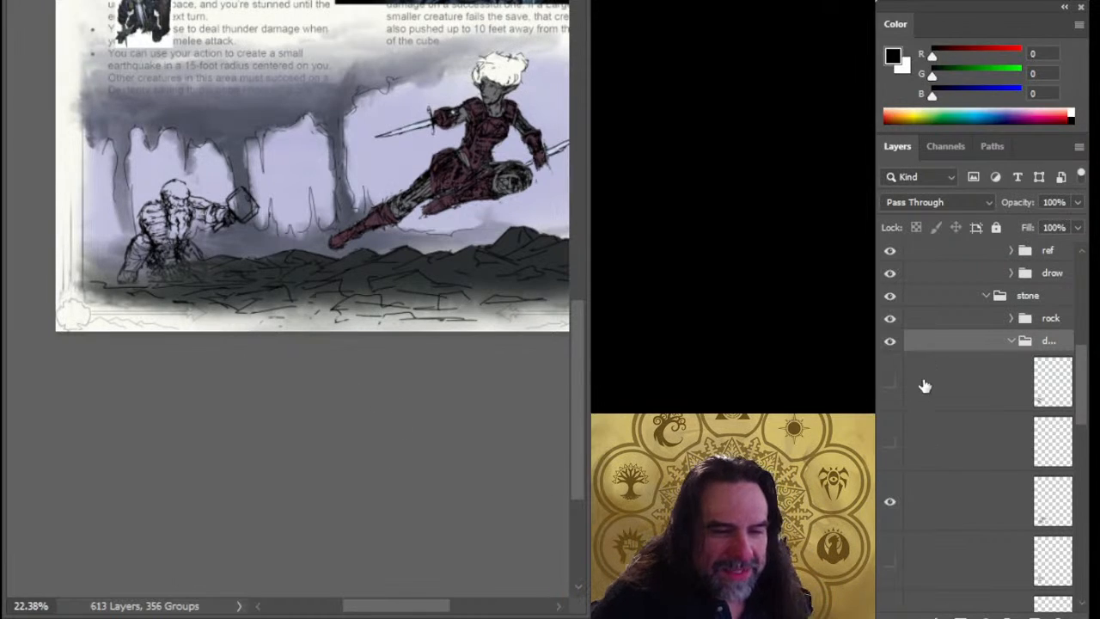
- Move the current hammer figure sketch to the top of its group and briefly show the older sketch for comparison
{"action": "left_click", "coordinate": [890, 502]}
{"action": "left_click", "coordinate": [891, 503]}
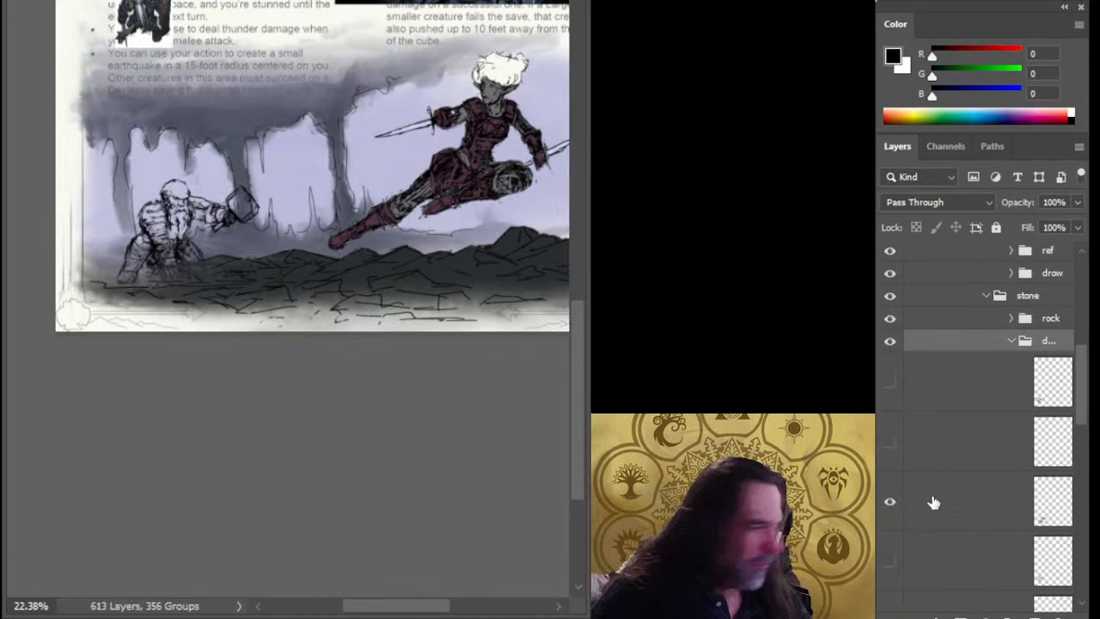
{"action": "left_click_drag", "start_coordinate": [937, 503], "coordinate": [937, 400]}
{"action": "left_click", "coordinate": [890, 444]}
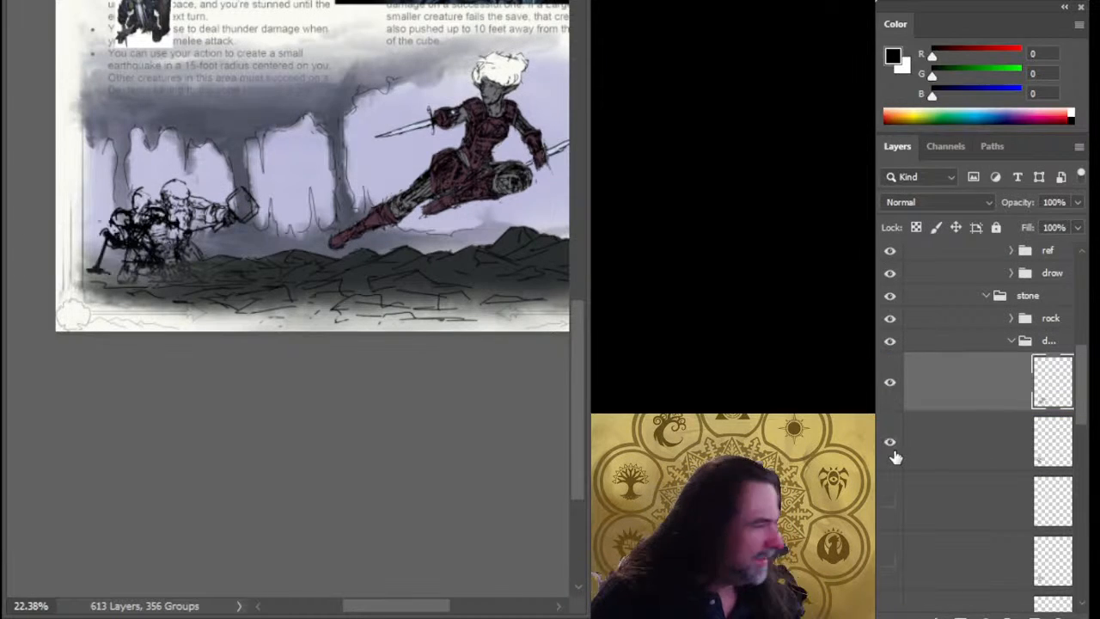
{"action": "left_click", "coordinate": [893, 452]}
- Group the older hammer figure layers beneath the current sketch and hide that group
{"action": "left_click", "coordinate": [971, 456]}
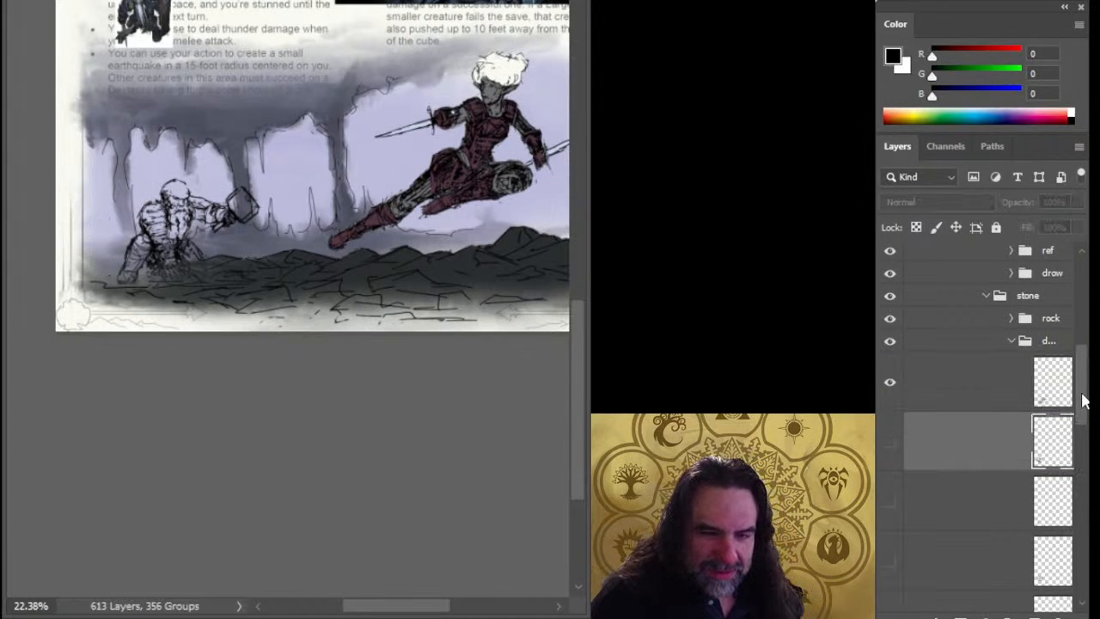
{"action": "left_click_drag", "start_coordinate": [1083, 400], "coordinate": [1084, 455]}
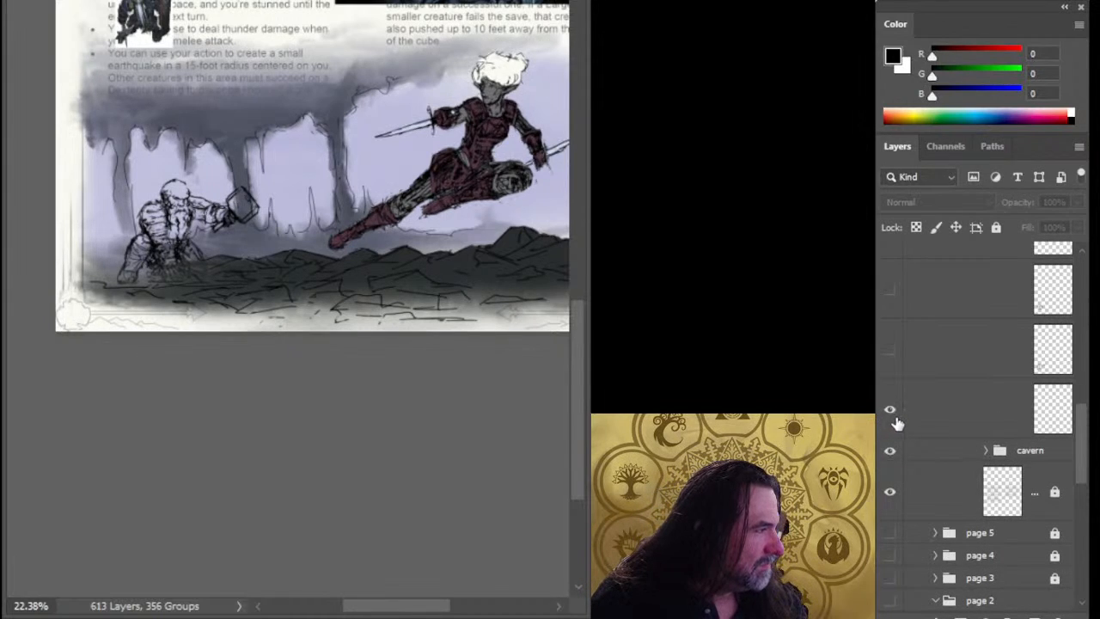
{"action": "left_click", "coordinate": [928, 431], "text": "shift"}
{"action": "key", "text": "ctrl+g"}
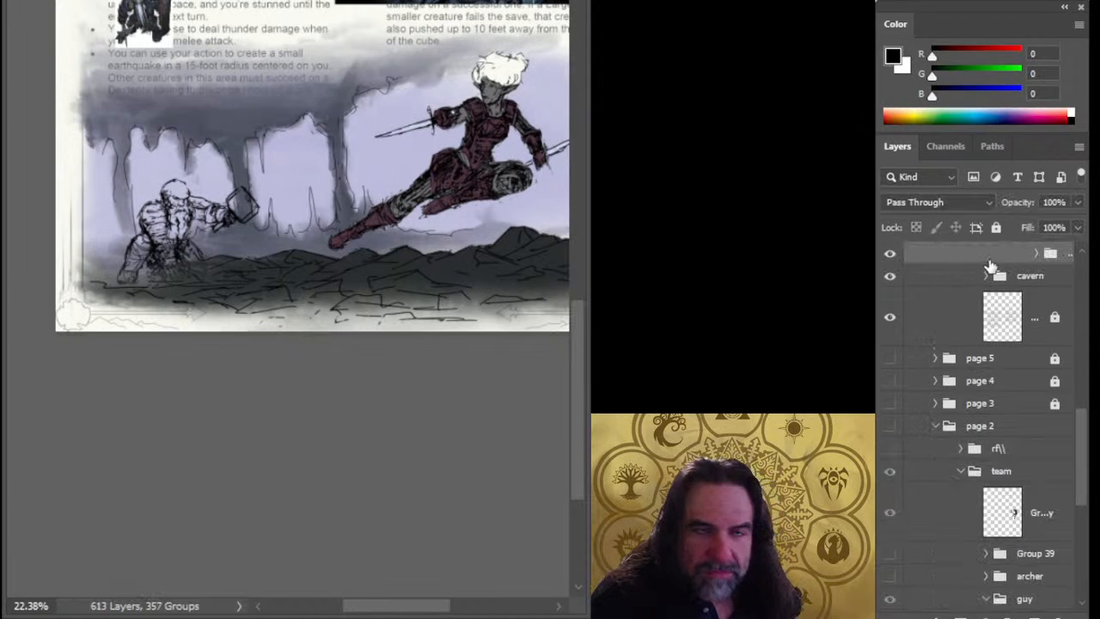
{"action": "left_click", "coordinate": [891, 254]}
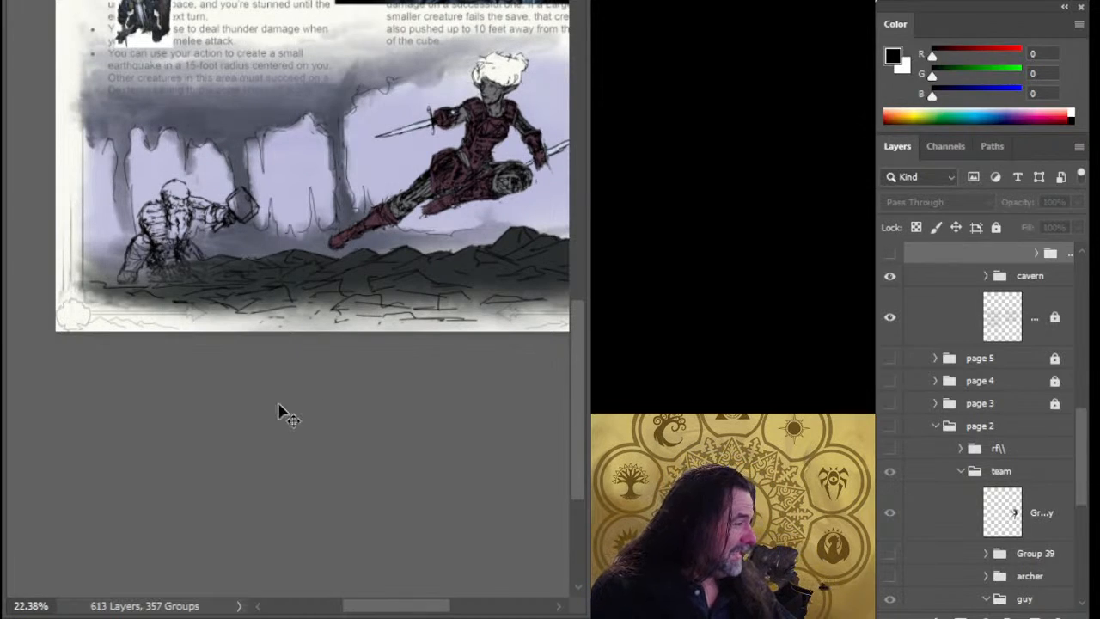
- Place the hammer figure's group back above the rock group and add a layer for painting directly beneath its line sketch
{"action": "left_click_drag", "start_coordinate": [383, 200], "coordinate": [393, 258]}
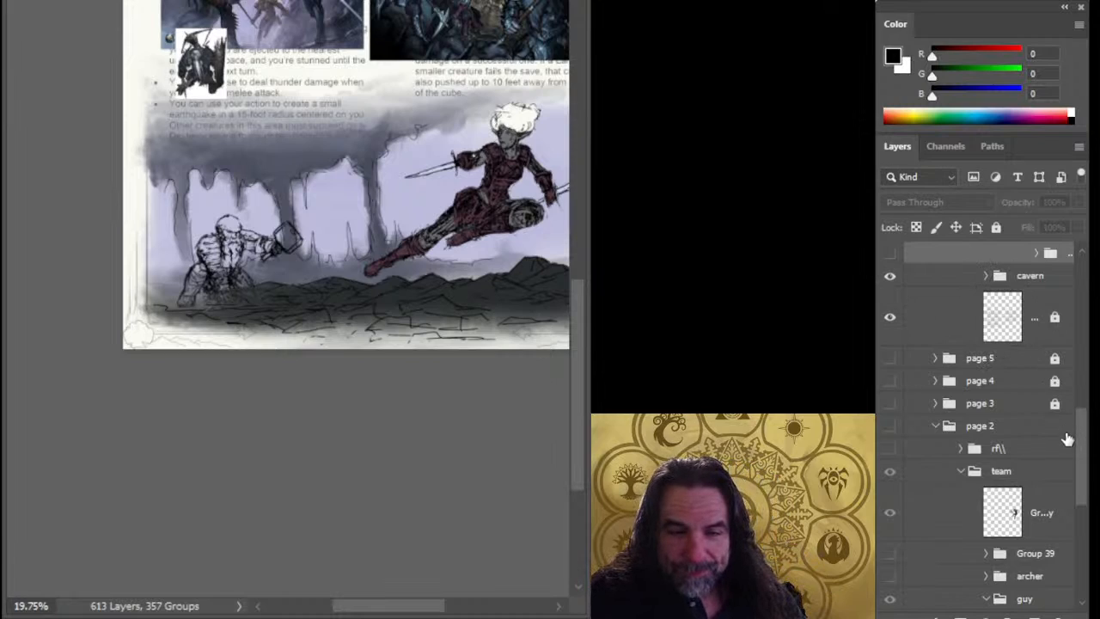
{"action": "left_click_drag", "start_coordinate": [1085, 450], "coordinate": [1078, 393]}
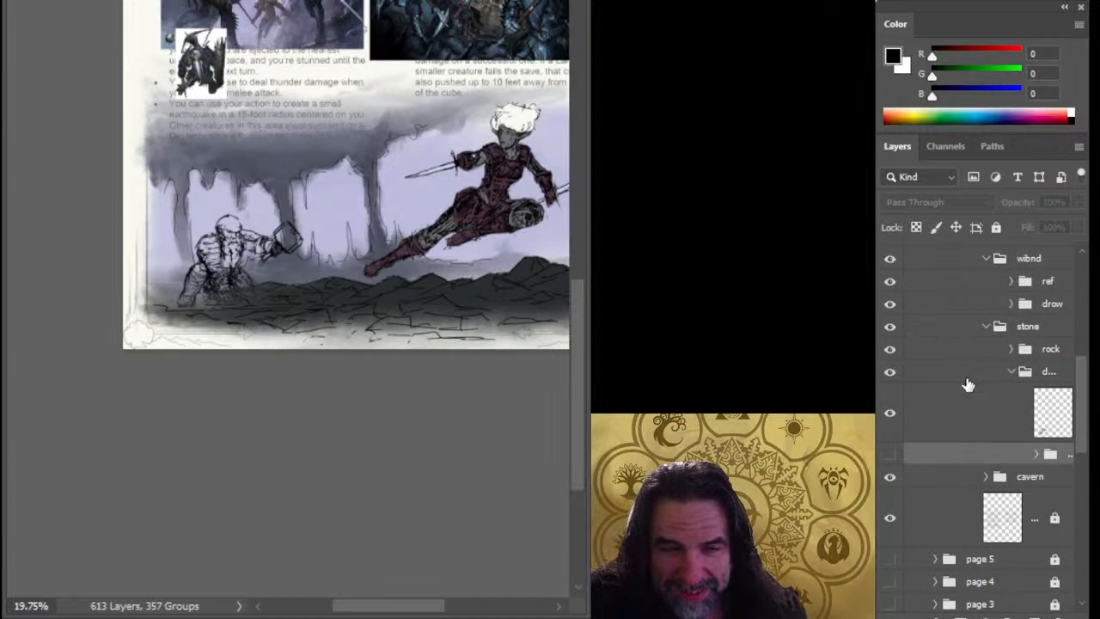
{"action": "left_click_drag", "start_coordinate": [963, 342], "coordinate": [960, 338]}
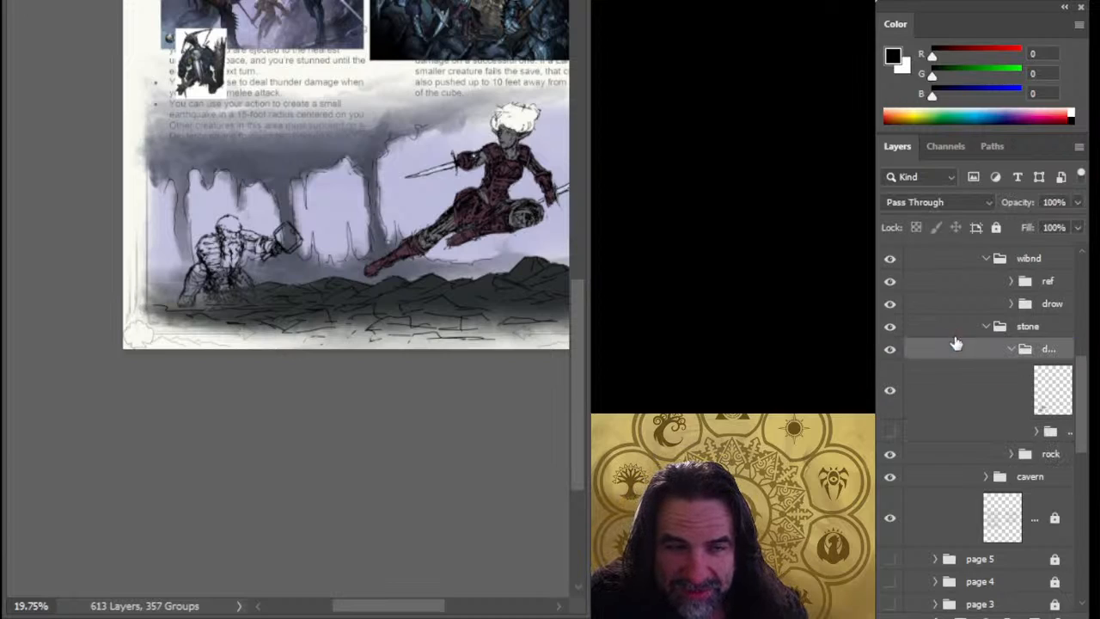
{"action": "left_click", "coordinate": [1000, 390]}
{"action": "key", "text": "ctrl+j"}
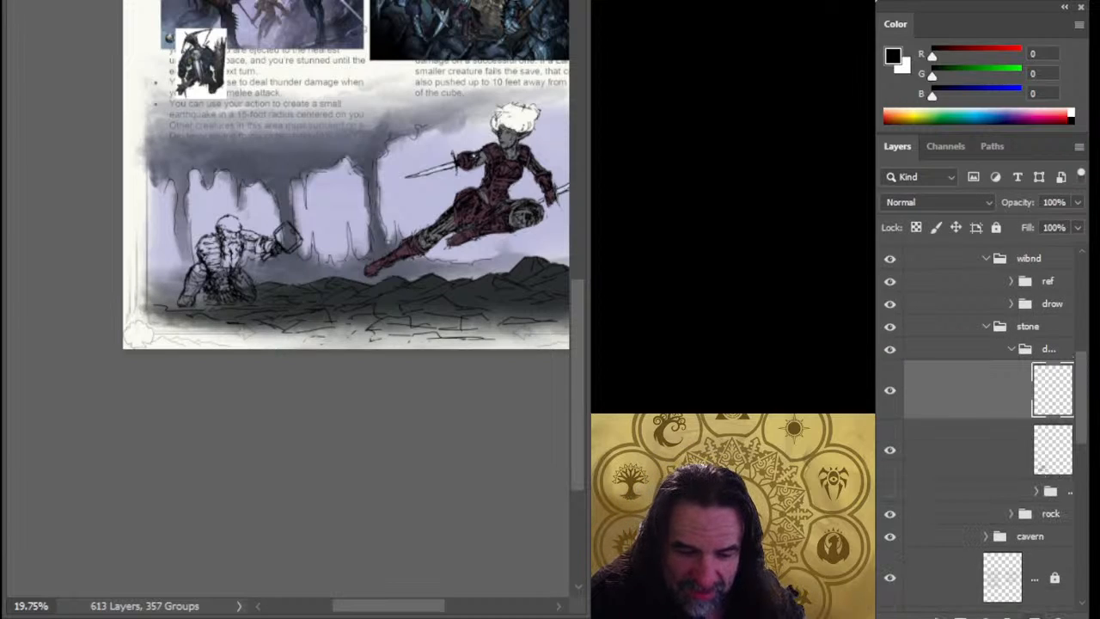
{"action": "left_click", "coordinate": [951, 449]}
- Sample a dark blue-grey, RGB 49, 59, 68, from the axe-wielding dwarf's head in the reference artwork
{"action": "left_click_drag", "start_coordinate": [290, 231], "coordinate": [297, 249]}
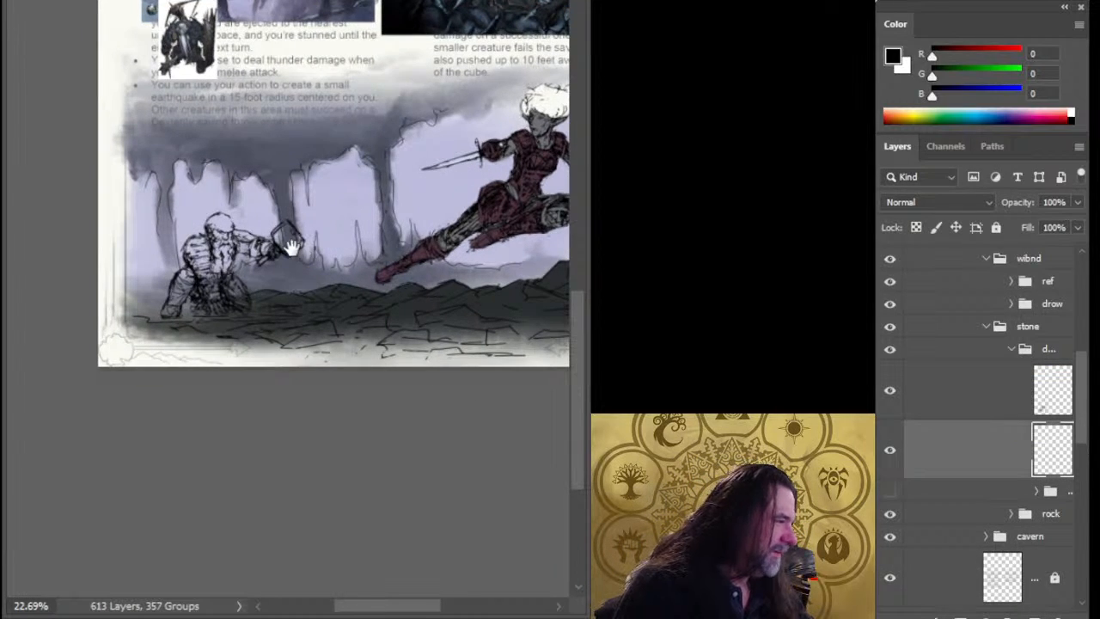
{"action": "left_click_drag", "start_coordinate": [309, 321], "coordinate": [349, 321]}
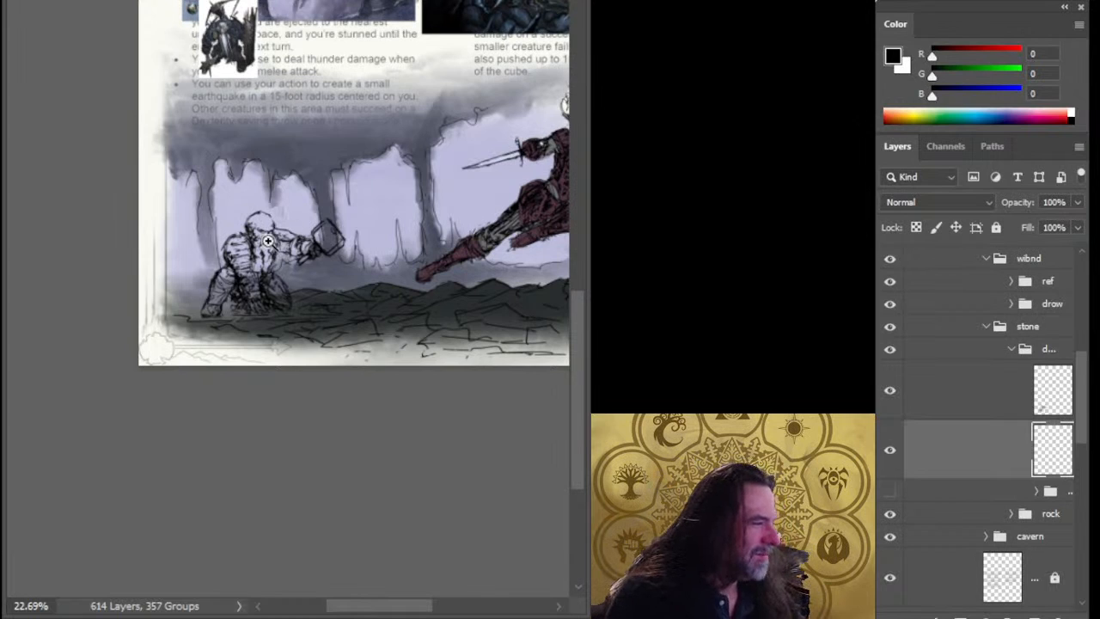
{"action": "left_click_drag", "start_coordinate": [393, 189], "coordinate": [334, 282]}
{"action": "left_click_drag", "start_coordinate": [220, 179], "coordinate": [285, 232]}
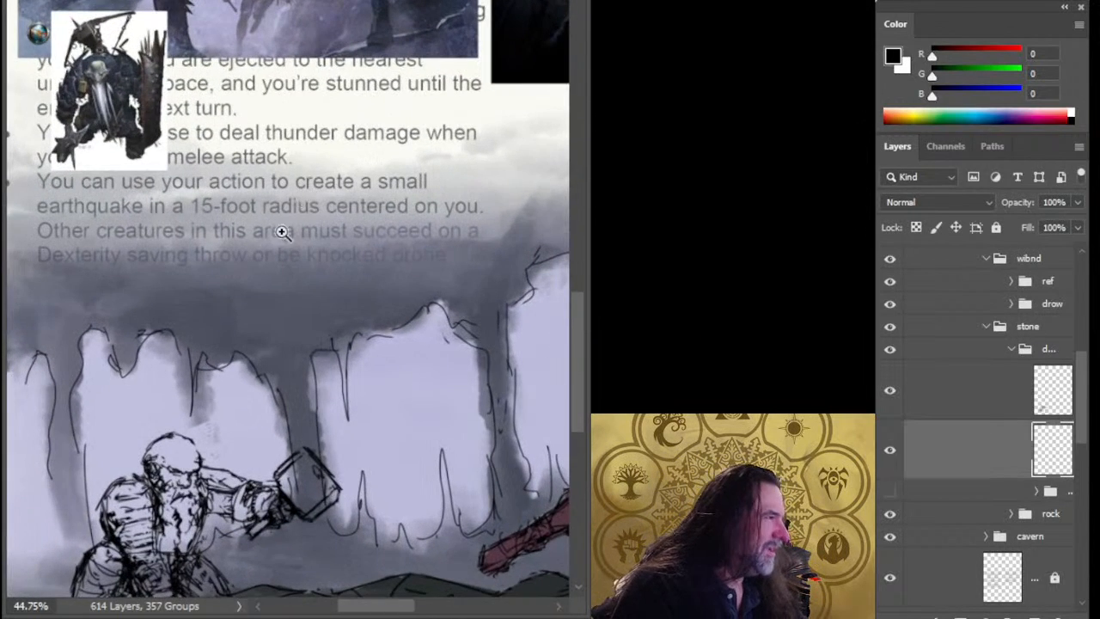
{"action": "left_click_drag", "start_coordinate": [101, 133], "coordinate": [309, 385]}
{"action": "left_click_drag", "start_coordinate": [244, 259], "coordinate": [234, 236]}
{"action": "mouse_move", "coordinate": [458, 281]}
{"action": "left_mouse_down"}
{"action": "mouse_move", "coordinate": [339, 418]}
{"action": "mouse_move", "coordinate": [226, 361]}
{"action": "mouse_move", "coordinate": [126, 332]}
{"action": "left_mouse_up"}
{"action": "left_click_drag", "start_coordinate": [462, 308], "coordinate": [231, 472]}
{"action": "mouse_move", "coordinate": [243, 175]}
{"action": "left_mouse_down"}
{"action": "mouse_move", "coordinate": [226, 135]}
{"action": "mouse_move", "coordinate": [234, 159]}
{"action": "left_mouse_up"}
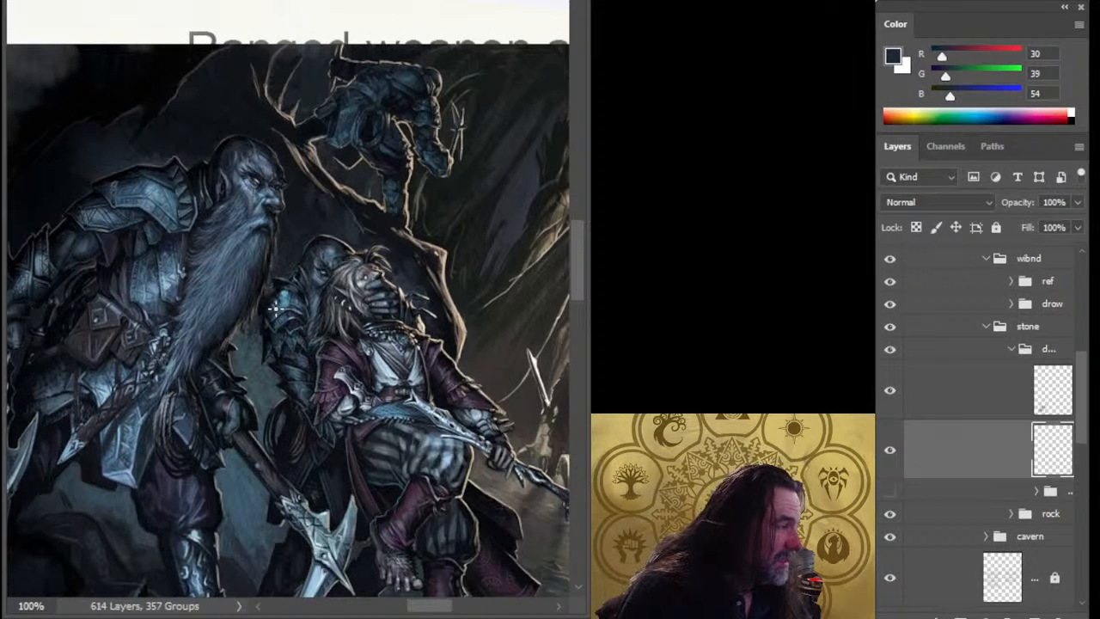
{"action": "left_click_drag", "start_coordinate": [450, 399], "coordinate": [285, 422]}
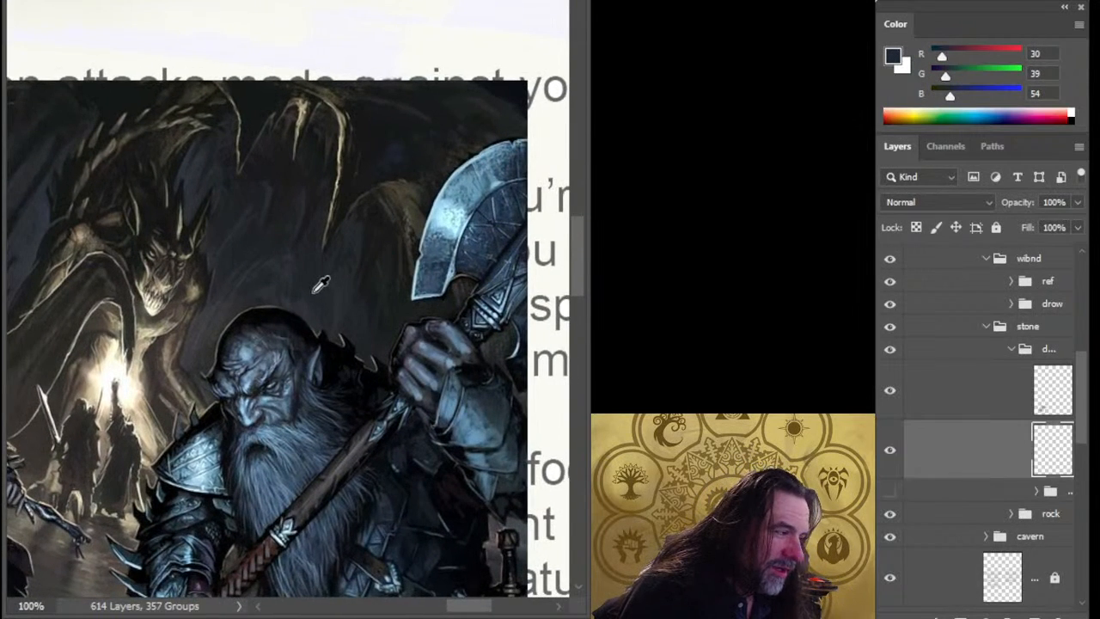
{"action": "left_click_drag", "start_coordinate": [269, 349], "coordinate": [268, 353]}
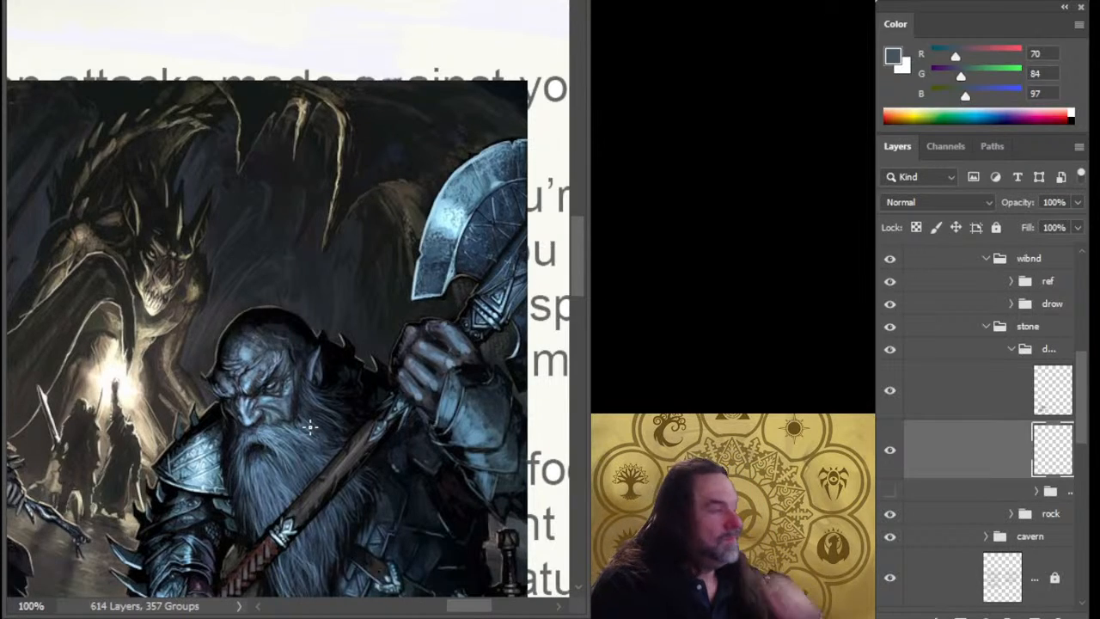
{"action": "left_click_drag", "start_coordinate": [447, 300], "coordinate": [294, 415]}
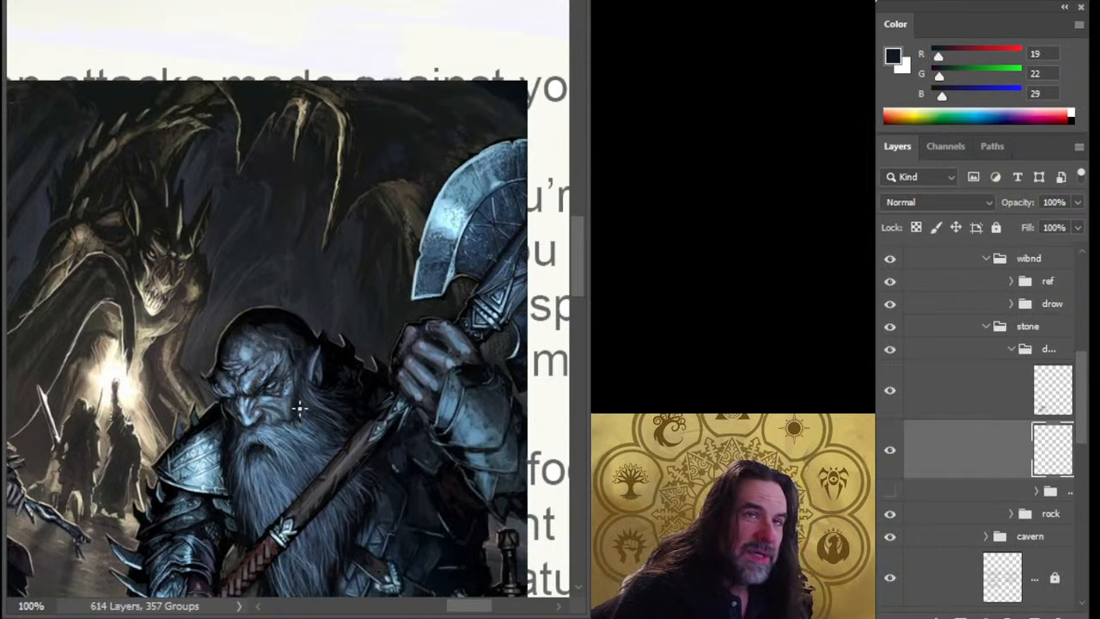
{"action": "left_click", "coordinate": [270, 355]}
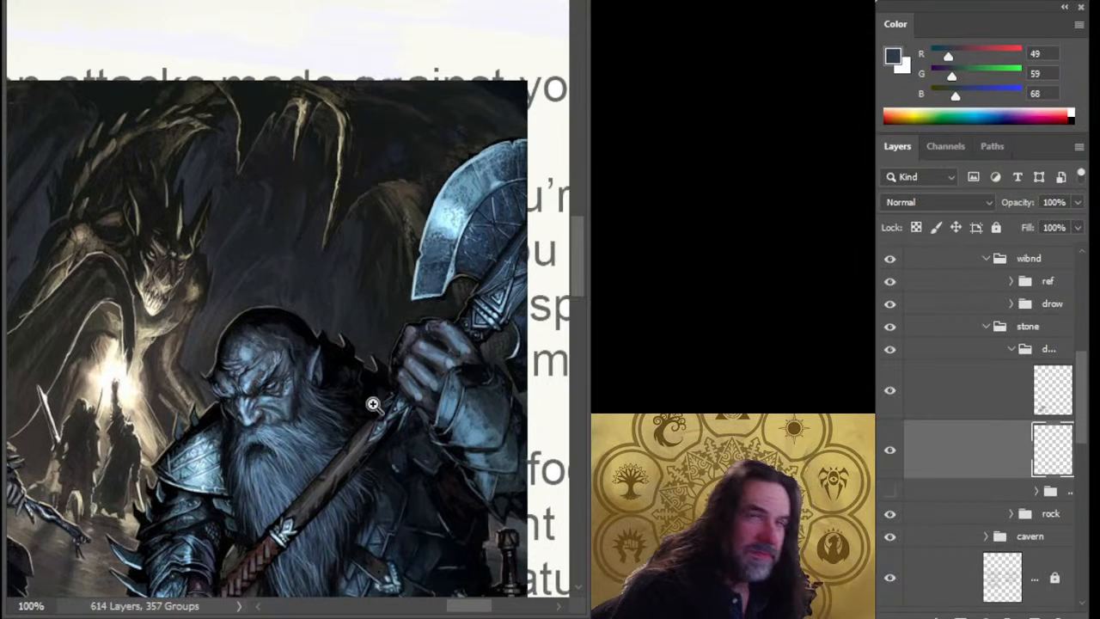
- Paint the hammer figure's head and face with the dark blue-grey base color beneath the line sketch
{"action": "left_click_drag", "start_coordinate": [373, 405], "coordinate": [306, 401]}
{"action": "mouse_move", "coordinate": [168, 465]}
{"action": "left_mouse_down"}
{"action": "mouse_move", "coordinate": [287, 460]}
{"action": "mouse_move", "coordinate": [296, 412]}
{"action": "left_mouse_up"}
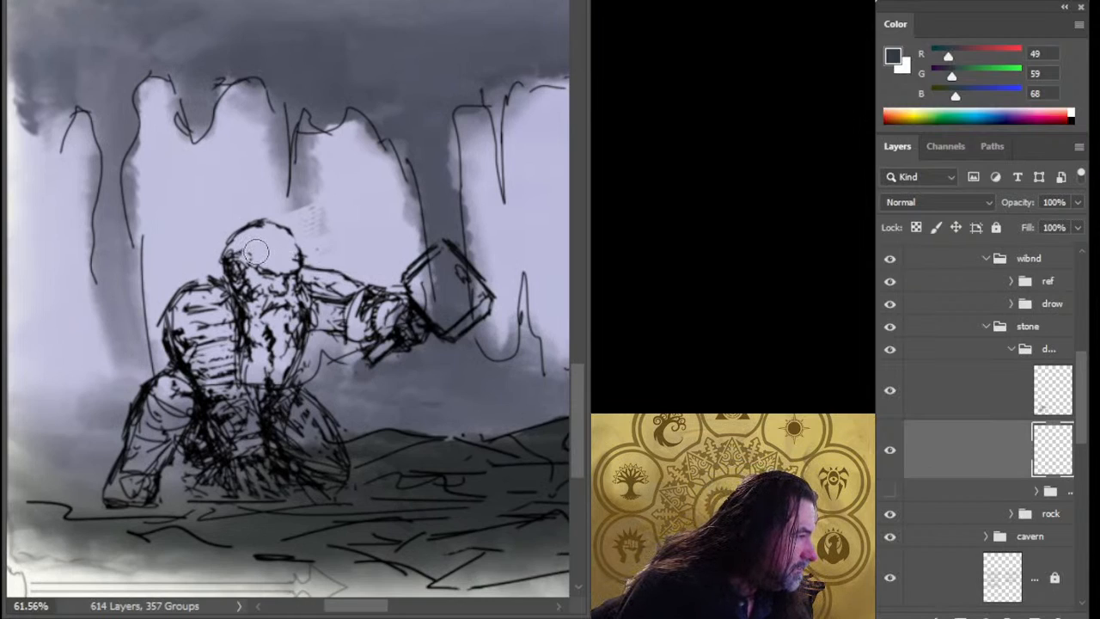
{"action": "mouse_move", "coordinate": [258, 249]}
{"action": "left_mouse_down"}
{"action": "mouse_move", "coordinate": [258, 284]}
{"action": "mouse_move", "coordinate": [245, 240]}
{"action": "mouse_move", "coordinate": [264, 248]}
{"action": "left_mouse_up"}
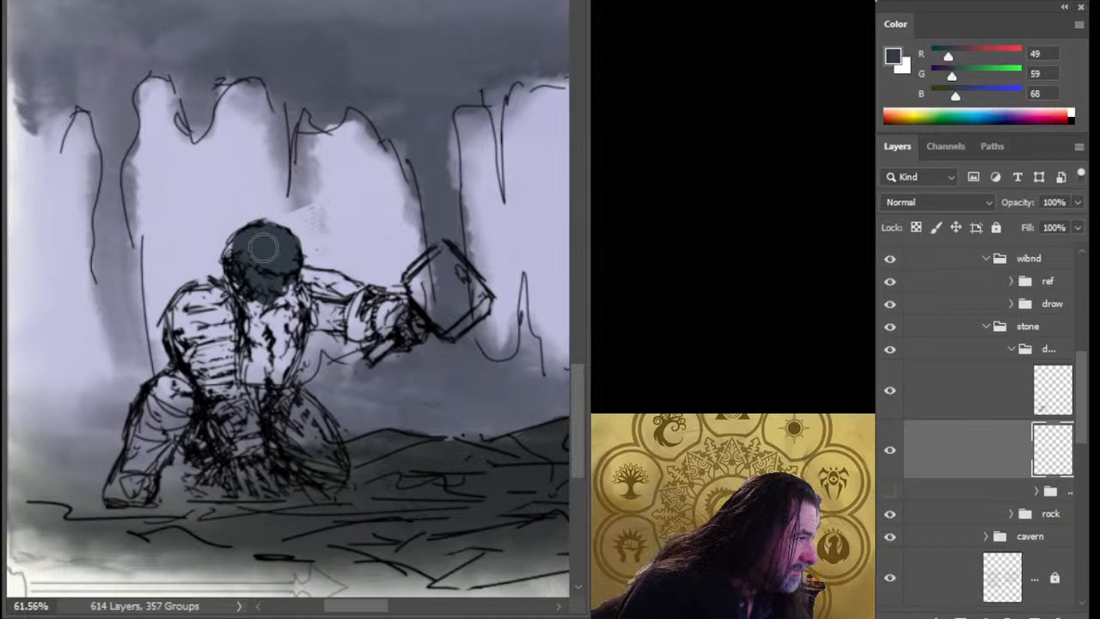
{"action": "mouse_move", "coordinate": [264, 247]}
{"action": "left_mouse_down"}
{"action": "mouse_move", "coordinate": [252, 305]}
{"action": "mouse_move", "coordinate": [223, 319]}
{"action": "left_mouse_up"}
{"action": "scroll", "coordinate": [354, 299], "scroll_direction": "down", "scroll_amount": 5}
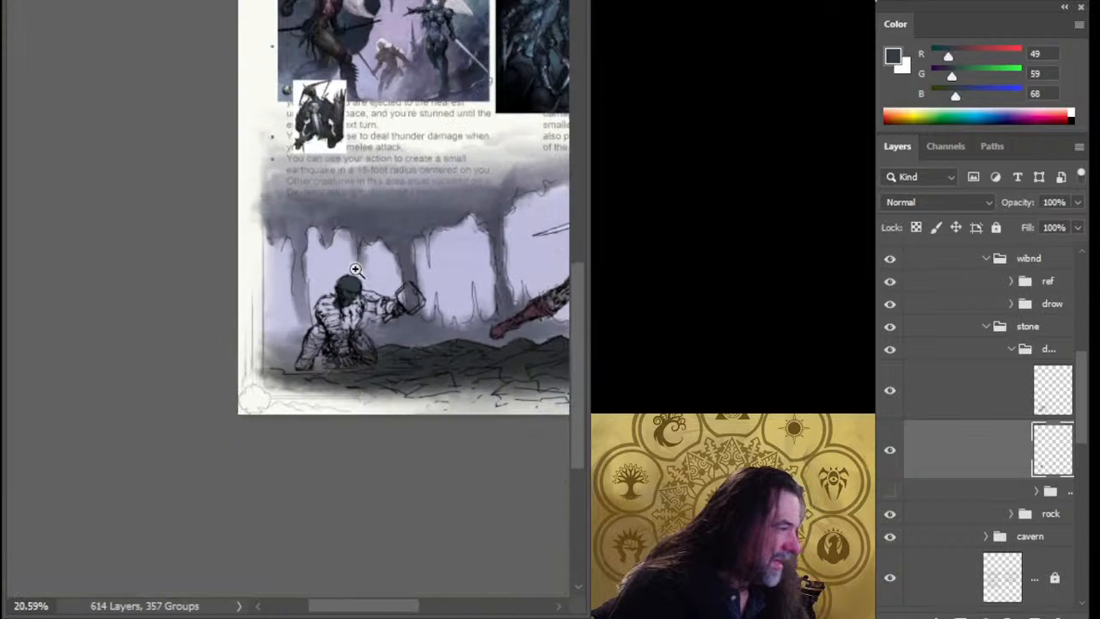
- Fill the hammer figure's outstretched arm, upper beard, shoulder and torso with the same dark blue-grey
{"action": "mouse_move", "coordinate": [479, 196]}
{"action": "left_mouse_down"}
{"action": "mouse_move", "coordinate": [169, 519]}
{"action": "mouse_move", "coordinate": [204, 508]}
{"action": "mouse_move", "coordinate": [390, 248]}
{"action": "mouse_move", "coordinate": [434, 225]}
{"action": "left_mouse_up"}
{"action": "scroll", "coordinate": [312, 361], "scroll_direction": "up", "scroll_amount": 5}
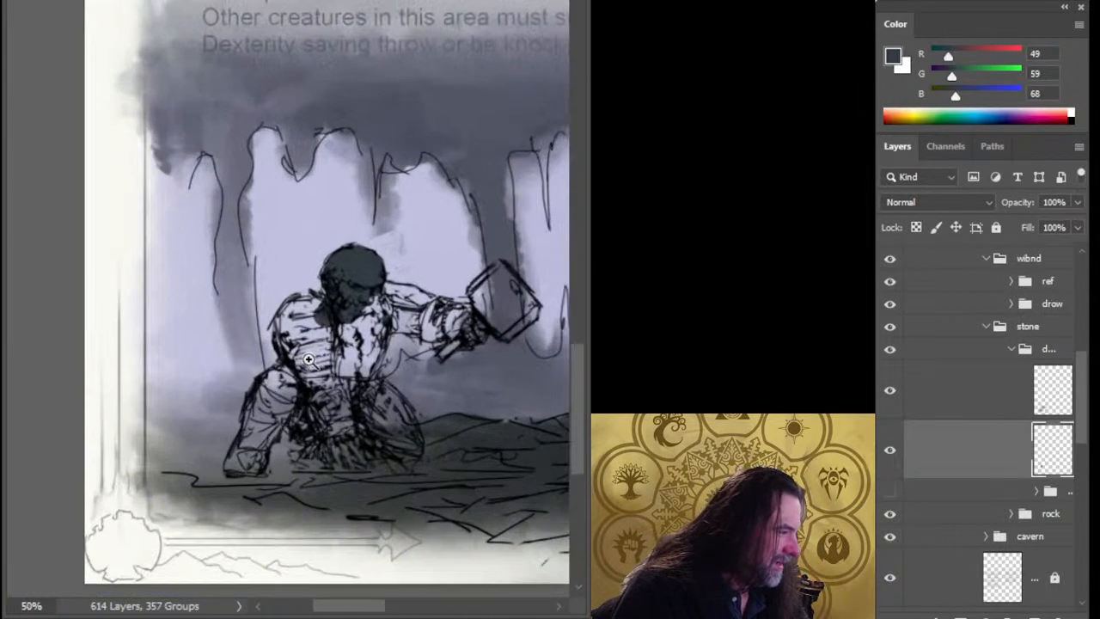
{"action": "left_click_drag", "start_coordinate": [366, 301], "coordinate": [364, 300]}
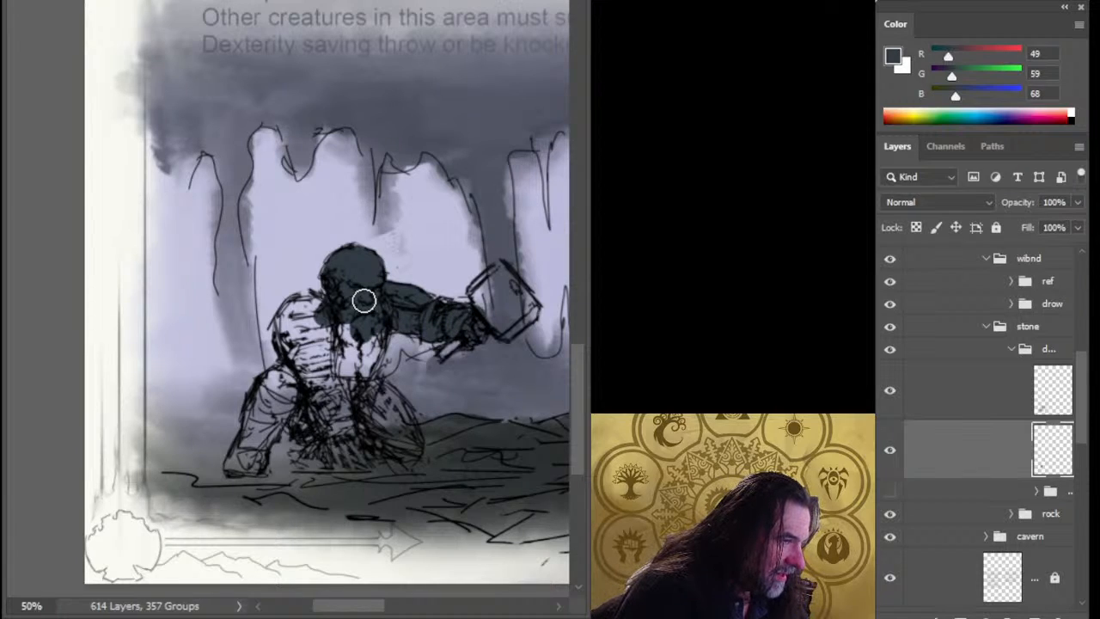
{"action": "left_click_drag", "start_coordinate": [339, 319], "coordinate": [341, 321]}
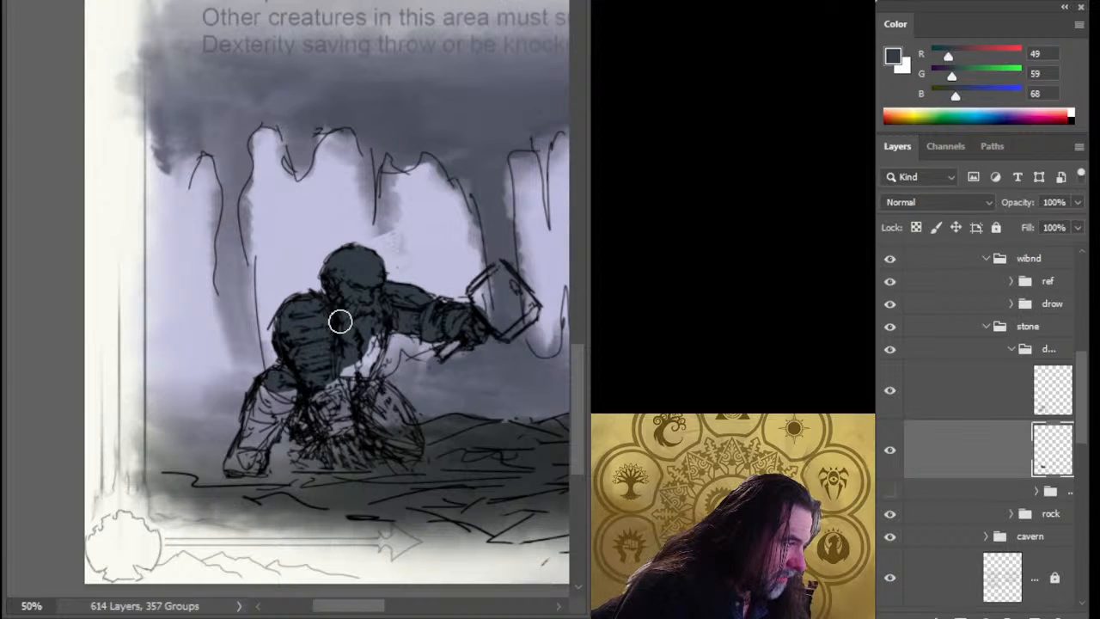
- Fill the figure's planted arm, lower beard, legs and hammer head with the dark blue-grey base color
{"action": "left_click_drag", "start_coordinate": [278, 418], "coordinate": [288, 386]}
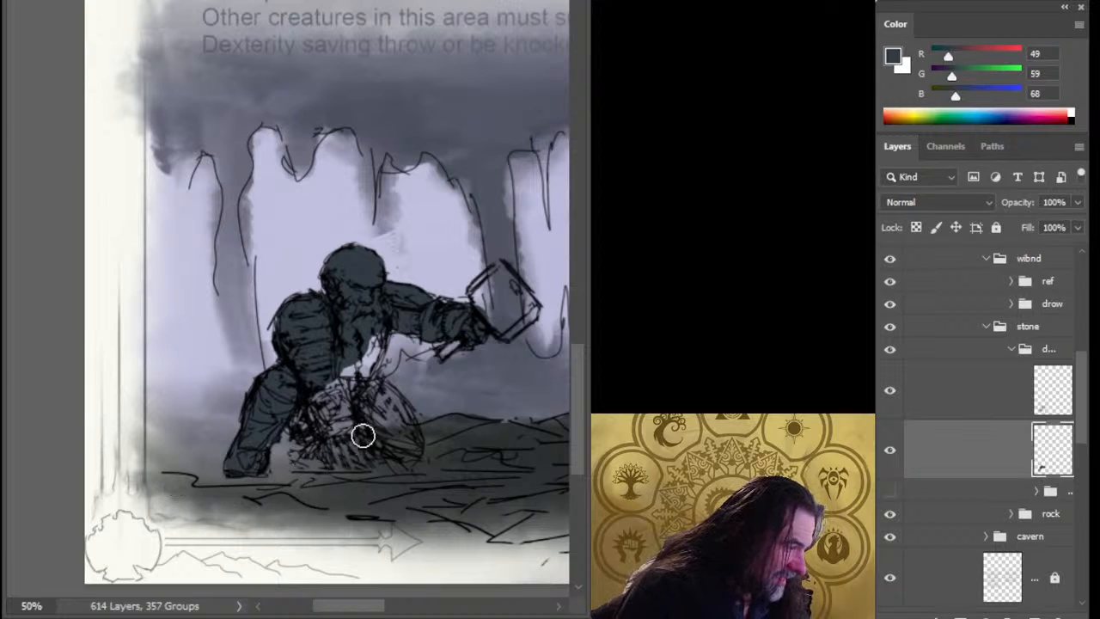
{"action": "mouse_move", "coordinate": [317, 388]}
{"action": "left_mouse_down"}
{"action": "mouse_move", "coordinate": [291, 435]}
{"action": "mouse_move", "coordinate": [370, 378]}
{"action": "mouse_move", "coordinate": [383, 395]}
{"action": "mouse_move", "coordinate": [375, 419]}
{"action": "mouse_move", "coordinate": [342, 428]}
{"action": "left_mouse_up"}
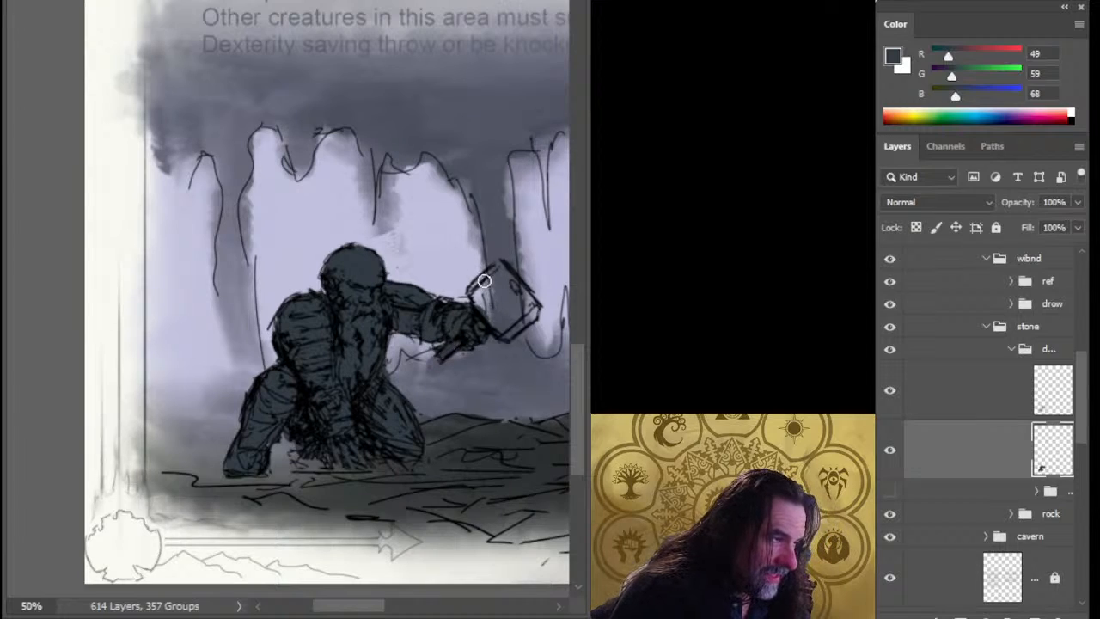
{"action": "left_click_drag", "start_coordinate": [484, 281], "coordinate": [499, 276]}
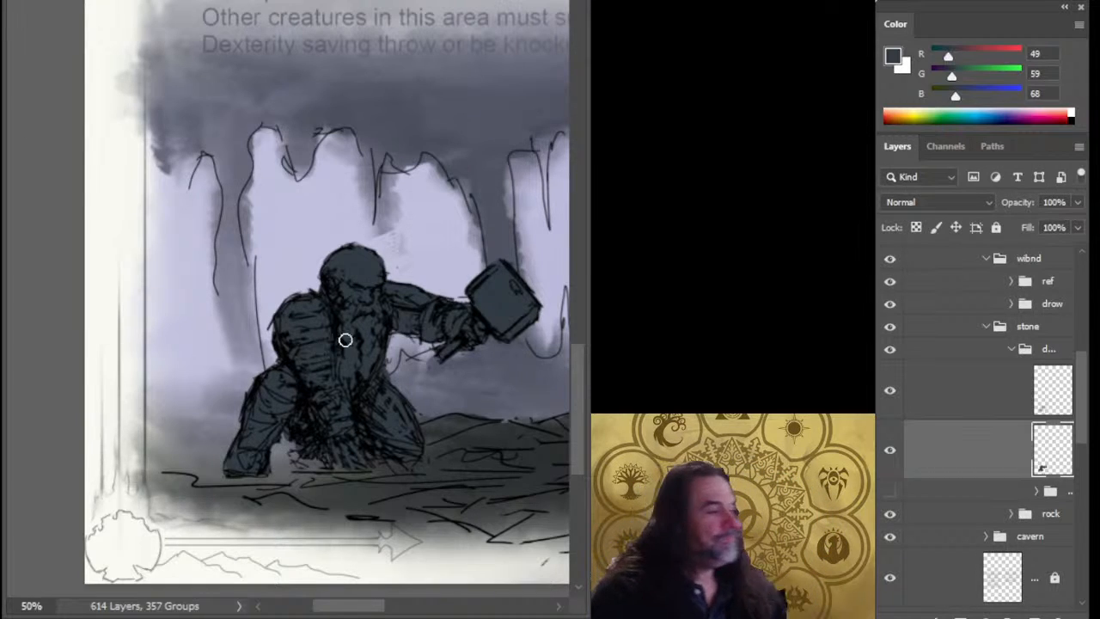
{"action": "left_click_drag", "start_coordinate": [398, 353], "coordinate": [249, 353]}
{"action": "left_click_drag", "start_coordinate": [464, 411], "coordinate": [255, 315]}
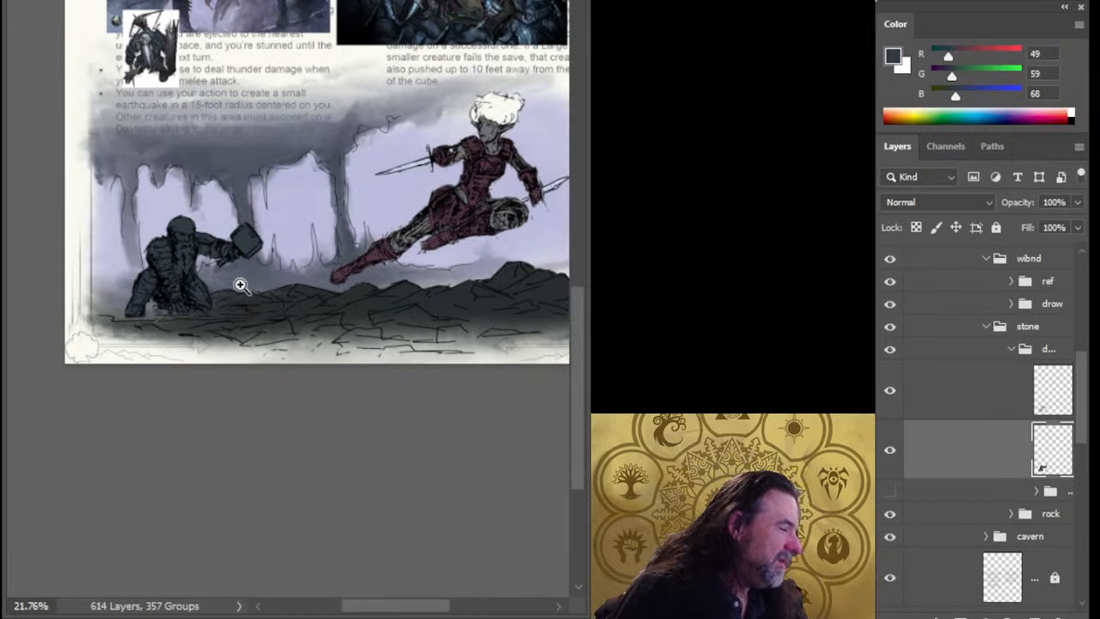
- Toggle the dwarf and wibnd groups to check the whole page, and hide the reference images in the wibnd group
{"action": "left_click_drag", "start_coordinate": [347, 311], "coordinate": [280, 335]}
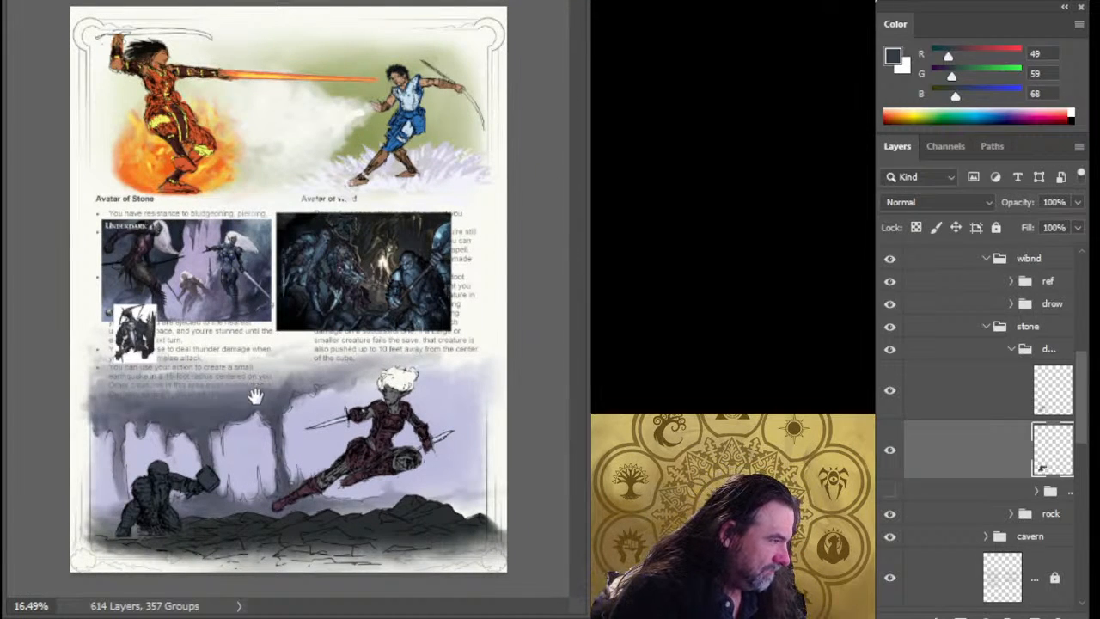
{"action": "left_click", "coordinate": [891, 353]}
{"action": "left_click", "coordinate": [889, 349]}
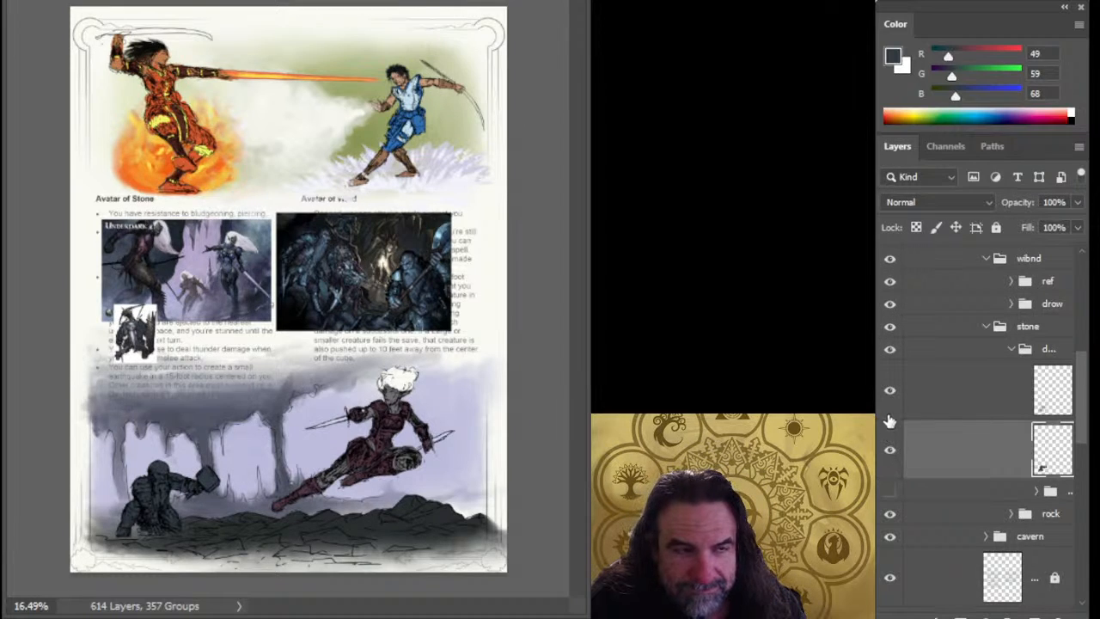
{"action": "left_click", "coordinate": [892, 349]}
{"action": "left_click", "coordinate": [892, 349]}
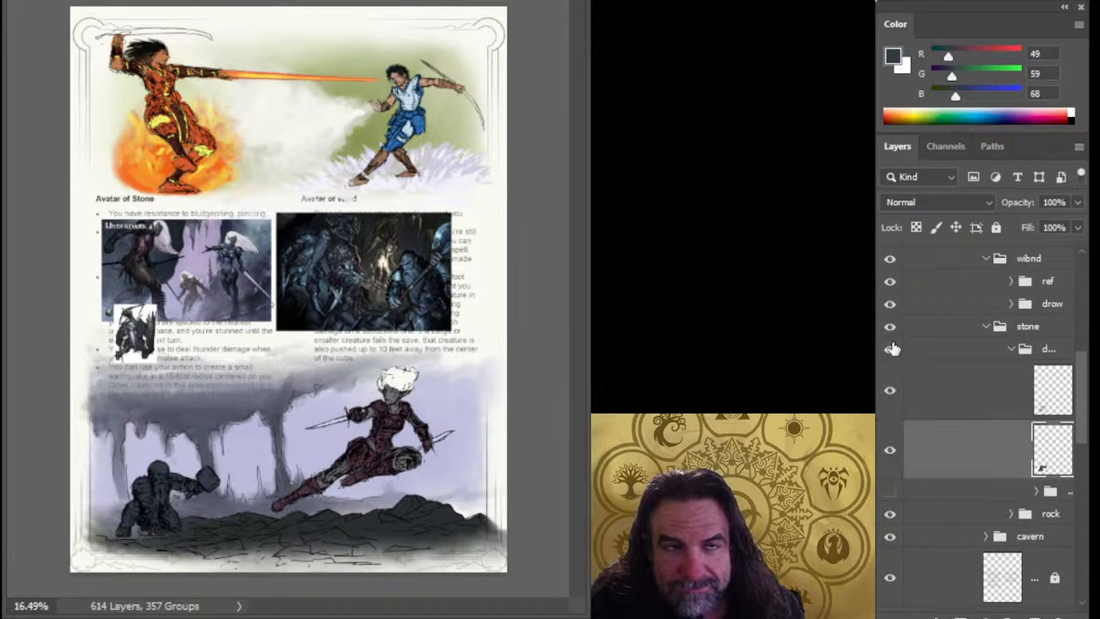
{"action": "left_click", "coordinate": [890, 260]}
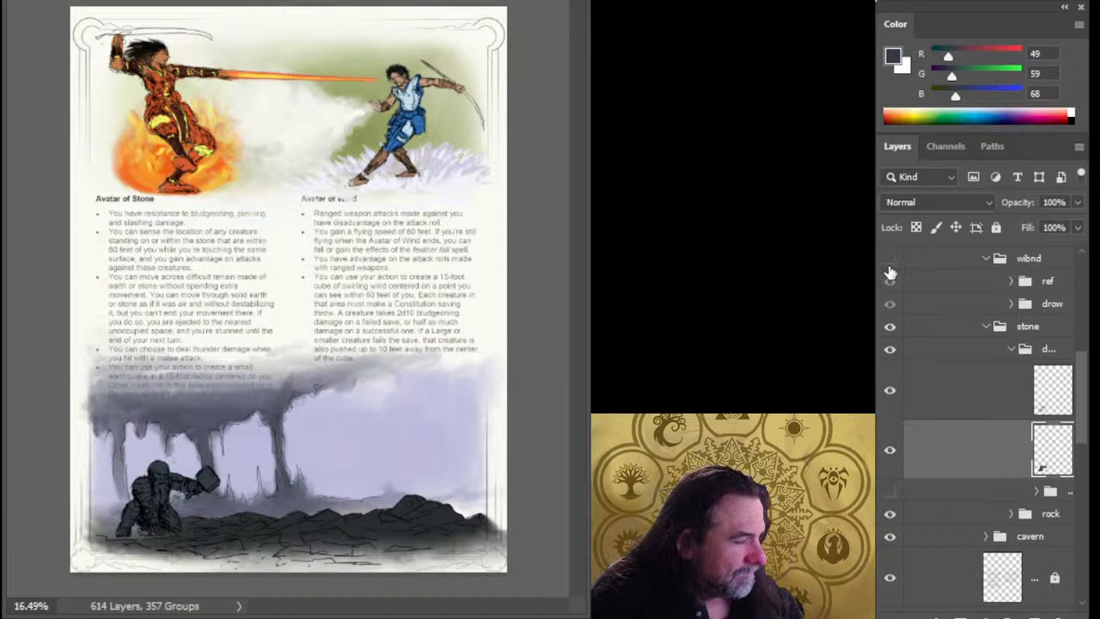
{"action": "left_click", "coordinate": [890, 260]}
{"action": "left_click", "coordinate": [890, 284]}
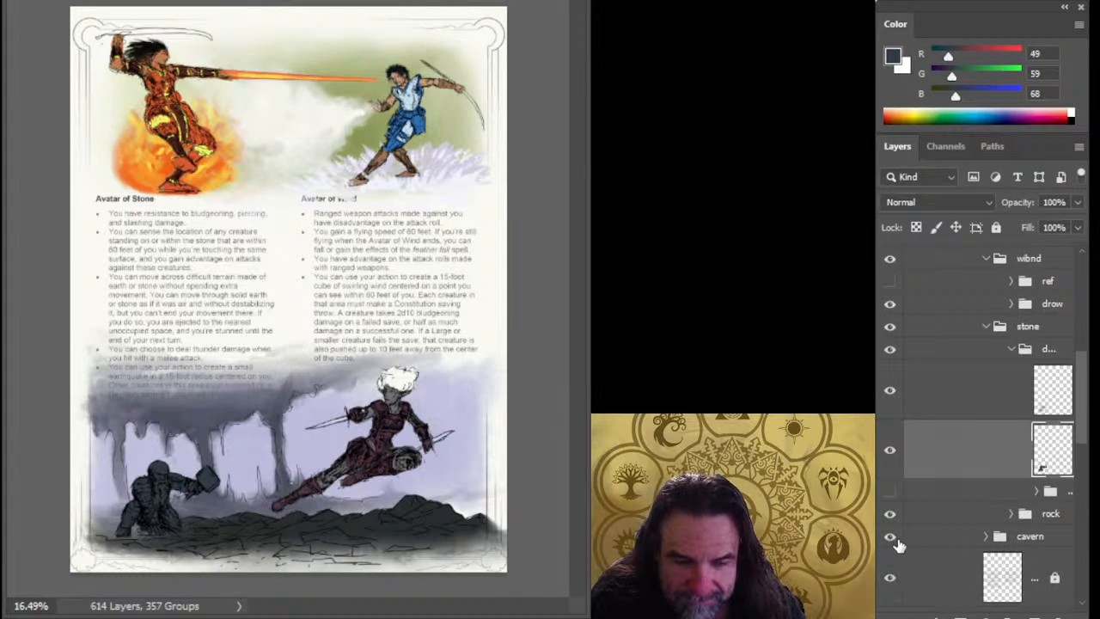
- Move the locked rules-text layer from below the cavern group to the top of the page 6 group
{"action": "left_click_drag", "start_coordinate": [935, 579], "coordinate": [937, 268]}
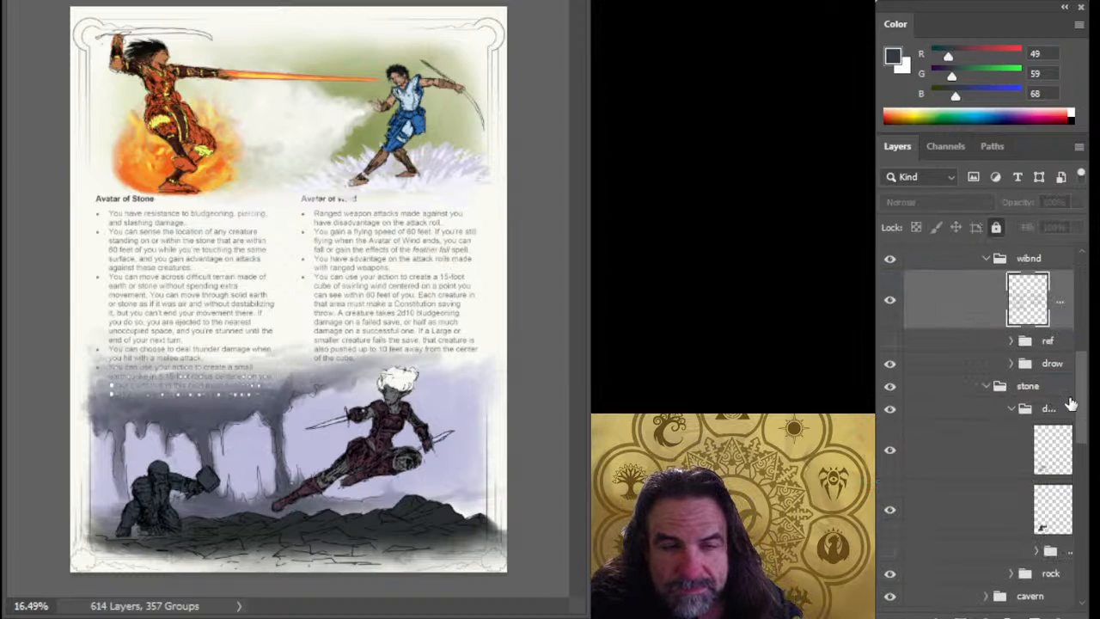
{"action": "left_click_drag", "start_coordinate": [1086, 401], "coordinate": [1085, 376]}
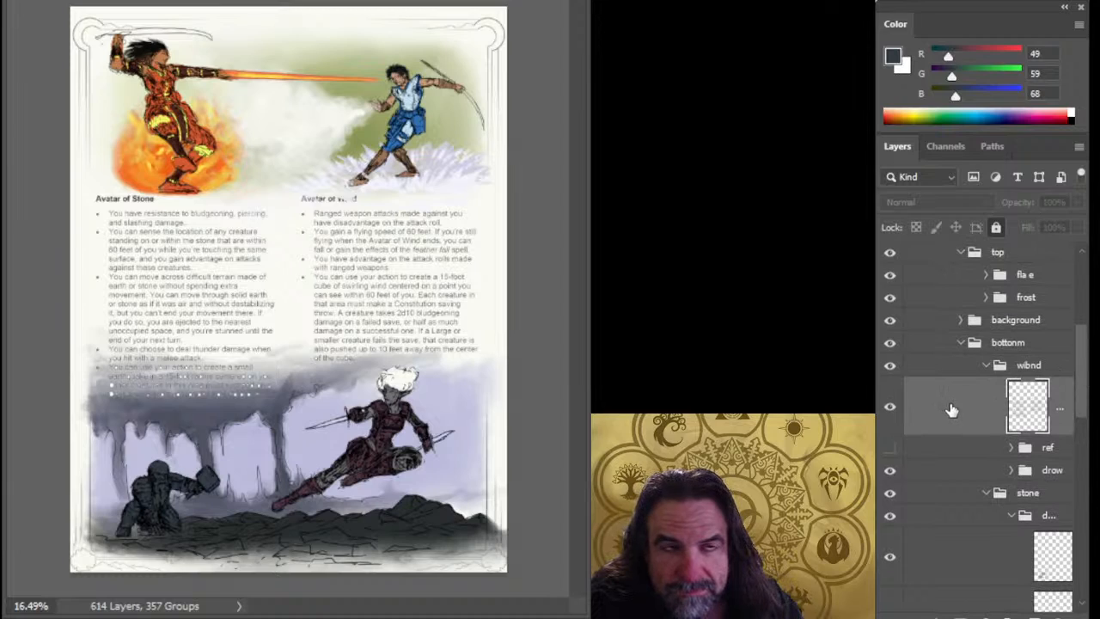
{"action": "left_click_drag", "start_coordinate": [1087, 410], "coordinate": [1086, 388]}
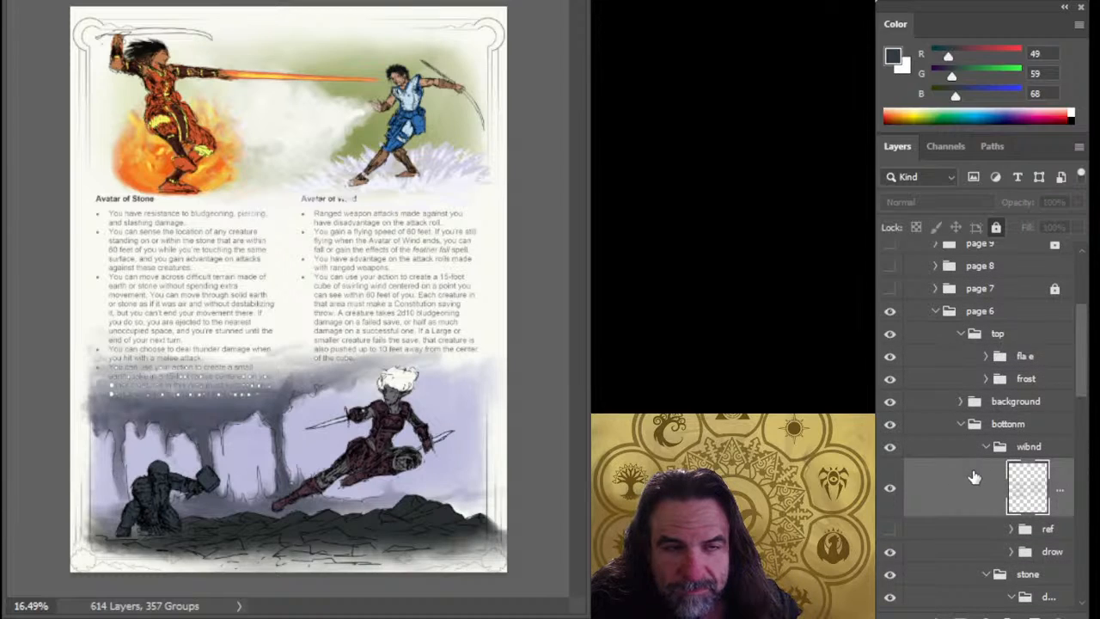
{"action": "left_click_drag", "start_coordinate": [974, 476], "coordinate": [972, 325]}
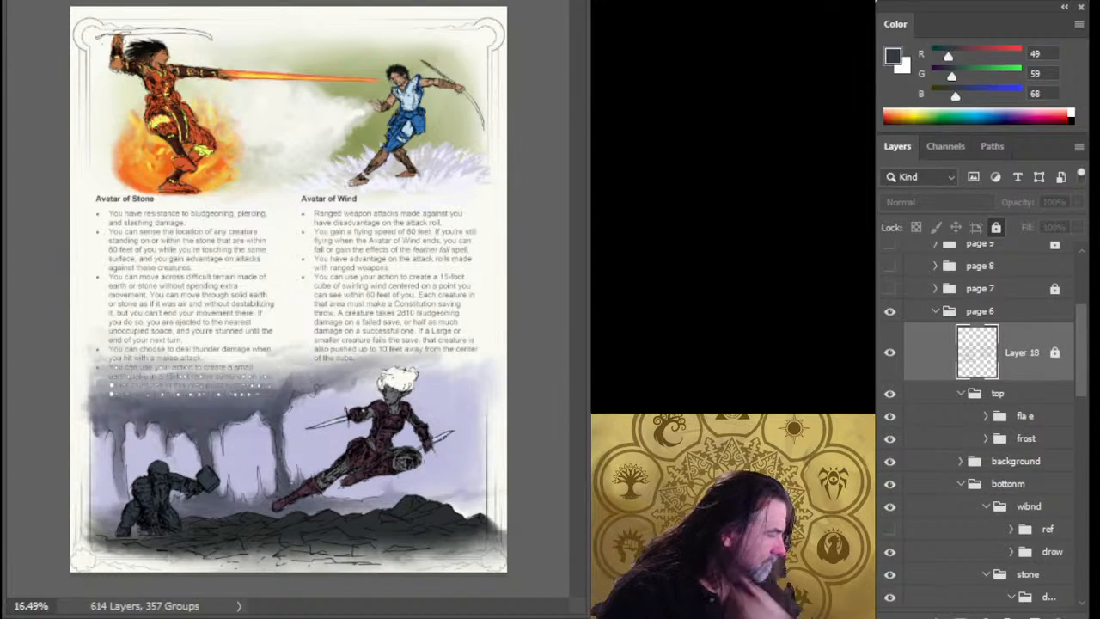
- Unlock the rules-text layer, set its blend mode to Multiply, and lock it again
{"action": "left_click_drag", "start_coordinate": [211, 401], "coordinate": [251, 401]}
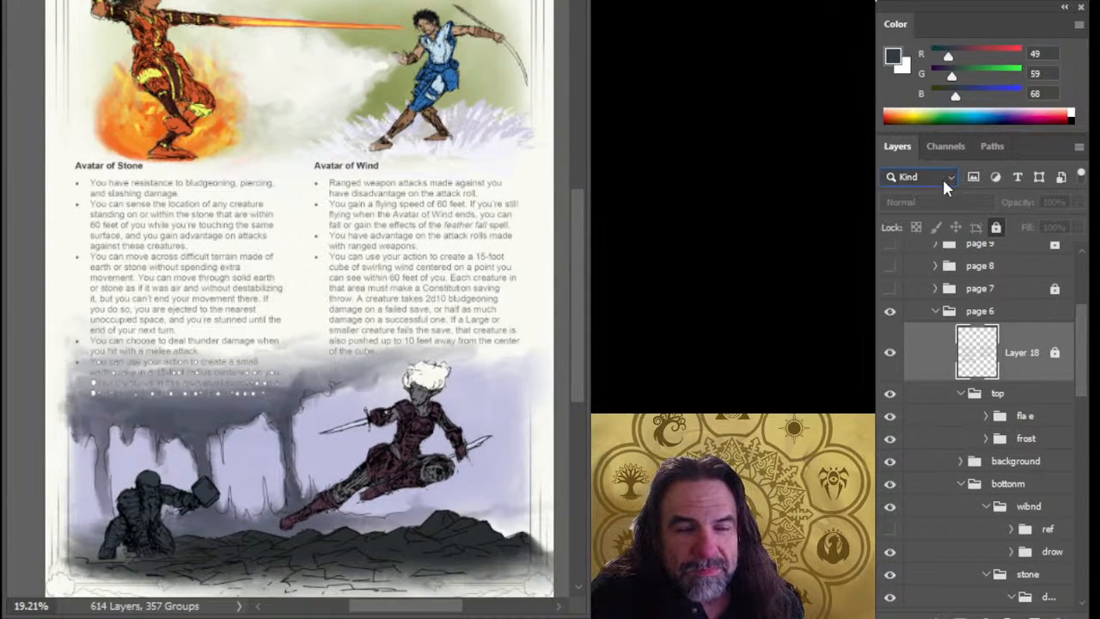
{"action": "left_click", "coordinate": [996, 227]}
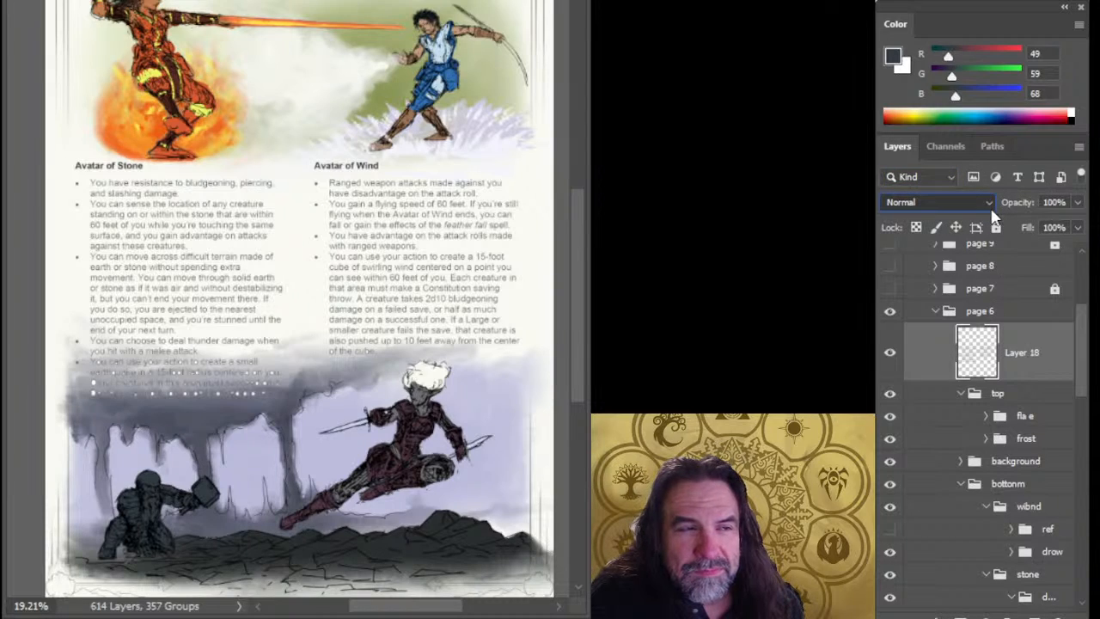
{"action": "key", "text": "Down"}
{"action": "key", "text": "Down"}
{"action": "key", "text": "Down"}
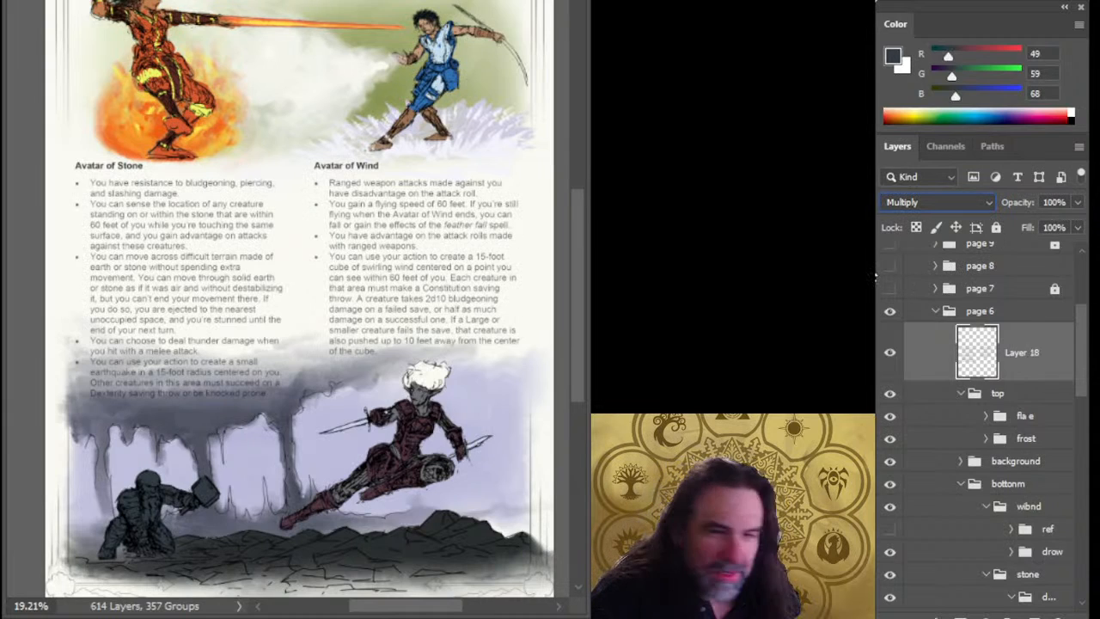
{"action": "left_click", "coordinate": [998, 226]}
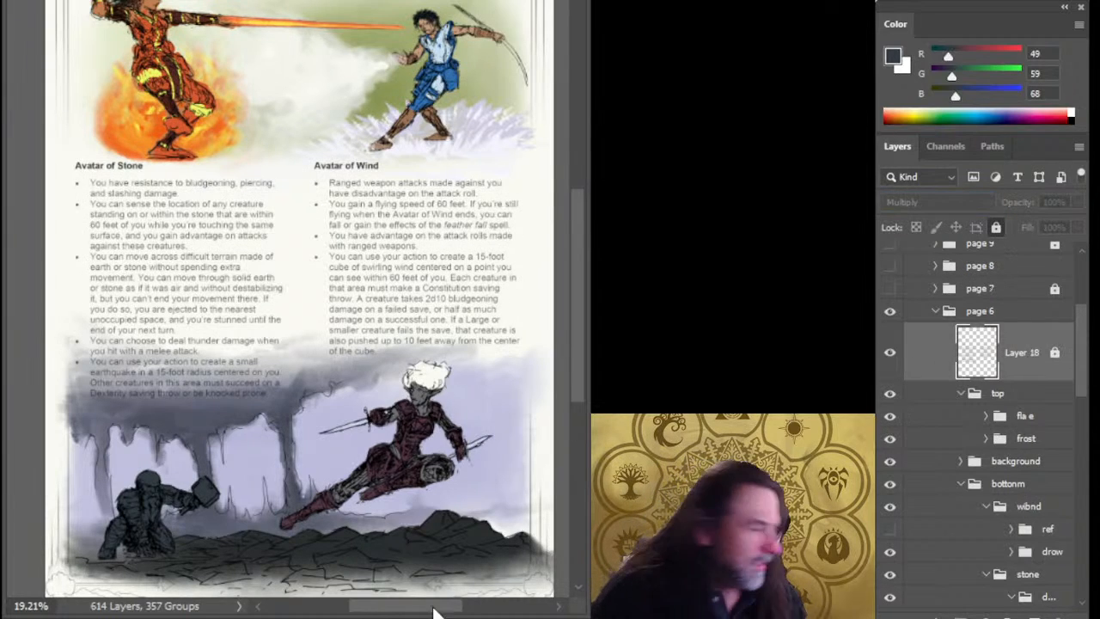
- Examine the legibility of the Avatar of Stone and Avatar of Wind text over the painted cavern background
{"action": "left_click_drag", "start_coordinate": [132, 440], "coordinate": [203, 440]}
{"action": "left_click_drag", "start_coordinate": [396, 470], "coordinate": [378, 575]}
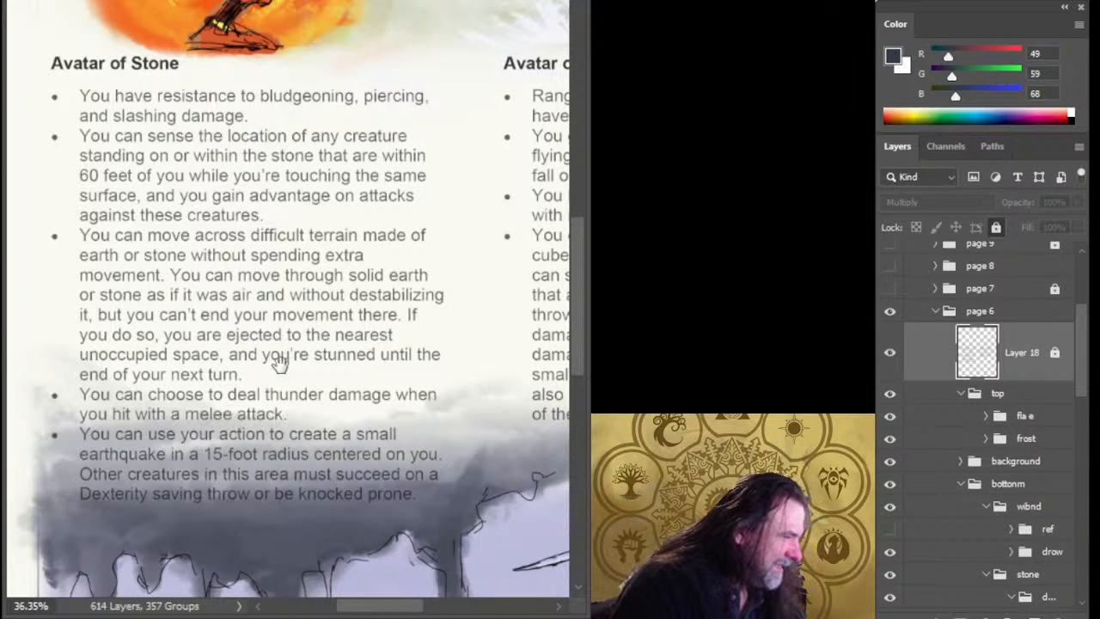
{"action": "left_click_drag", "start_coordinate": [344, 456], "coordinate": [235, 506]}
{"action": "left_click_drag", "start_coordinate": [472, 500], "coordinate": [235, 507]}
{"action": "mouse_move", "coordinate": [356, 423]}
{"action": "left_mouse_down"}
{"action": "mouse_move", "coordinate": [343, 464]}
{"action": "mouse_move", "coordinate": [559, 503]}
{"action": "mouse_move", "coordinate": [404, 467]}
{"action": "mouse_move", "coordinate": [345, 428]}
{"action": "left_mouse_up"}
{"action": "left_click_drag", "start_coordinate": [426, 360], "coordinate": [364, 343]}
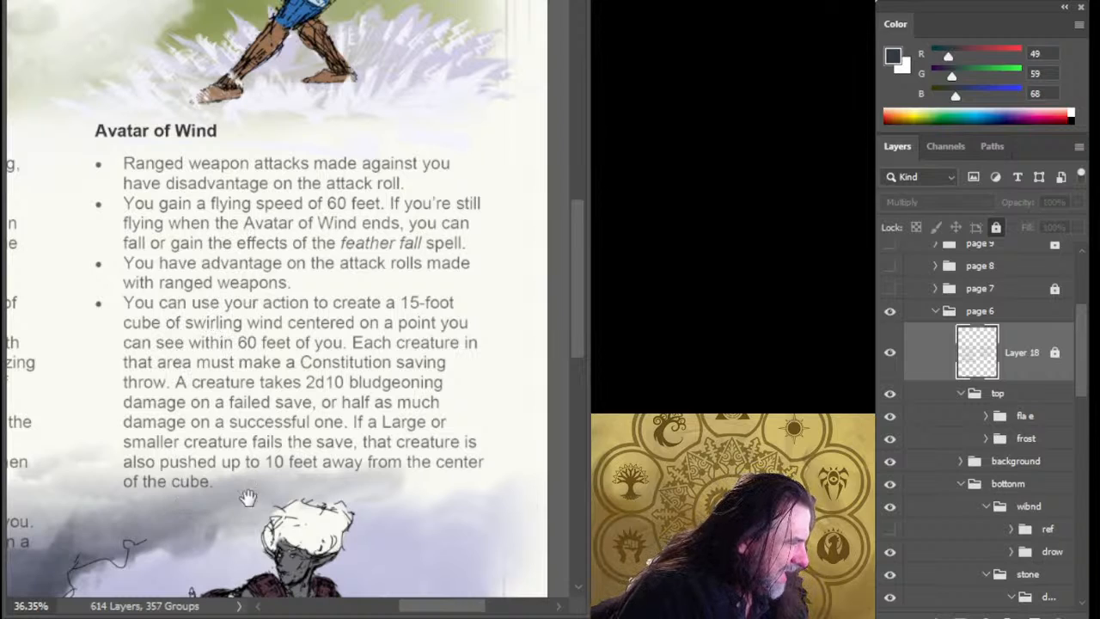
{"action": "left_click_drag", "start_coordinate": [227, 383], "coordinate": [587, 408]}
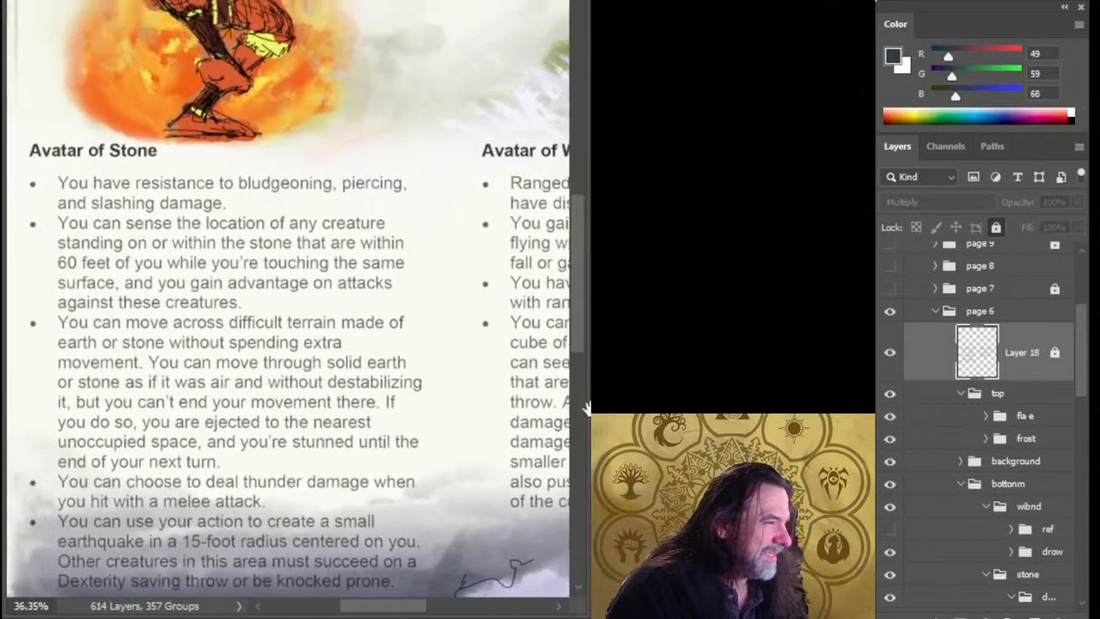
{"action": "mouse_move", "coordinate": [335, 434]}
{"action": "left_mouse_down"}
{"action": "mouse_move", "coordinate": [373, 354]}
{"action": "mouse_move", "coordinate": [373, 321]}
{"action": "left_mouse_up"}
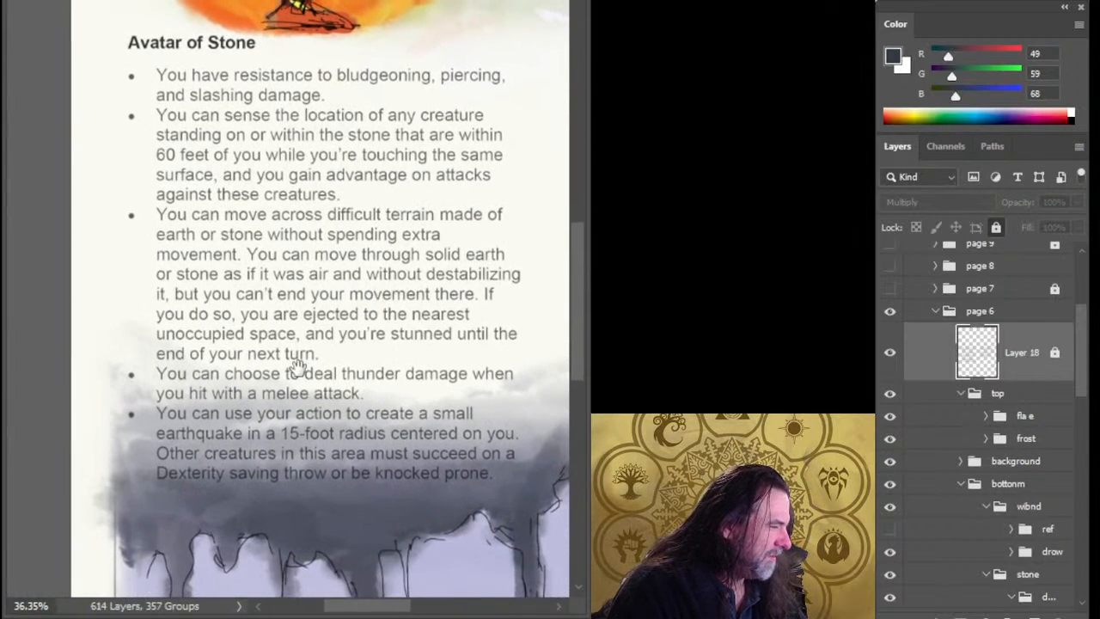
{"action": "left_click_drag", "start_coordinate": [421, 219], "coordinate": [244, 265]}
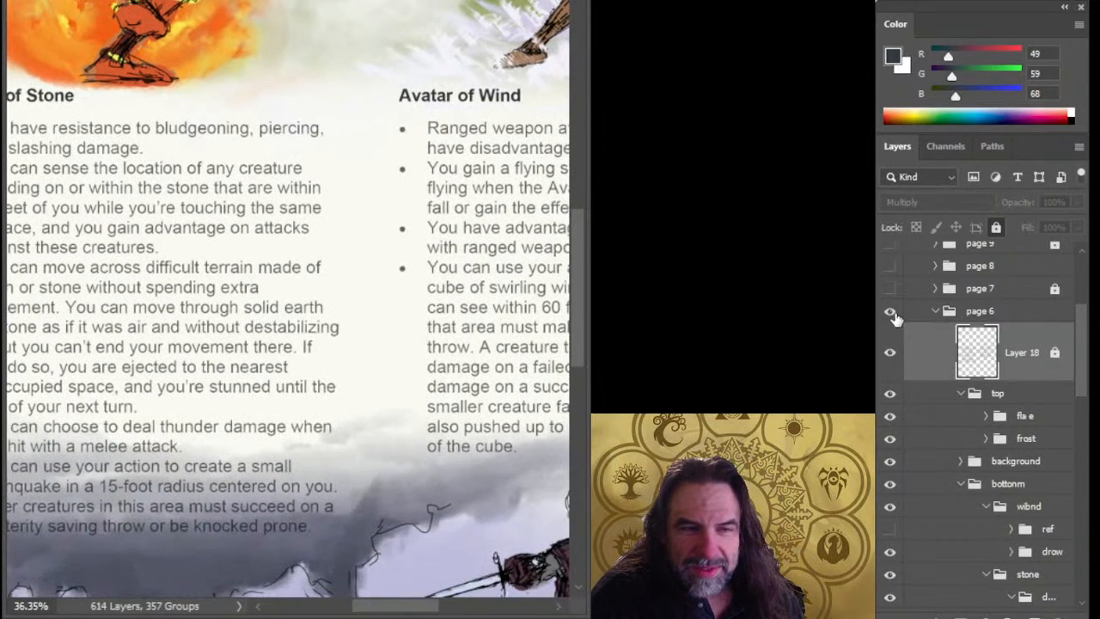
- Collapse the page 6 group, show page 5 in its place, and examine the Avatar of Flame and Avatar of Ice text
{"action": "left_click", "coordinate": [946, 313]}
{"action": "left_click", "coordinate": [937, 312]}
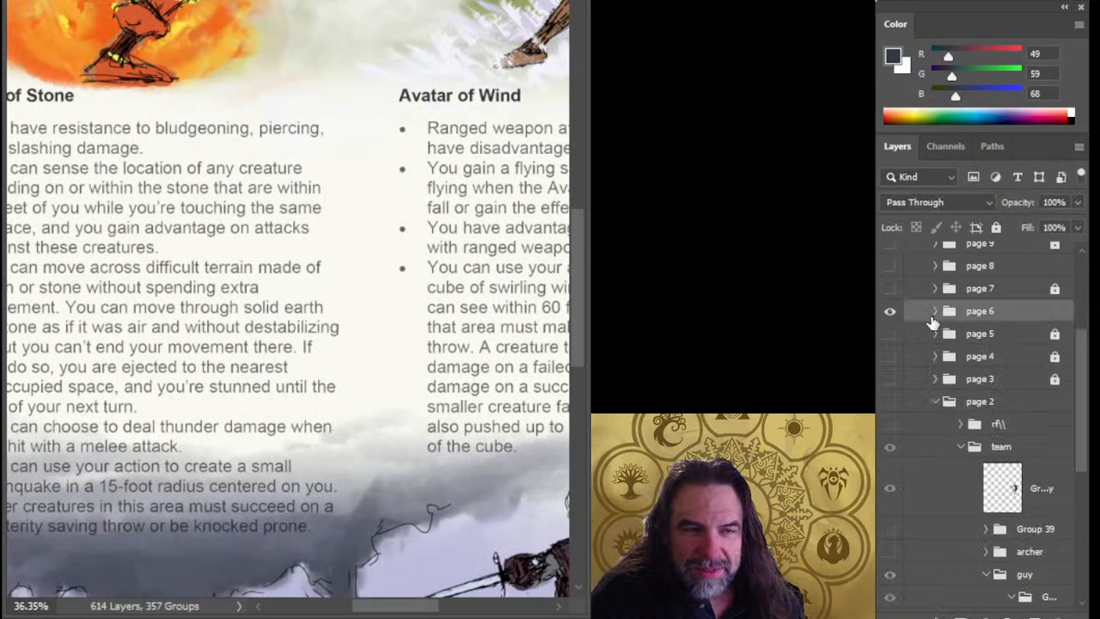
{"action": "left_click", "coordinate": [890, 333]}
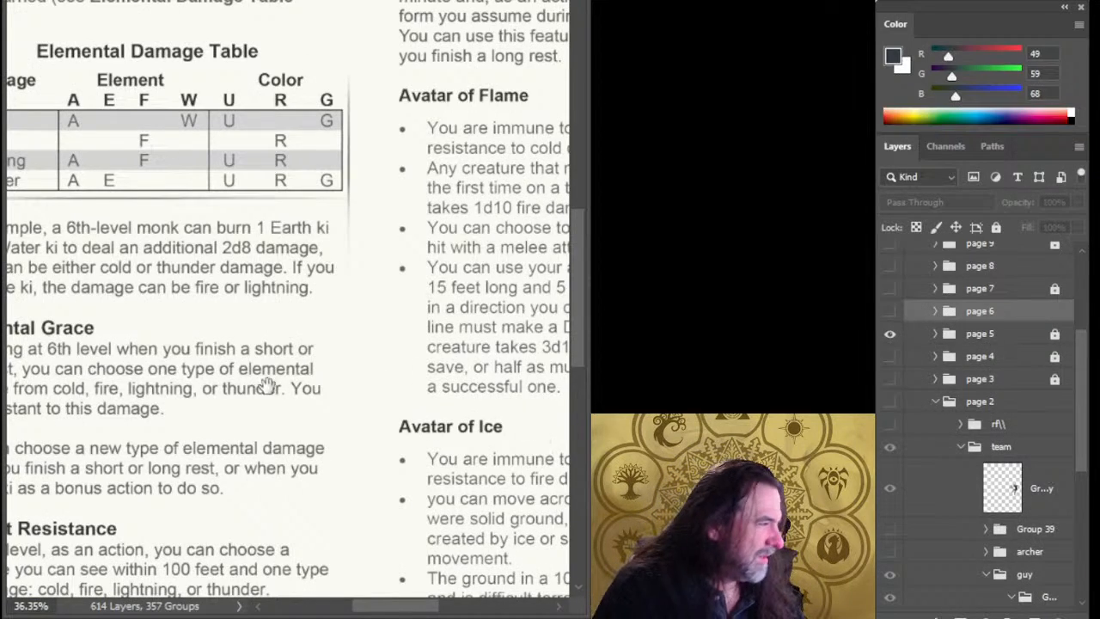
{"action": "left_click_drag", "start_coordinate": [269, 387], "coordinate": [189, 342]}
{"action": "left_click_drag", "start_coordinate": [221, 255], "coordinate": [175, 349]}
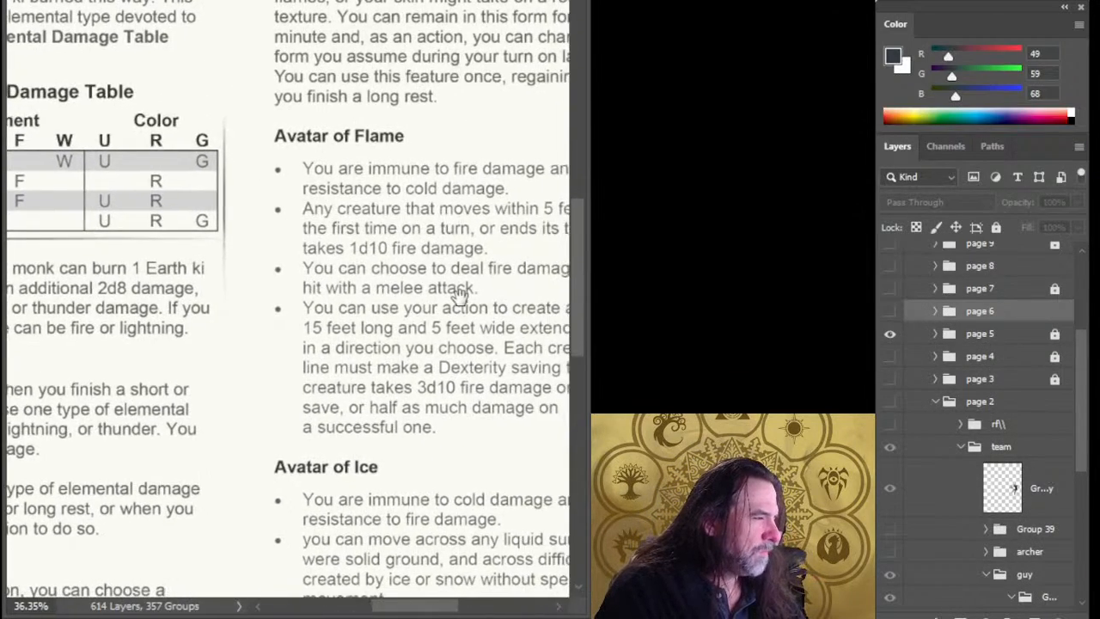
{"action": "left_click_drag", "start_coordinate": [459, 293], "coordinate": [387, 162]}
{"action": "scroll", "coordinate": [388, 248], "scroll_direction": "down", "scroll_amount": 5}
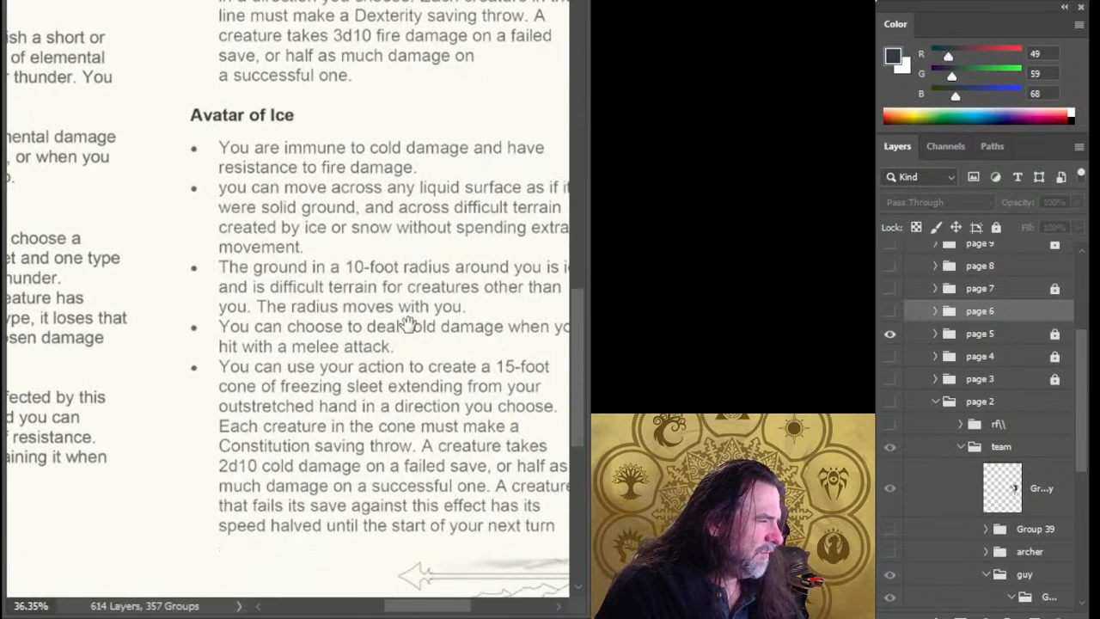
{"action": "left_click_drag", "start_coordinate": [411, 331], "coordinate": [400, 573]}
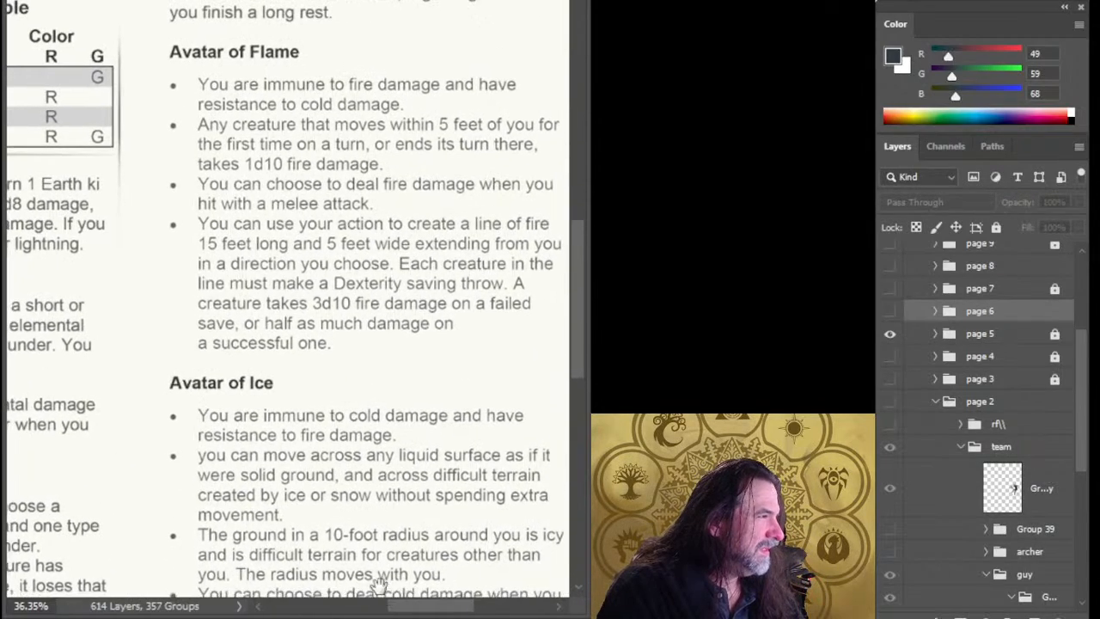
{"action": "left_click_drag", "start_coordinate": [386, 459], "coordinate": [319, 246]}
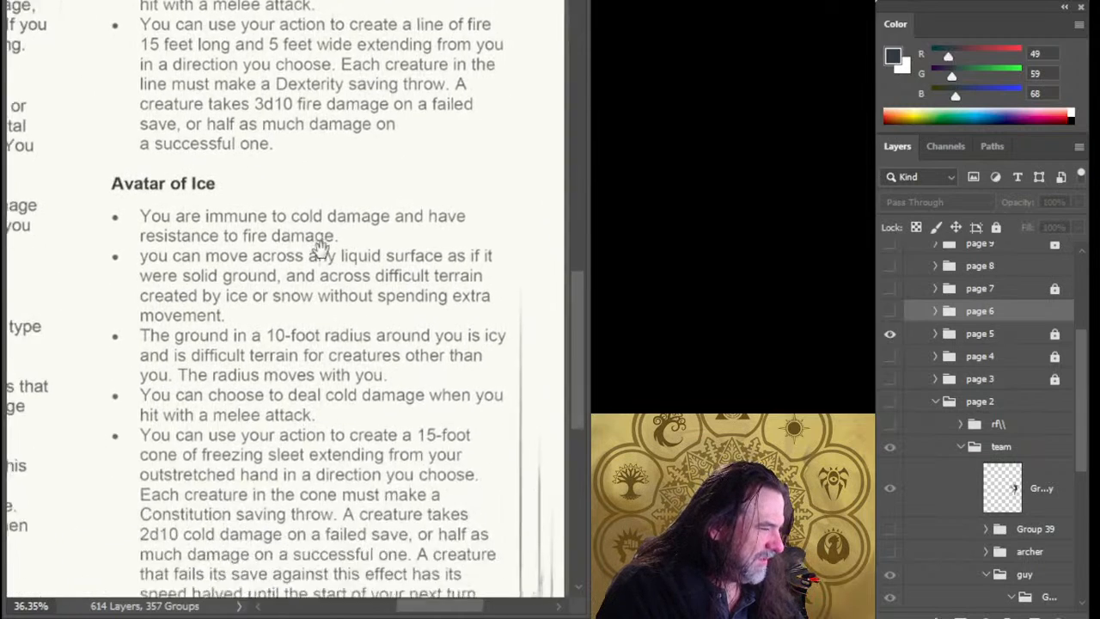
{"action": "left_click_drag", "start_coordinate": [293, 417], "coordinate": [334, 420]}
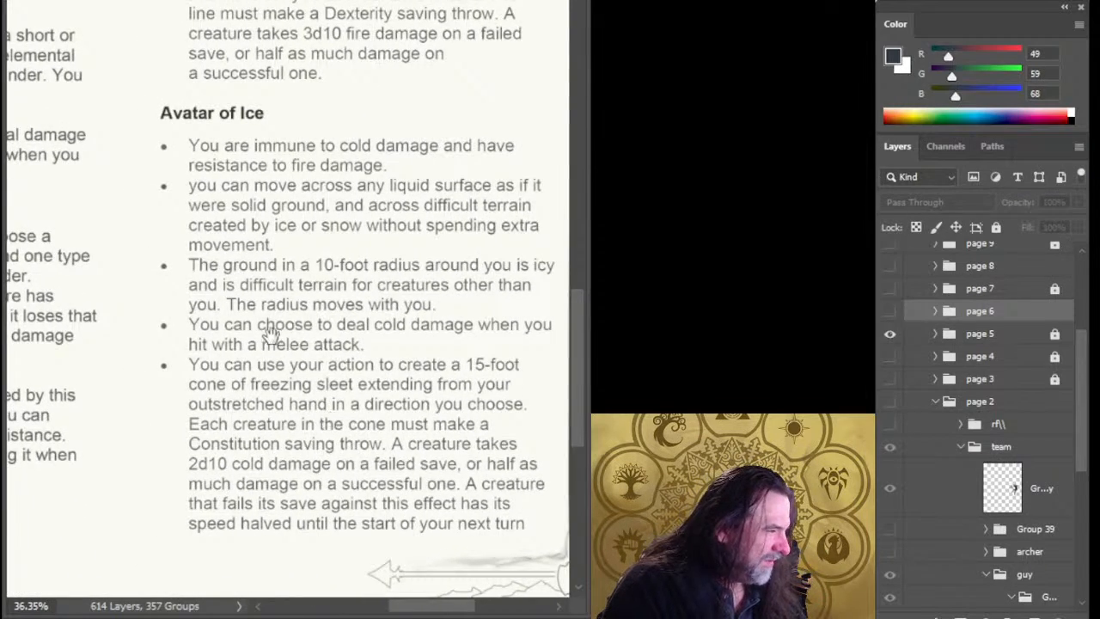
{"action": "left_click_drag", "start_coordinate": [405, 283], "coordinate": [484, 401]}
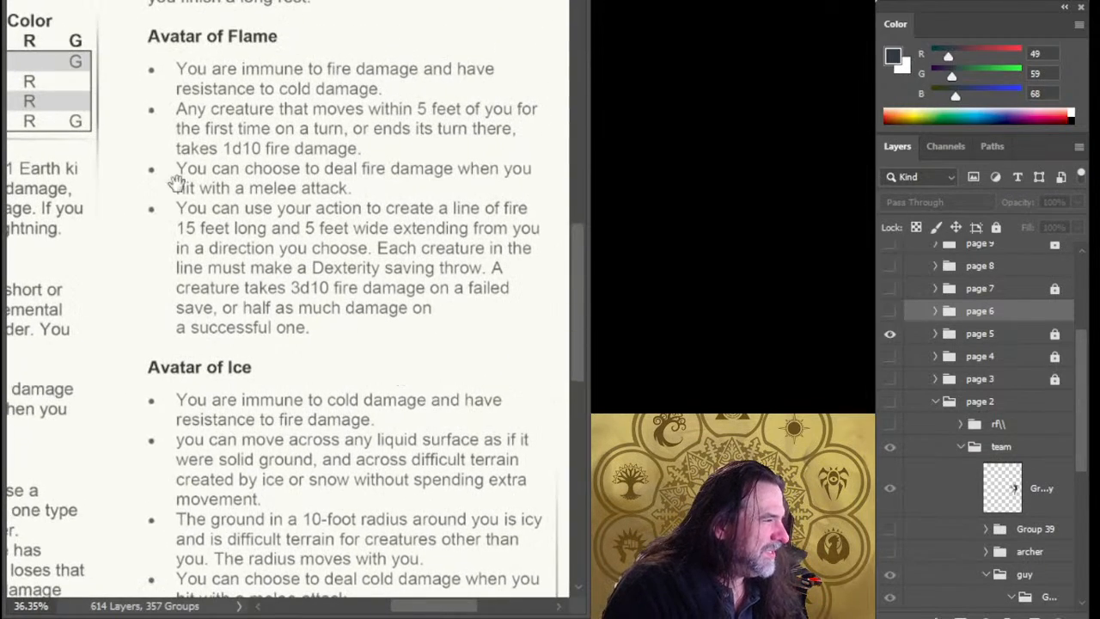
{"action": "left_click_drag", "start_coordinate": [409, 547], "coordinate": [397, 325]}
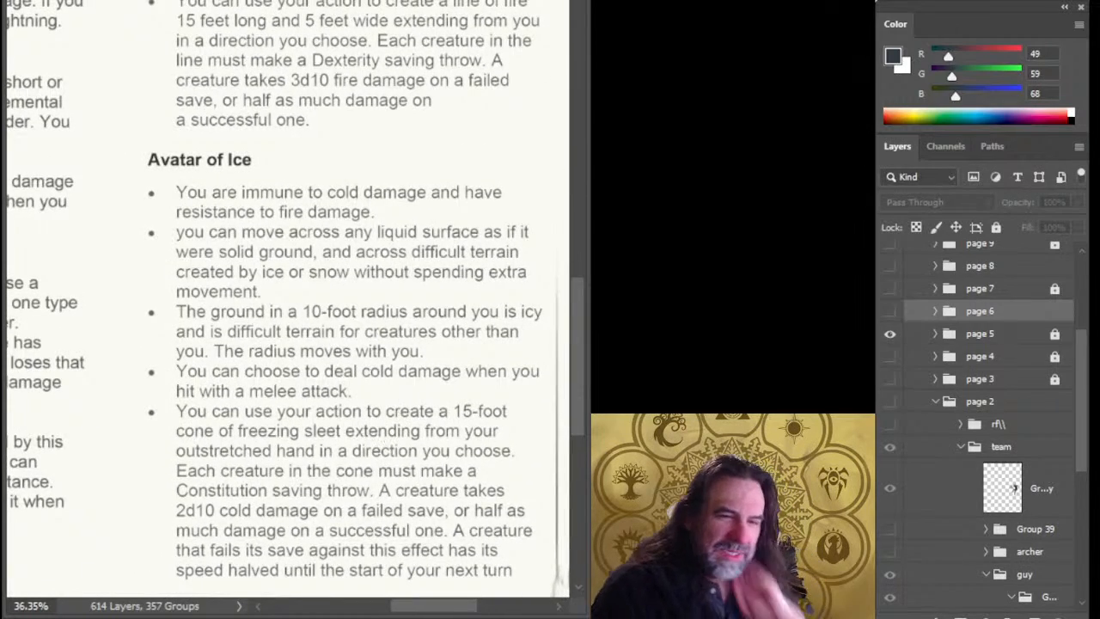
- Show page 6 again in place of page 5, expand its group, and turn the wibnd group's reference images back on
{"action": "left_click", "coordinate": [891, 334]}
{"action": "left_click", "coordinate": [890, 334]}
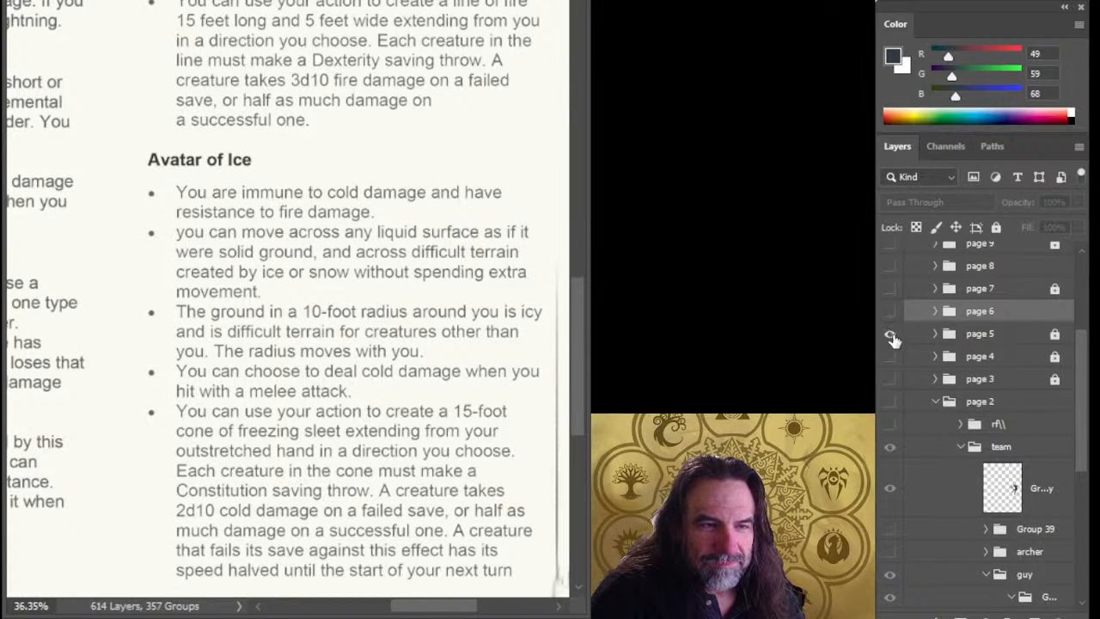
{"action": "left_click", "coordinate": [891, 335]}
{"action": "left_click", "coordinate": [891, 311]}
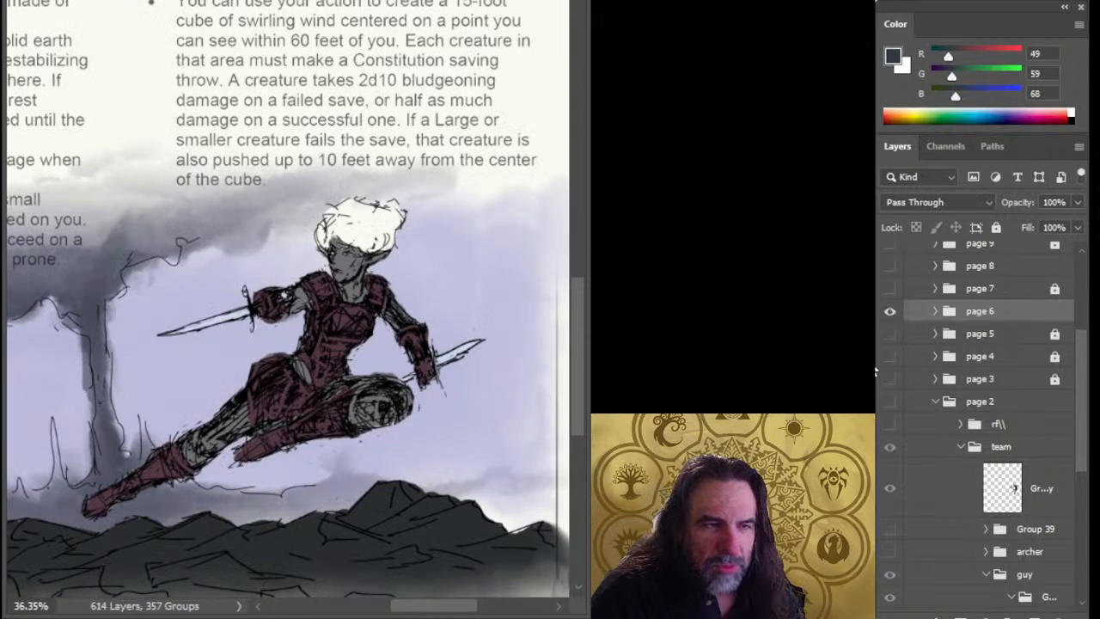
{"action": "left_click_drag", "start_coordinate": [352, 347], "coordinate": [279, 370]}
{"action": "left_click_drag", "start_coordinate": [218, 415], "coordinate": [426, 342]}
{"action": "left_click_drag", "start_coordinate": [200, 398], "coordinate": [388, 504]}
{"action": "left_click_drag", "start_coordinate": [413, 368], "coordinate": [418, 372]}
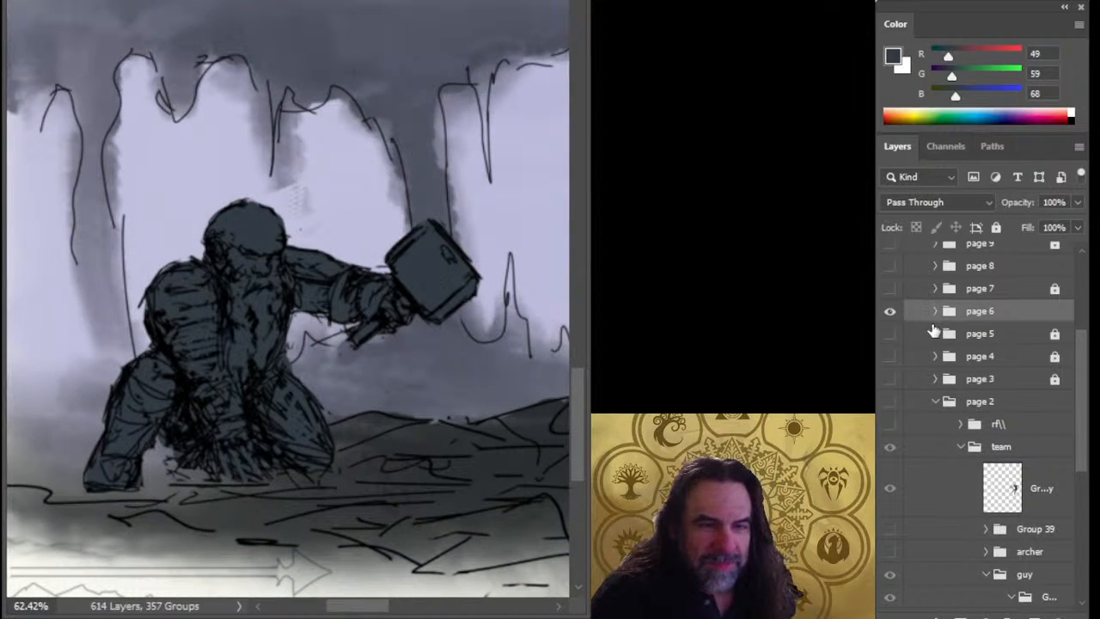
{"action": "left_click", "coordinate": [935, 312]}
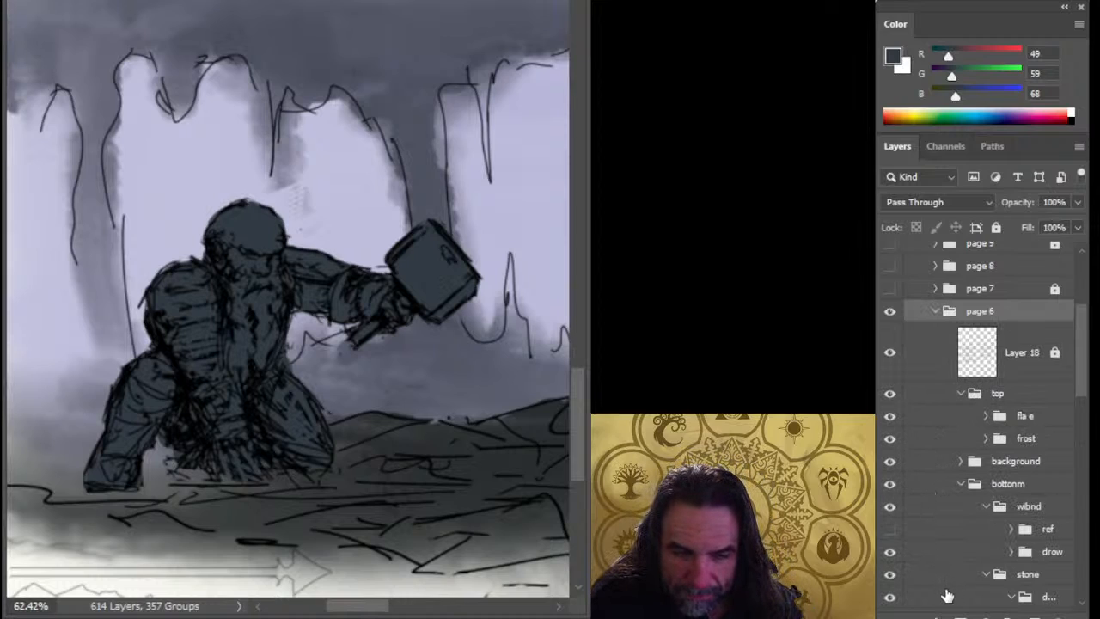
{"action": "left_click", "coordinate": [890, 528]}
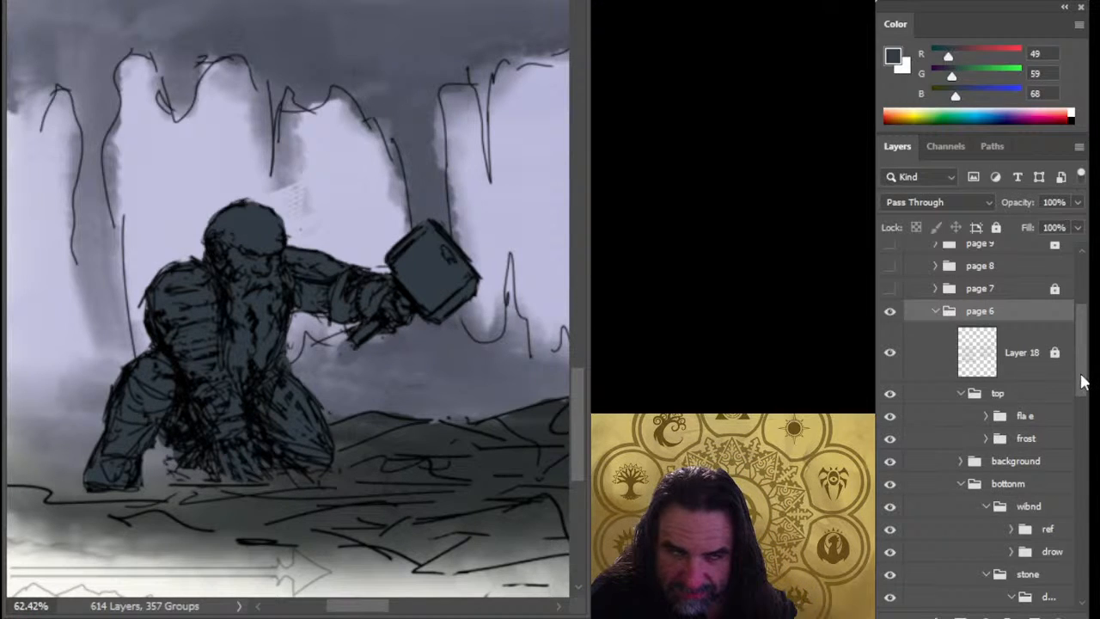
- Rename the misspelled wibnd group as wind
{"action": "left_click_drag", "start_coordinate": [1083, 382], "coordinate": [1082, 394]}
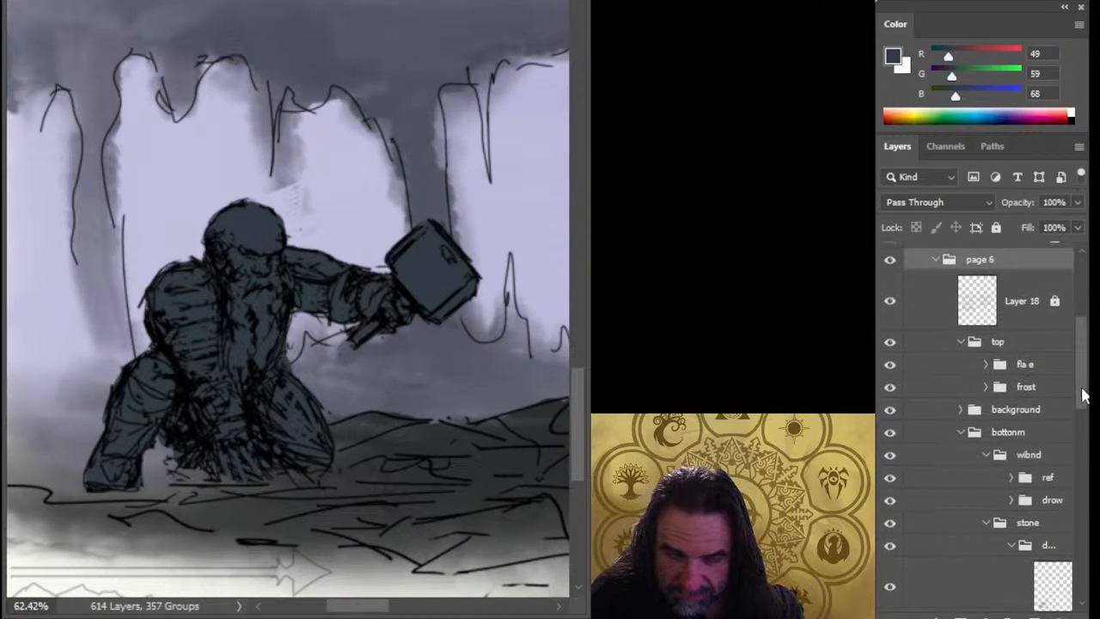
{"action": "double_click", "coordinate": [1030, 430]}
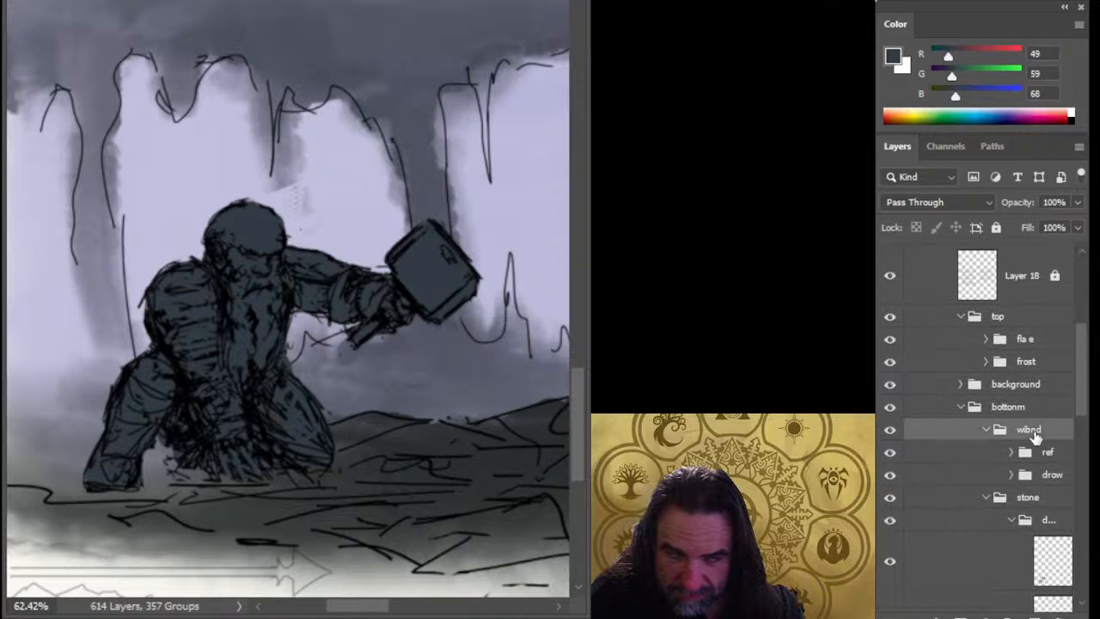
{"action": "type", "text": "w"}
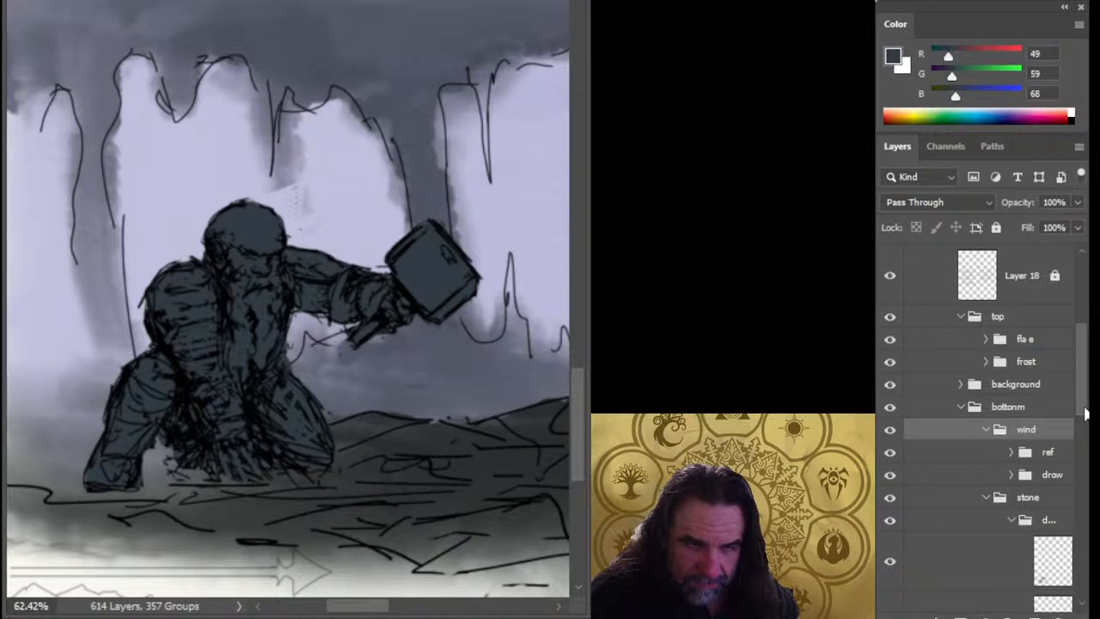
- Add a new empty layer directly above the hammer dwarf's dark base color layer in the stone group
{"action": "scroll", "coordinate": [969, 525], "scroll_direction": "down", "scroll_amount": 3}
{"action": "left_click", "coordinate": [929, 503]}
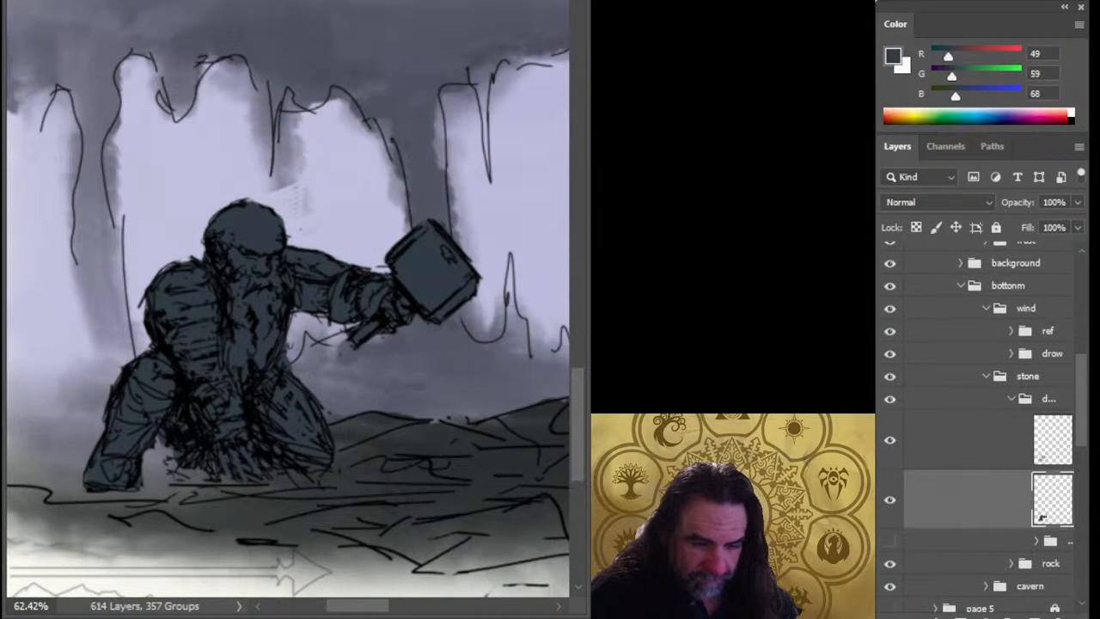
{"action": "left_click", "coordinate": [1036, 615]}
- Hide page 6's rules text, Layer 18, to uncover the cave reference painting beneath it
{"action": "left_click_drag", "start_coordinate": [381, 293], "coordinate": [330, 592]}
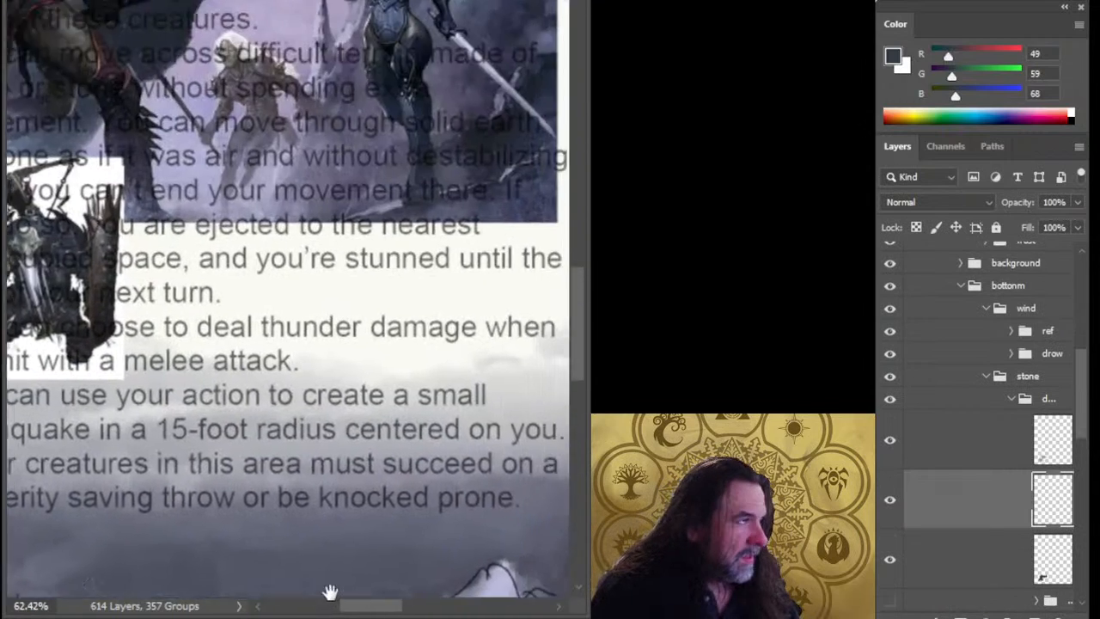
{"action": "left_click_drag", "start_coordinate": [559, 498], "coordinate": [211, 519]}
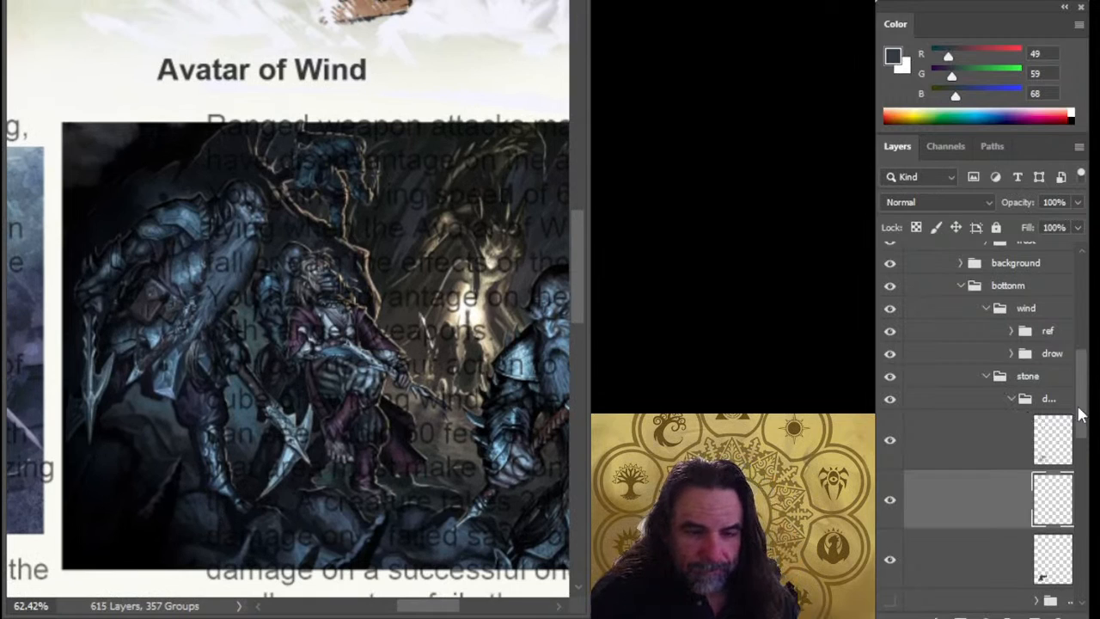
{"action": "left_click_drag", "start_coordinate": [1083, 412], "coordinate": [1085, 350]}
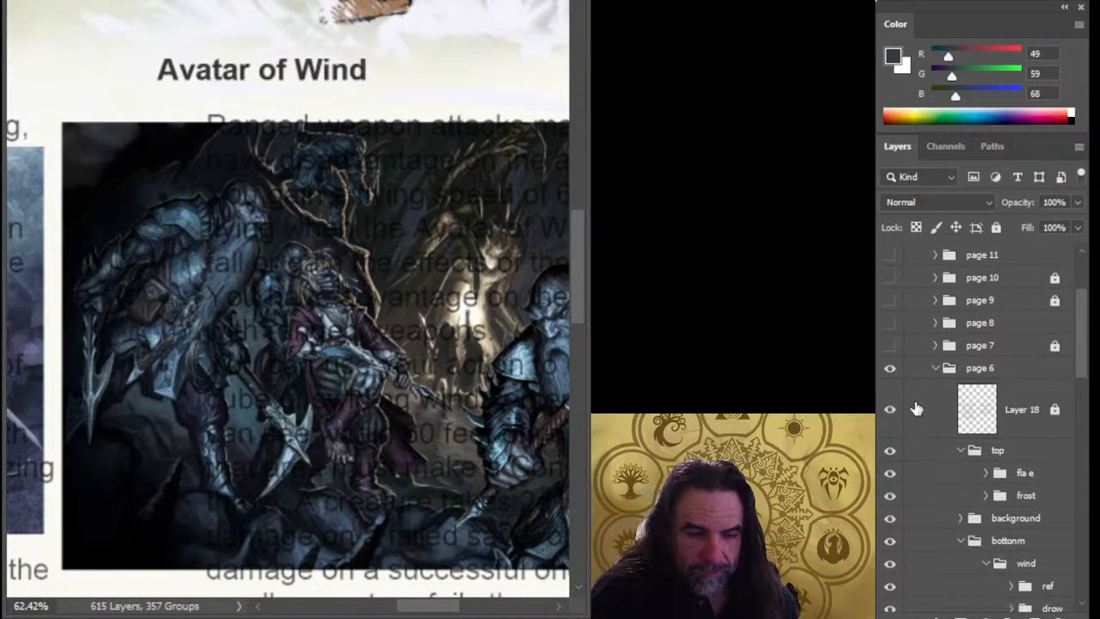
{"action": "left_click", "coordinate": [890, 420]}
{"action": "left_click_drag", "start_coordinate": [445, 397], "coordinate": [307, 396]}
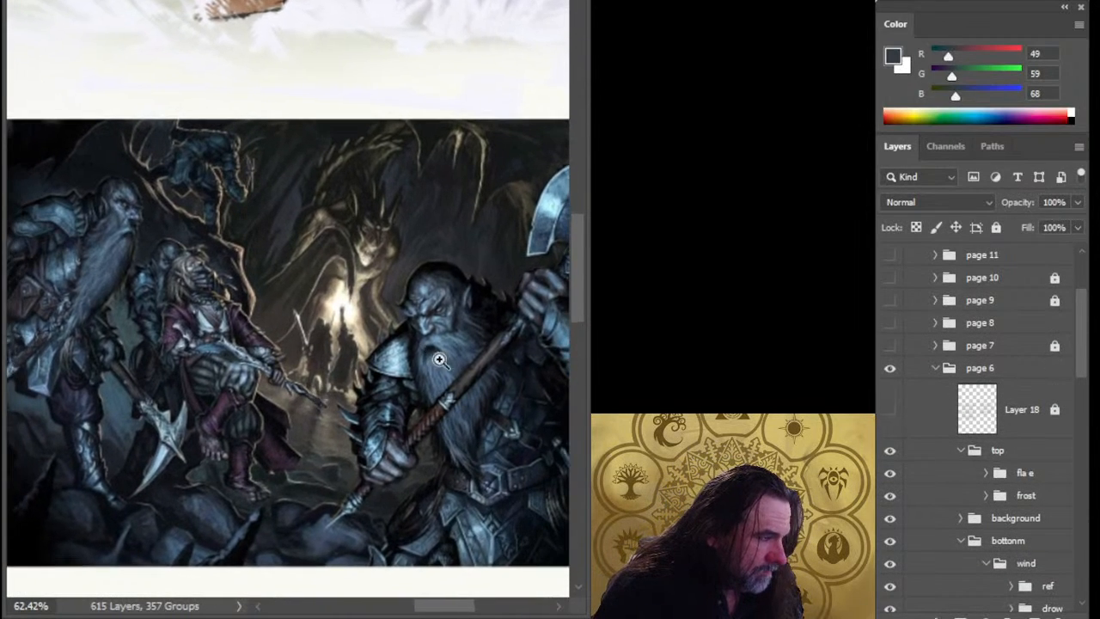
- Sample the dark blue-gray with RGB 24, 41, 51 from the axe-wielding dwarf's armor in the cave reference
{"action": "scroll", "coordinate": [389, 359], "scroll_direction": "up", "scroll_amount": 5}
{"action": "left_click", "coordinate": [396, 314], "text": "alt"}
{"action": "left_click_drag", "start_coordinate": [391, 319], "coordinate": [389, 315]}
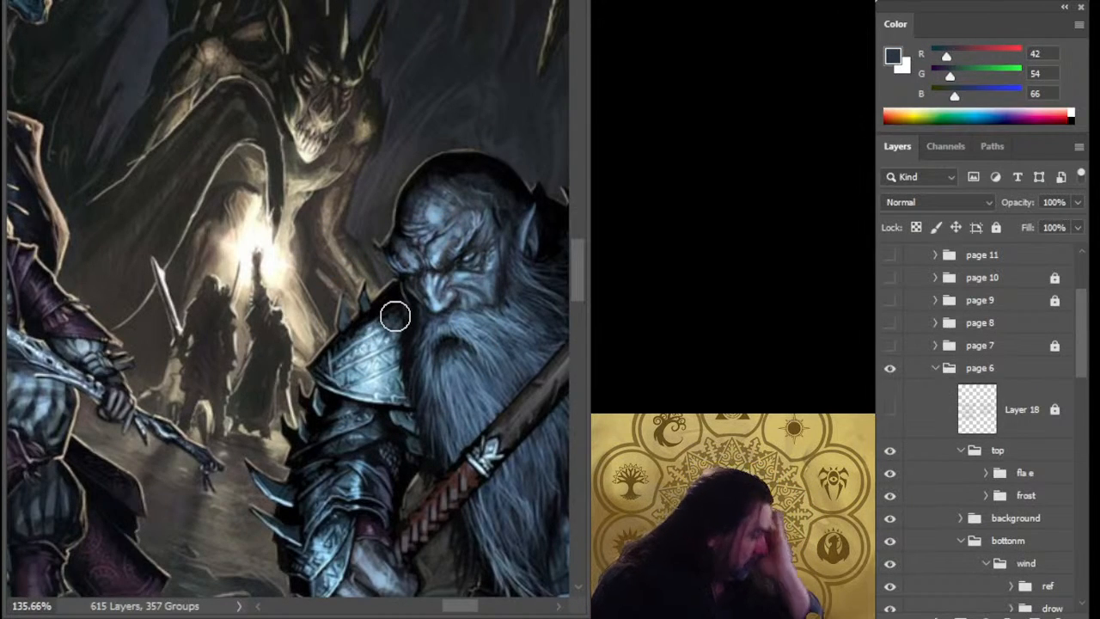
{"action": "left_click", "coordinate": [335, 486], "text": "alt"}
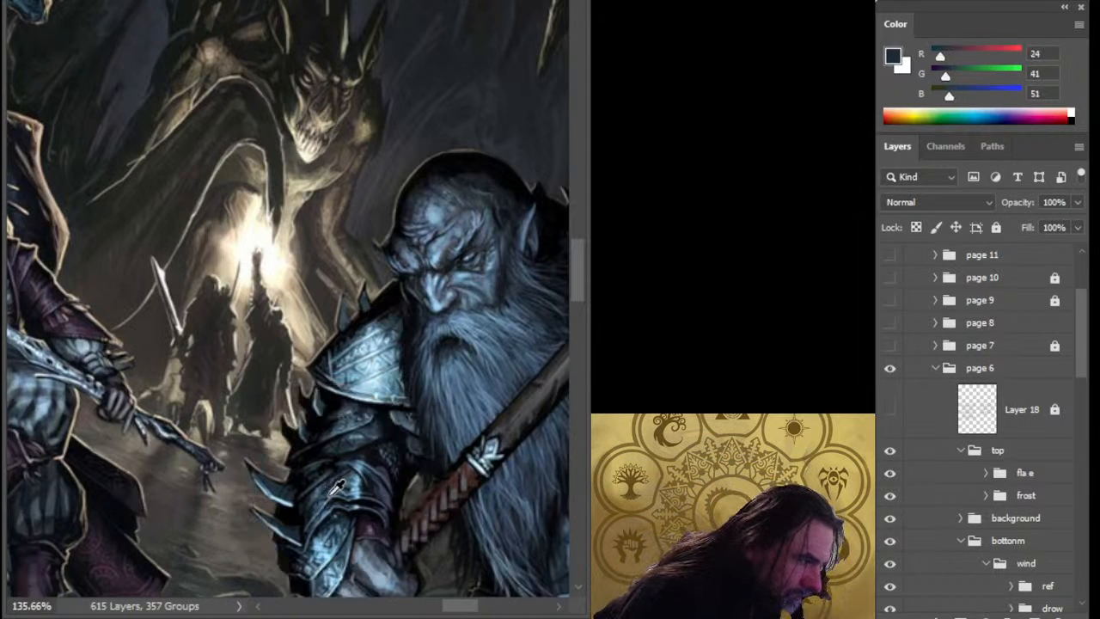
{"action": "left_click_drag", "start_coordinate": [293, 493], "coordinate": [429, 495]}
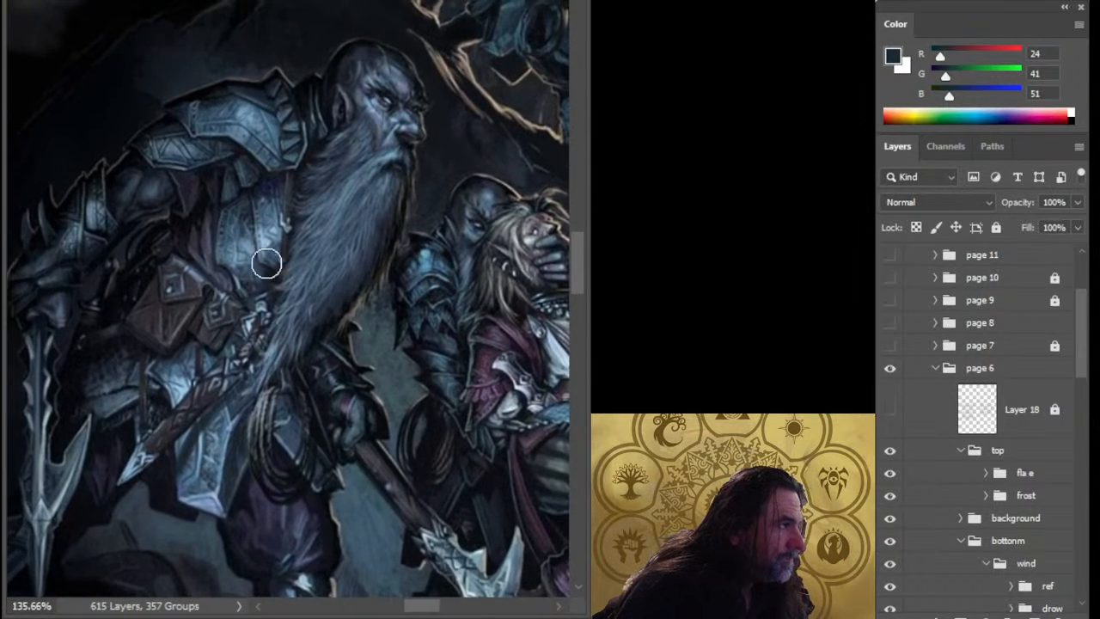
- Pick the mid steel blue with RGB 69, 95, 112 from the cave reference as the foreground color, keeping a dark background color
{"action": "left_click_drag", "start_coordinate": [235, 135], "coordinate": [72, 228]}
{"action": "key", "text": "space"}
{"action": "left_click_drag", "start_coordinate": [181, 376], "coordinate": [354, 219]}
{"action": "left_click_drag", "start_coordinate": [238, 300], "coordinate": [452, 182]}
{"action": "left_click_drag", "start_coordinate": [413, 499], "coordinate": [504, 155]}
{"action": "left_click_drag", "start_coordinate": [313, 432], "coordinate": [393, 284]}
{"action": "key", "text": "x"}
{"action": "left_click_drag", "start_coordinate": [512, 287], "coordinate": [516, 286]}
{"action": "left_click_drag", "start_coordinate": [521, 356], "coordinate": [516, 368]}
{"action": "key", "text": "x"}
{"action": "left_click_drag", "start_coordinate": [478, 463], "coordinate": [351, 420]}
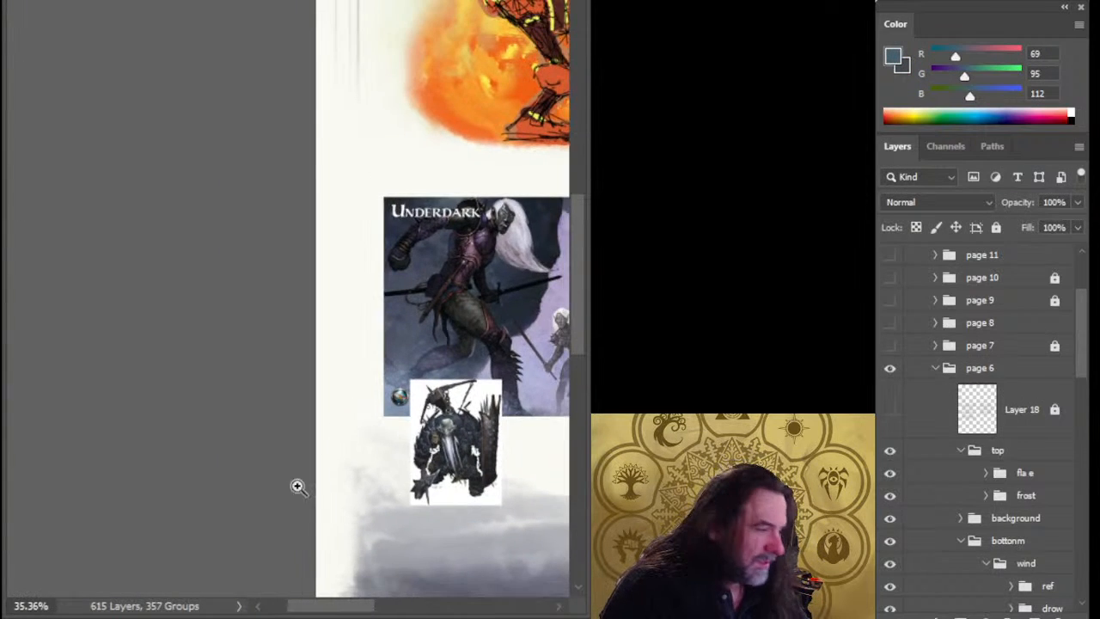
- Paint the hammer dwarf's shoulder, arm, waist and leg armor in steel blue under the line art
{"action": "left_click_drag", "start_coordinate": [440, 510], "coordinate": [258, 411]}
{"action": "left_click_drag", "start_coordinate": [292, 497], "coordinate": [261, 294]}
{"action": "left_click_drag", "start_coordinate": [337, 502], "coordinate": [386, 514]}
{"action": "left_click_drag", "start_coordinate": [387, 516], "coordinate": [418, 396]}
{"action": "mouse_move", "coordinate": [246, 310]}
{"action": "left_mouse_down"}
{"action": "mouse_move", "coordinate": [227, 353]}
{"action": "mouse_move", "coordinate": [265, 336]}
{"action": "mouse_move", "coordinate": [246, 374]}
{"action": "left_mouse_up"}
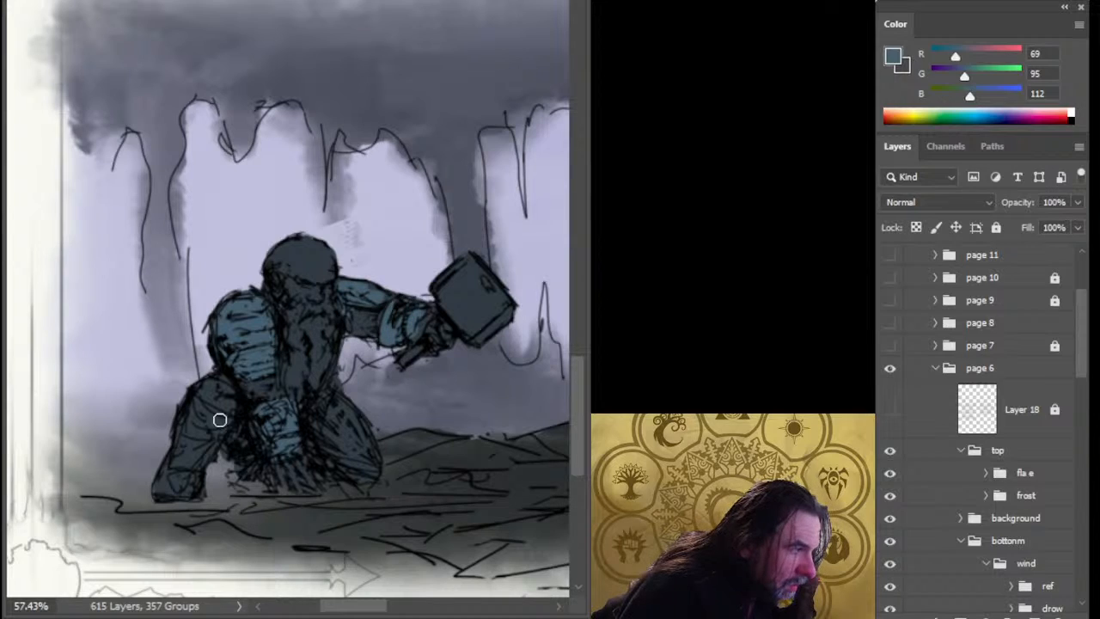
{"action": "left_click_drag", "start_coordinate": [214, 401], "coordinate": [179, 438]}
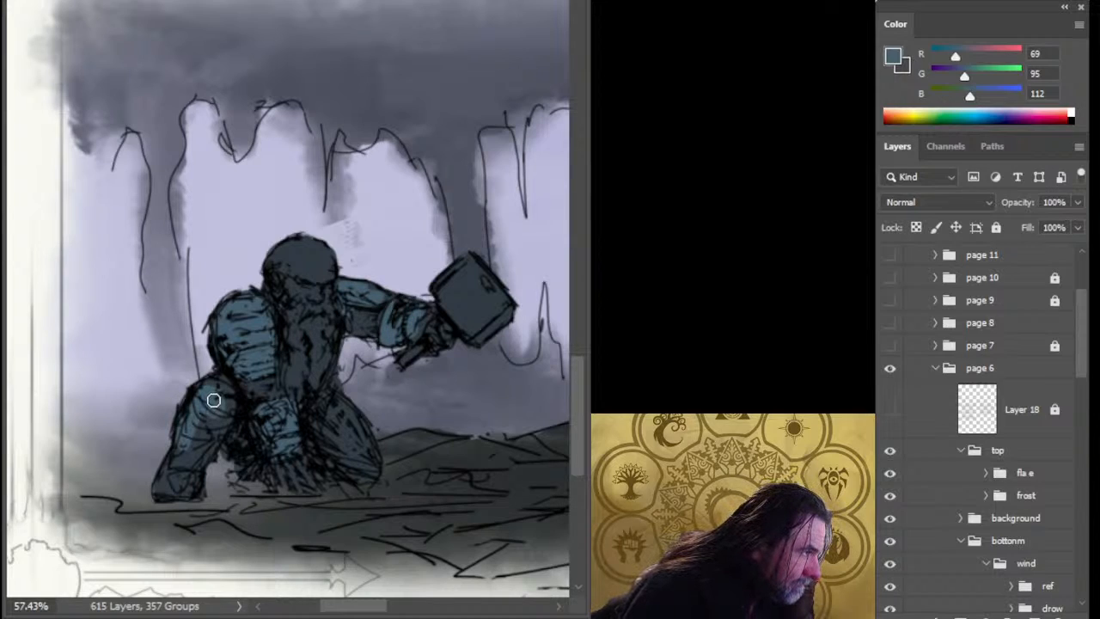
{"action": "left_click_drag", "start_coordinate": [214, 400], "coordinate": [214, 401]}
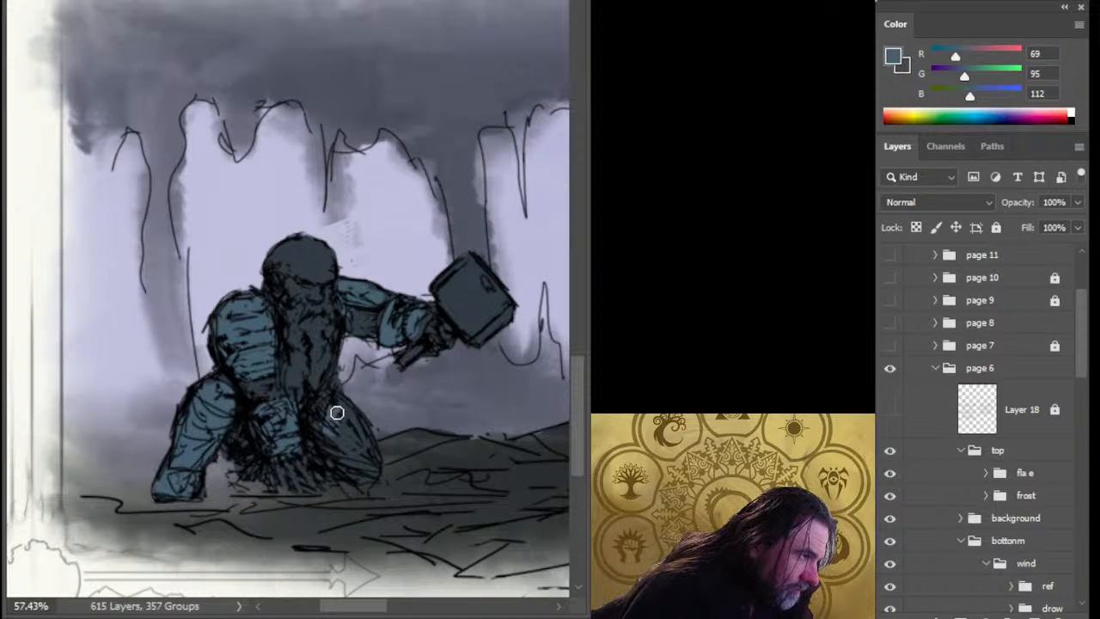
{"action": "left_click_drag", "start_coordinate": [337, 413], "coordinate": [337, 413]}
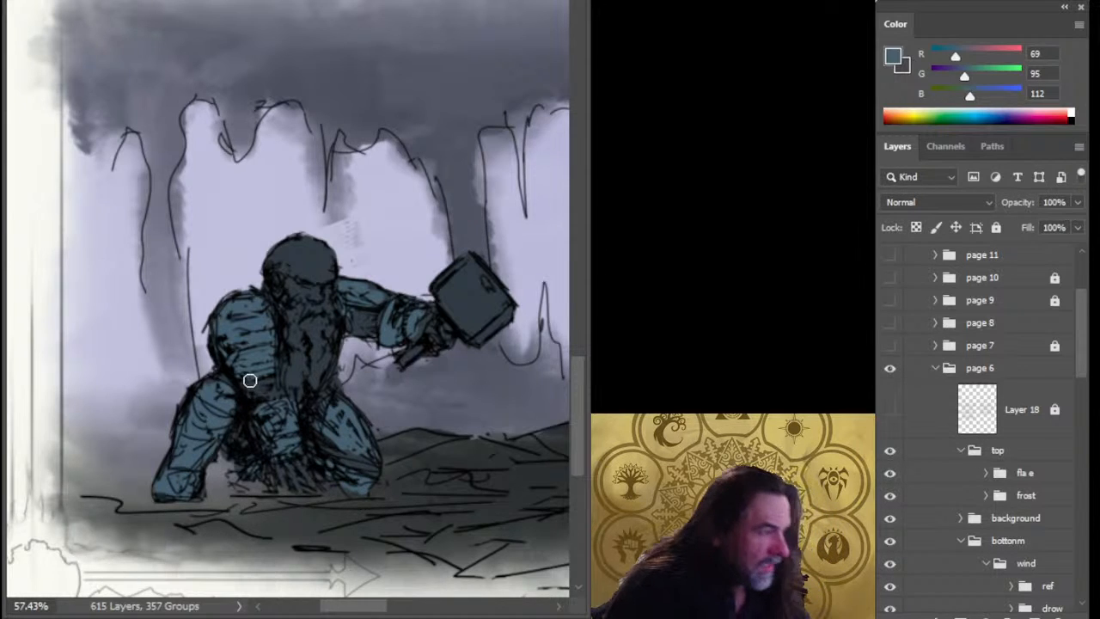
- Sample the pale blue-gray with RGB 196, 203, 219 from the beard of the reference dwarf on the white background
{"action": "mouse_move", "coordinate": [466, 313]}
{"action": "left_mouse_down"}
{"action": "mouse_move", "coordinate": [417, 418]}
{"action": "mouse_move", "coordinate": [468, 483]}
{"action": "mouse_move", "coordinate": [408, 422]}
{"action": "mouse_move", "coordinate": [364, 320]}
{"action": "mouse_move", "coordinate": [447, 211]}
{"action": "mouse_move", "coordinate": [580, 121]}
{"action": "left_mouse_up"}
{"action": "left_click_drag", "start_coordinate": [212, 323], "coordinate": [324, 292]}
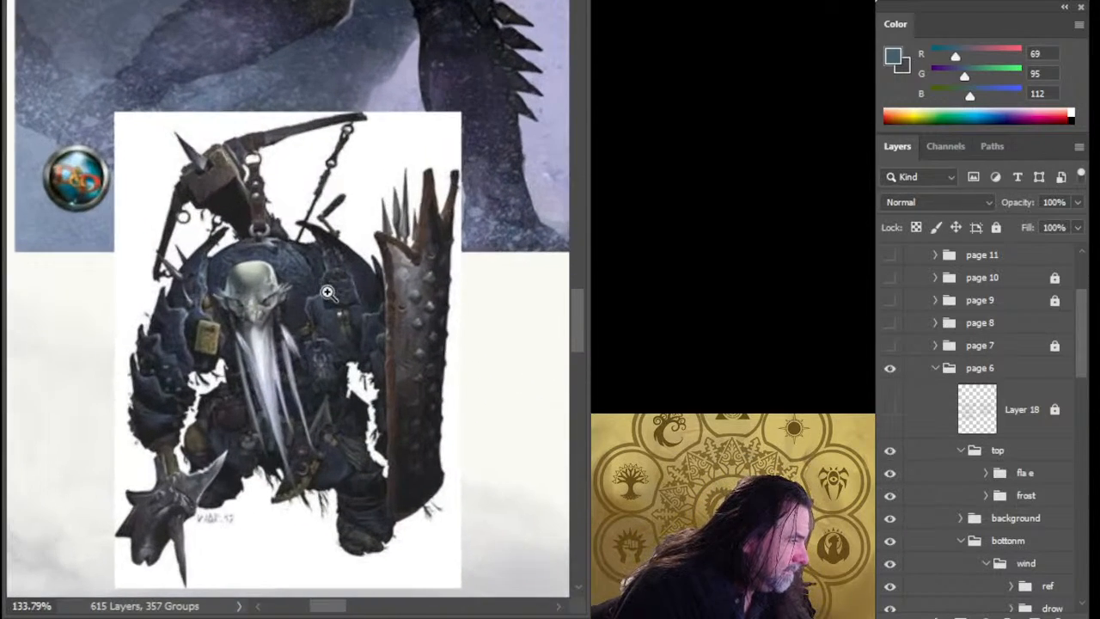
{"action": "left_click", "coordinate": [268, 361], "text": "alt"}
{"action": "left_click_drag", "start_coordinate": [448, 374], "coordinate": [370, 375]}
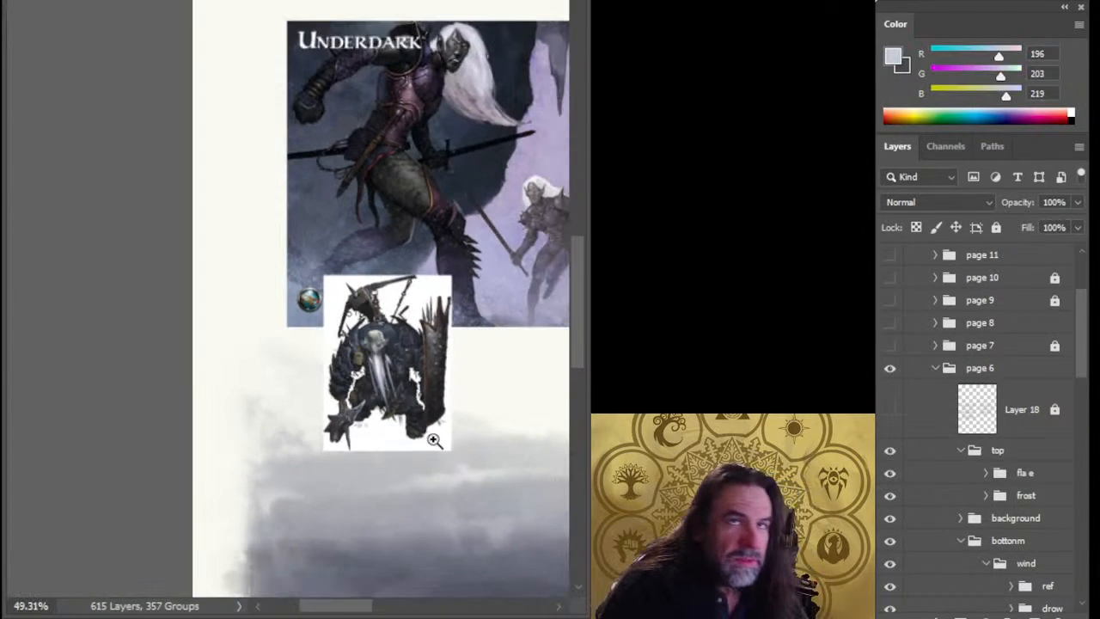
- Add a new layer above the armor color and paint the hammer dwarf's beard pale blue-gray
{"action": "left_click_drag", "start_coordinate": [445, 481], "coordinate": [386, 275]}
{"action": "left_click_drag", "start_coordinate": [464, 581], "coordinate": [372, 226]}
{"action": "left_click_drag", "start_coordinate": [403, 395], "coordinate": [400, 426]}
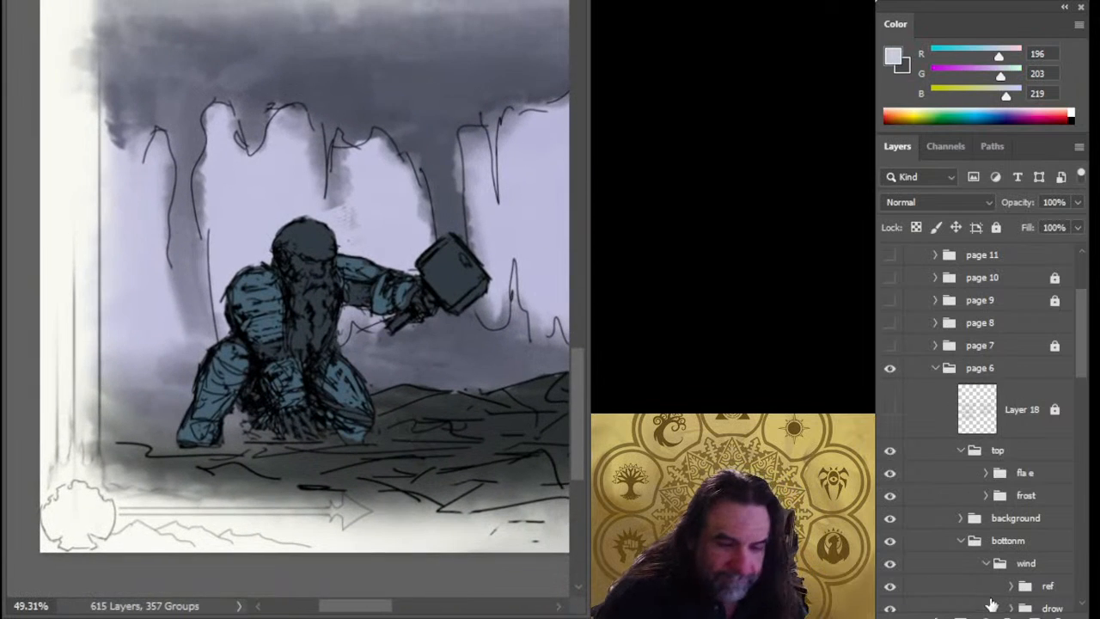
{"action": "key", "text": "alt+["}
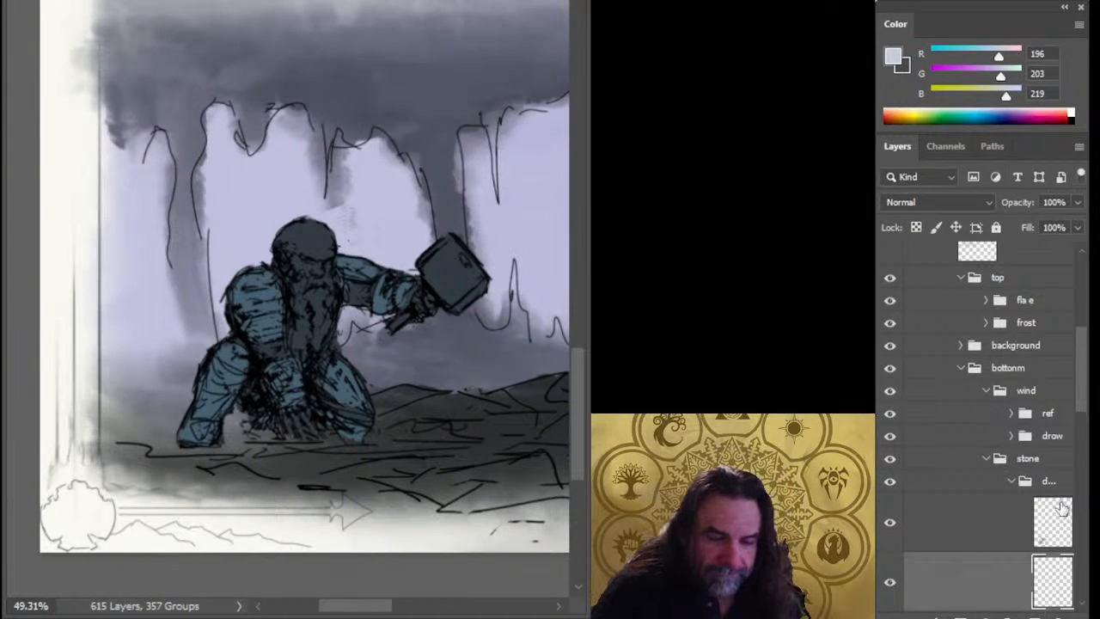
{"action": "key", "text": "ctrl+shift+alt+n"}
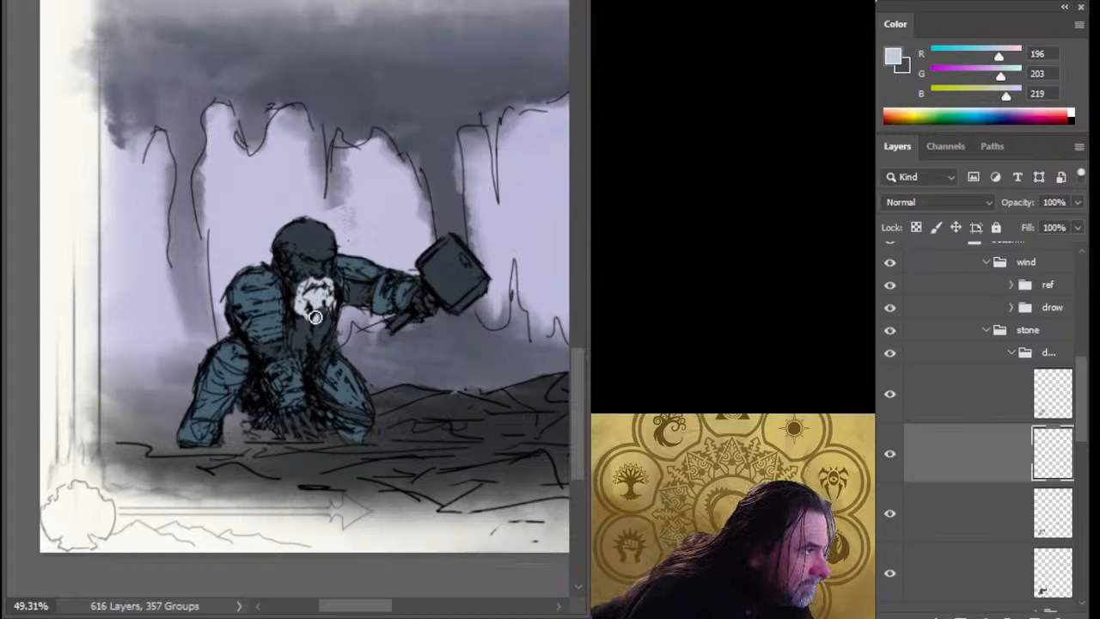
{"action": "left_click_drag", "start_coordinate": [314, 318], "coordinate": [316, 317]}
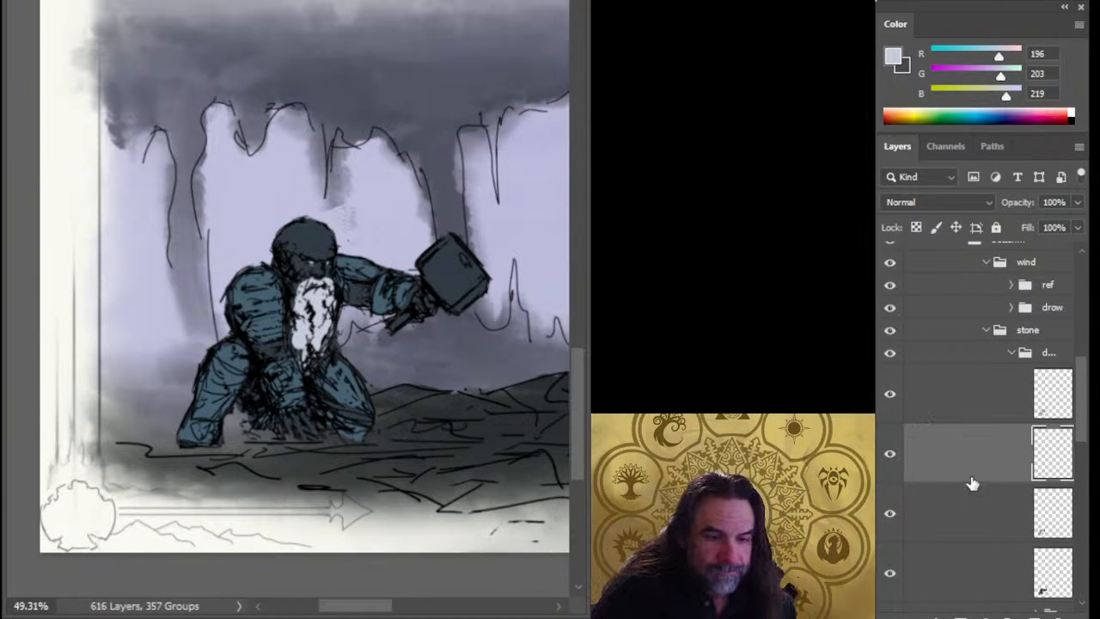
- Add a new layer above the beard color and paint the hammer head light blue, RGB 164, 201, 220
{"action": "left_click_drag", "start_coordinate": [443, 276], "coordinate": [155, 435]}
{"action": "left_click_drag", "start_coordinate": [445, 407], "coordinate": [187, 339]}
{"action": "left_click_drag", "start_coordinate": [245, 397], "coordinate": [333, 378]}
{"action": "left_click_drag", "start_coordinate": [146, 430], "coordinate": [128, 434]}
{"action": "left_click_drag", "start_coordinate": [361, 437], "coordinate": [181, 437]}
{"action": "mouse_move", "coordinate": [201, 491]}
{"action": "left_mouse_down"}
{"action": "mouse_move", "coordinate": [305, 378]}
{"action": "mouse_move", "coordinate": [327, 376]}
{"action": "left_mouse_up"}
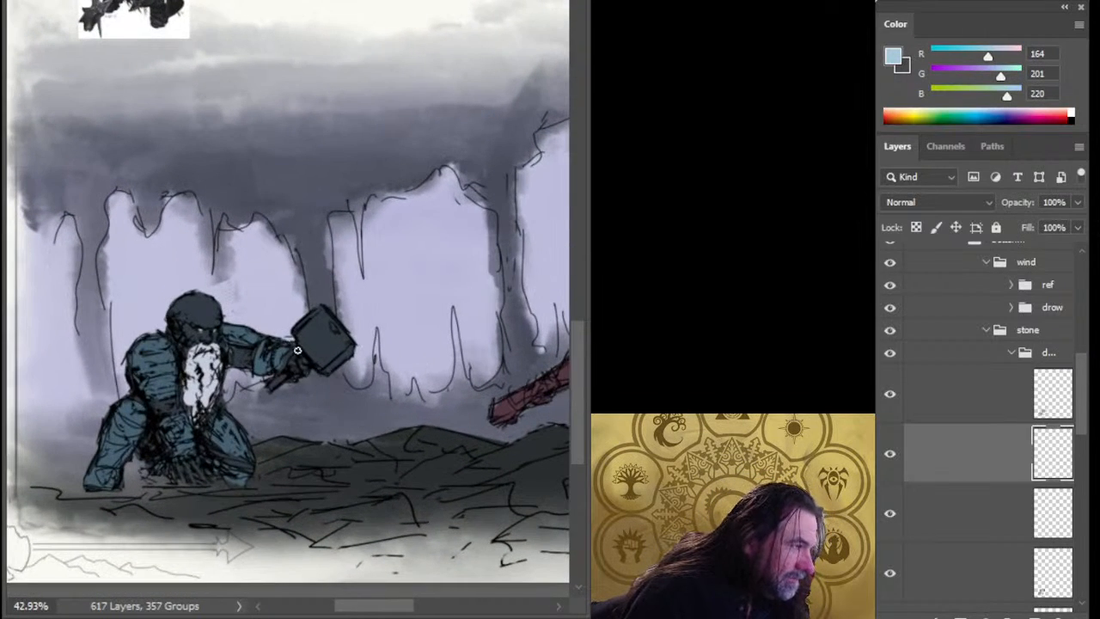
{"action": "left_click_drag", "start_coordinate": [298, 335], "coordinate": [320, 320]}
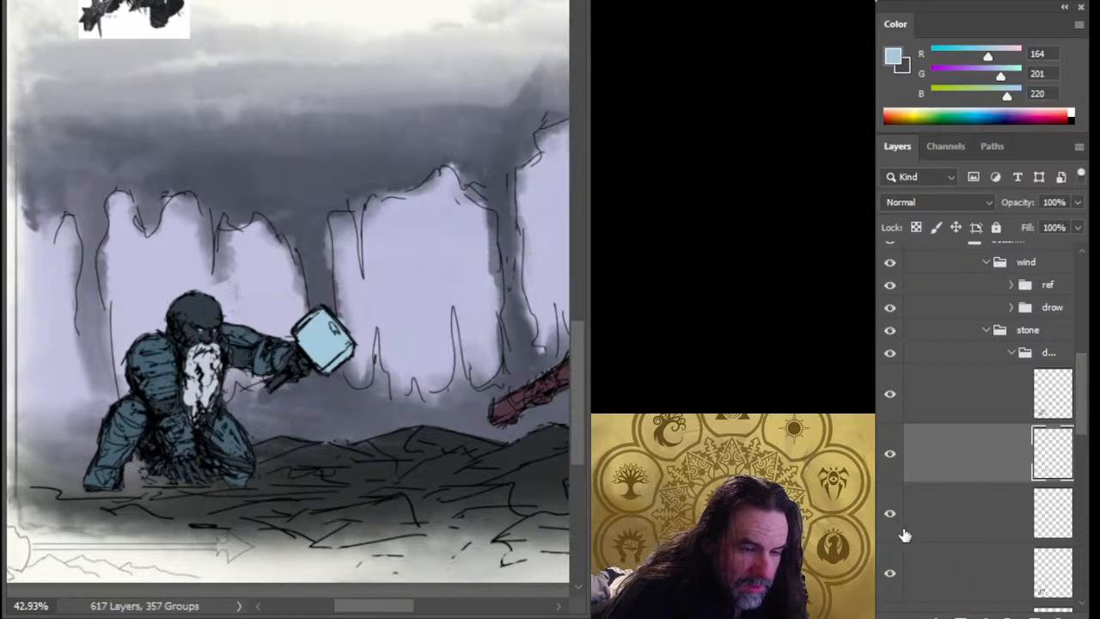
- Sample the dark blue with RGB 32, 54, 78 from the axe blade in the cave reference painting
{"action": "left_click", "coordinate": [887, 591]}
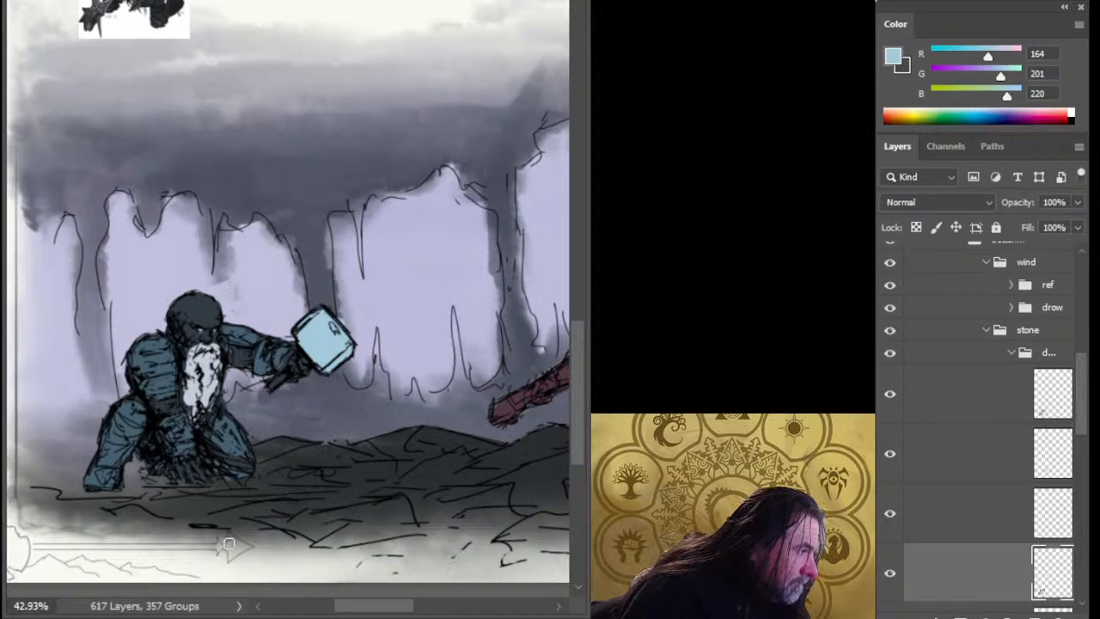
{"action": "left_click_drag", "start_coordinate": [311, 524], "coordinate": [208, 526]}
{"action": "left_click_drag", "start_coordinate": [439, 494], "coordinate": [319, 419]}
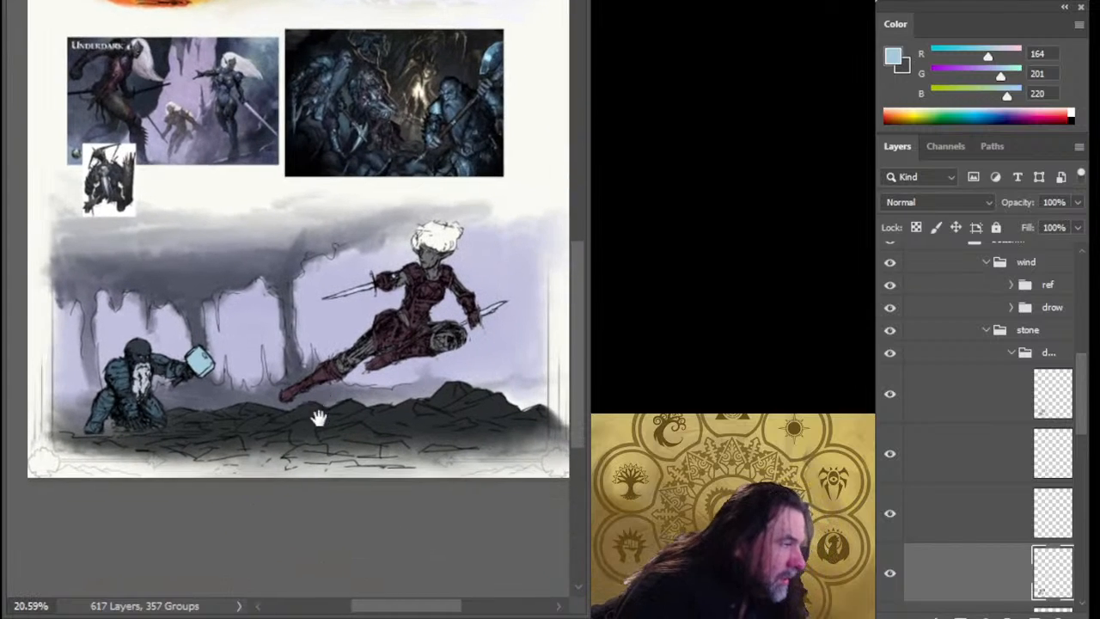
{"action": "left_click_drag", "start_coordinate": [347, 477], "coordinate": [328, 480]}
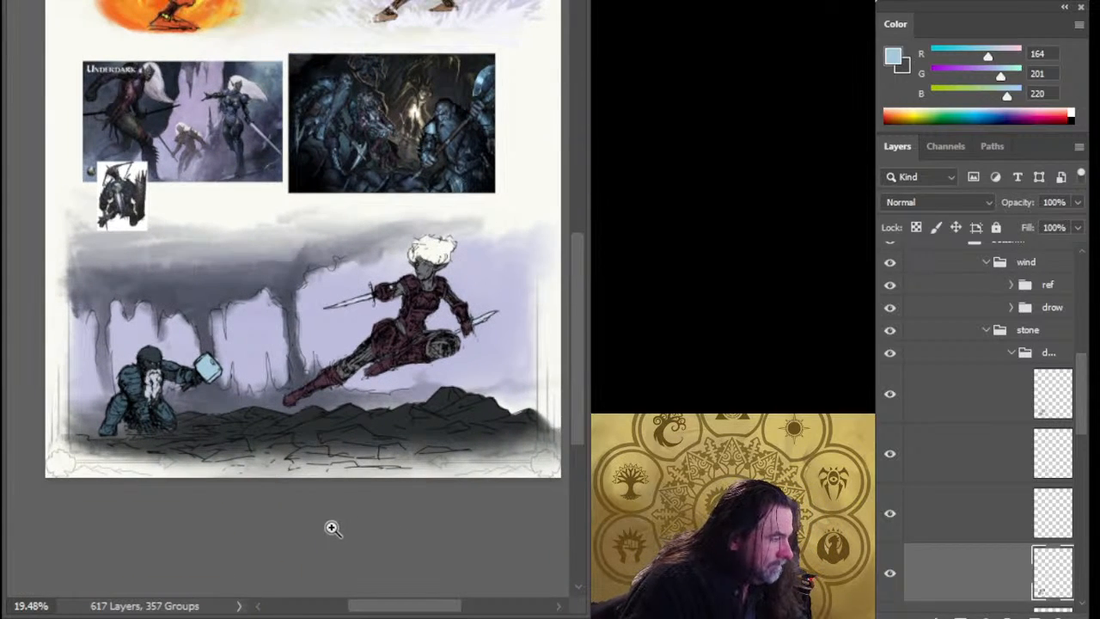
{"action": "left_click_drag", "start_coordinate": [366, 191], "coordinate": [312, 258]}
{"action": "mouse_move", "coordinate": [418, 144]}
{"action": "left_mouse_down"}
{"action": "mouse_move", "coordinate": [541, 157]}
{"action": "mouse_move", "coordinate": [602, 189]}
{"action": "left_mouse_up"}
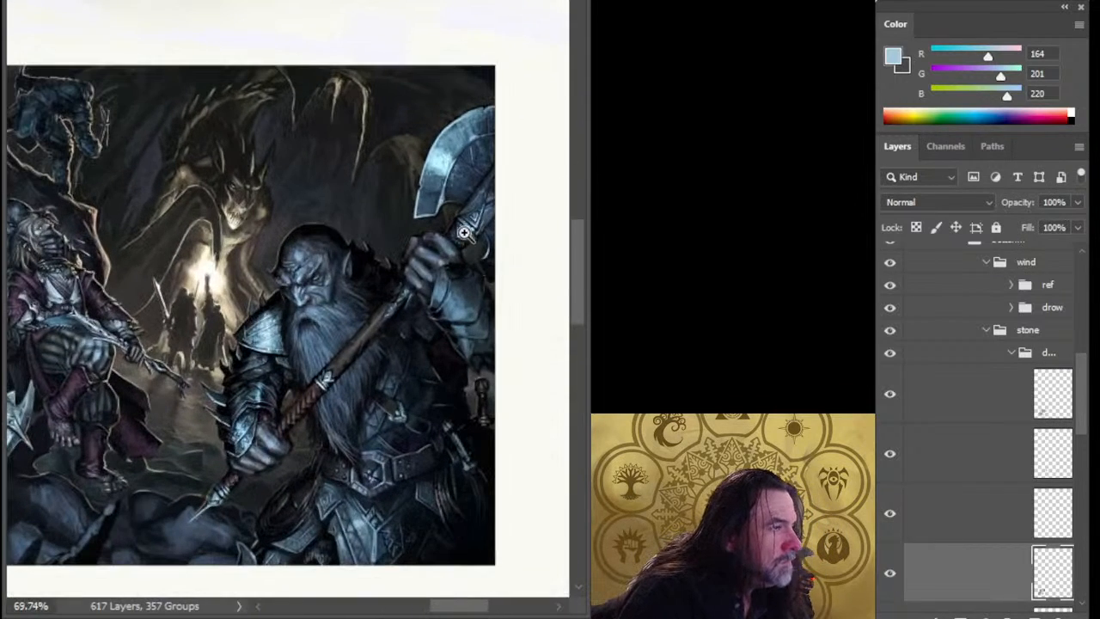
{"action": "left_click", "coordinate": [458, 179], "text": "alt"}
{"action": "left_click_drag", "start_coordinate": [400, 405], "coordinate": [307, 405]}
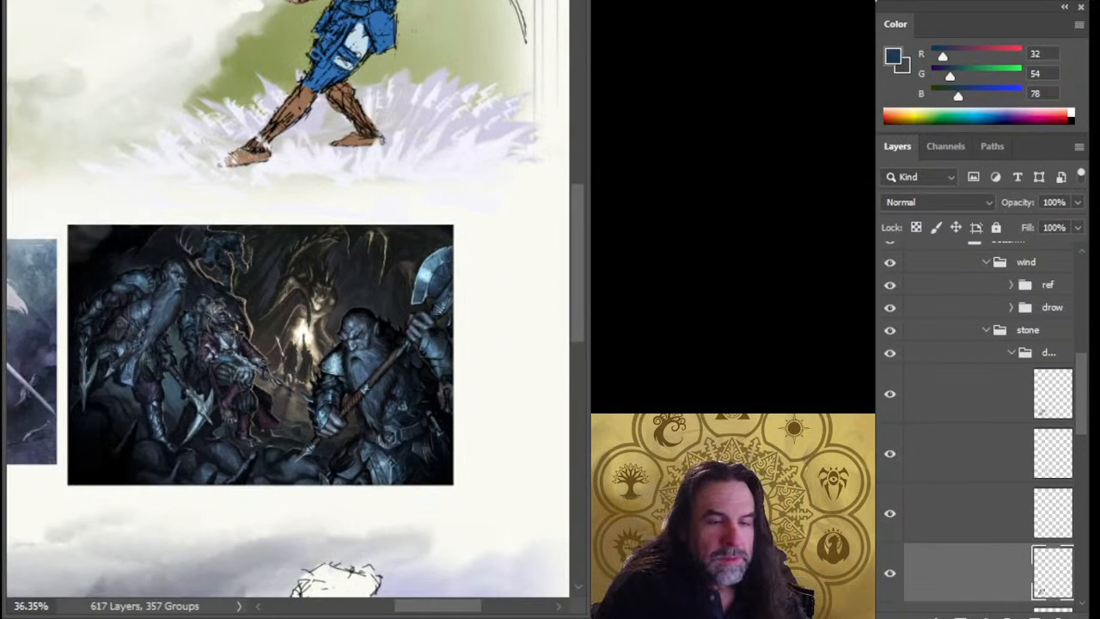
- Clear the light blue fill from the hammer layer and repaint the hammer head in dark blue
{"action": "left_click_drag", "start_coordinate": [309, 483], "coordinate": [542, 267]}
{"action": "mouse_move", "coordinate": [233, 534]}
{"action": "left_mouse_down"}
{"action": "mouse_move", "coordinate": [433, 353]}
{"action": "mouse_move", "coordinate": [431, 342]}
{"action": "left_mouse_up"}
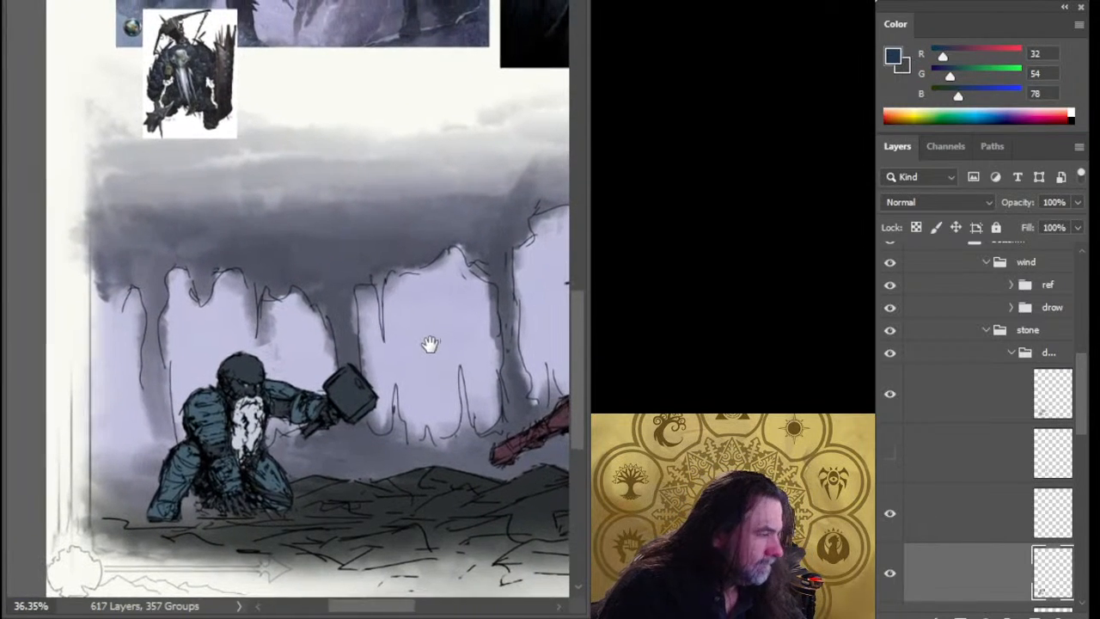
{"action": "left_click", "coordinate": [889, 453]}
{"action": "left_click", "coordinate": [922, 465]}
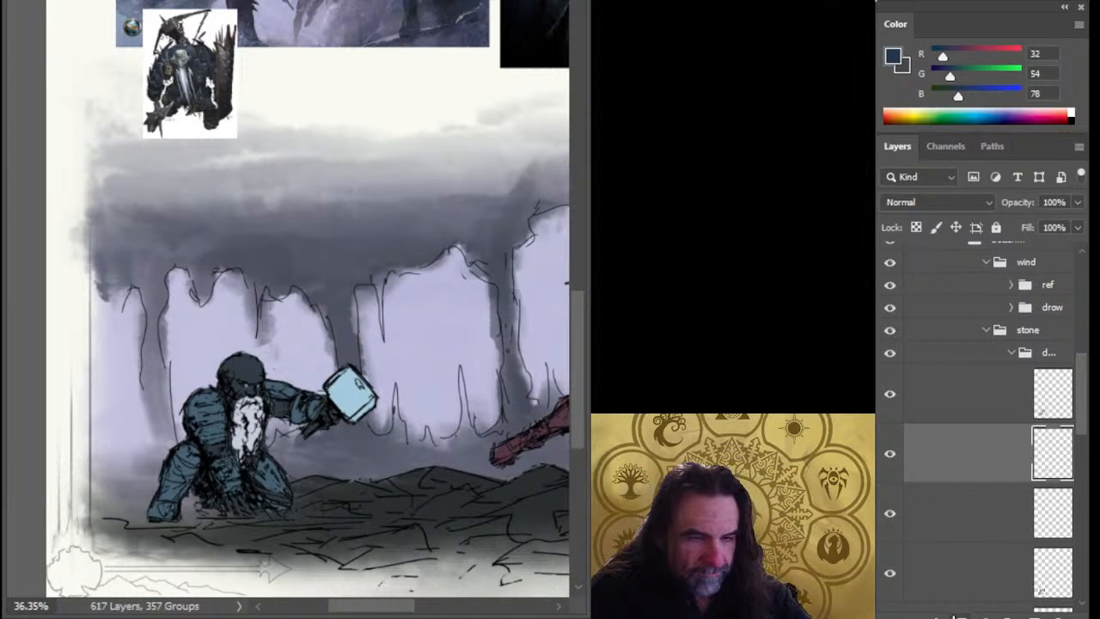
{"action": "key", "text": "Delete"}
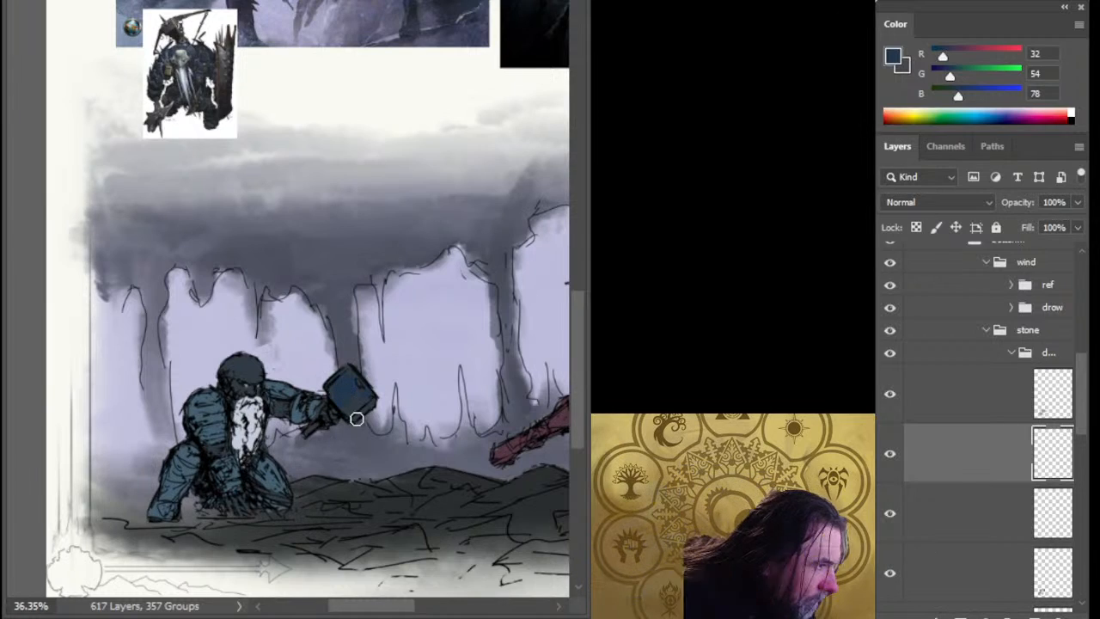
{"action": "left_click_drag", "start_coordinate": [370, 344], "coordinate": [428, 370]}
{"action": "key", "text": "ctrl+z"}
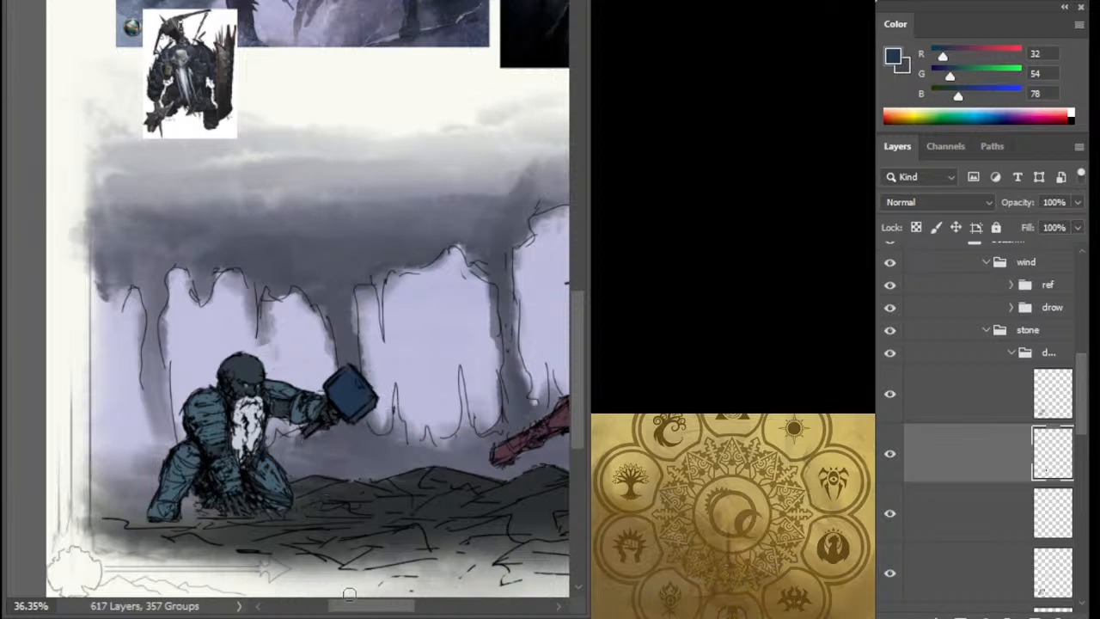
- Transform the whole dwarf group, enlarging it slightly and shifting it toward the leaping drow
{"action": "scroll", "coordinate": [330, 574], "scroll_direction": "down", "scroll_amount": 5}
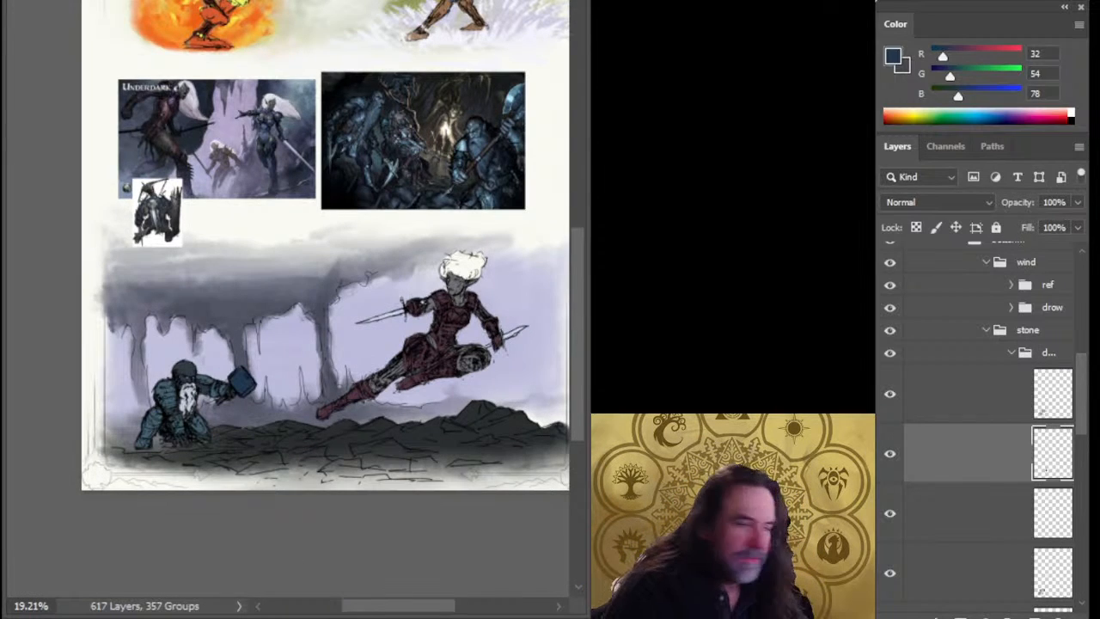
{"action": "left_click", "coordinate": [954, 361]}
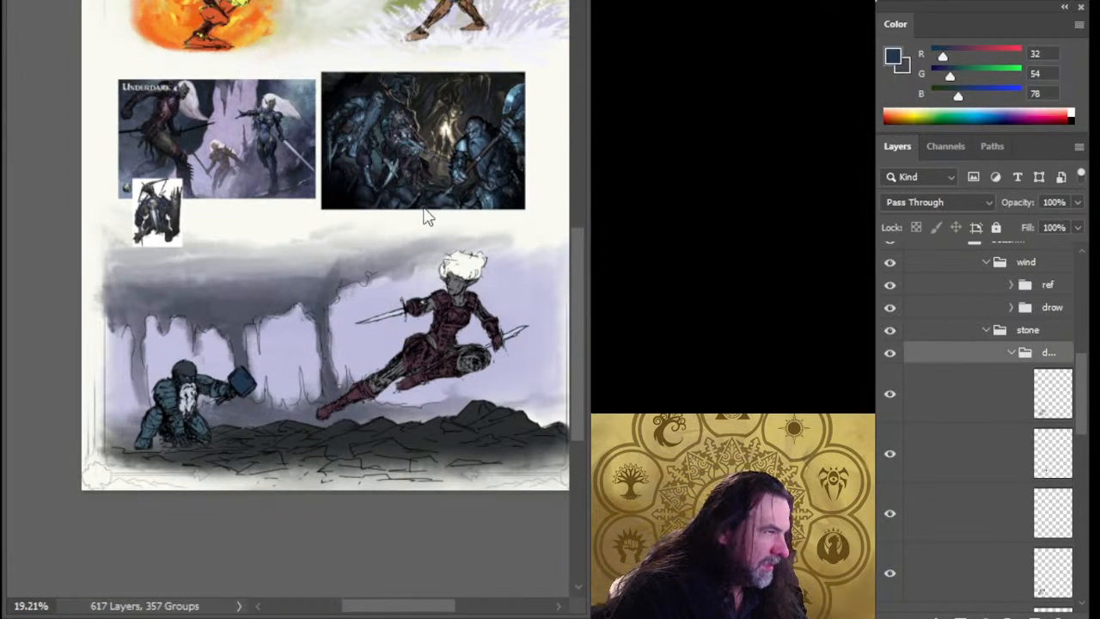
{"action": "key", "text": "ctrl+t"}
{"action": "left_click_drag", "start_coordinate": [198, 315], "coordinate": [197, 307]}
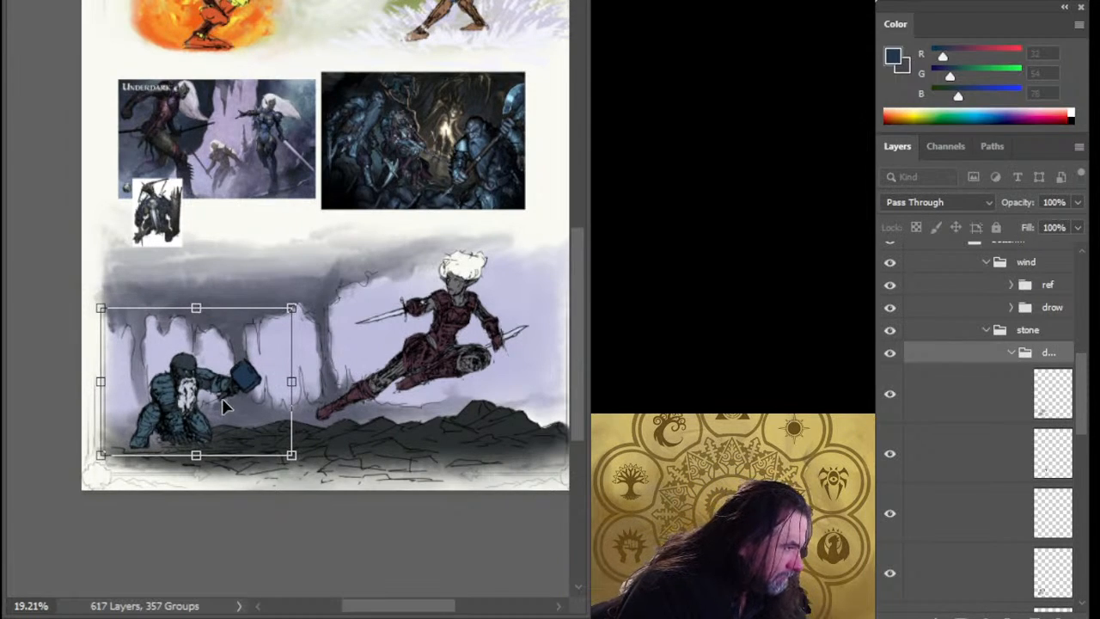
{"action": "left_click_drag", "start_coordinate": [223, 407], "coordinate": [234, 404]}
{"action": "left_click_drag", "start_coordinate": [214, 310], "coordinate": [217, 301]}
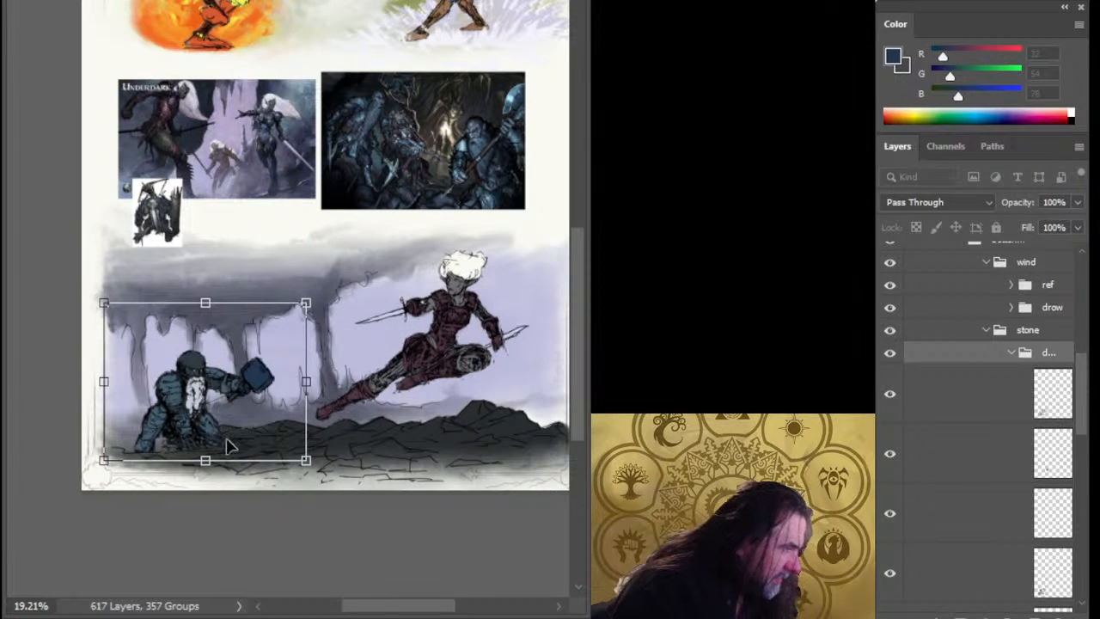
{"action": "key", "text": "Return"}
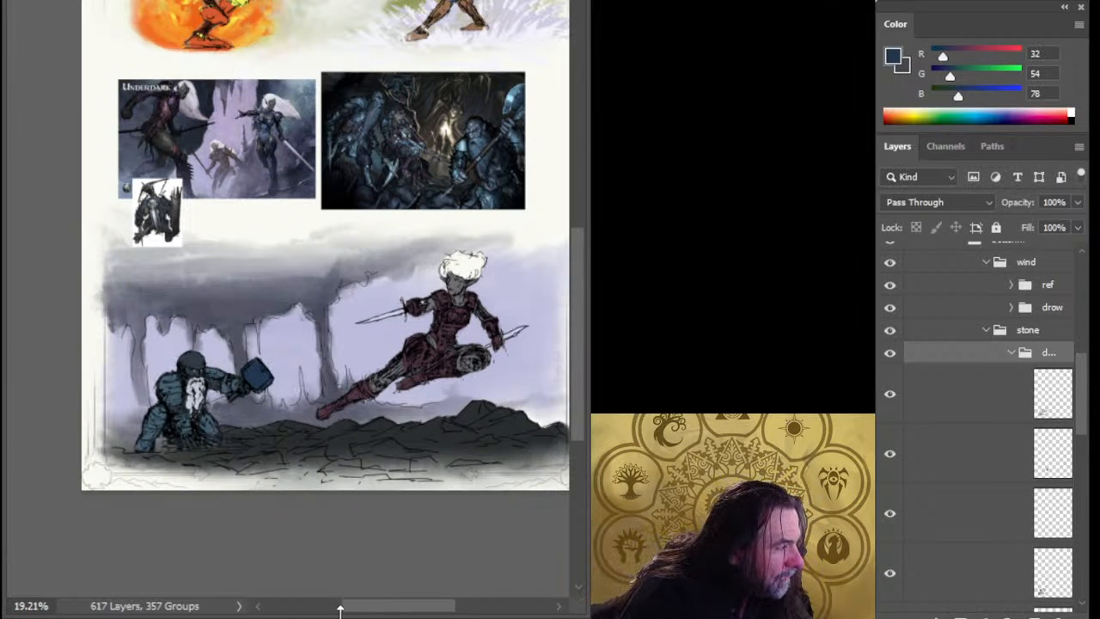
- Try a slightly larger size for the whole dwarf group
{"action": "scroll", "coordinate": [342, 608], "scroll_direction": "right", "scroll_amount": 1}
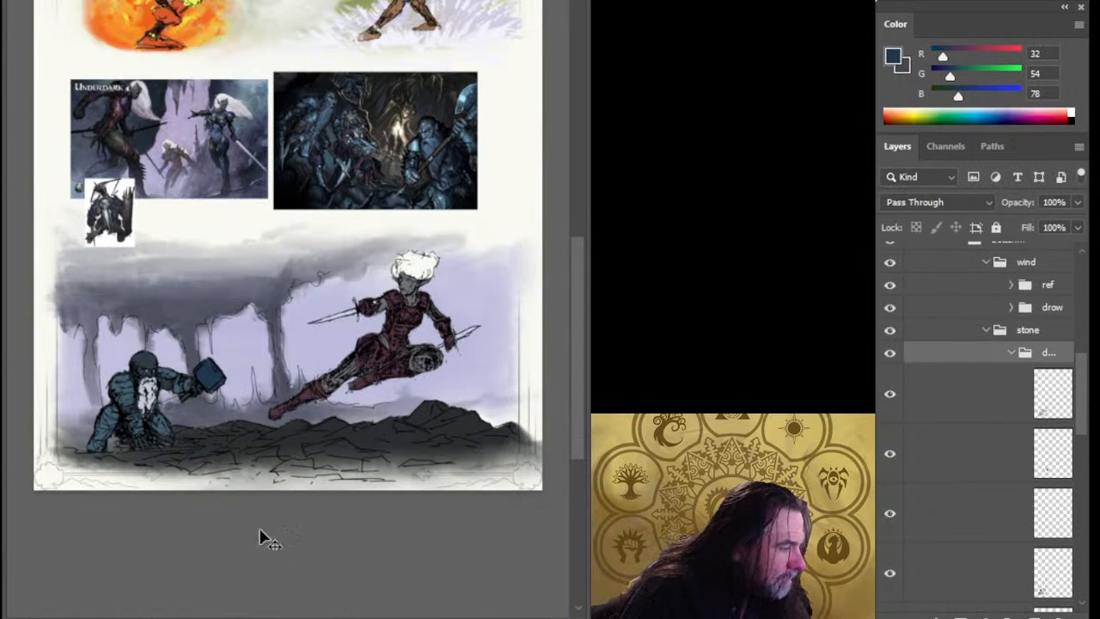
{"action": "scroll", "coordinate": [214, 503], "scroll_direction": "left", "scroll_amount": 1}
{"action": "left_click_drag", "start_coordinate": [215, 497], "coordinate": [235, 477]}
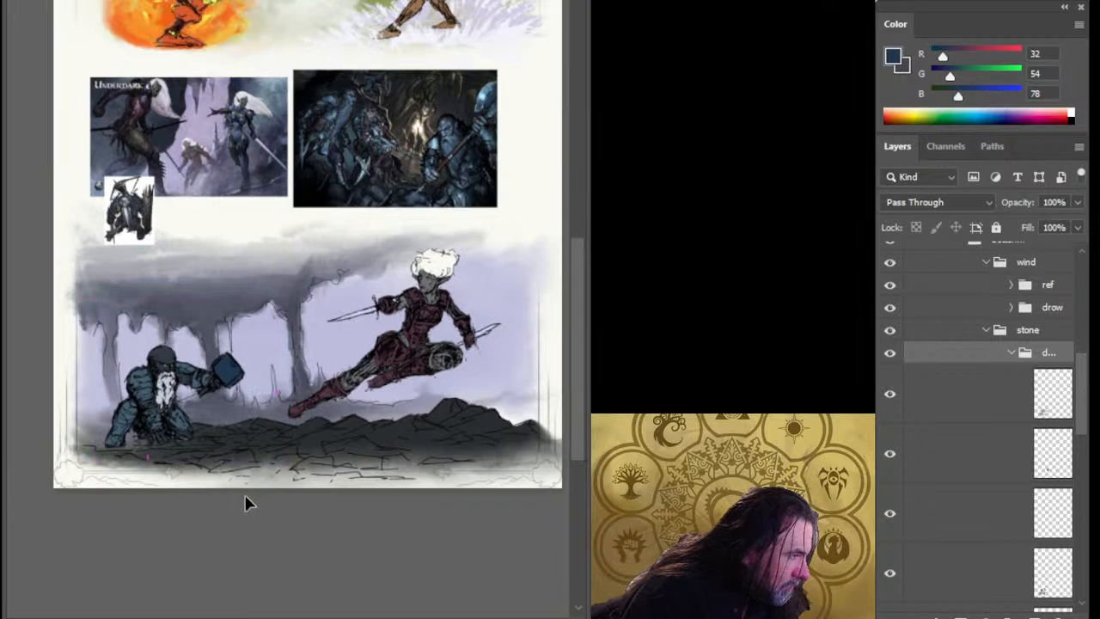
{"action": "left_click_drag", "start_coordinate": [375, 534], "coordinate": [356, 506]}
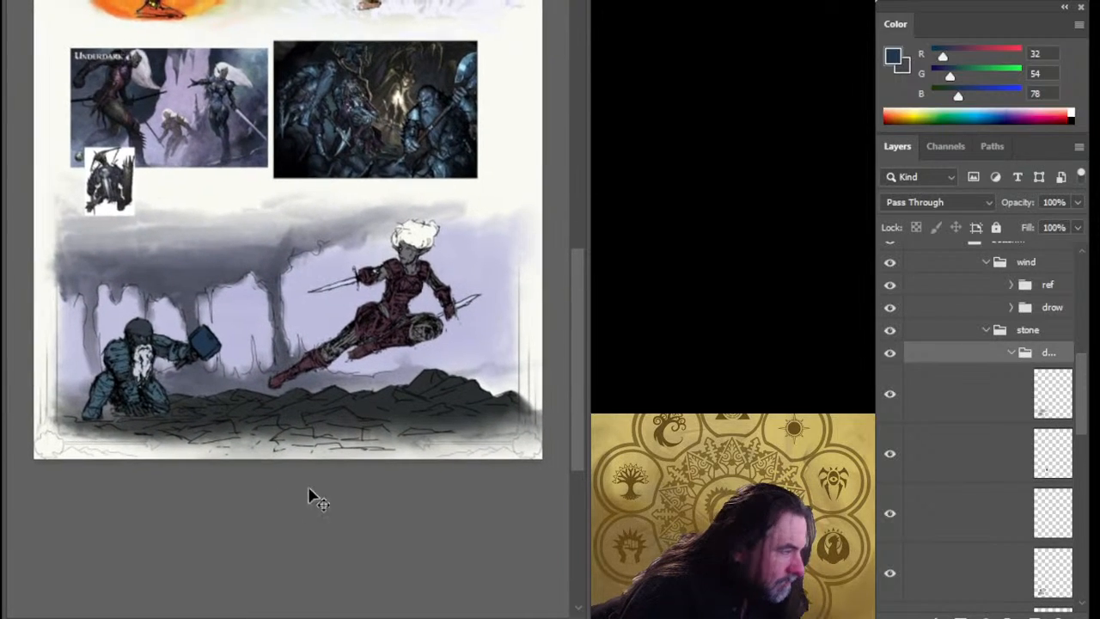
{"action": "left_click_drag", "start_coordinate": [325, 451], "coordinate": [328, 455]}
{"action": "key", "text": "l"}
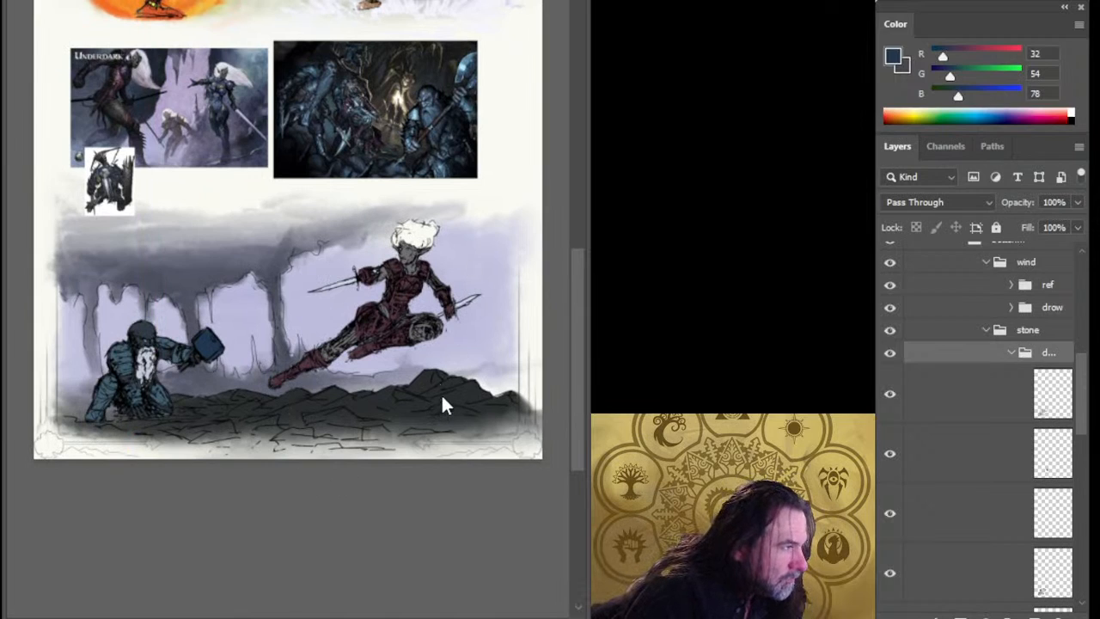
{"action": "key", "text": "ctrl+t"}
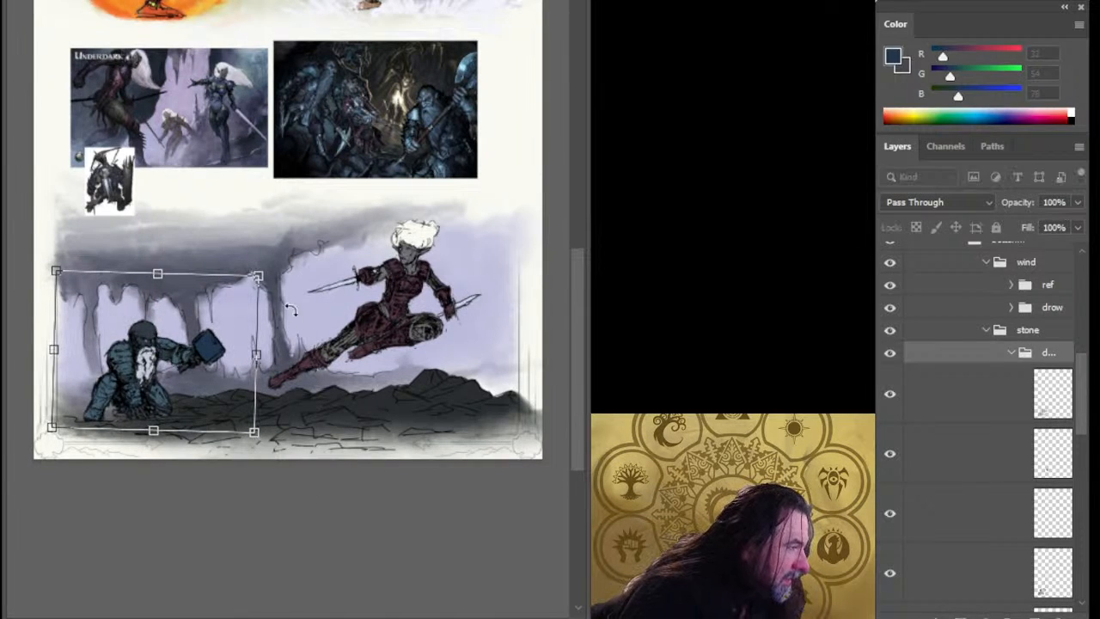
{"action": "left_click_drag", "start_coordinate": [162, 275], "coordinate": [159, 264]}
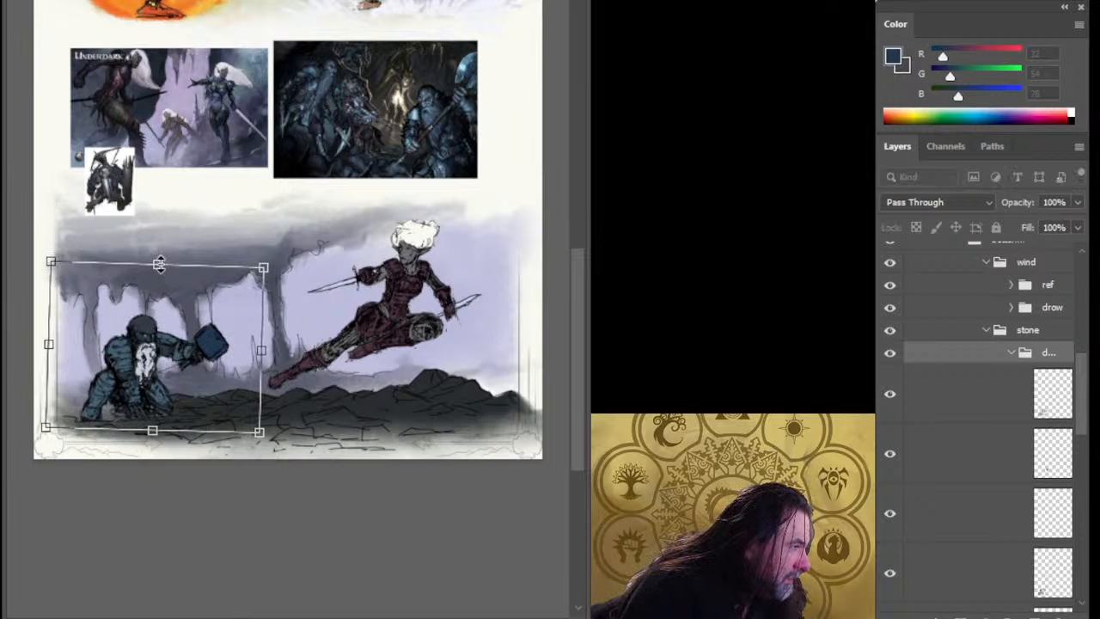
{"action": "key", "text": "Return"}
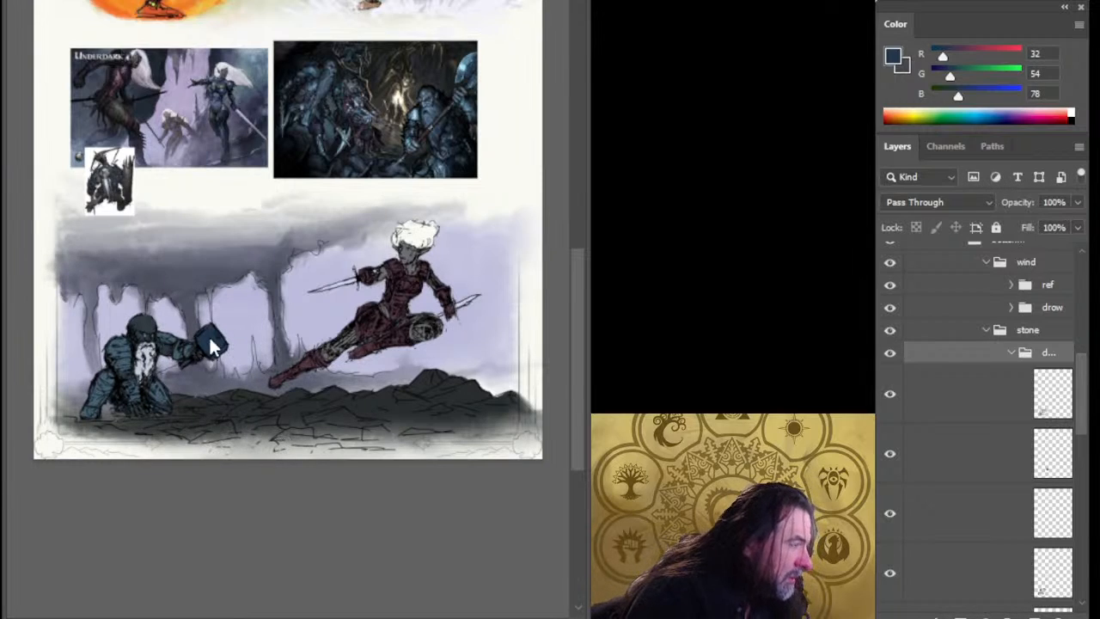
- Scale the dwarf group down slightly so it sits lower in the cavern scene
{"action": "key", "text": "ctrl+t"}
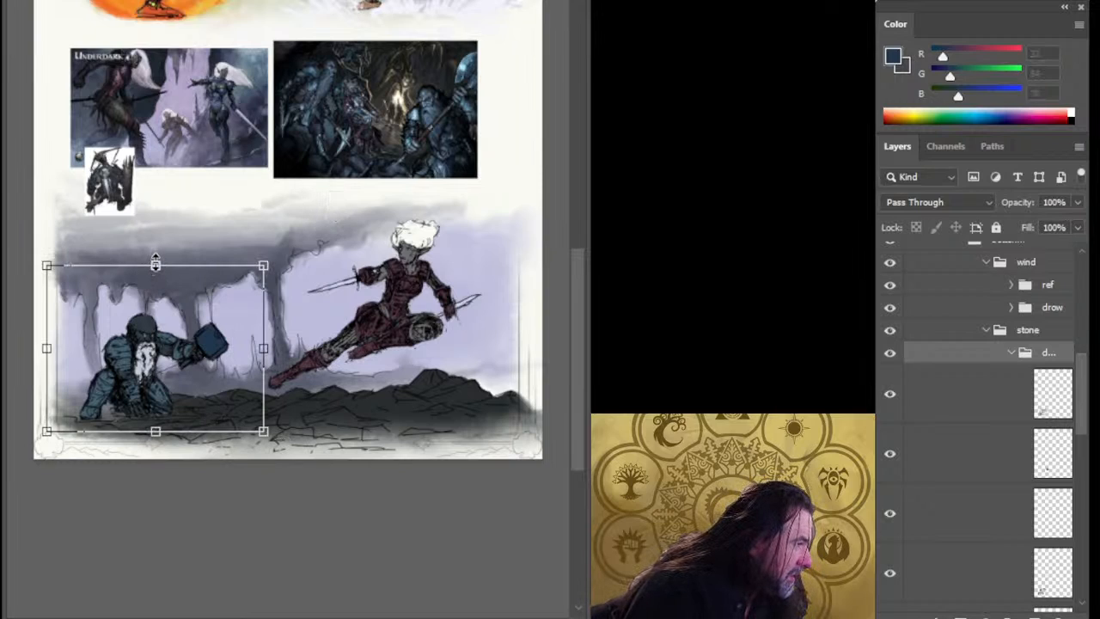
{"action": "left_click_drag", "start_coordinate": [155, 264], "coordinate": [153, 273]}
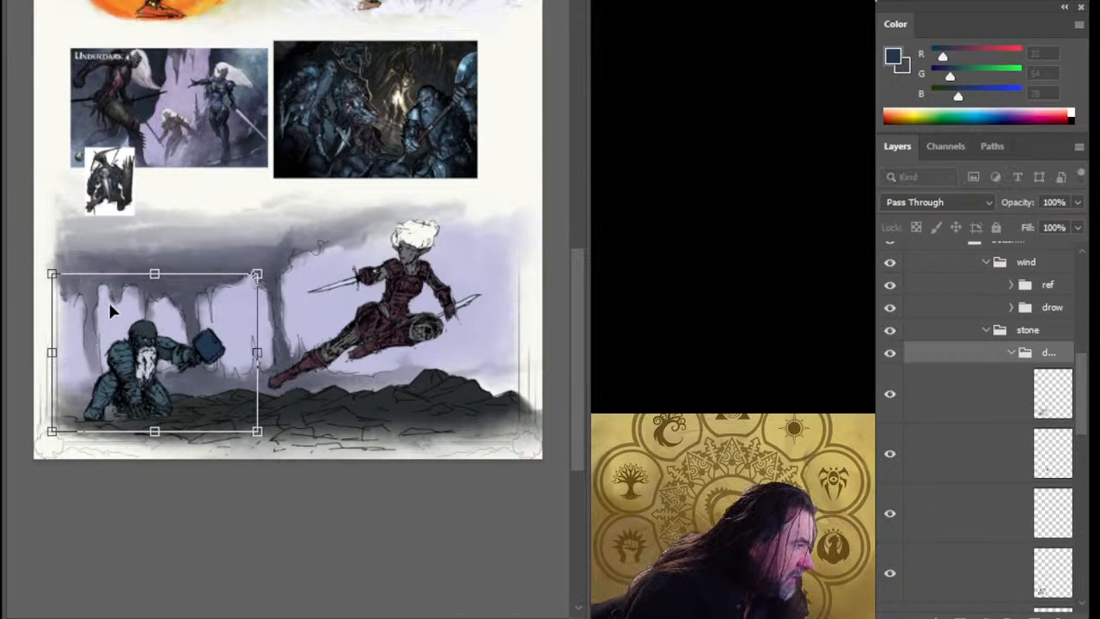
{"action": "left_click_drag", "start_coordinate": [154, 274], "coordinate": [153, 275]}
{"action": "key", "text": "Return"}
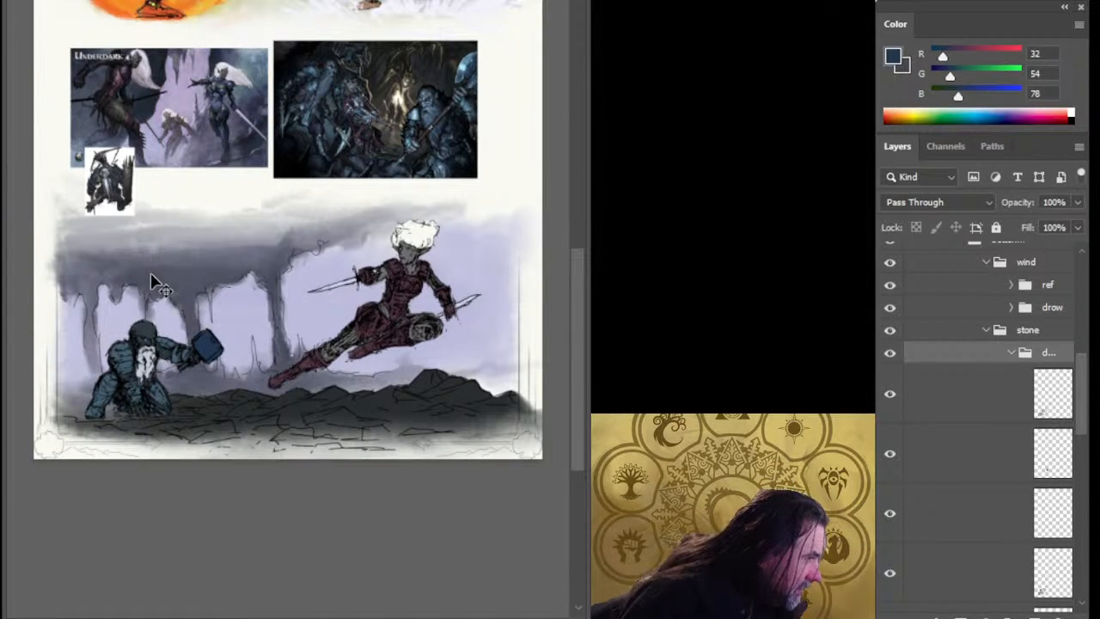
- Nudge the dwarf group slightly down and to the left so he rests on the rocky ground
{"action": "key", "text": "shift+Down"}
{"action": "key", "text": "shift+Down"}
{"action": "key", "text": "shift+Down"}
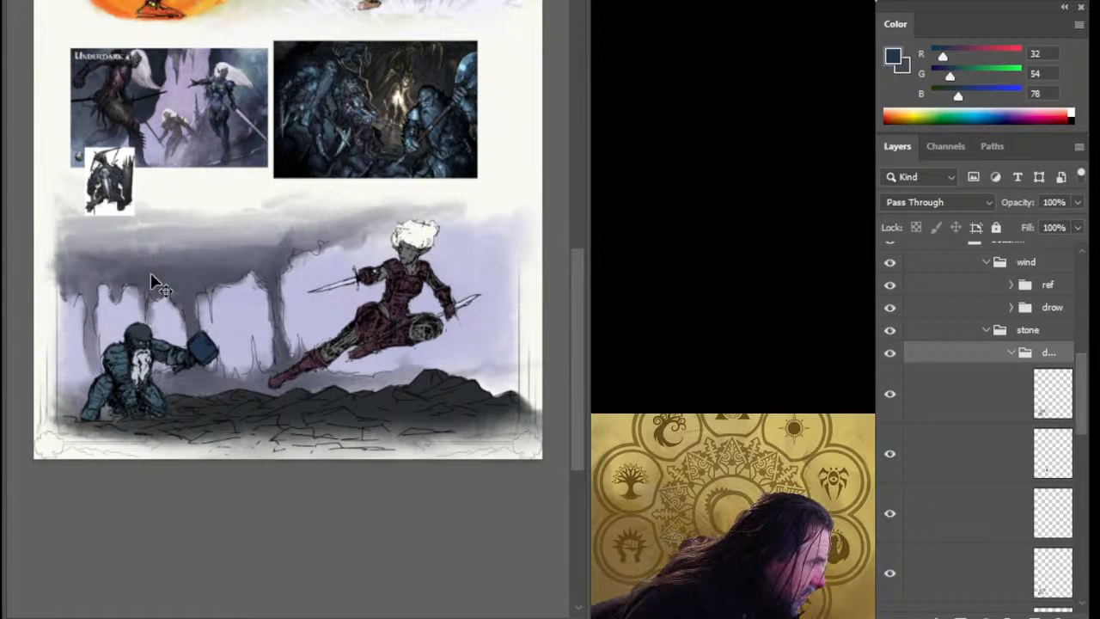
{"action": "key", "text": "shift+Left"}
{"action": "key", "text": "shift+Left"}
{"action": "key", "text": "Right"}
{"action": "key", "text": "Right"}
{"action": "key", "text": "Right"}
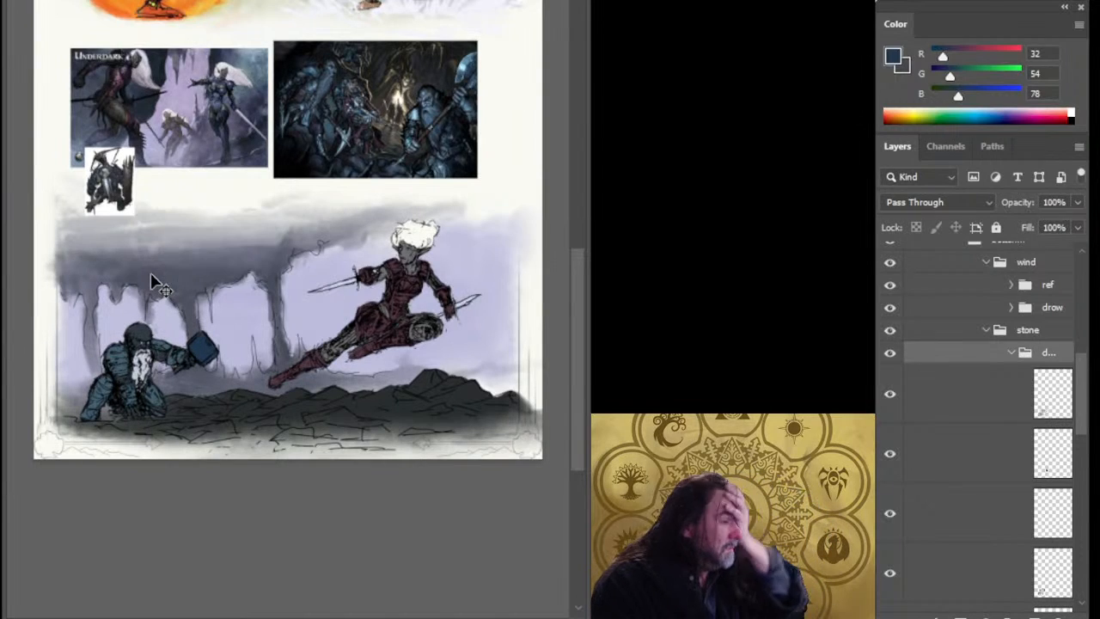
- Add a layer above the collapsed dwarf group and paint rough near-black ground strokes, RGB 6, 7, 8, from the dwarf's feet to beneath the drow
{"action": "left_click", "coordinate": [1009, 354]}
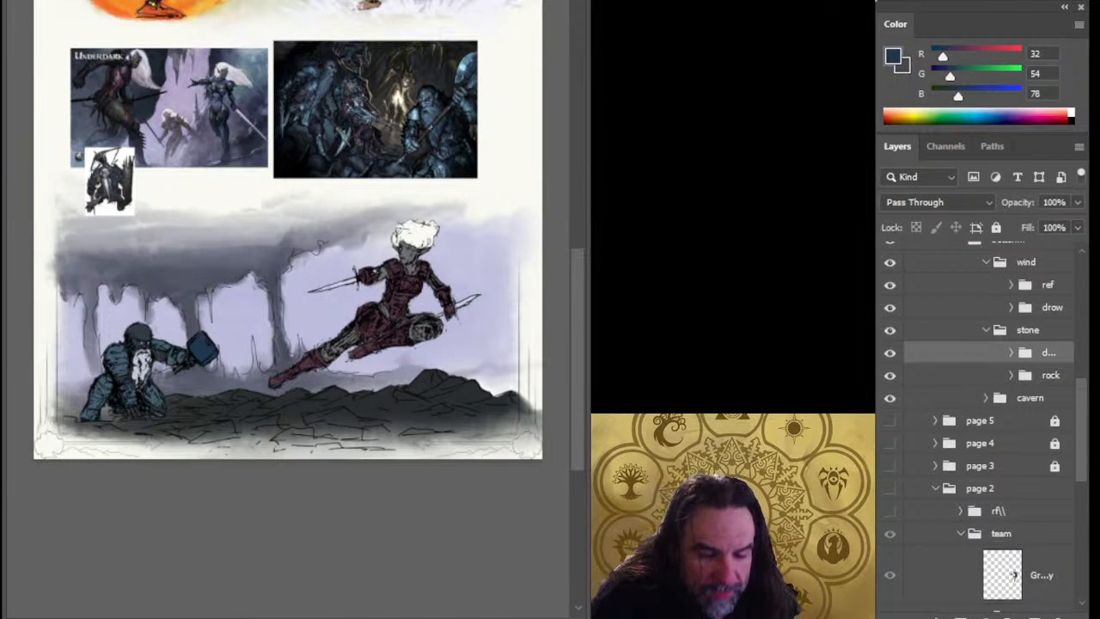
{"action": "left_click", "coordinate": [1031, 612]}
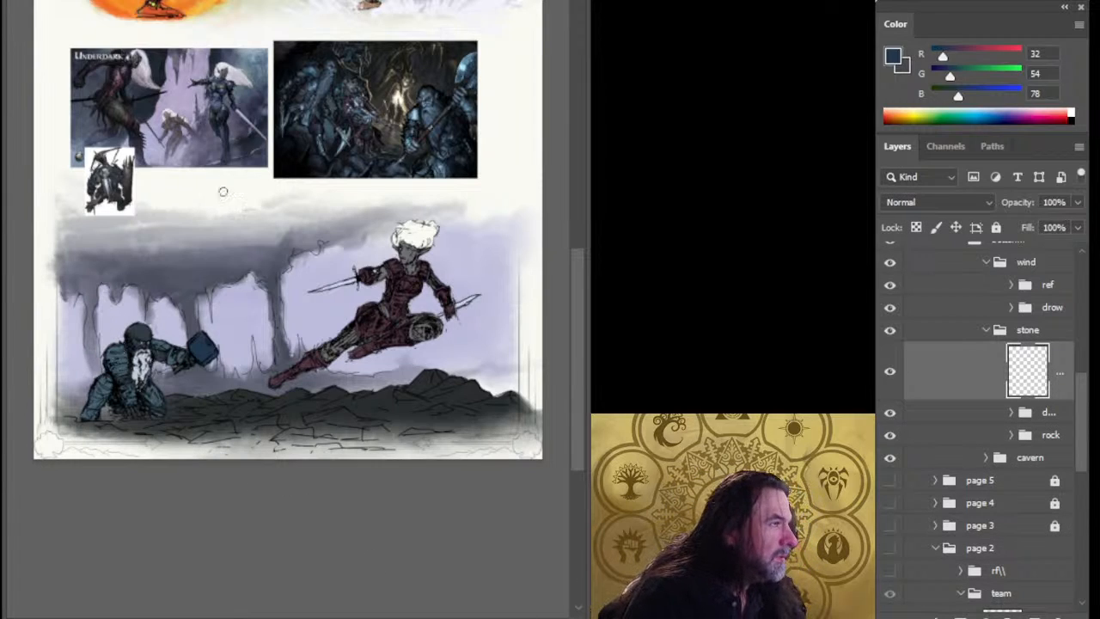
{"action": "mouse_move", "coordinate": [403, 60]}
{"action": "left_mouse_down", "text": "alt"}
{"action": "mouse_move", "coordinate": [386, 60]}
{"action": "mouse_move", "coordinate": [425, 57]}
{"action": "left_mouse_up", "text": "alt"}
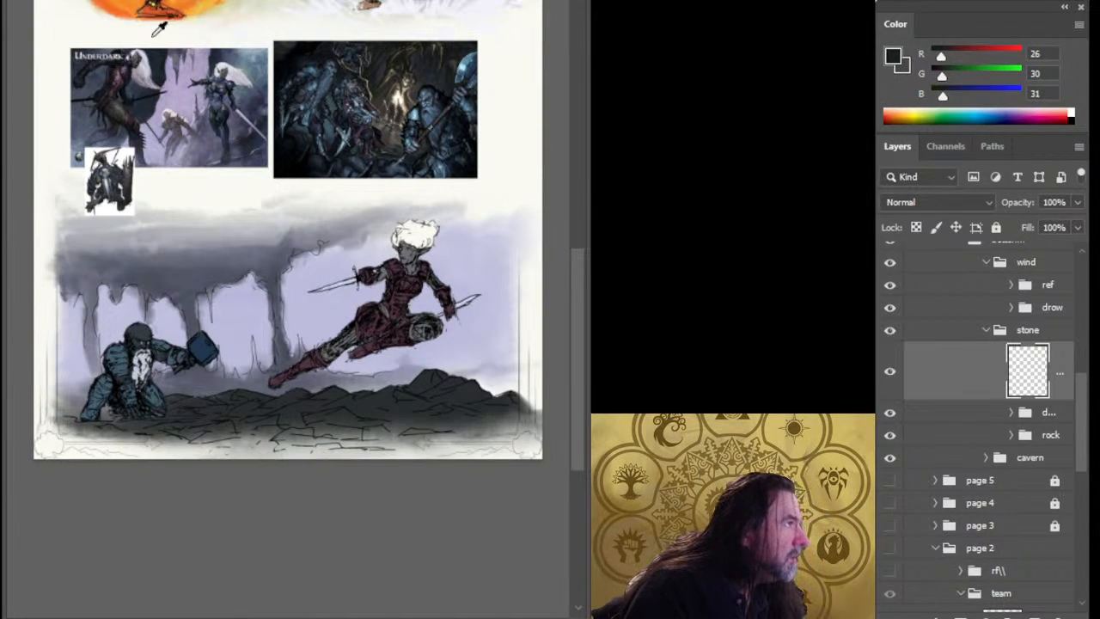
{"action": "left_click_drag", "start_coordinate": [159, 29], "coordinate": [181, 97], "text": "alt"}
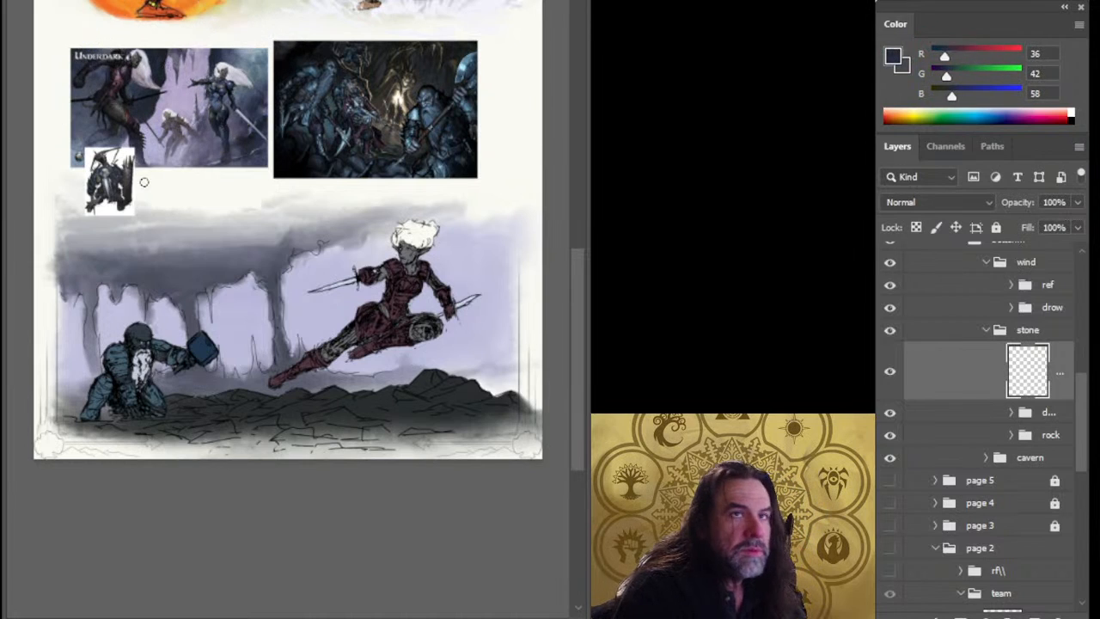
{"action": "mouse_move", "coordinate": [404, 397]}
{"action": "left_mouse_down", "text": "alt"}
{"action": "mouse_move", "coordinate": [418, 401]}
{"action": "mouse_move", "coordinate": [368, 396]}
{"action": "mouse_move", "coordinate": [383, 399]}
{"action": "left_mouse_up", "text": "alt"}
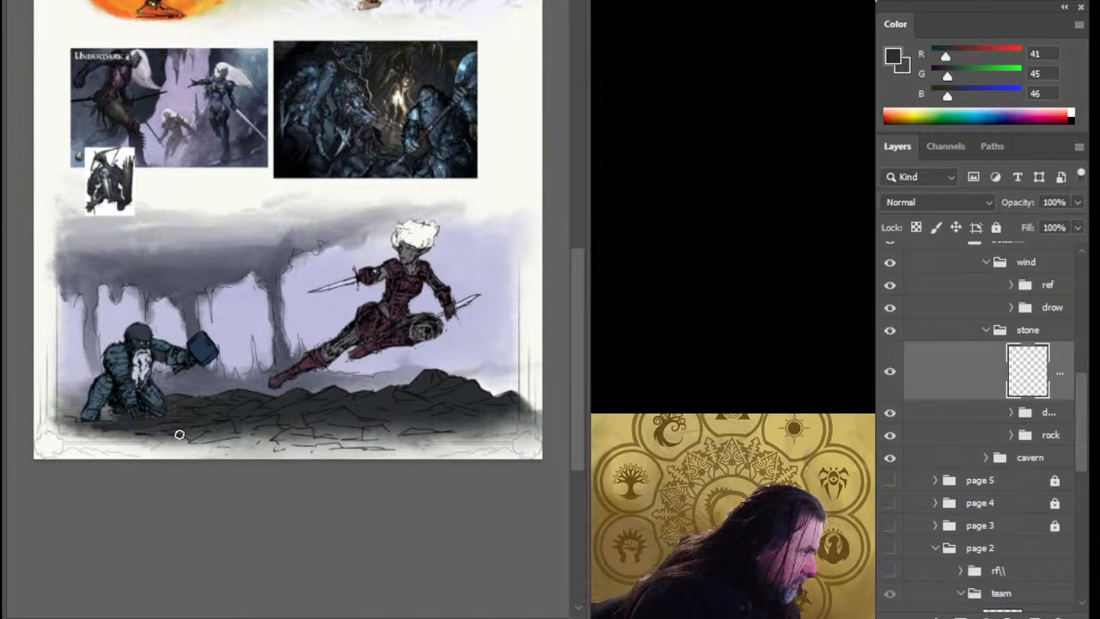
{"action": "left_click_drag", "start_coordinate": [135, 401], "coordinate": [125, 394], "text": "alt"}
{"action": "mouse_move", "coordinate": [112, 434]}
{"action": "left_mouse_down"}
{"action": "mouse_move", "coordinate": [158, 417]}
{"action": "mouse_move", "coordinate": [223, 419]}
{"action": "left_mouse_up"}
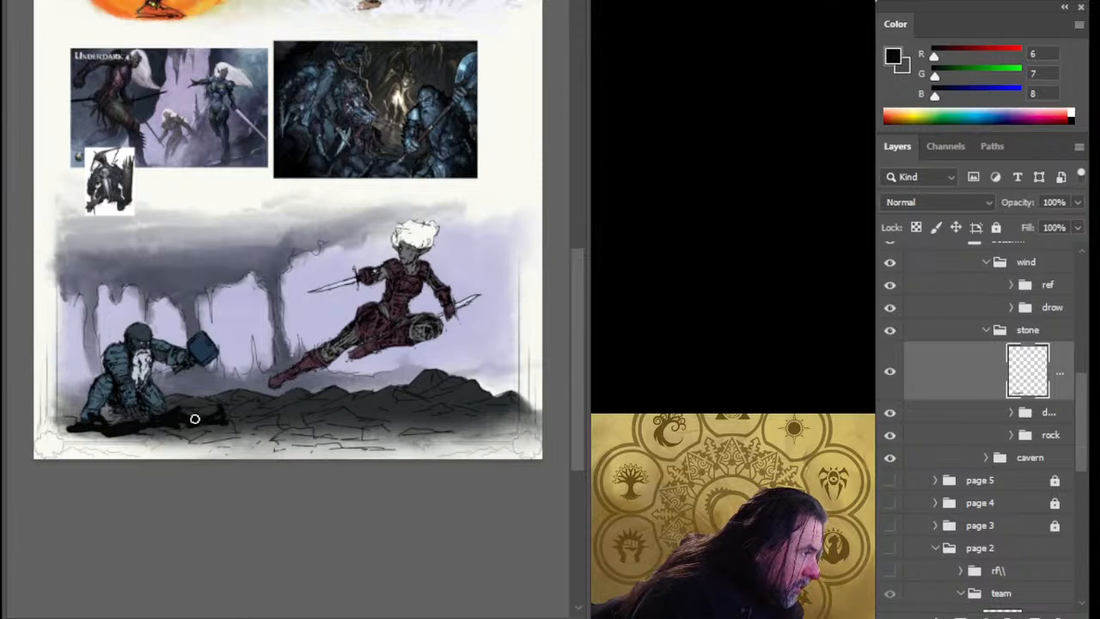
{"action": "mouse_move", "coordinate": [204, 411]}
{"action": "left_mouse_down"}
{"action": "mouse_move", "coordinate": [175, 408]}
{"action": "mouse_move", "coordinate": [200, 430]}
{"action": "mouse_move", "coordinate": [157, 411]}
{"action": "mouse_move", "coordinate": [255, 421]}
{"action": "mouse_move", "coordinate": [148, 428]}
{"action": "mouse_move", "coordinate": [302, 416]}
{"action": "mouse_move", "coordinate": [340, 431]}
{"action": "mouse_move", "coordinate": [305, 418]}
{"action": "mouse_move", "coordinate": [333, 421]}
{"action": "mouse_move", "coordinate": [158, 438]}
{"action": "left_mouse_up"}
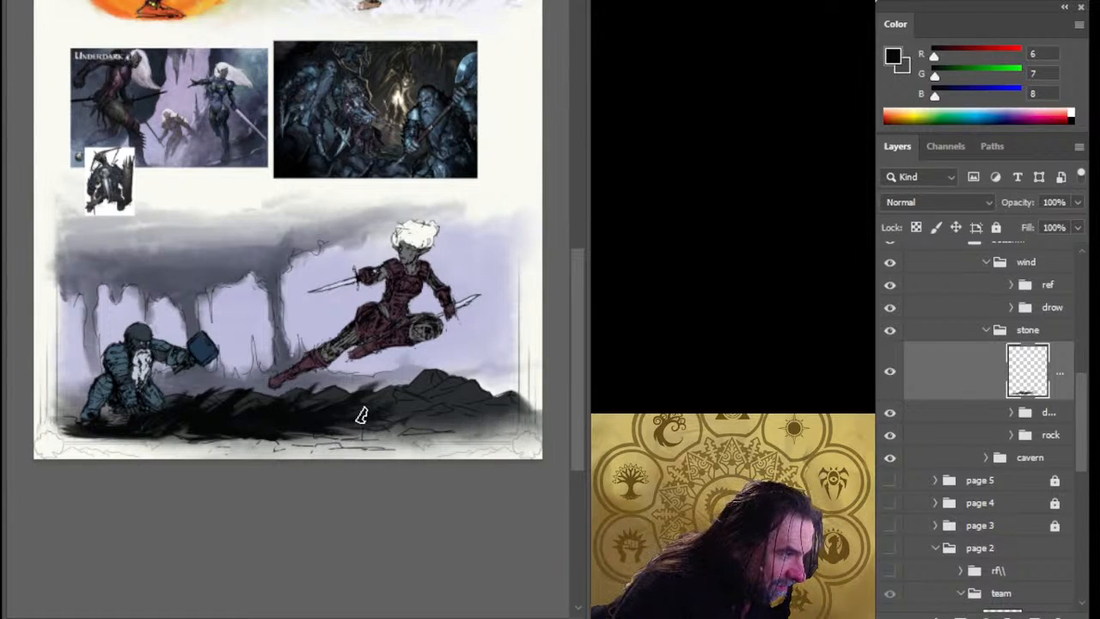
- Lower the rock group's opacity to 79%
{"action": "left_click", "coordinate": [967, 435]}
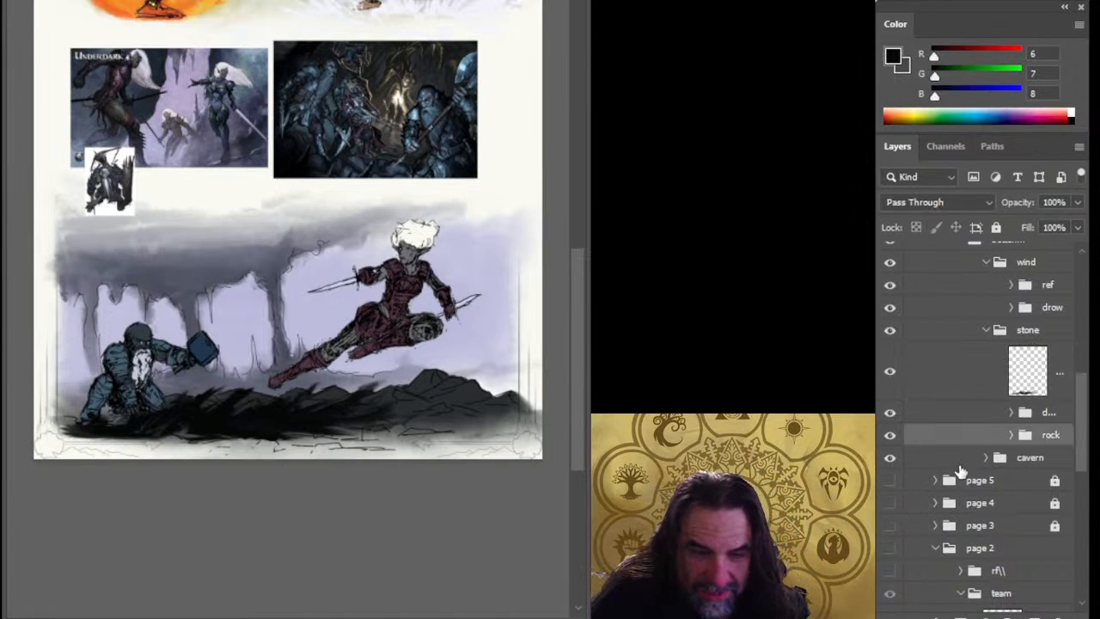
{"action": "left_click", "coordinate": [890, 438]}
{"action": "left_click", "coordinate": [891, 436]}
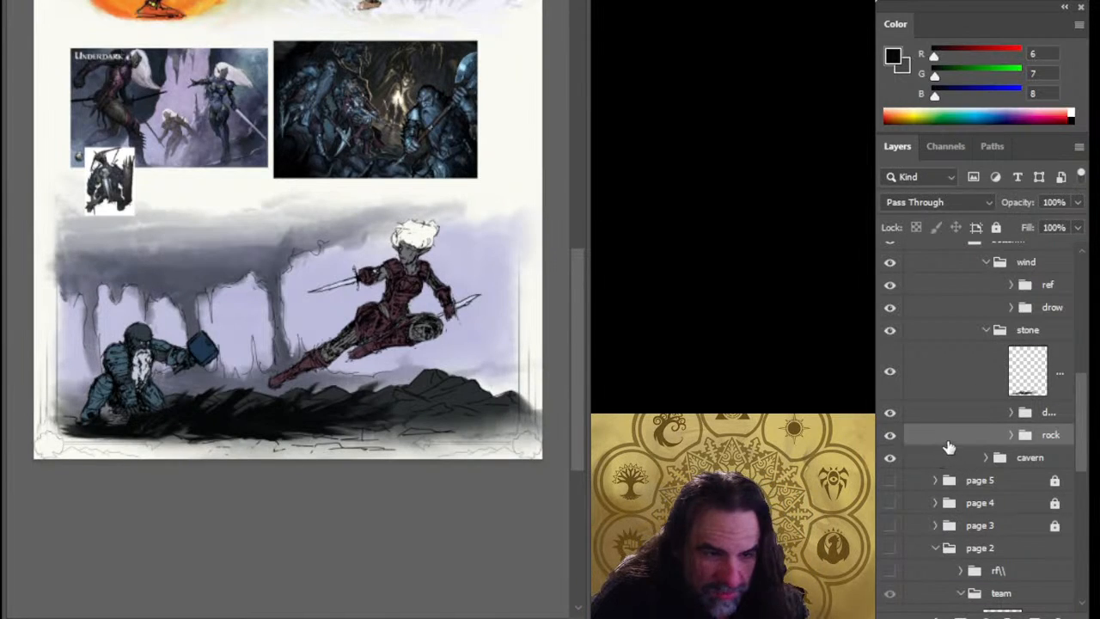
{"action": "left_click", "coordinate": [1029, 612]}
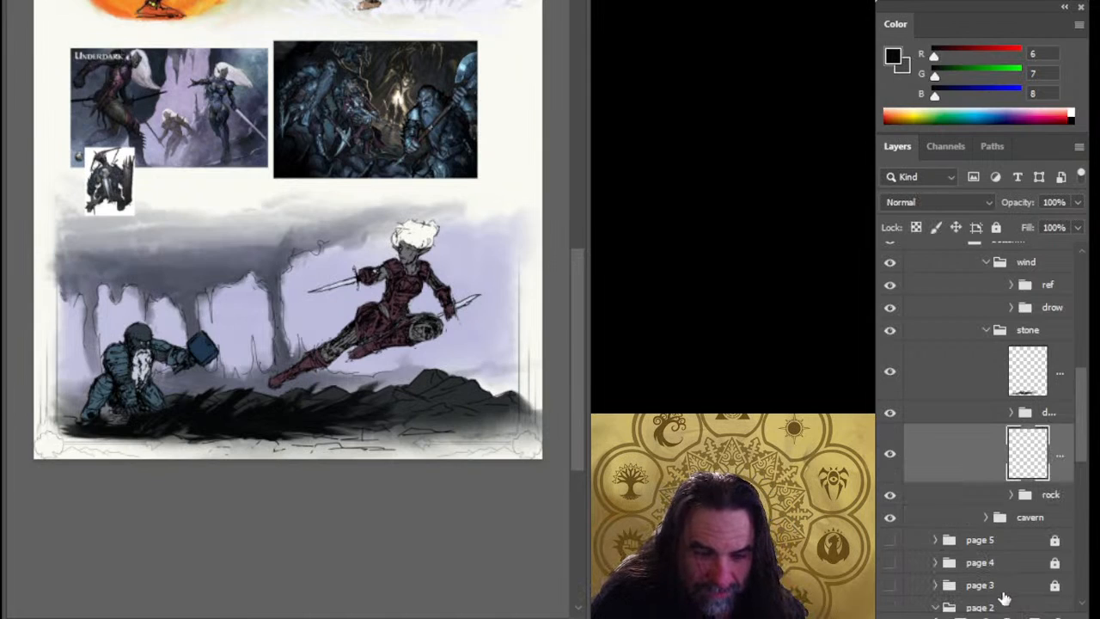
{"action": "key", "text": "ctrl+z"}
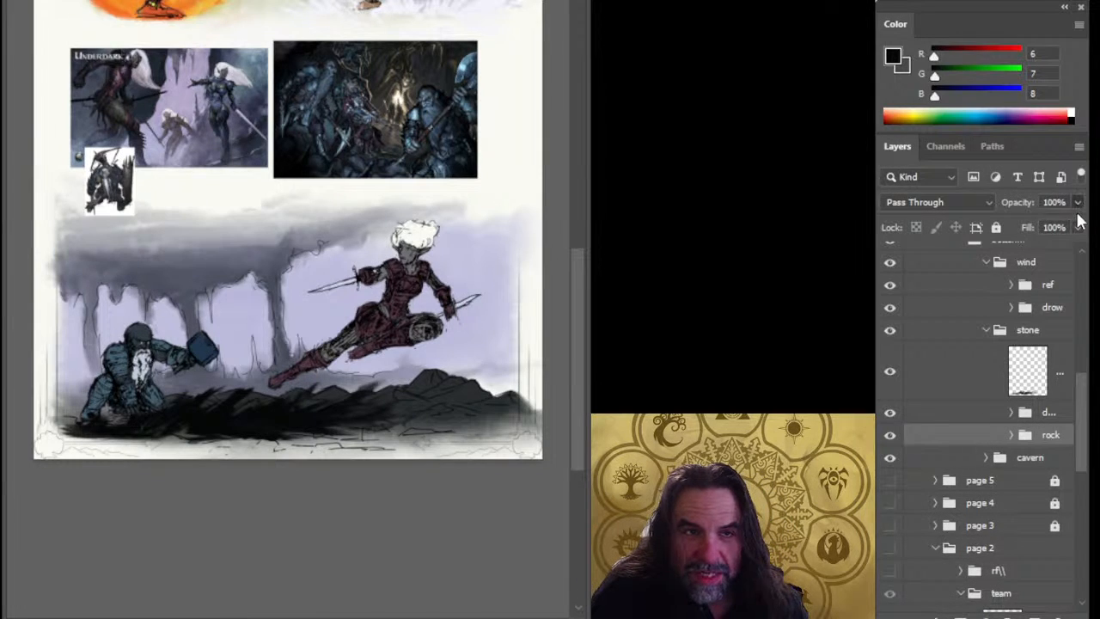
{"action": "key", "text": "7"}
{"action": "key", "text": "5"}
{"action": "key", "text": "7"}
{"action": "key", "text": "9"}
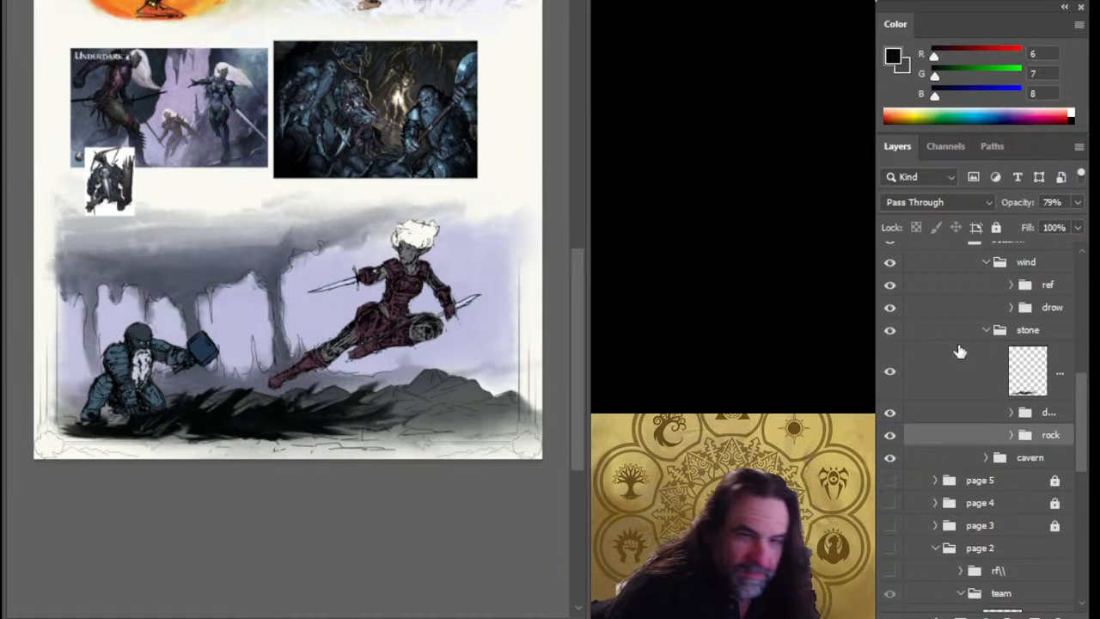
- Extend the near-black ground strokes across the rocks to the scene's right edge and set their layer's opacity to 72%
{"action": "left_click", "coordinate": [957, 379]}
{"action": "left_click_drag", "start_coordinate": [422, 482], "coordinate": [431, 471]}
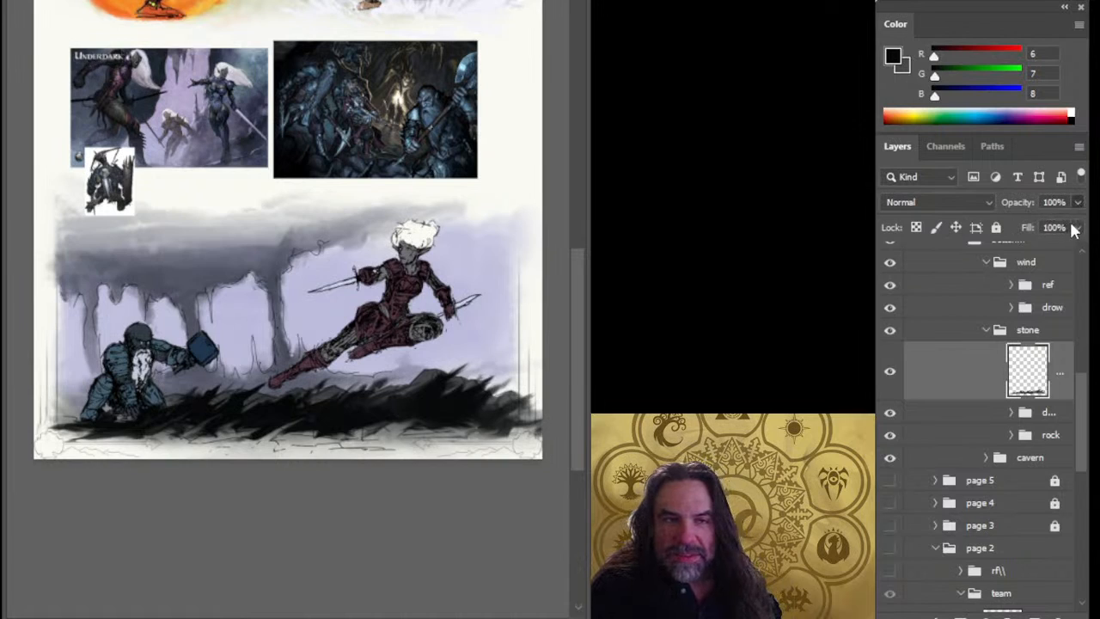
{"action": "key", "text": "7"}
{"action": "key", "text": "2"}
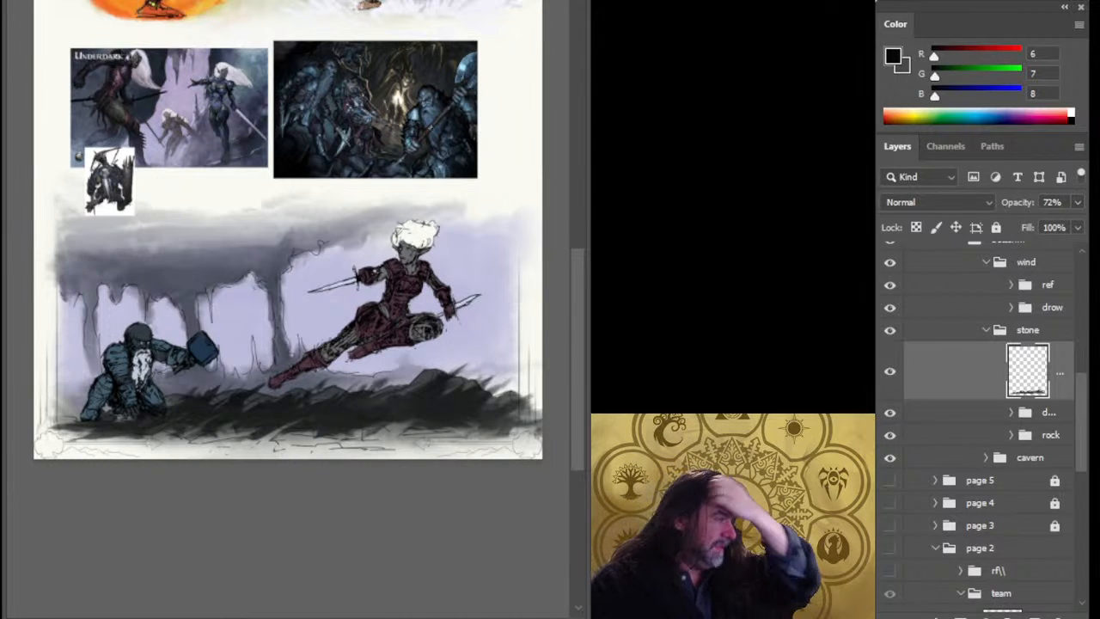
- Hide the wind group's reference images and show the page text to check the full page layout
{"action": "left_click", "coordinate": [891, 285]}
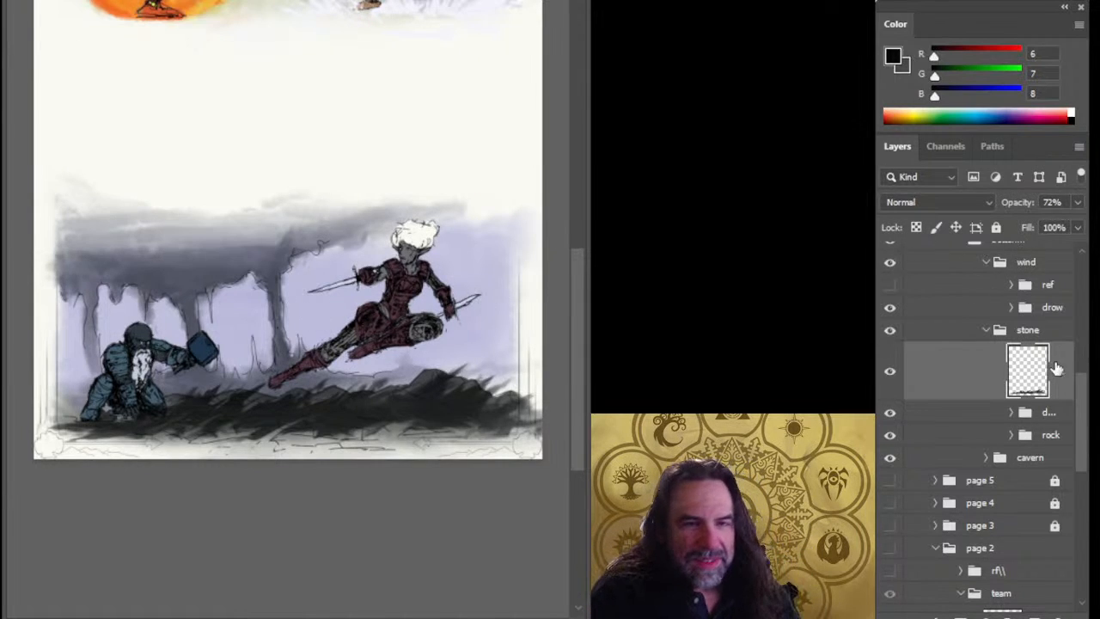
{"action": "left_click_drag", "start_coordinate": [1079, 397], "coordinate": [1081, 368]}
{"action": "left_click", "coordinate": [891, 248]}
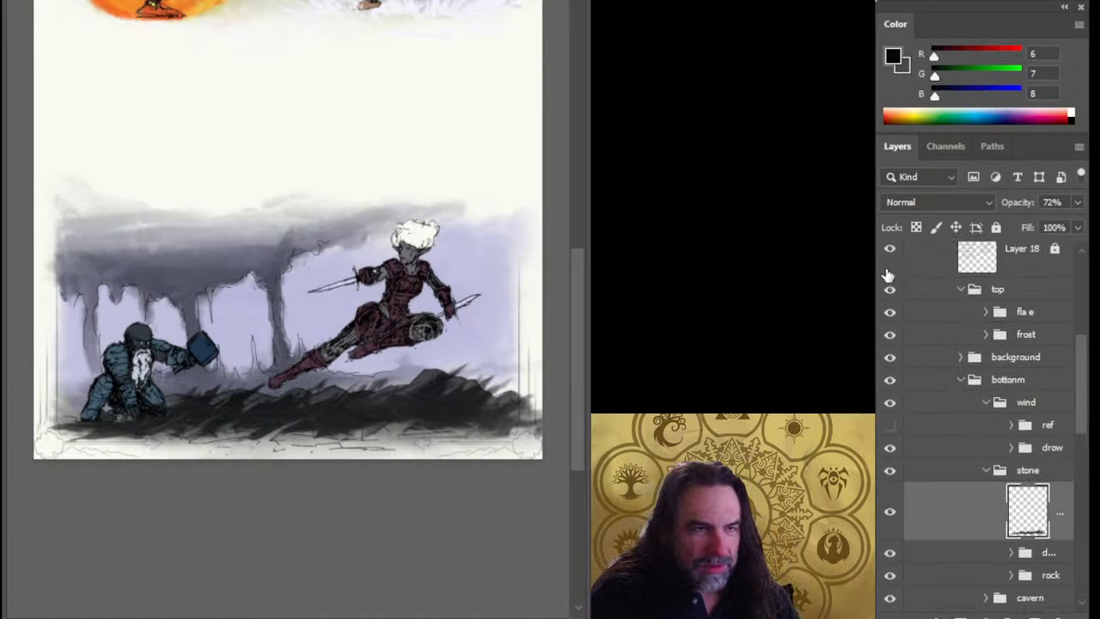
{"action": "key", "text": "ctrl+minus"}
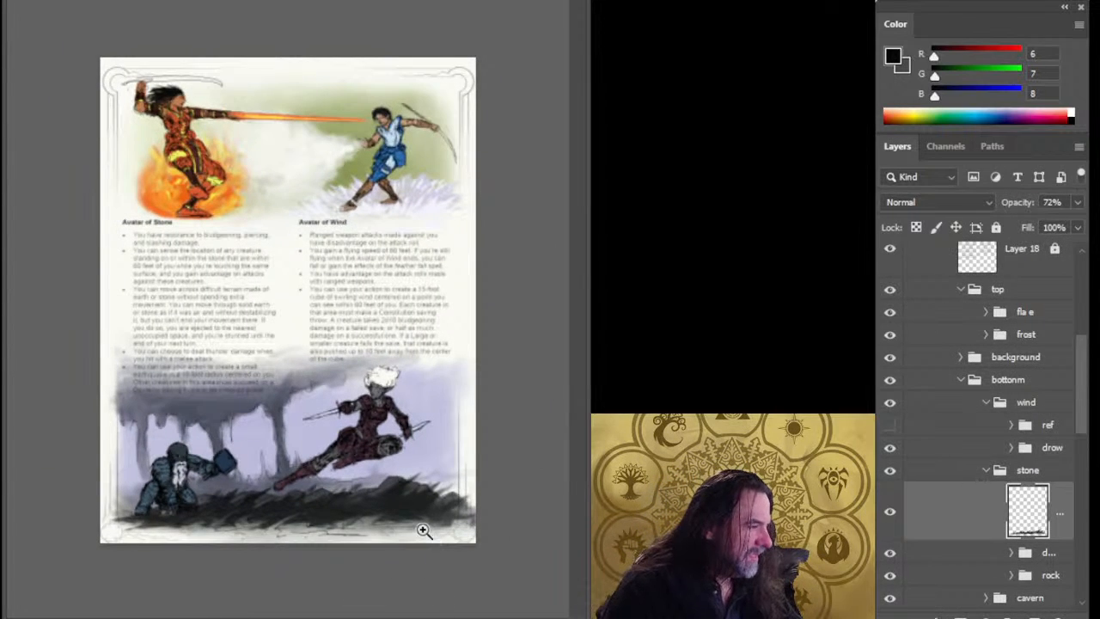